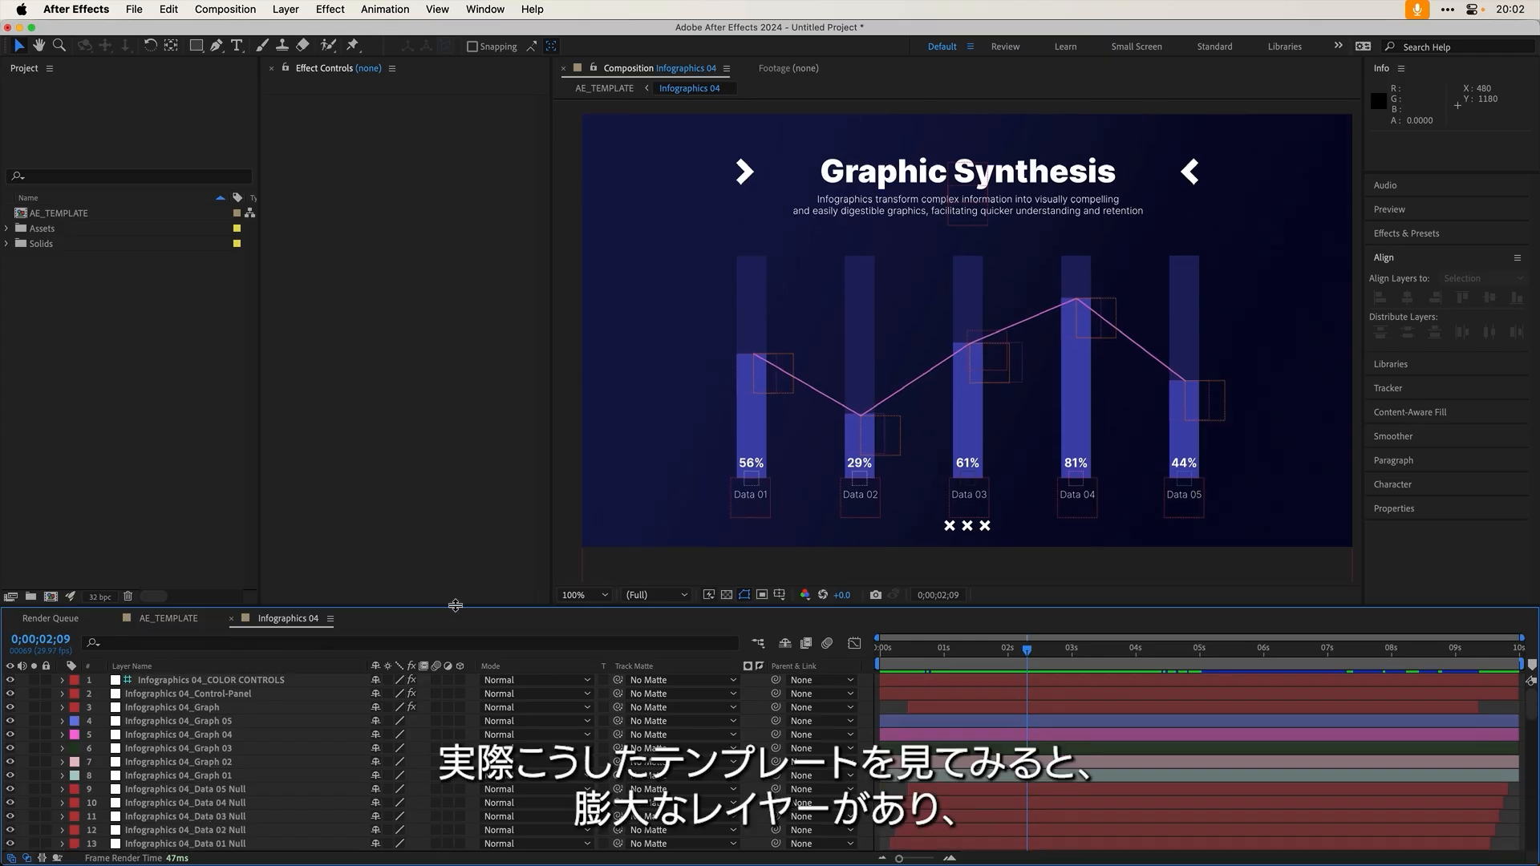
Step: Enlarge the timeline panel to show more of the Infographics 04 template's layers
{"action": "left_click_drag", "start_coordinate": [527, 609], "coordinate": [497, 223]}
Step: Scroll down through the Infographics 04 layer list and back up slightly
{"action": "scroll", "coordinate": [329, 482], "scroll_direction": "down", "scroll_amount": 5}
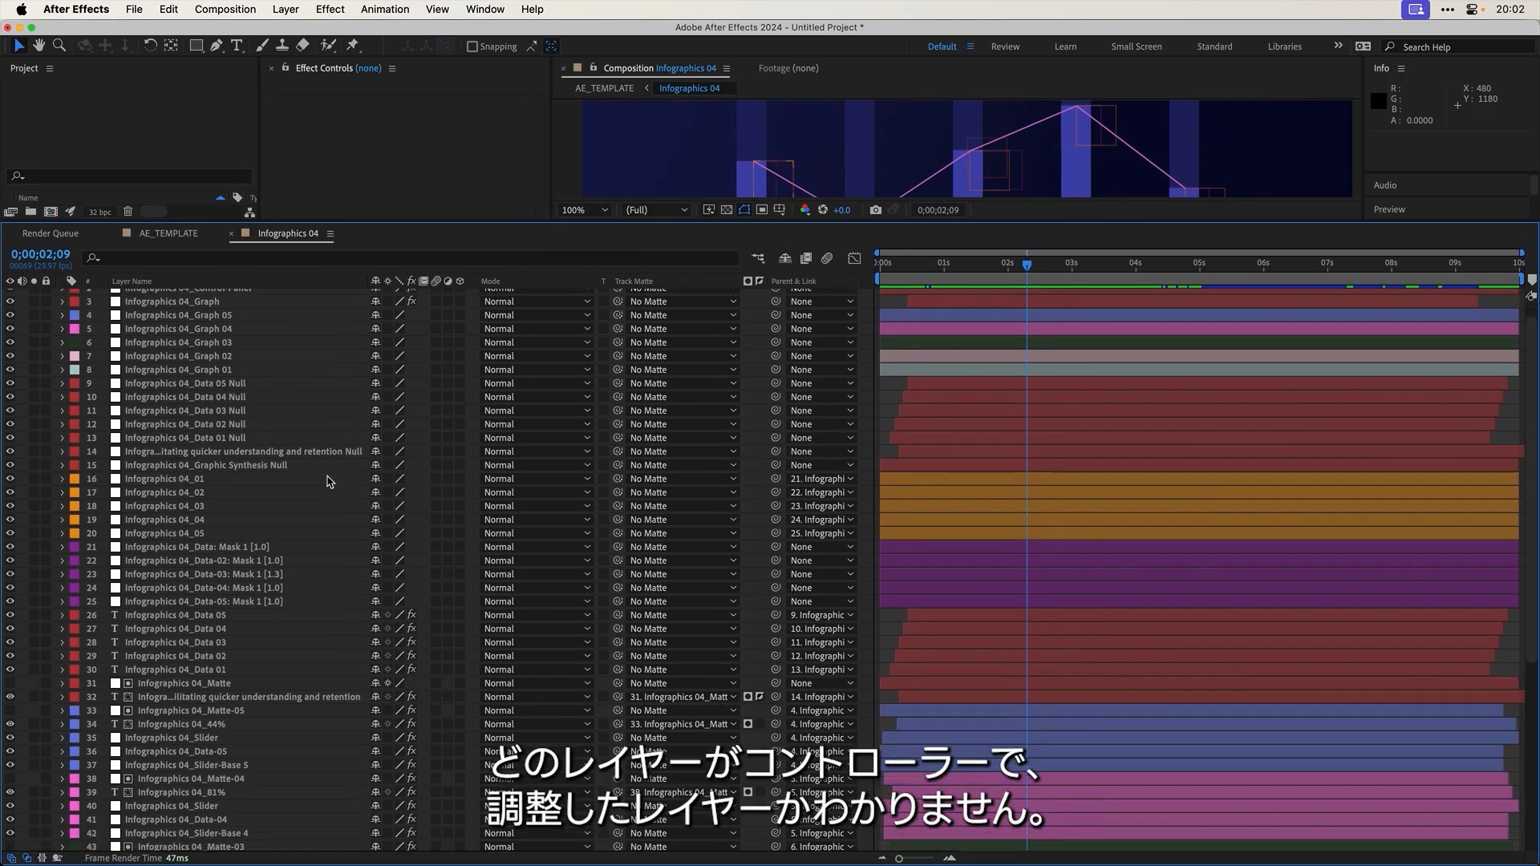
{"action": "scroll", "coordinate": [332, 478], "scroll_direction": "down", "scroll_amount": 4}
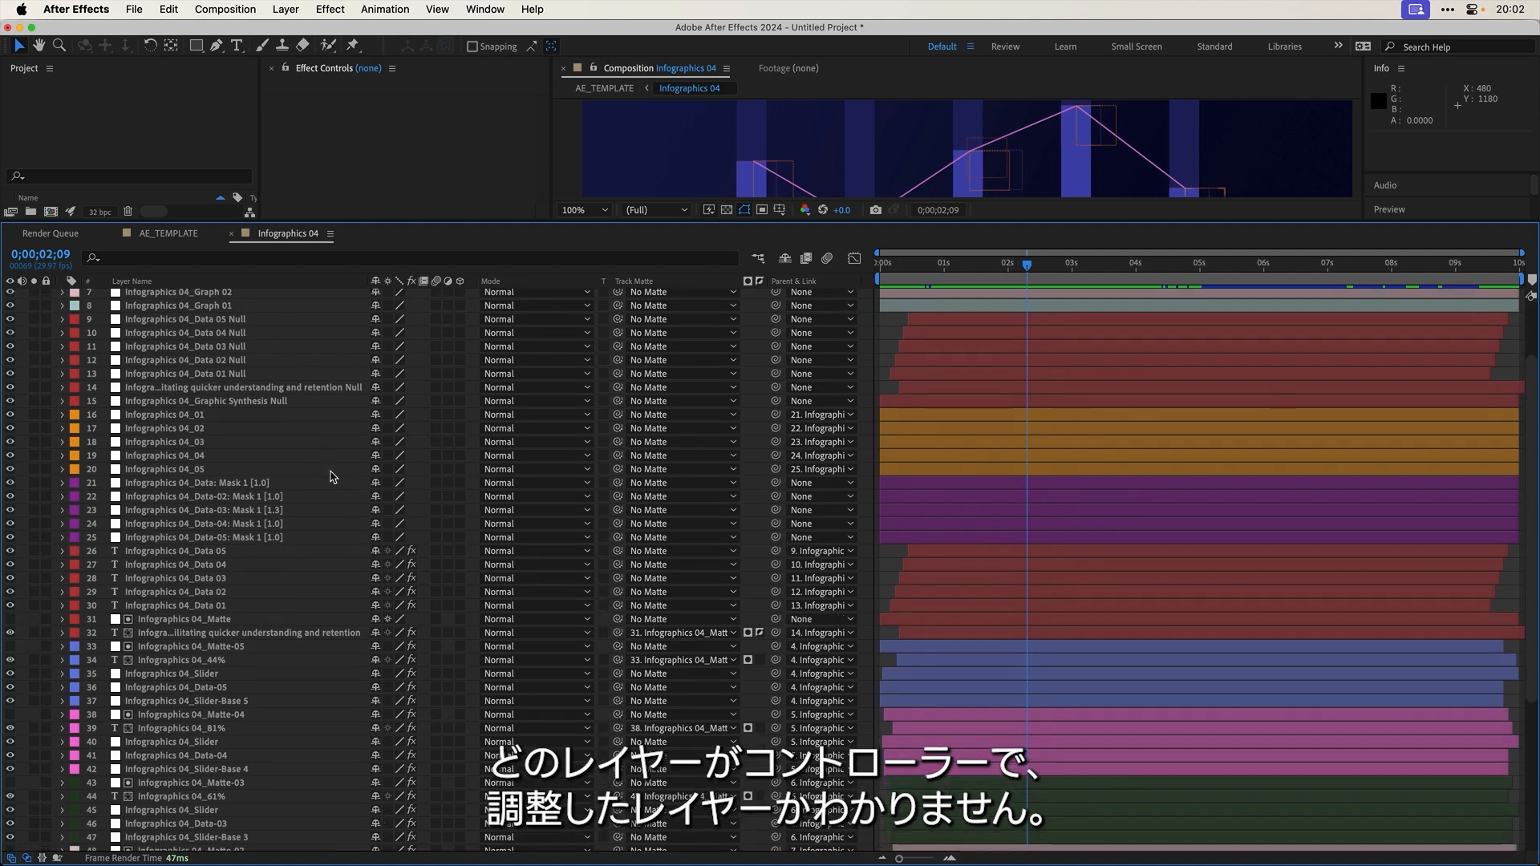
{"action": "scroll", "coordinate": [334, 476], "scroll_direction": "down", "scroll_amount": 10}
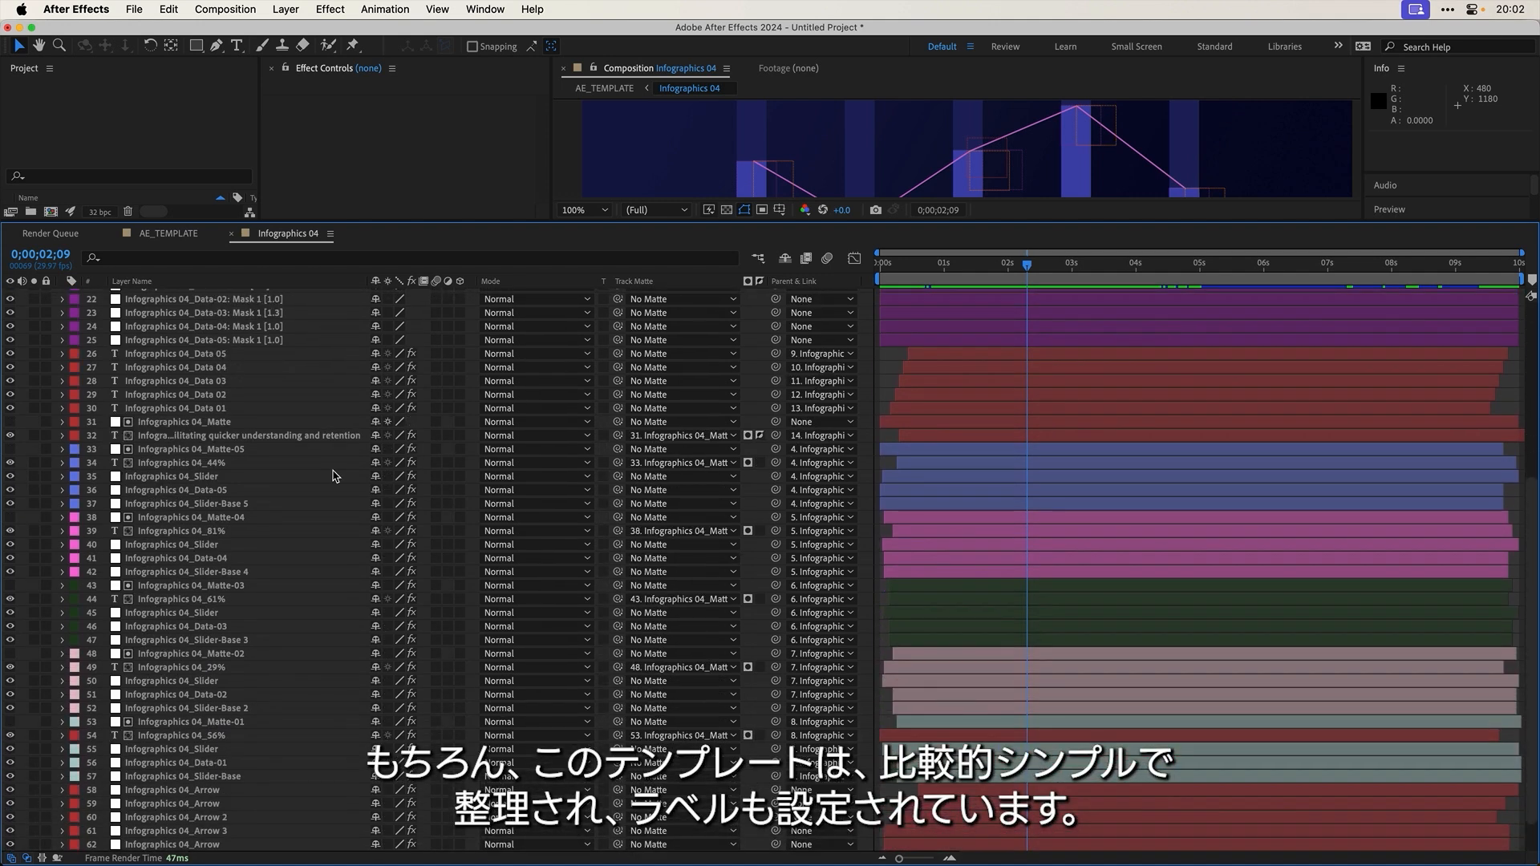
{"action": "scroll", "coordinate": [335, 476], "scroll_direction": "down", "scroll_amount": 5}
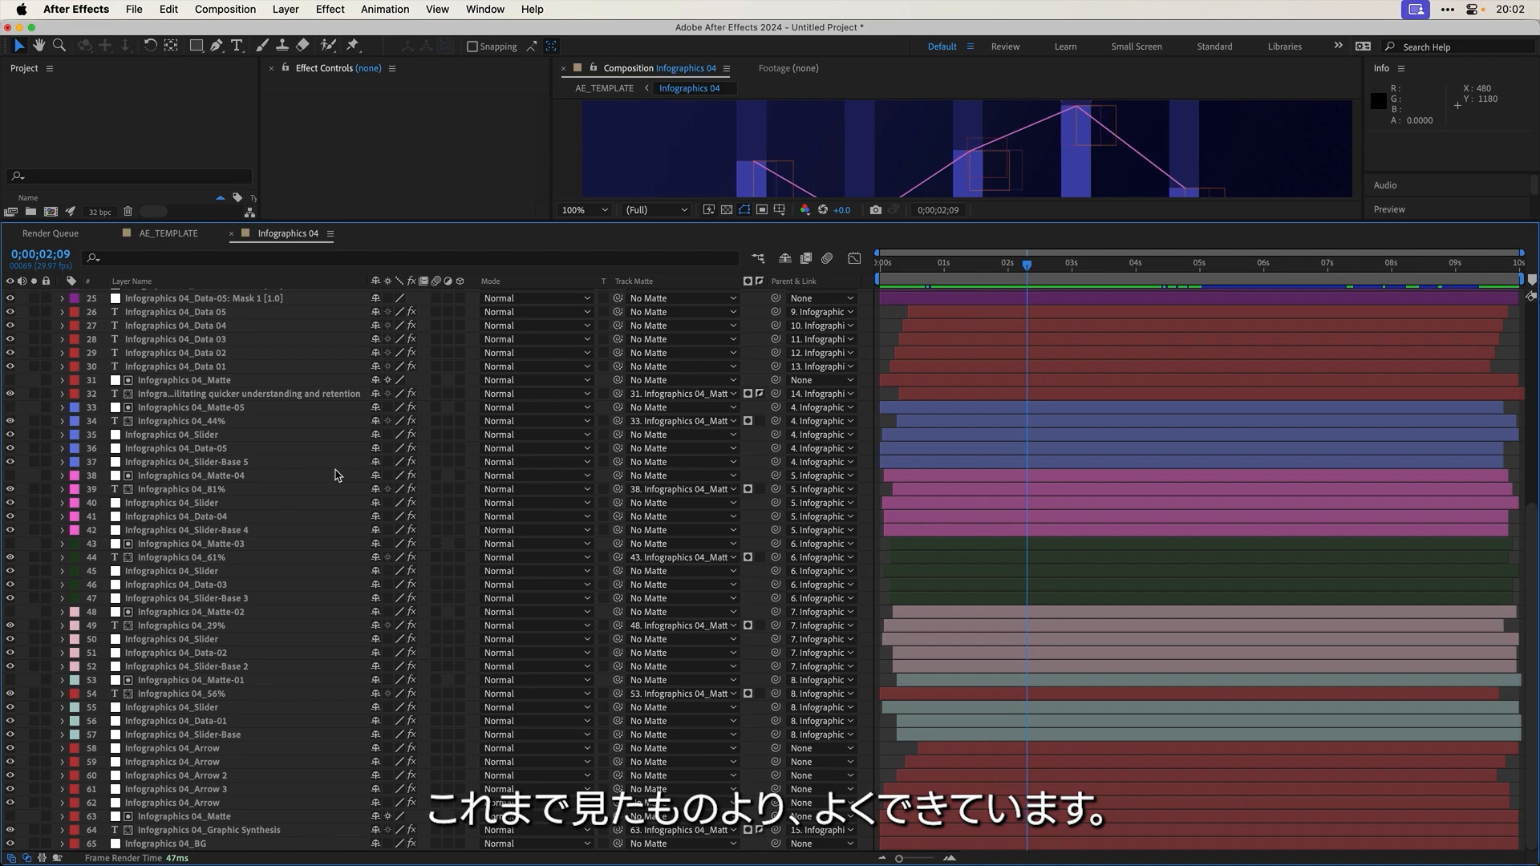
{"action": "scroll", "coordinate": [336, 475], "scroll_direction": "up", "scroll_amount": 19}
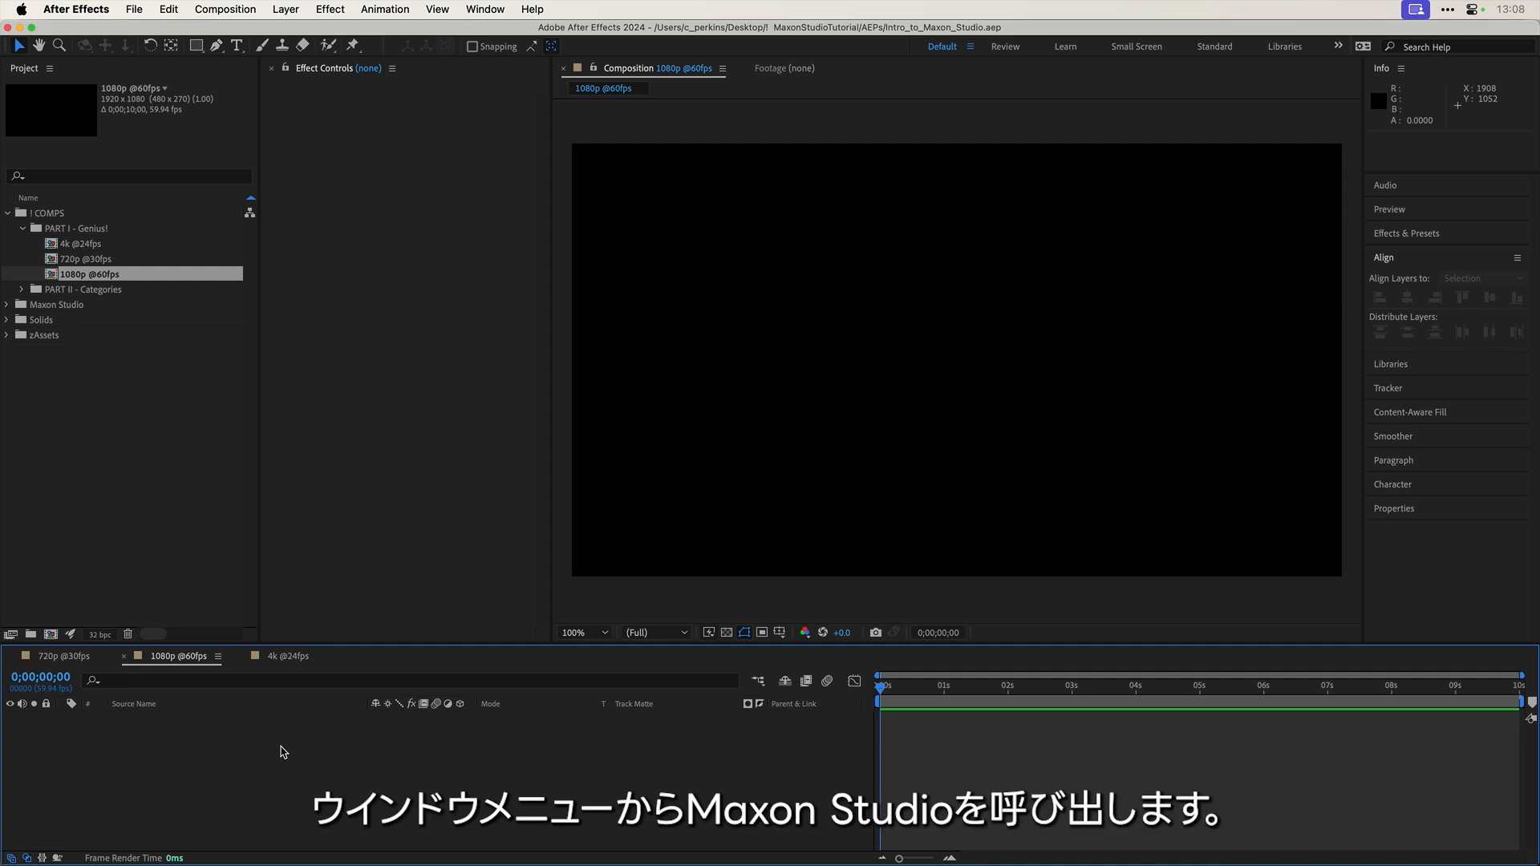
Step: Look for Maxon Studio in the Window menu, then launch it with Ctrl+Alt+Space
{"action": "left_click", "coordinate": [485, 10]}
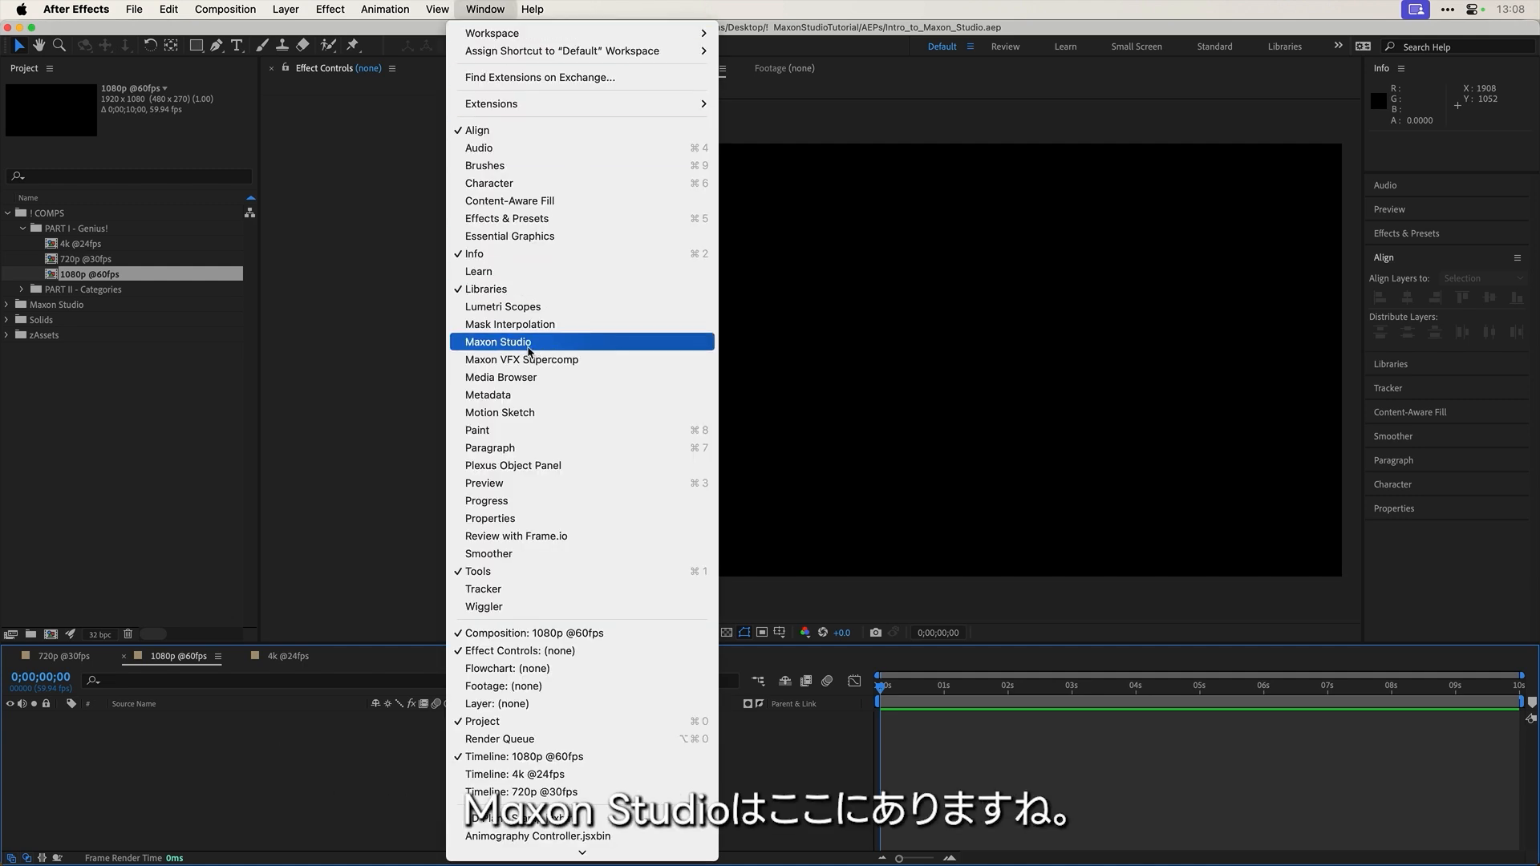
{"action": "left_click", "coordinate": [391, 377]}
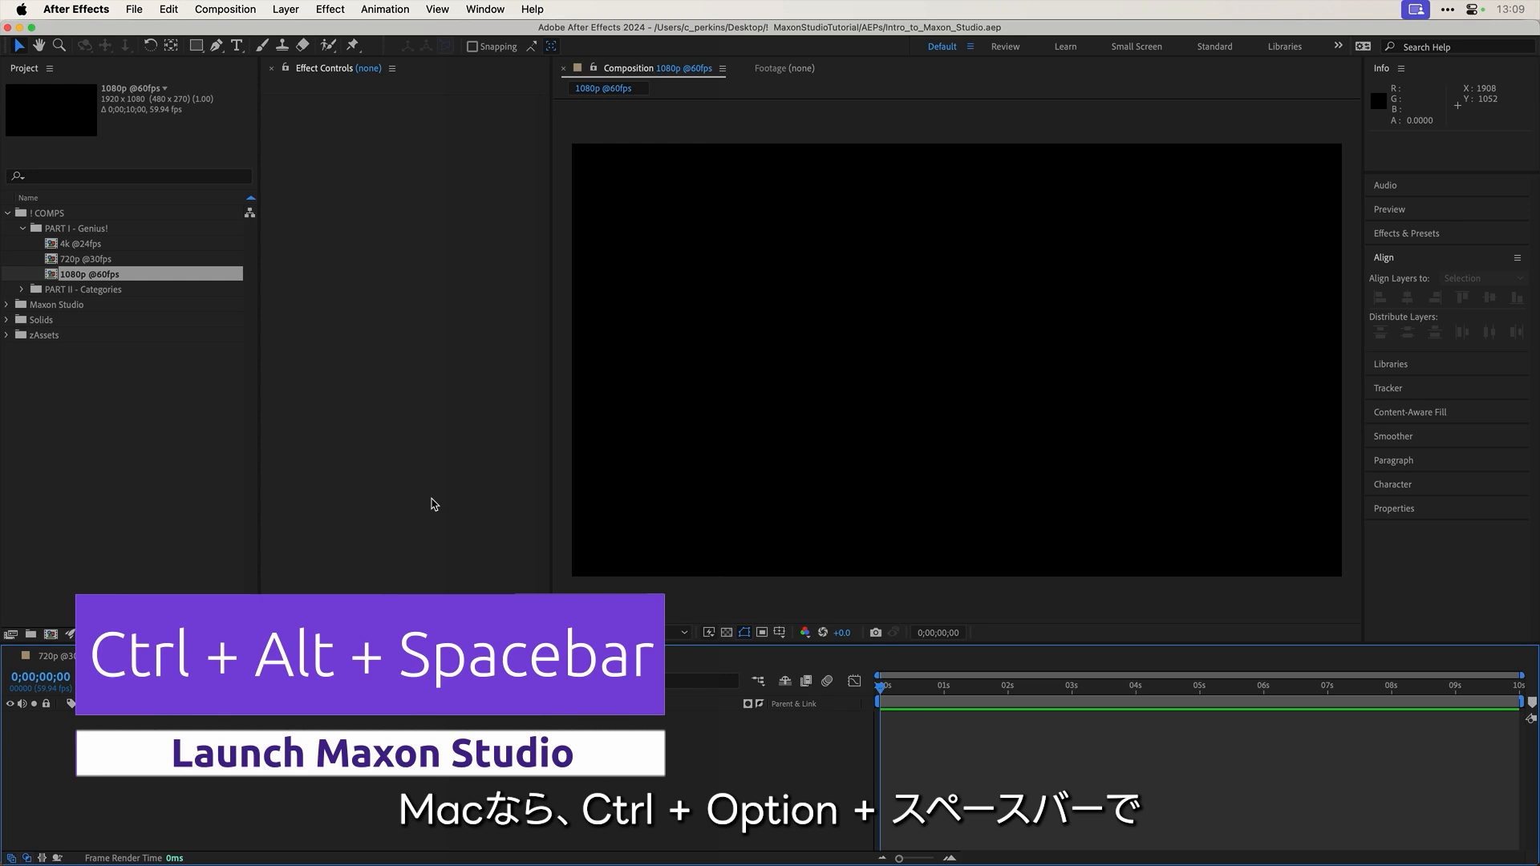
{"action": "key", "text": "ctrl+alt+space"}
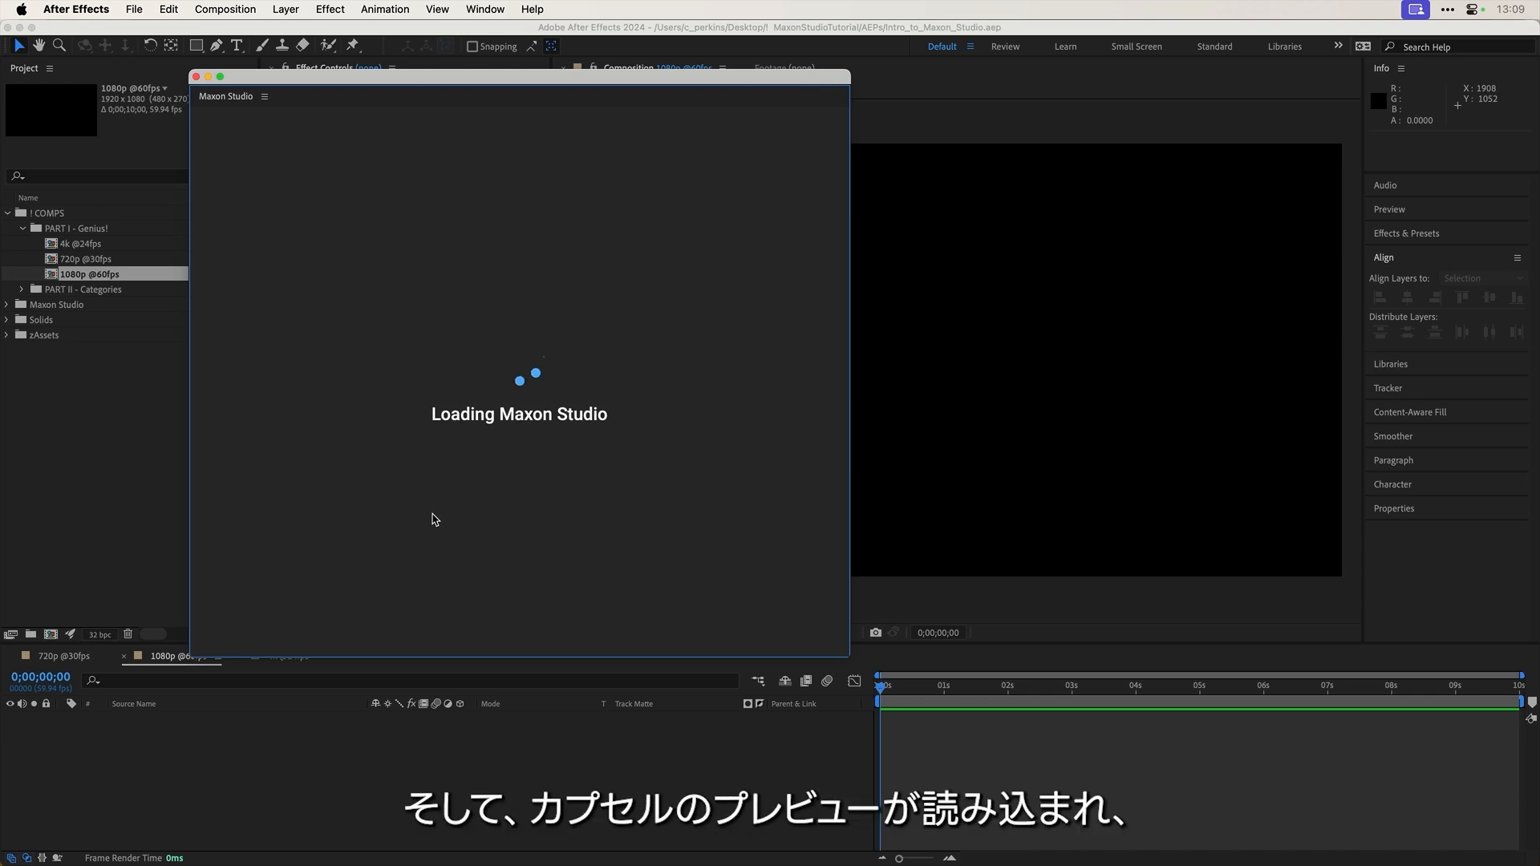
Step: Dock the floating Maxon Studio window into the workspace panel layout
{"action": "mouse_move", "coordinate": [547, 431]}
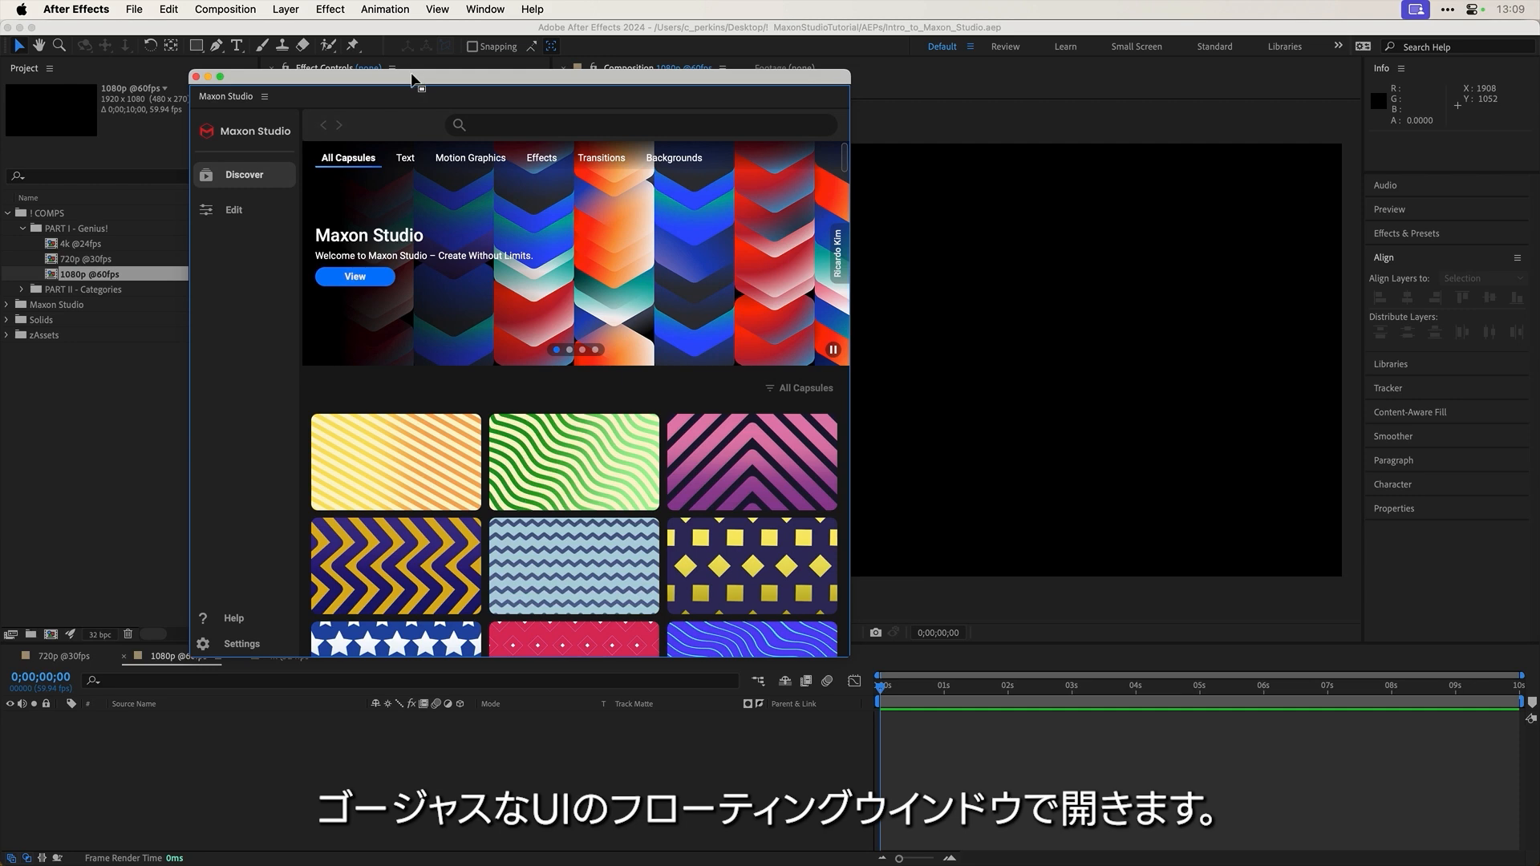
{"action": "left_click_drag", "start_coordinate": [411, 79], "coordinate": [584, 94]}
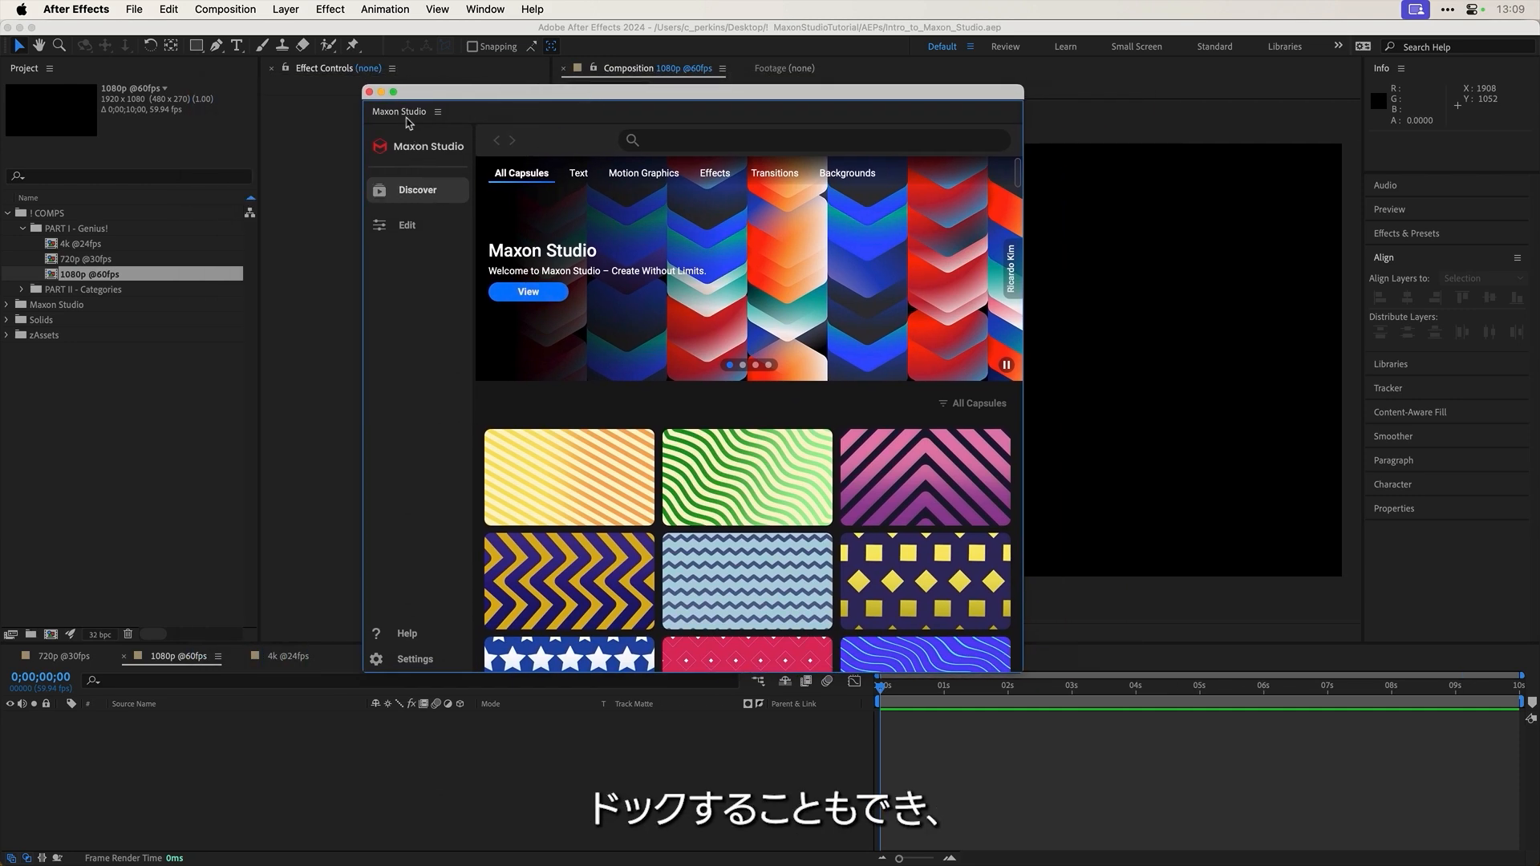
{"action": "left_click_drag", "start_coordinate": [409, 122], "coordinate": [329, 179]}
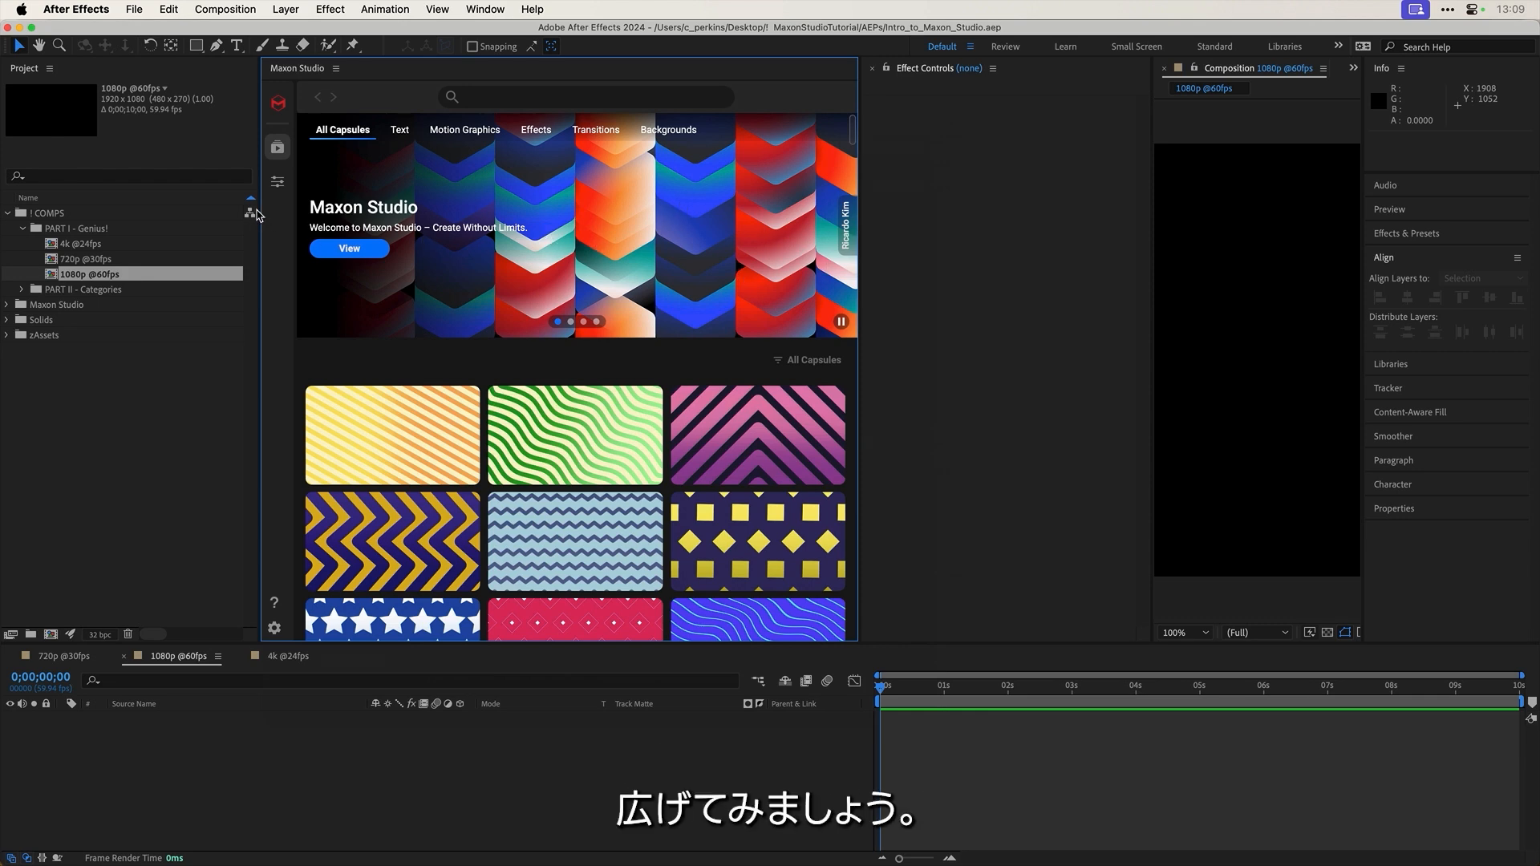
Step: Resize the Maxon Studio panel to reveal its sidebar and browse the capsule gallery
{"action": "left_click_drag", "start_coordinate": [257, 213], "coordinate": [132, 200]}
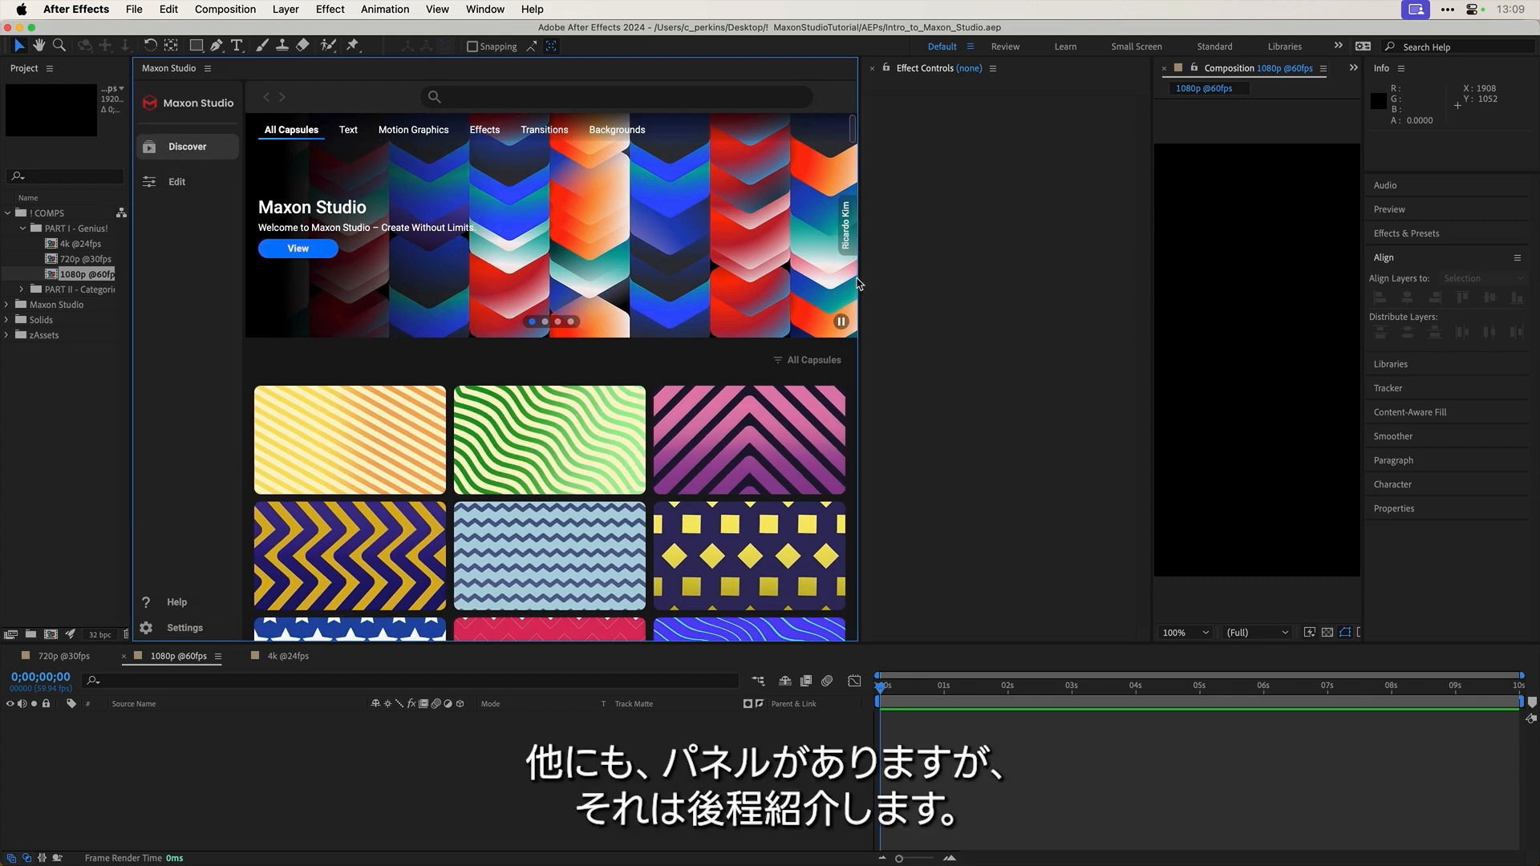
{"action": "left_click_drag", "start_coordinate": [860, 279], "coordinate": [910, 343]}
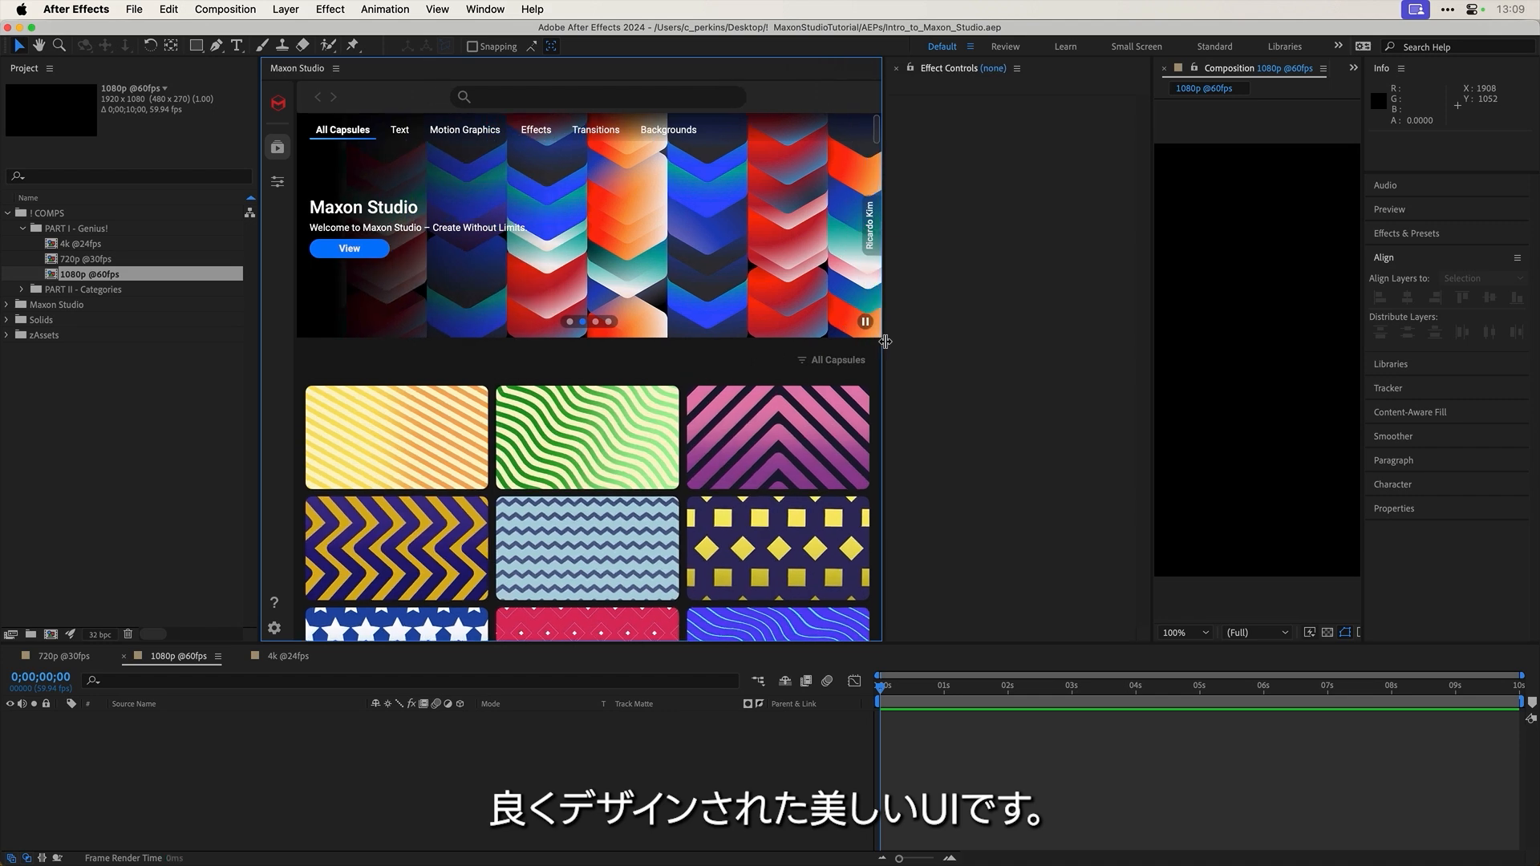
{"action": "scroll", "coordinate": [742, 391], "scroll_direction": "down", "scroll_amount": 5}
{"action": "scroll", "coordinate": [741, 391], "scroll_direction": "down", "scroll_amount": 12}
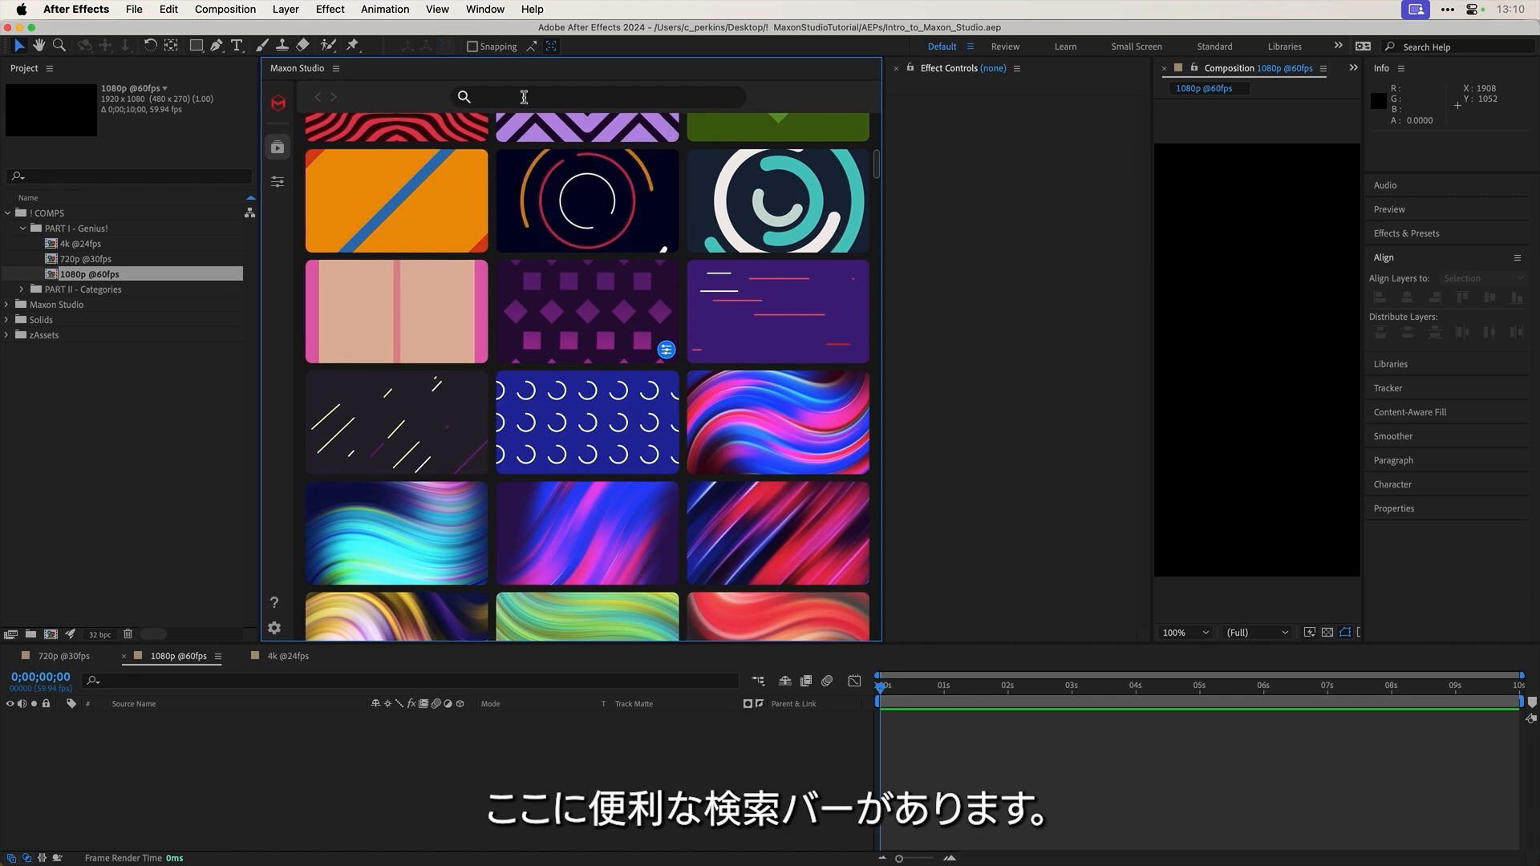
Step: Search Maxon Studio for 'info' to list infographics capsules and favourite Graphic Synthesis
{"action": "type", "text": "infog"}
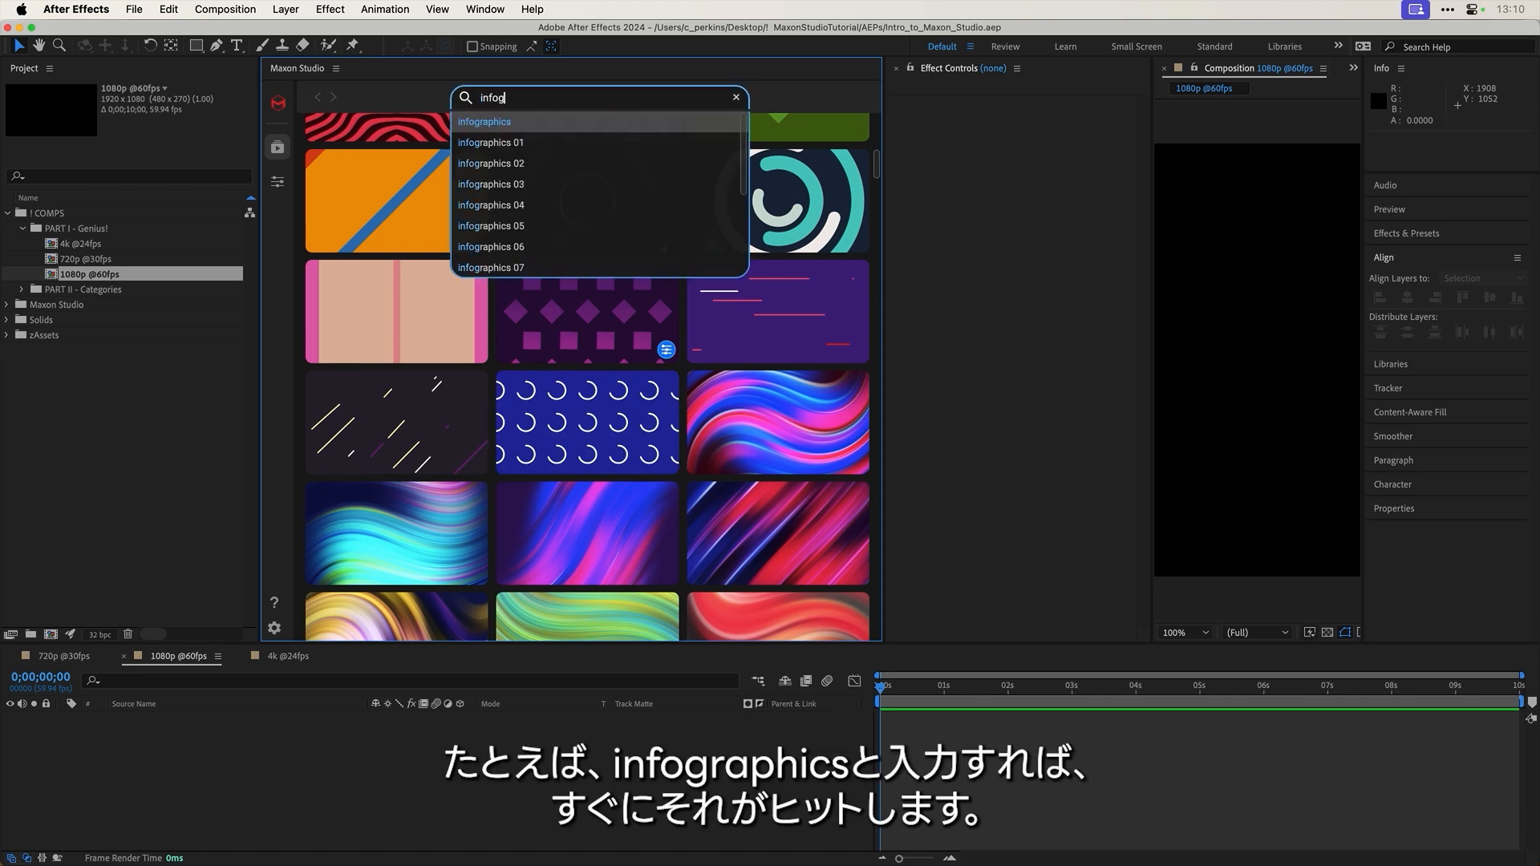
{"action": "key", "text": "Return"}
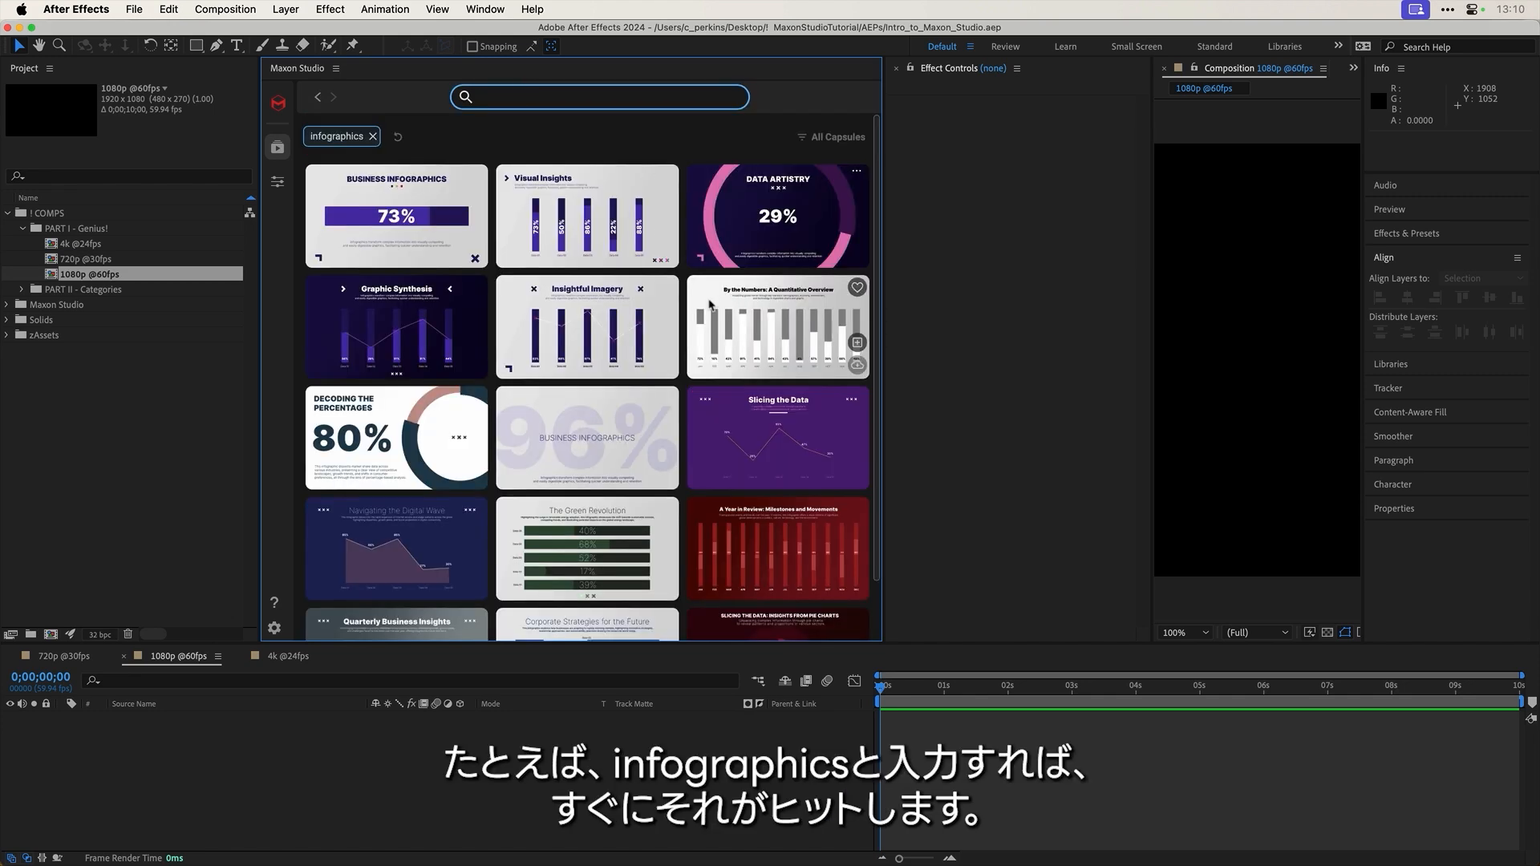
{"action": "scroll", "coordinate": [709, 309], "scroll_direction": "down", "scroll_amount": 2}
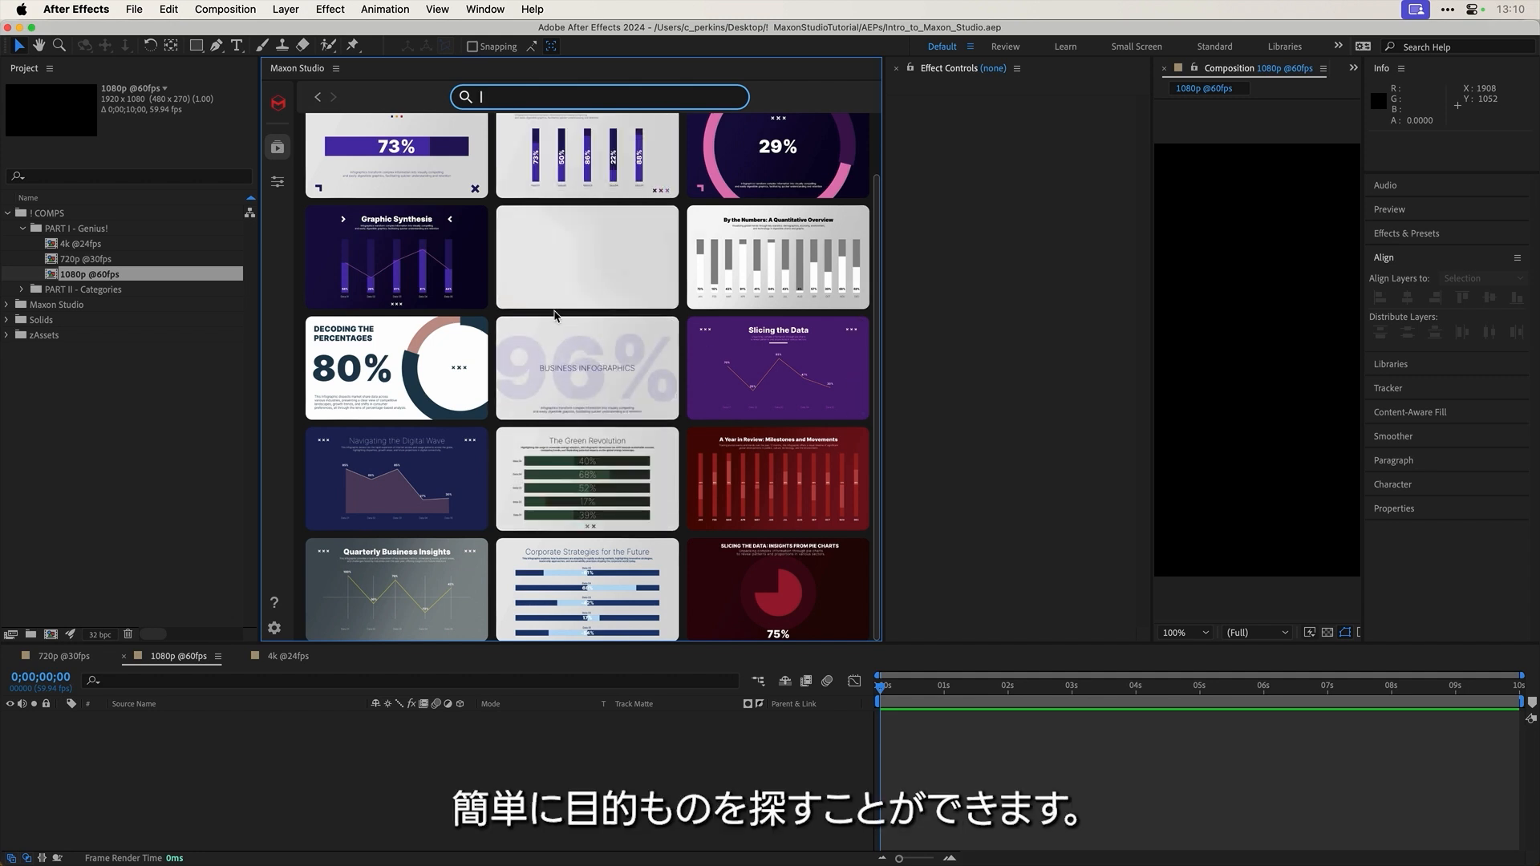
{"action": "scroll", "coordinate": [513, 192], "scroll_direction": "up", "scroll_amount": 2}
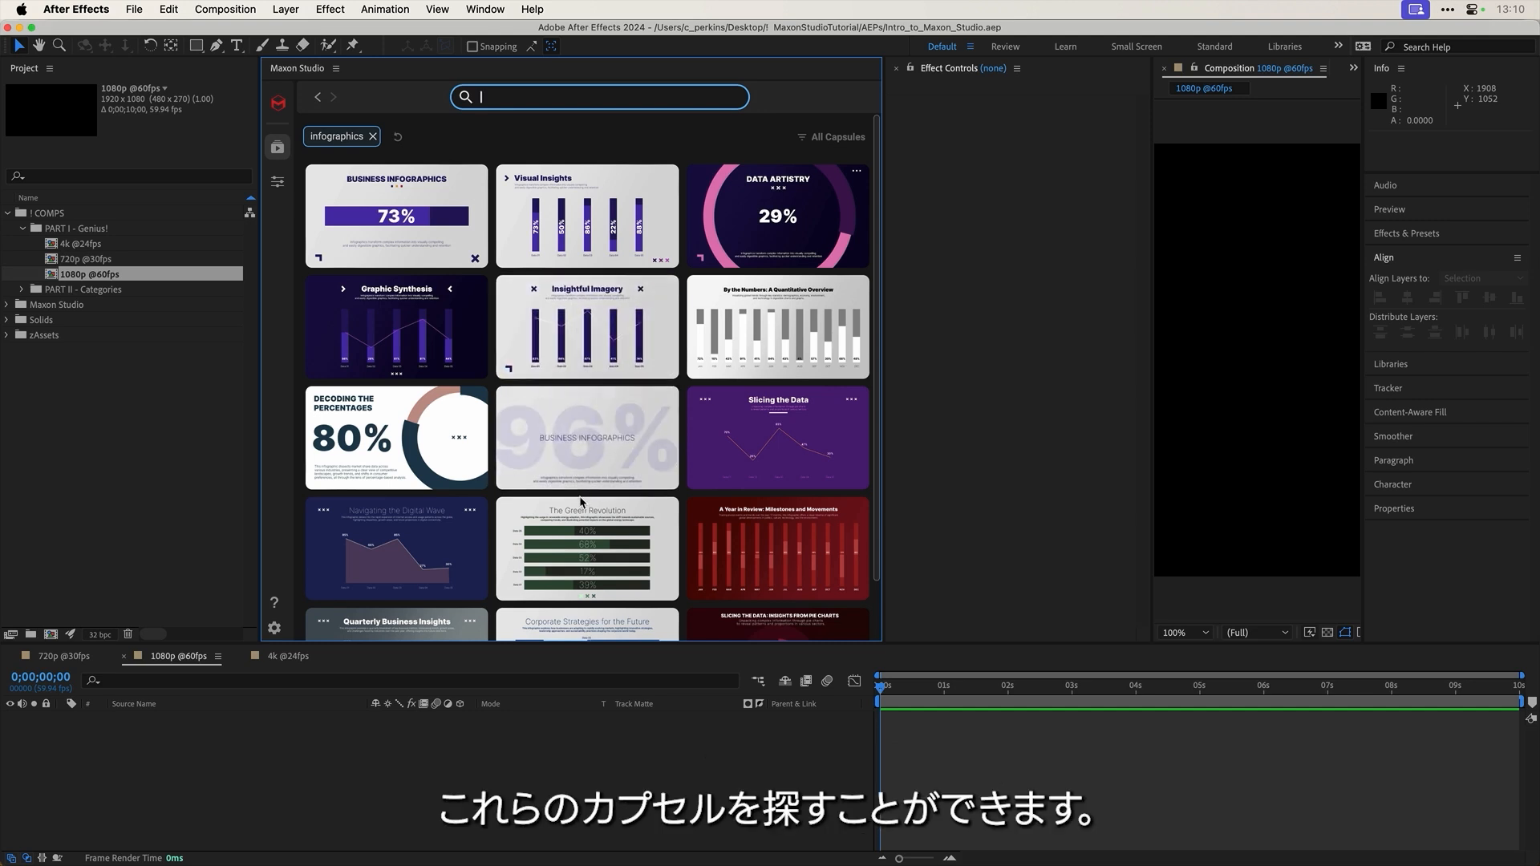
{"action": "scroll", "coordinate": [774, 442], "scroll_direction": "down", "scroll_amount": 2}
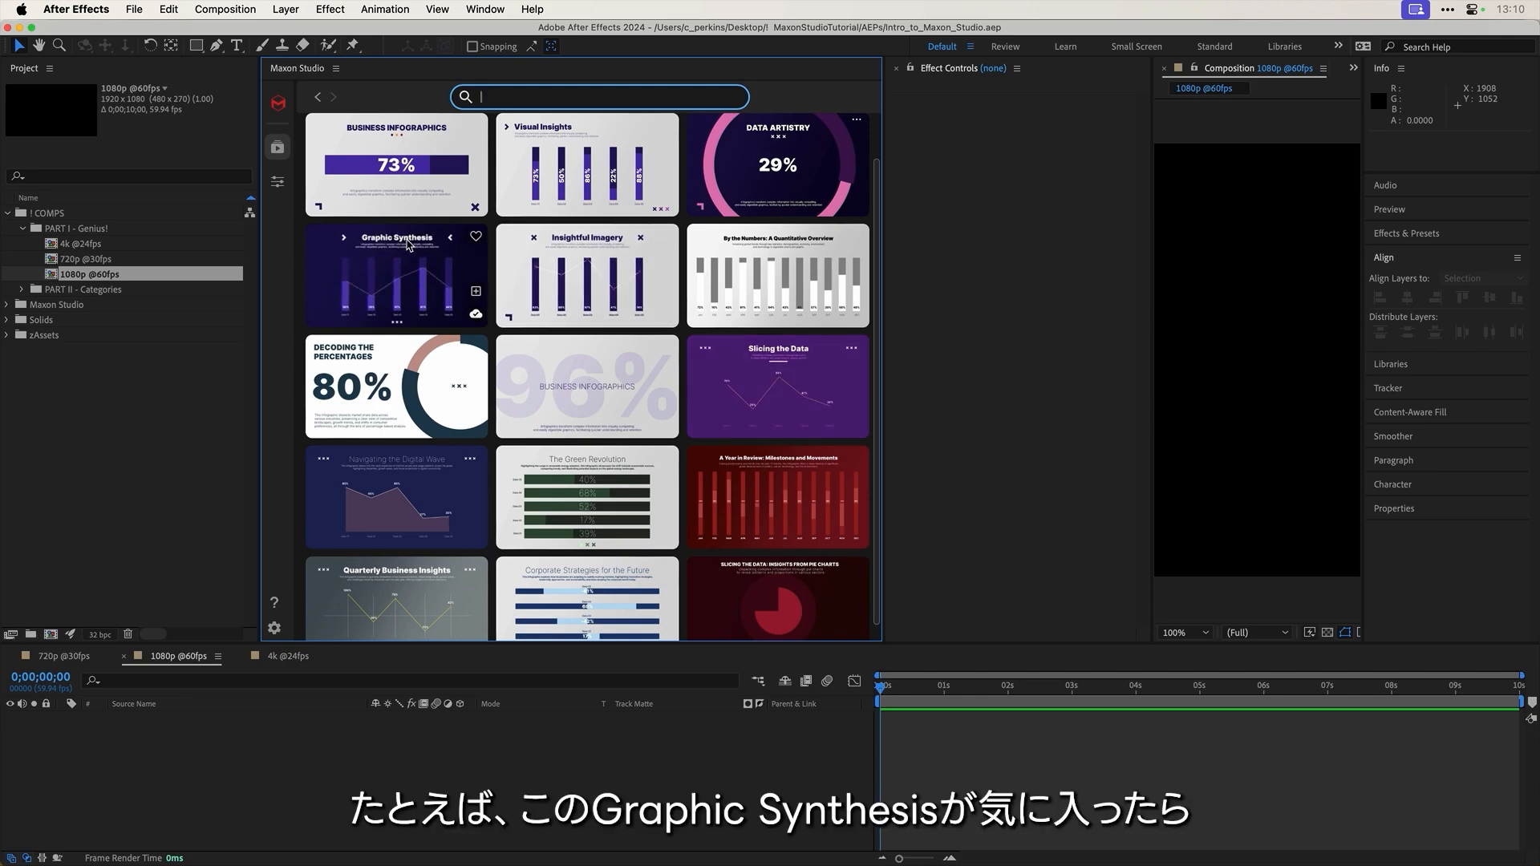
{"action": "left_click", "coordinate": [474, 236]}
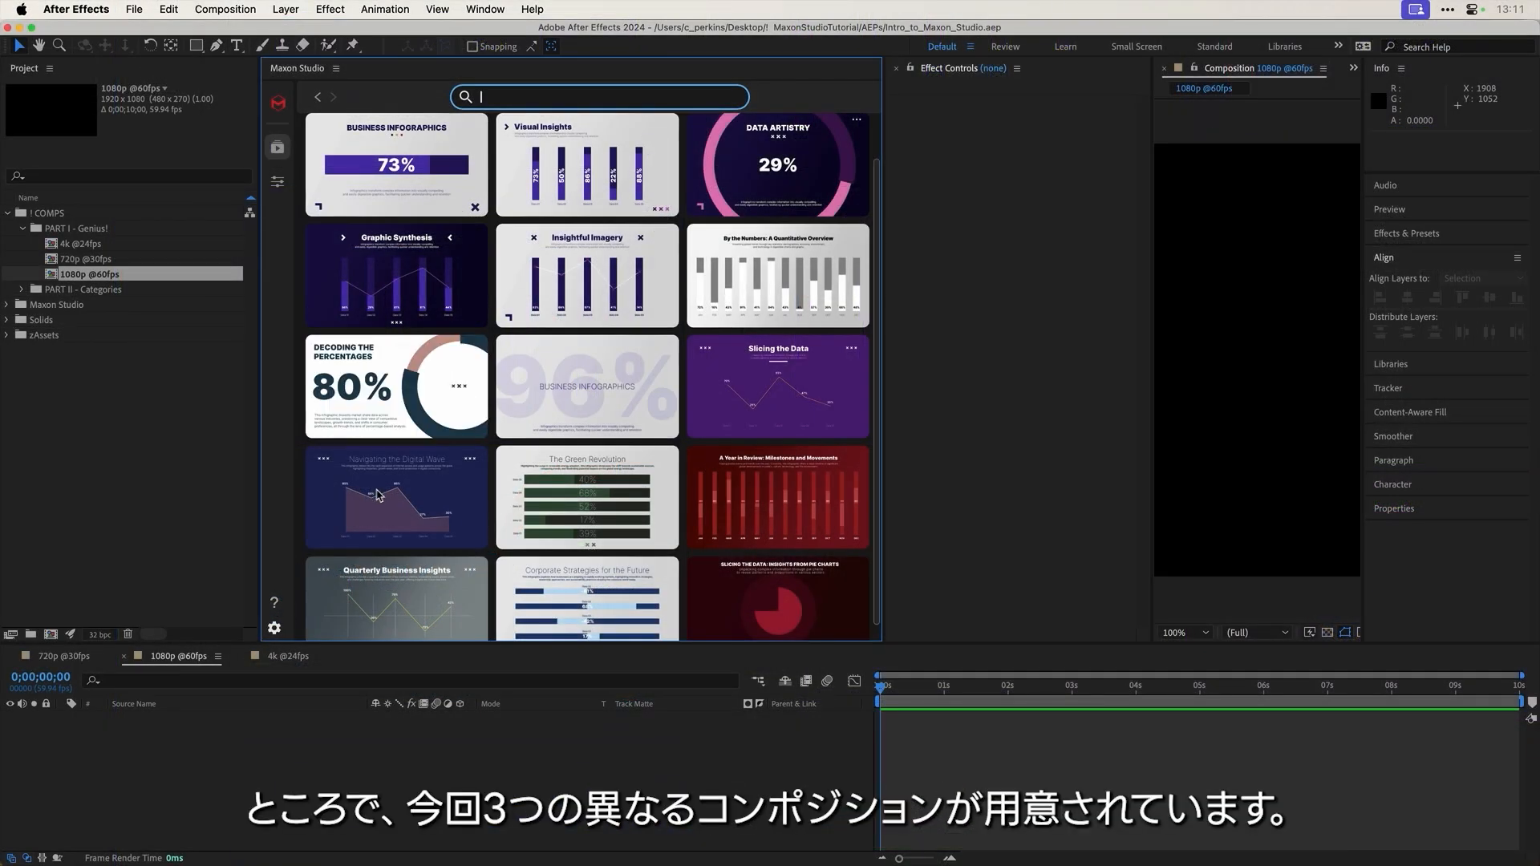
{"action": "left_click", "coordinate": [66, 660]}
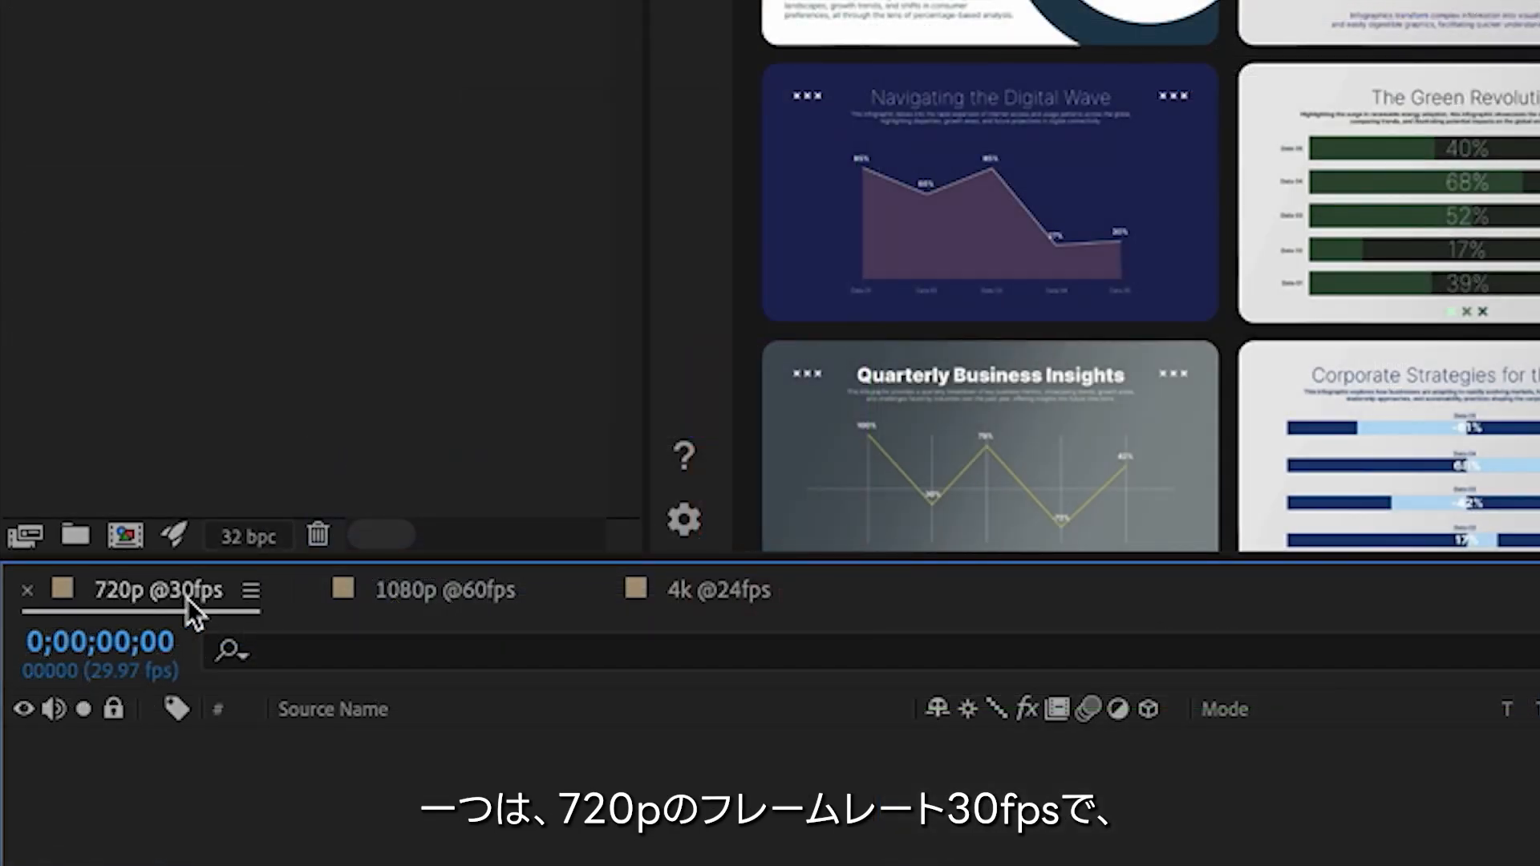
{"action": "left_click", "coordinate": [421, 595]}
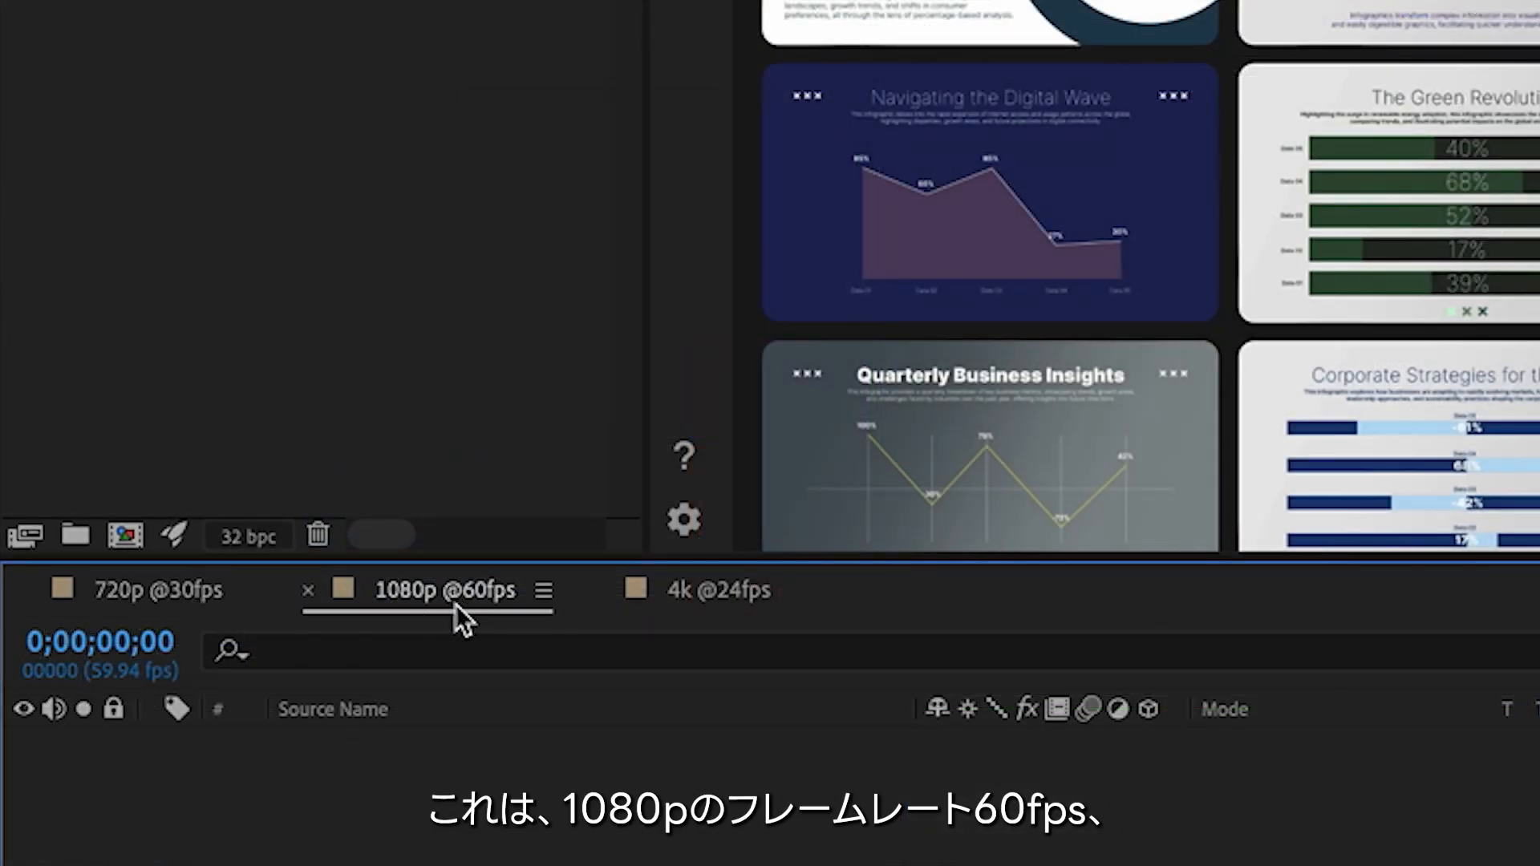
{"action": "left_click", "coordinate": [721, 598]}
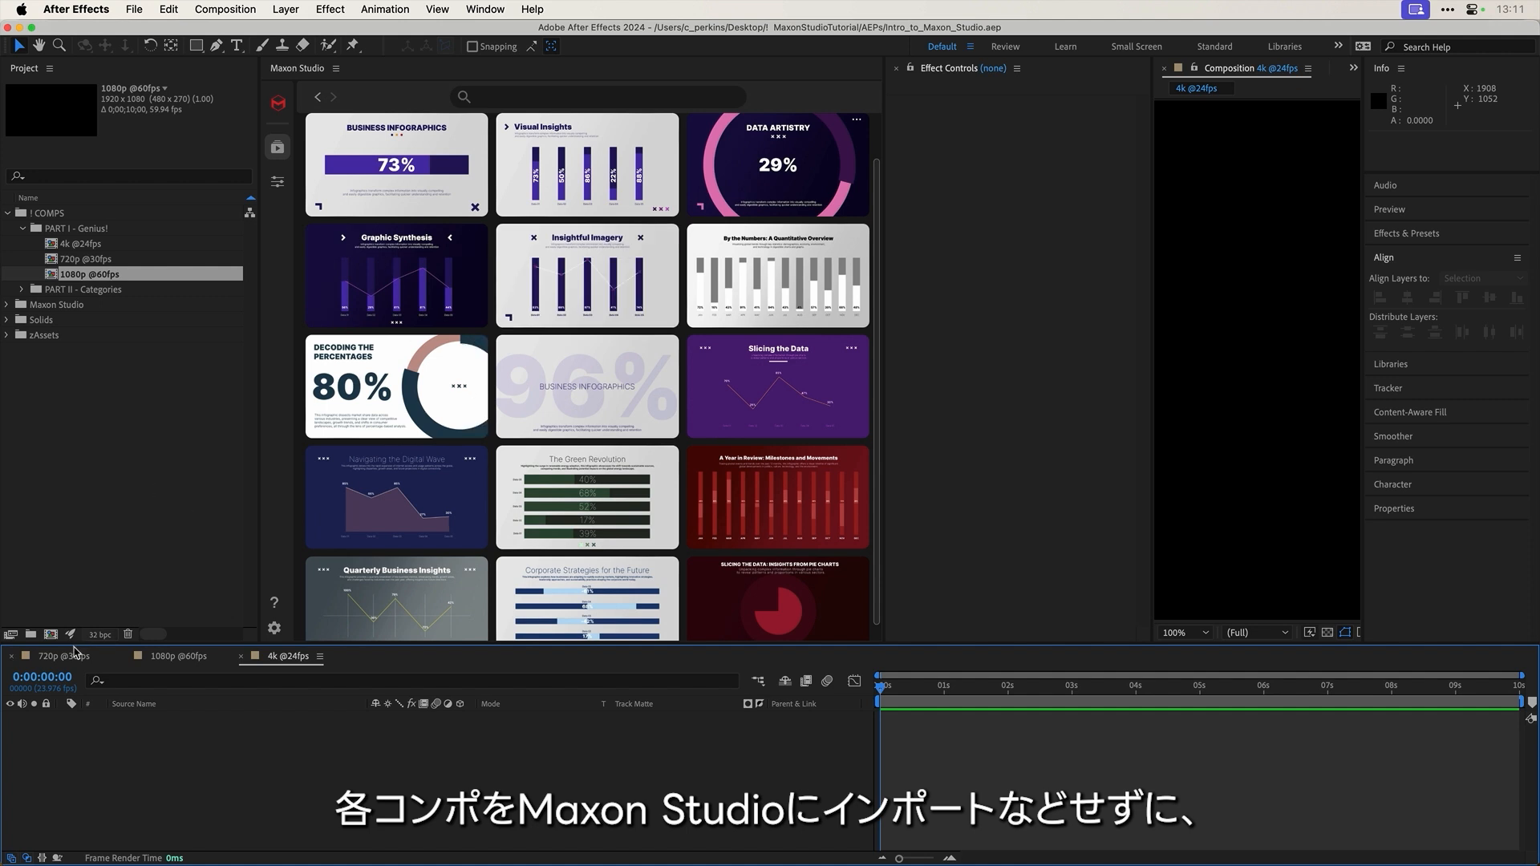
{"action": "left_click", "coordinate": [56, 661]}
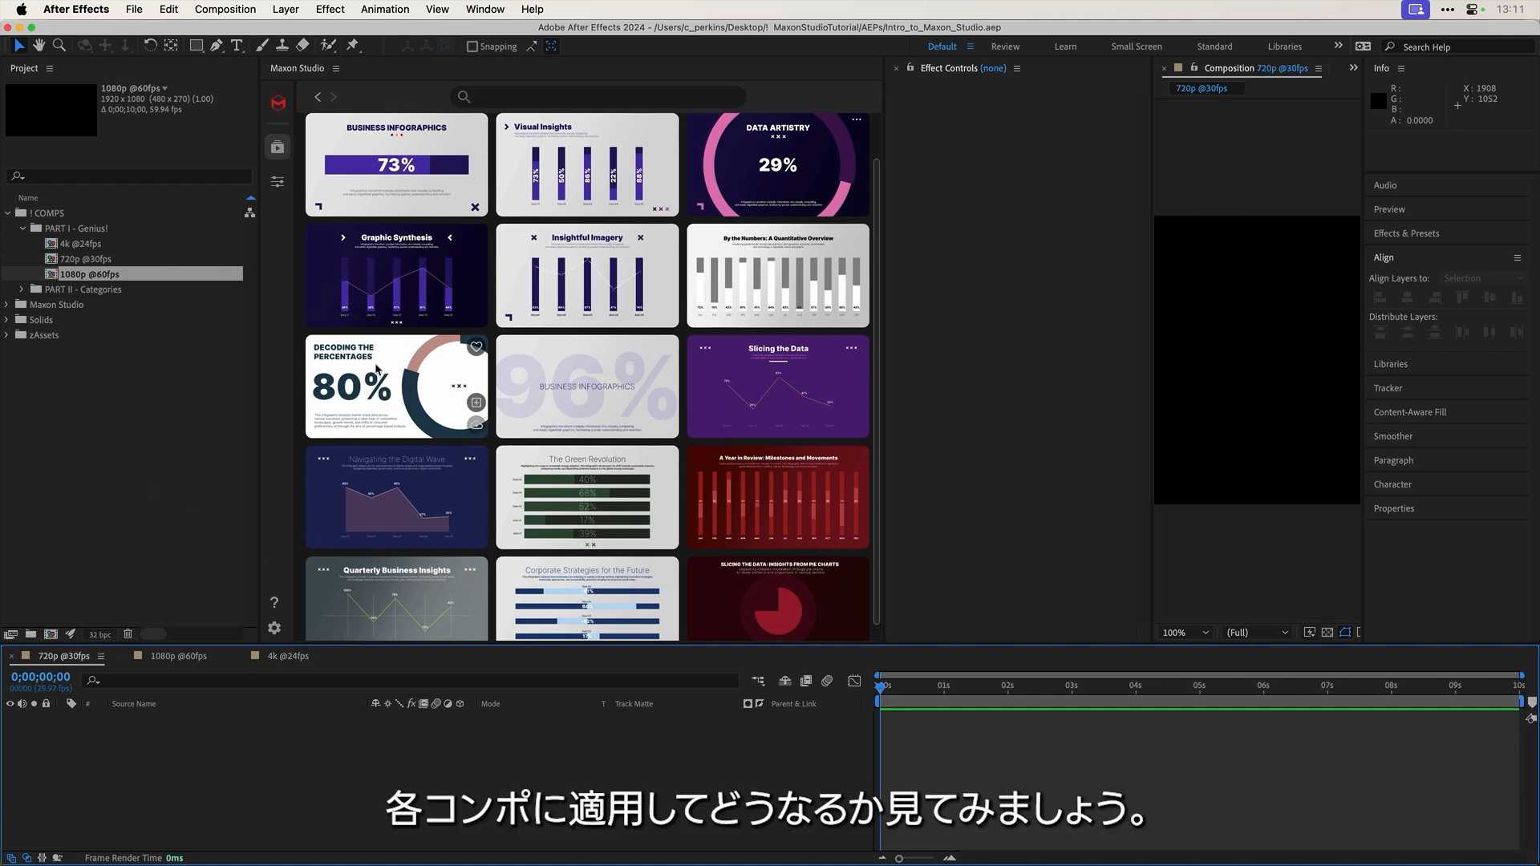
{"action": "mouse_move", "coordinate": [427, 270]}
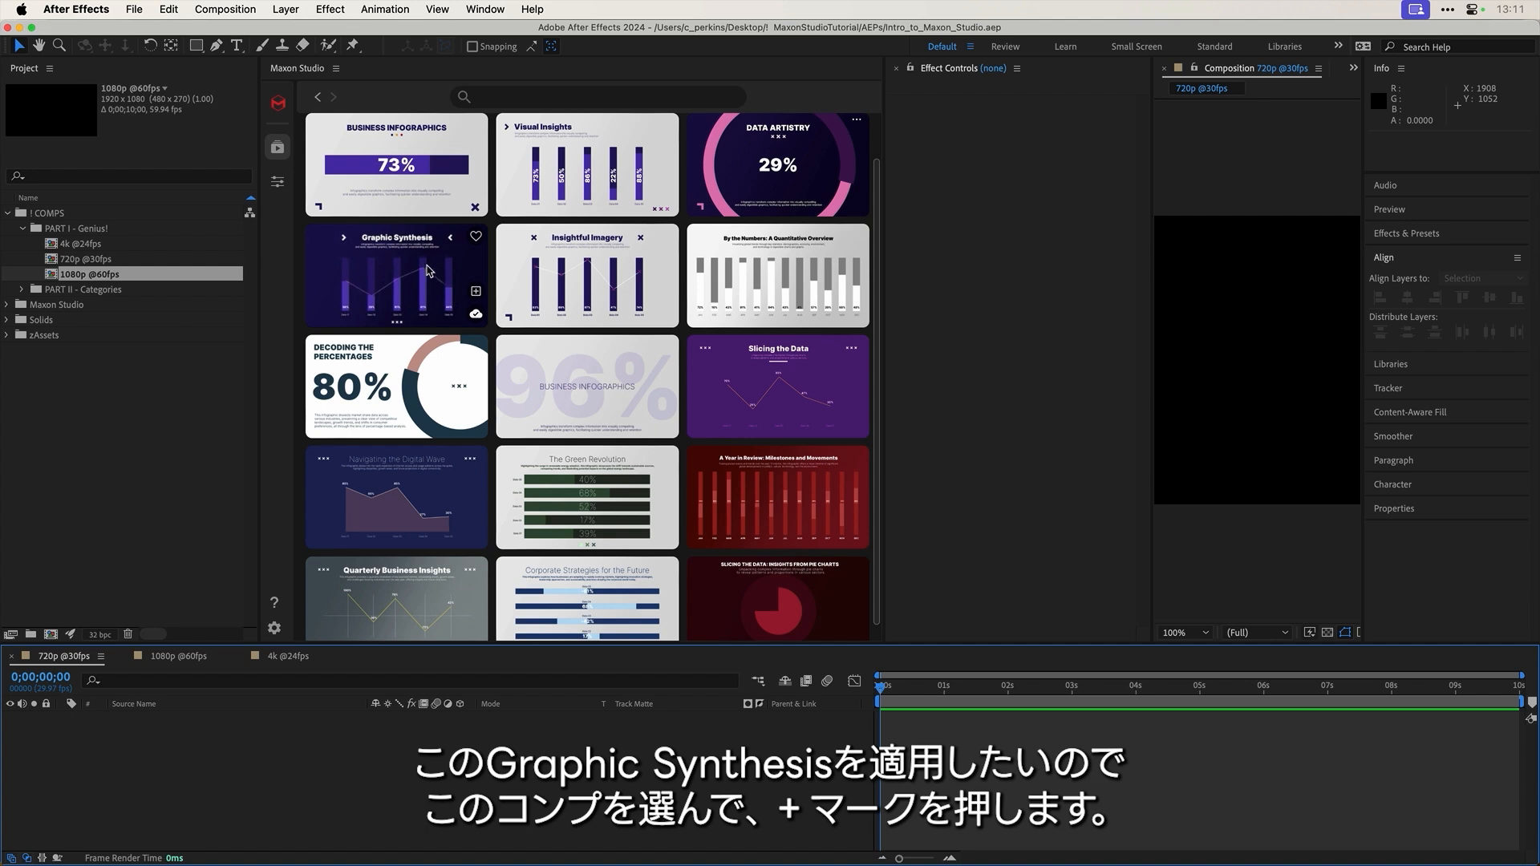
{"action": "left_click", "coordinate": [476, 292]}
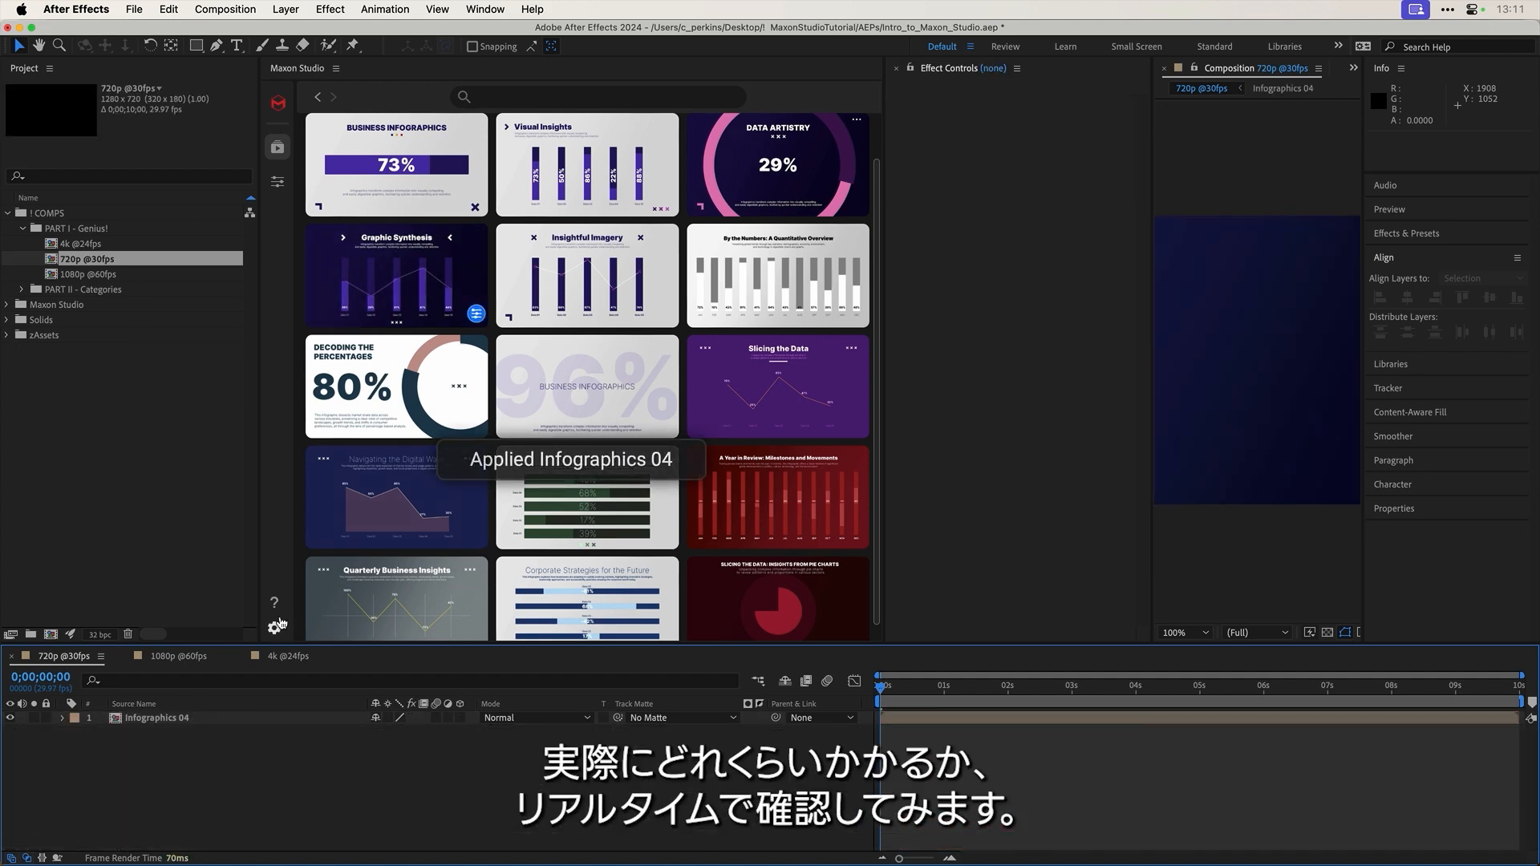
{"action": "left_click", "coordinate": [178, 657]}
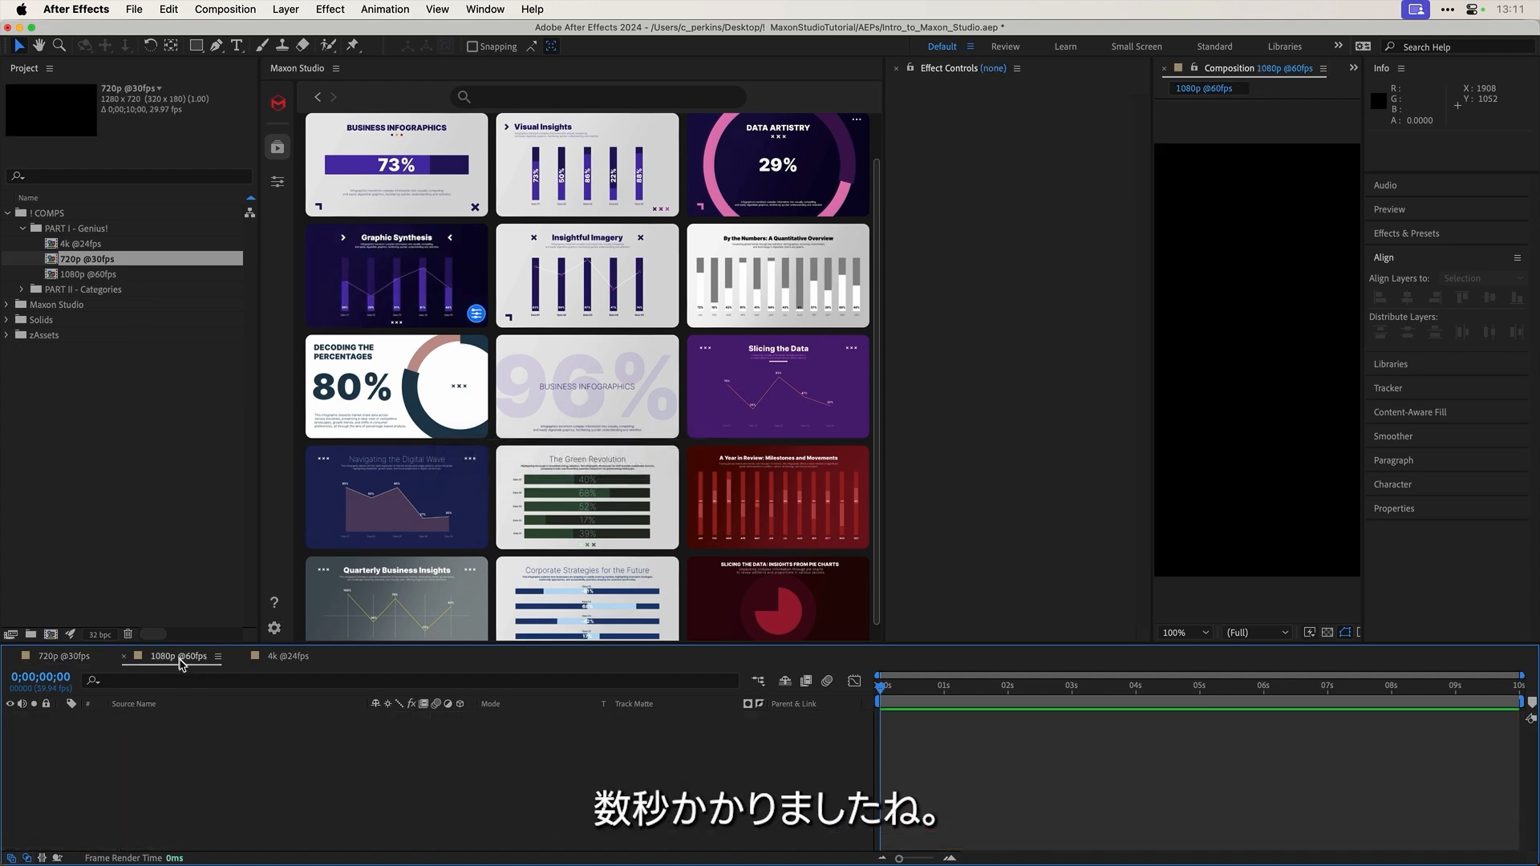
{"action": "left_click", "coordinate": [476, 291]}
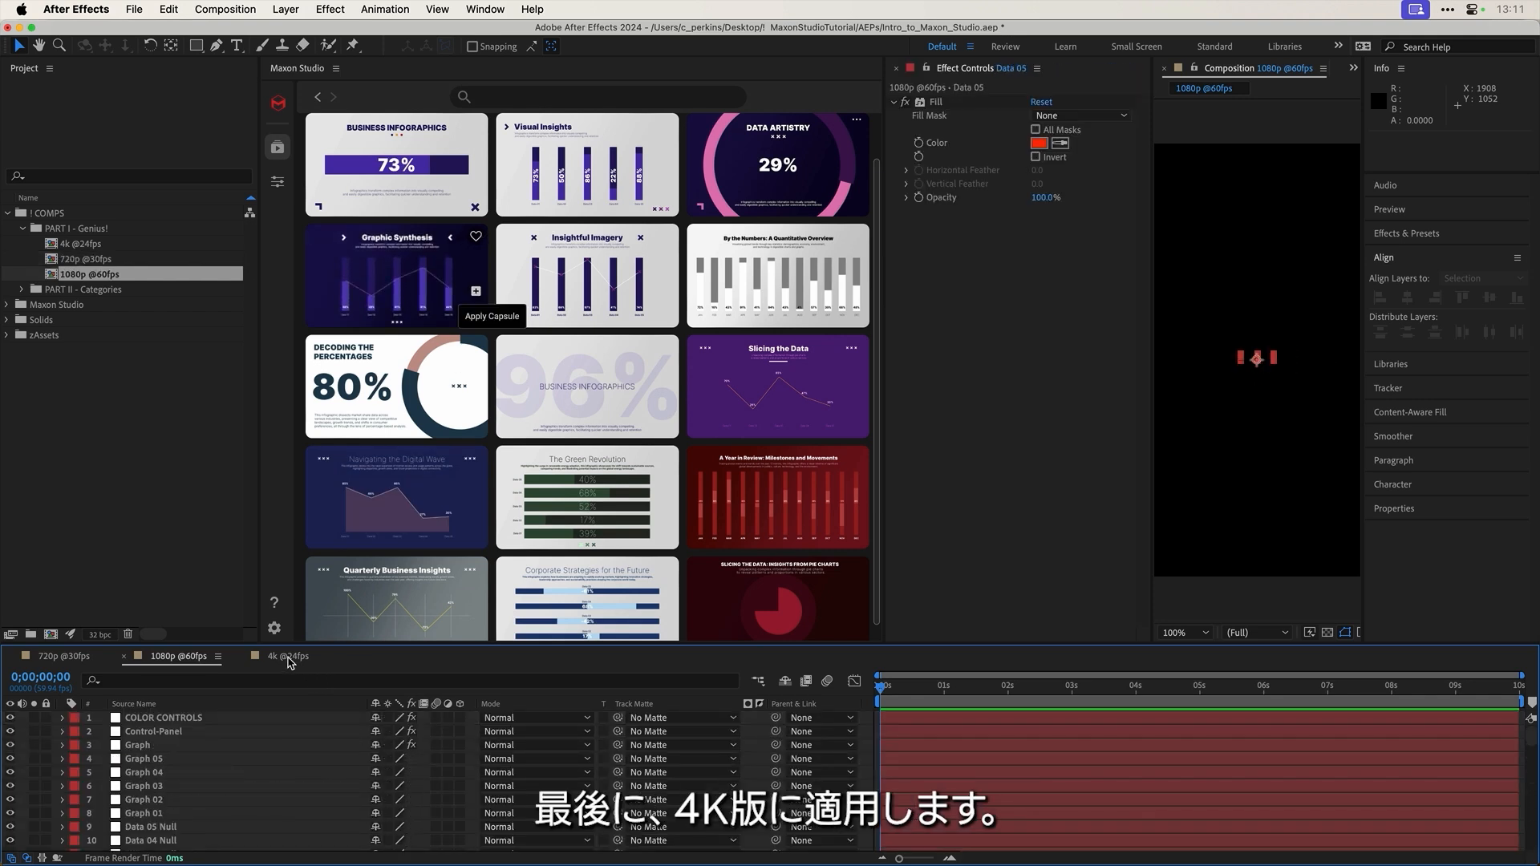
{"action": "left_click", "coordinate": [288, 656]}
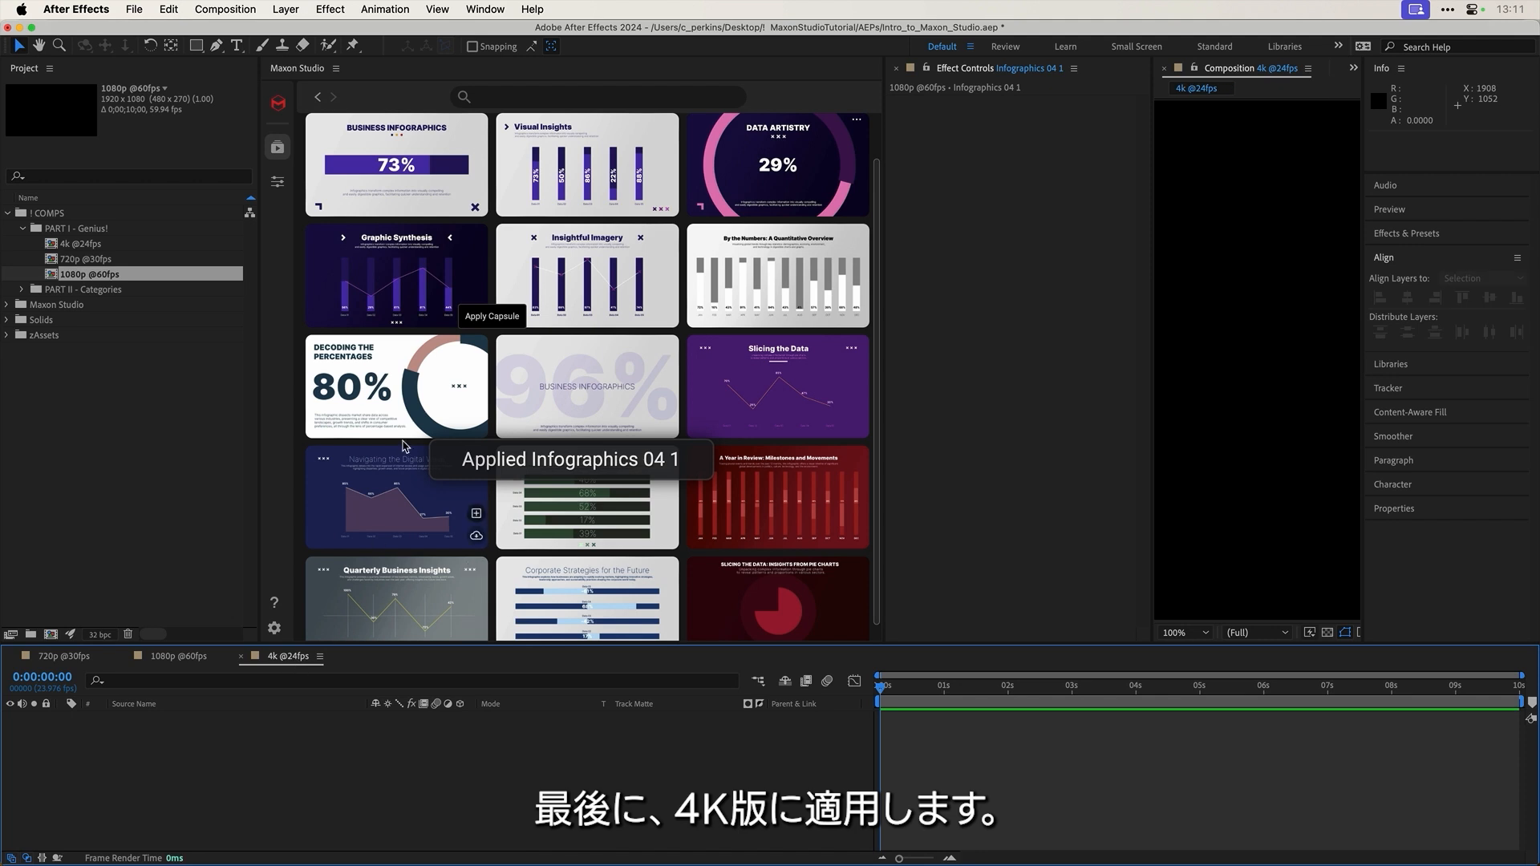
{"action": "left_click", "coordinate": [475, 310]}
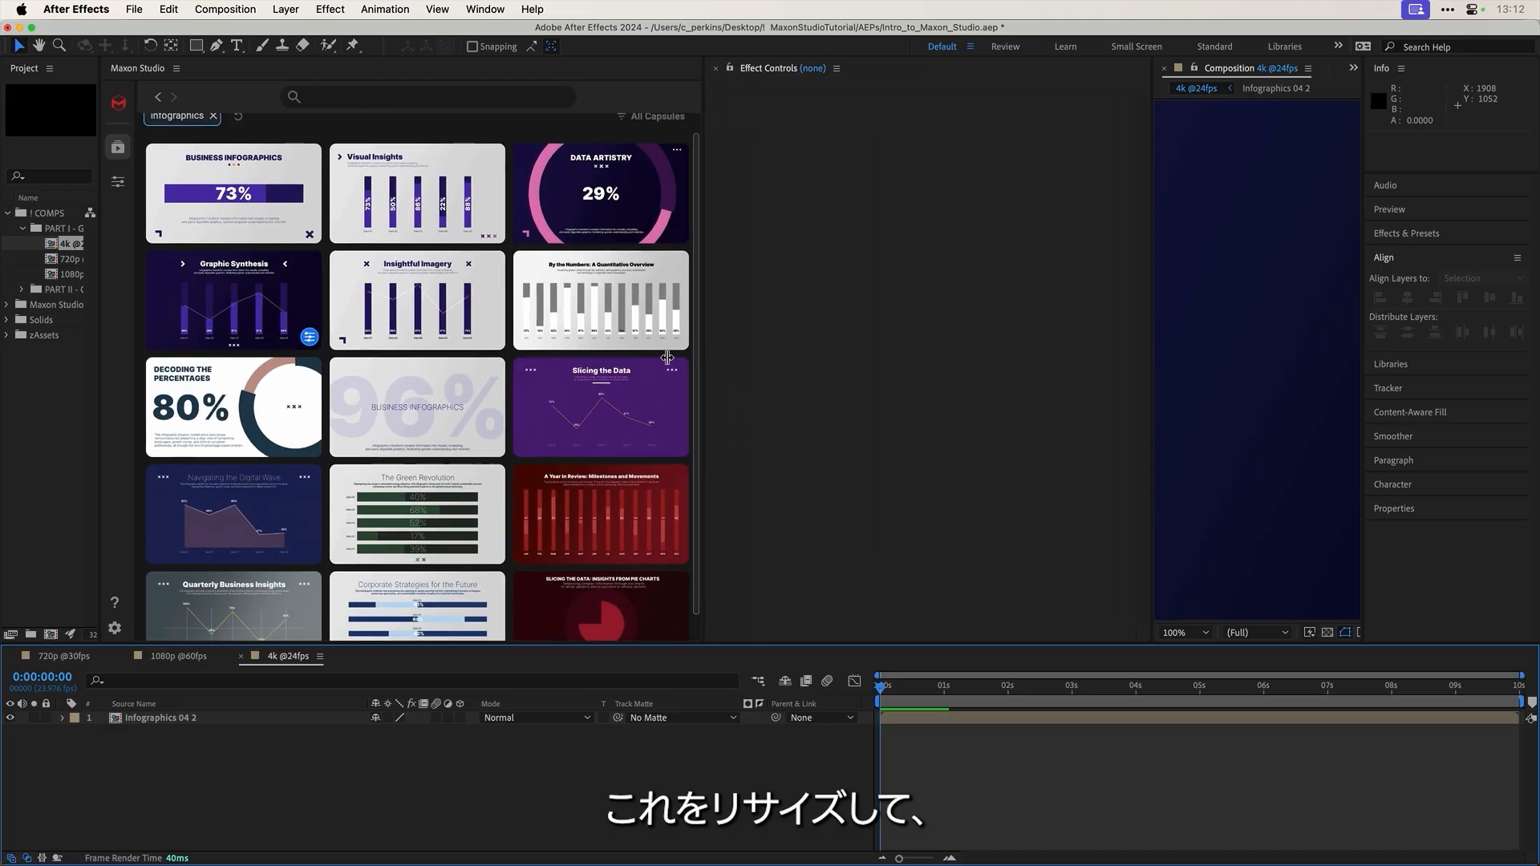
{"action": "left_click_drag", "start_coordinate": [667, 358], "coordinate": [607, 346]}
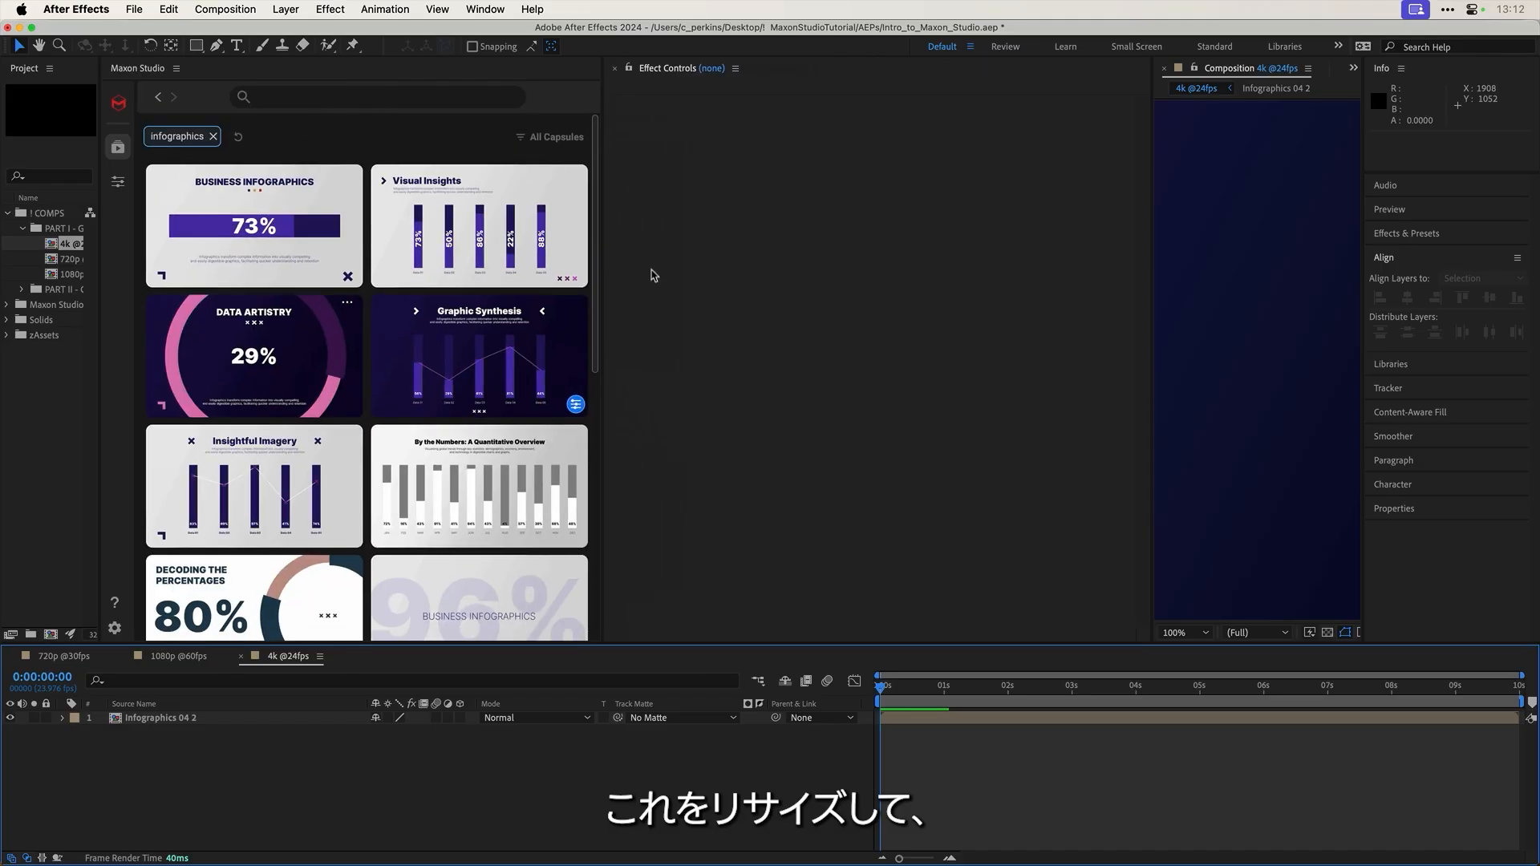
{"action": "left_click_drag", "start_coordinate": [664, 69], "coordinate": [113, 324]}
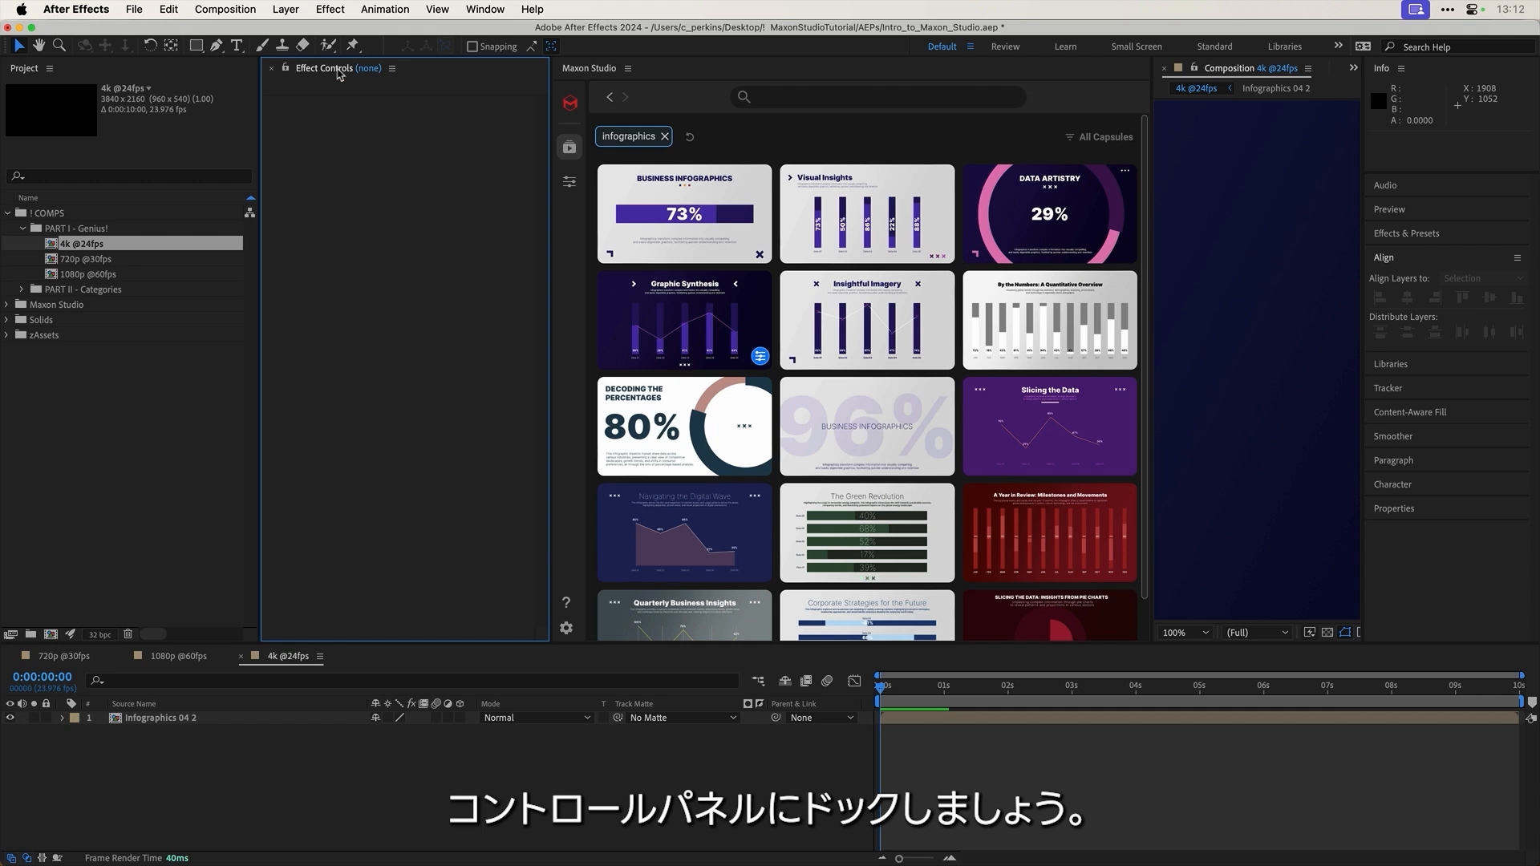
{"action": "left_click_drag", "start_coordinate": [339, 74], "coordinate": [738, 249]}
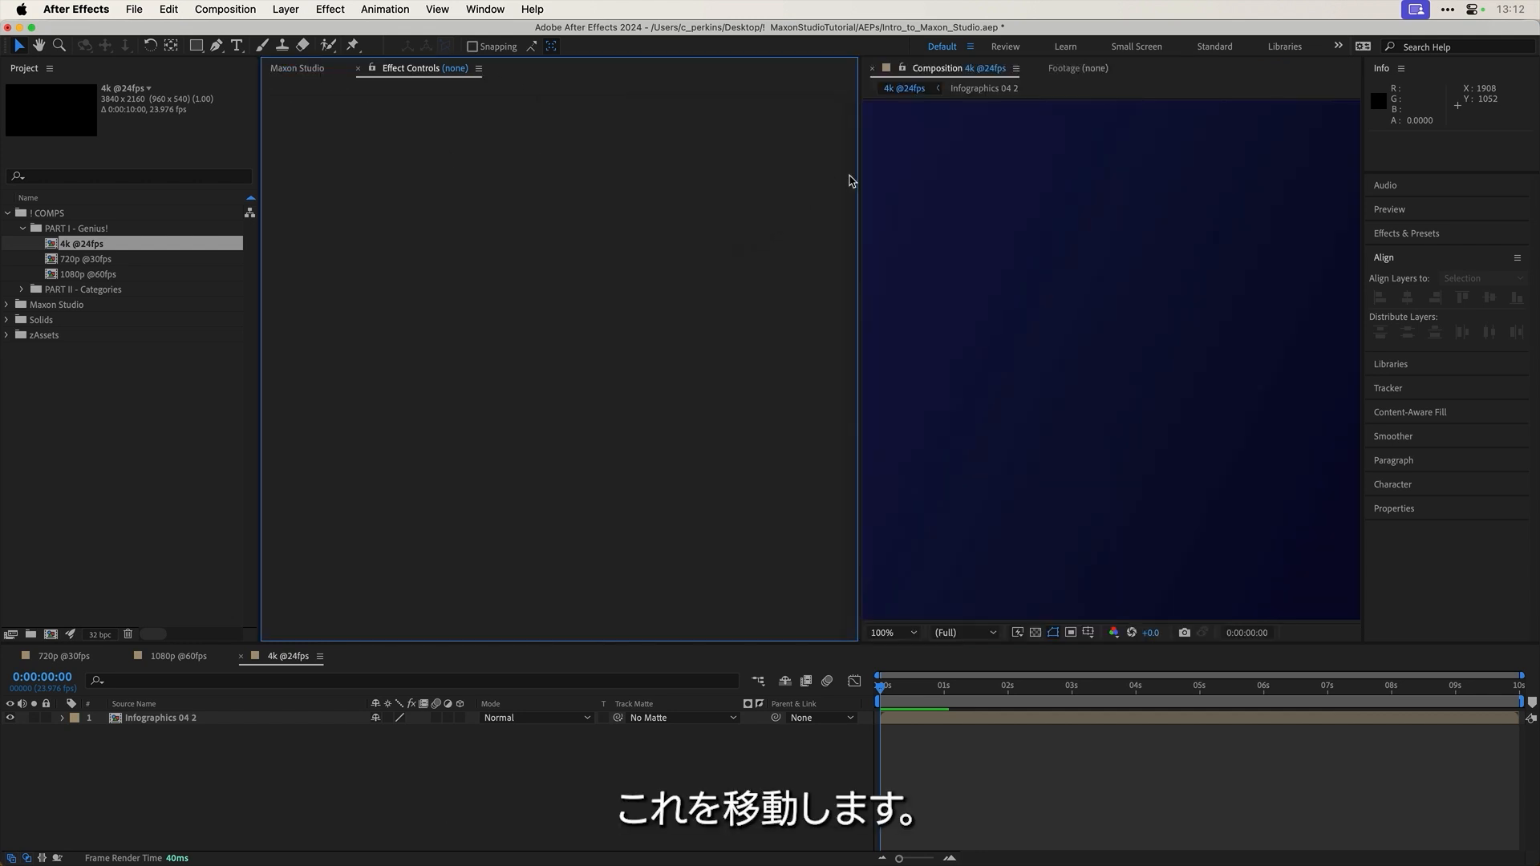
{"action": "left_click_drag", "start_coordinate": [859, 173], "coordinate": [417, 172]}
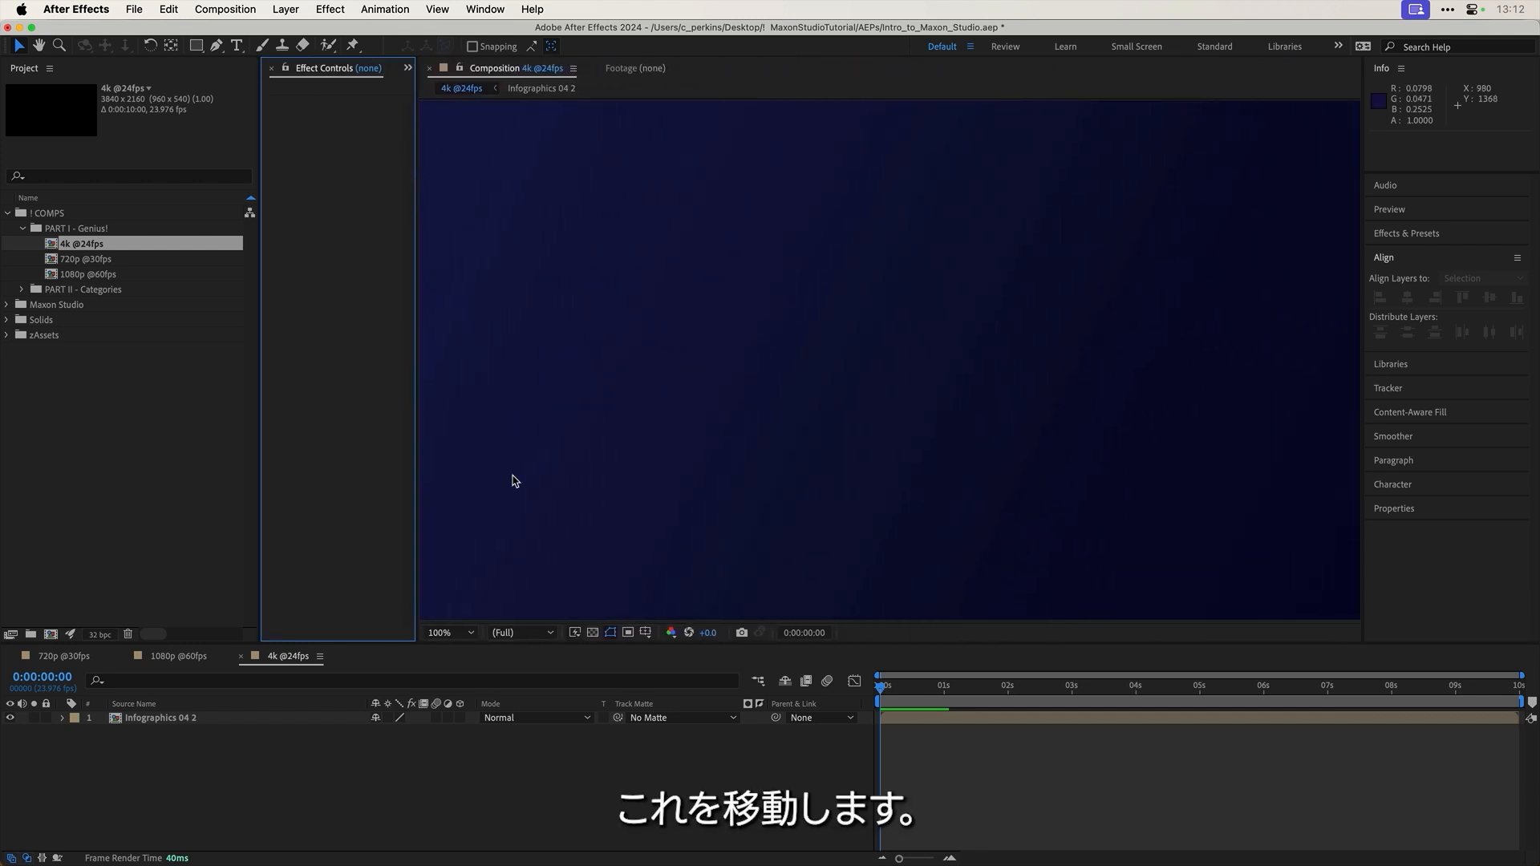
{"action": "left_click", "coordinate": [64, 656]}
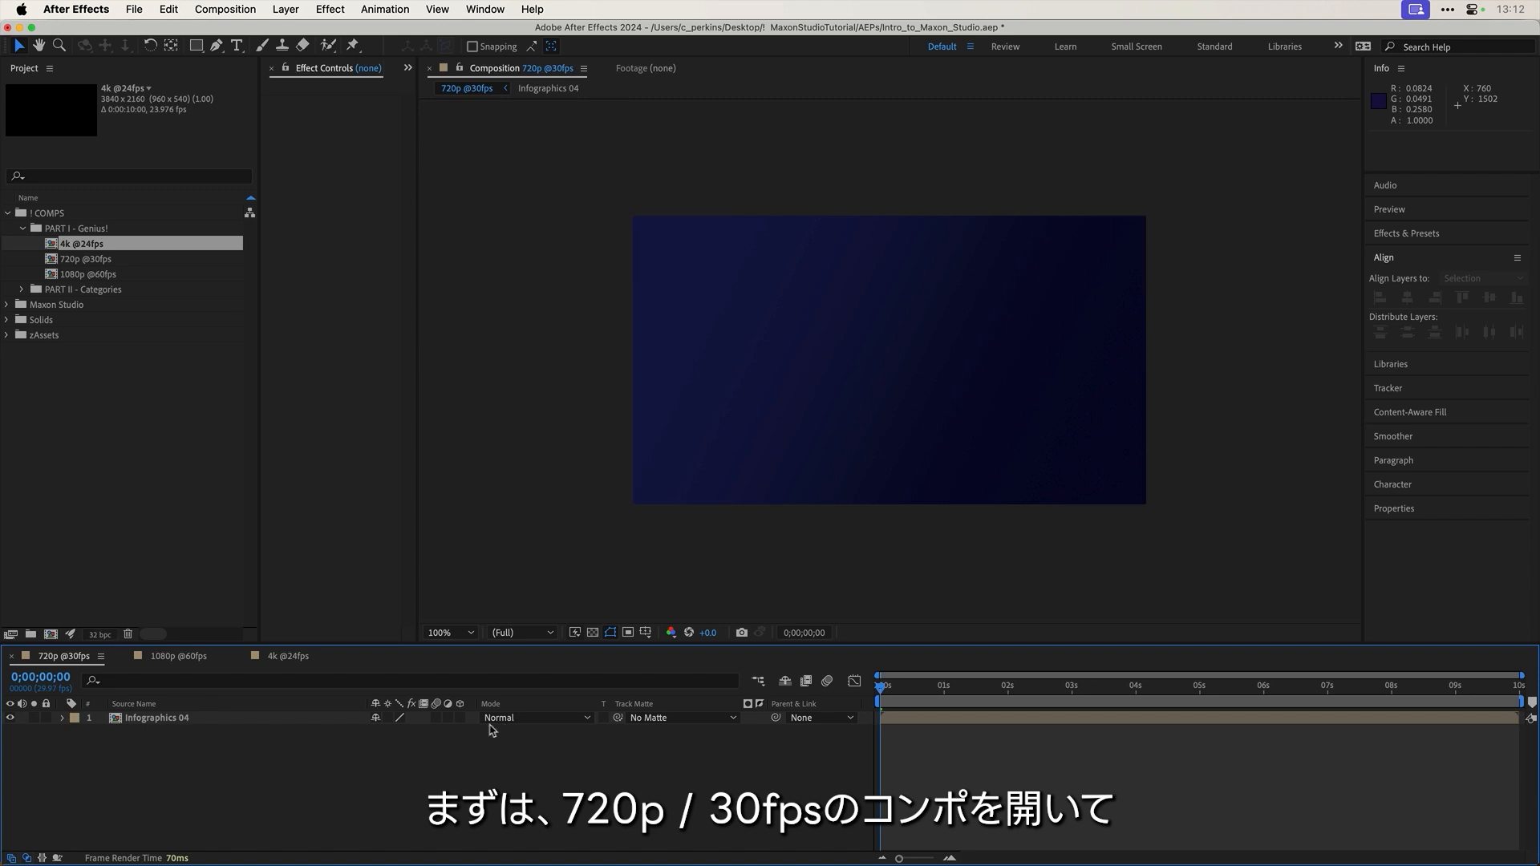
{"action": "left_click_drag", "start_coordinate": [948, 688], "coordinate": [1029, 687]}
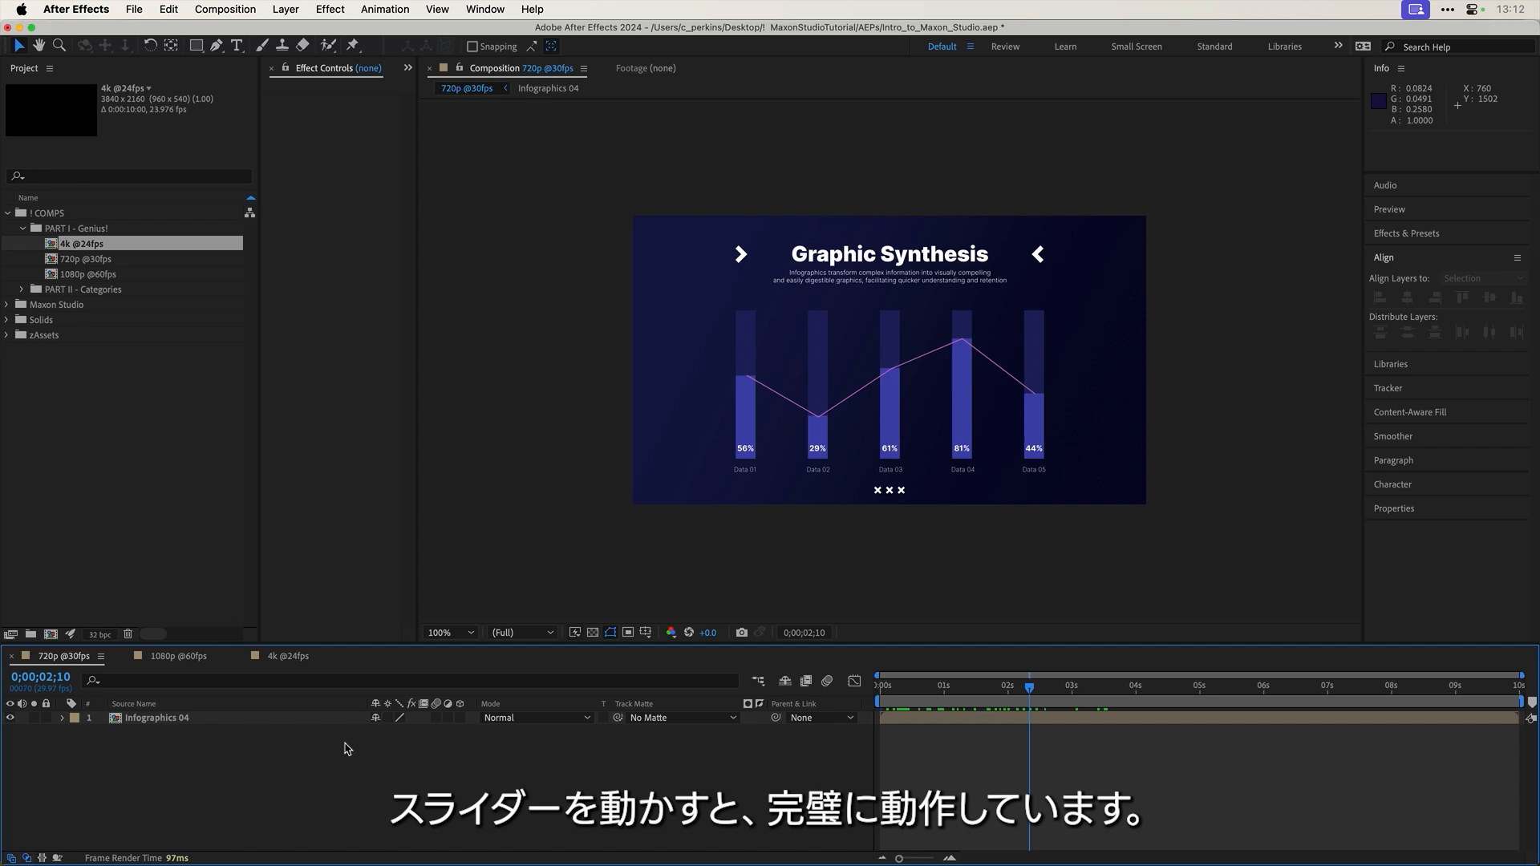
Step: Open the Infographics 04 precomp from 720p and Infographics 04 1 from 1080p
{"action": "left_click", "coordinate": [183, 720]}
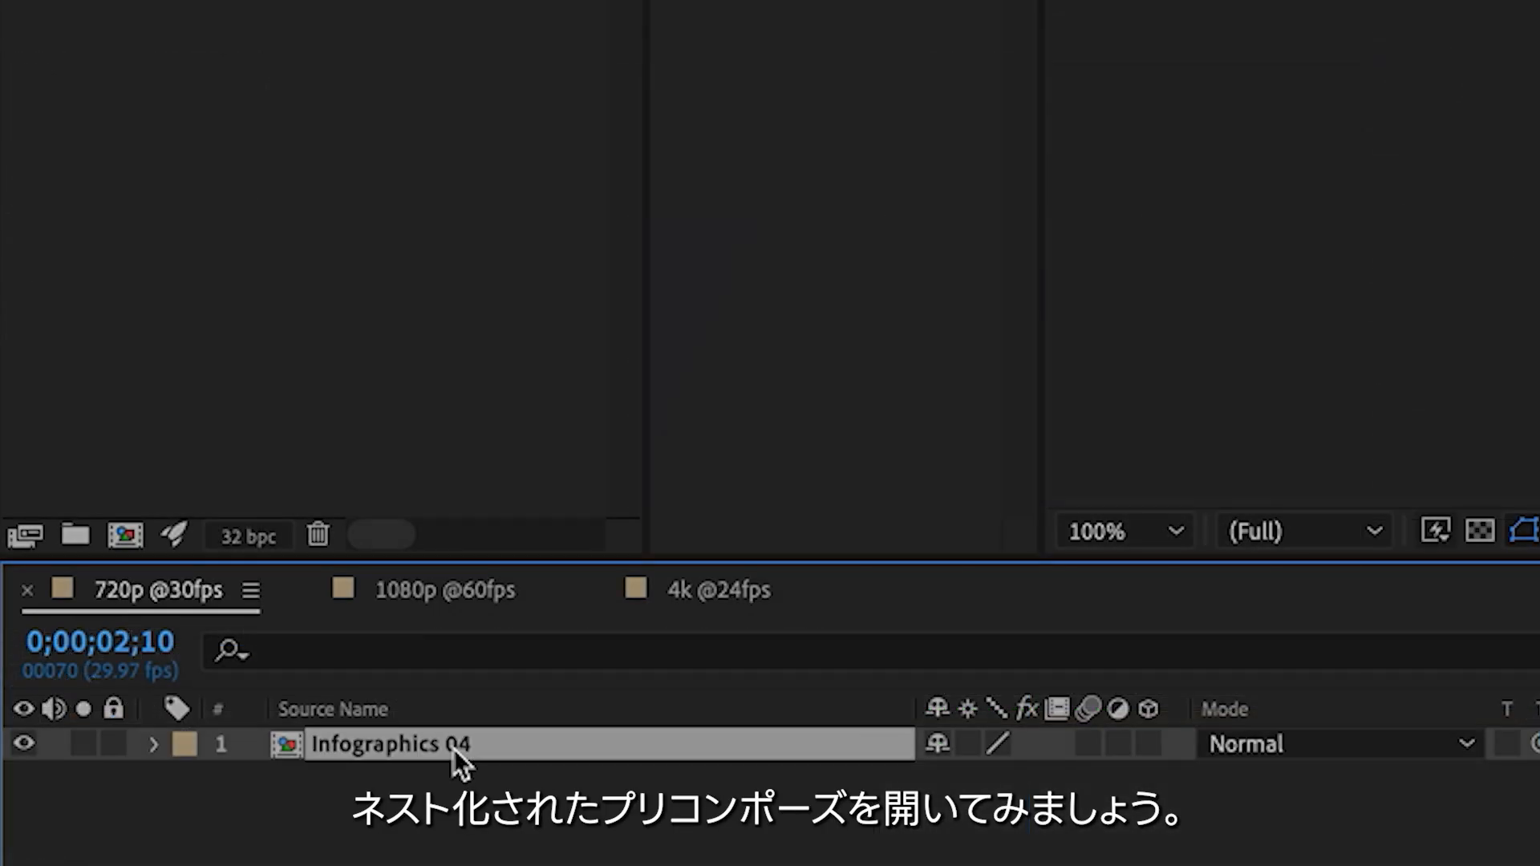
{"action": "double_click", "coordinate": [454, 748]}
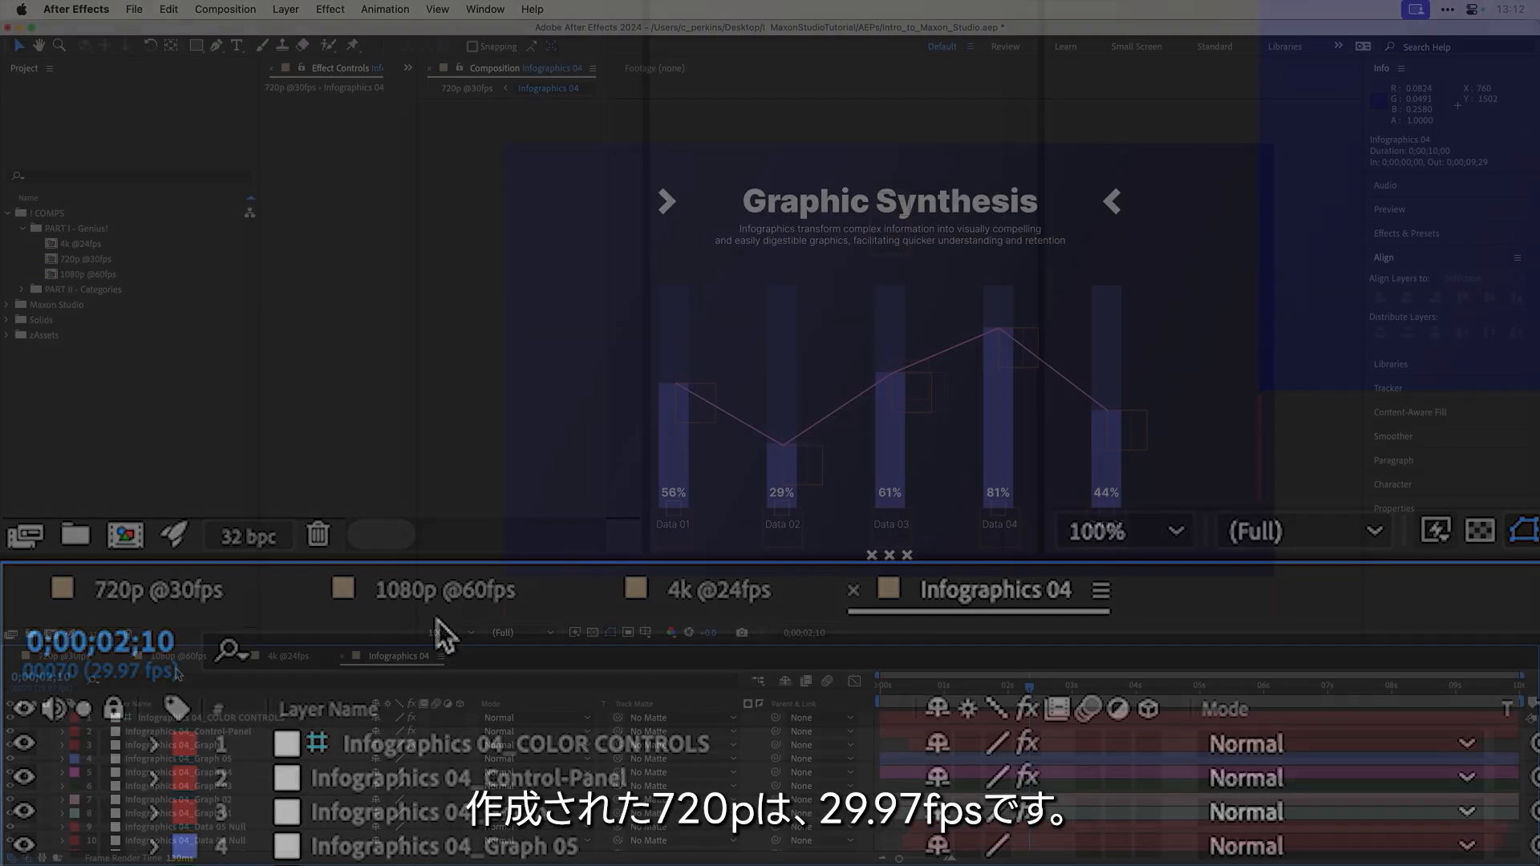
{"action": "left_click", "coordinate": [437, 608]}
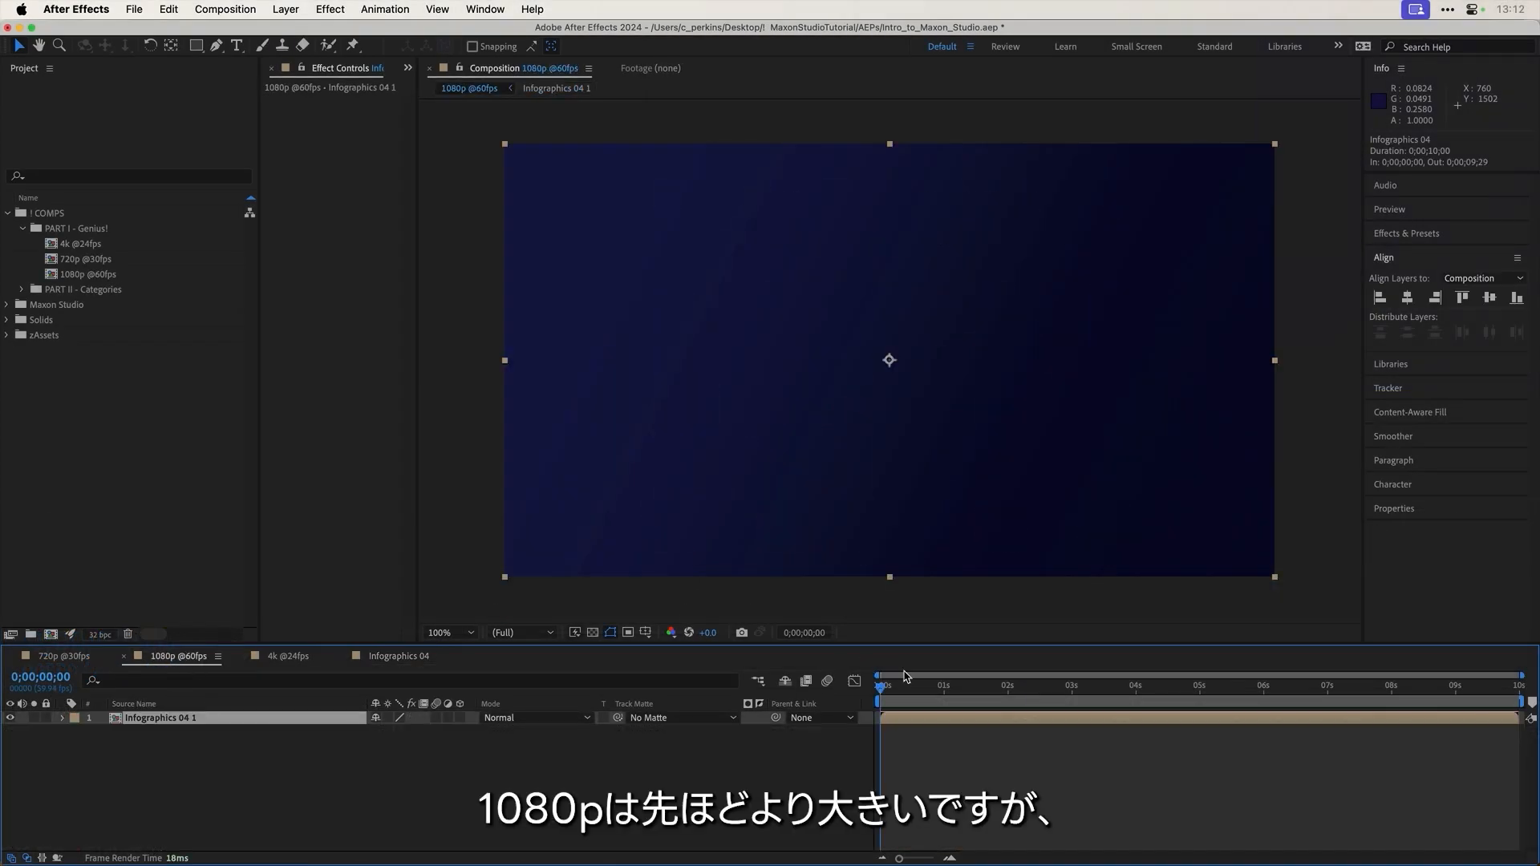
{"action": "left_click_drag", "start_coordinate": [907, 693], "coordinate": [990, 697]}
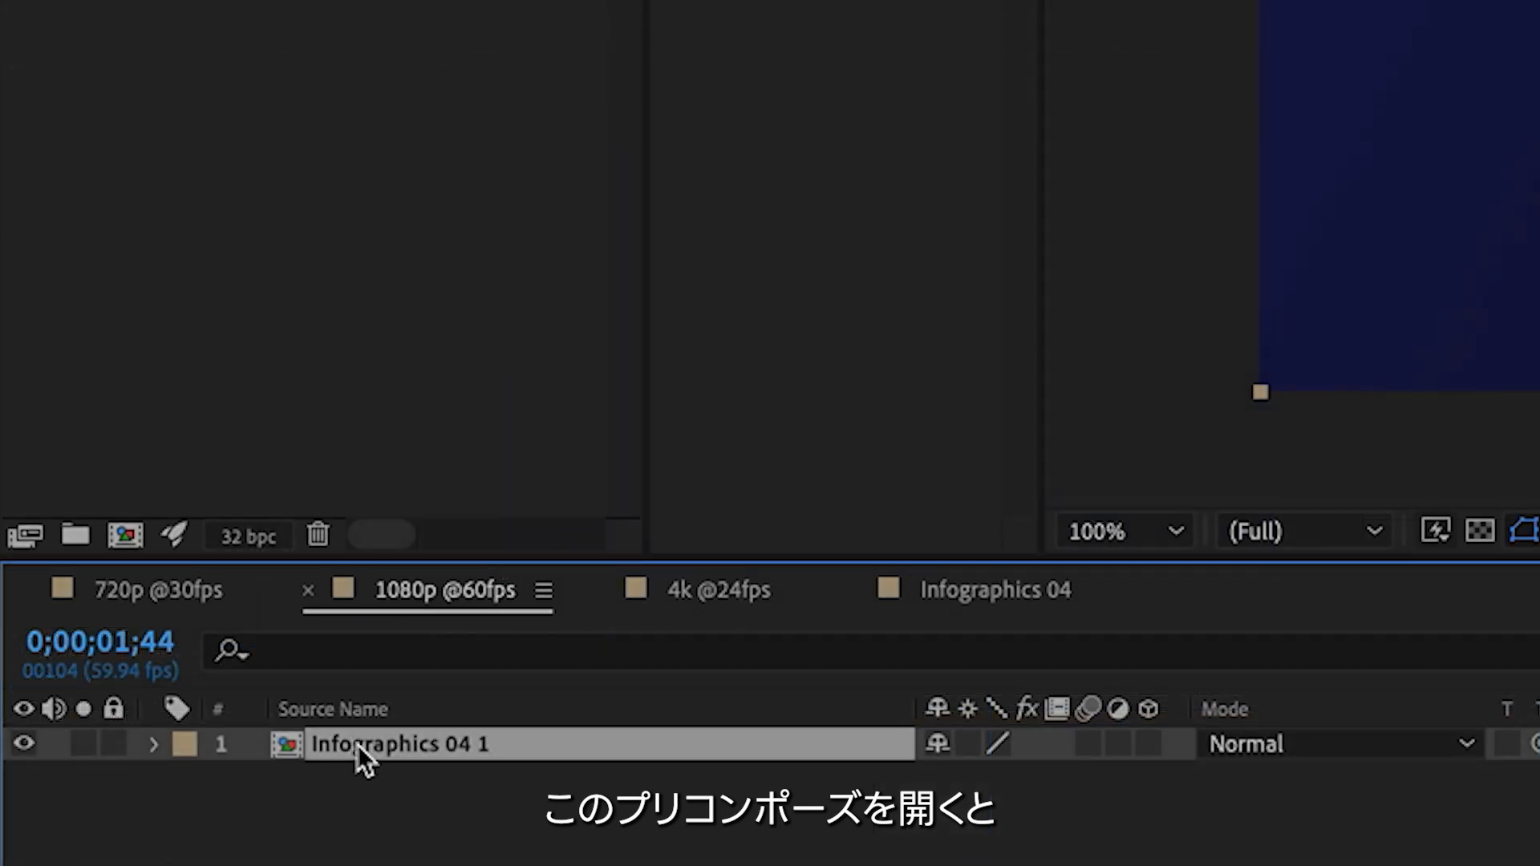
{"action": "double_click", "coordinate": [144, 718]}
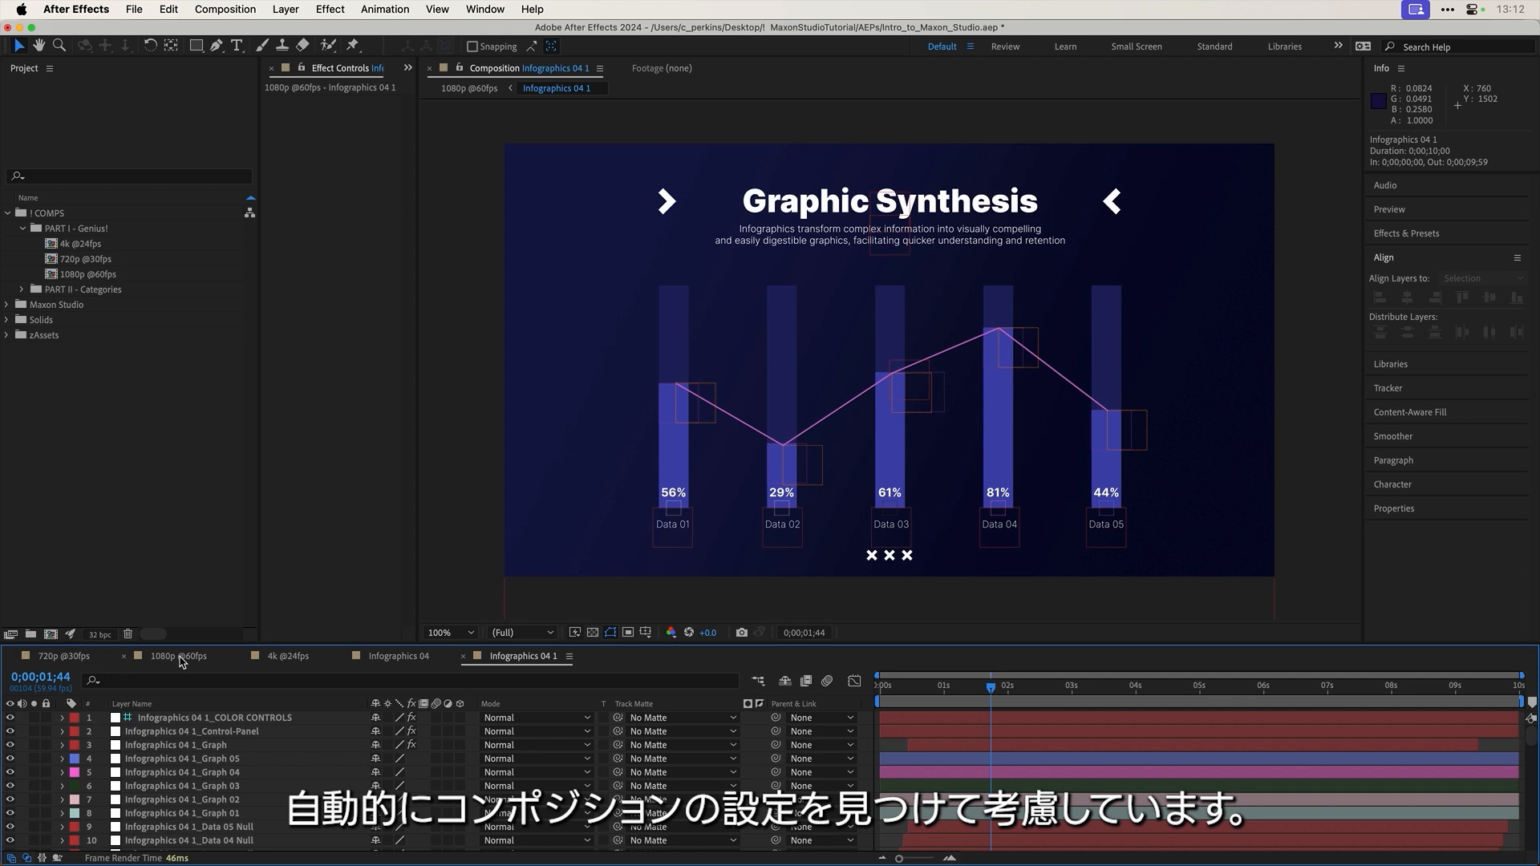
{"action": "left_click", "coordinate": [178, 656]}
{"action": "left_click", "coordinate": [293, 656]}
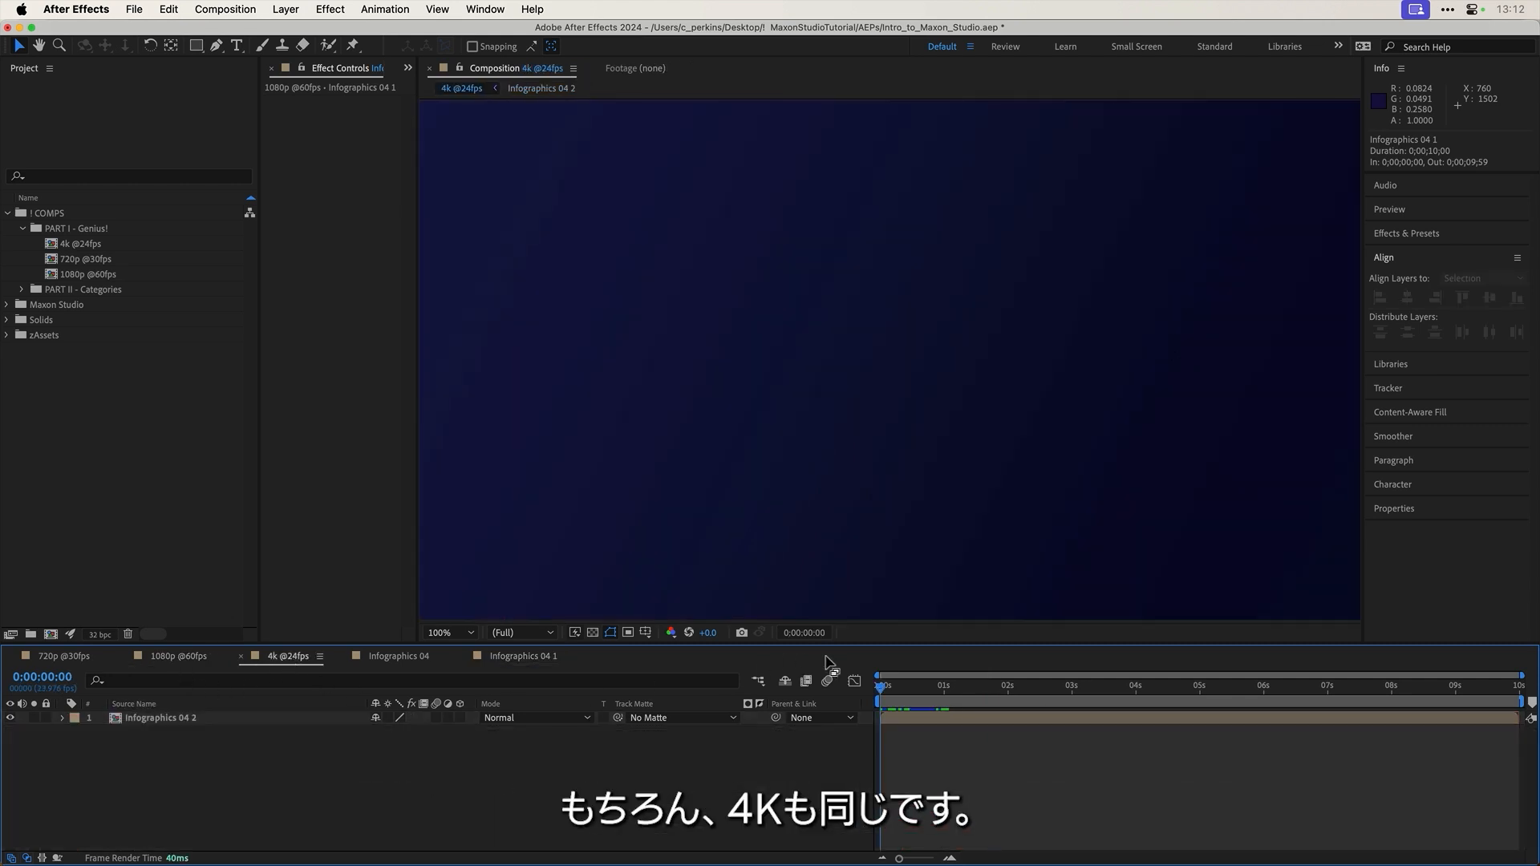
{"action": "mouse_move", "coordinate": [882, 688]}
{"action": "left_mouse_down"}
{"action": "mouse_move", "coordinate": [979, 691]}
{"action": "mouse_move", "coordinate": [900, 688]}
{"action": "left_mouse_up"}
{"action": "key", "text": "grave"}
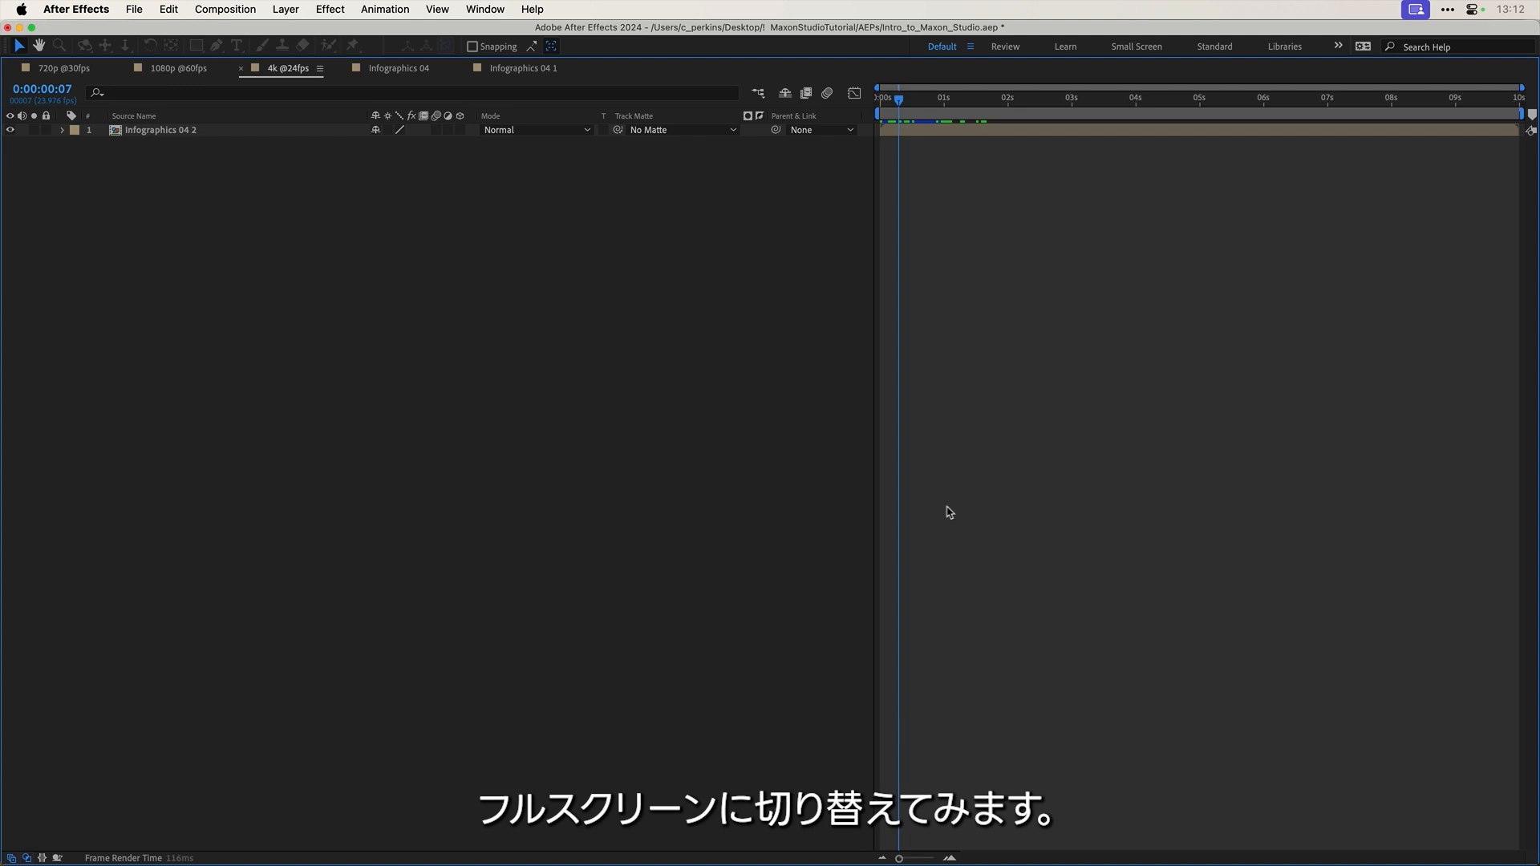
{"action": "key", "text": "grave"}
{"action": "key", "text": "grave"}
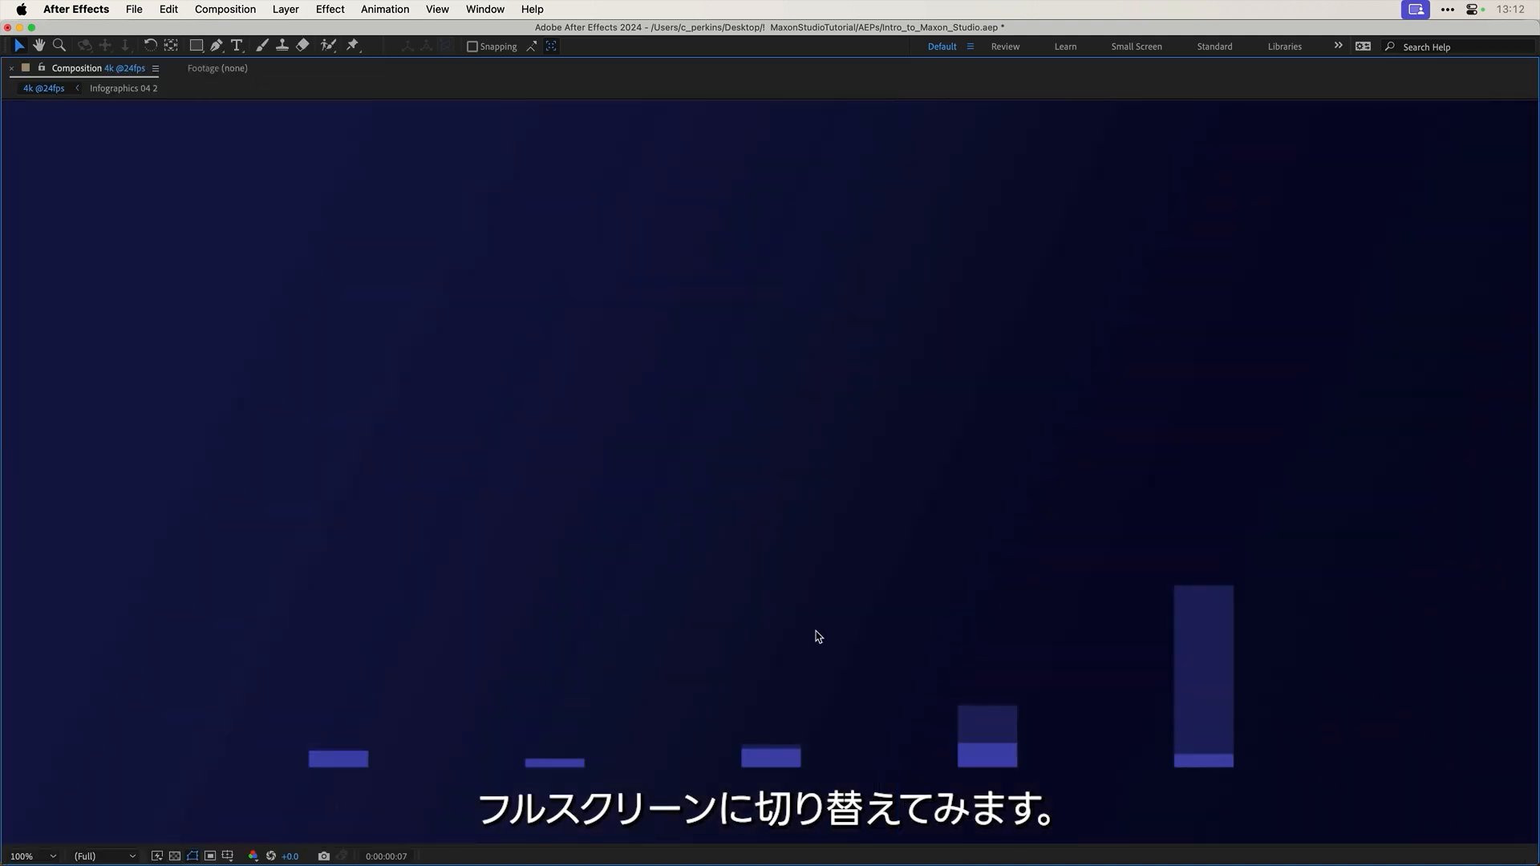
{"action": "key", "text": "space"}
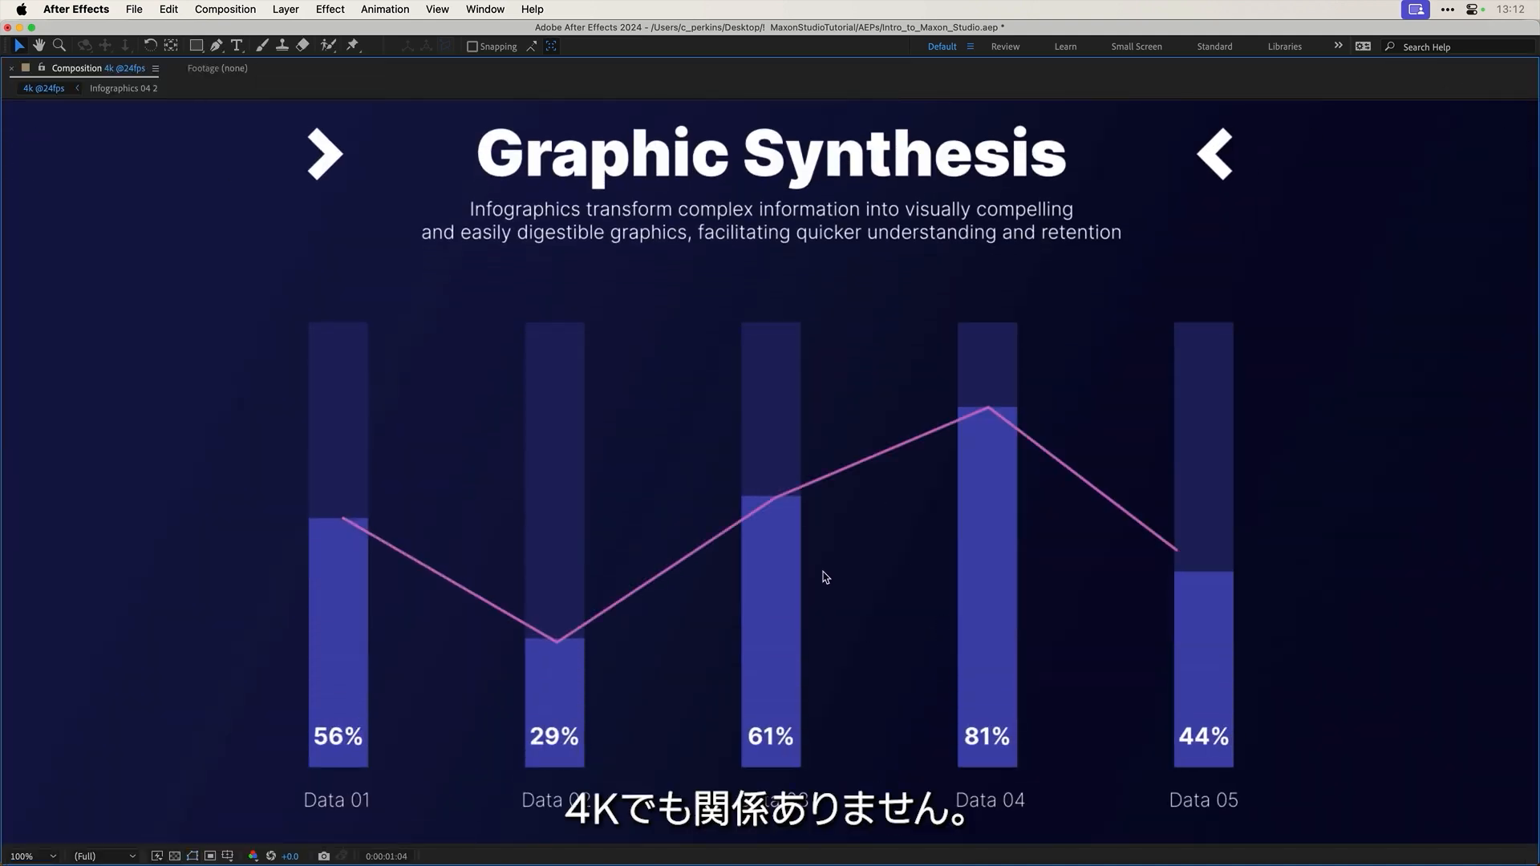
{"action": "key", "text": "grave"}
{"action": "left_click_drag", "start_coordinate": [919, 692], "coordinate": [947, 689]}
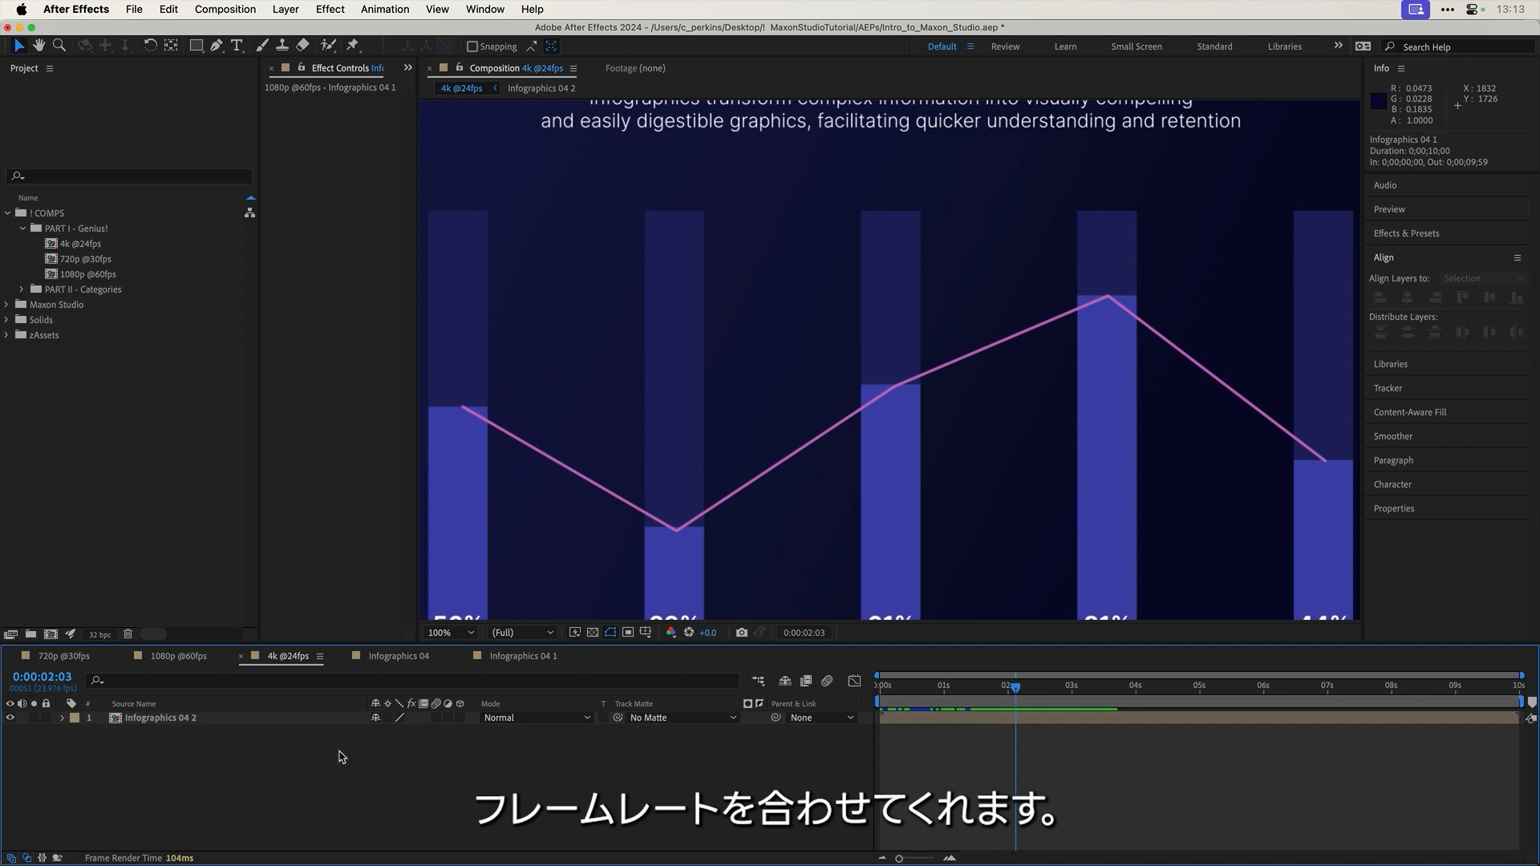
Step: Open the Infographics 04 2 and Infographics 04 precomps, then widen the Effect Controls panel
{"action": "double_click", "coordinate": [190, 718]}
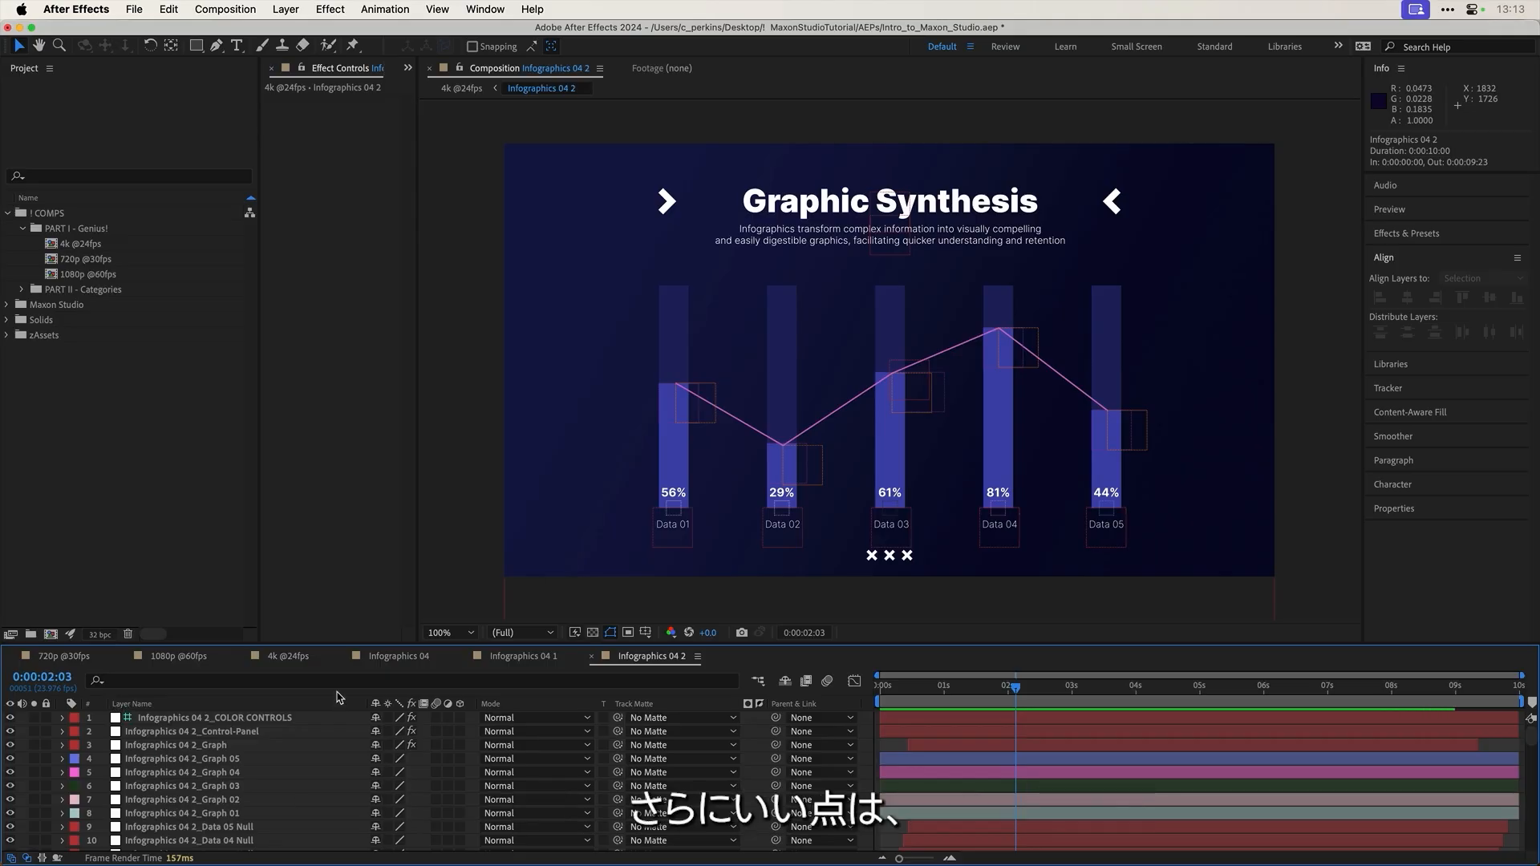
{"action": "left_click", "coordinate": [64, 656]}
{"action": "left_click", "coordinate": [156, 719]}
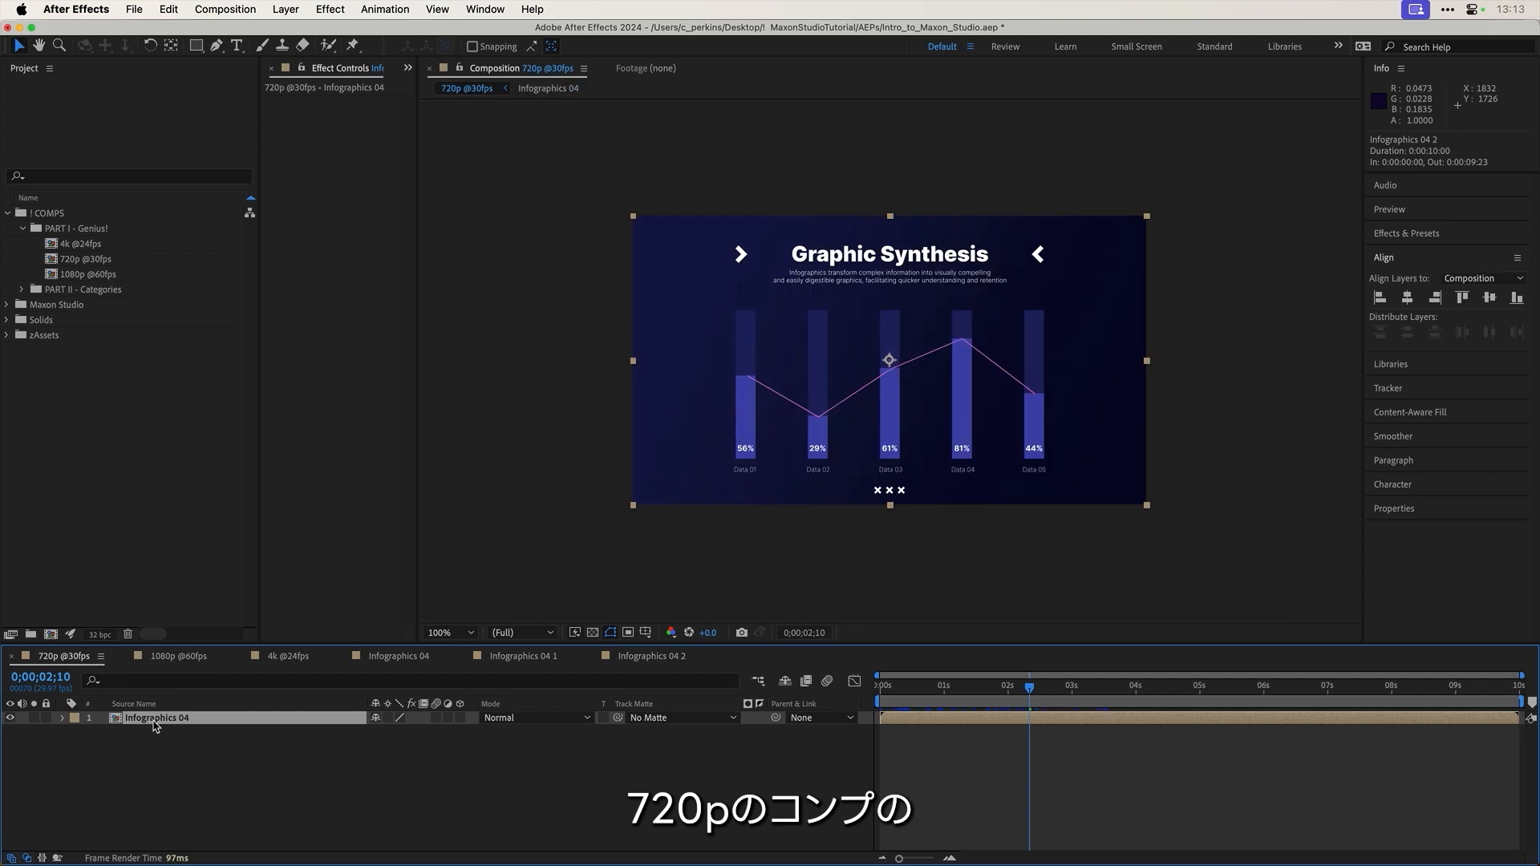
{"action": "left_click", "coordinate": [393, 656]}
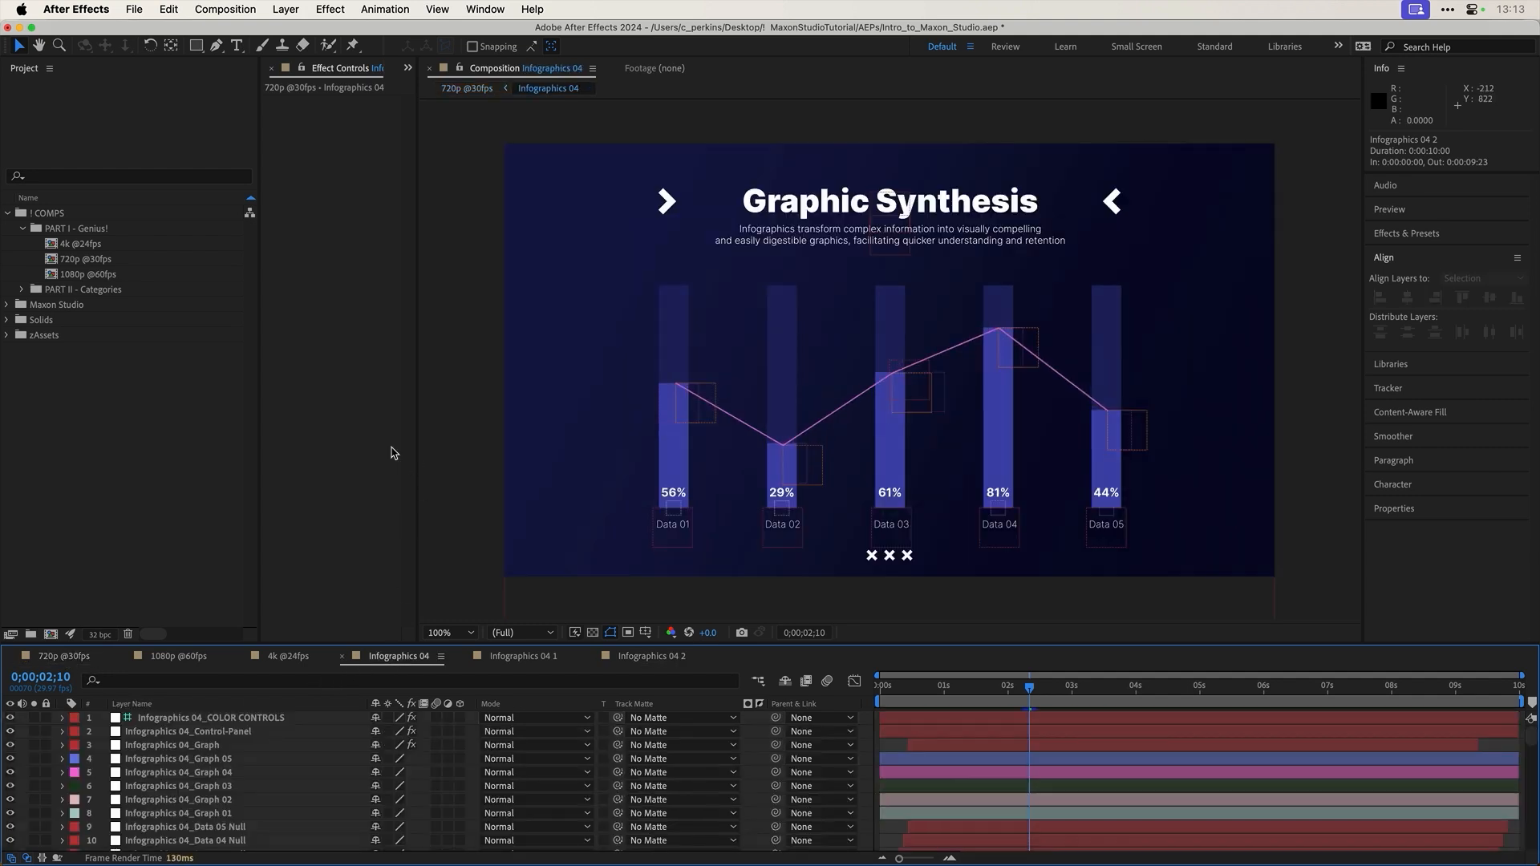
{"action": "left_click_drag", "start_coordinate": [260, 337], "coordinate": [138, 338]}
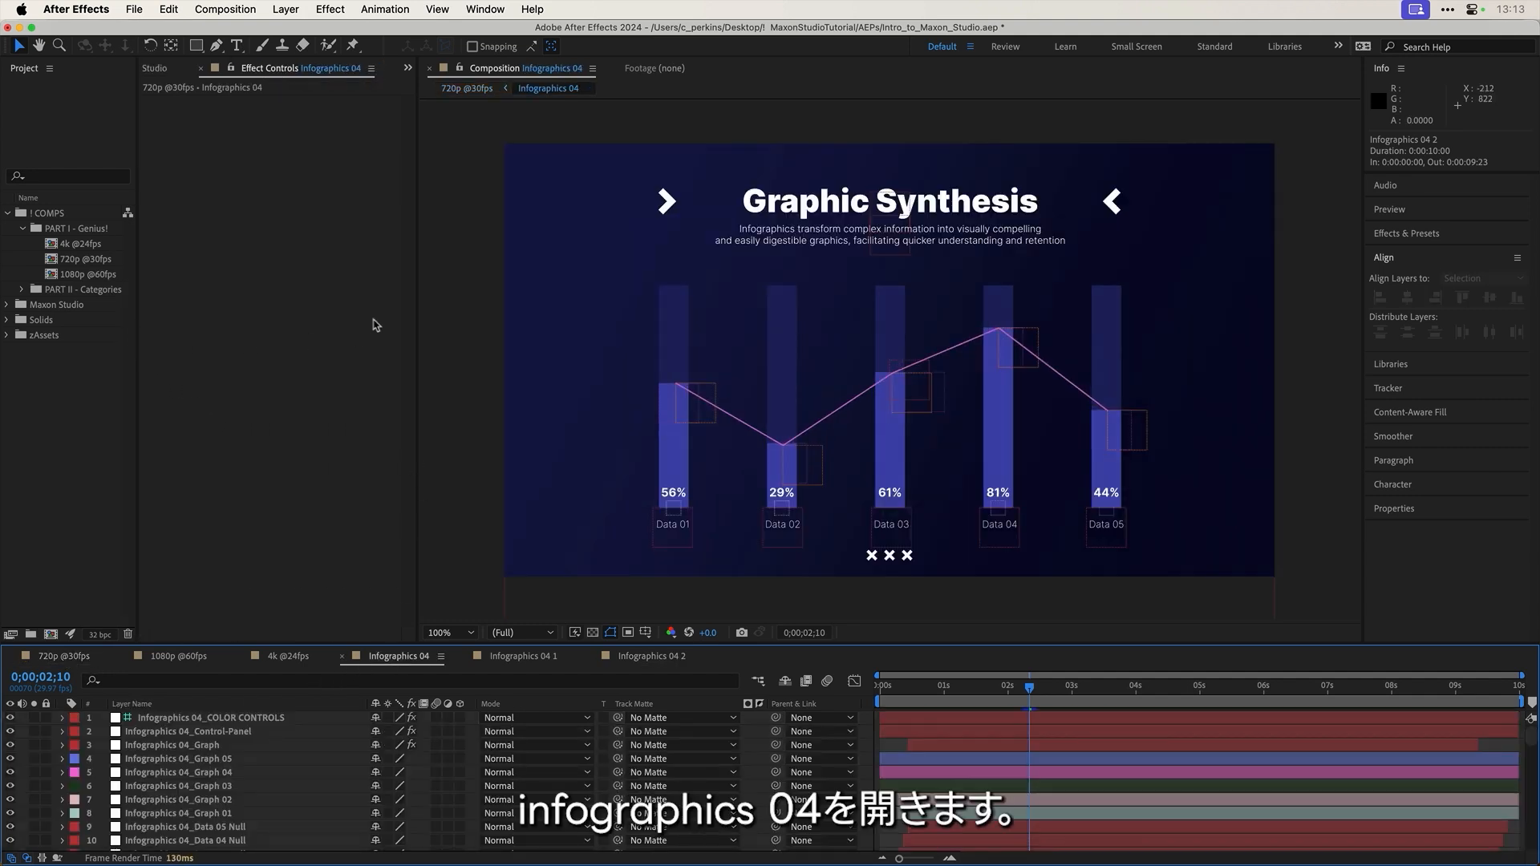
{"action": "left_click_drag", "start_coordinate": [416, 302], "coordinate": [534, 321]}
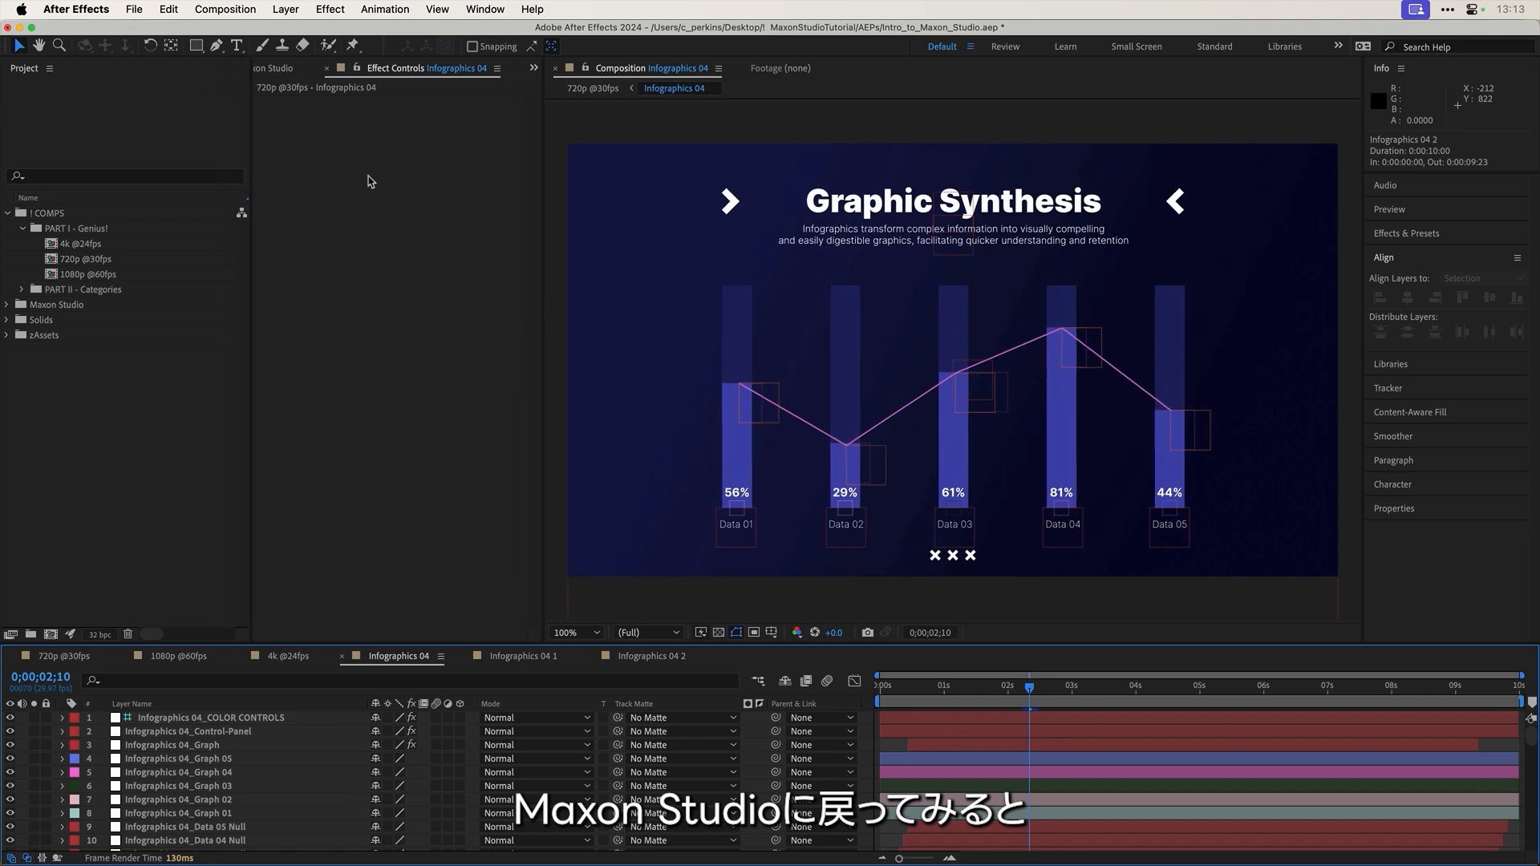
Step: Bring Maxon Studio forward and widen it to three columns of infographic thumbnails
{"action": "left_click", "coordinate": [281, 69]}
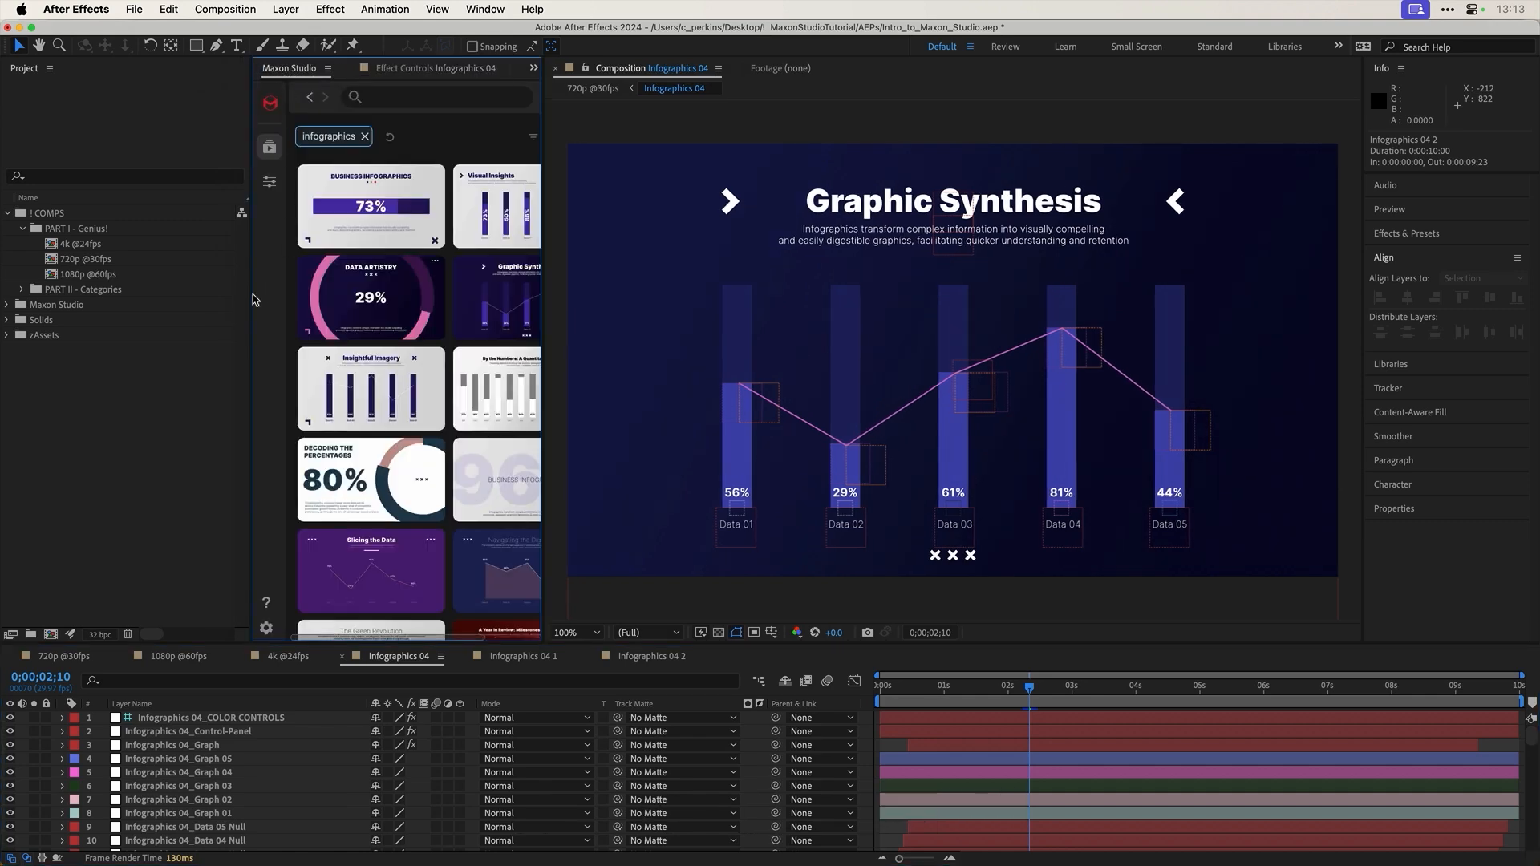
{"action": "left_click_drag", "start_coordinate": [253, 297], "coordinate": [101, 295]}
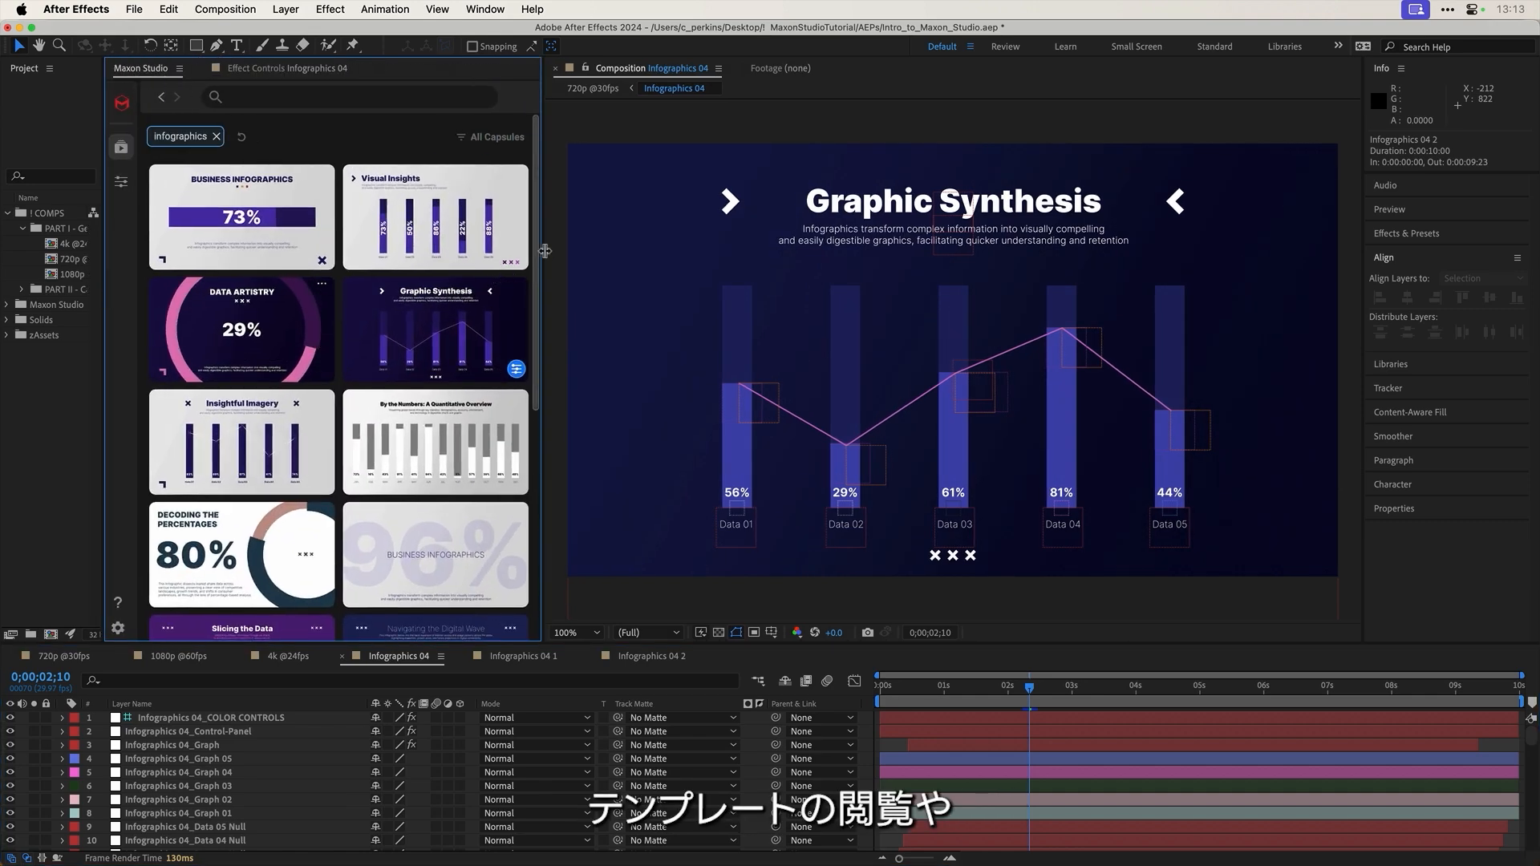
{"action": "left_click_drag", "start_coordinate": [544, 255], "coordinate": [623, 260]}
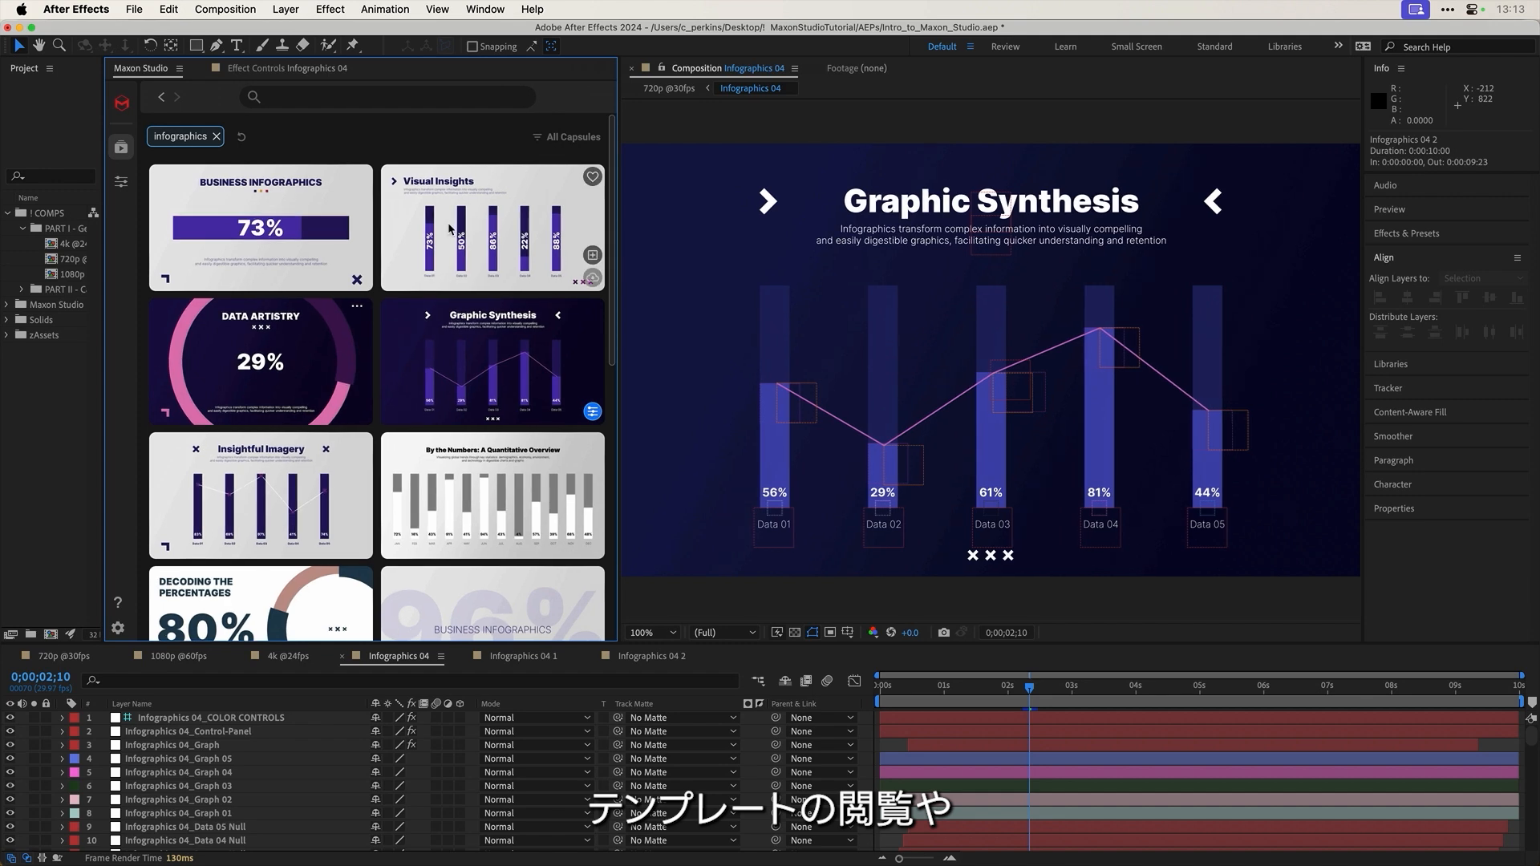
{"action": "mouse_move", "coordinate": [449, 229]}
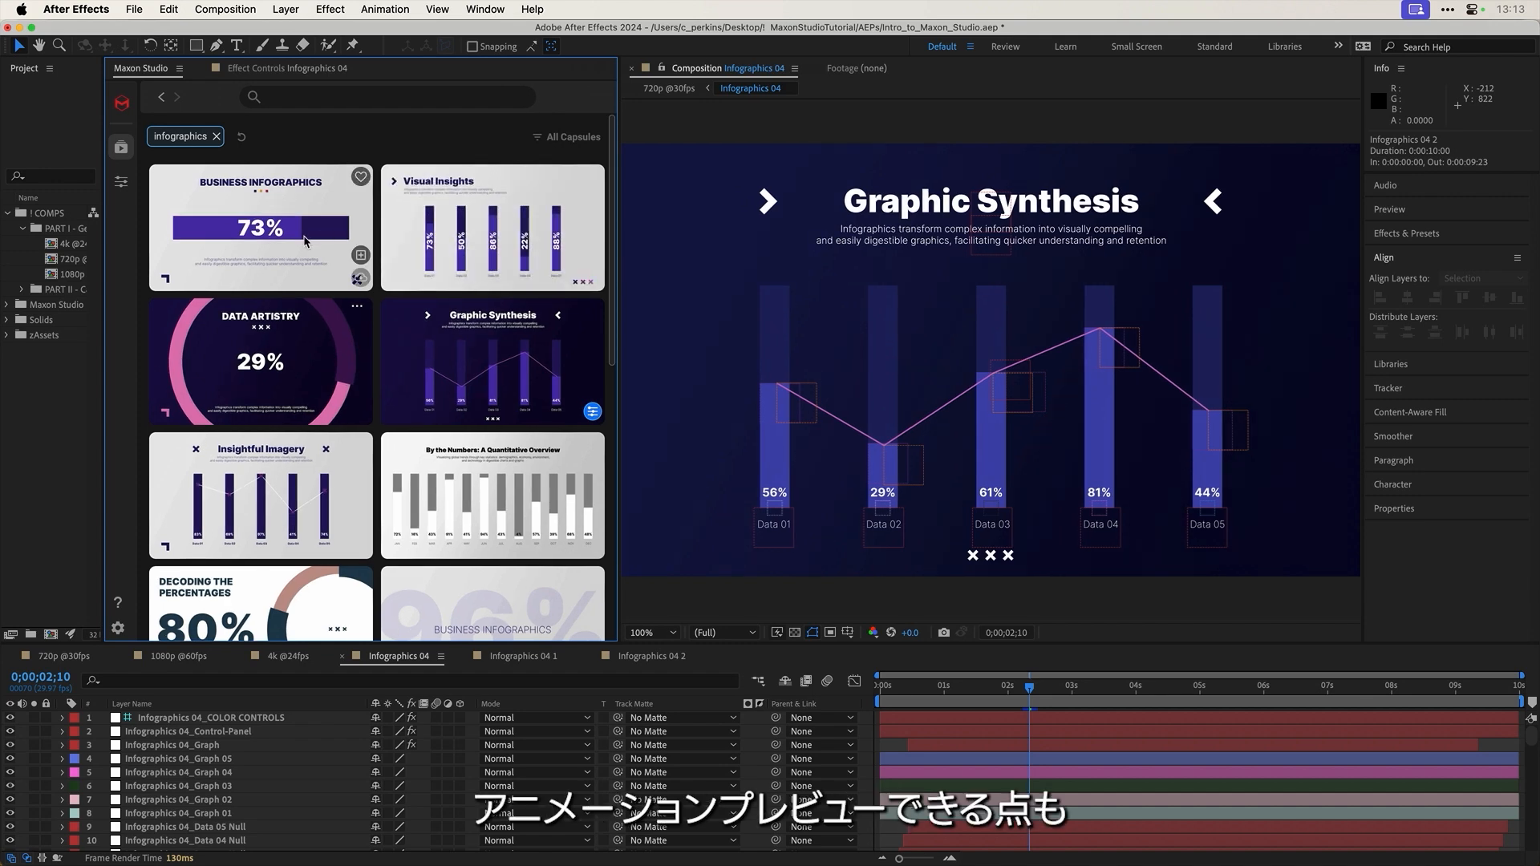
{"action": "mouse_move", "coordinate": [306, 240]}
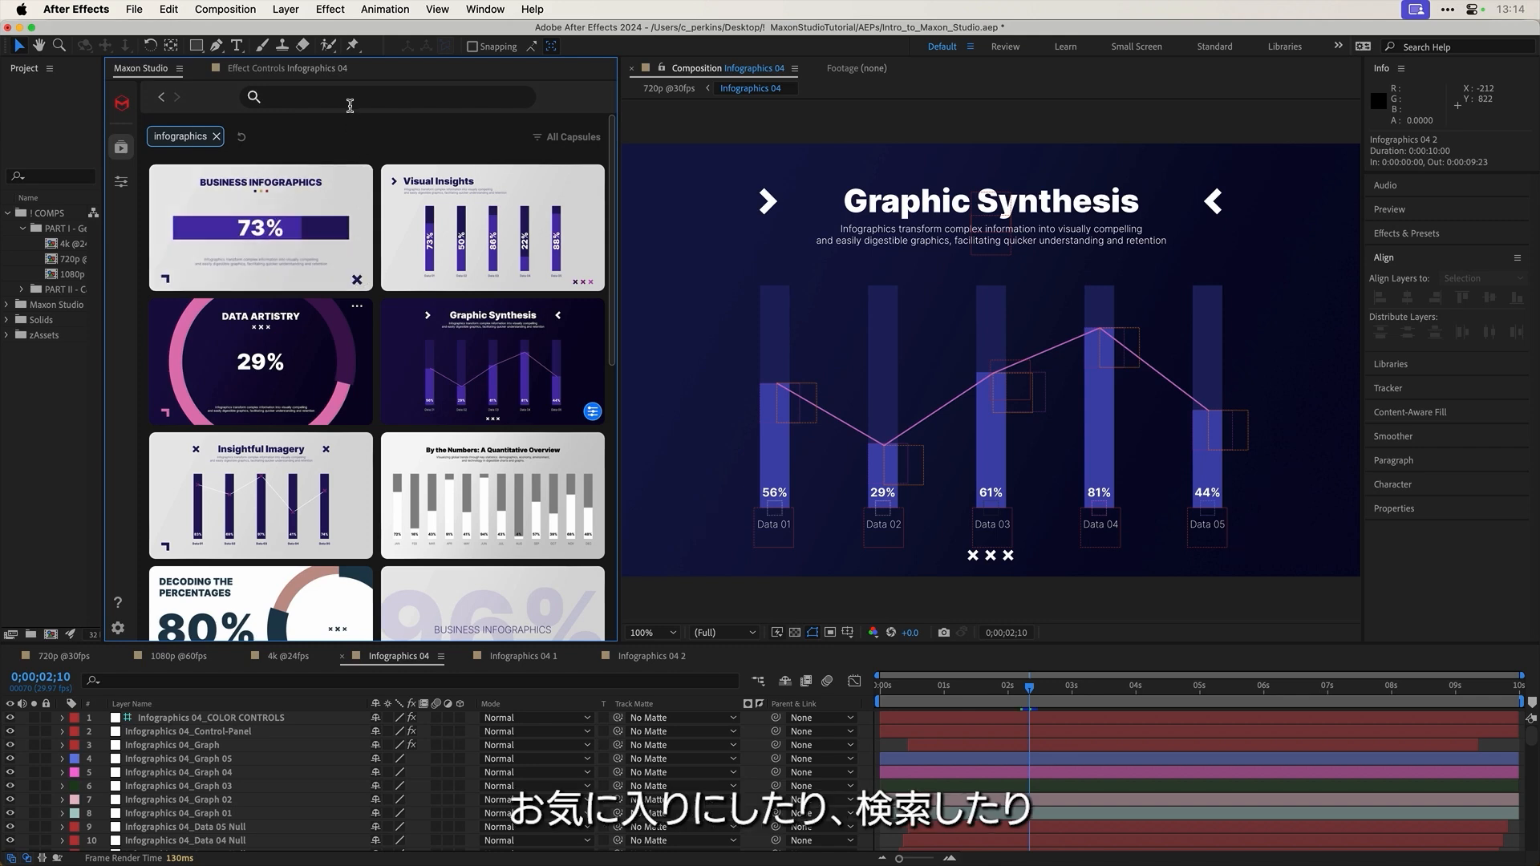
{"action": "mouse_move", "coordinate": [316, 191]}
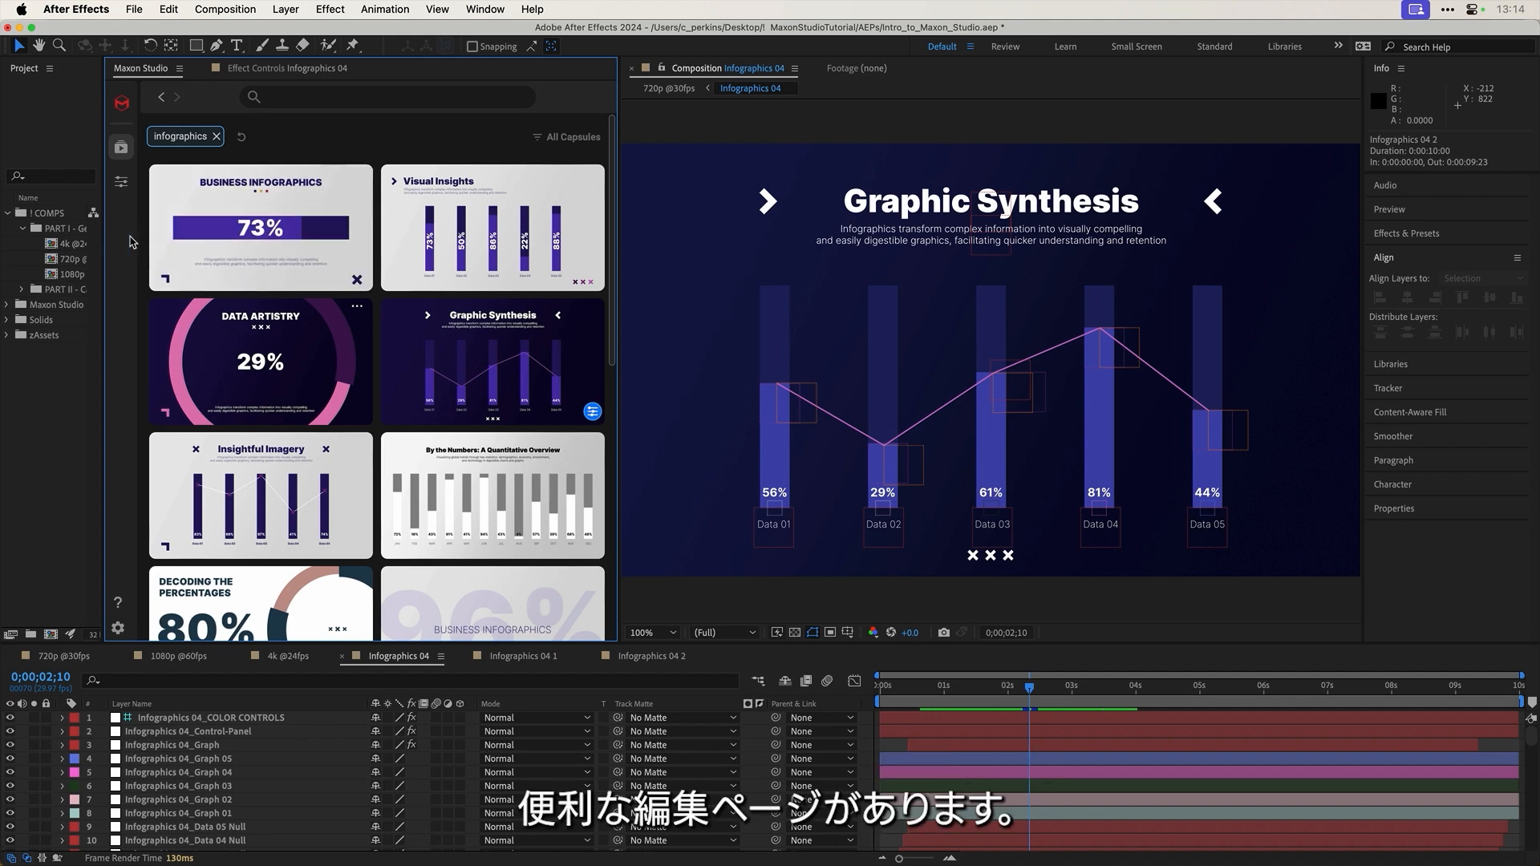
{"action": "left_click_drag", "start_coordinate": [620, 176], "coordinate": [744, 177]}
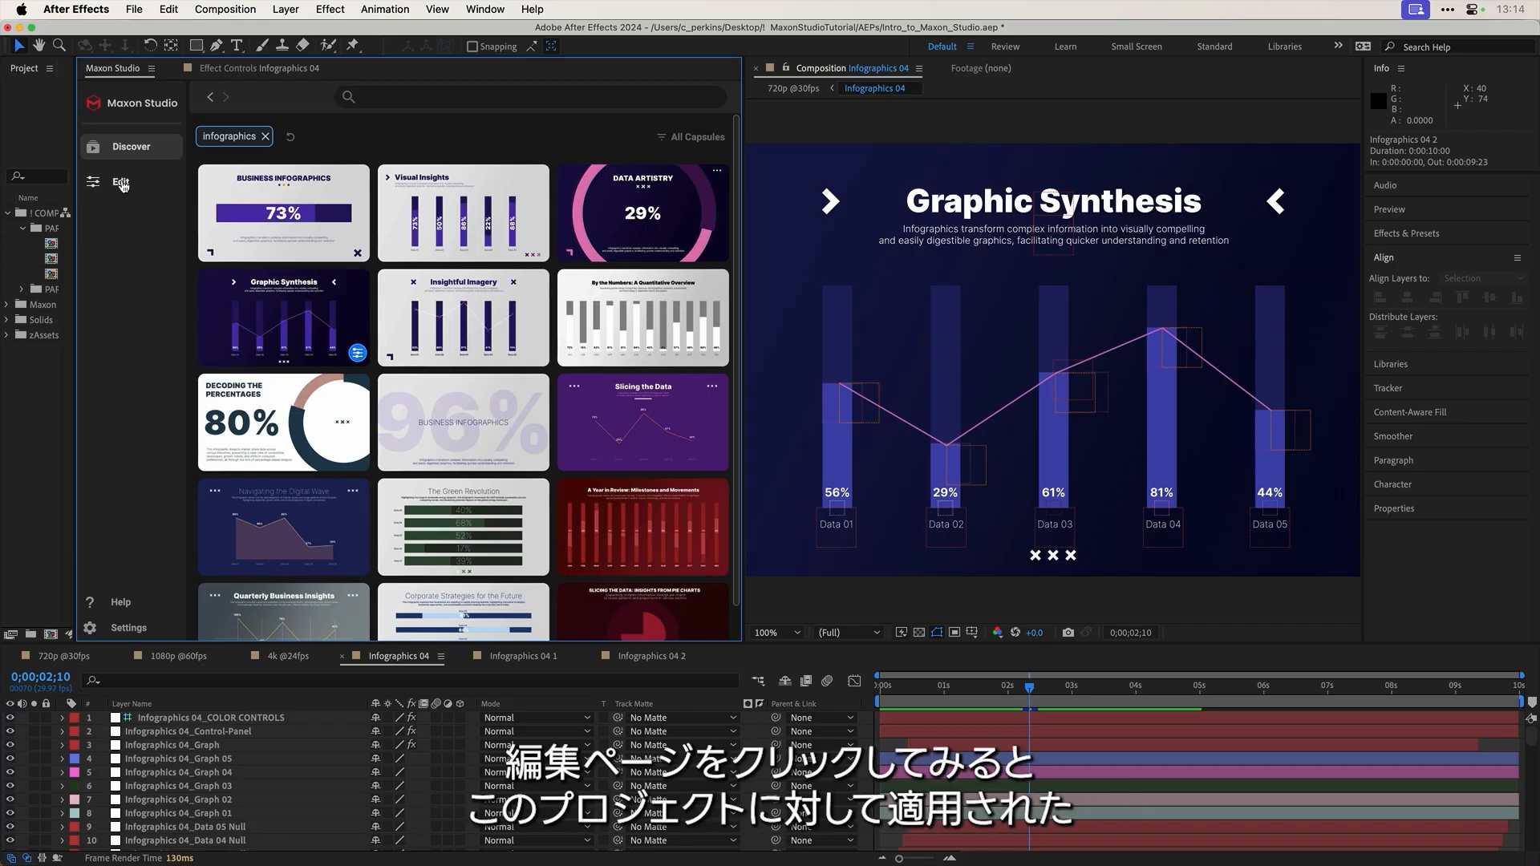
Step: Open Infographics 04 from Applied Capsules and view its settings down to the 'Graphic Synthesis' title
{"action": "left_click", "coordinate": [122, 183]}
{"action": "scroll", "coordinate": [365, 318], "scroll_direction": "down", "scroll_amount": 3}
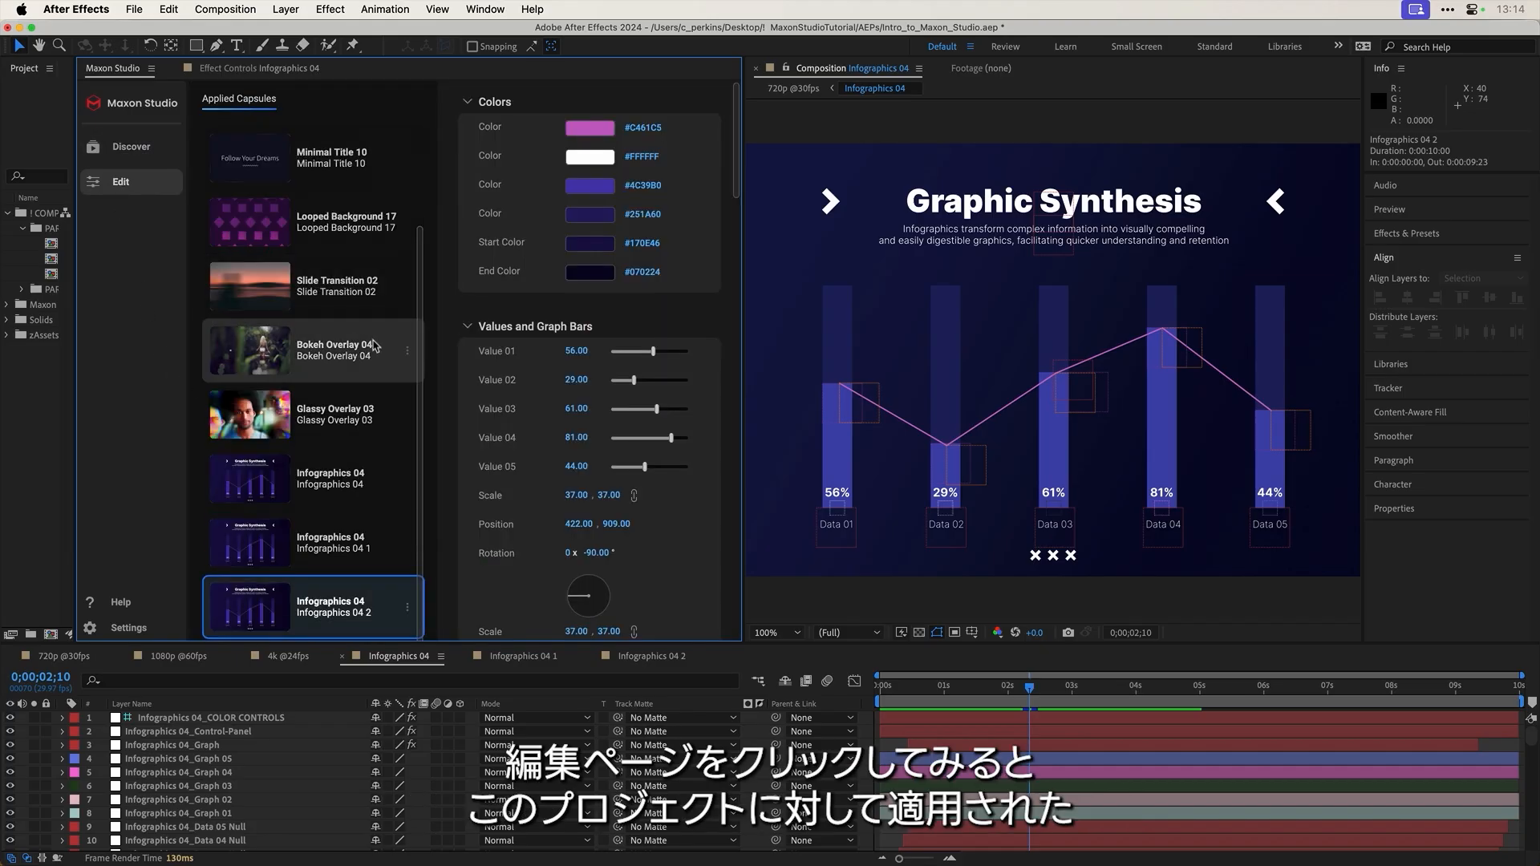
{"action": "scroll", "coordinate": [373, 353], "scroll_direction": "up", "scroll_amount": 3}
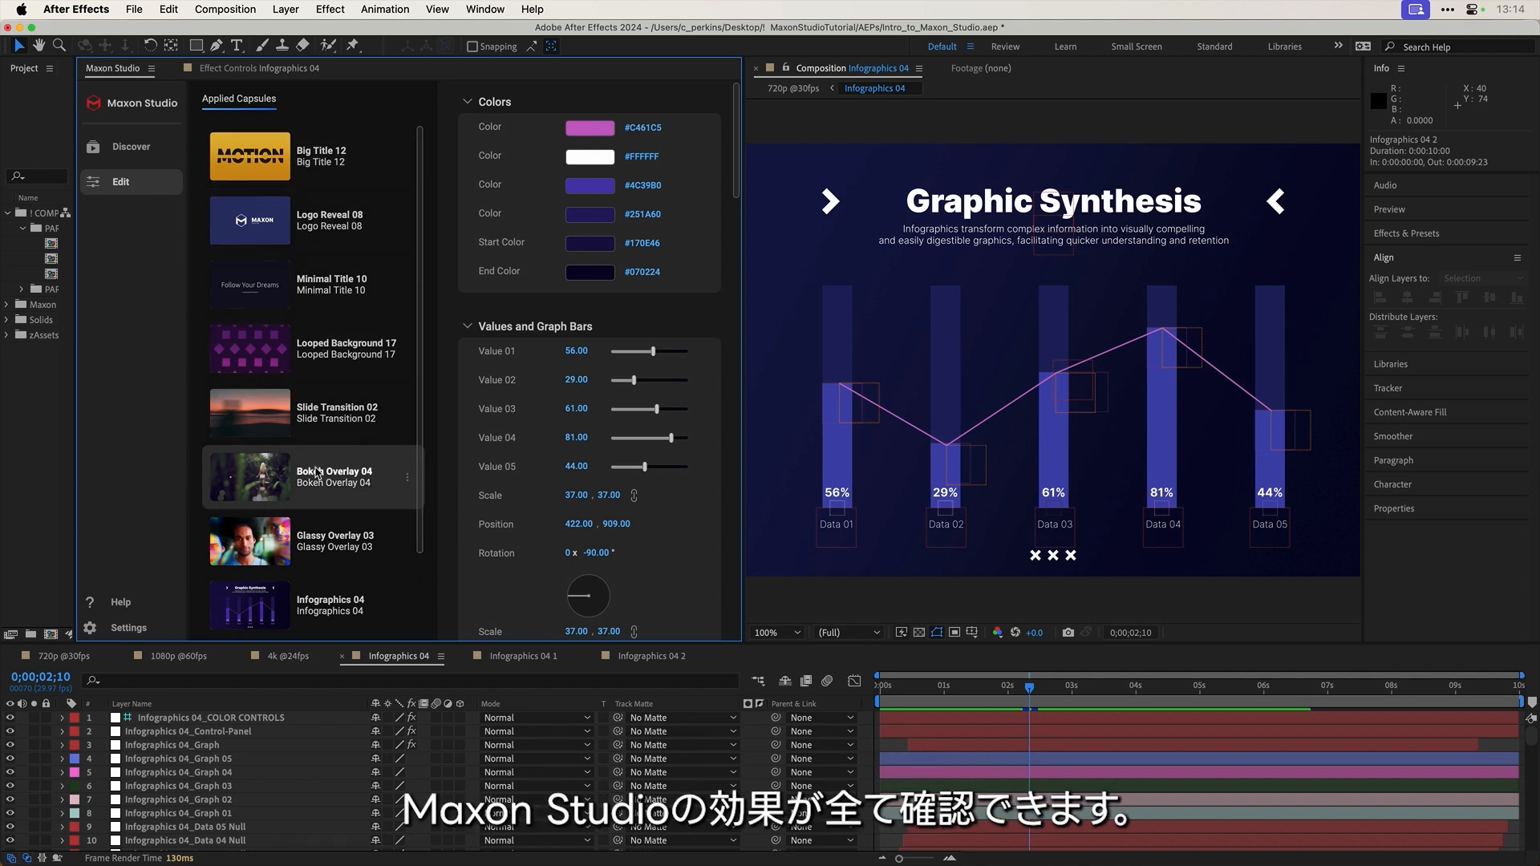
{"action": "scroll", "coordinate": [333, 479], "scroll_direction": "down", "scroll_amount": 3}
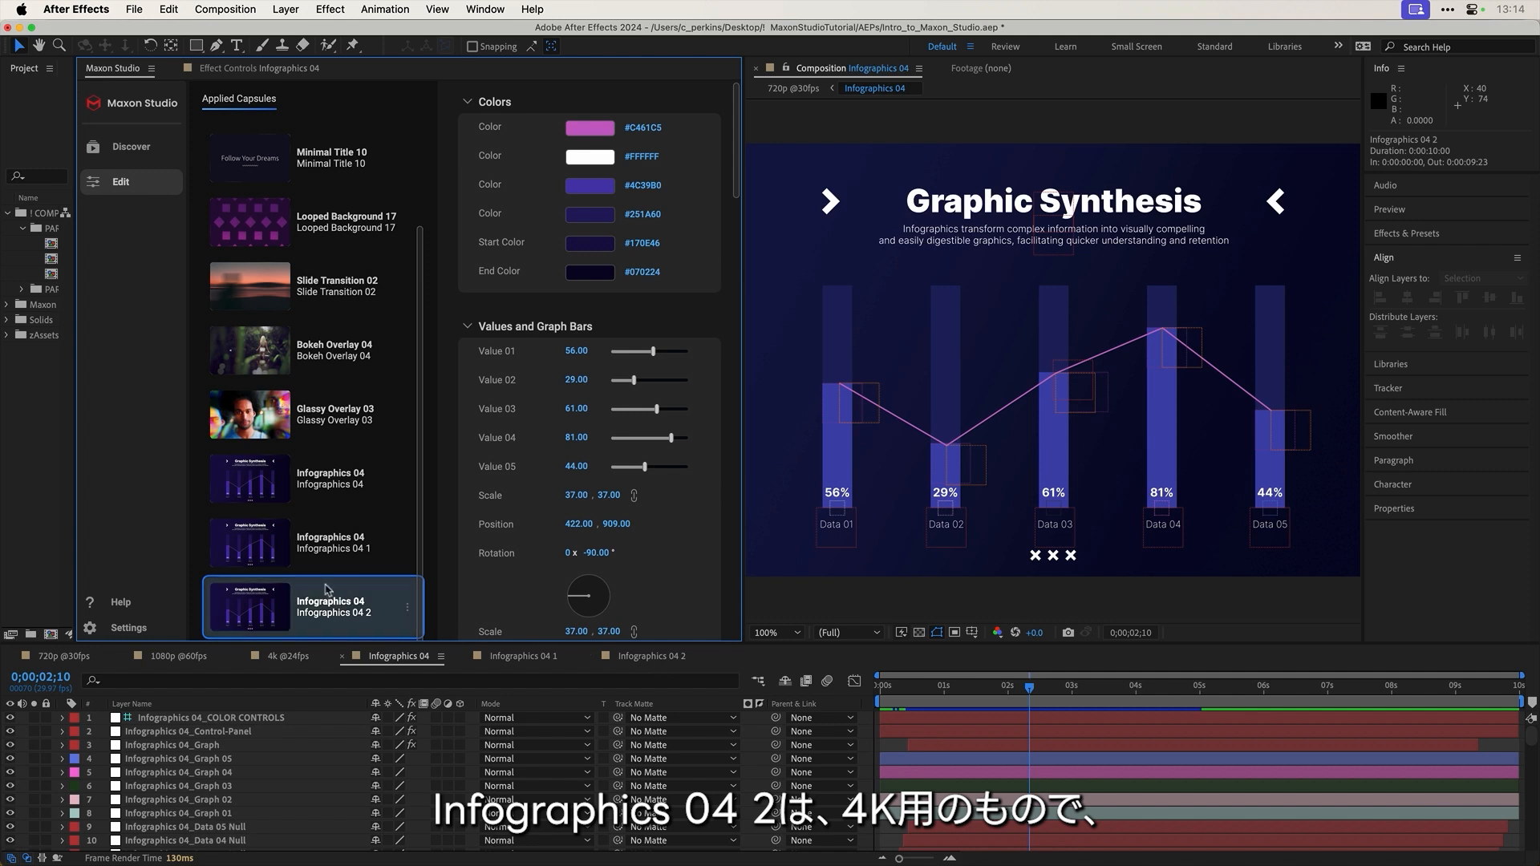
{"action": "left_click", "coordinate": [273, 546]}
{"action": "left_click", "coordinate": [253, 477]}
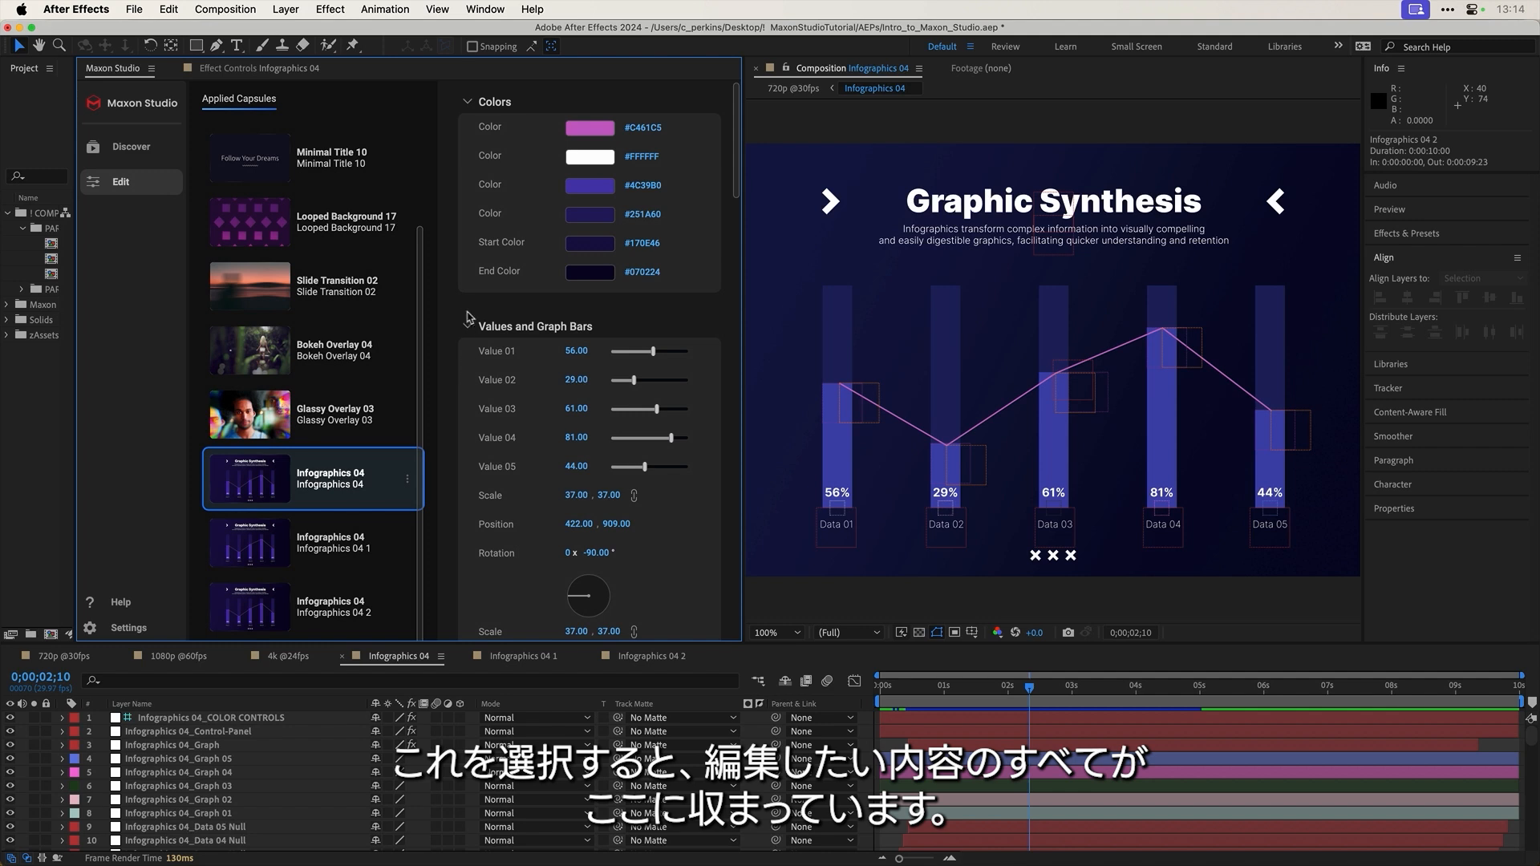
{"action": "scroll", "coordinate": [505, 257], "scroll_direction": "down", "scroll_amount": 10}
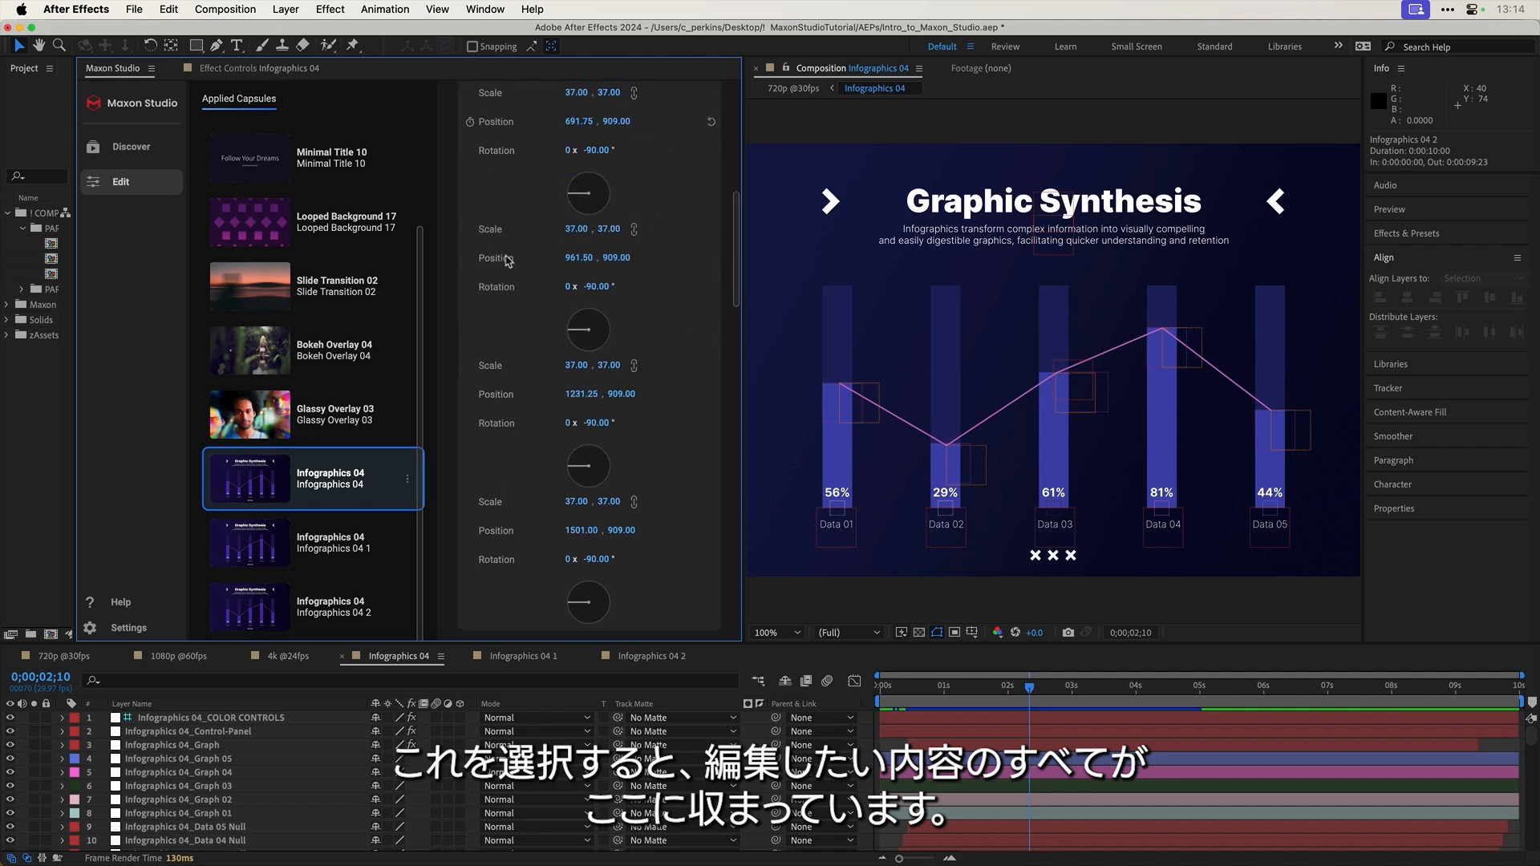
{"action": "scroll", "coordinate": [569, 296], "scroll_direction": "up", "scroll_amount": 6}
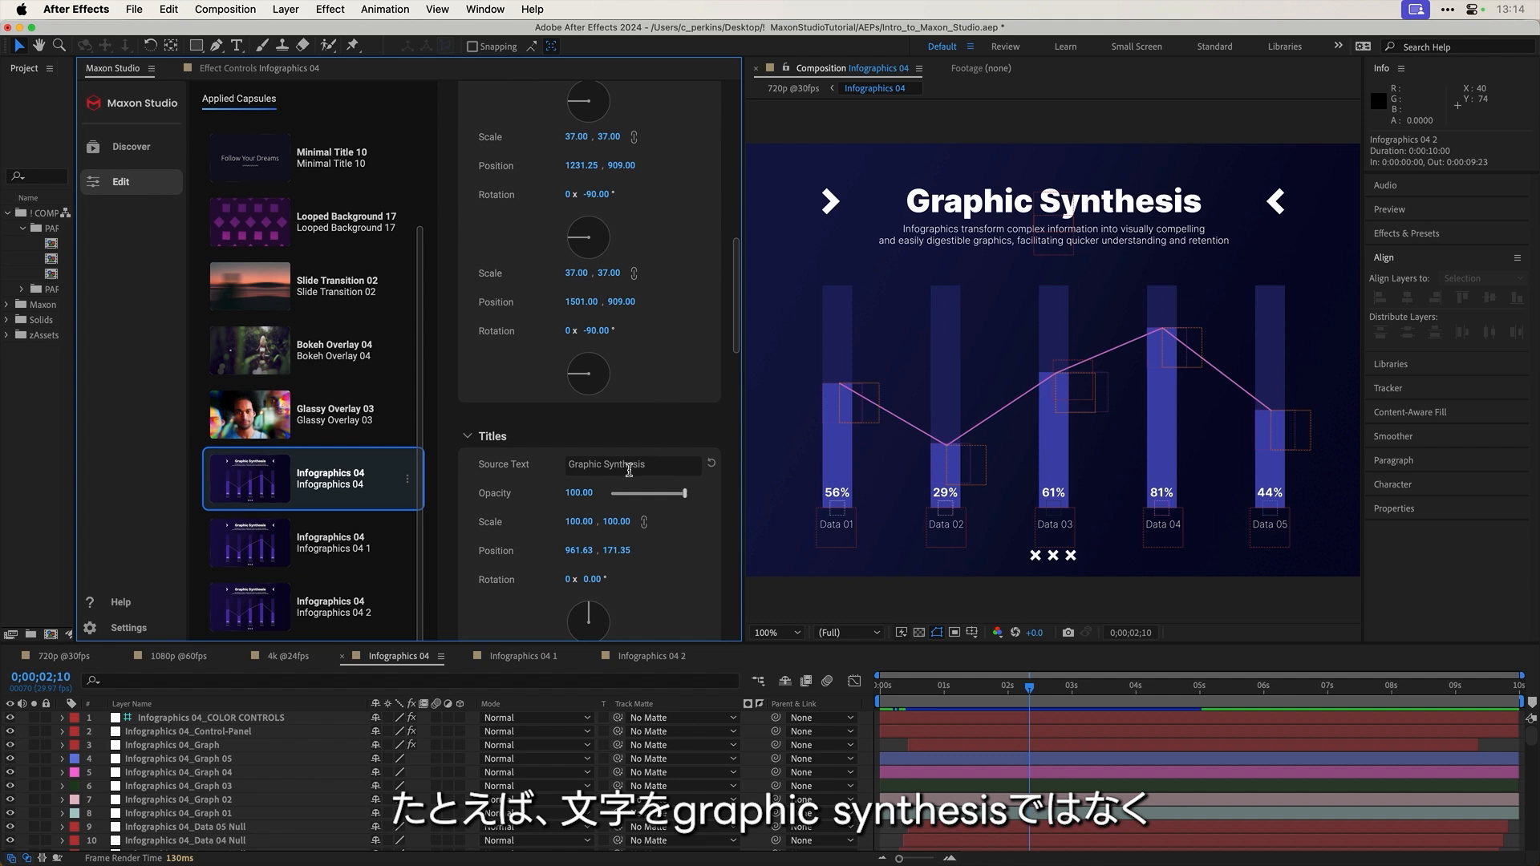
Step: Replace the Titles source text with 'NERD THINGS'
{"action": "left_click", "coordinate": [657, 466]}
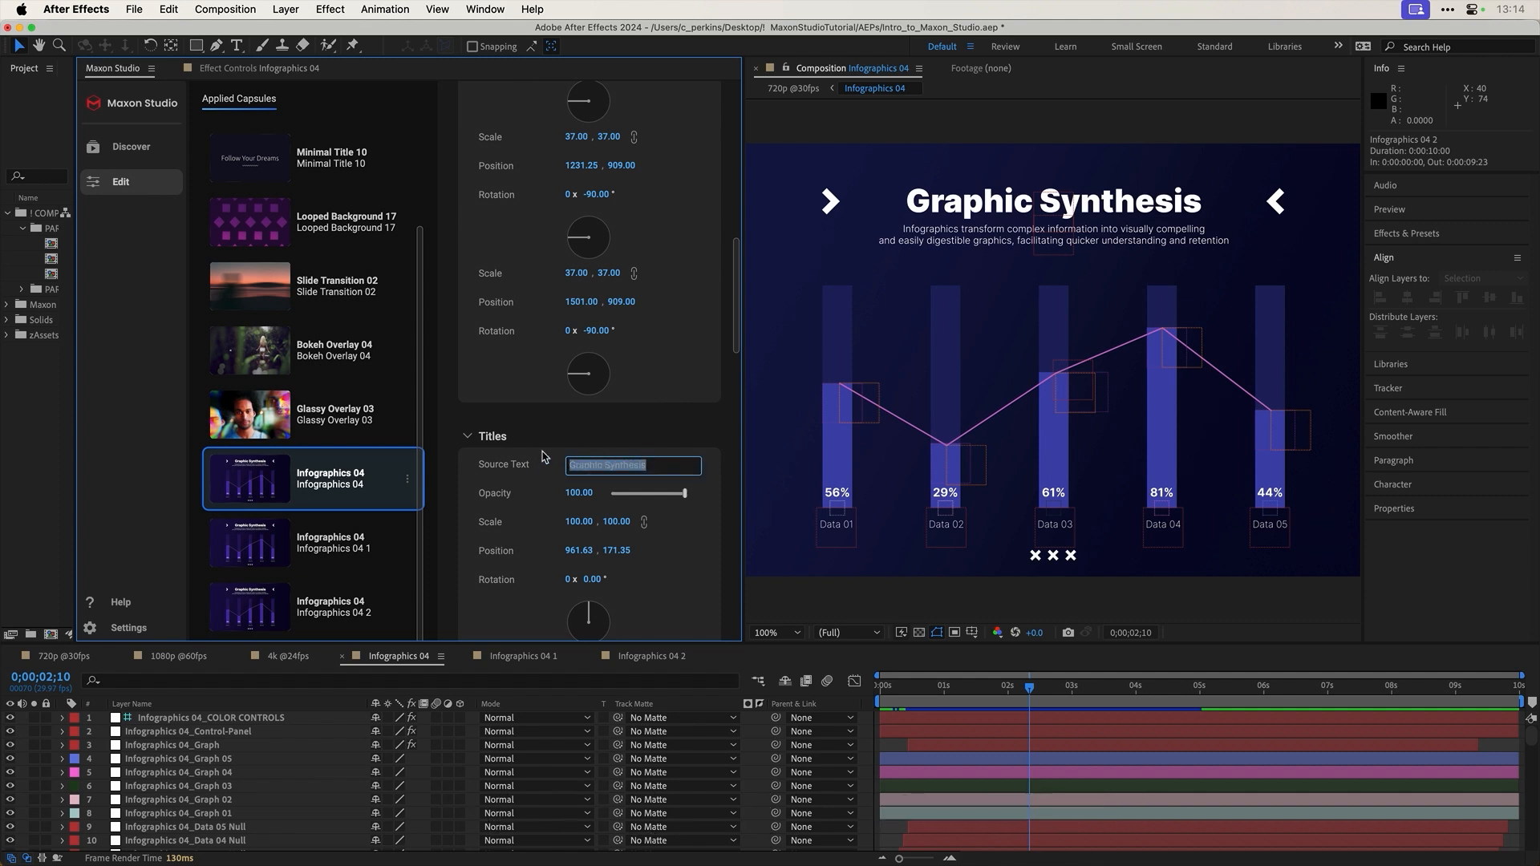
{"action": "type", "text": "NERD THIN"}
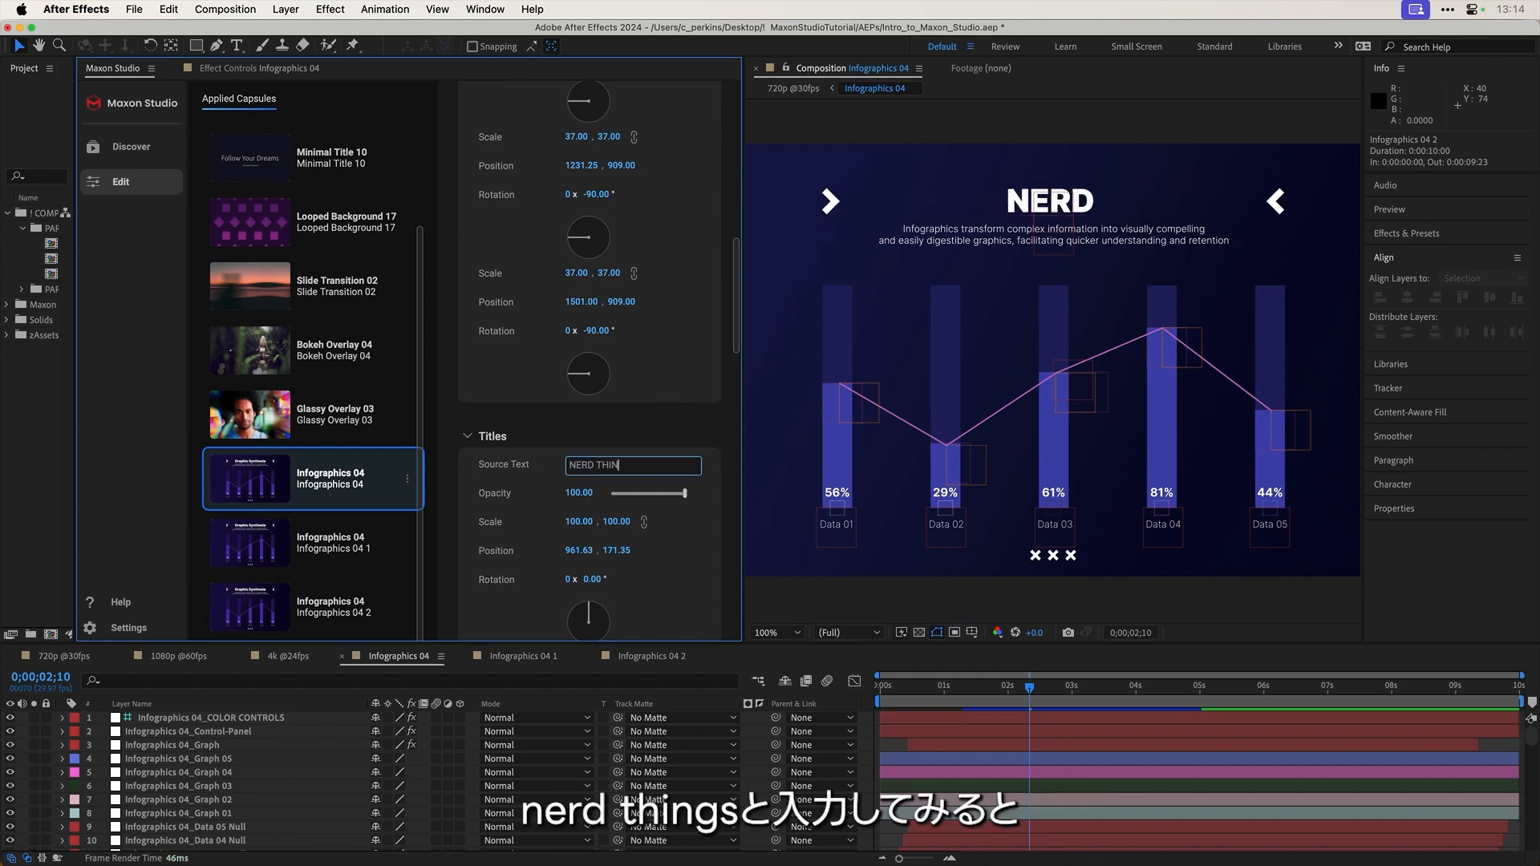
{"action": "type", "text": "GS"}
{"action": "left_click", "coordinate": [660, 442]}
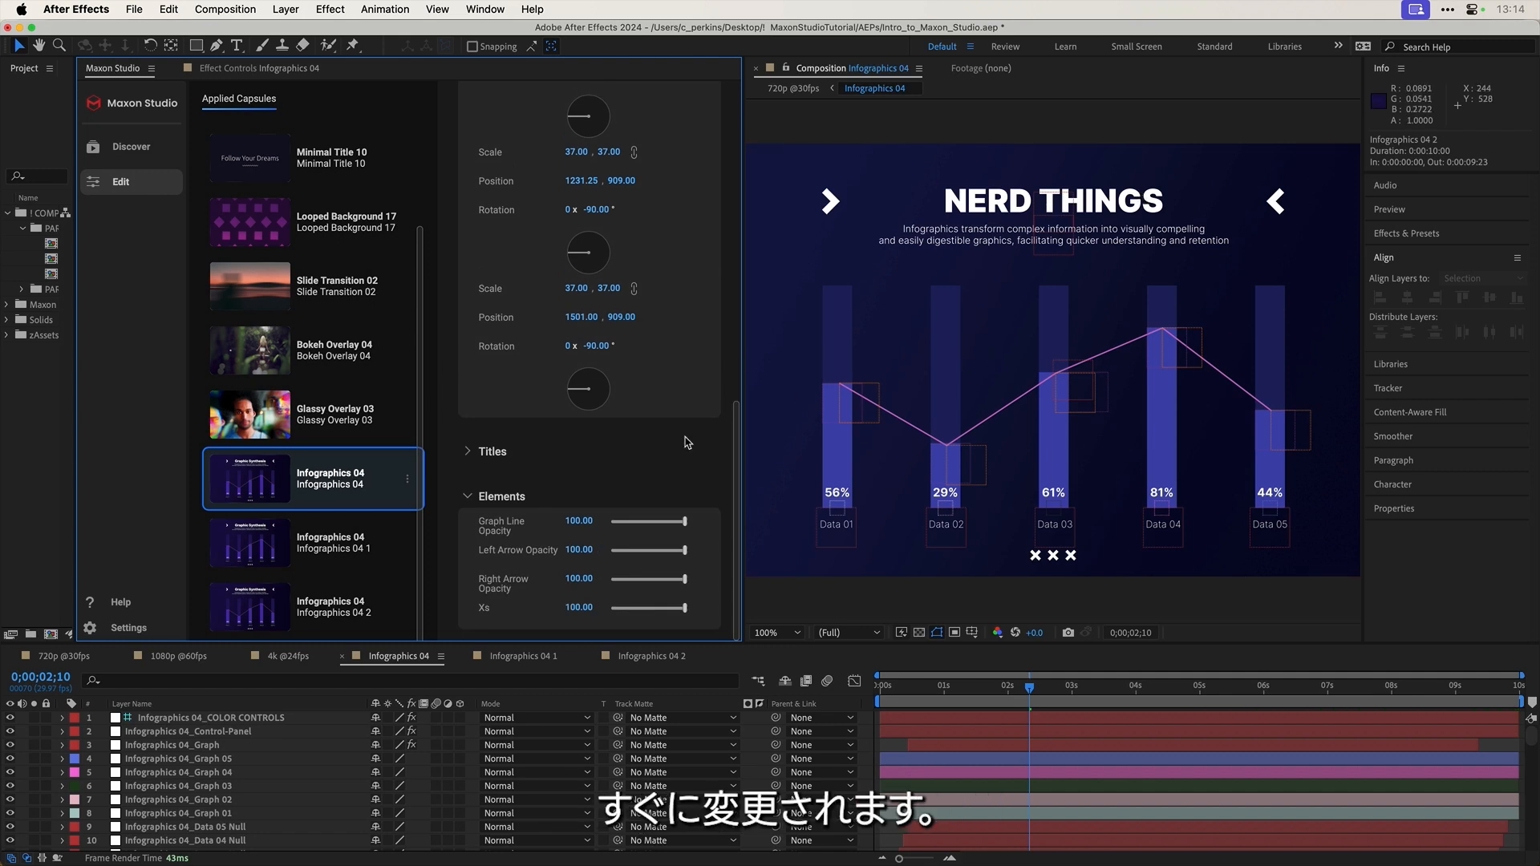
Step: Recolour the pink graph line to bright green #1EFF00
{"action": "scroll", "coordinate": [706, 445], "scroll_direction": "up", "scroll_amount": 10}
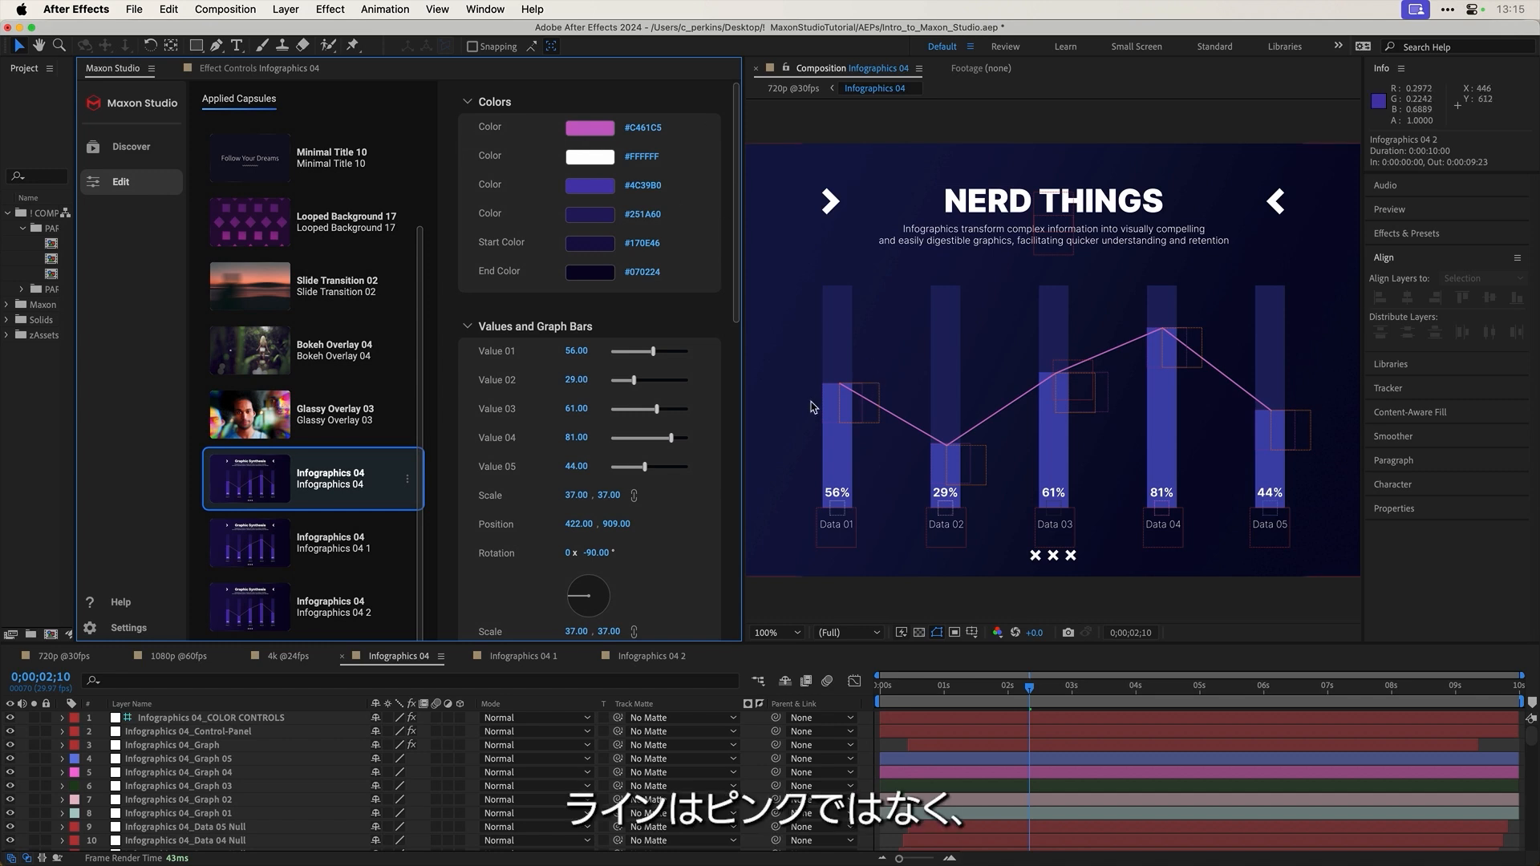
{"action": "left_click", "coordinate": [591, 129]}
{"action": "left_click", "coordinate": [523, 775]}
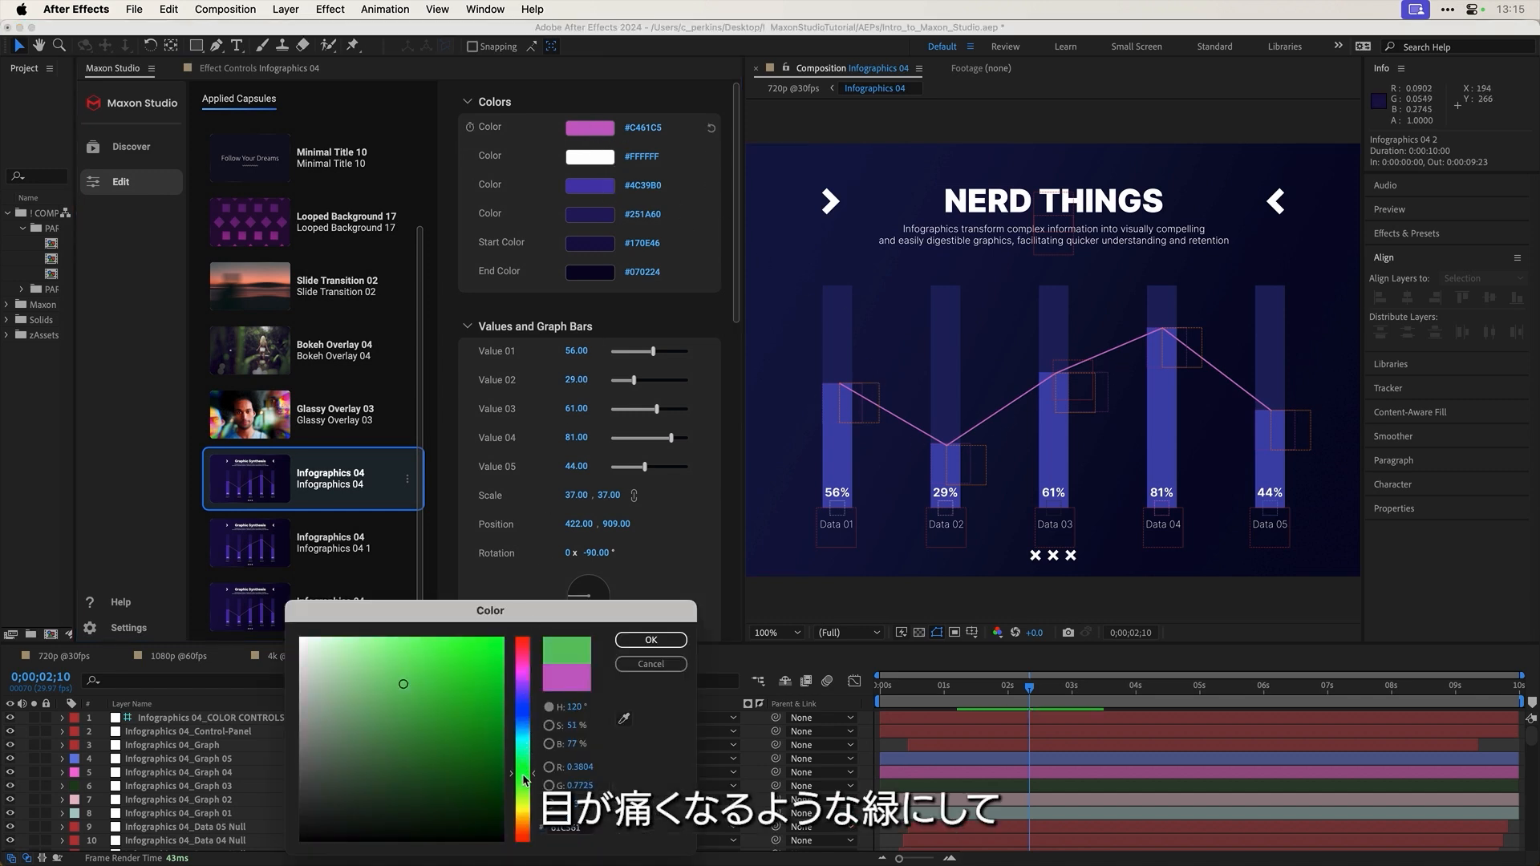
{"action": "left_click_drag", "start_coordinate": [482, 660], "coordinate": [544, 612]}
{"action": "left_click", "coordinate": [646, 639]}
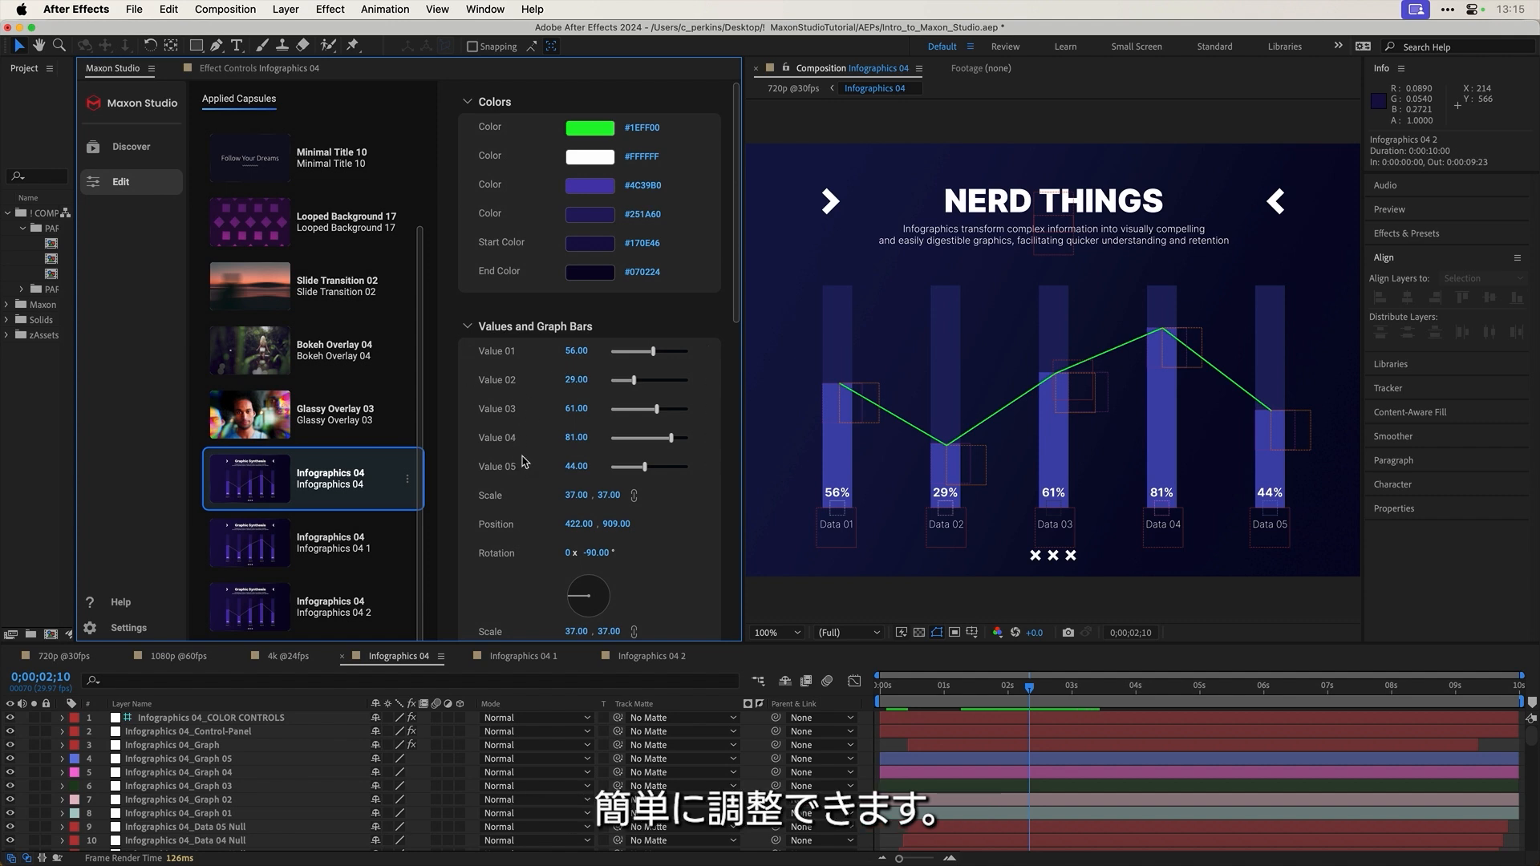
{"action": "scroll", "coordinate": [522, 462], "scroll_direction": "down", "scroll_amount": 10}
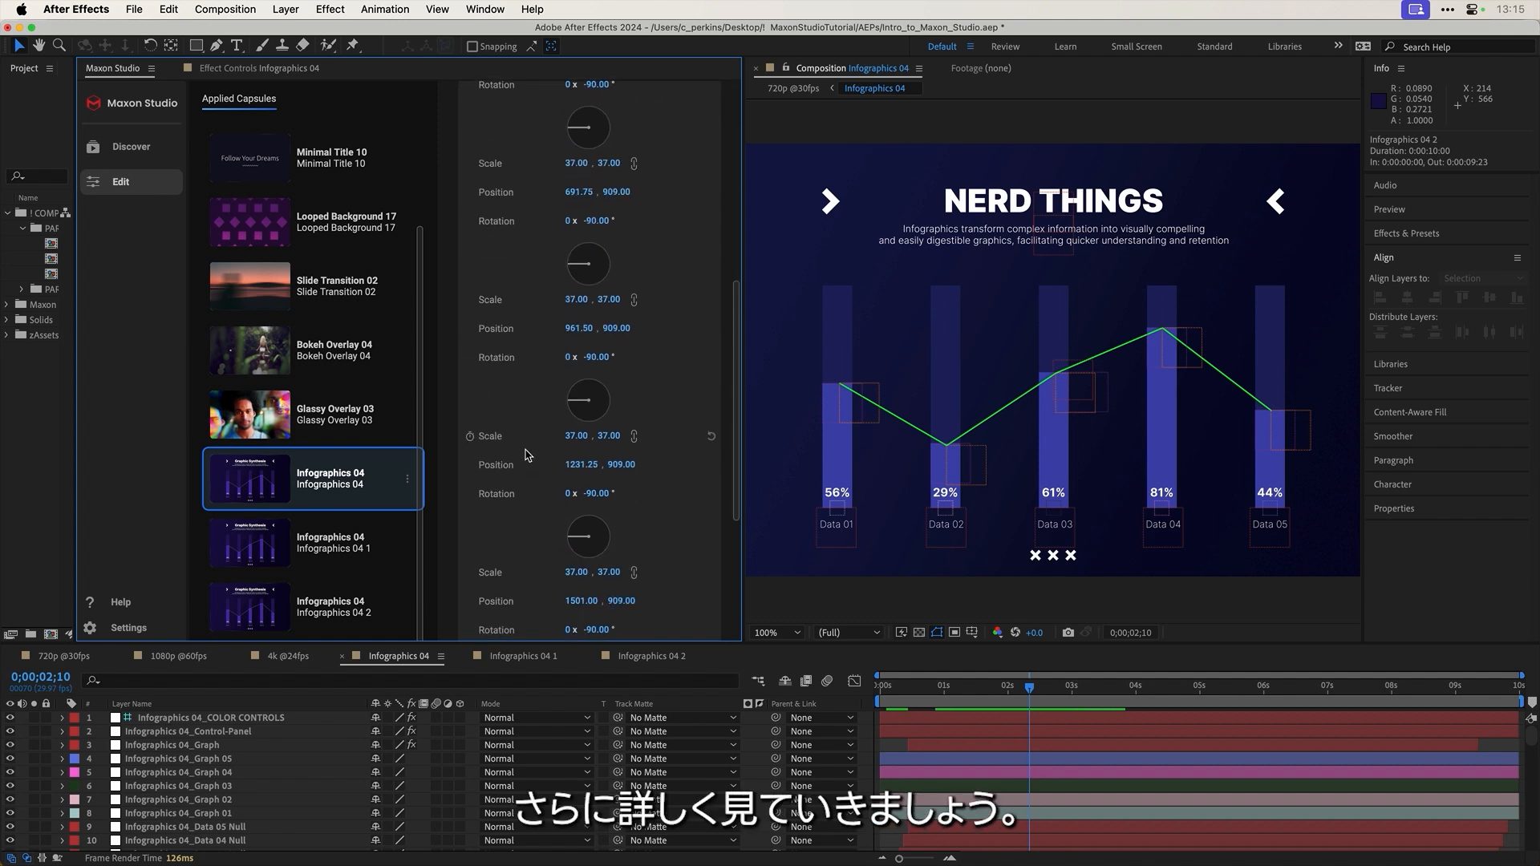
Step: Delete the Infographics 04_05, Data-05 mask, Data 05 and Matte-05 layers from the precomp
{"action": "scroll", "coordinate": [525, 454], "scroll_direction": "down", "scroll_amount": 5}
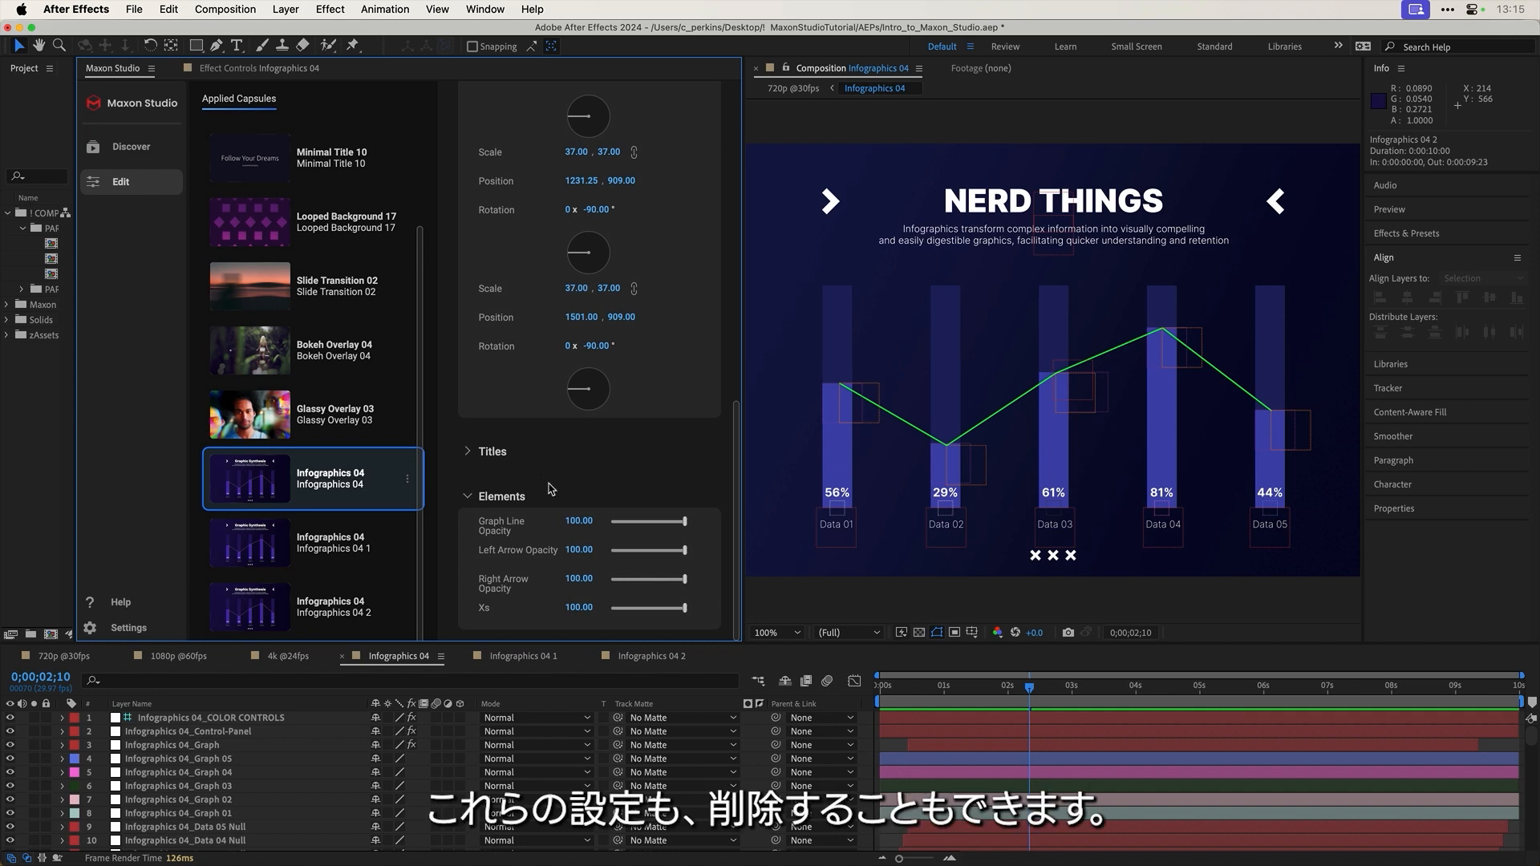
{"action": "scroll", "coordinate": [282, 766], "scroll_direction": "down", "scroll_amount": 4}
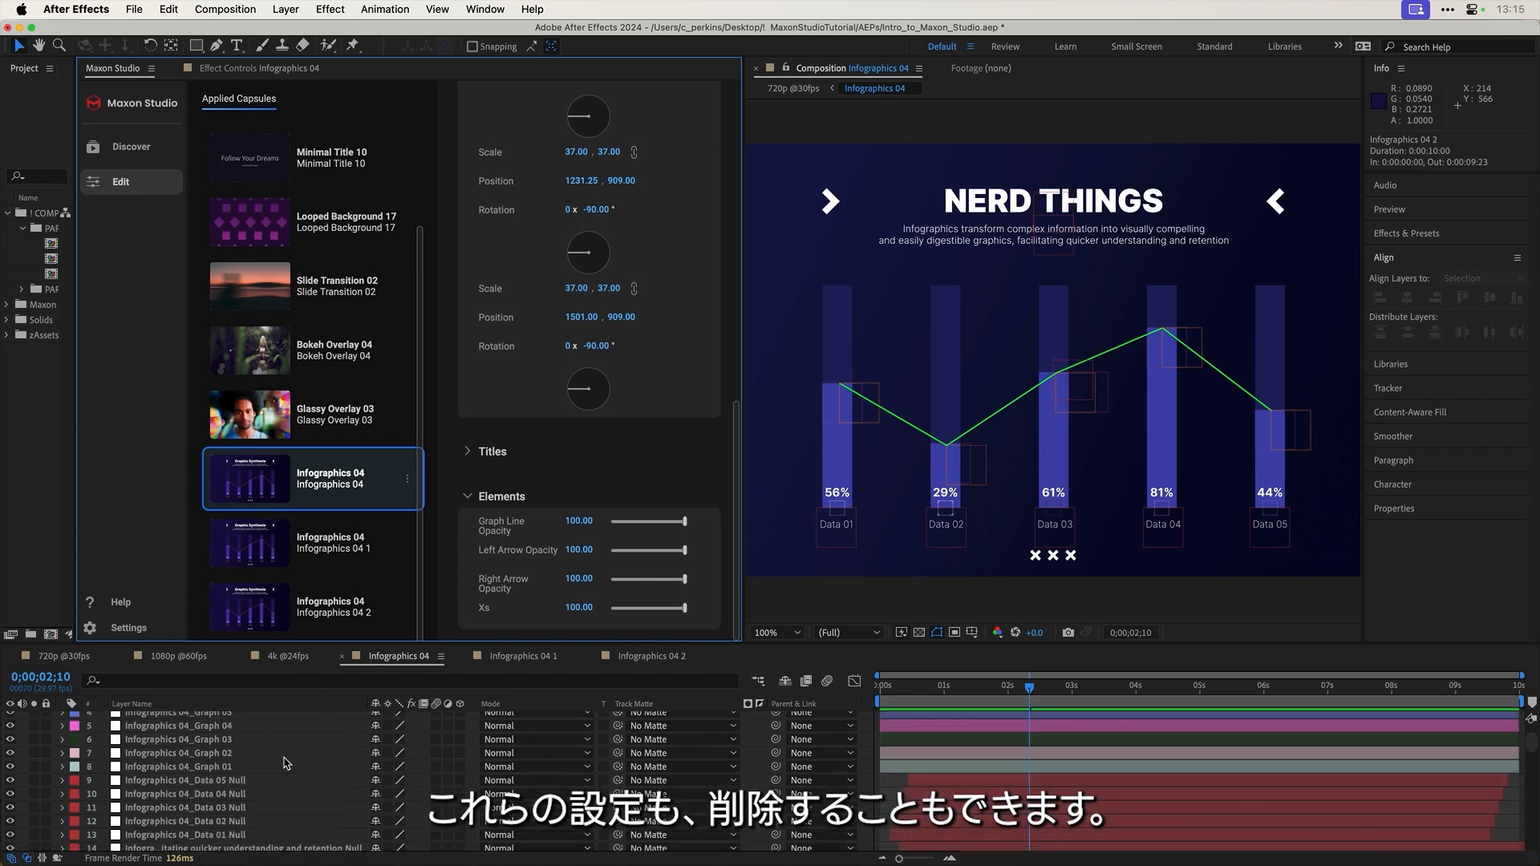
{"action": "scroll", "coordinate": [245, 814], "scroll_direction": "down", "scroll_amount": 3}
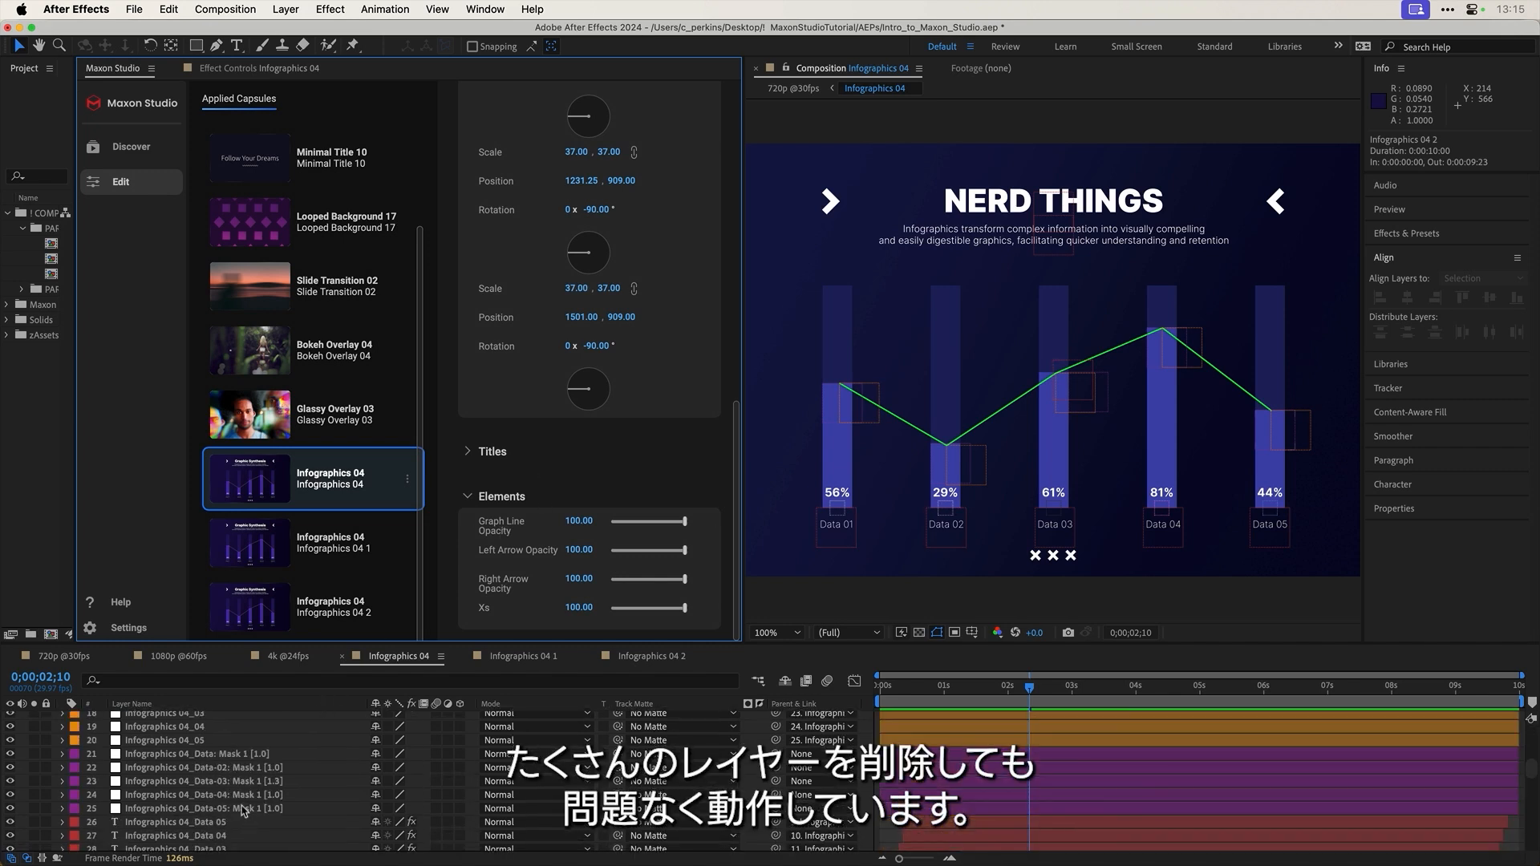
{"action": "left_click", "coordinate": [195, 793]}
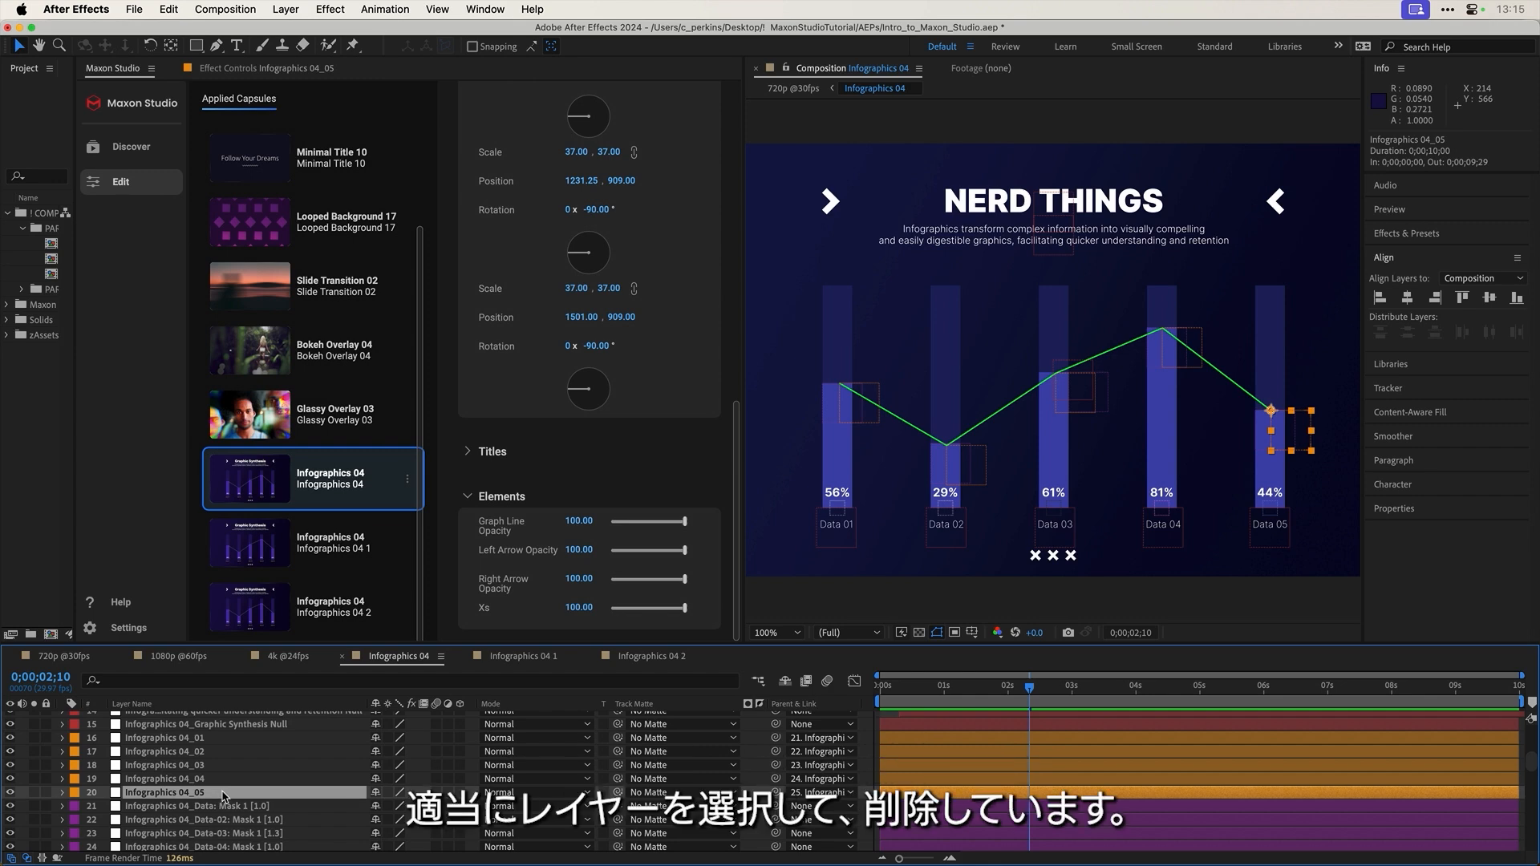
{"action": "key", "text": "Delete"}
{"action": "scroll", "coordinate": [233, 798], "scroll_direction": "down", "scroll_amount": 2}
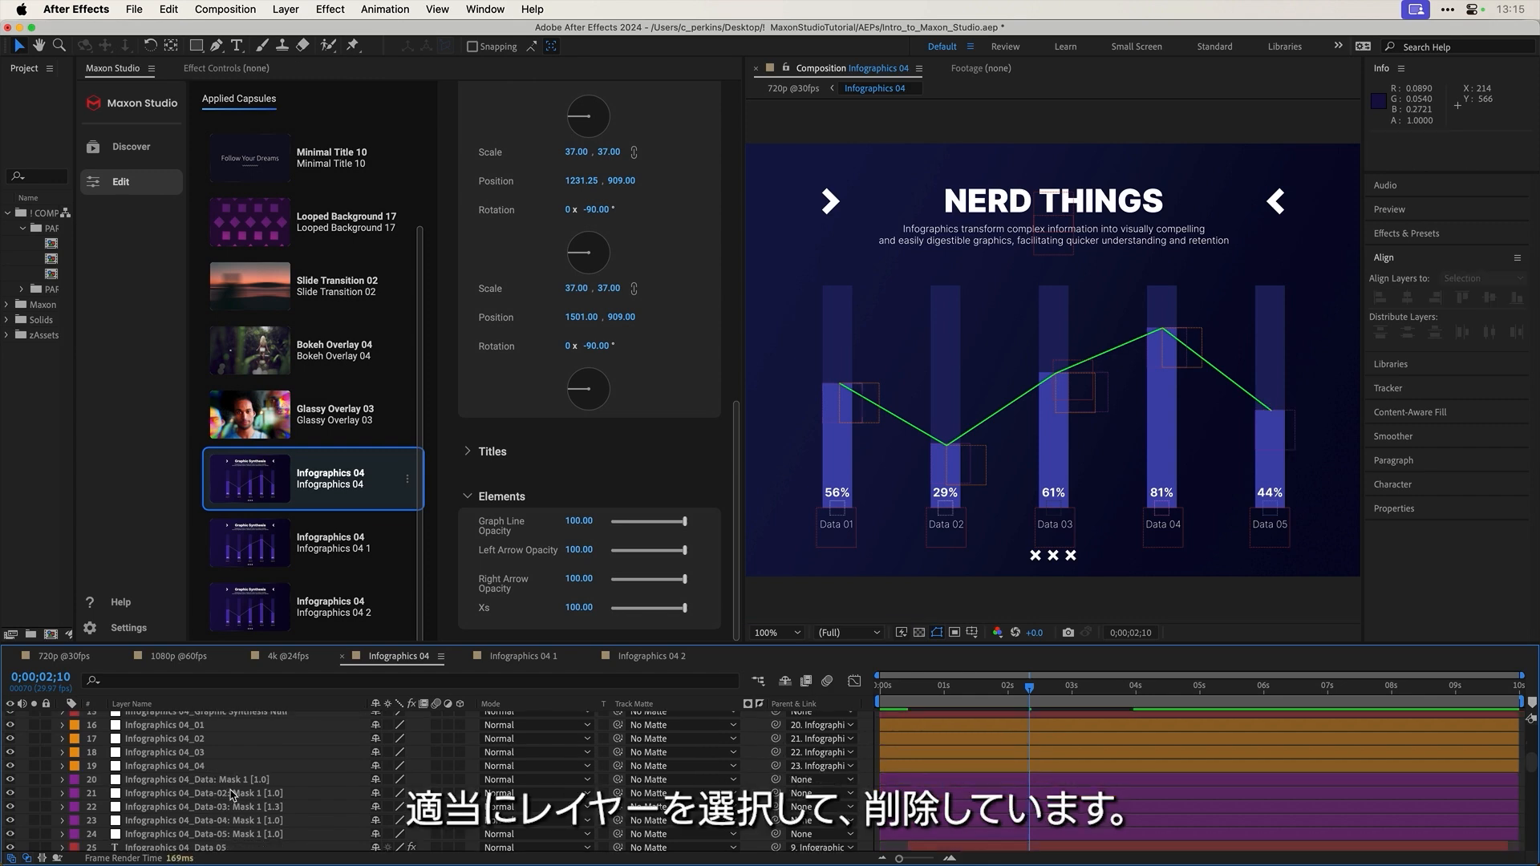
{"action": "left_click", "coordinate": [229, 789]}
{"action": "key", "text": "Delete"}
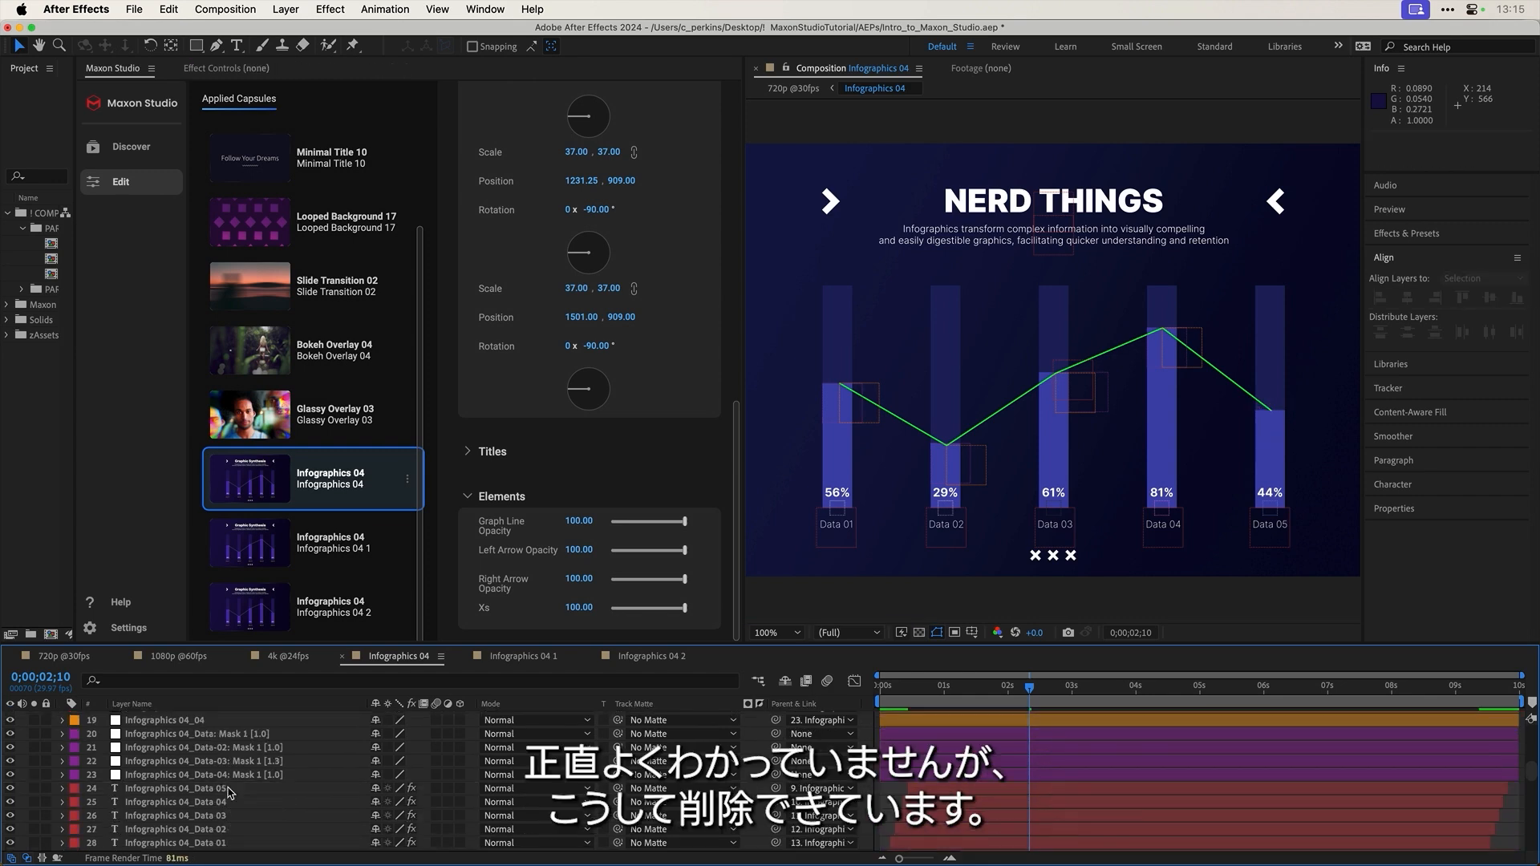
{"action": "left_click", "coordinate": [226, 790]}
{"action": "key", "text": "Delete"}
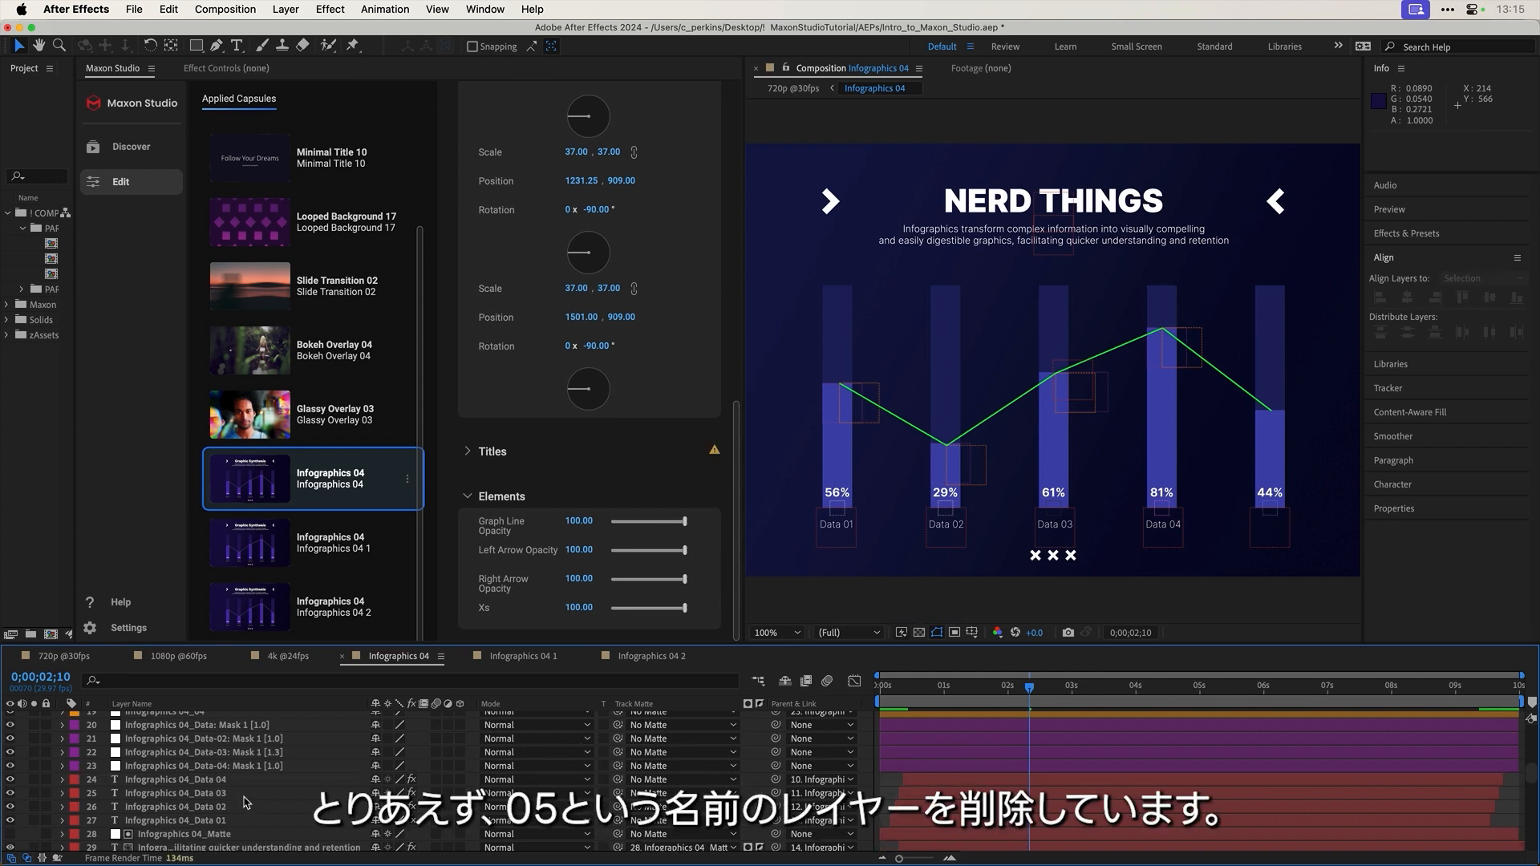
{"action": "scroll", "coordinate": [246, 802], "scroll_direction": "down", "scroll_amount": 2}
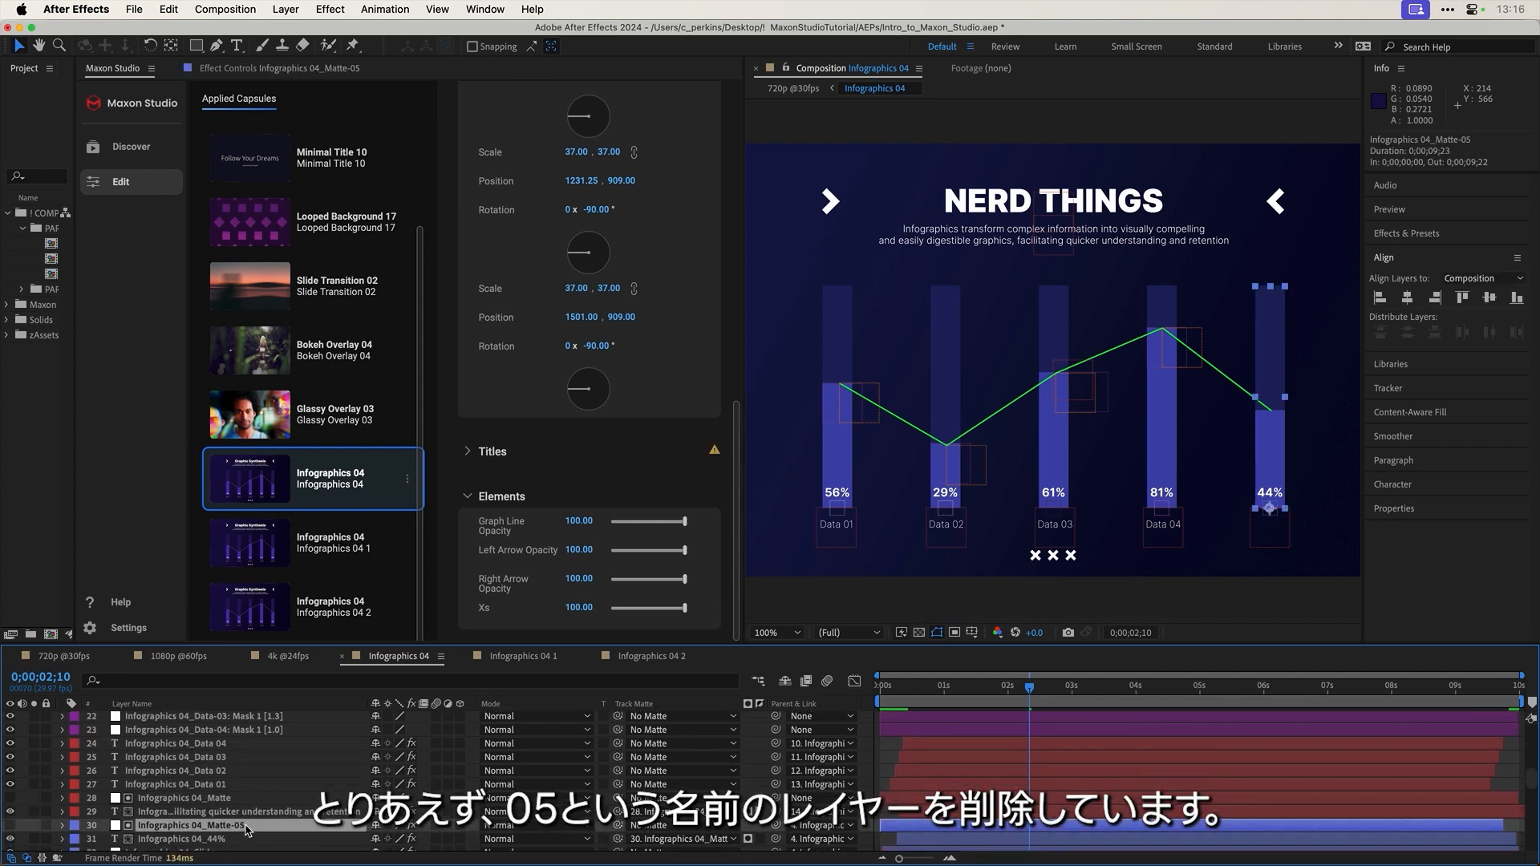
{"action": "key", "text": "Delete"}
{"action": "scroll", "coordinate": [299, 760], "scroll_direction": "up", "scroll_amount": 5}
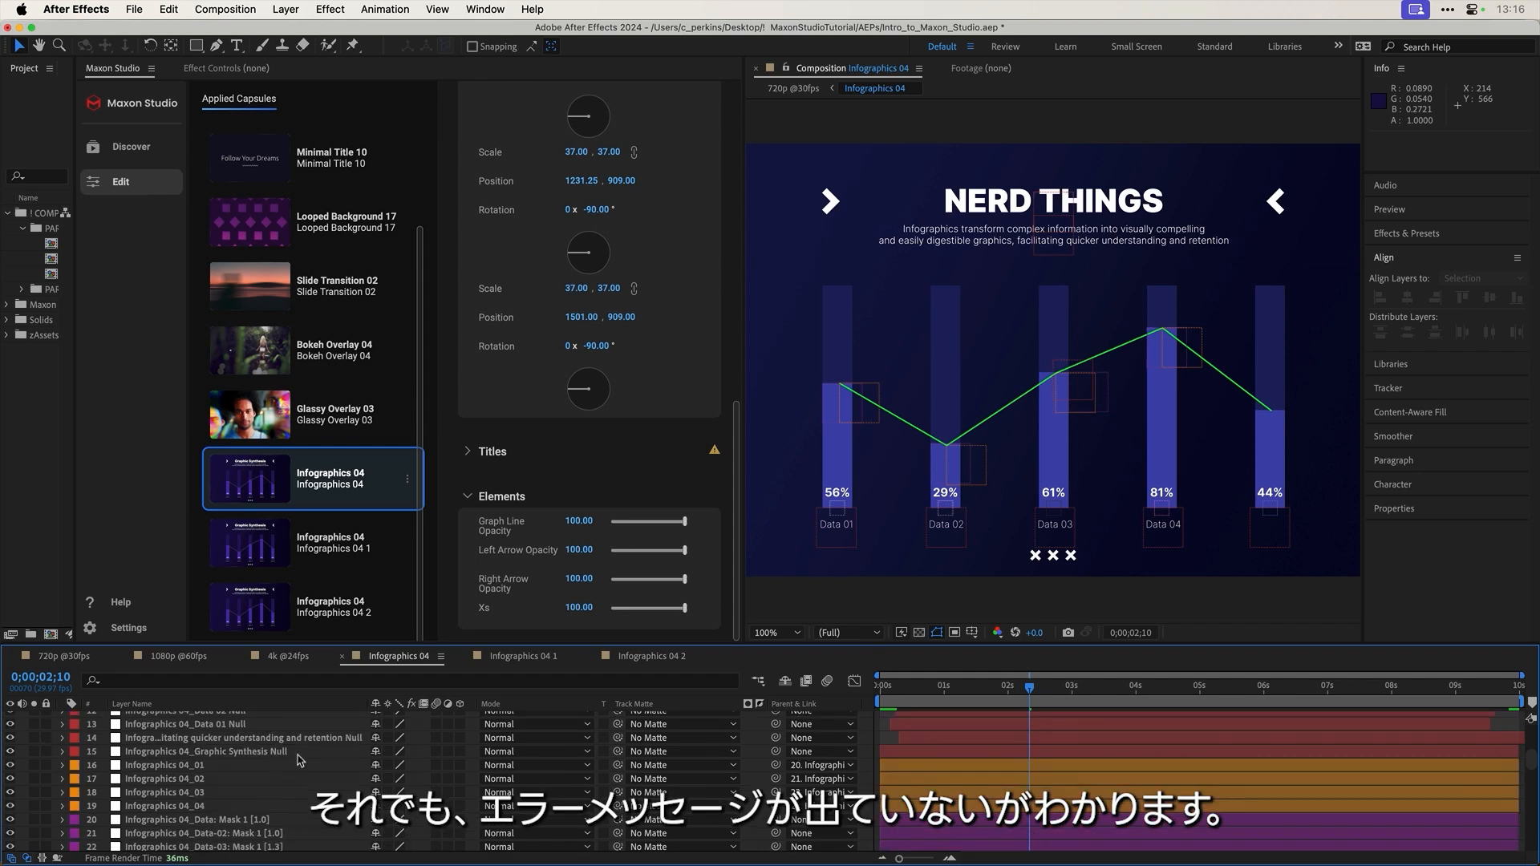
Step: Move the playhead to 1;00 and float Maxon Studio as a wider window
{"action": "mouse_move", "coordinate": [928, 691]}
{"action": "left_mouse_down"}
{"action": "mouse_move", "coordinate": [905, 691]}
{"action": "mouse_move", "coordinate": [947, 693]}
{"action": "left_mouse_up"}
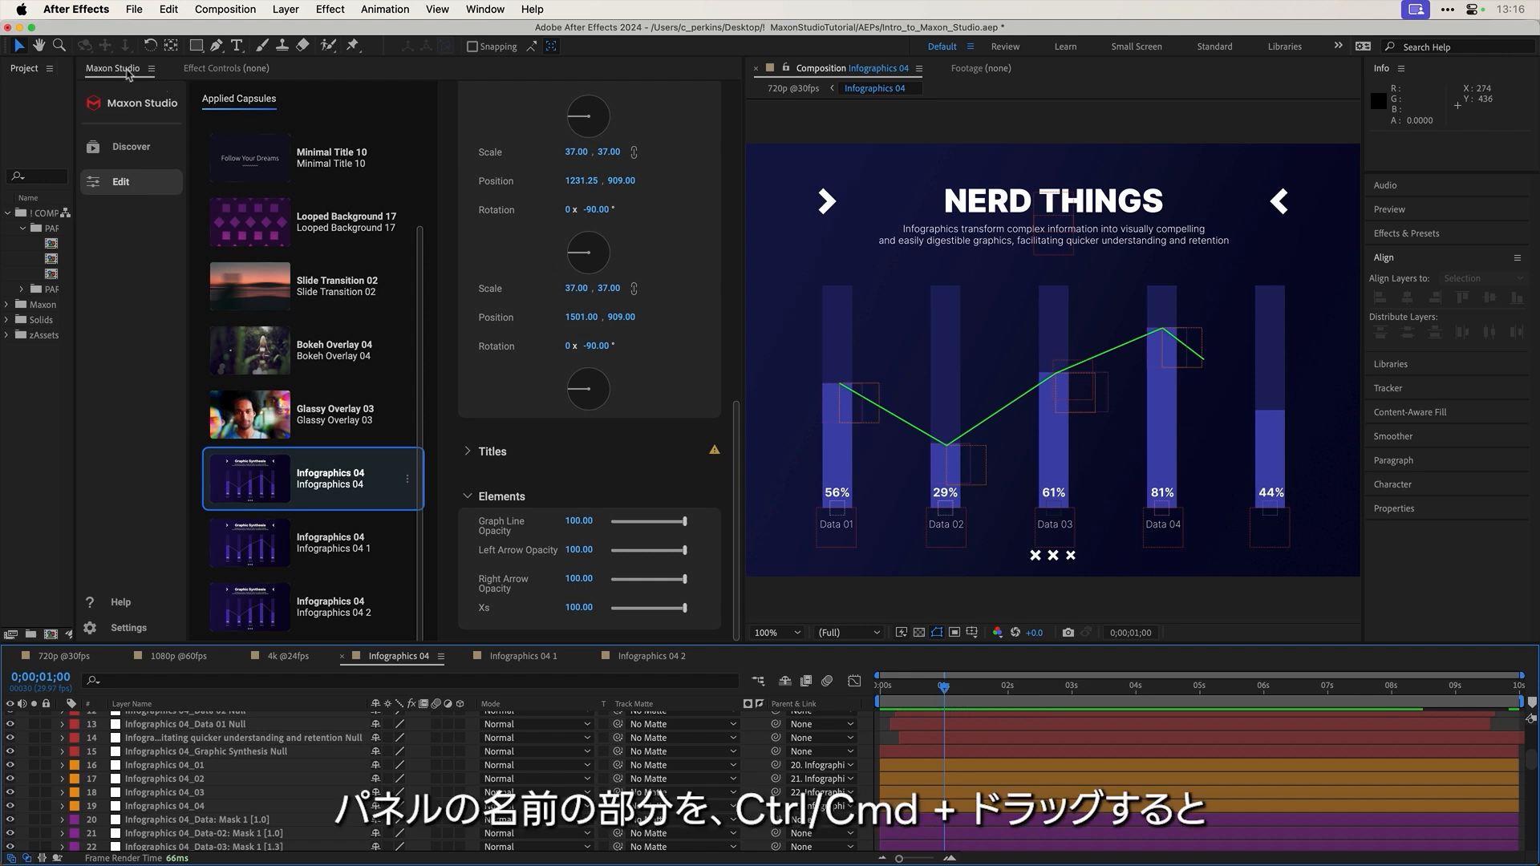
{"action": "left_click_drag", "start_coordinate": [122, 69], "coordinate": [339, 149]}
{"action": "left_click_drag", "start_coordinate": [491, 142], "coordinate": [427, 114]}
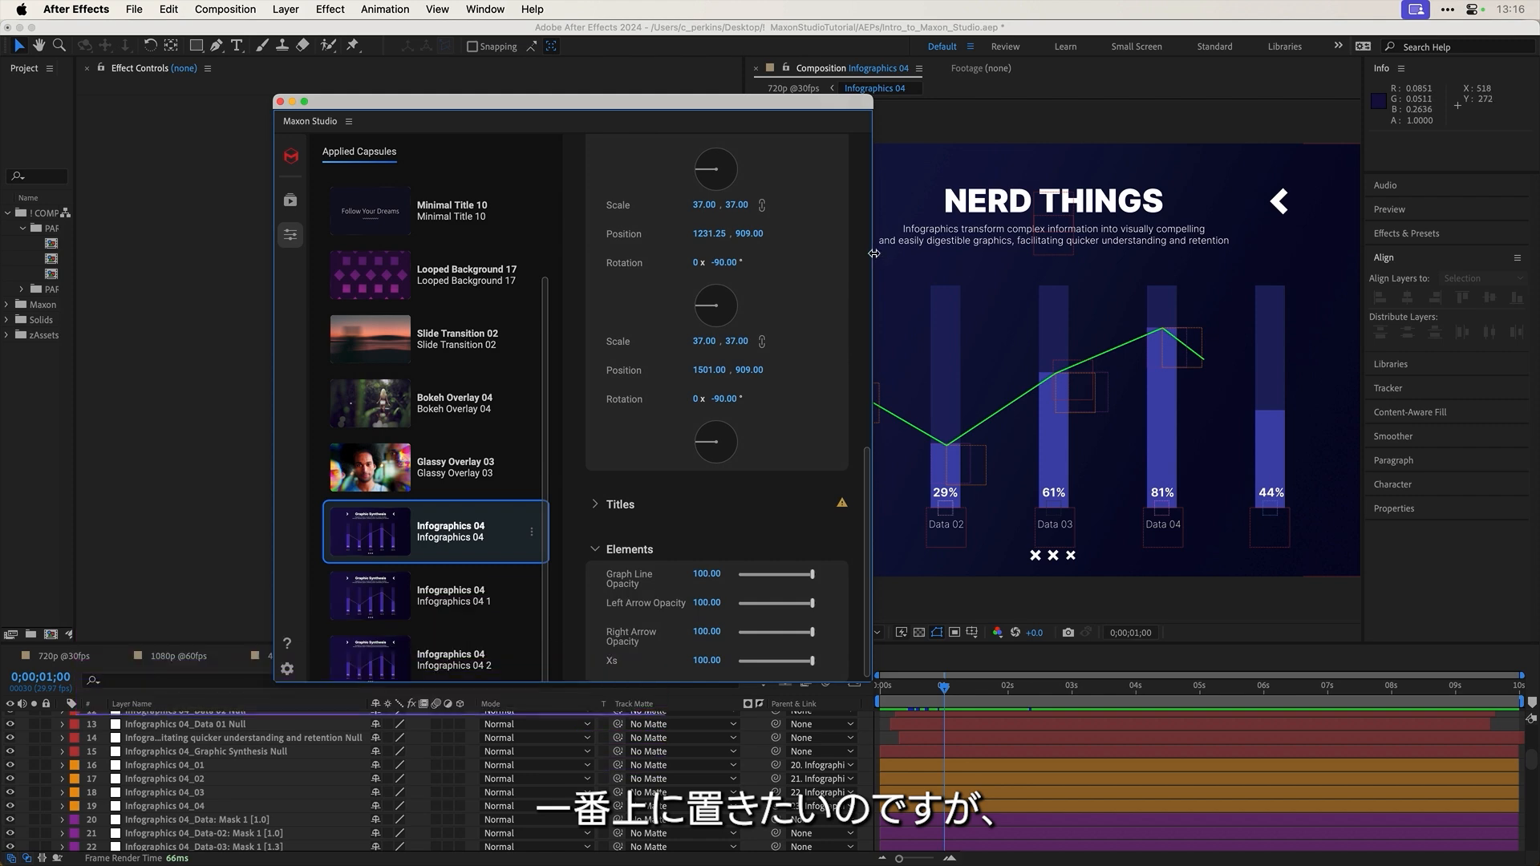
{"action": "left_click_drag", "start_coordinate": [873, 253], "coordinate": [1228, 253]}
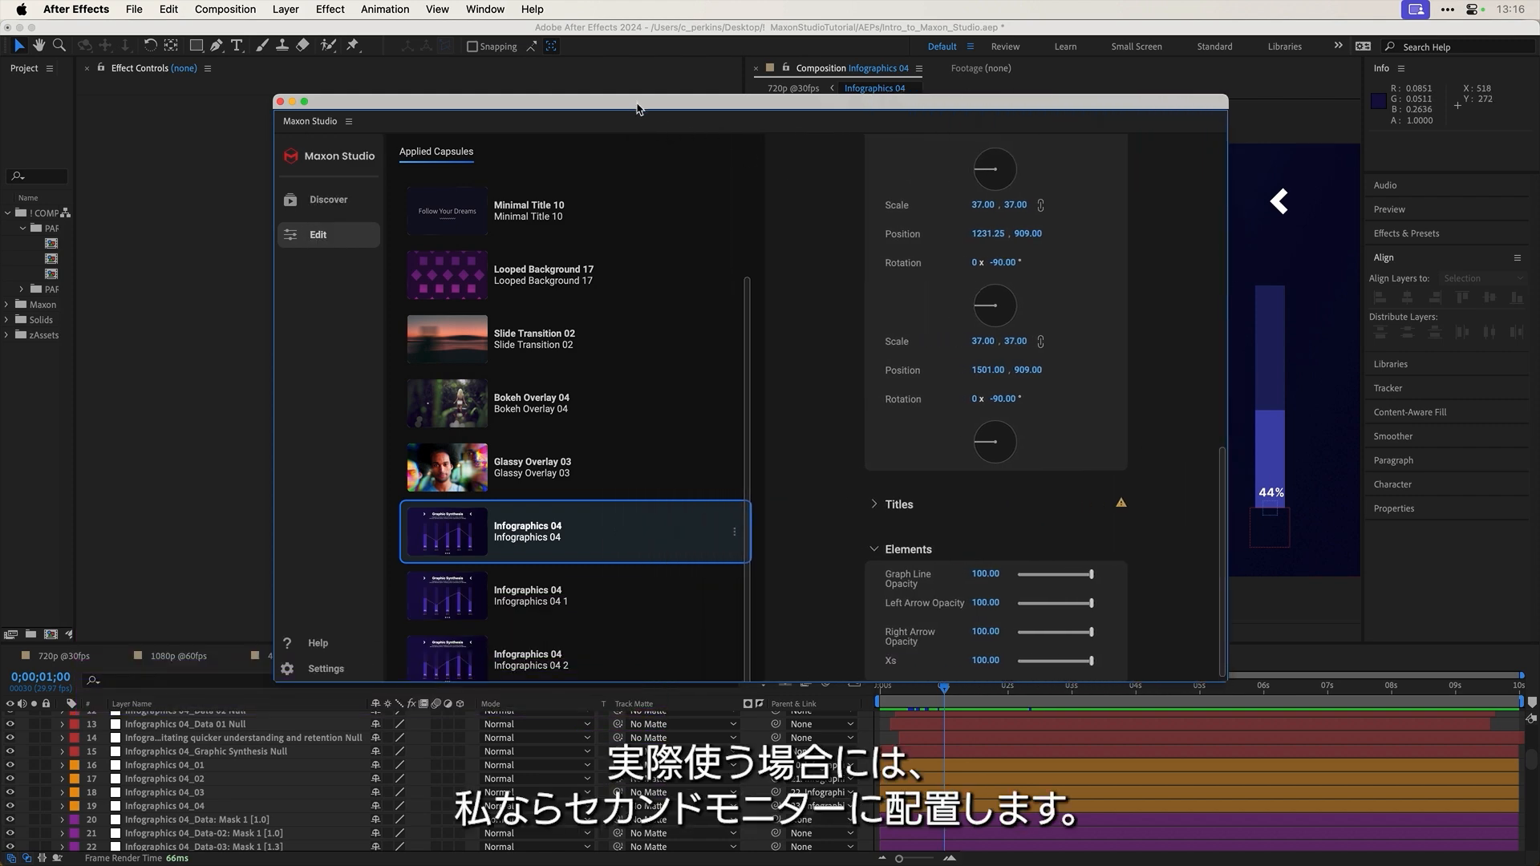
Step: Reposition the window and show the Discover library with the infographics filter cleared
{"action": "left_click_drag", "start_coordinate": [638, 106], "coordinate": [530, 161]}
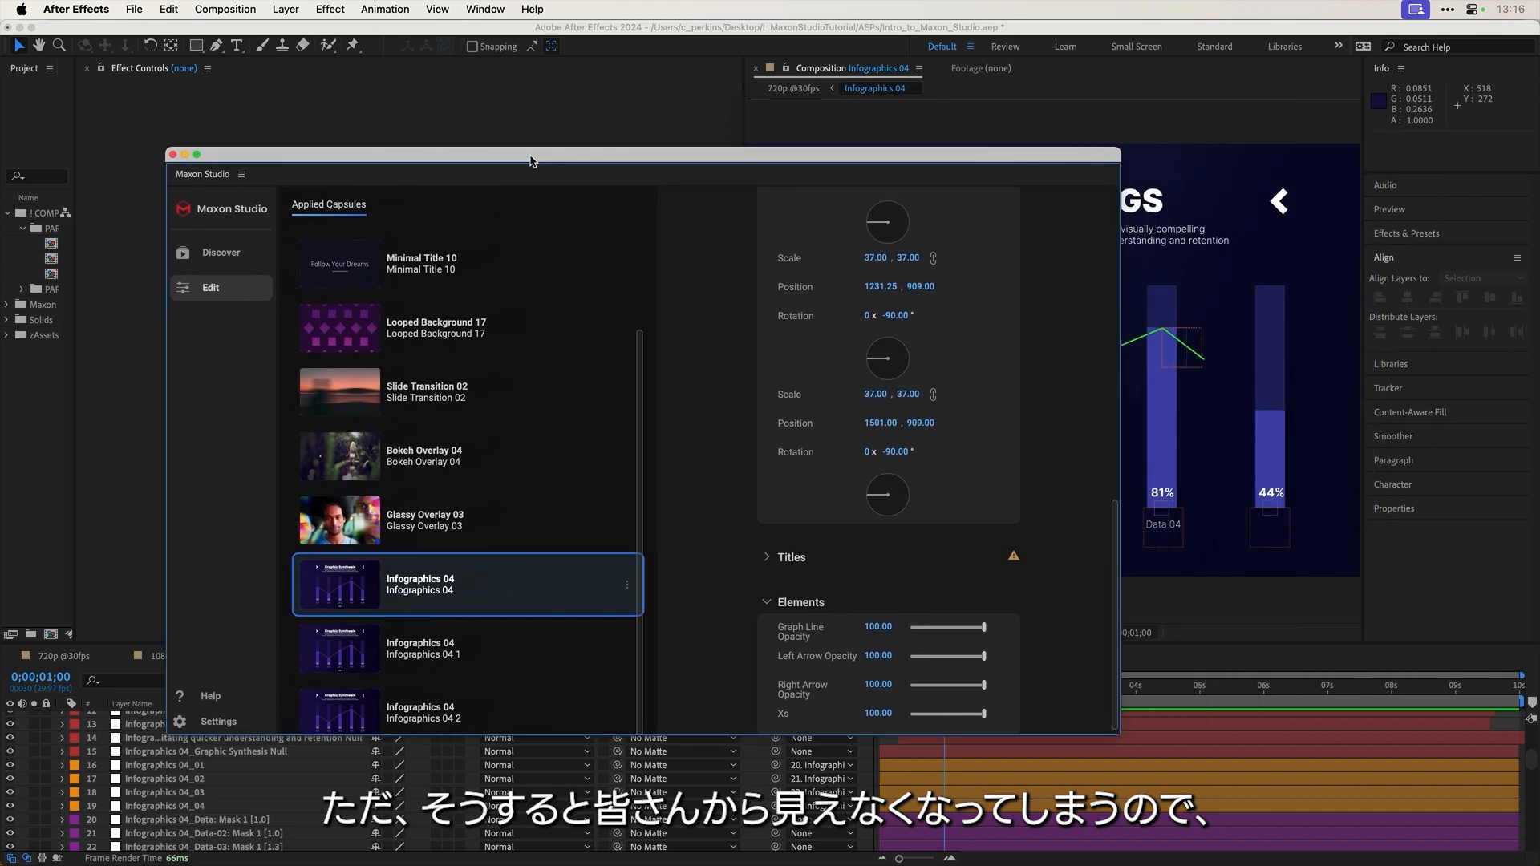
{"action": "left_click", "coordinate": [224, 255]}
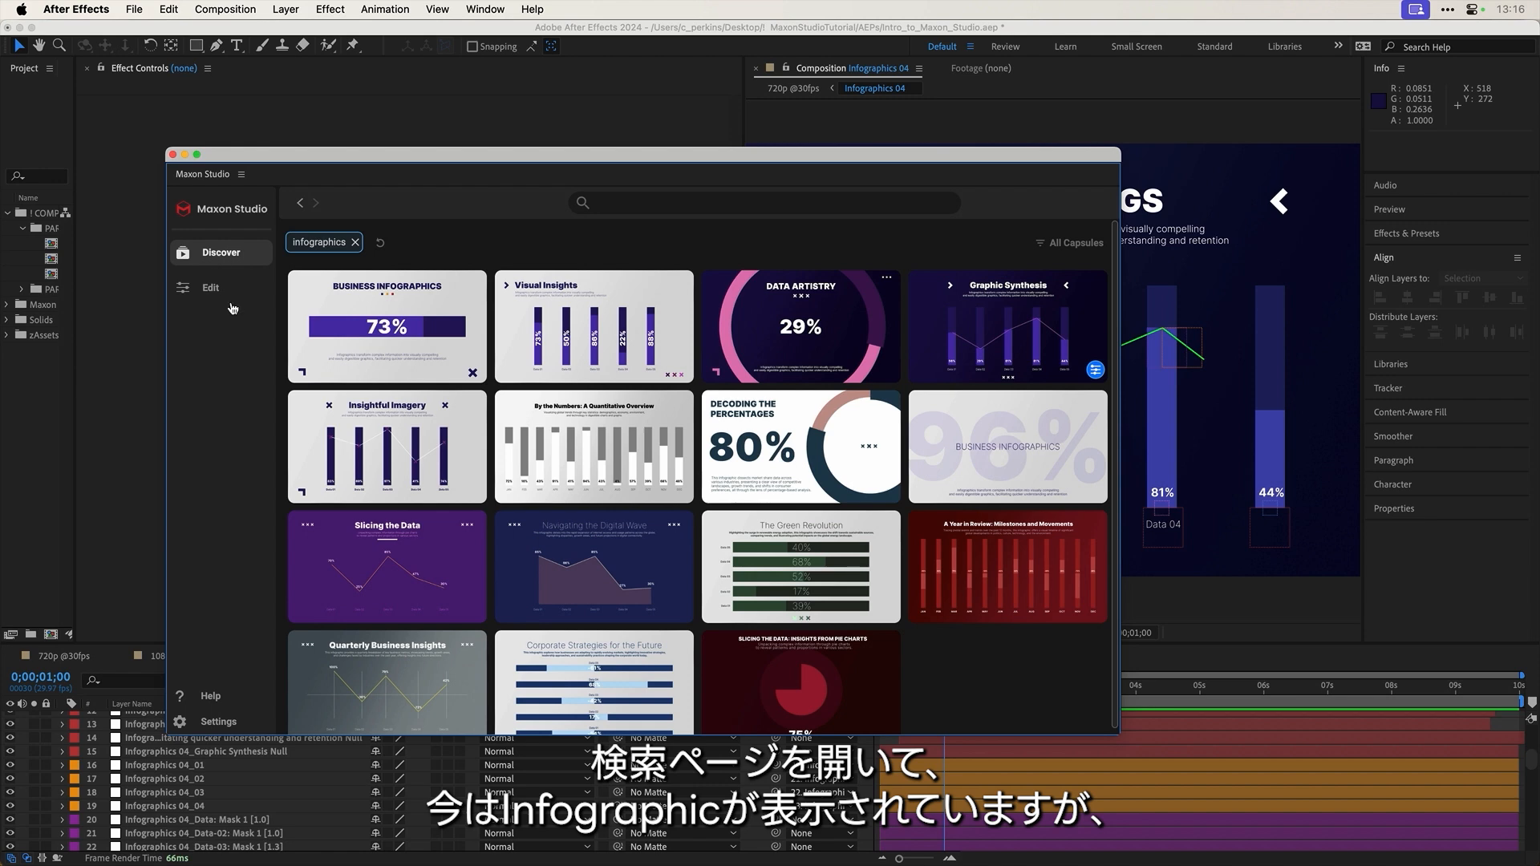
{"action": "left_click", "coordinate": [356, 243]}
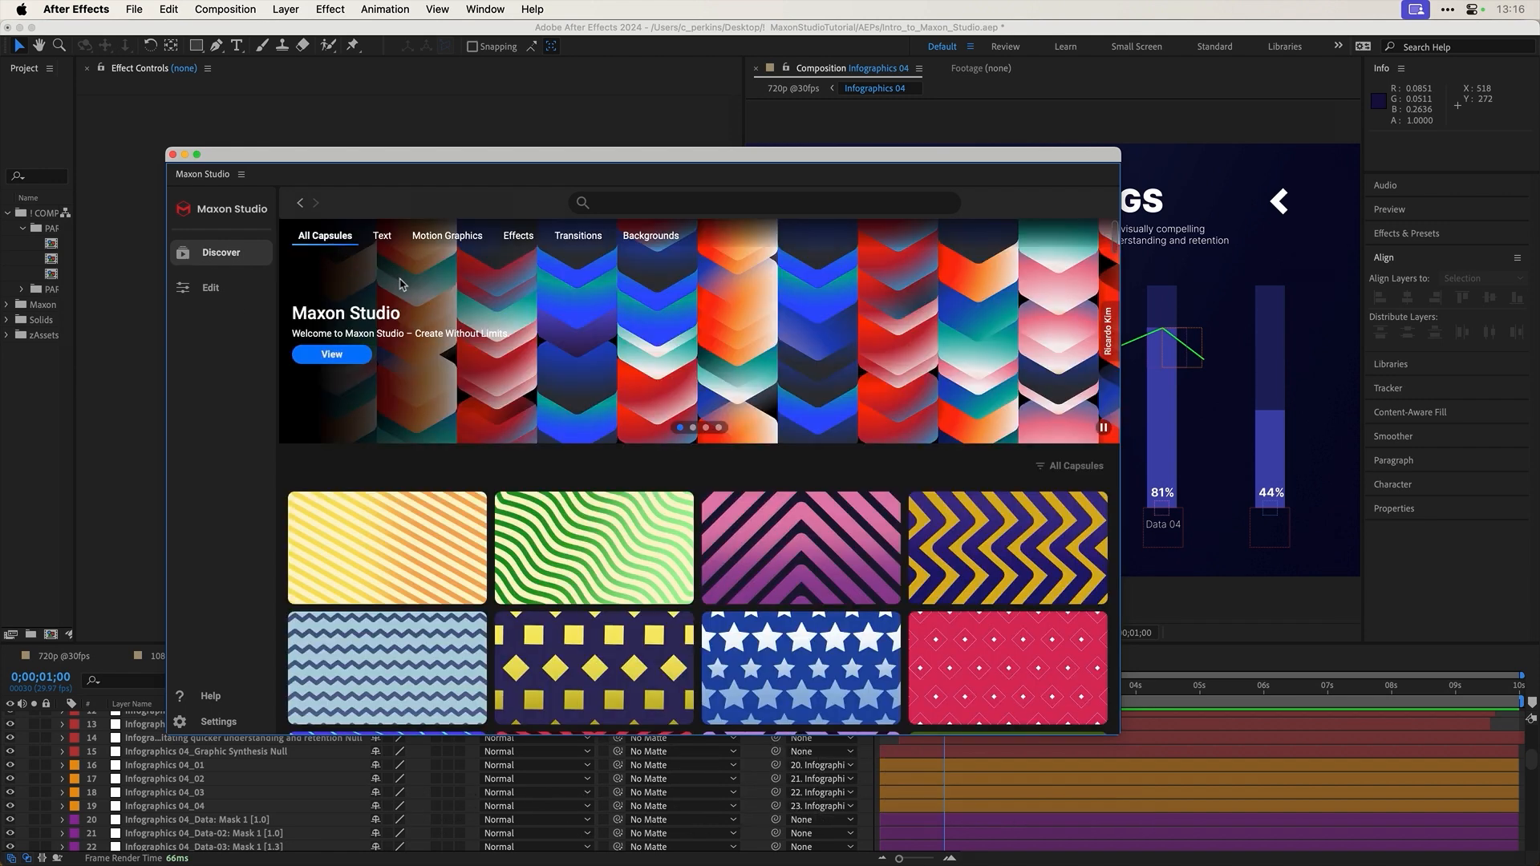
Step: Scroll through the whole Discover capsule grid and back to the top
{"action": "scroll", "coordinate": [936, 506], "scroll_direction": "down", "scroll_amount": 20}
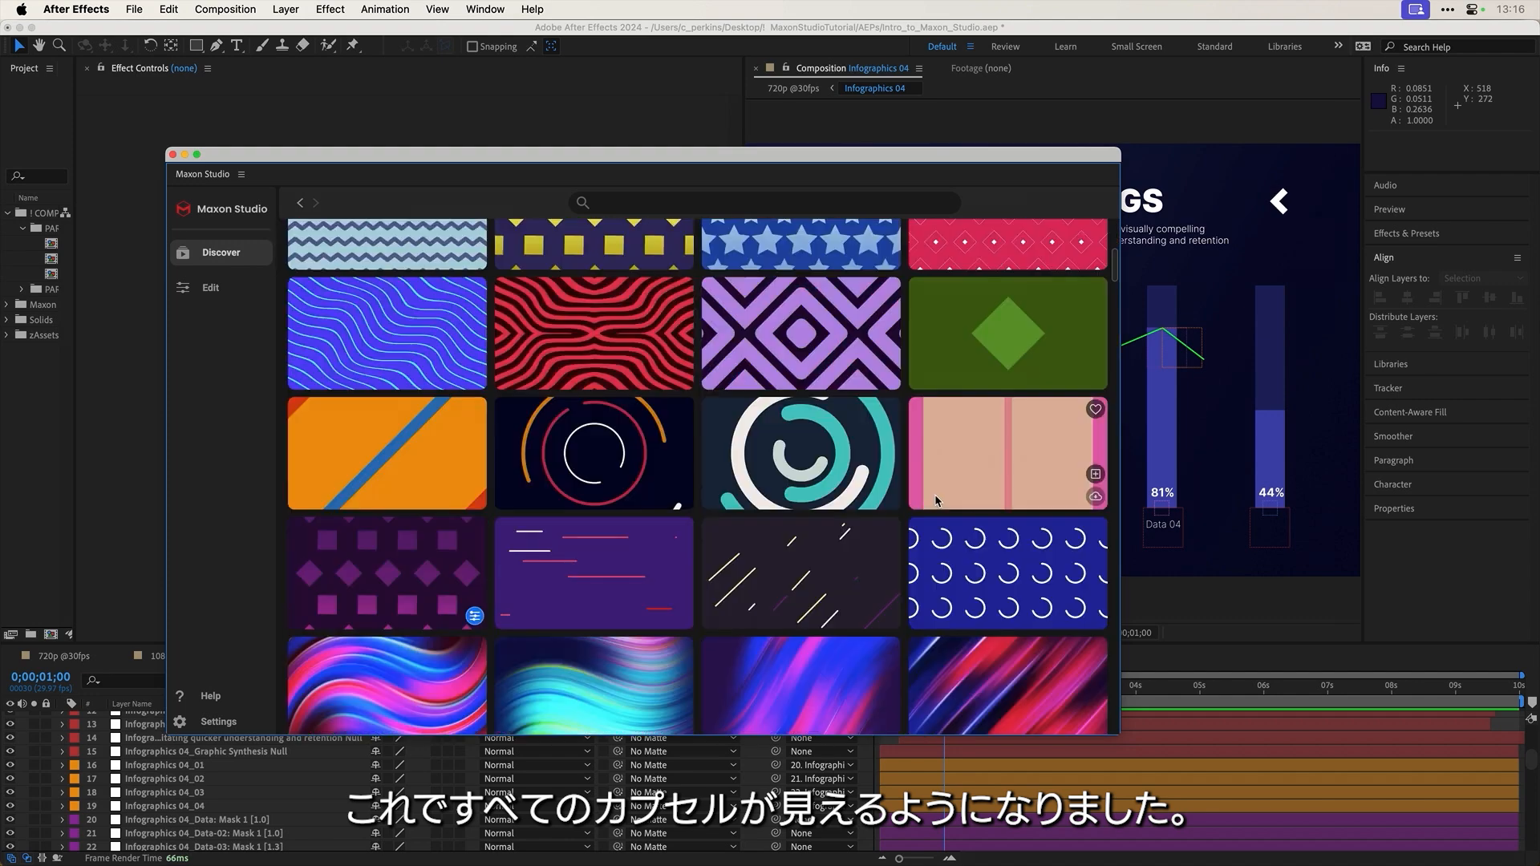
{"action": "scroll", "coordinate": [936, 501], "scroll_direction": "down", "scroll_amount": 10}
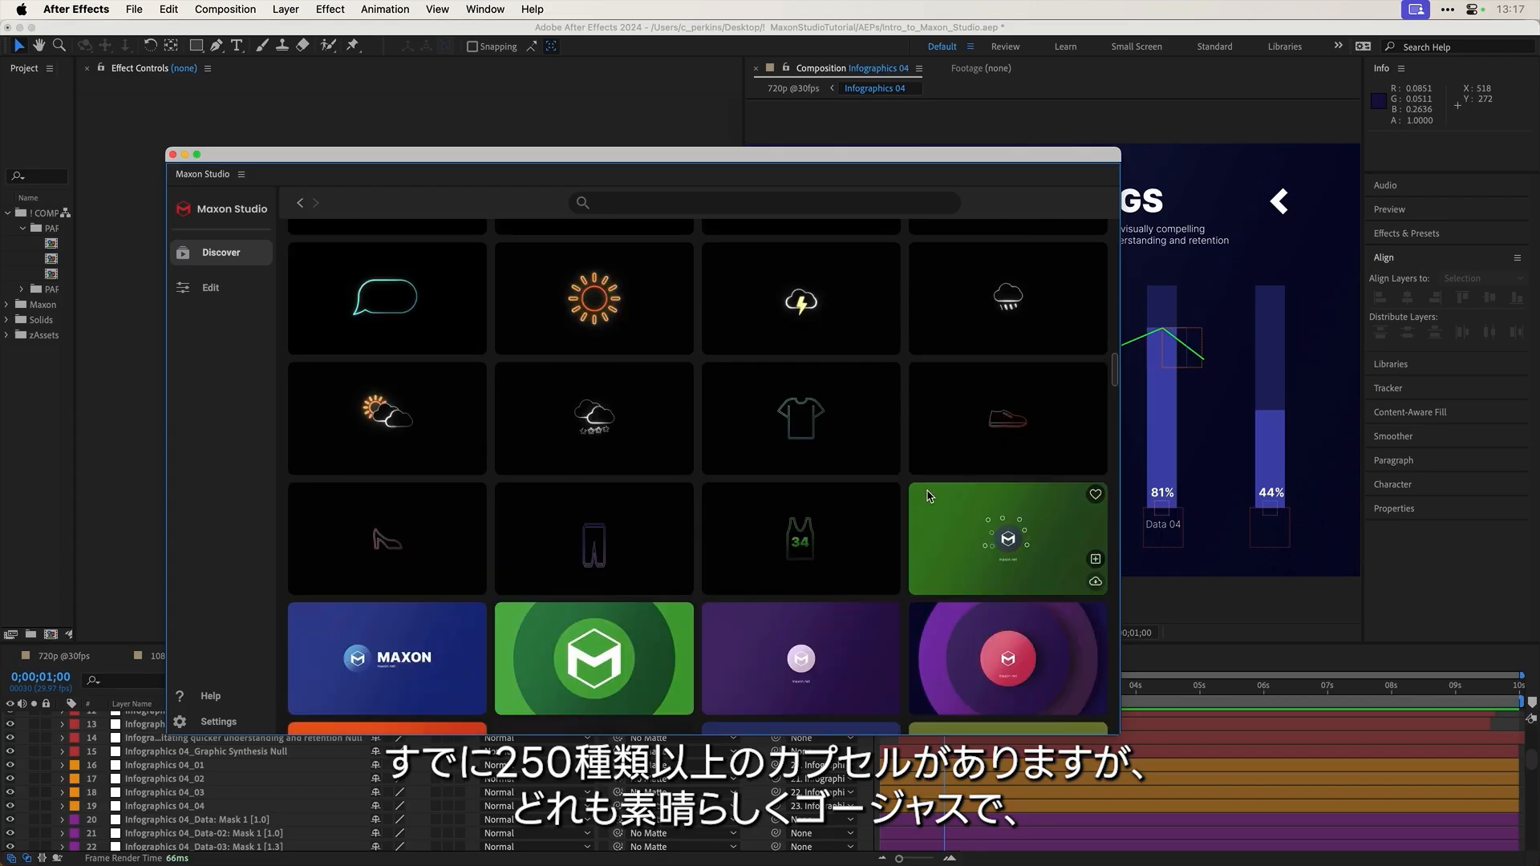
{"action": "scroll", "coordinate": [928, 495], "scroll_direction": "down", "scroll_amount": 15}
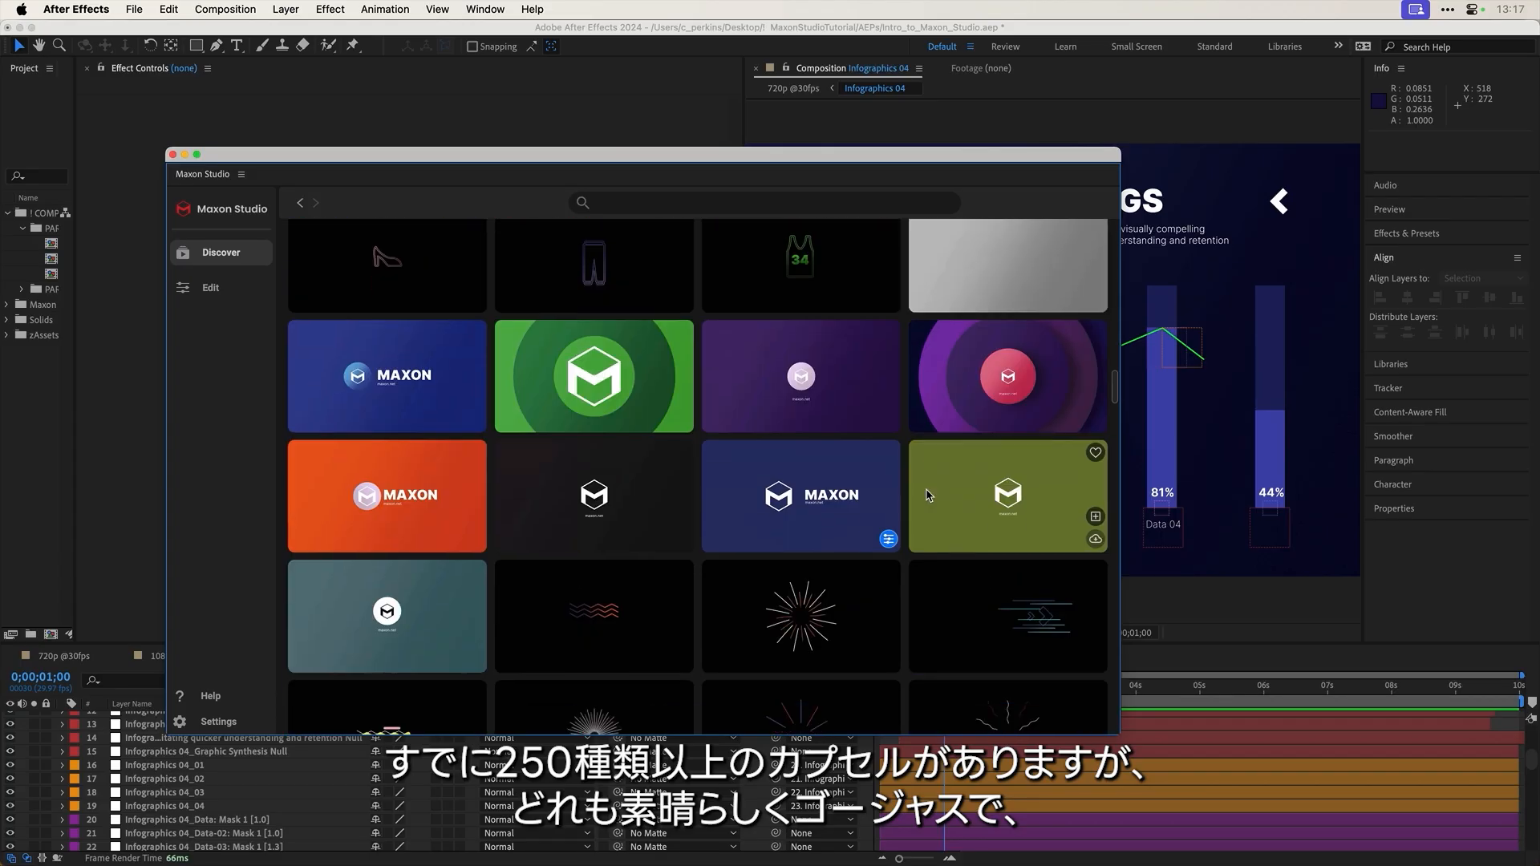
{"action": "scroll", "coordinate": [928, 496], "scroll_direction": "down", "scroll_amount": 10}
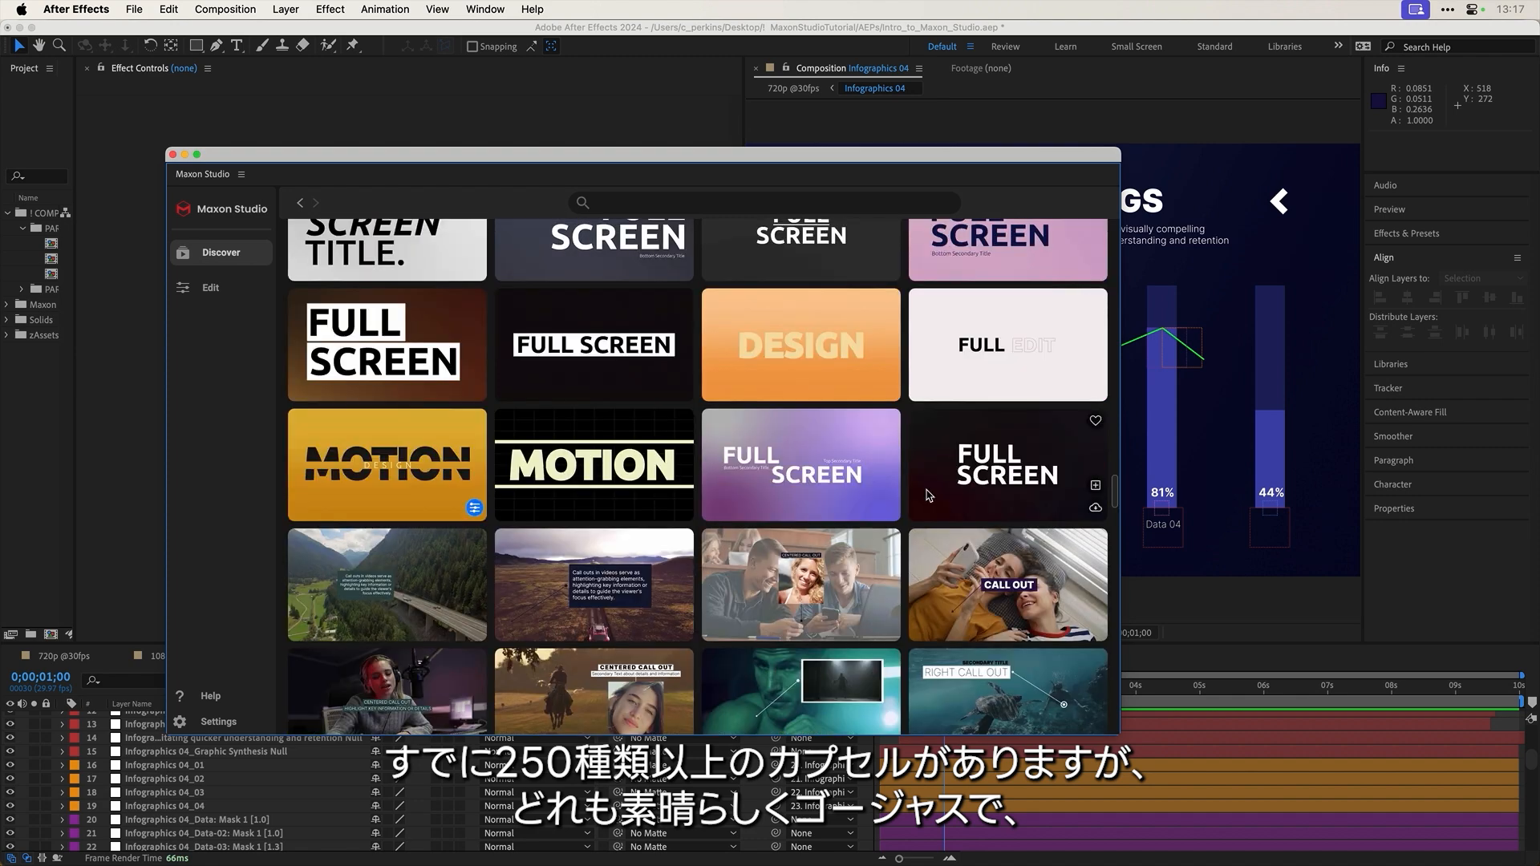
{"action": "scroll", "coordinate": [928, 496], "scroll_direction": "down", "scroll_amount": 10}
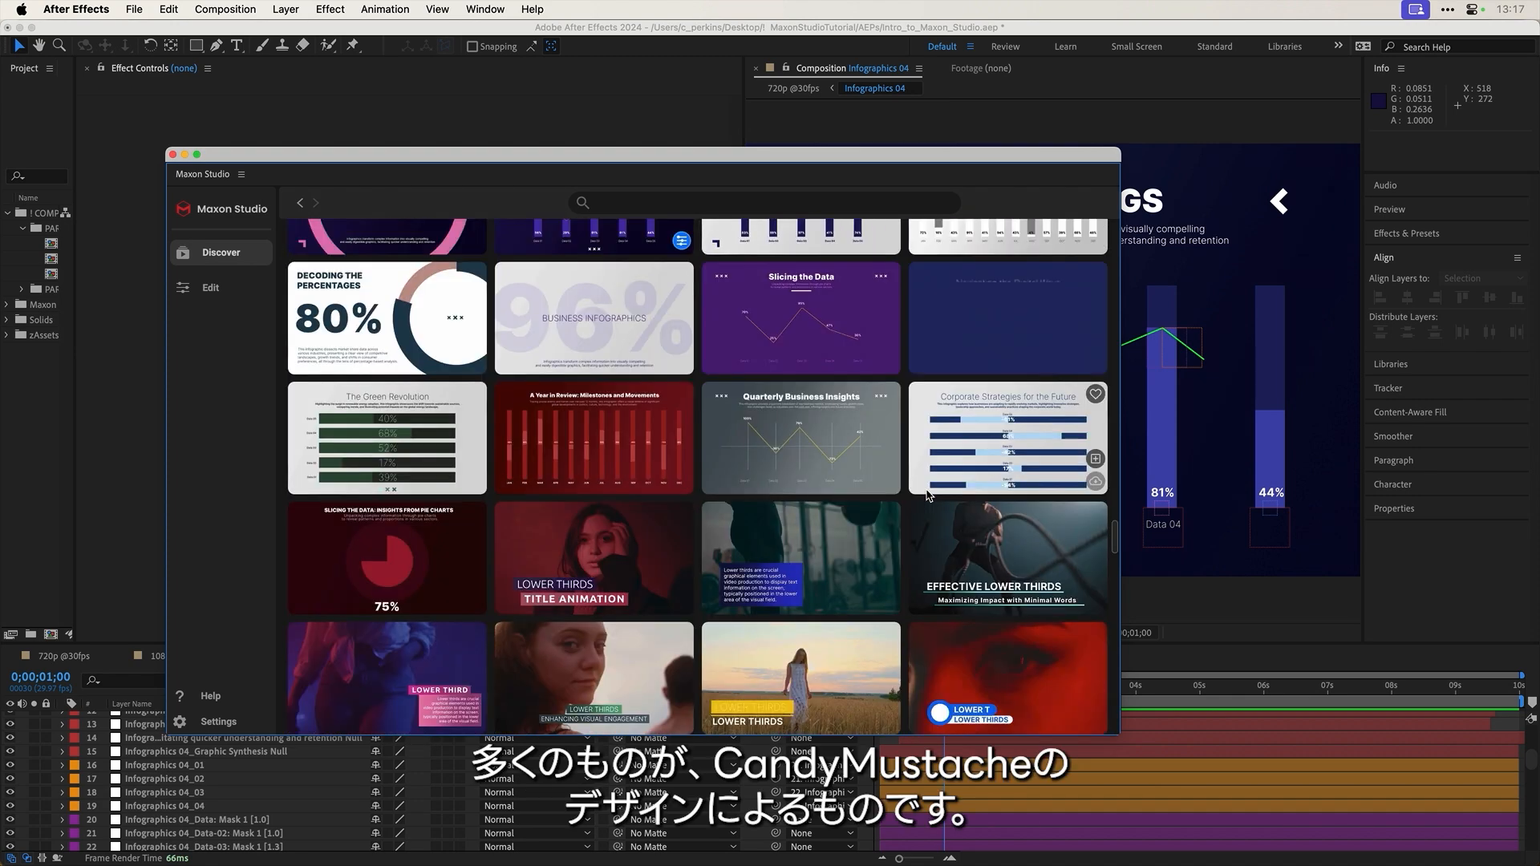
{"action": "scroll", "coordinate": [928, 496], "scroll_direction": "down", "scroll_amount": 5}
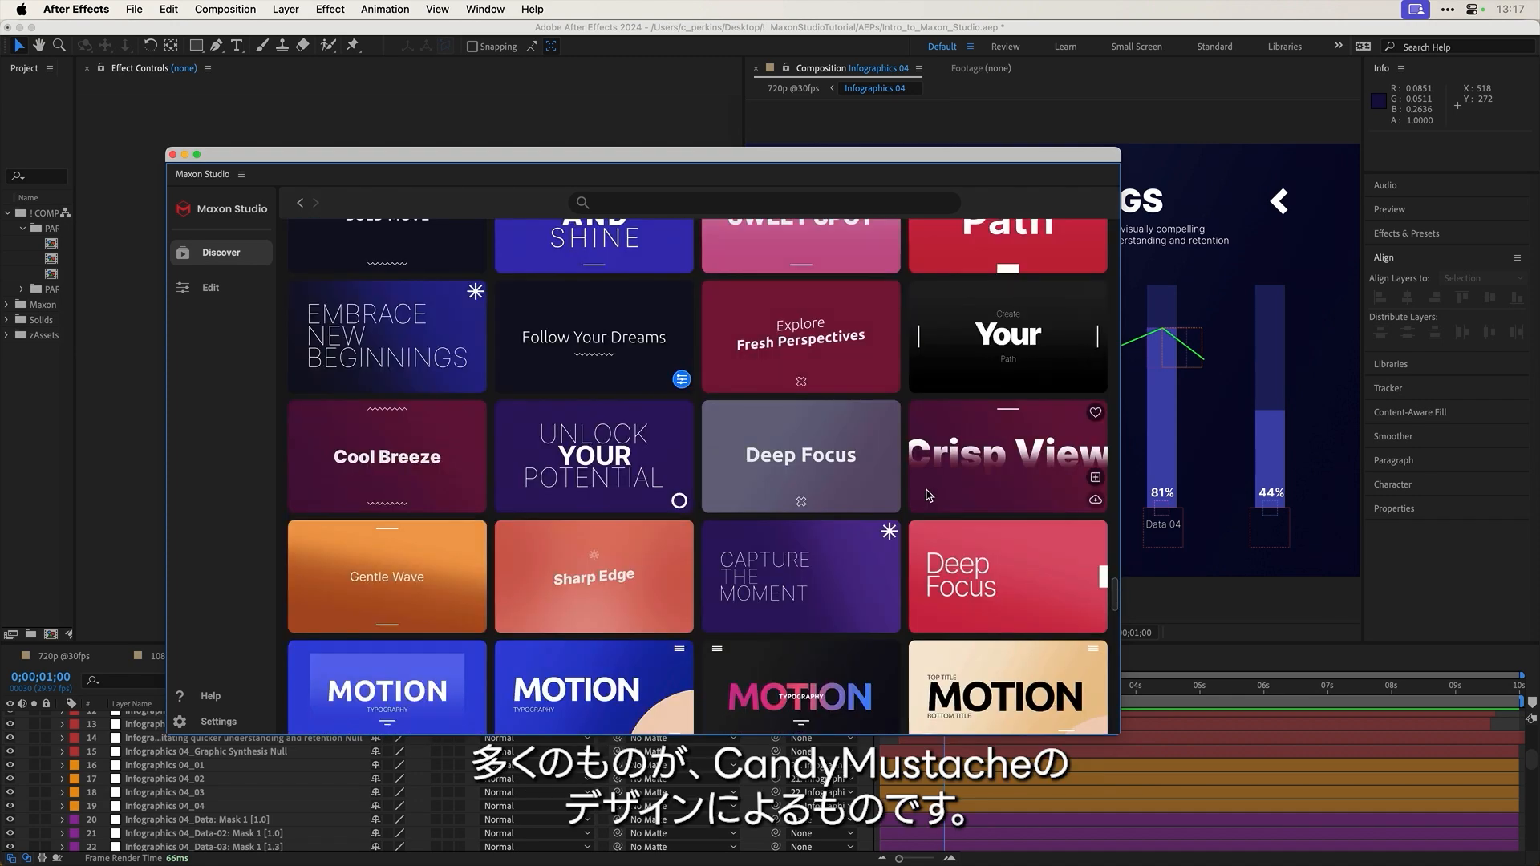
{"action": "scroll", "coordinate": [927, 495], "scroll_direction": "up", "scroll_amount": 10}
{"action": "scroll", "coordinate": [996, 463], "scroll_direction": "up", "scroll_amount": 15}
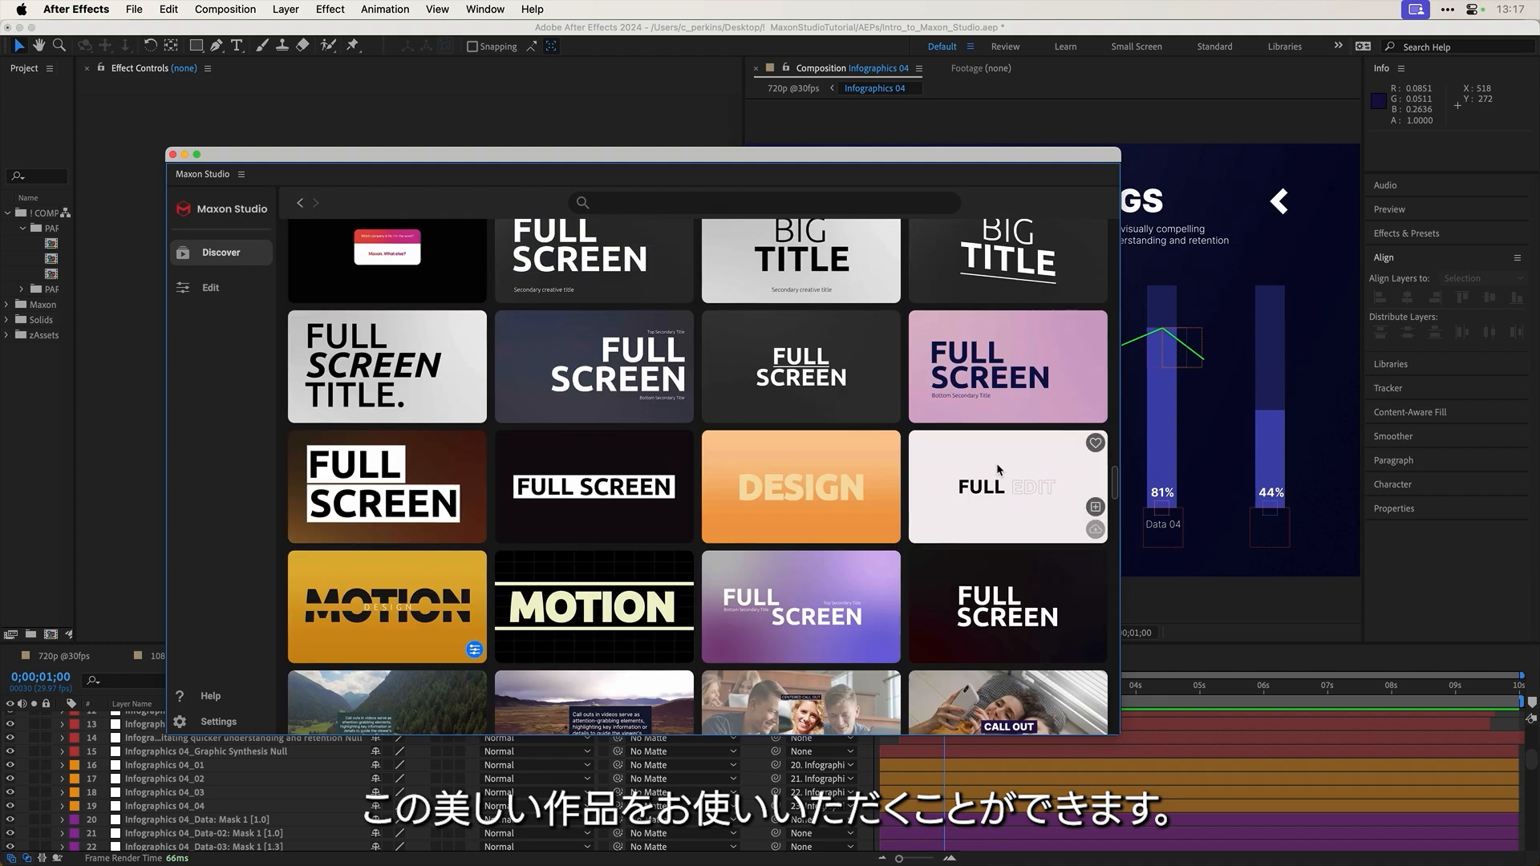
{"action": "scroll", "coordinate": [996, 468], "scroll_direction": "up", "scroll_amount": 15}
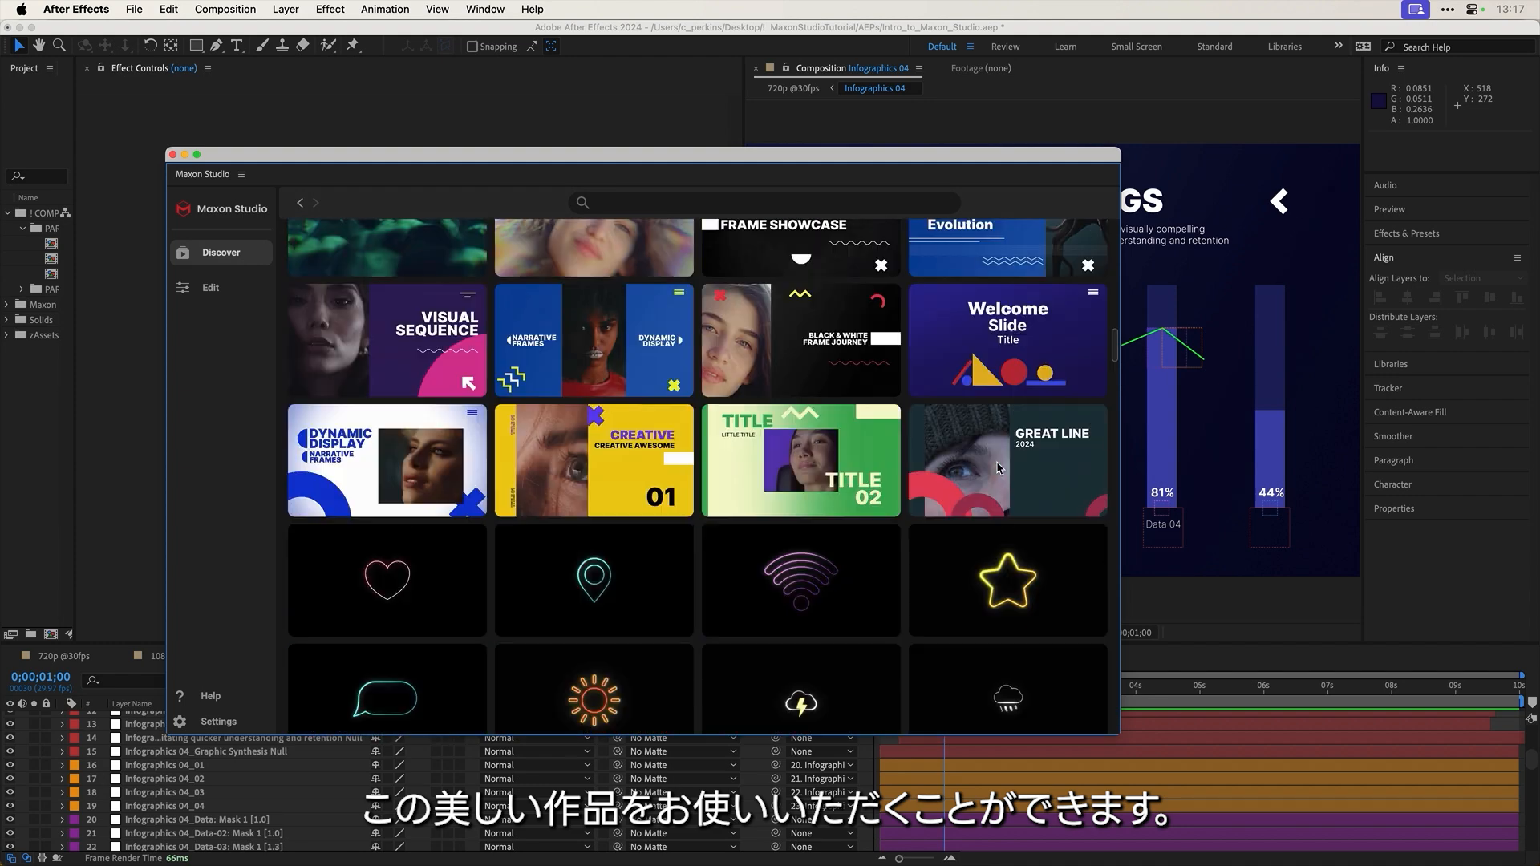
{"action": "scroll", "coordinate": [999, 467], "scroll_direction": "up", "scroll_amount": 5}
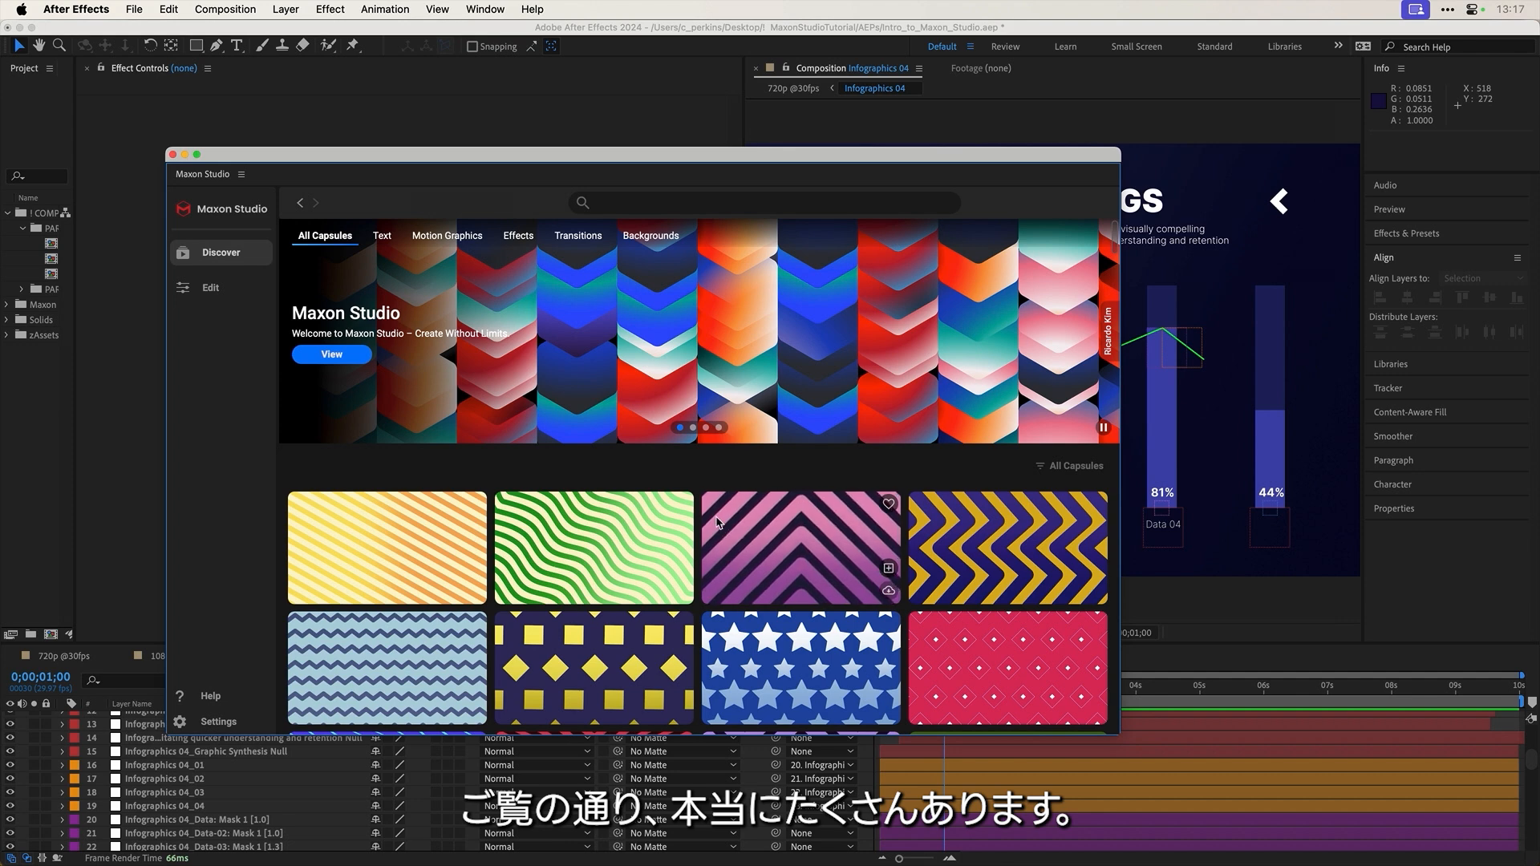
Step: Show the Text capsules category after glancing at Motion Graphics, then shift the window right
{"action": "left_click", "coordinate": [382, 236]}
{"action": "left_click", "coordinate": [445, 237]}
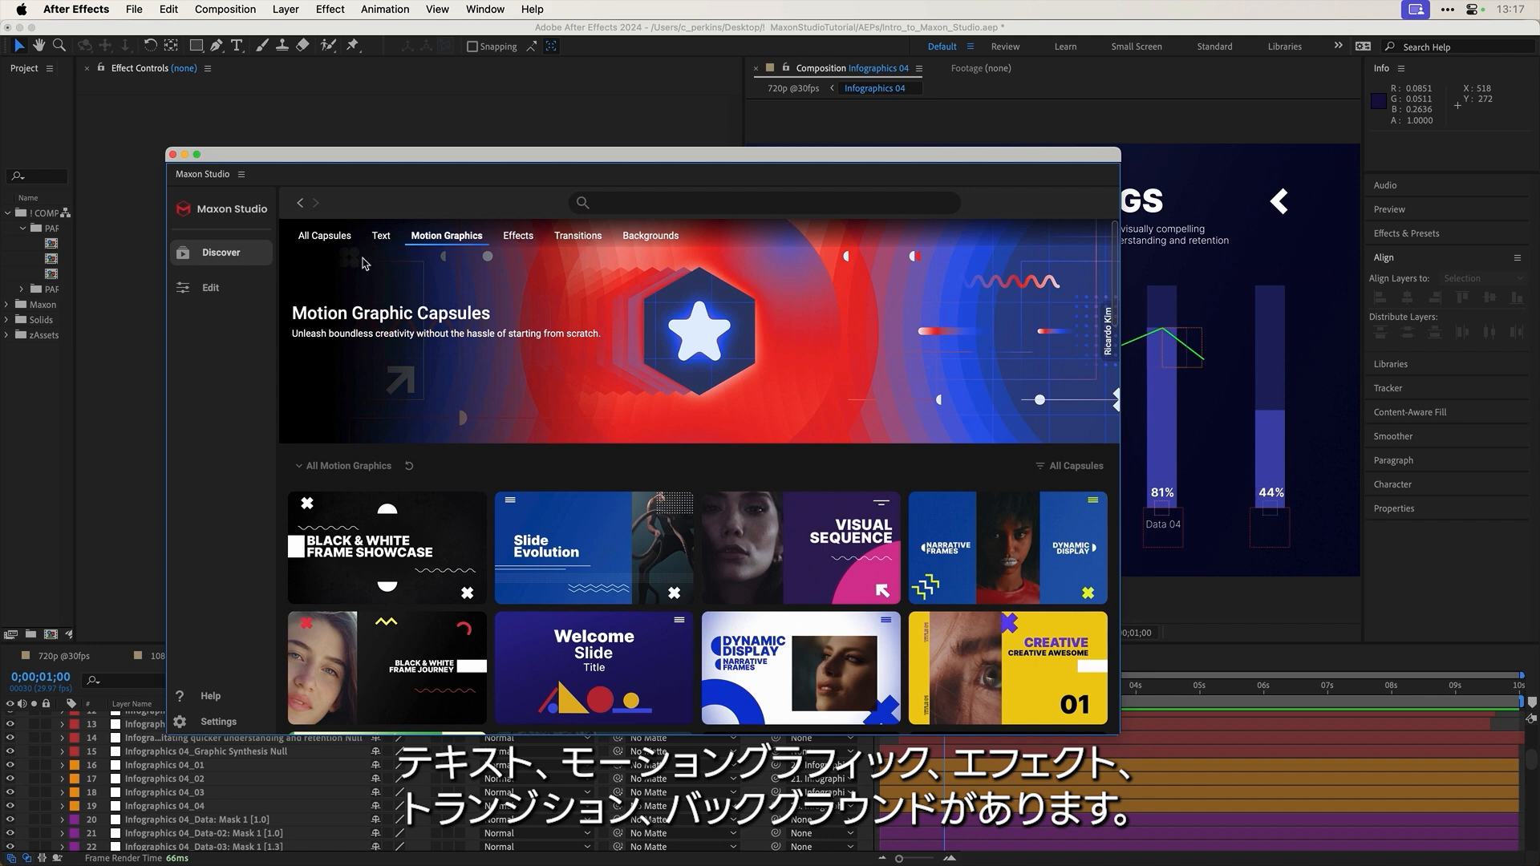
{"action": "left_click", "coordinate": [383, 239]}
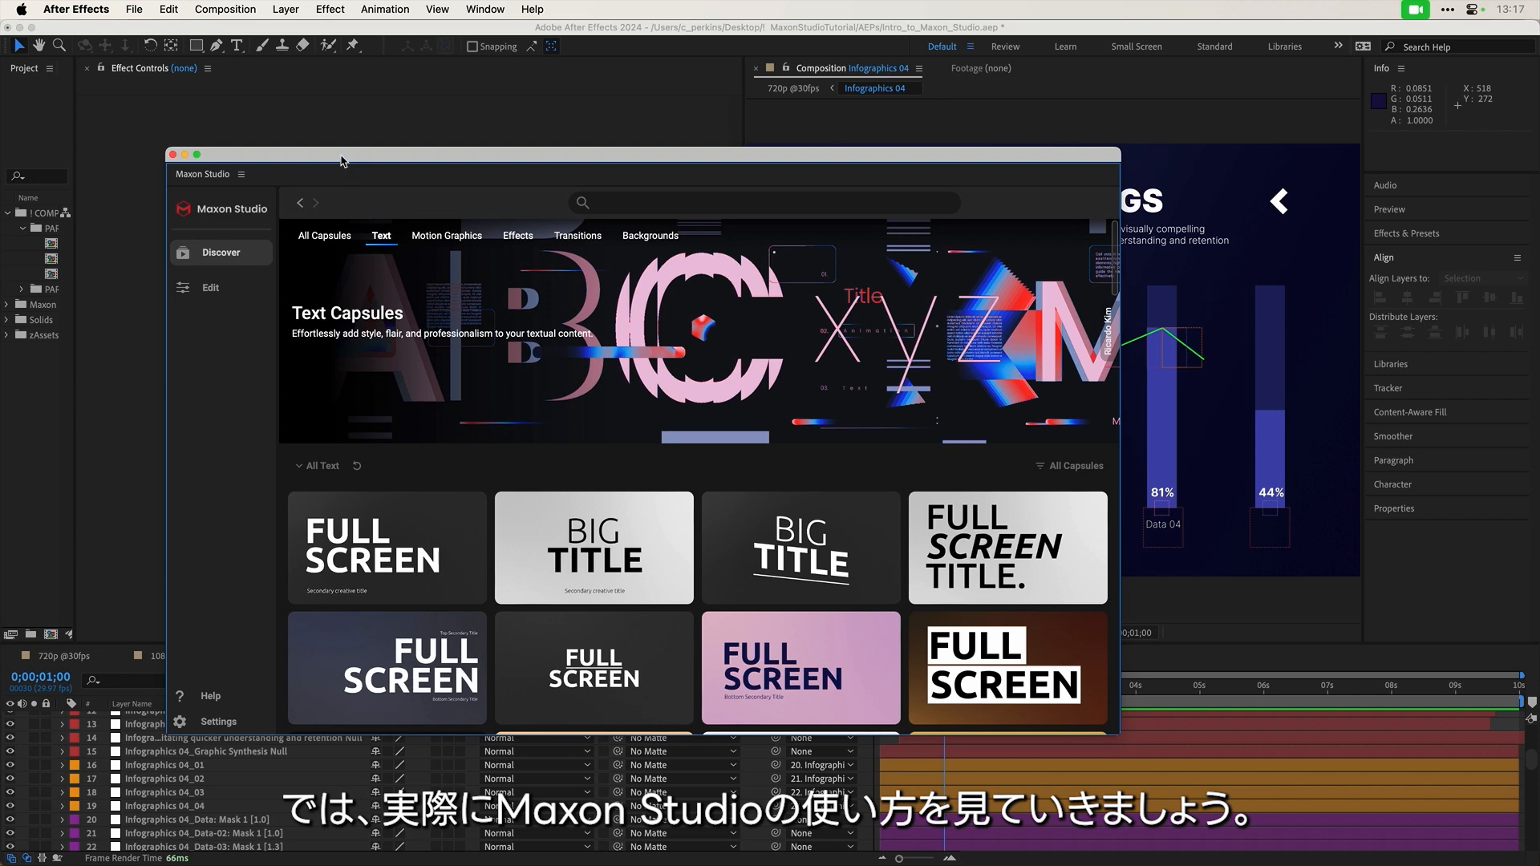
{"action": "left_click_drag", "start_coordinate": [341, 161], "coordinate": [603, 170]}
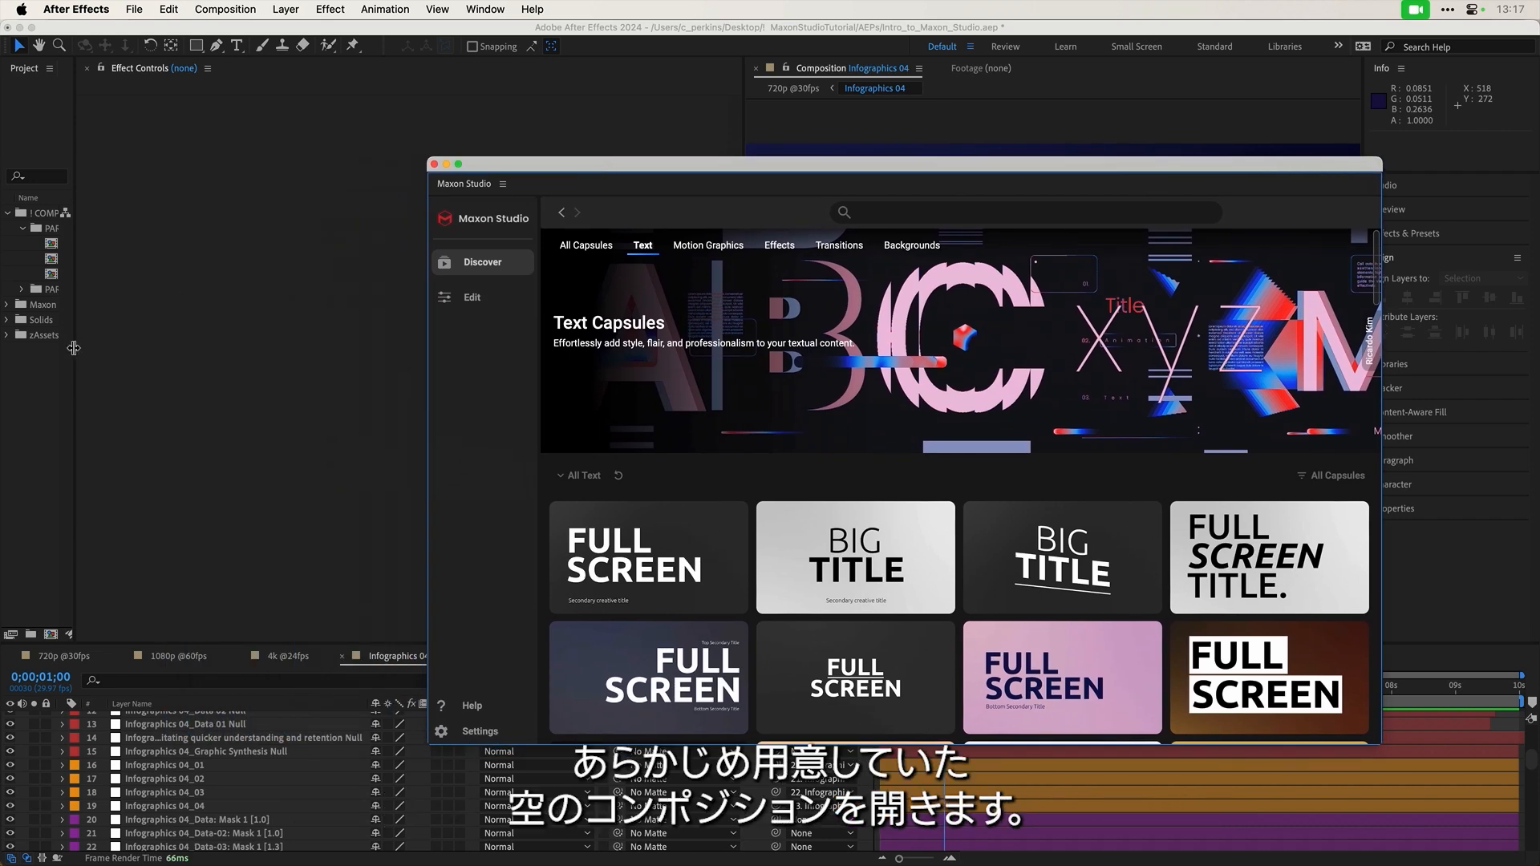
Step: Open 01a_Text_START from the PART II – Categories folder in a widened Project panel
{"action": "left_click_drag", "start_coordinate": [73, 347], "coordinate": [257, 354]}
{"action": "left_click", "coordinate": [24, 229]}
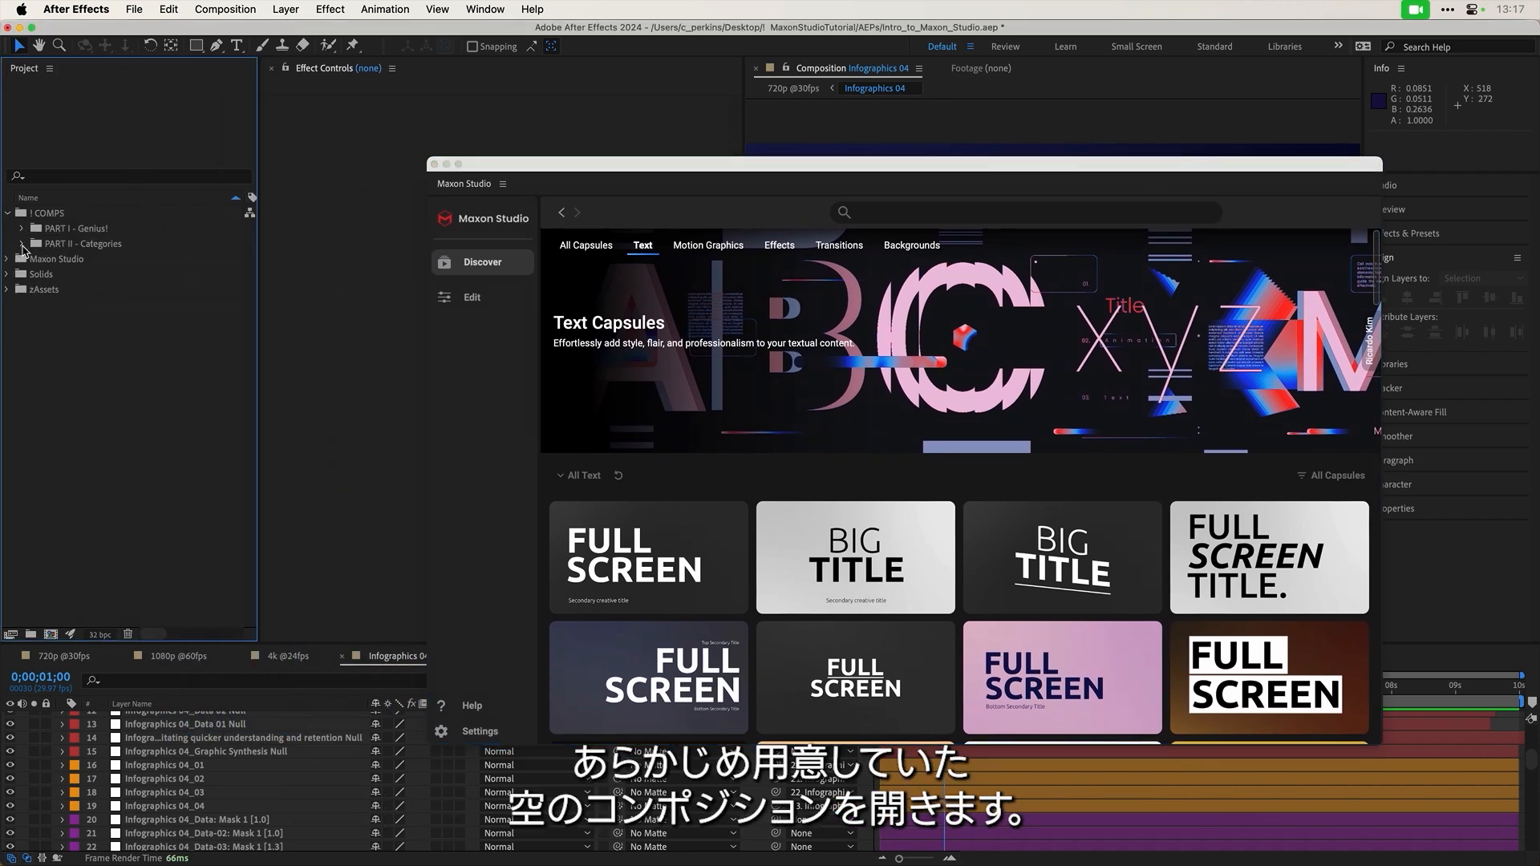
{"action": "left_click", "coordinate": [22, 244]}
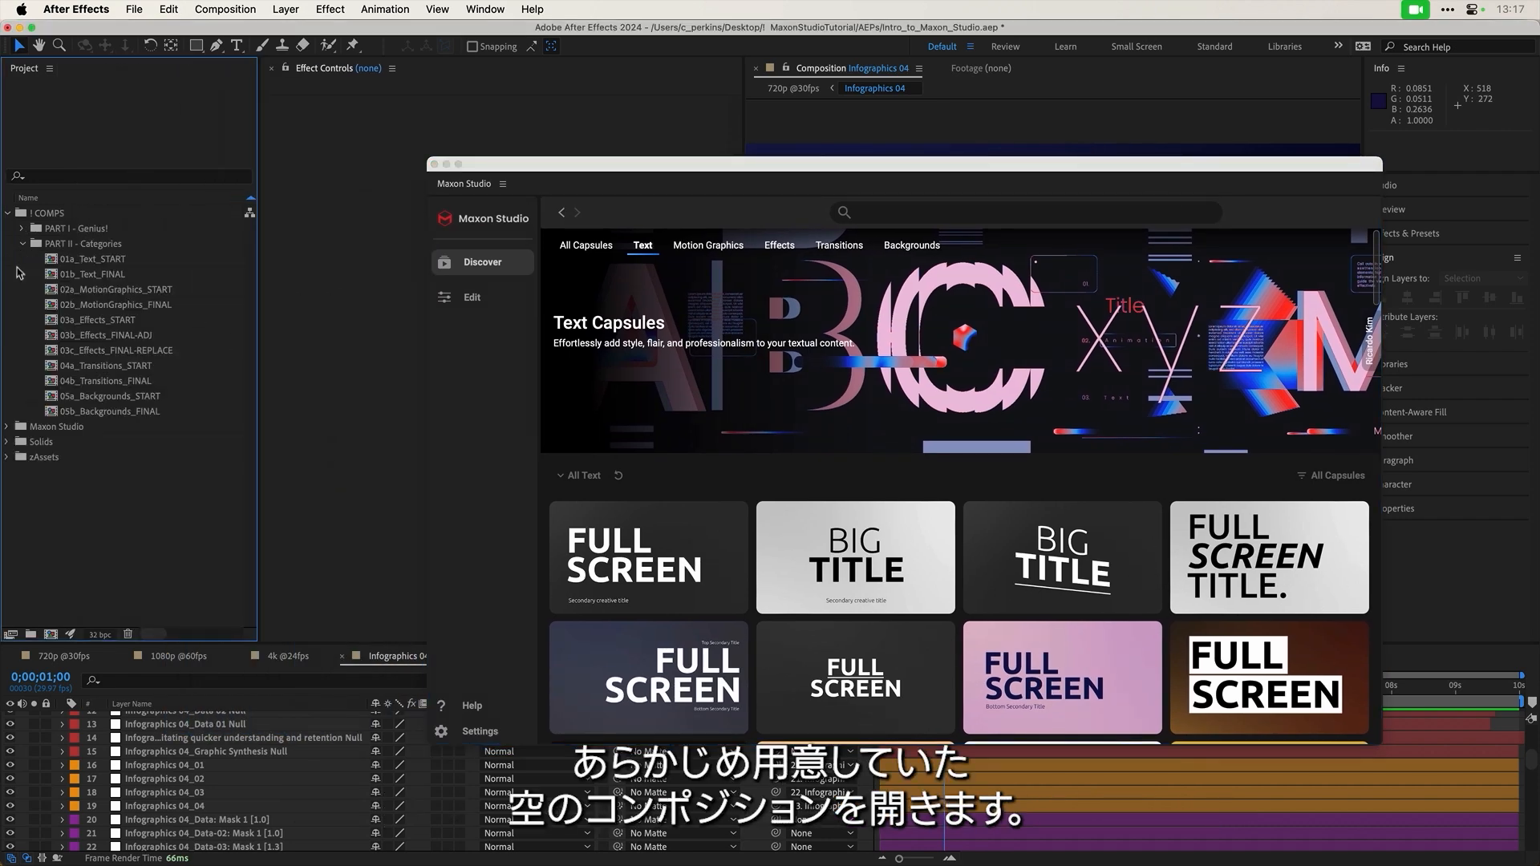
{"action": "double_click", "coordinate": [58, 260]}
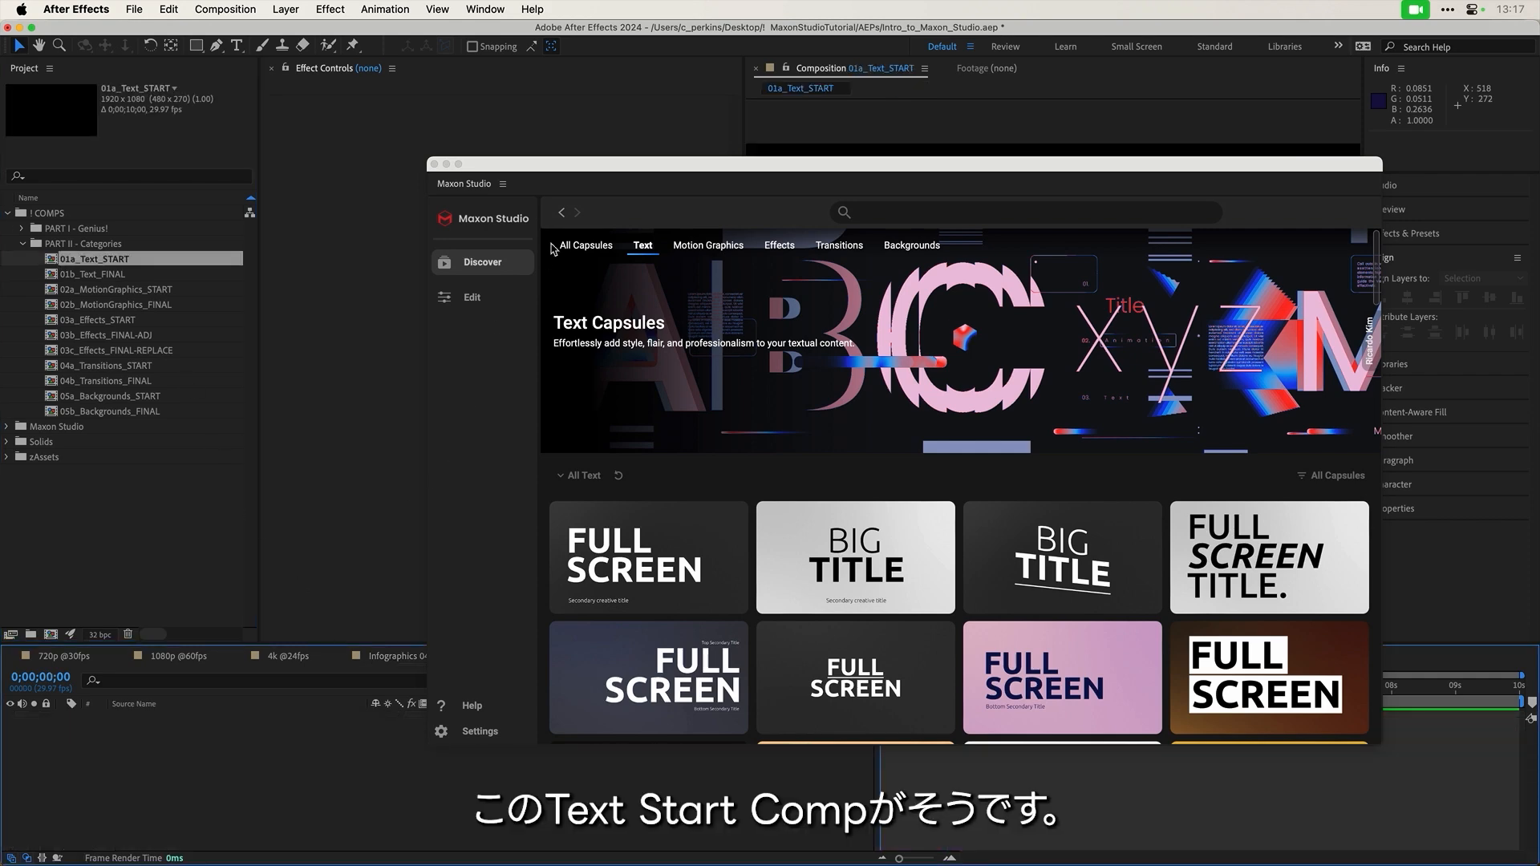
Step: Close the other timeline tabs with Close Other Panels in Group, keeping Maxon Studio on screen
{"action": "left_click_drag", "start_coordinate": [609, 168], "coordinate": [790, 141]}
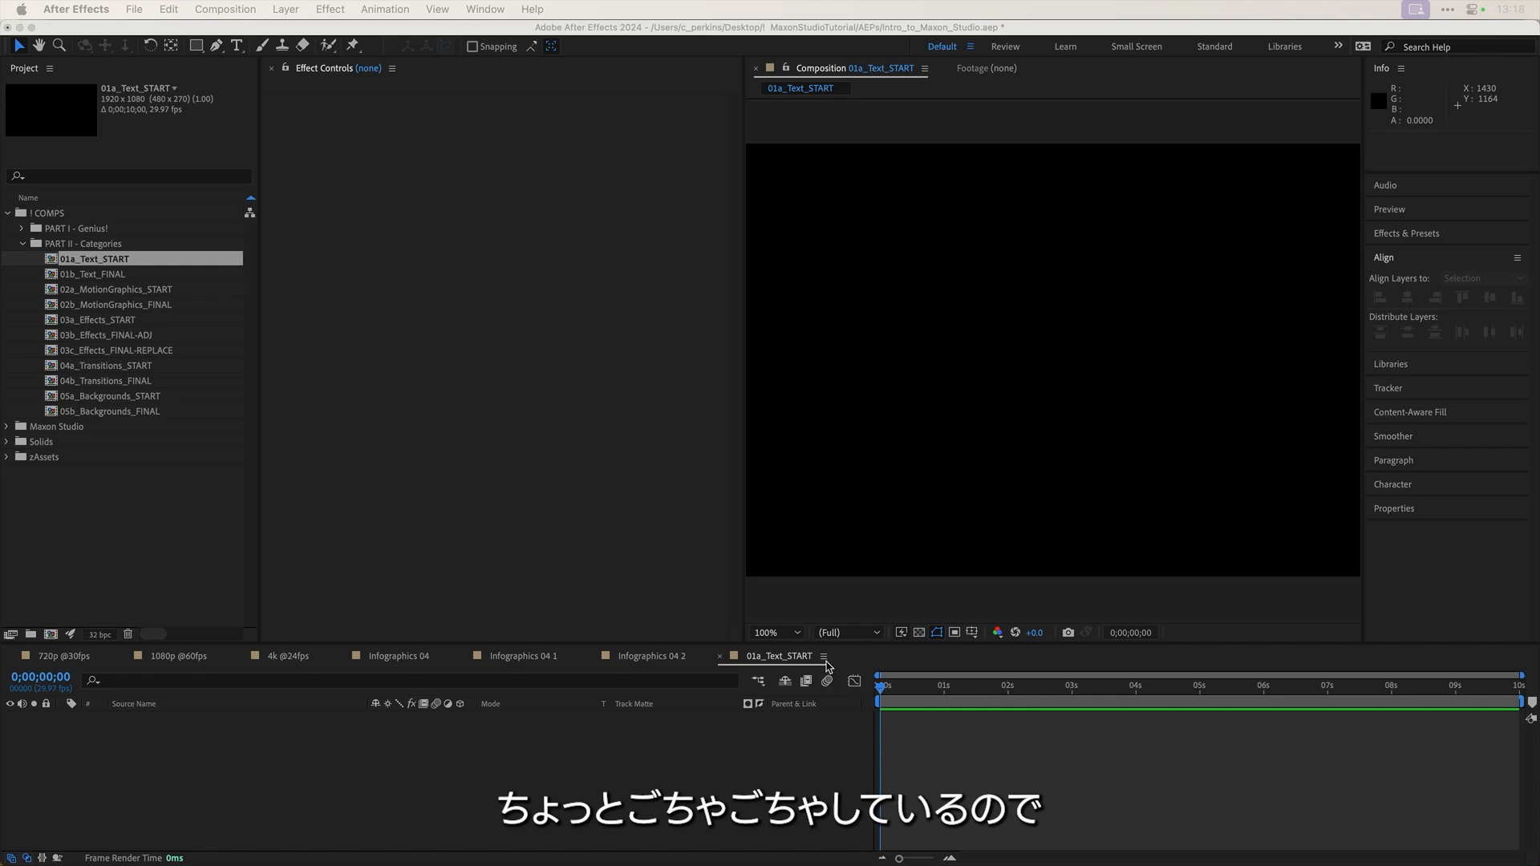
{"action": "left_click", "coordinate": [825, 659]}
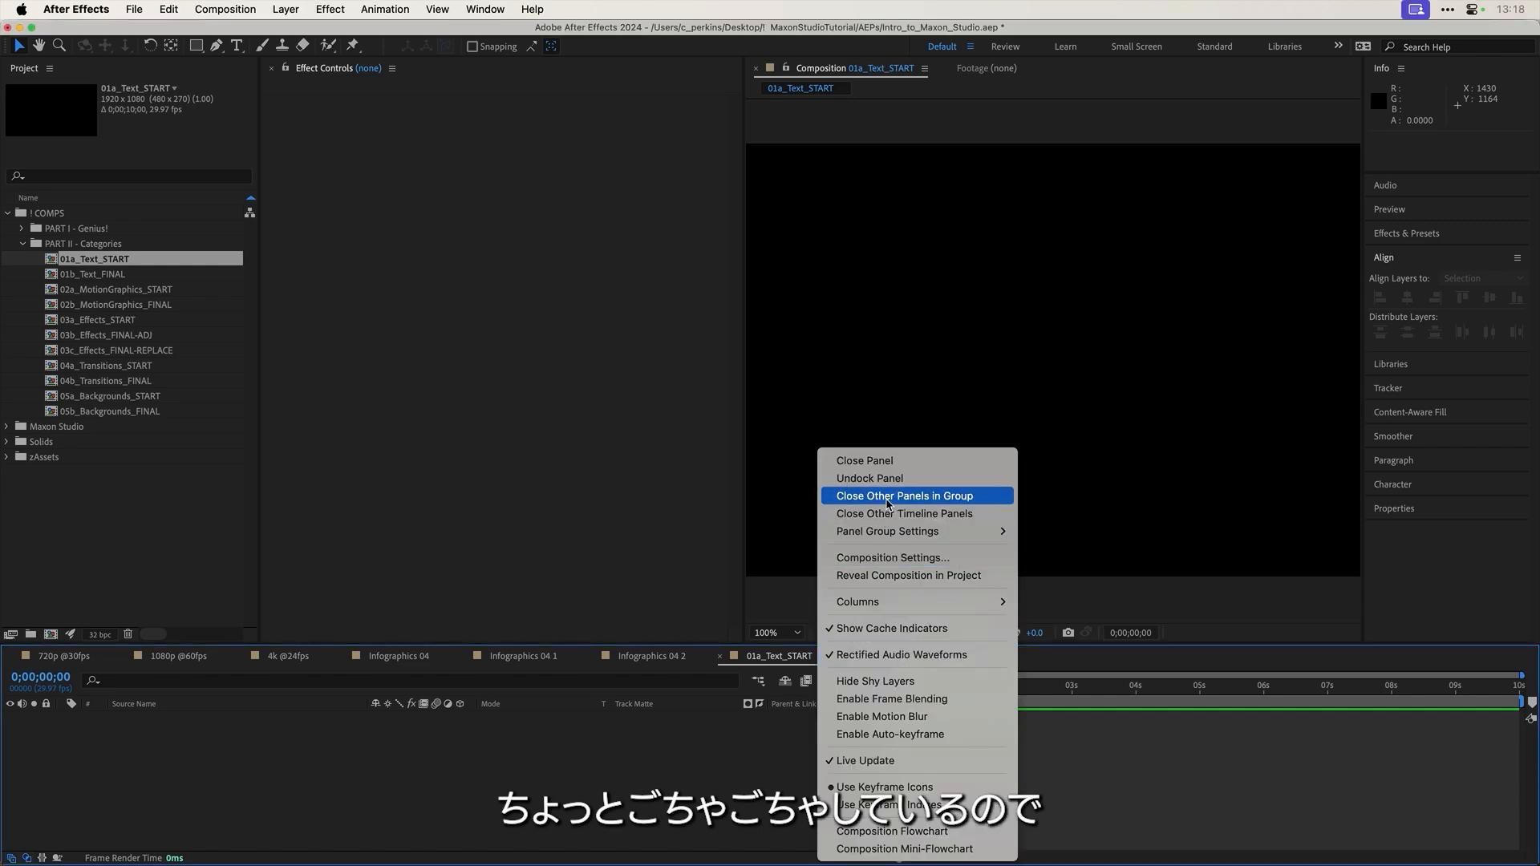
{"action": "left_click", "coordinate": [889, 498]}
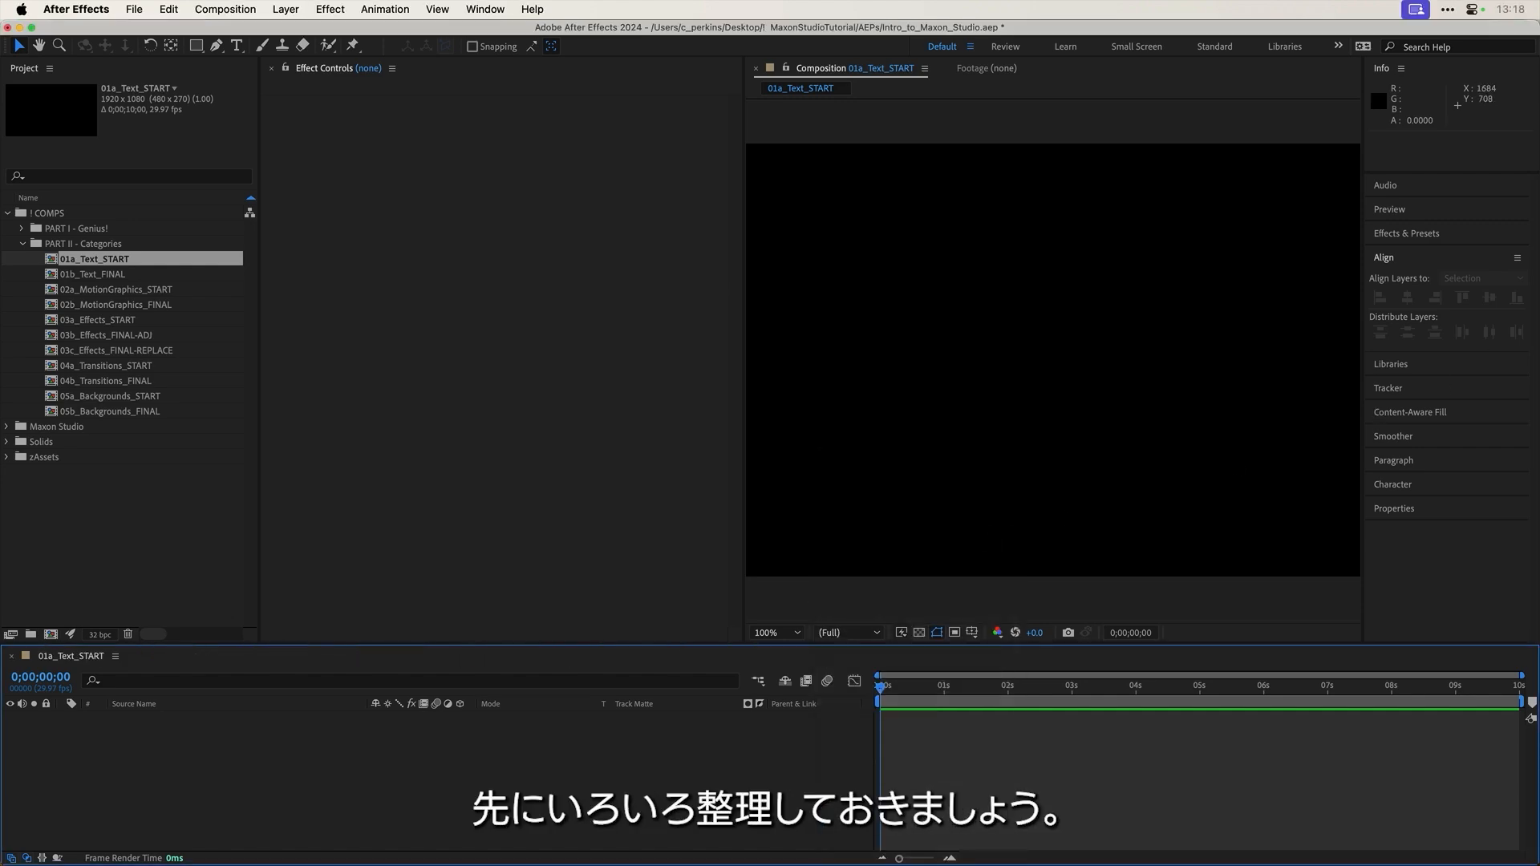
{"action": "left_click_drag", "start_coordinate": [1539, 225], "coordinate": [490, 195]}
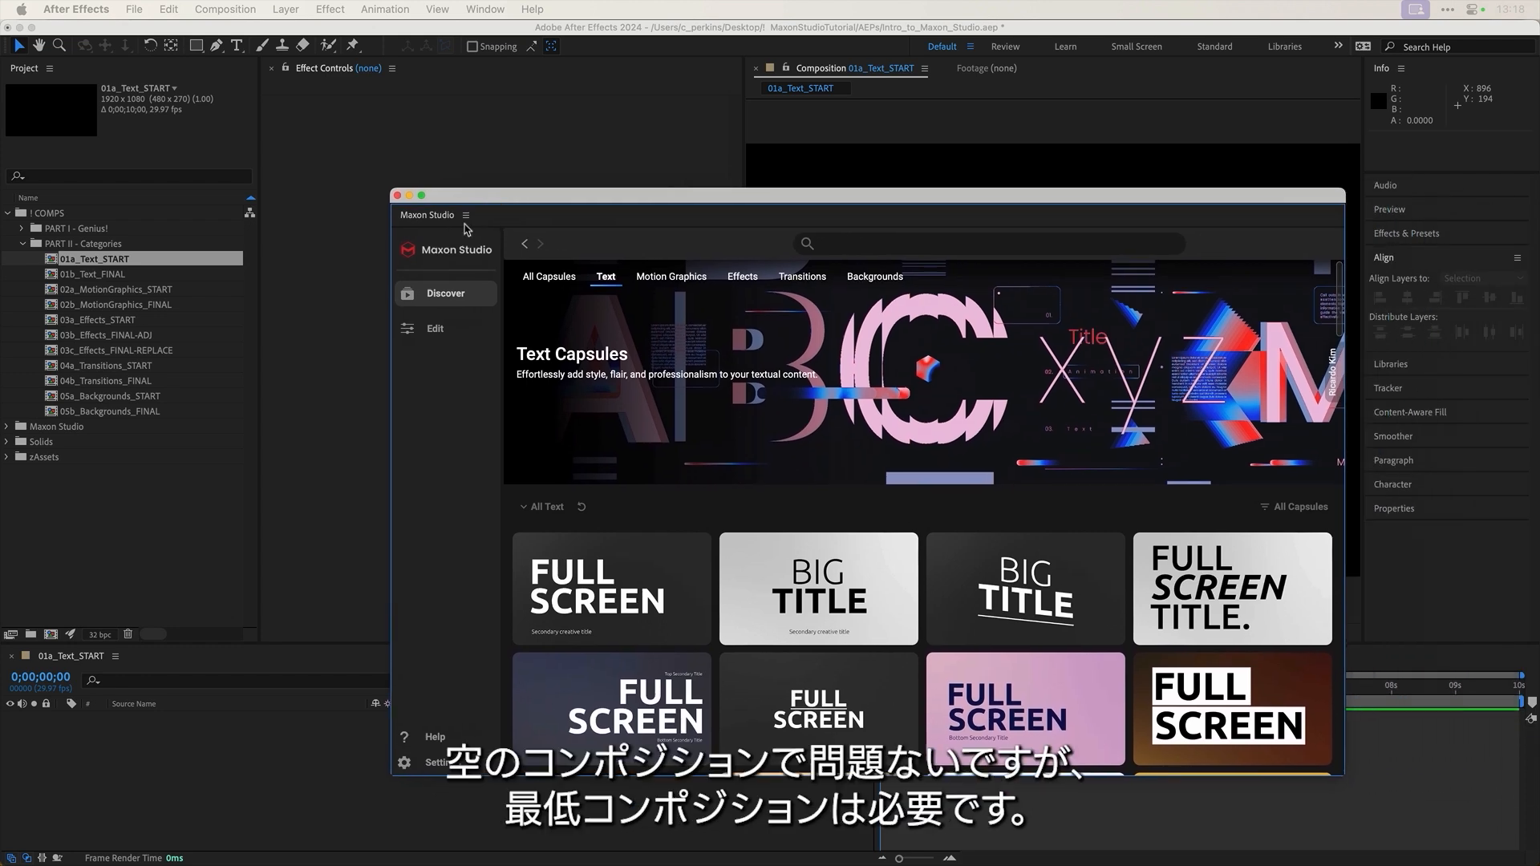
{"action": "left_click", "coordinate": [145, 754]}
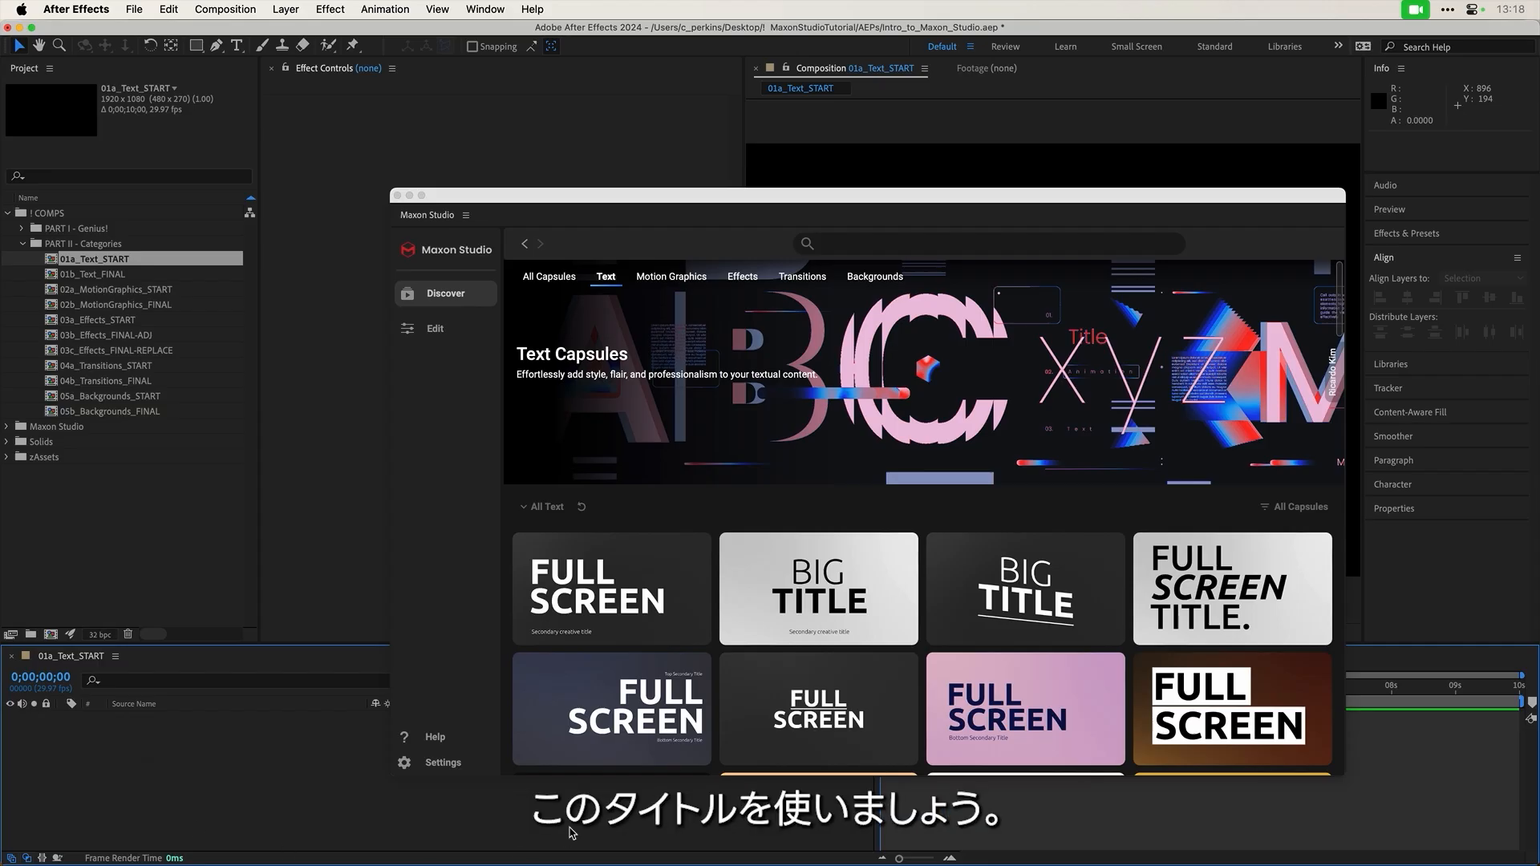
{"action": "scroll", "coordinate": [857, 583], "scroll_direction": "down", "scroll_amount": 5}
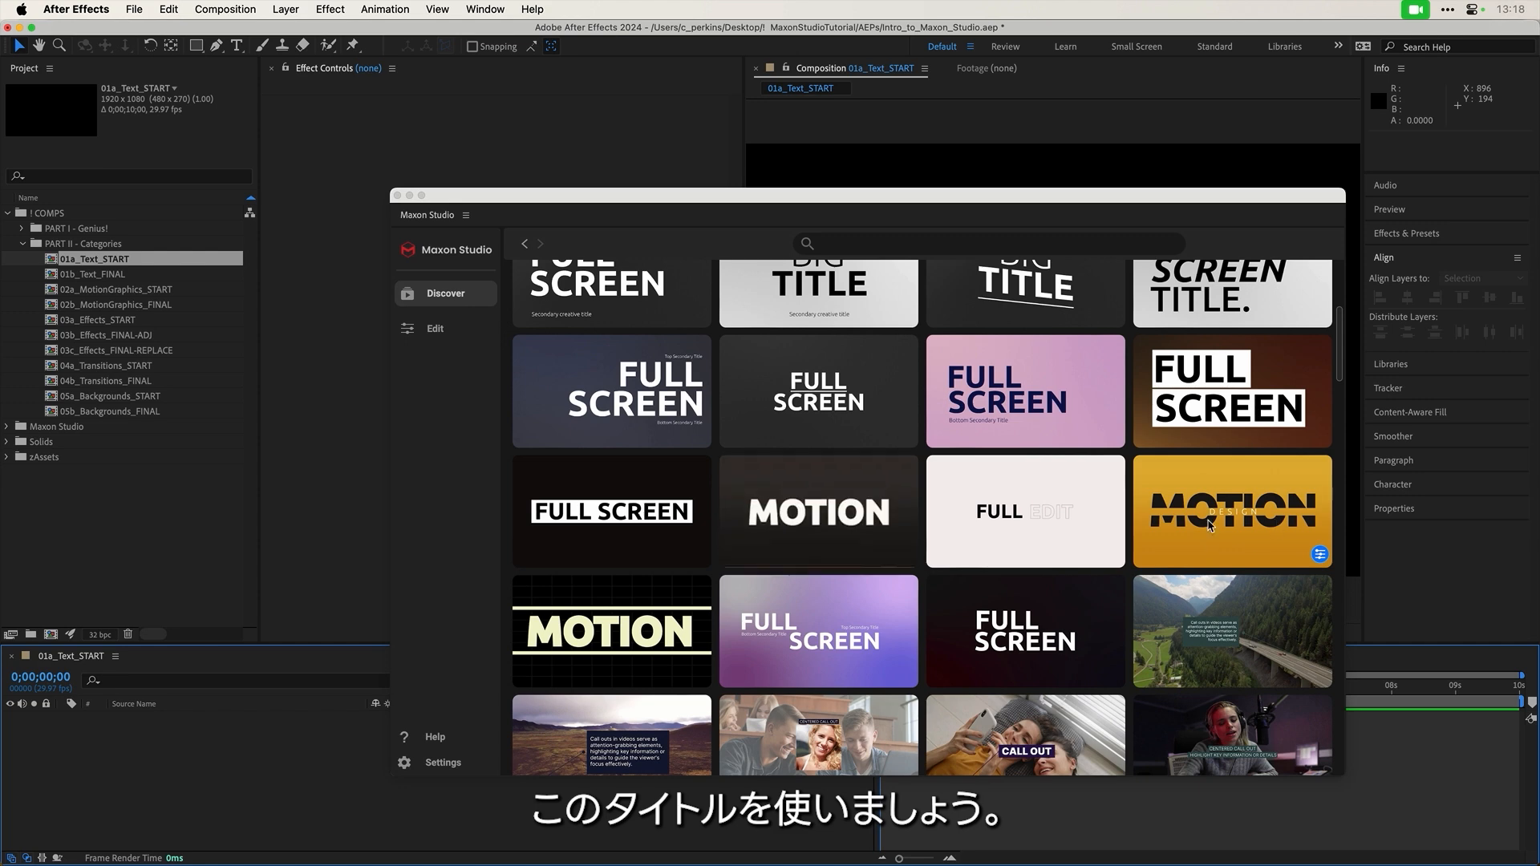
{"action": "left_click", "coordinate": [1227, 522]}
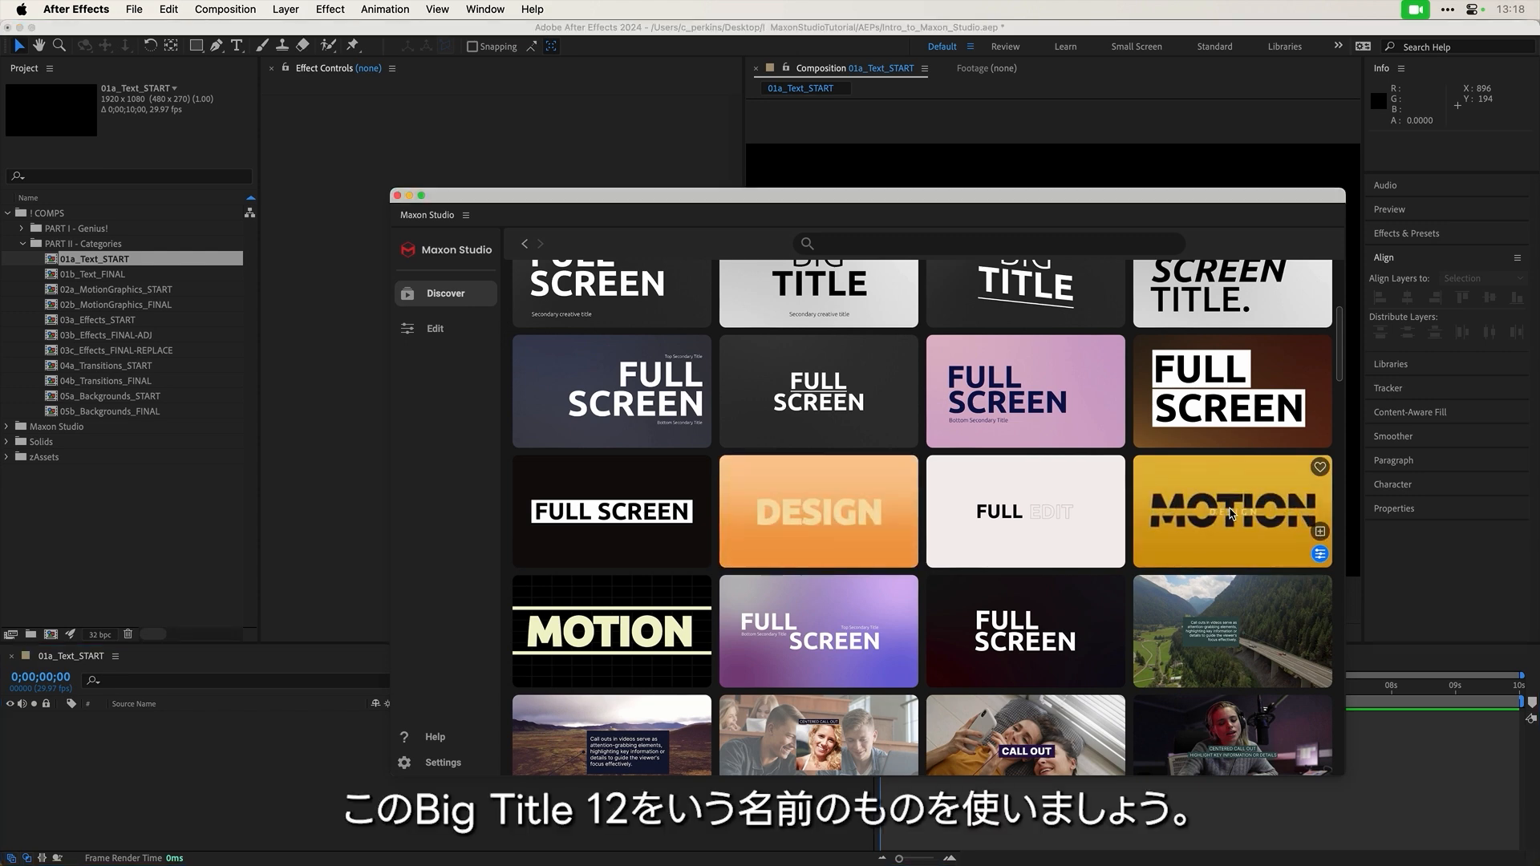
Step: Add the MOTION title capsule, dock Maxon Studio beside Effect Controls, and scrub to preview
{"action": "left_click", "coordinate": [1321, 533]}
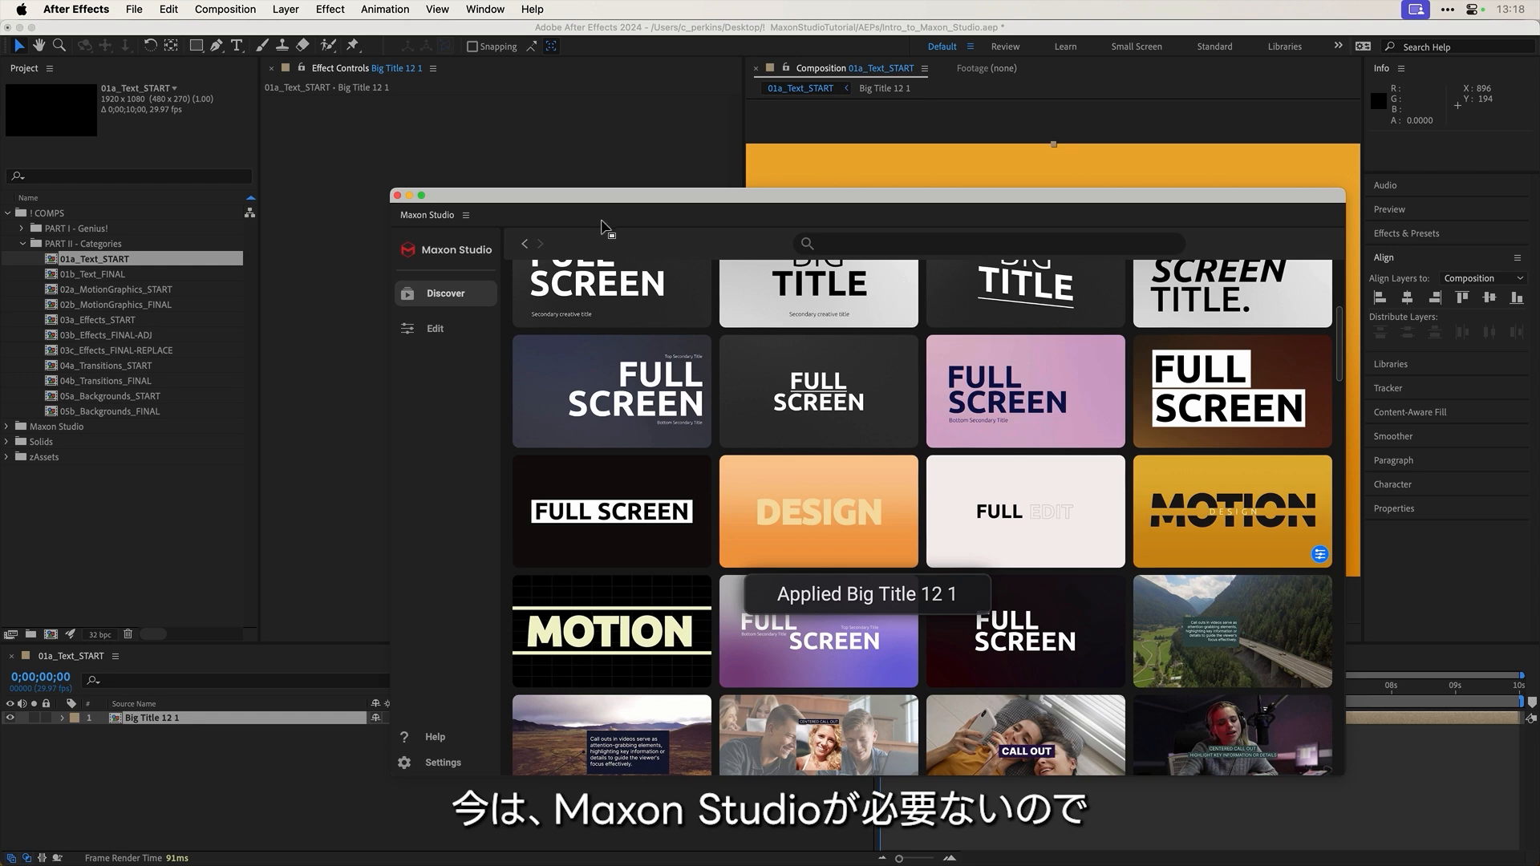
{"action": "mouse_move", "coordinate": [590, 203]}
{"action": "left_mouse_down"}
{"action": "mouse_move", "coordinate": [519, 176]}
{"action": "mouse_move", "coordinate": [566, 214]}
{"action": "left_mouse_up"}
{"action": "left_click_drag", "start_coordinate": [389, 227], "coordinate": [344, 207]}
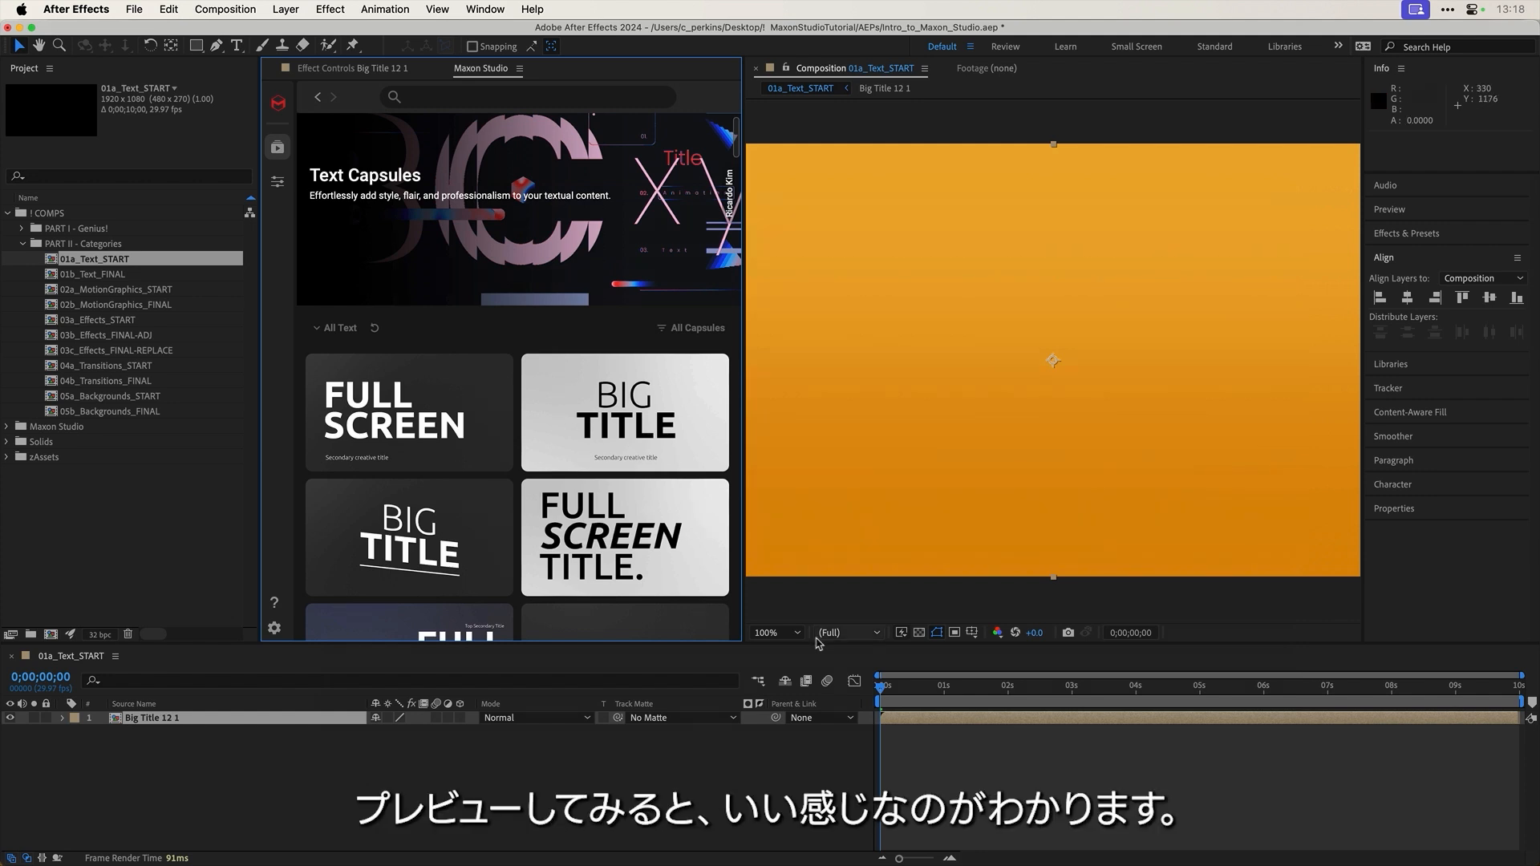
{"action": "left_click_drag", "start_coordinate": [896, 691], "coordinate": [1101, 687]}
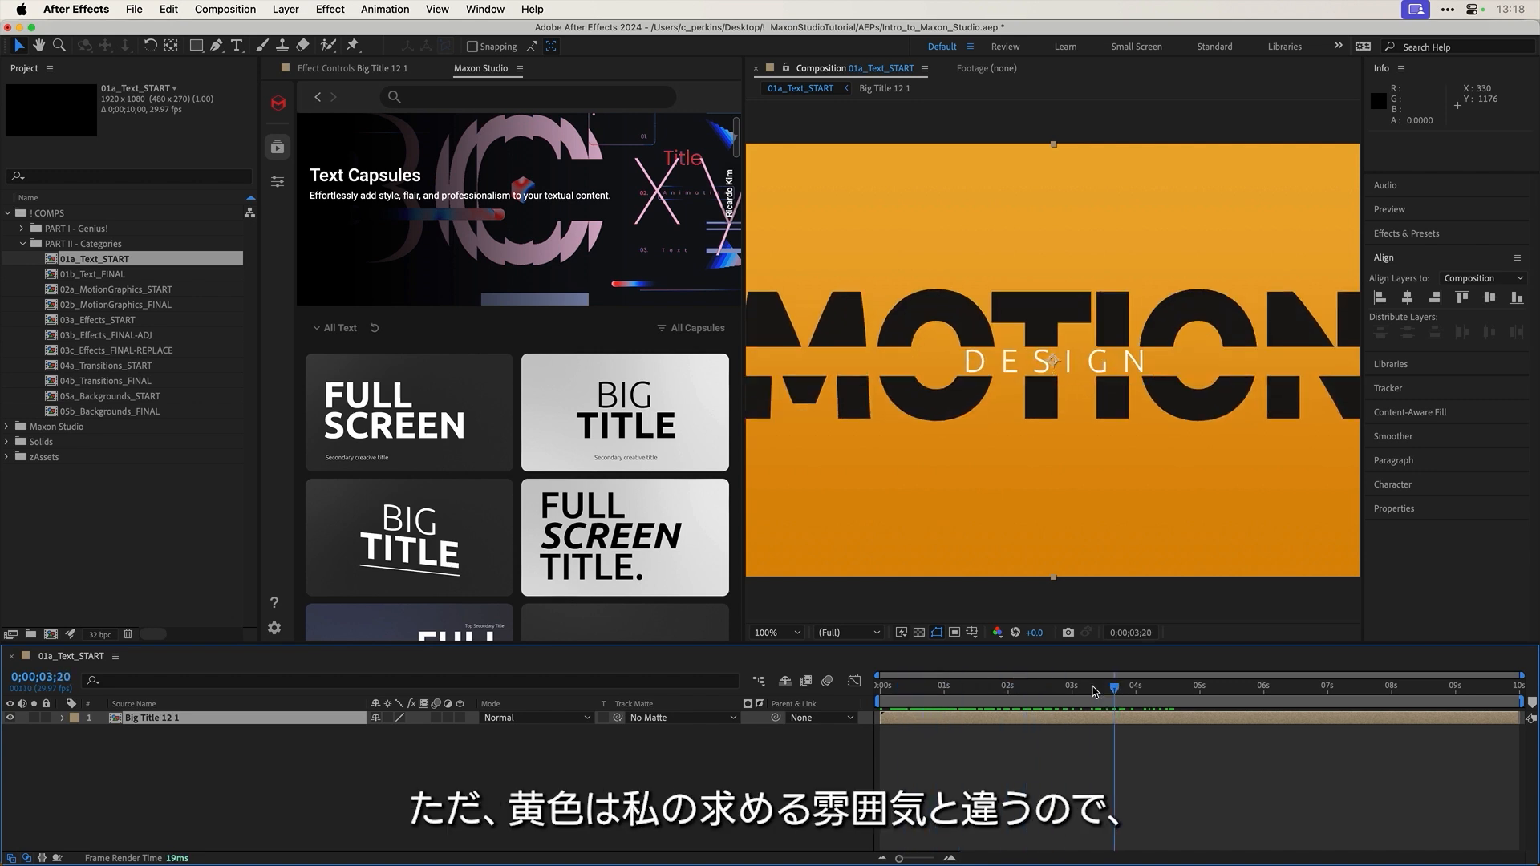
Step: Return to 0;00;01;07 and widen Maxon Studio by narrowing the project list
{"action": "left_click_drag", "start_coordinate": [976, 695], "coordinate": [959, 690]}
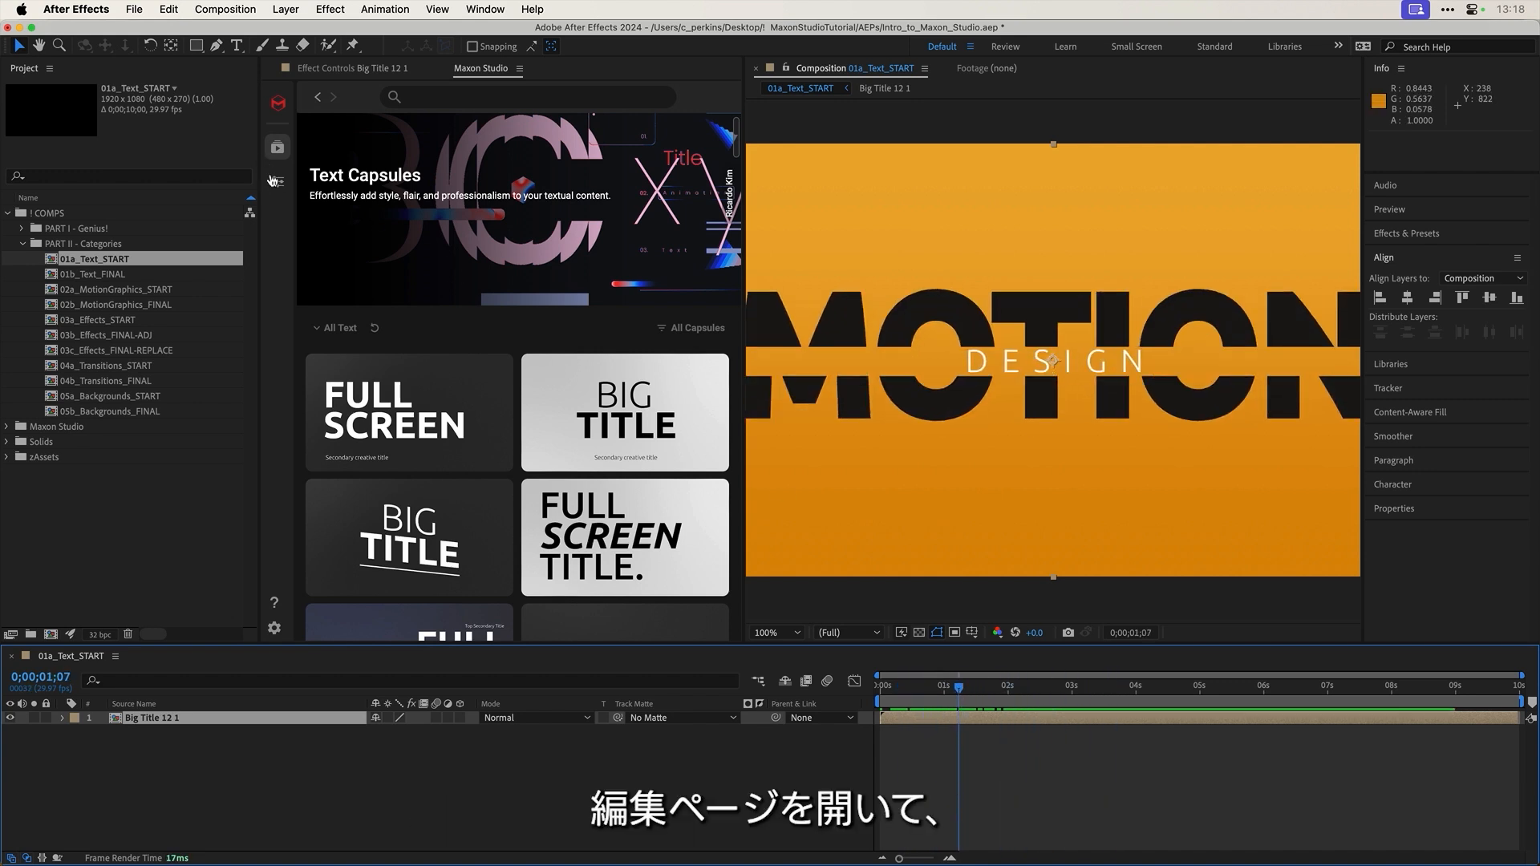
{"action": "left_click", "coordinate": [278, 184]}
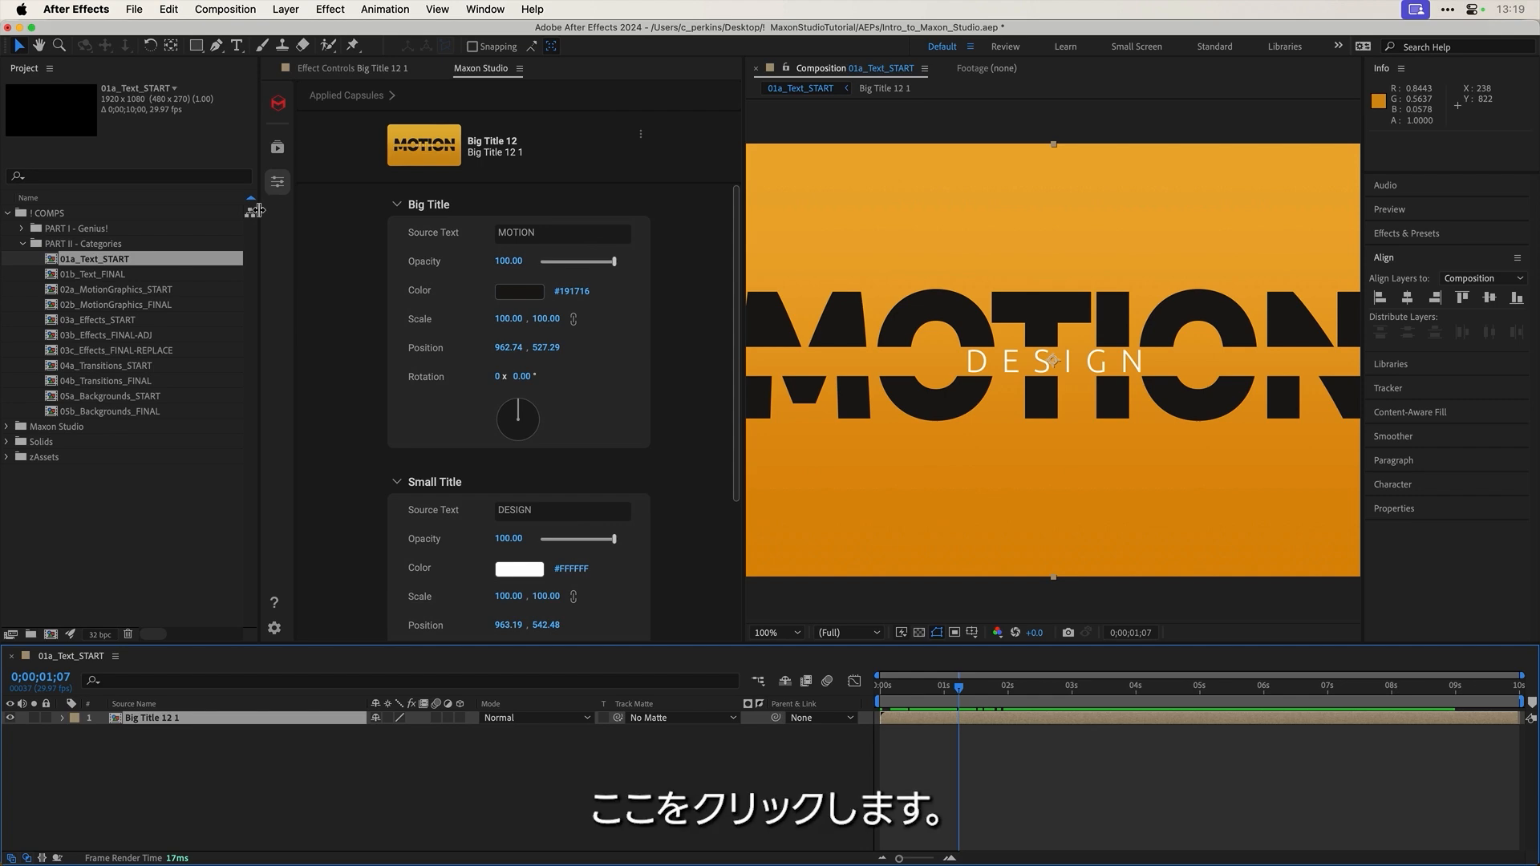
{"action": "left_click_drag", "start_coordinate": [259, 210], "coordinate": [181, 207]}
{"action": "left_click", "coordinate": [198, 148]}
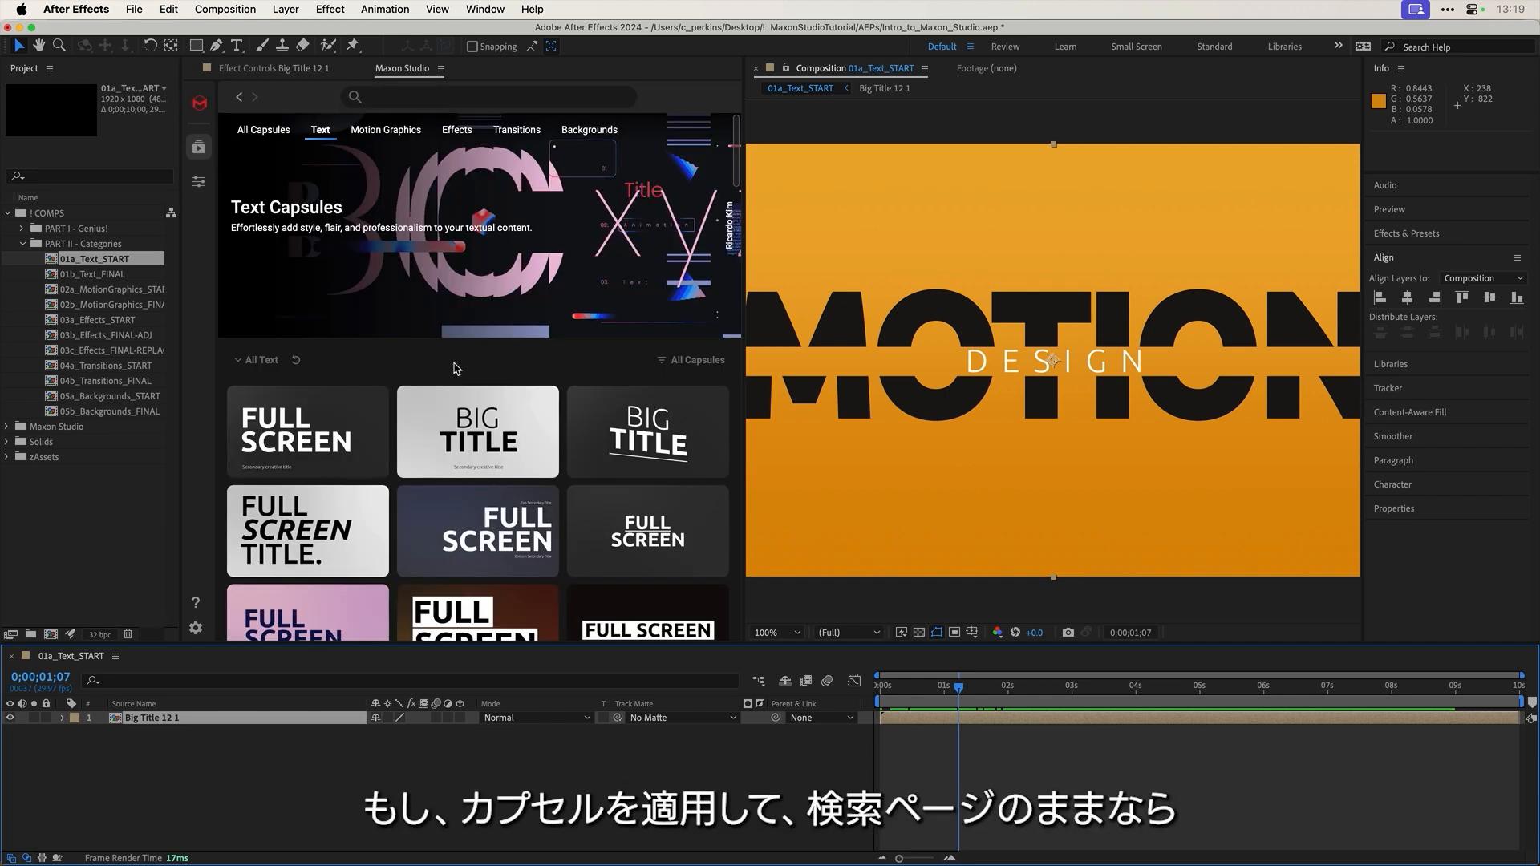
Step: Open the MOTION capsule's edit page showing Big Title 'MOTION' and Small Title 'DESIGN'
{"action": "scroll", "coordinate": [455, 368], "scroll_direction": "down", "scroll_amount": 10}
{"action": "mouse_move", "coordinate": [637, 332]}
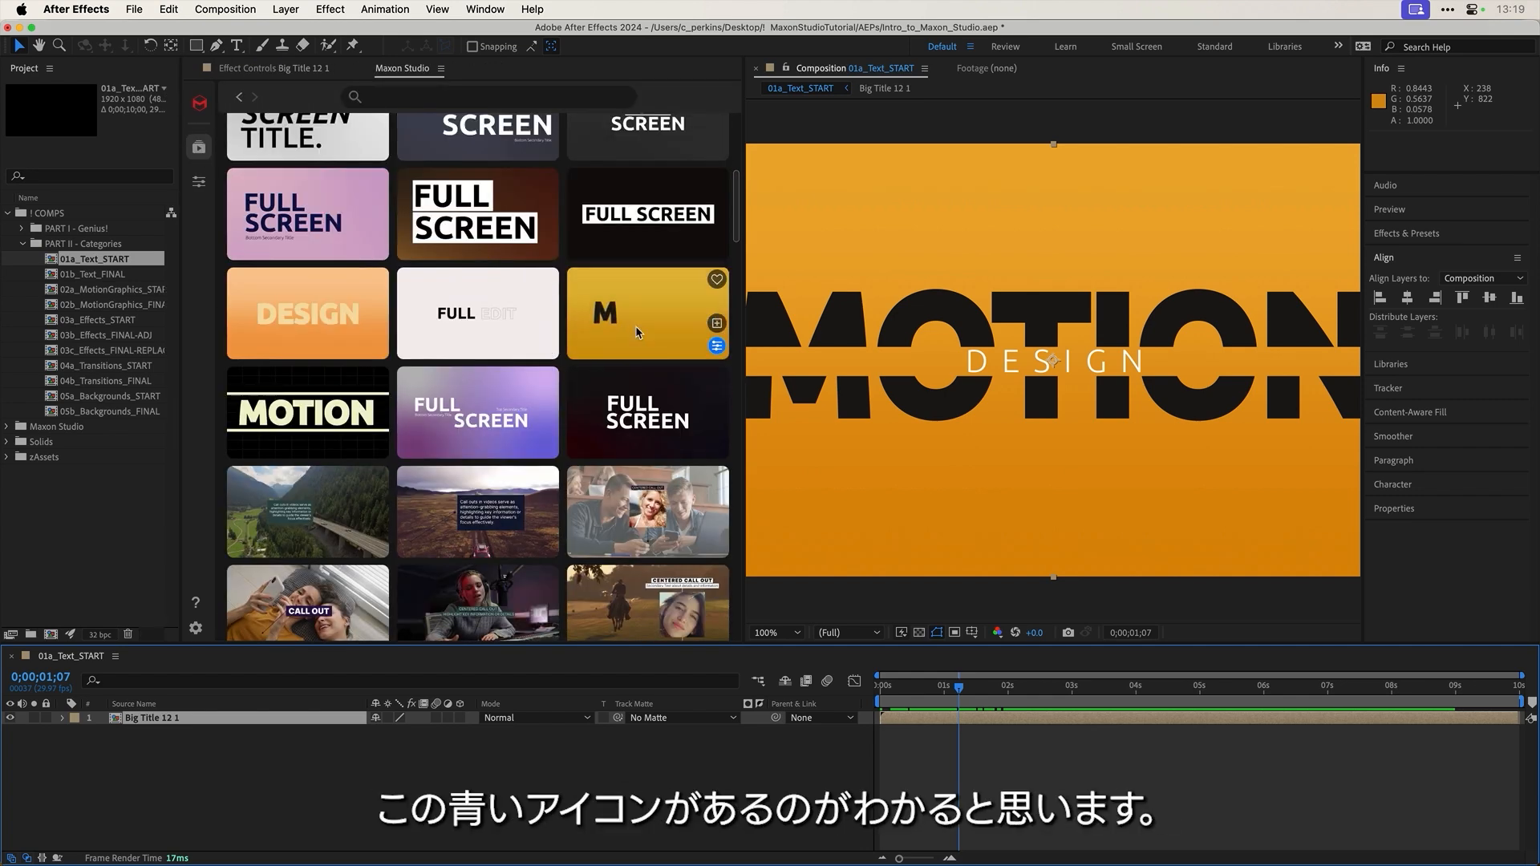
{"action": "left_click", "coordinate": [716, 346]}
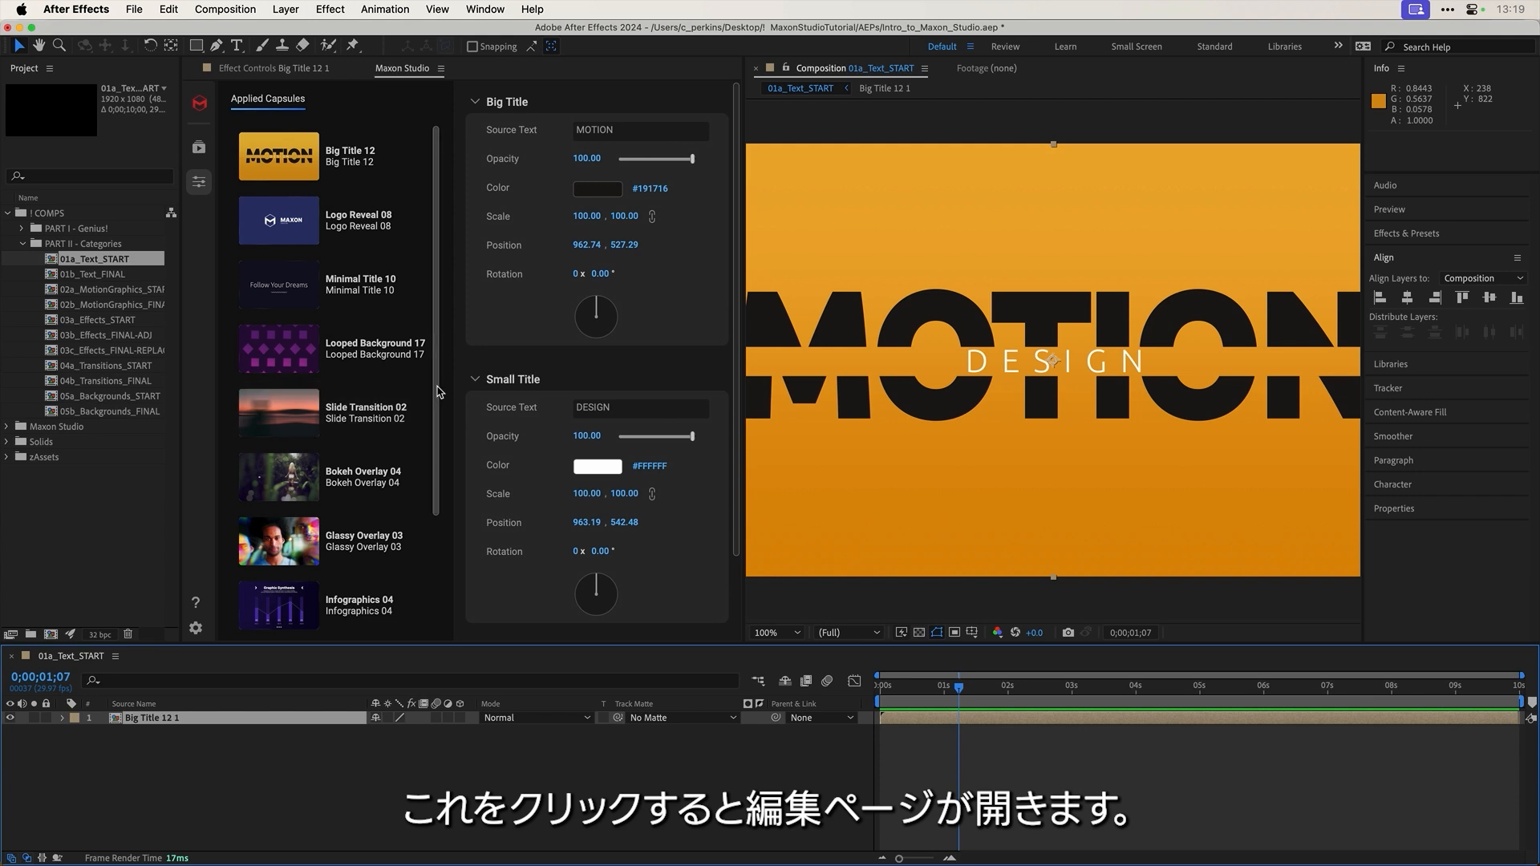
{"action": "scroll", "coordinate": [445, 450], "scroll_direction": "down", "scroll_amount": 5}
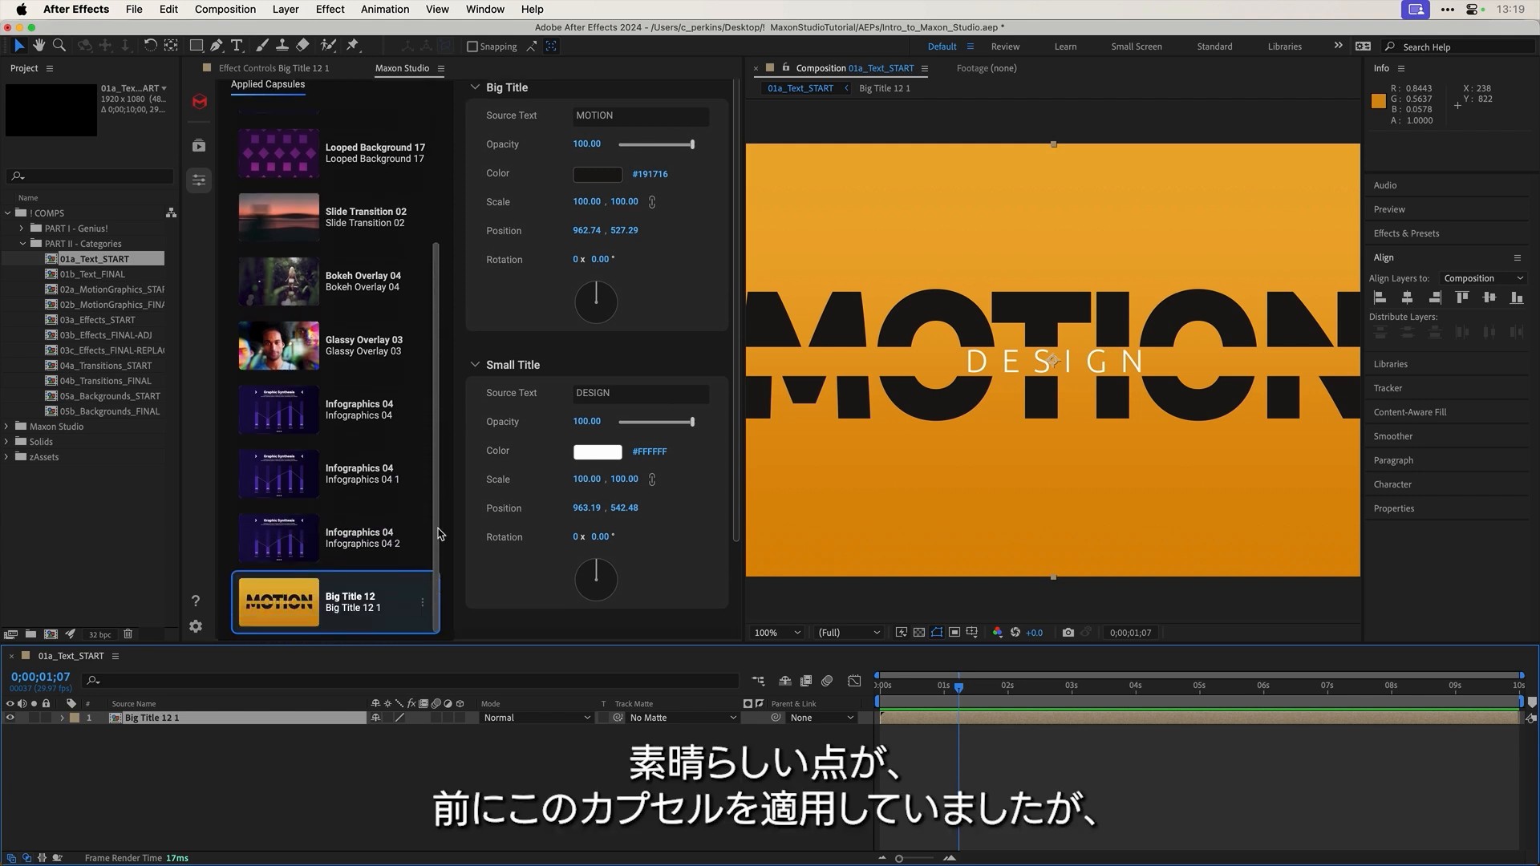
{"action": "scroll", "coordinate": [321, 321], "scroll_direction": "up", "scroll_amount": 6}
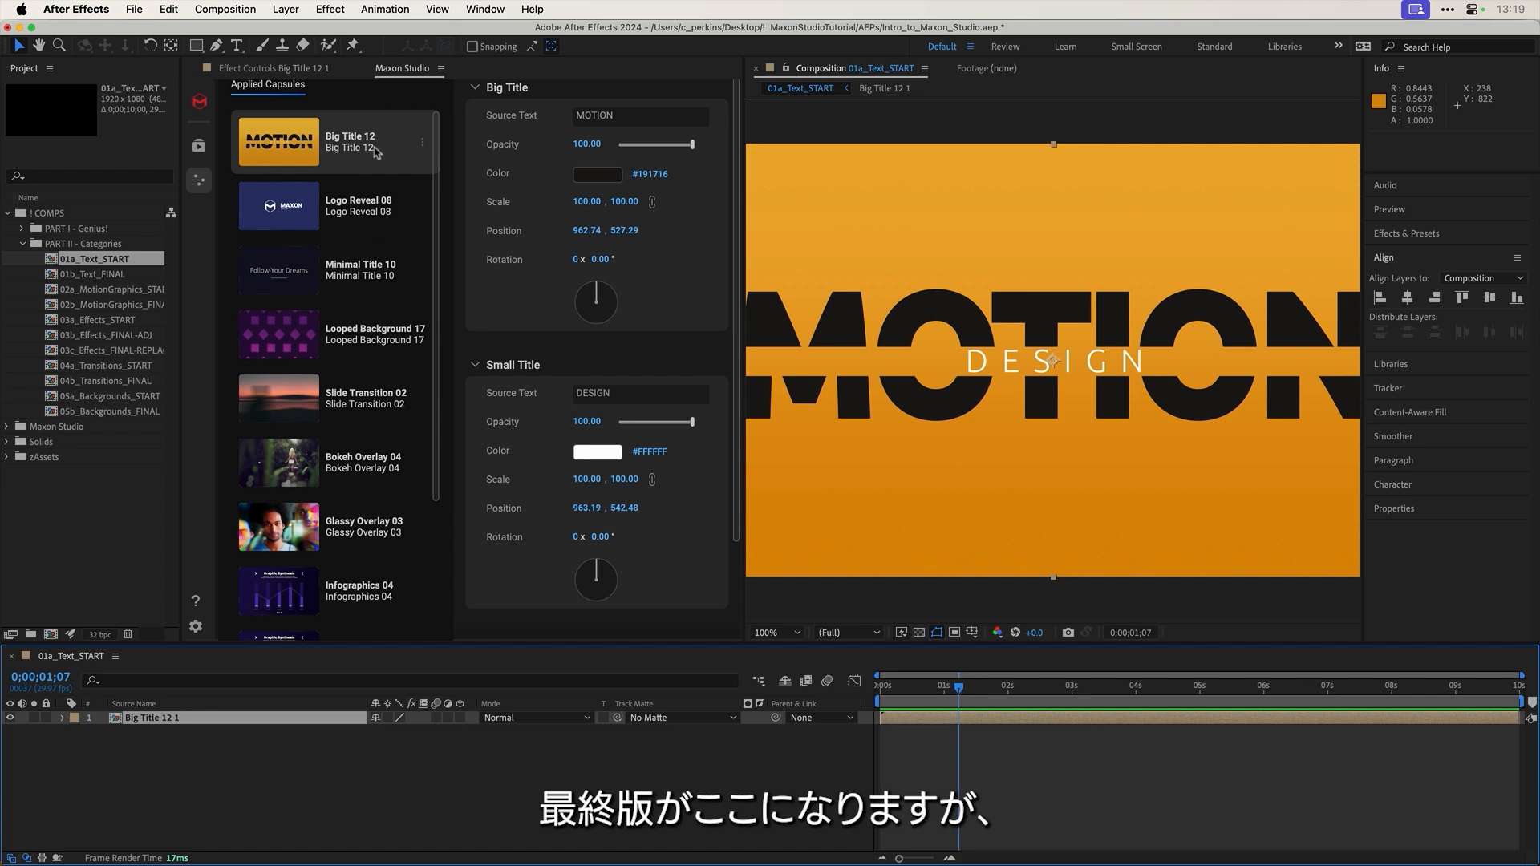
{"action": "scroll", "coordinate": [321, 481], "scroll_direction": "down", "scroll_amount": 5}
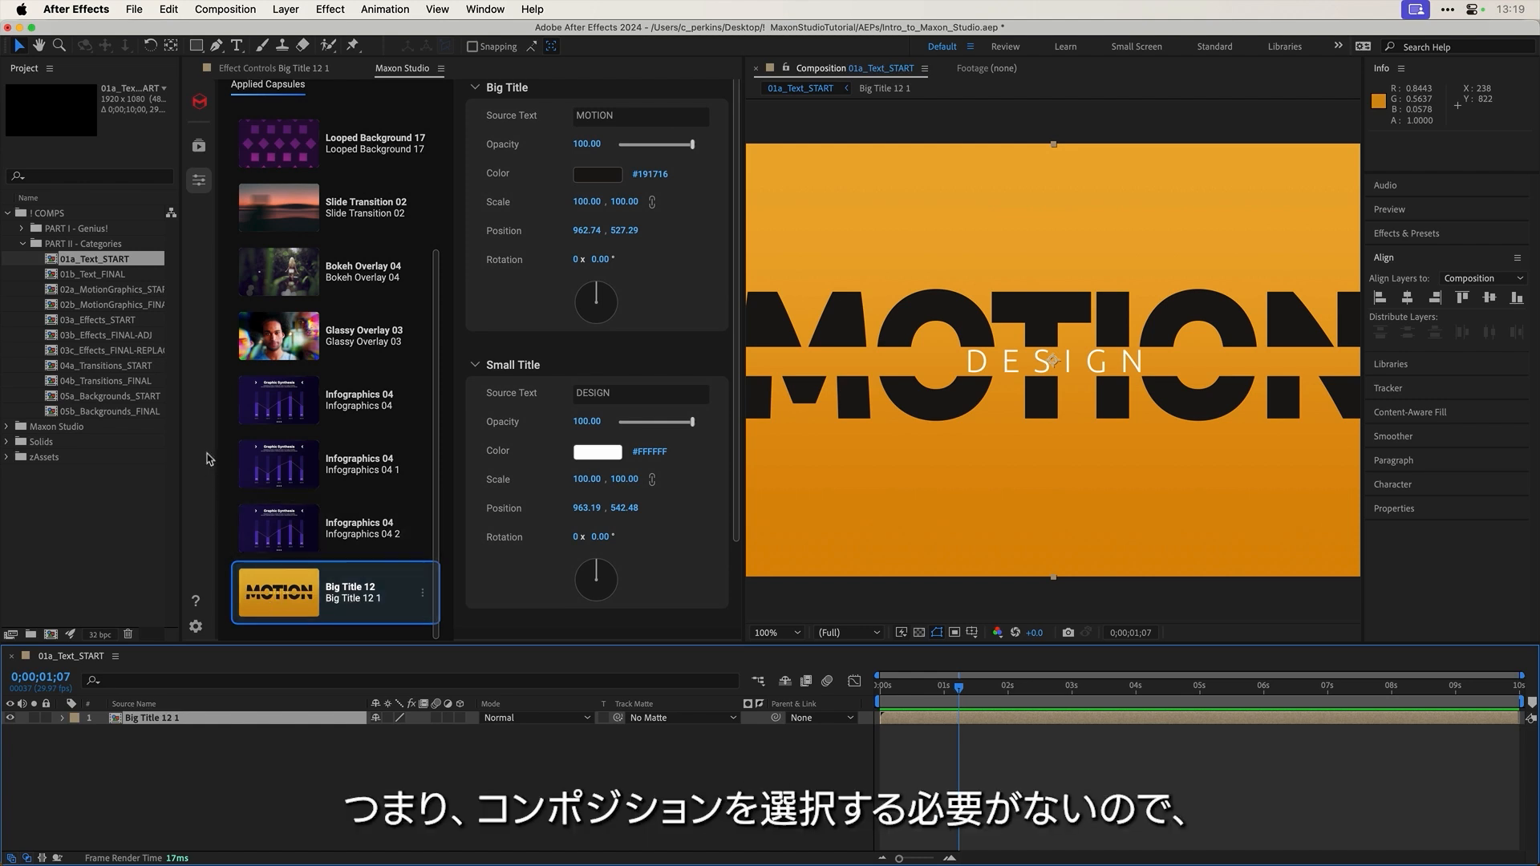
{"action": "scroll", "coordinate": [409, 354], "scroll_direction": "up", "scroll_amount": 2}
{"action": "scroll", "coordinate": [410, 354], "scroll_direction": "up", "scroll_amount": 2}
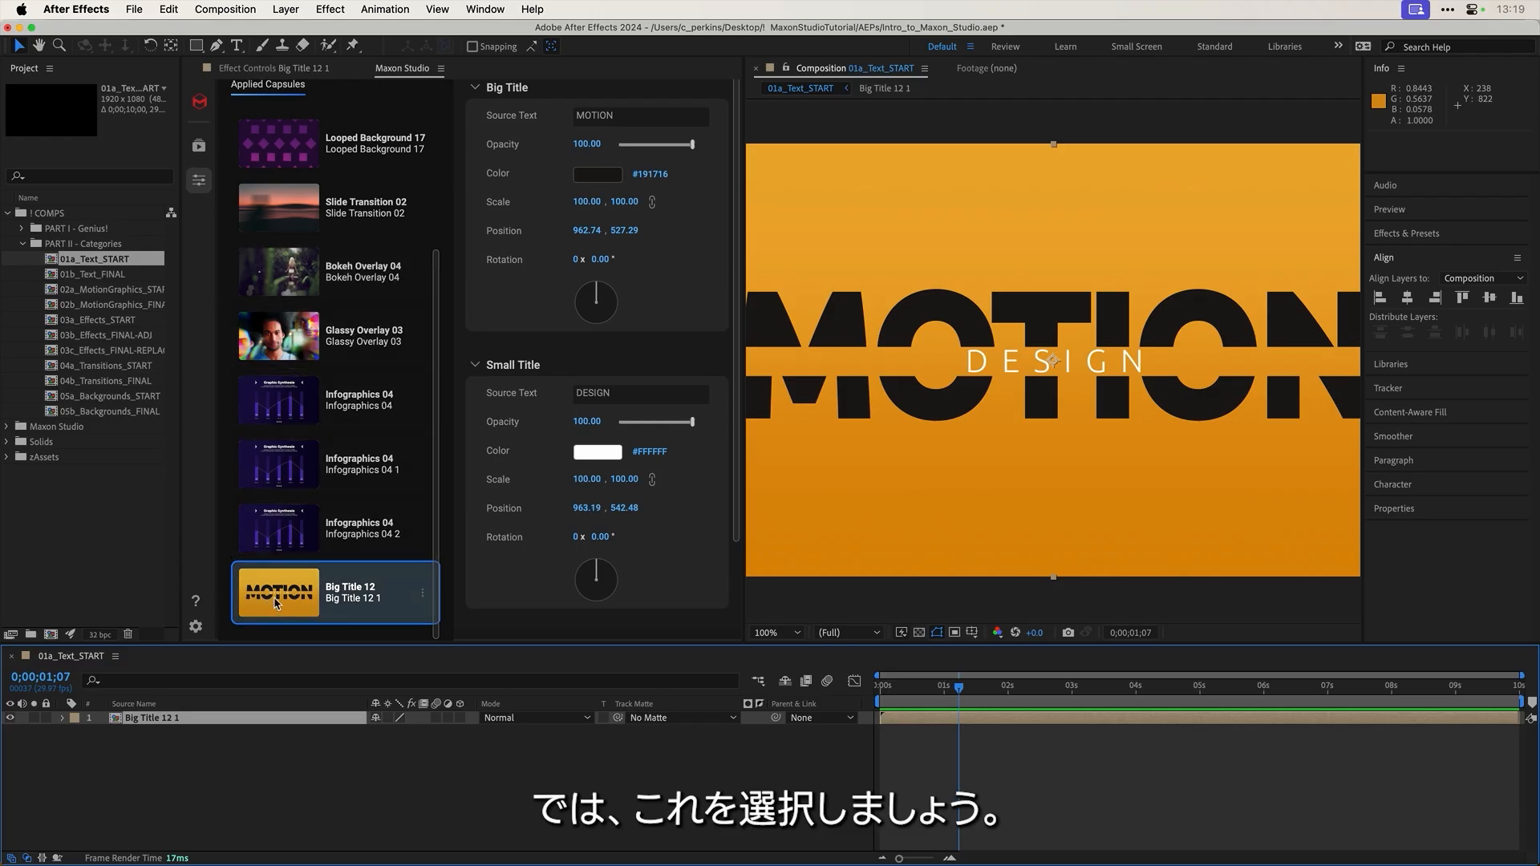
Step: Set the background Start Color to pink #FF95E9
{"action": "left_click_drag", "start_coordinate": [912, 694], "coordinate": [947, 696]}
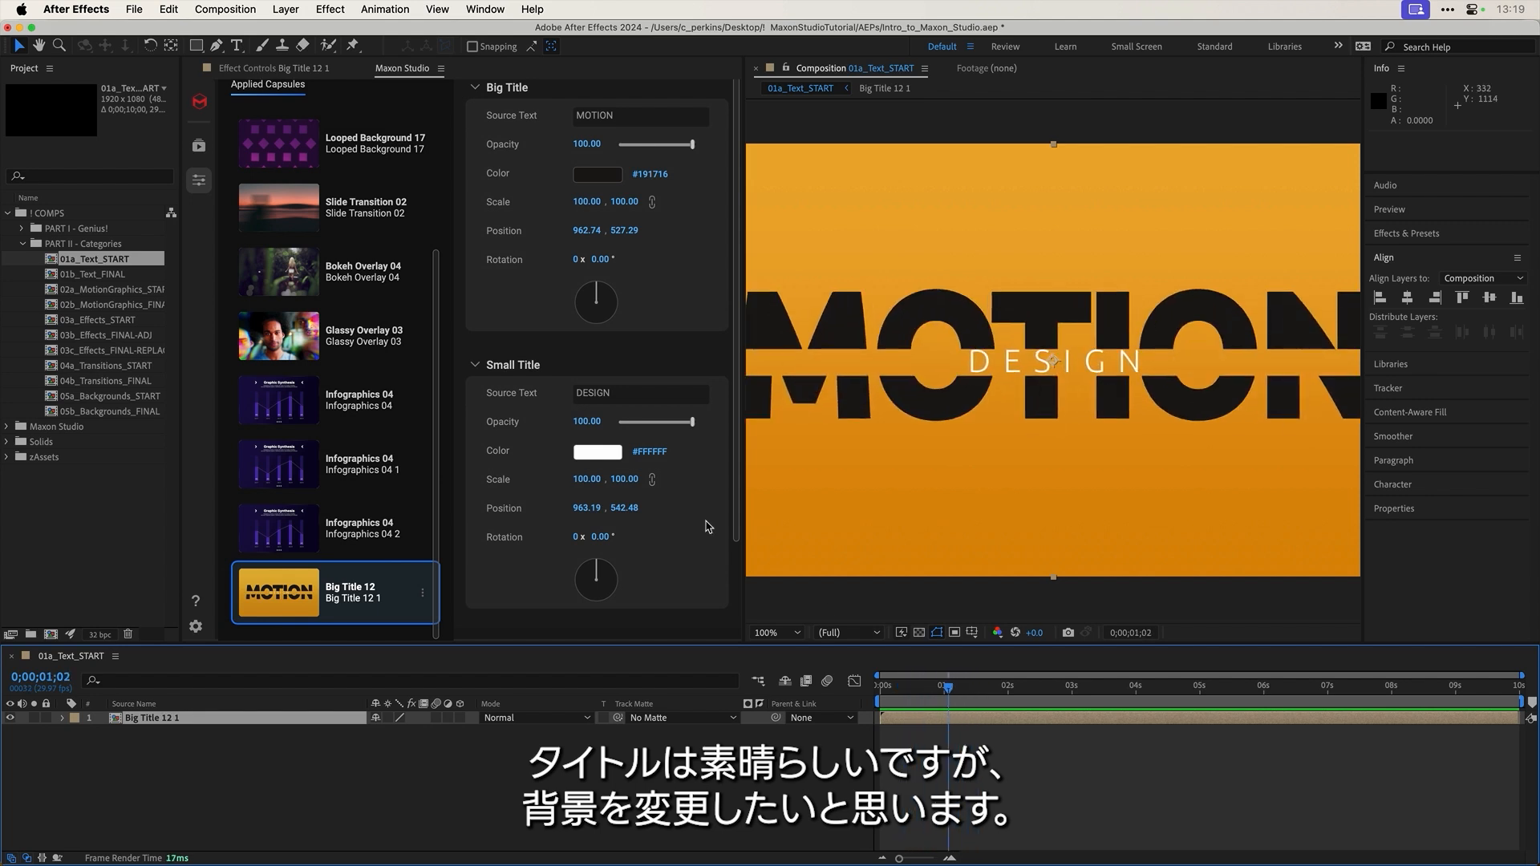
{"action": "scroll", "coordinate": [674, 498], "scroll_direction": "down", "scroll_amount": 3}
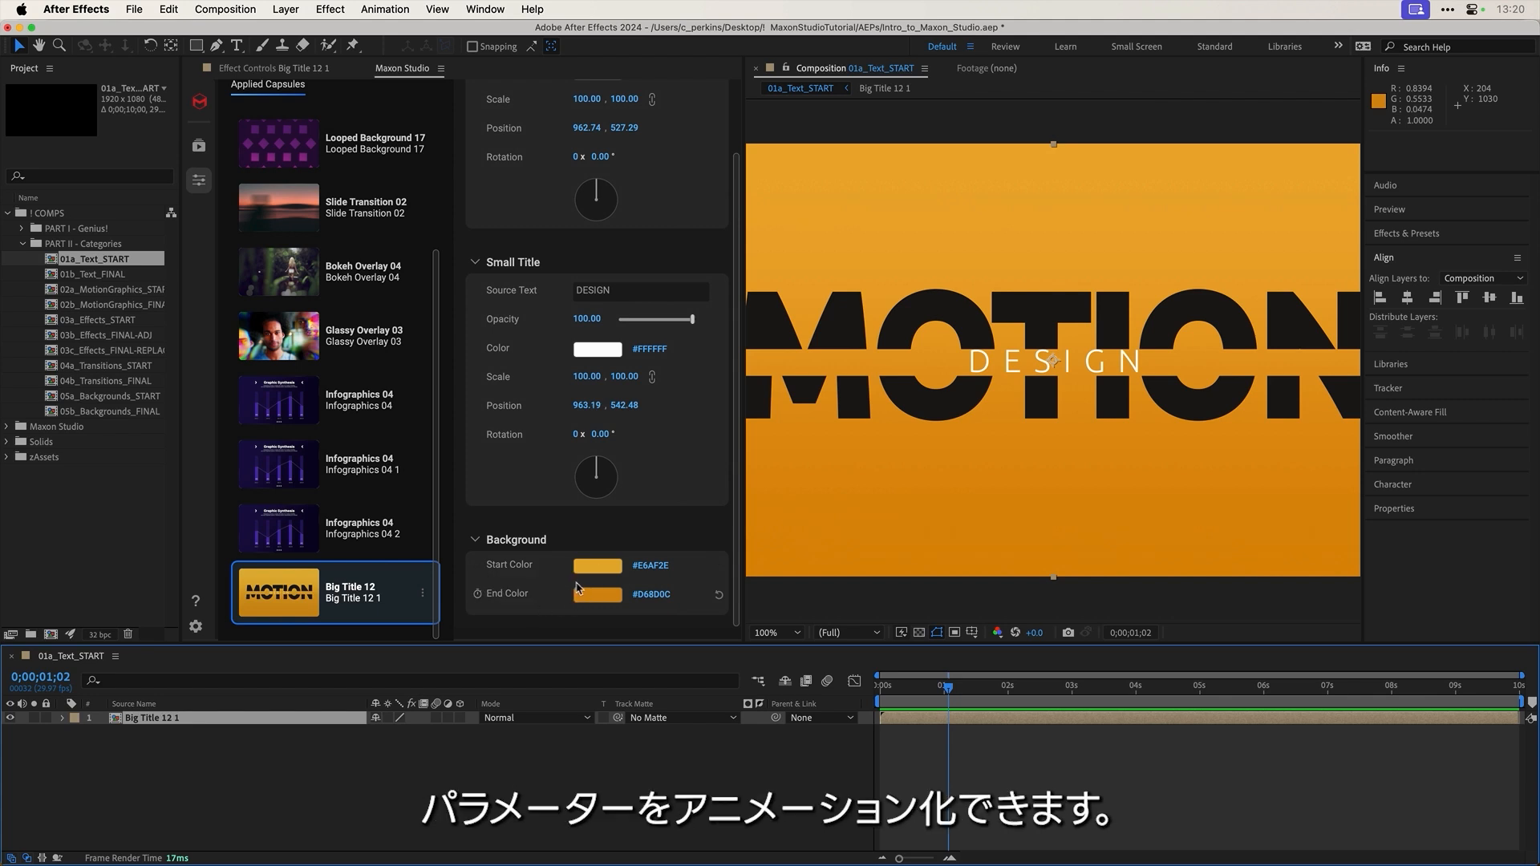
{"action": "left_click", "coordinate": [597, 566]}
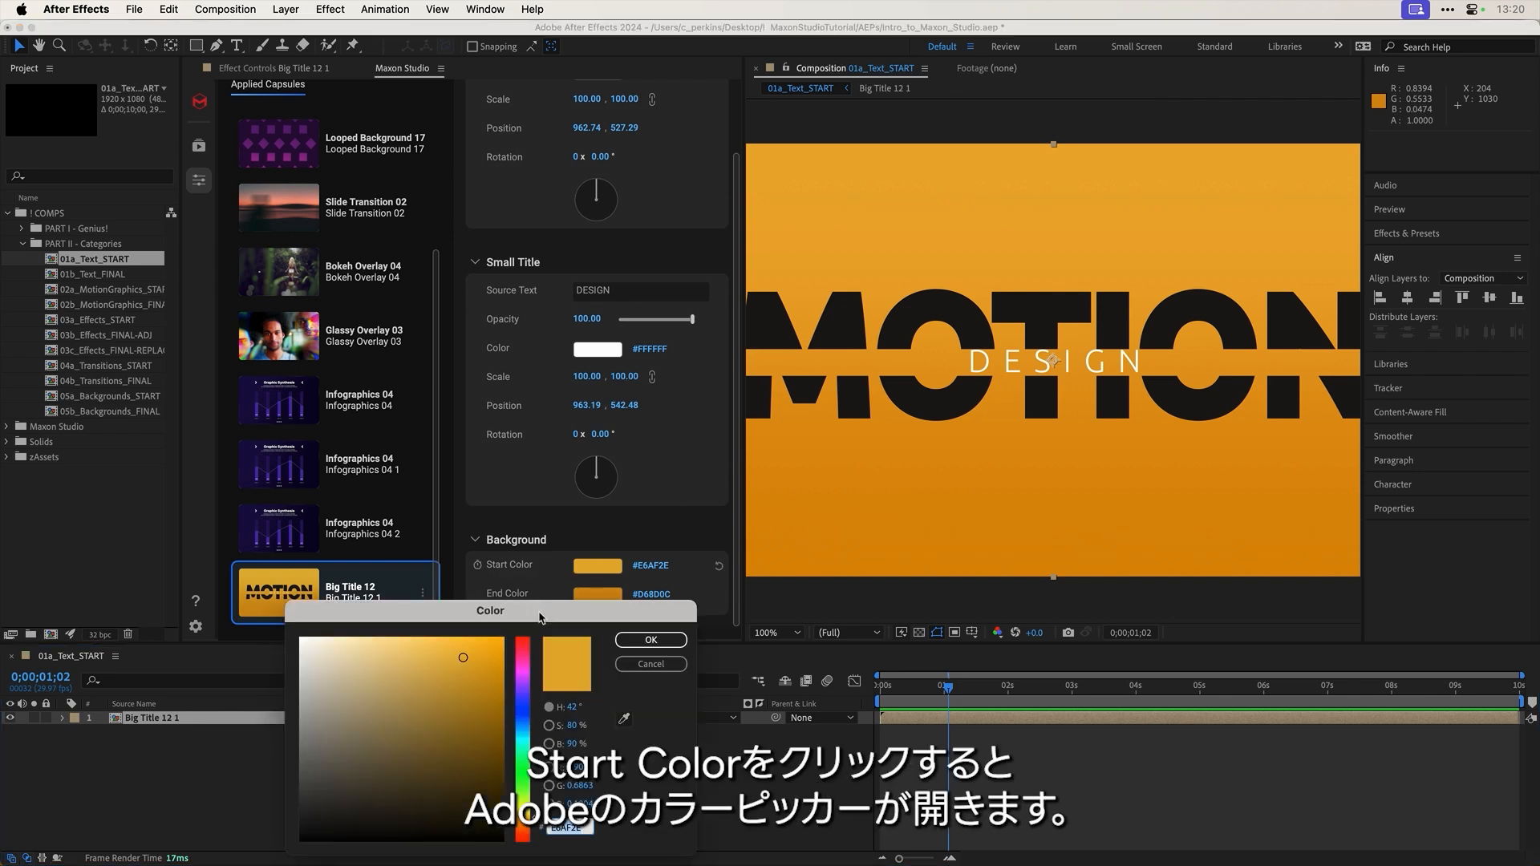
{"action": "left_click_drag", "start_coordinate": [541, 618], "coordinate": [518, 434]}
{"action": "left_click", "coordinate": [499, 481]}
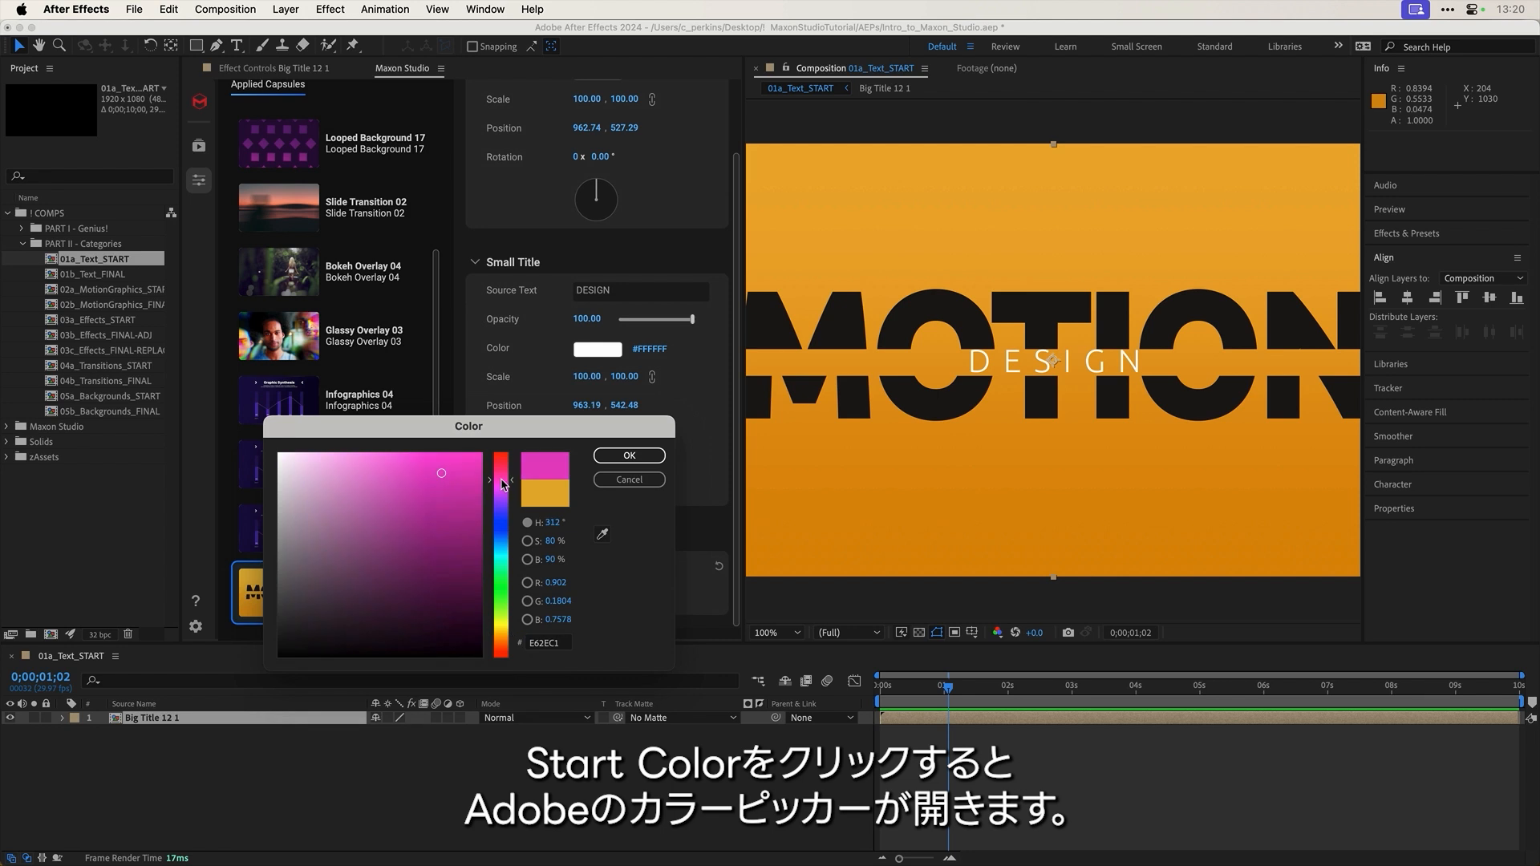
{"action": "mouse_move", "coordinate": [385, 467]}
{"action": "left_mouse_down"}
{"action": "mouse_move", "coordinate": [382, 446]}
{"action": "mouse_move", "coordinate": [362, 450]}
{"action": "left_mouse_up"}
{"action": "left_click", "coordinate": [631, 455]}
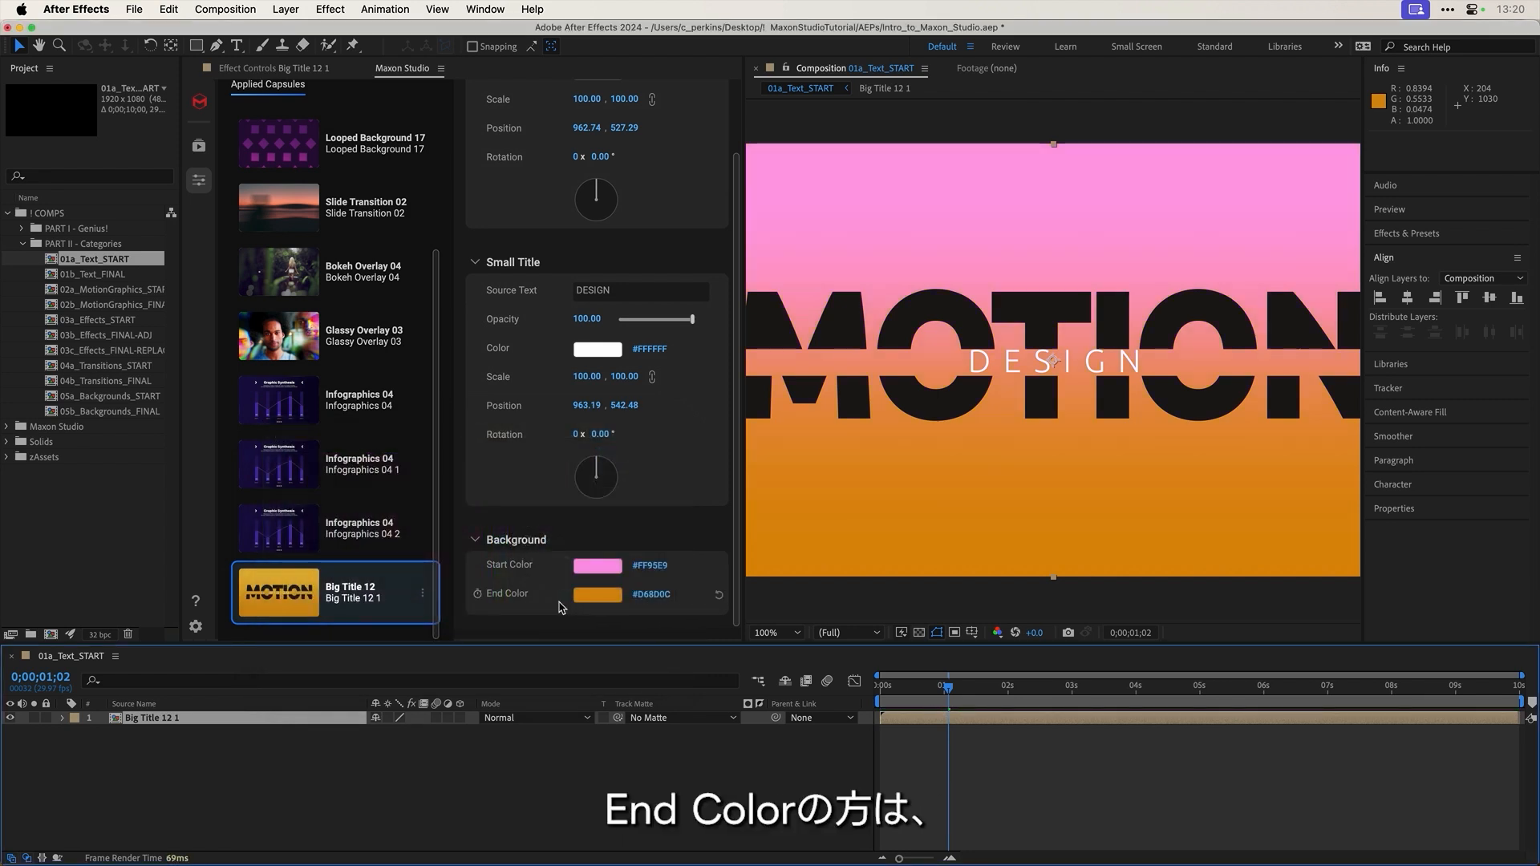
Step: Set the background End Color to blue #428BCC
{"action": "left_click", "coordinate": [597, 595]}
{"action": "left_click", "coordinate": [501, 539]}
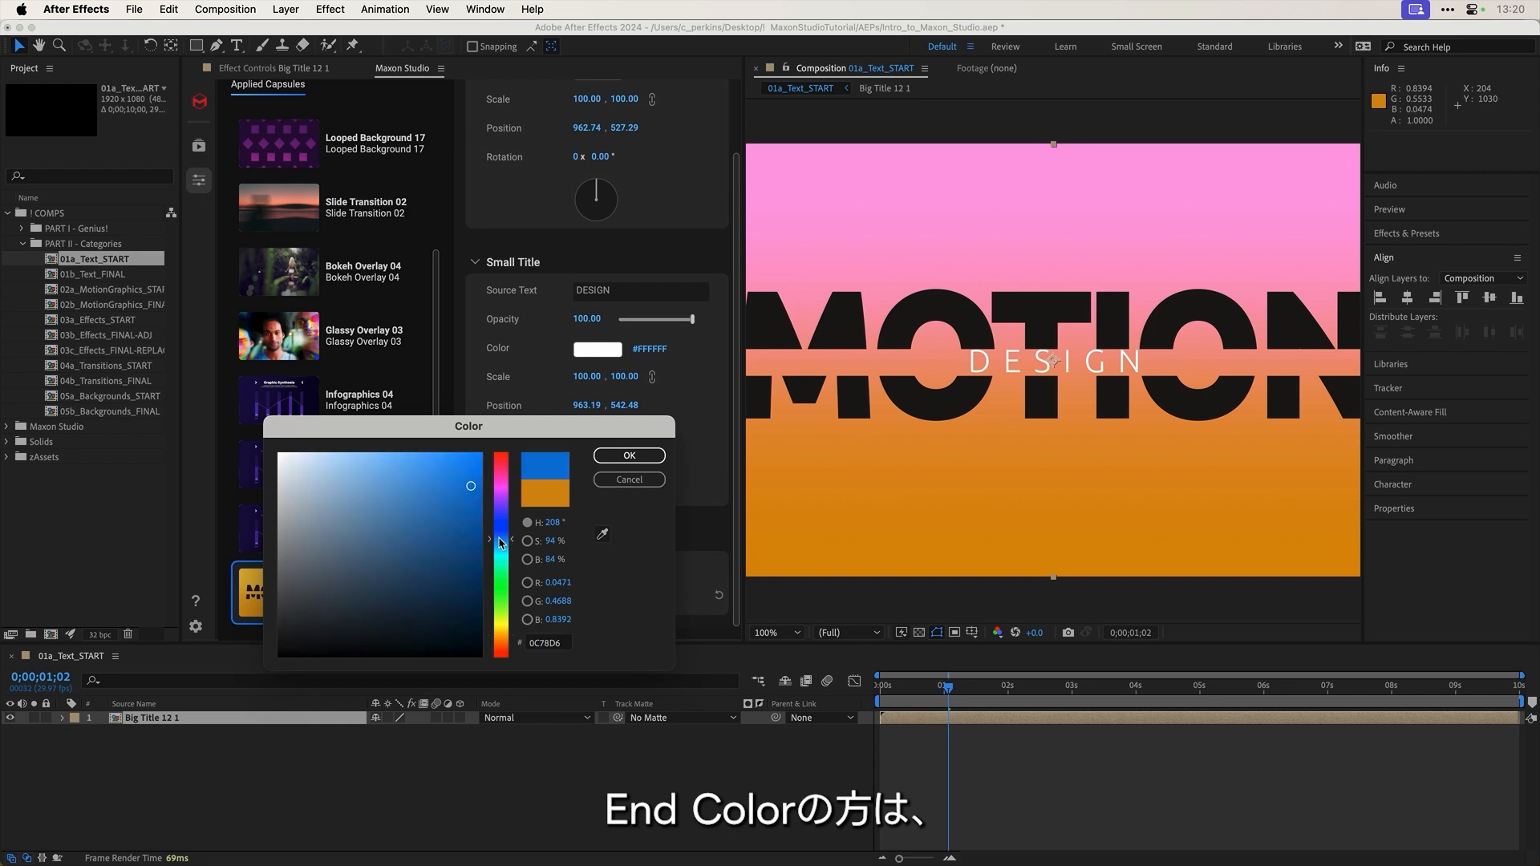
{"action": "left_click", "coordinate": [414, 495]}
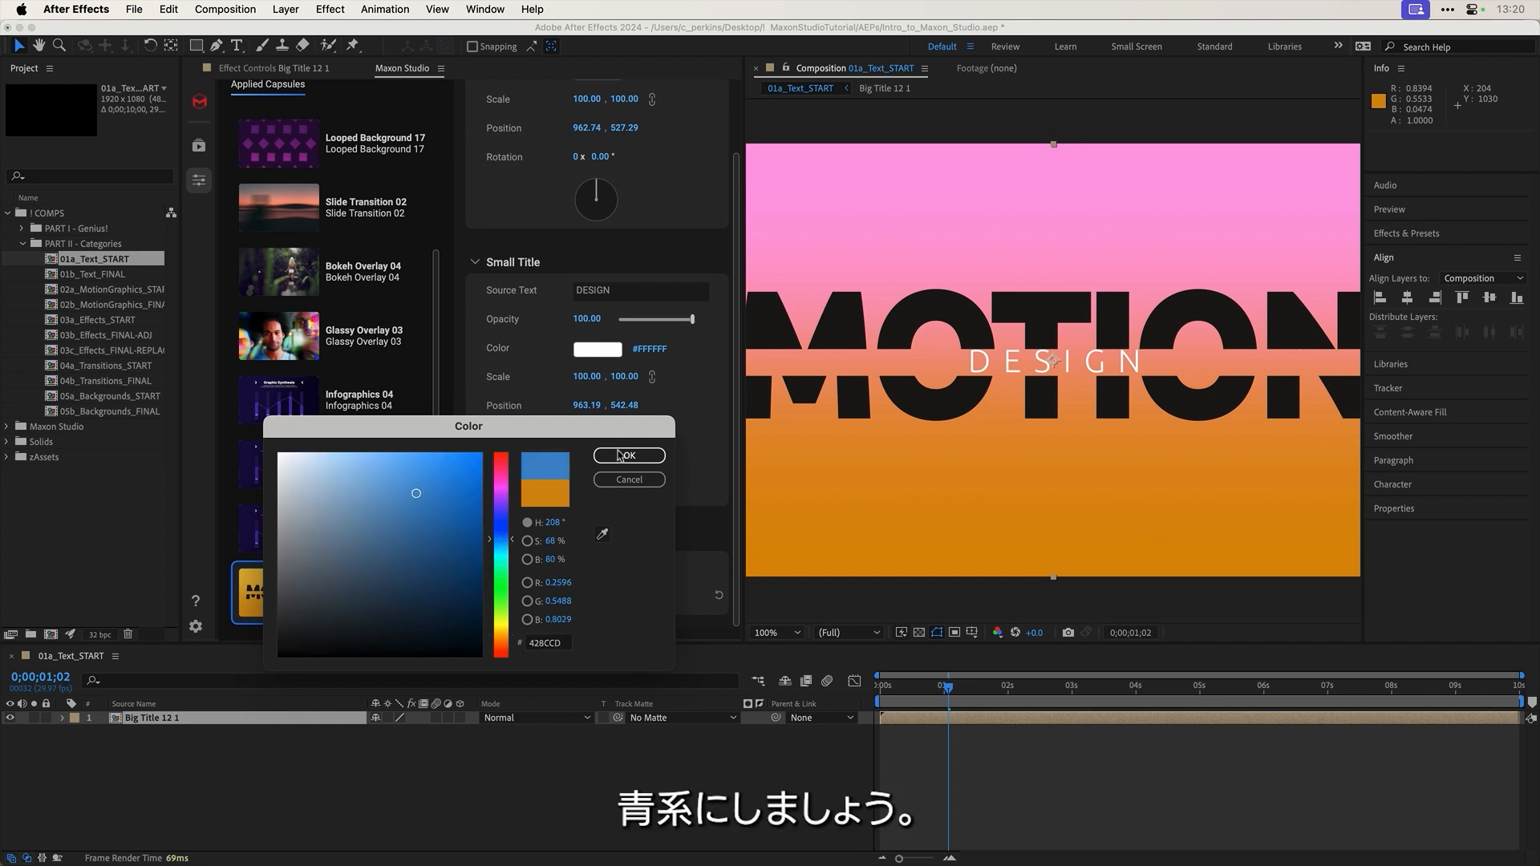
{"action": "left_click", "coordinate": [619, 455]}
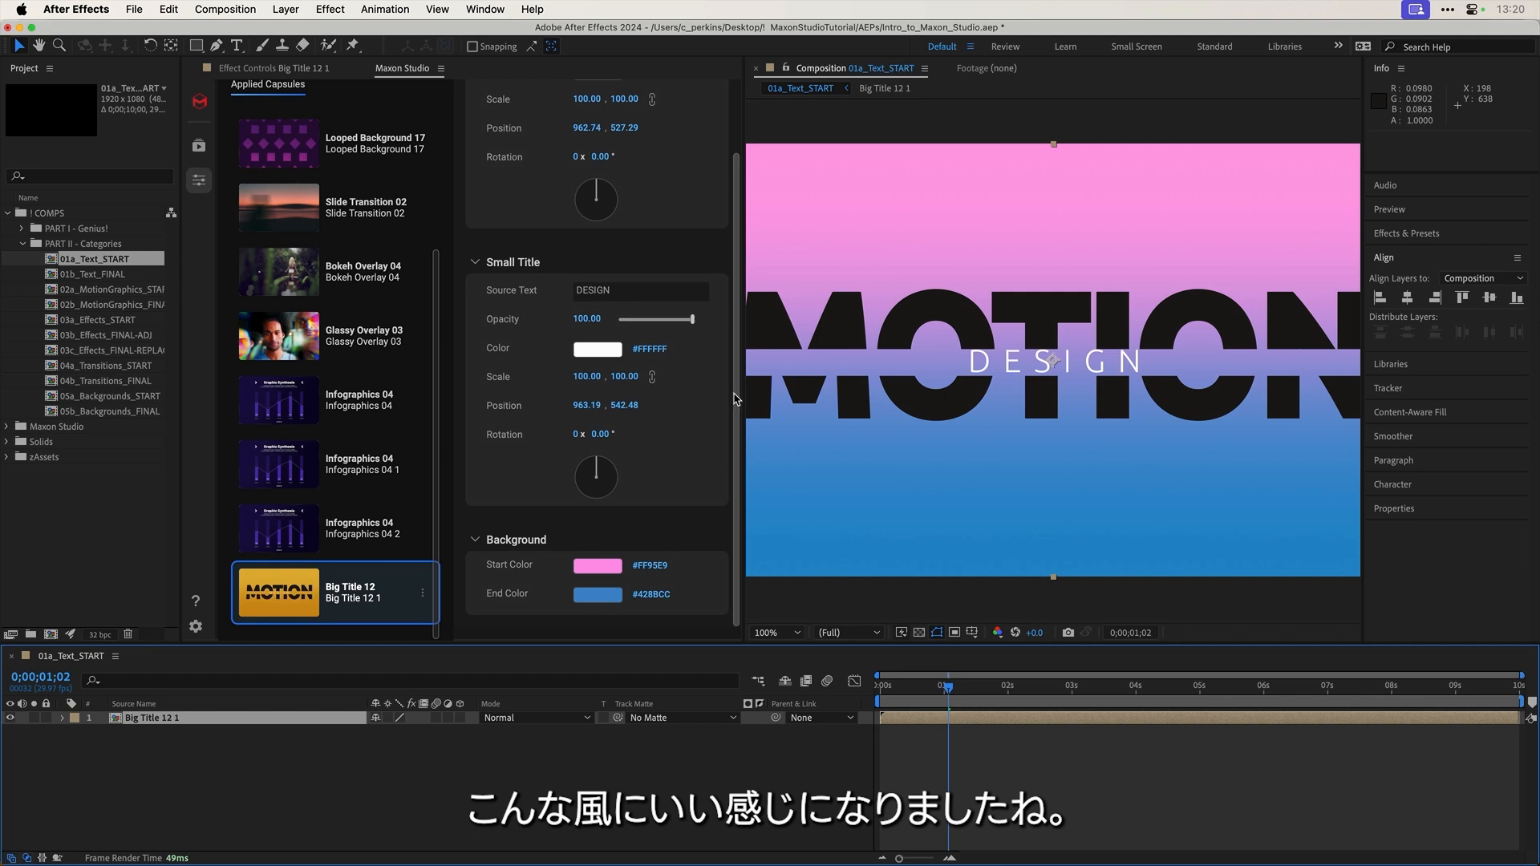
{"action": "scroll", "coordinate": [735, 399], "scroll_direction": "up", "scroll_amount": 5}
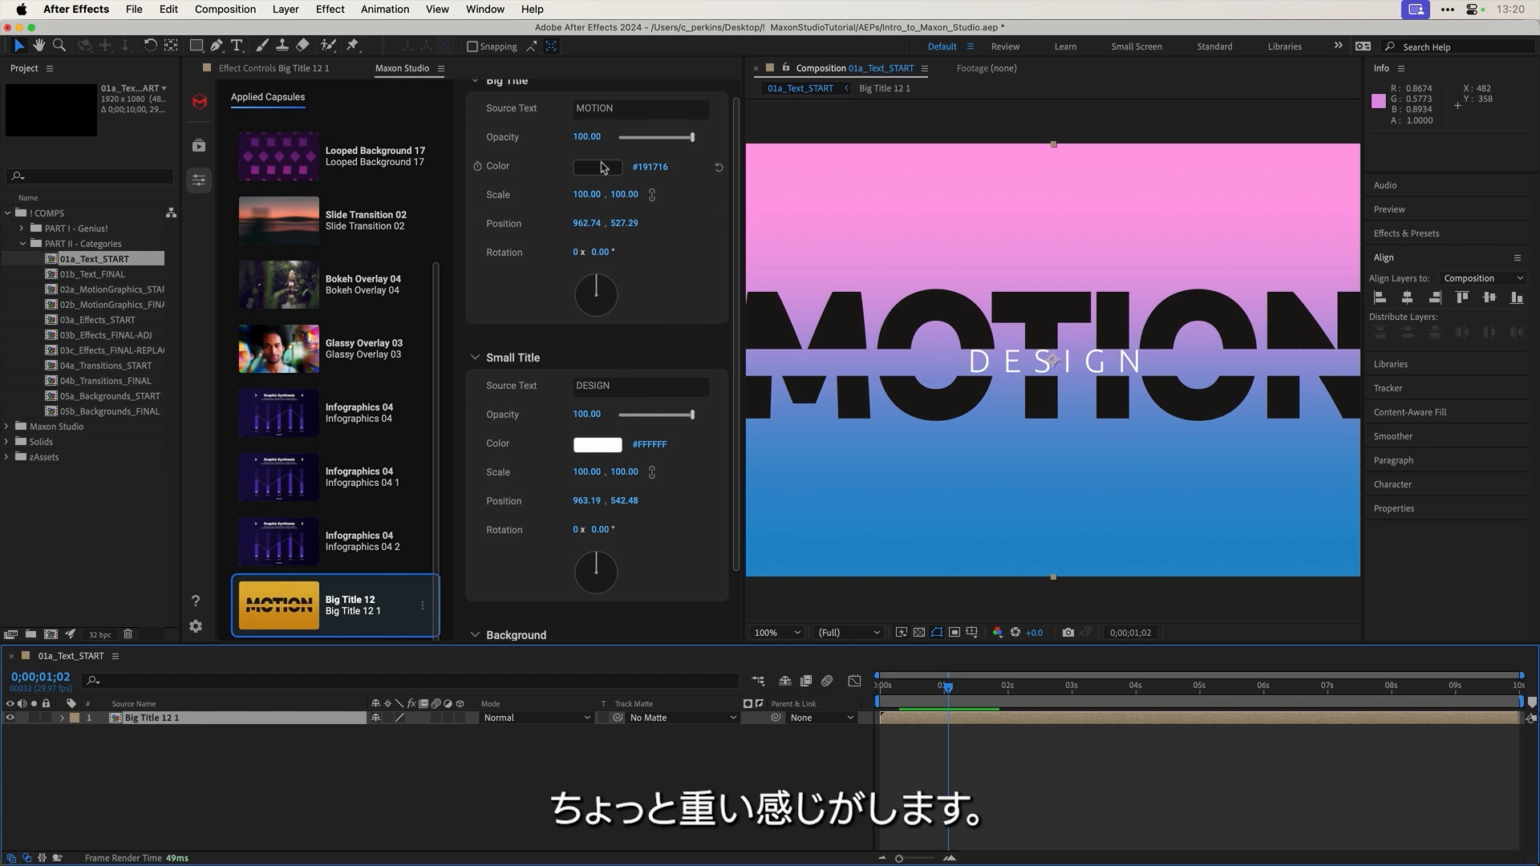
Step: Set the big title colour to pure white and replay the animation
{"action": "left_click", "coordinate": [600, 171]}
{"action": "left_click_drag", "start_coordinate": [346, 503], "coordinate": [276, 435]}
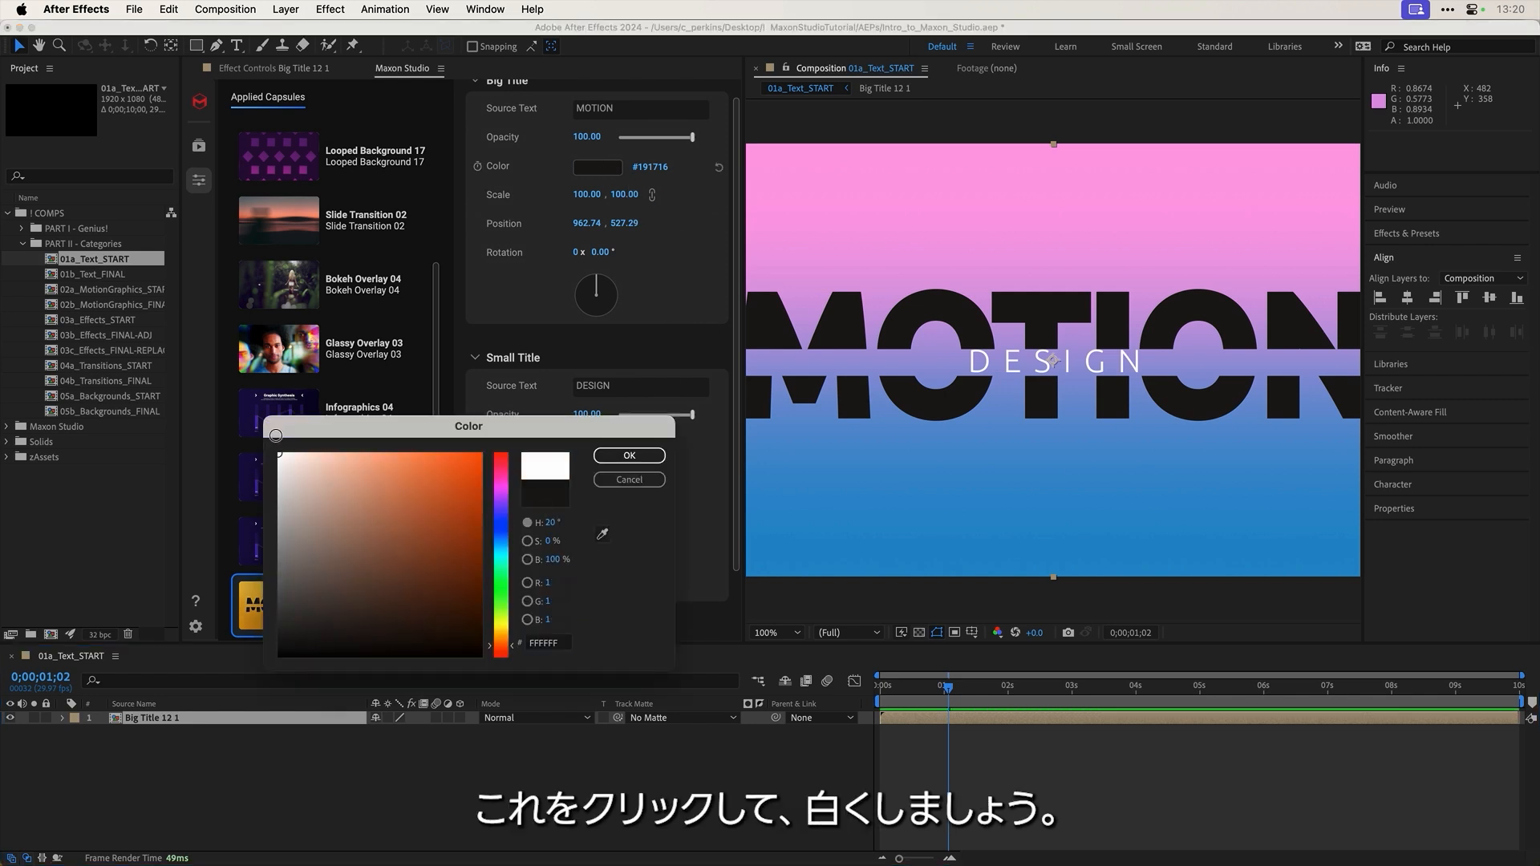
{"action": "left_click", "coordinate": [629, 455]}
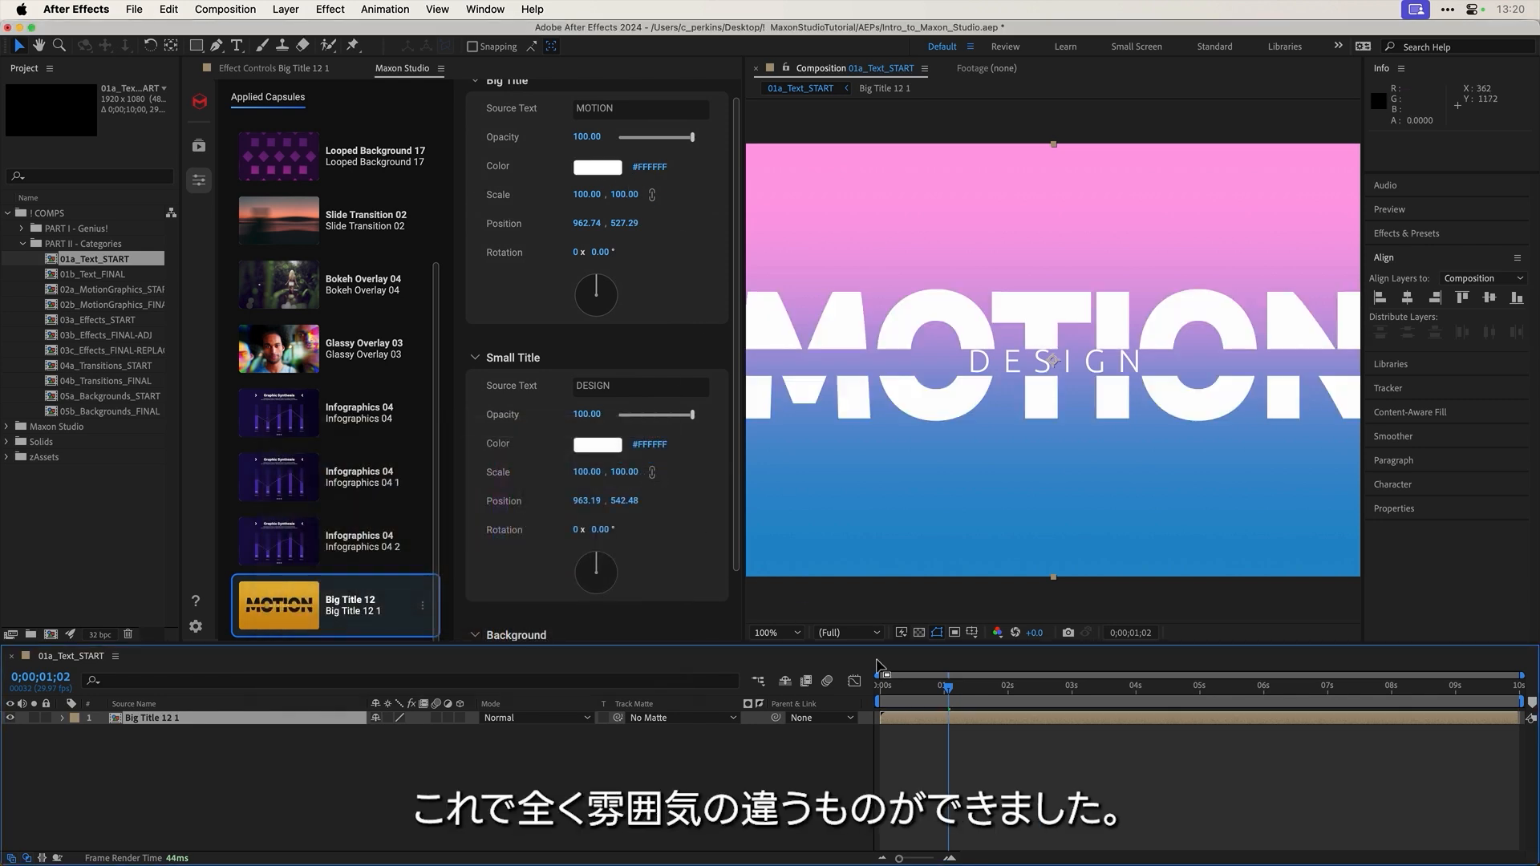
{"action": "left_click_drag", "start_coordinate": [899, 691], "coordinate": [935, 687]}
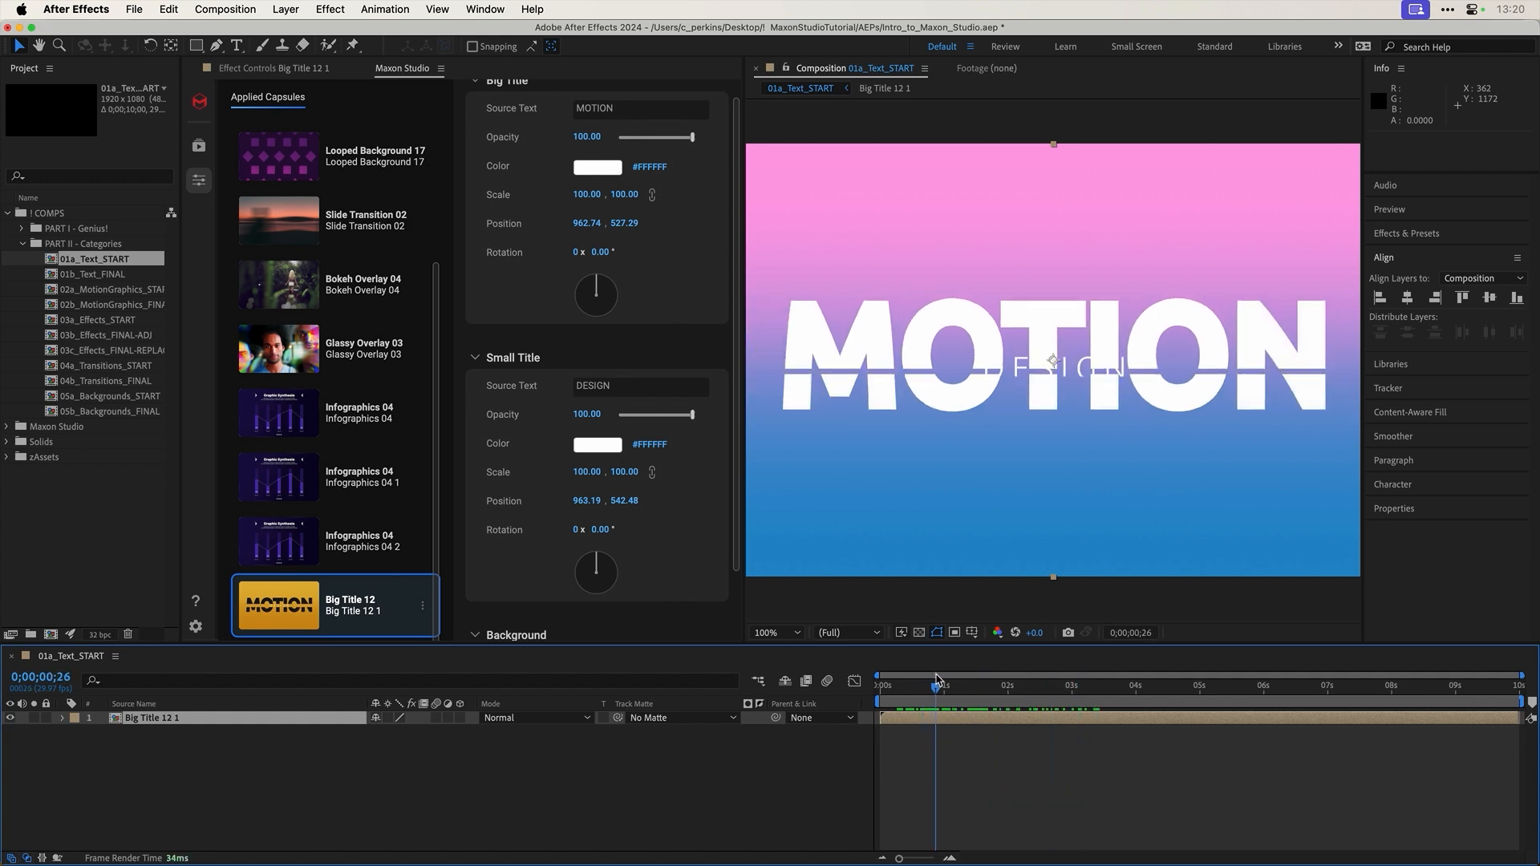
Step: Change the big title text to MAXON and the small title to STUDIO, then replay
{"action": "left_click", "coordinate": [628, 114]}
{"action": "double_click", "coordinate": [627, 114]}
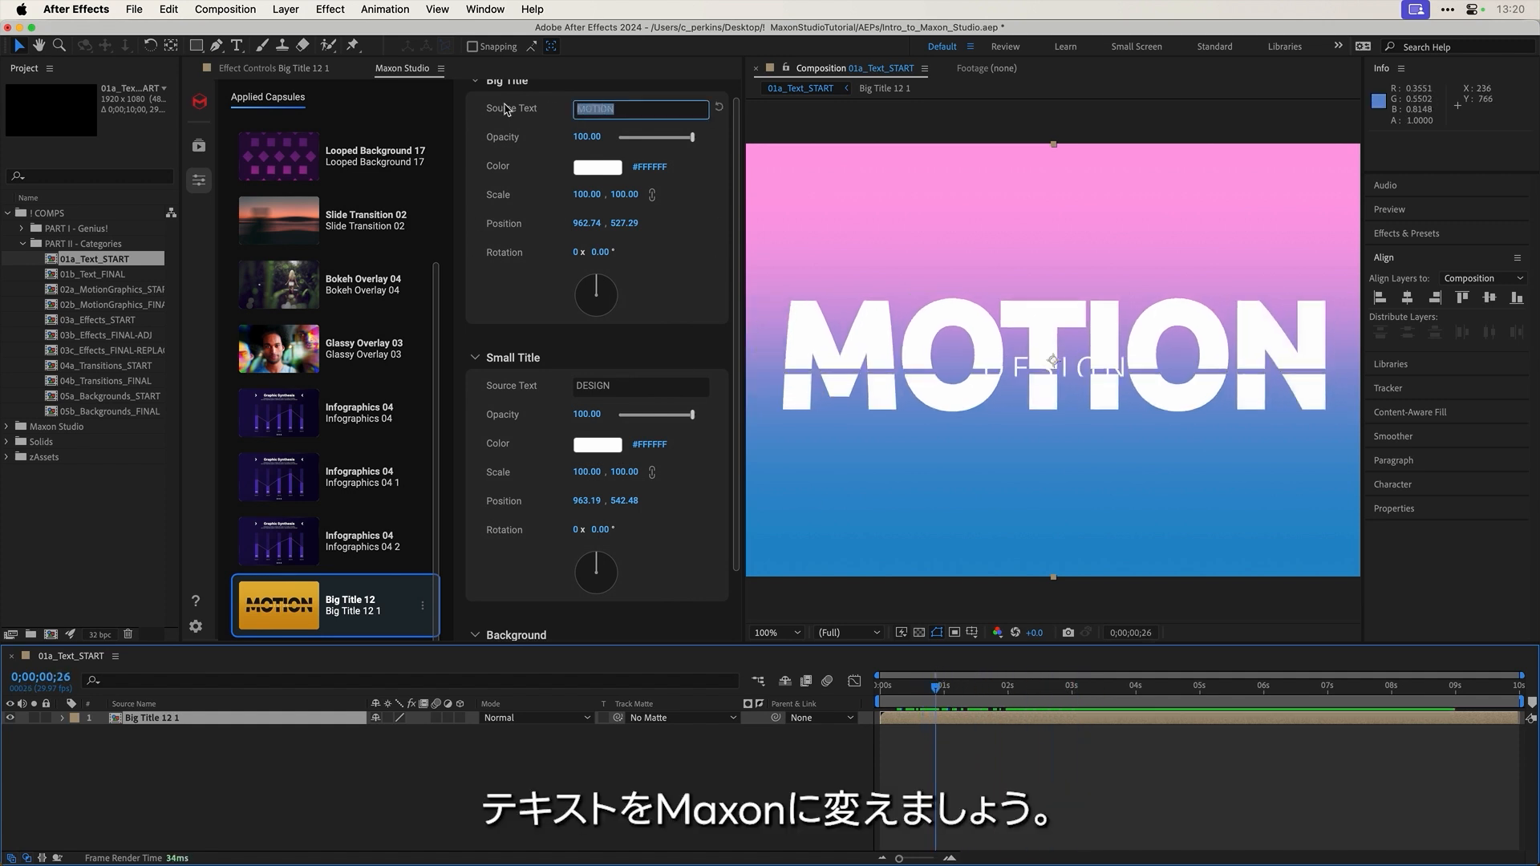
{"action": "type", "text": "MAXON"}
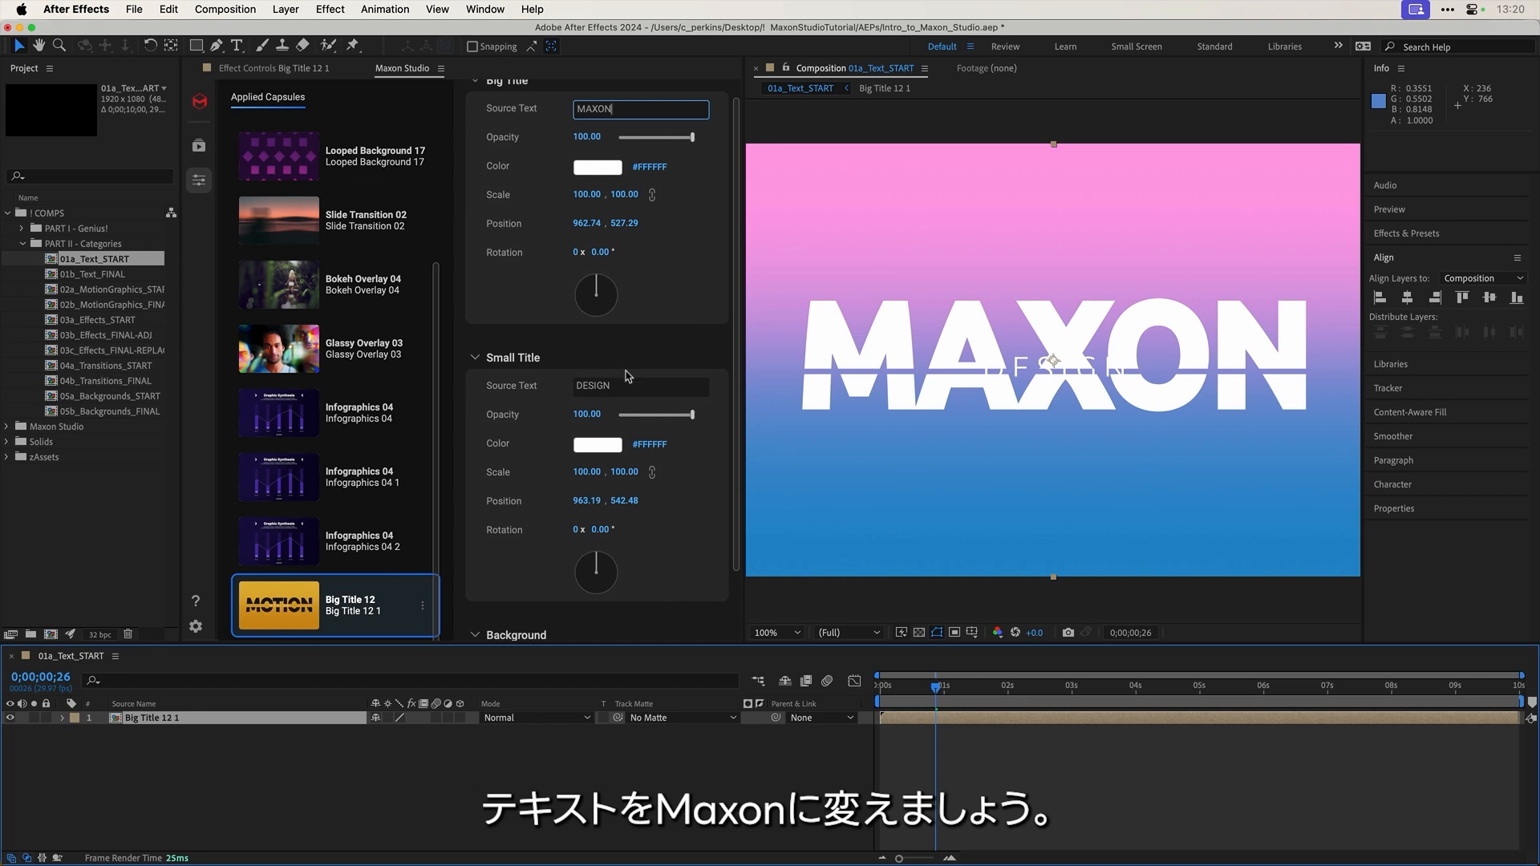
{"action": "left_click", "coordinate": [610, 386]}
{"action": "type", "text": "STUDIO"}
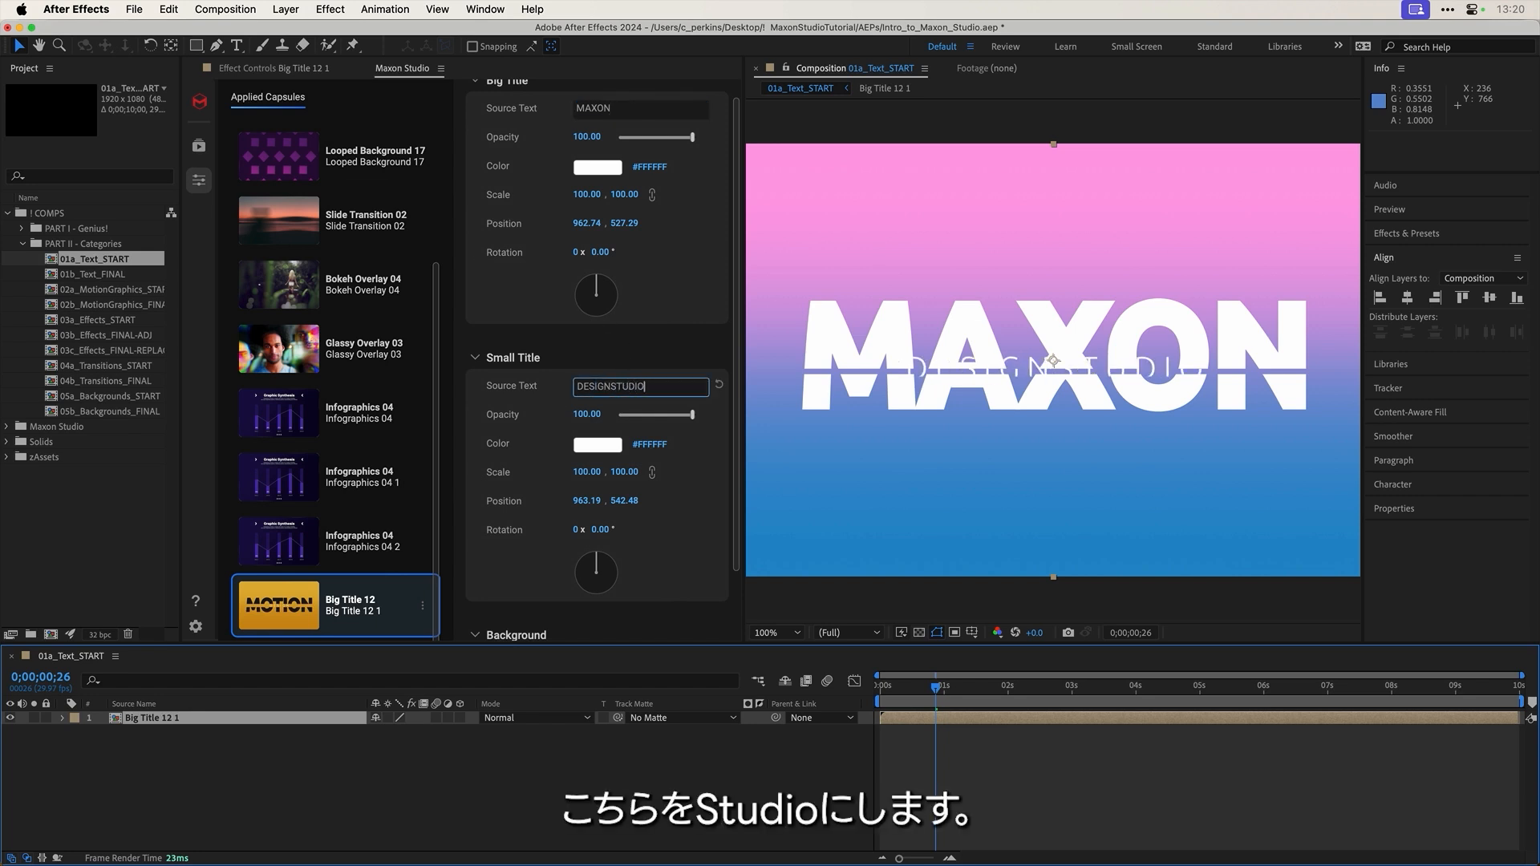
{"action": "key", "text": "BackSpace"}
{"action": "key", "text": "BackSpace"}
{"action": "key", "text": "BackSpace"}
{"action": "key", "text": "BackSpace"}
{"action": "key", "text": "BackSpace"}
{"action": "key", "text": "BackSpace"}
{"action": "key", "text": "BackSpace"}
{"action": "key", "text": "BackSpace"}
{"action": "key", "text": "BackSpace"}
{"action": "key", "text": "BackSpace"}
{"action": "key", "text": "BackSpace"}
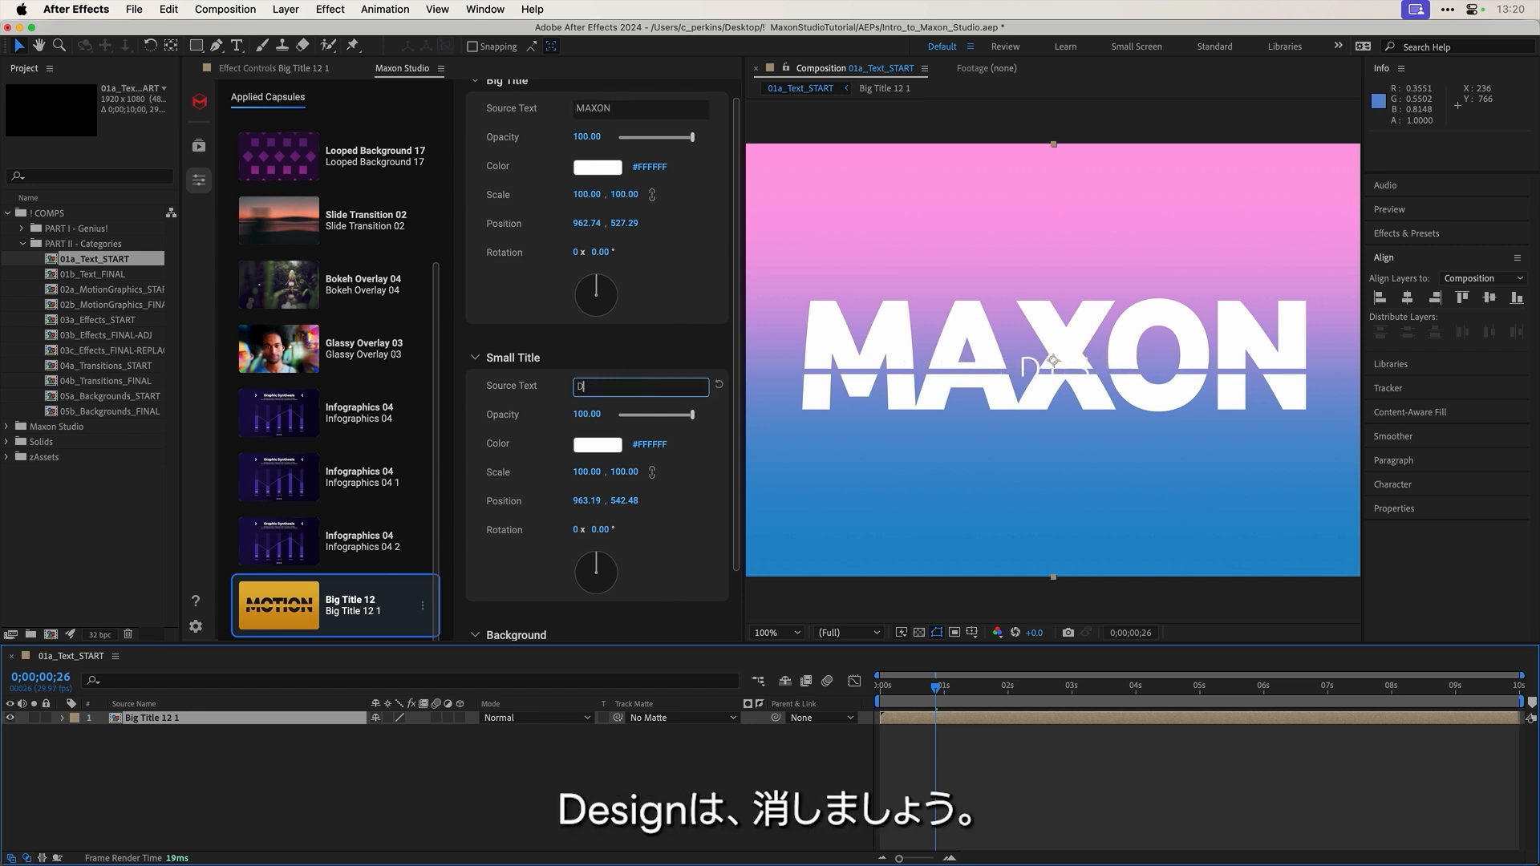
{"action": "key", "text": "BackSpace"}
{"action": "left_click", "coordinate": [641, 340]}
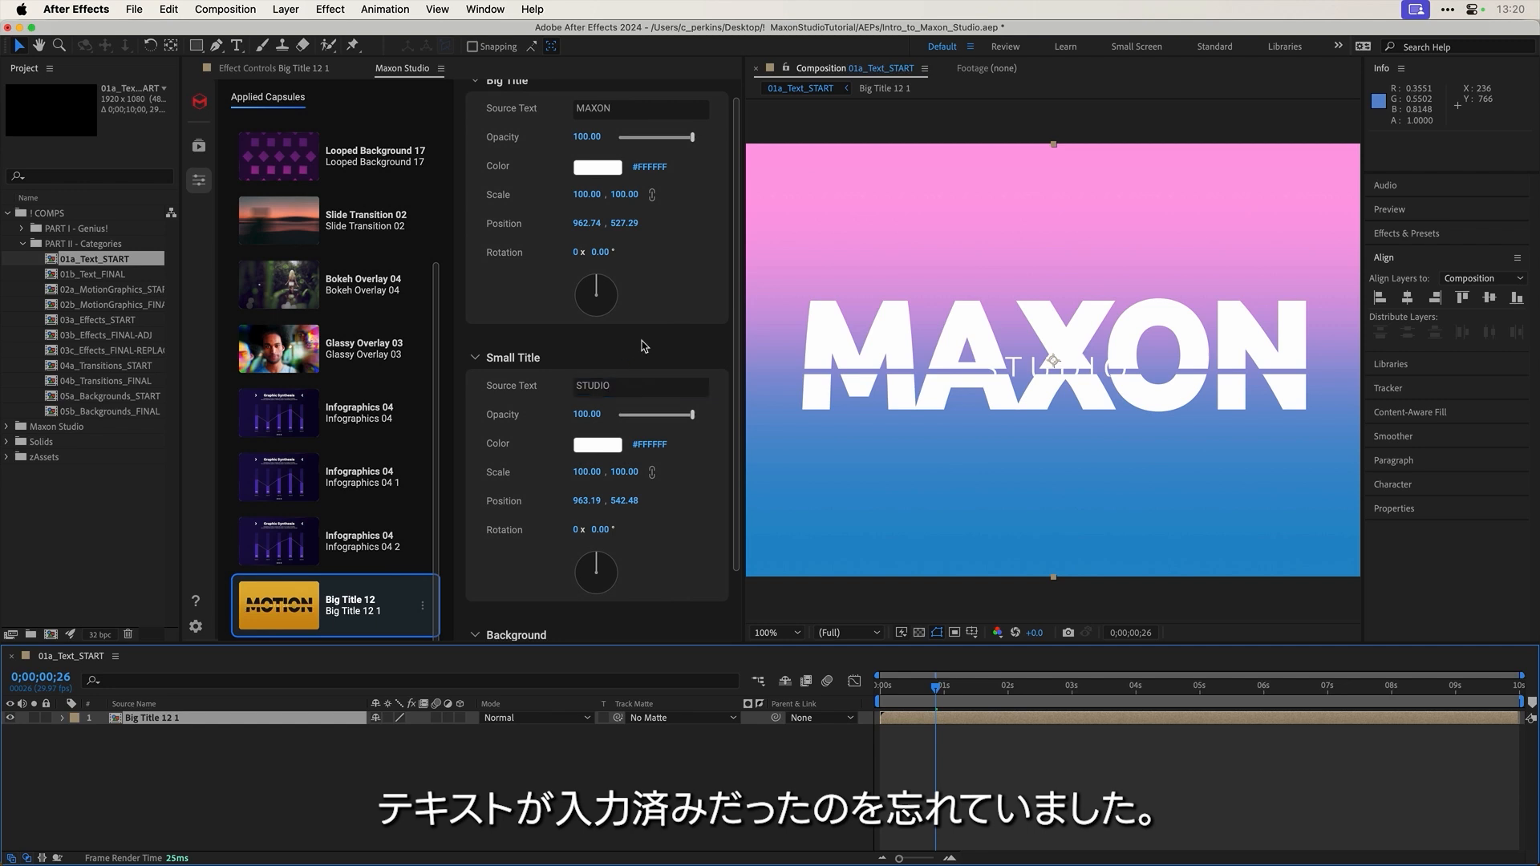
{"action": "left_click_drag", "start_coordinate": [924, 692], "coordinate": [1004, 677]}
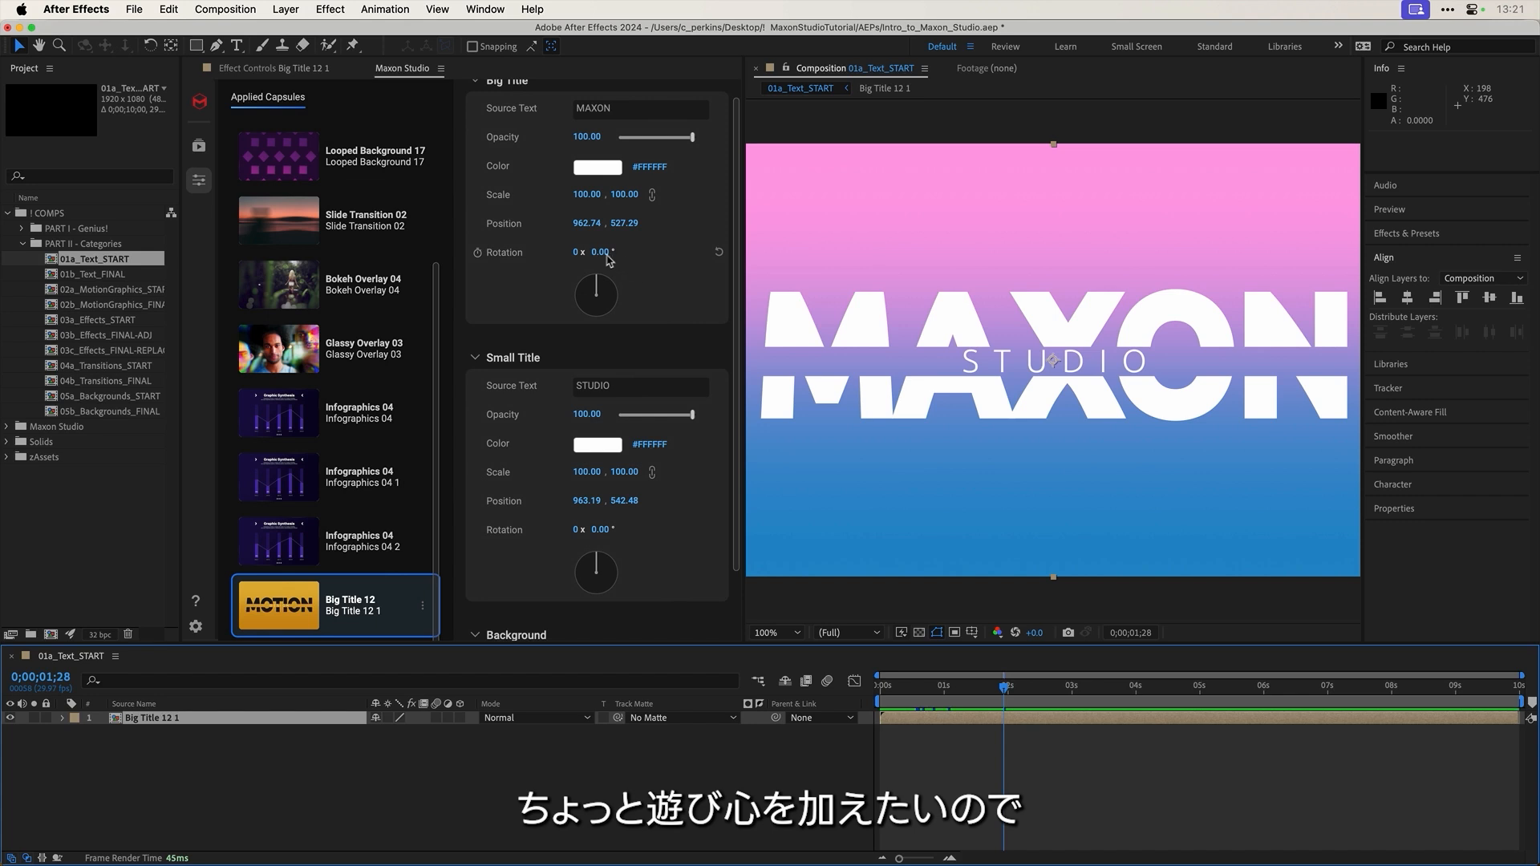
Step: Tilt the MAXON title to about -15.10° and preview the animation
{"action": "left_click_drag", "start_coordinate": [601, 254], "coordinate": [590, 254]}
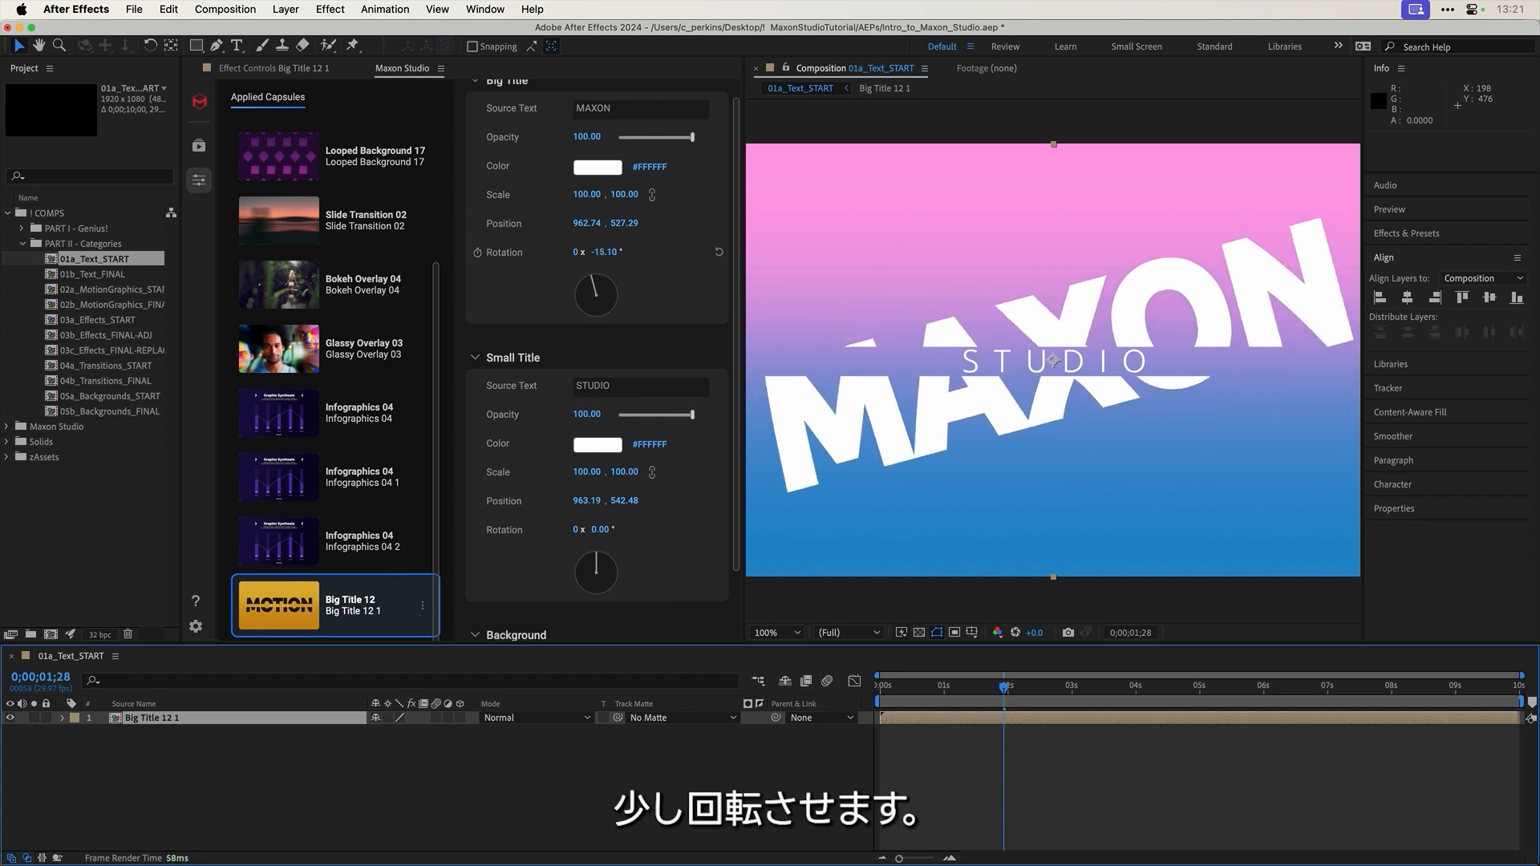
{"action": "left_click_drag", "start_coordinate": [887, 688], "coordinate": [986, 686]}
{"action": "left_click", "coordinate": [1038, 682]}
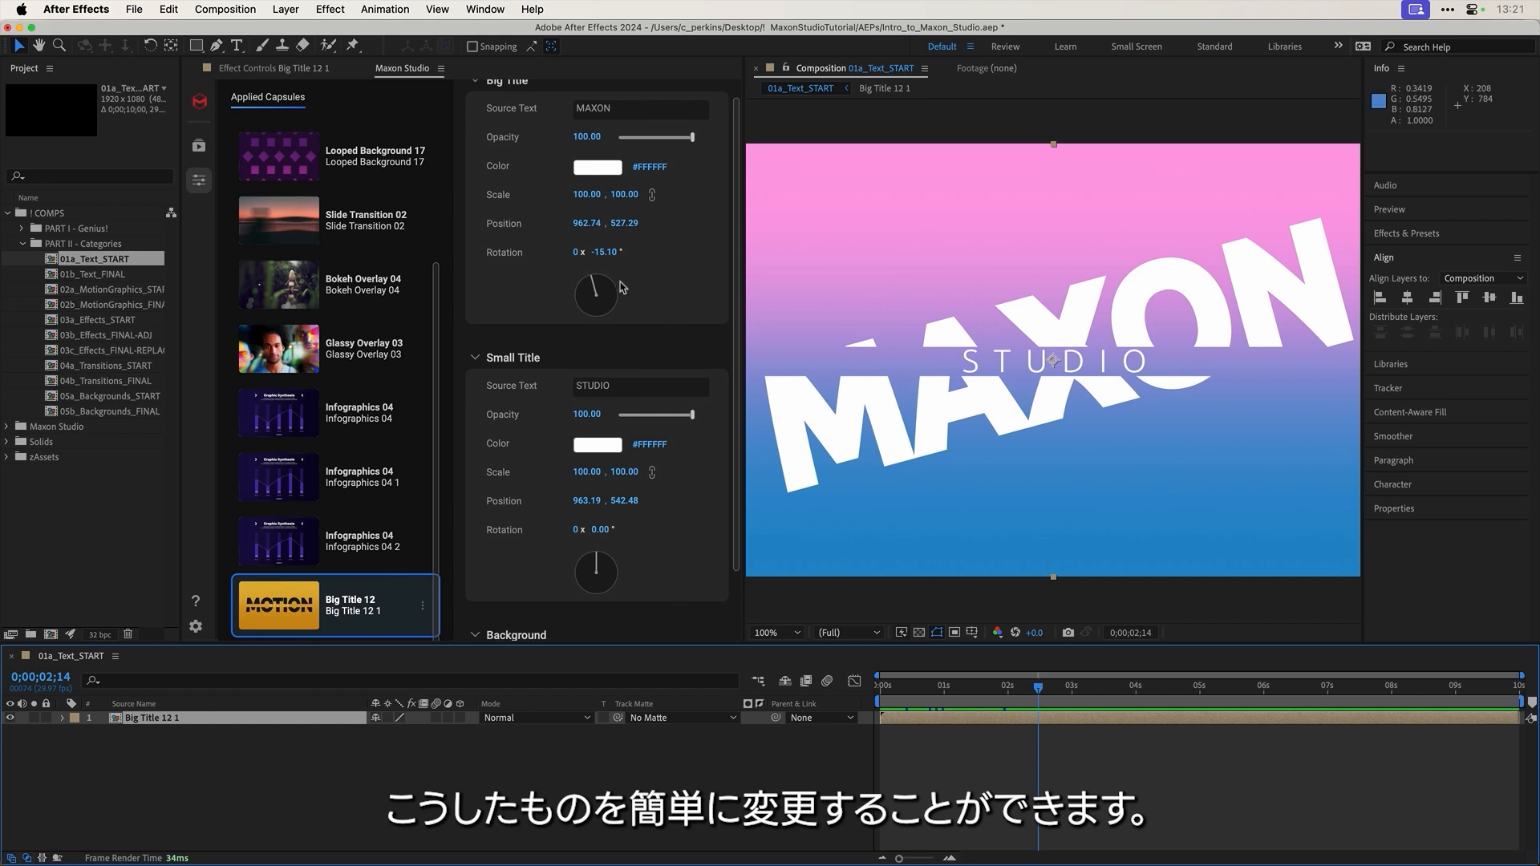
Step: Preview the finished 01b_Text_FINAL composition, then open the empty 02a_MotionGraphics_START comp
{"action": "left_click", "coordinate": [105, 276]}
{"action": "double_click", "coordinate": [106, 276]}
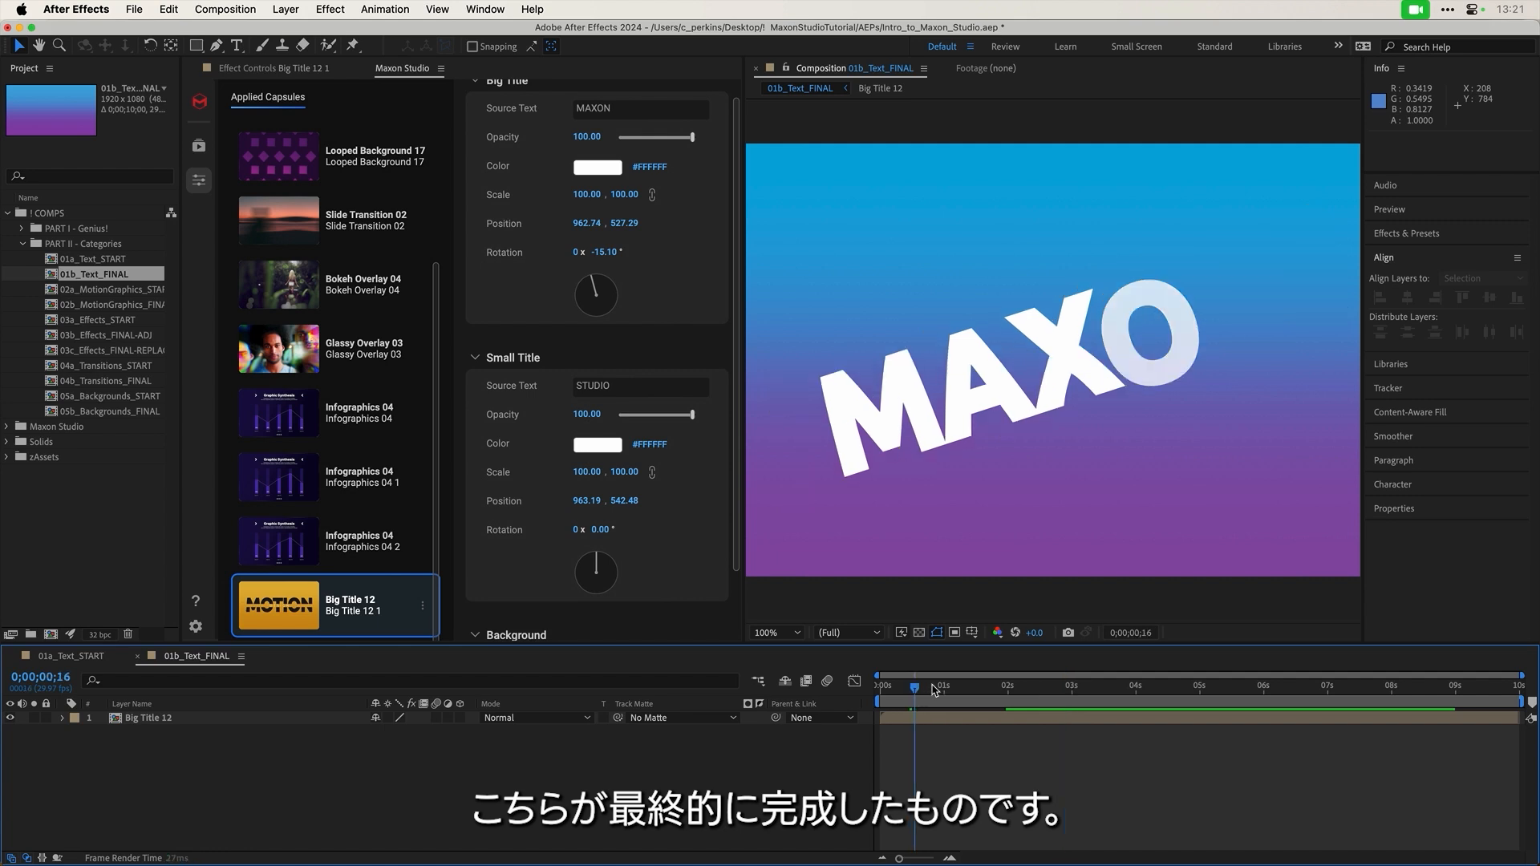
{"action": "left_click_drag", "start_coordinate": [1057, 681], "coordinate": [1191, 685]}
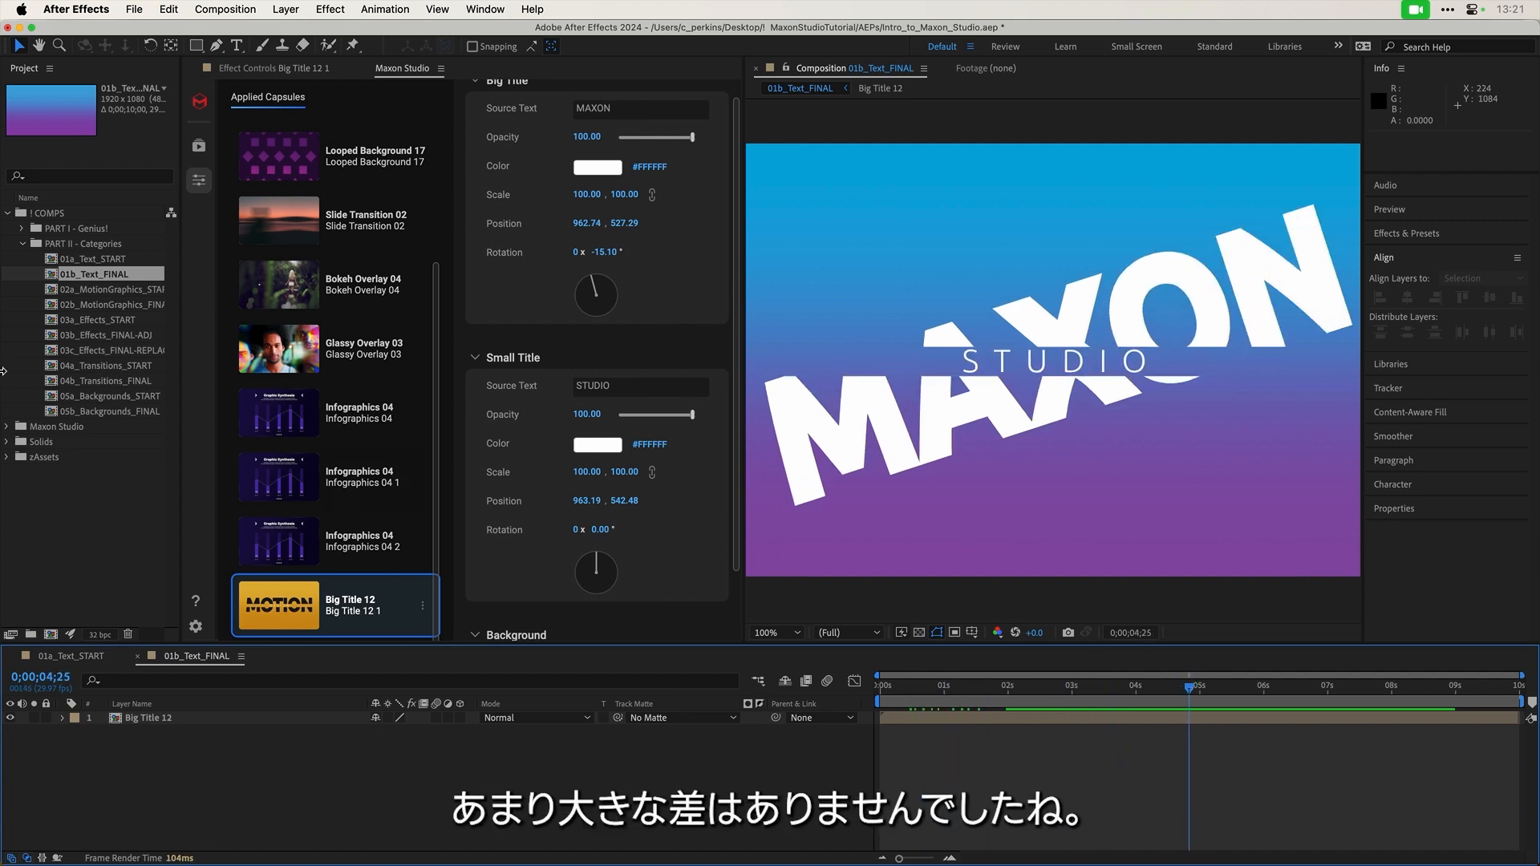
{"action": "double_click", "coordinate": [96, 290]}
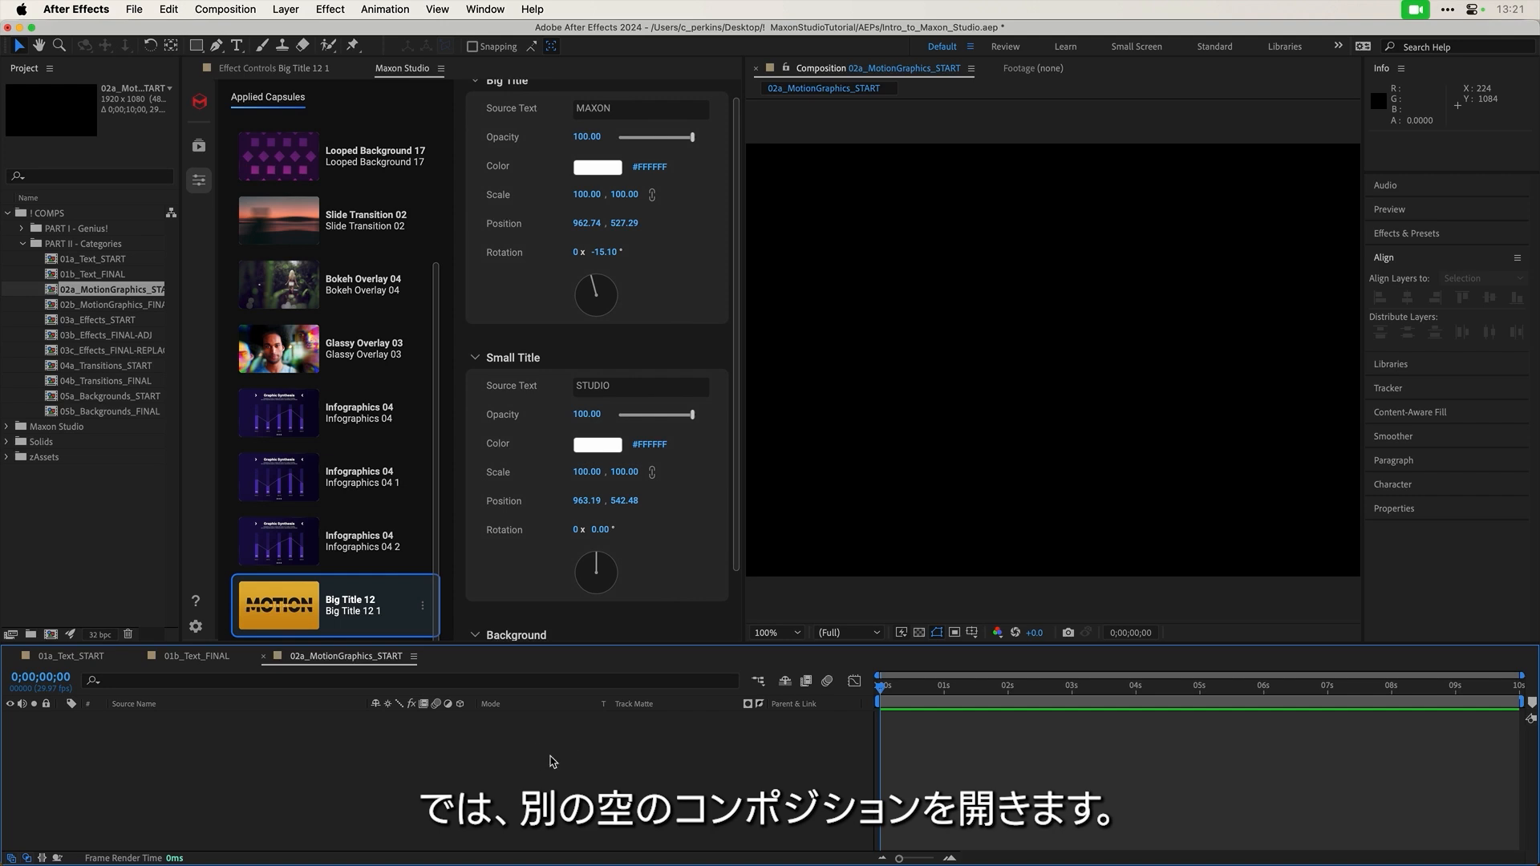
{"action": "left_click", "coordinate": [198, 154]}
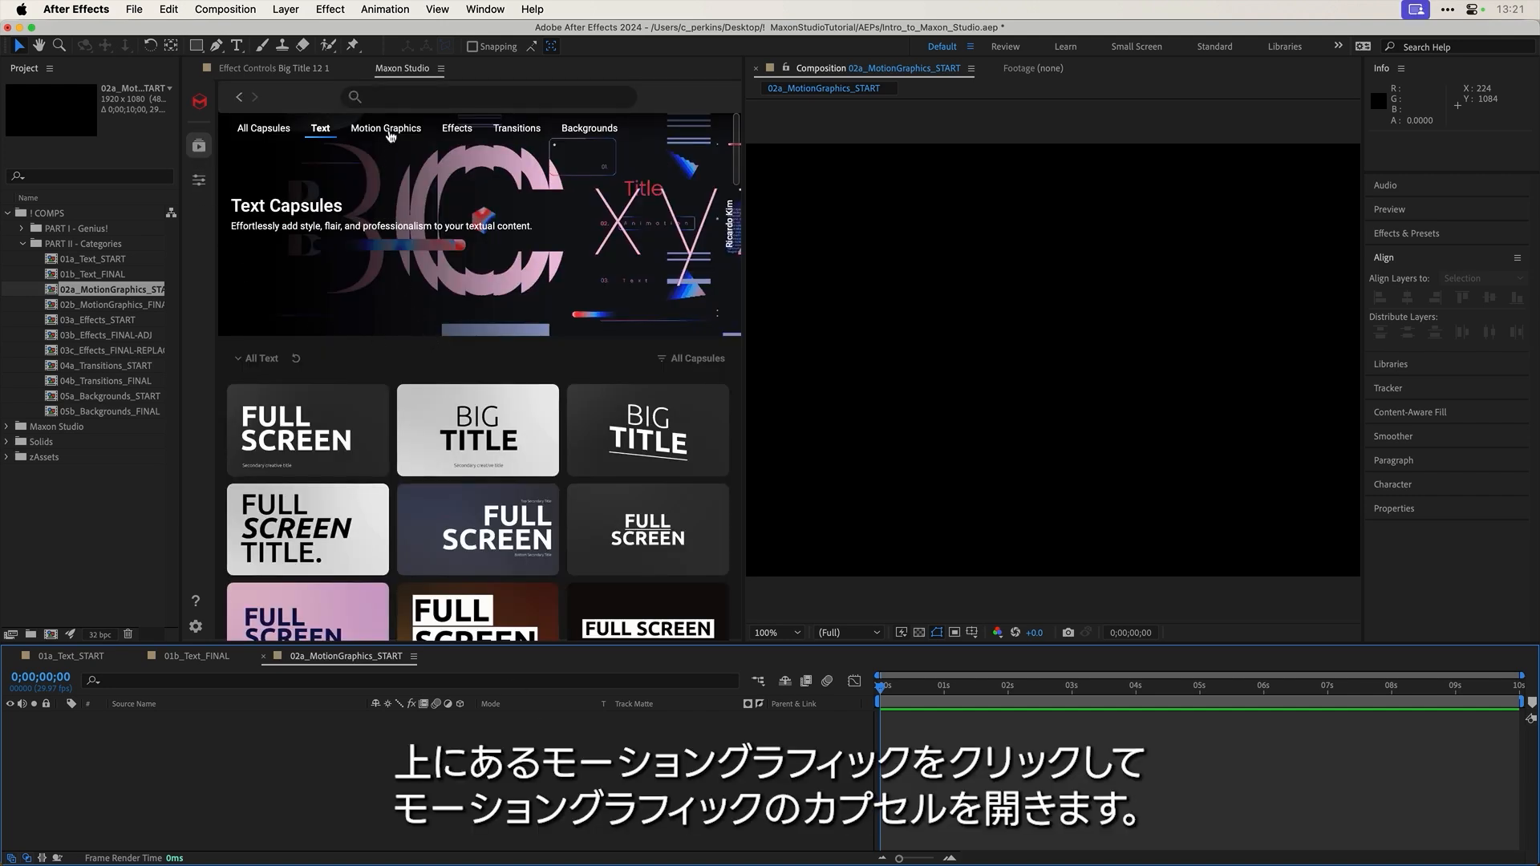
{"action": "left_click", "coordinate": [397, 134]}
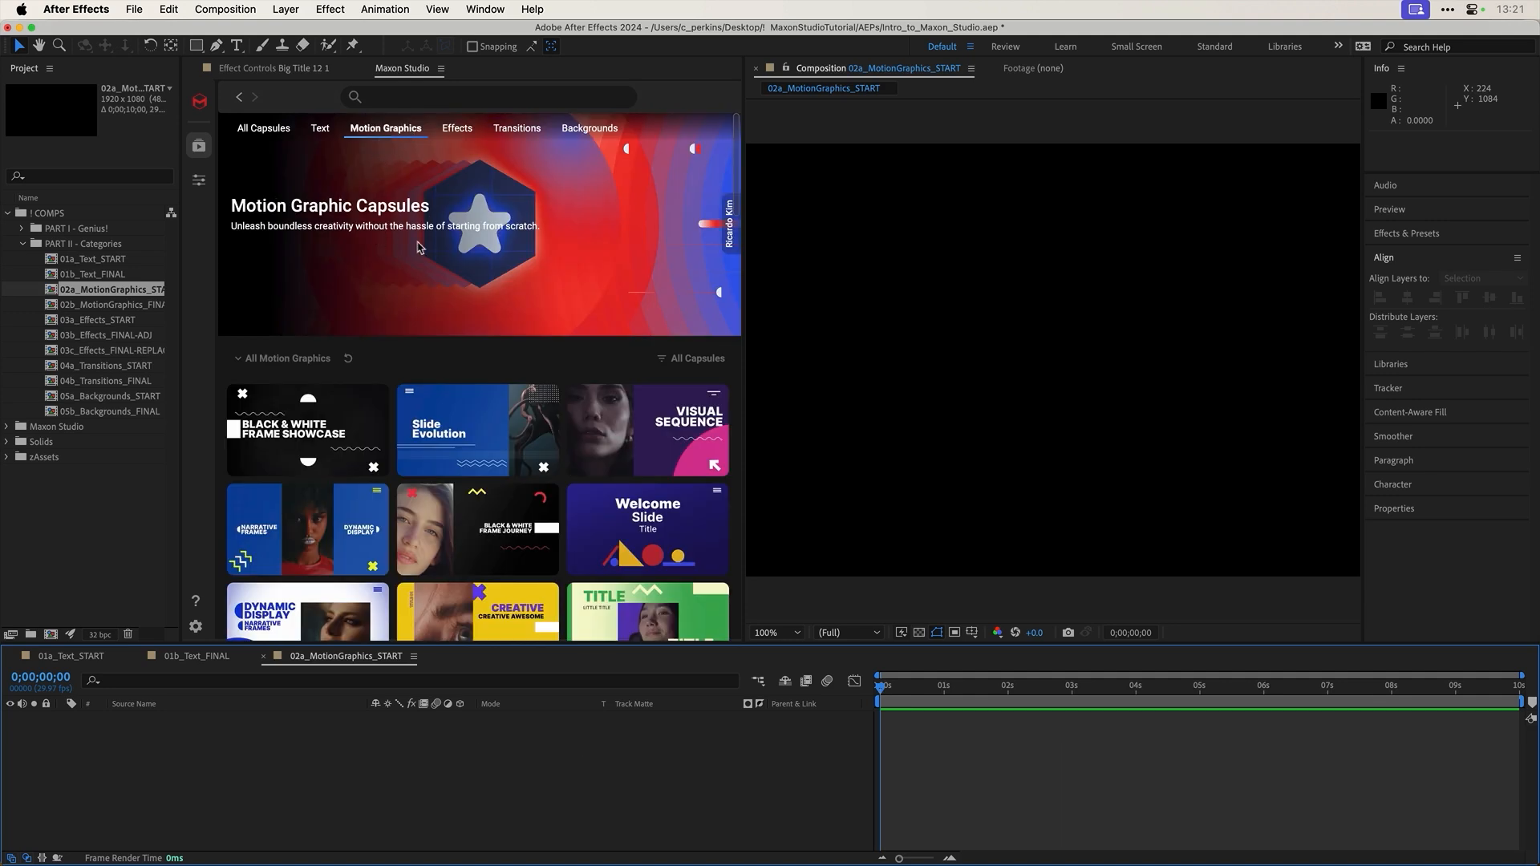
{"action": "scroll", "coordinate": [418, 247], "scroll_direction": "down", "scroll_amount": 4}
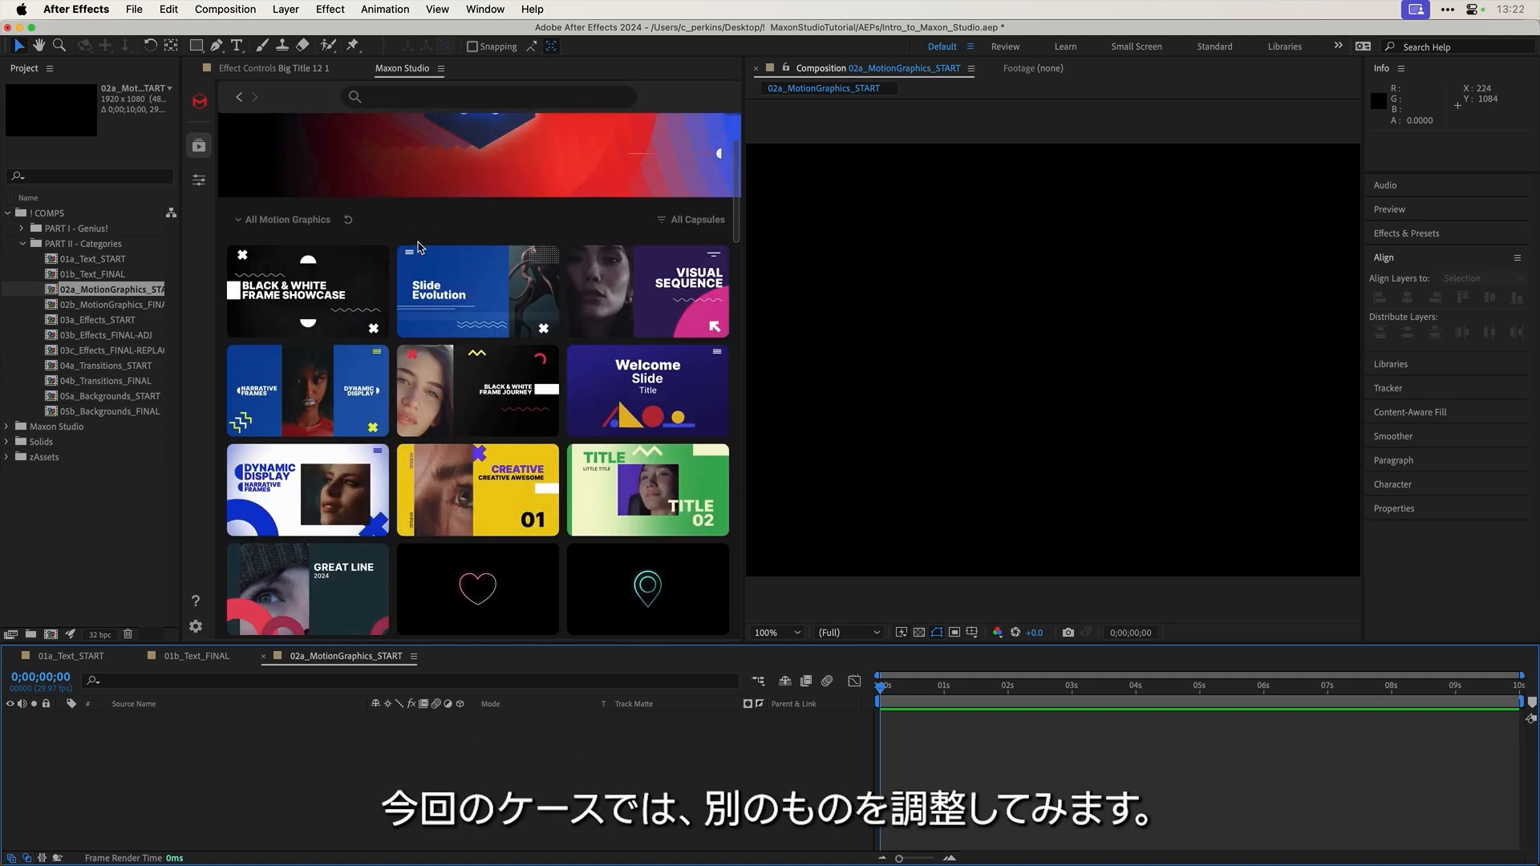
{"action": "scroll", "coordinate": [418, 247], "scroll_direction": "down", "scroll_amount": 18}
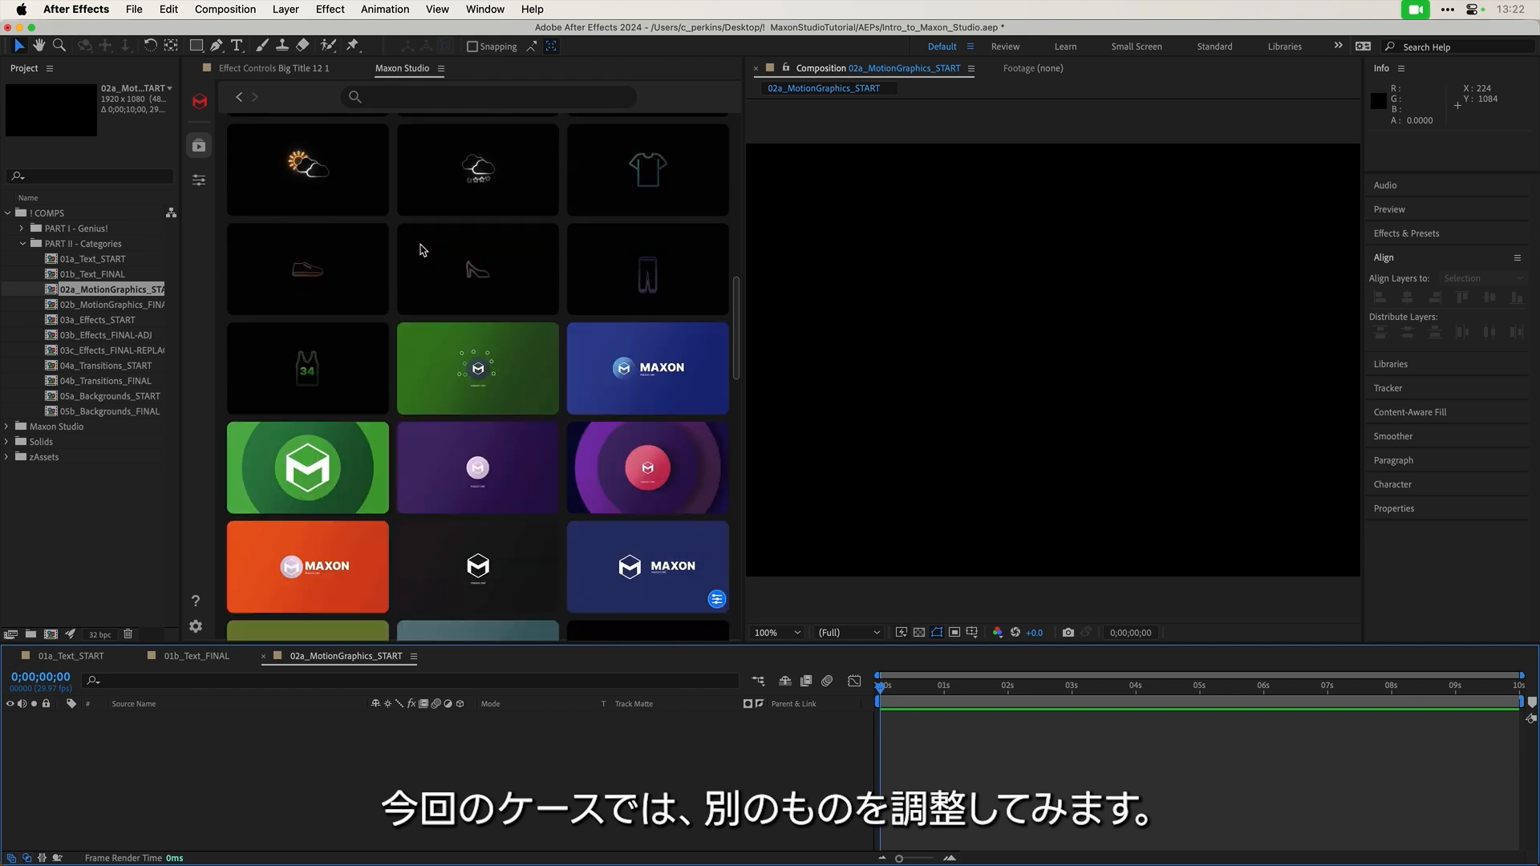
{"action": "scroll", "coordinate": [420, 249], "scroll_direction": "down", "scroll_amount": 5}
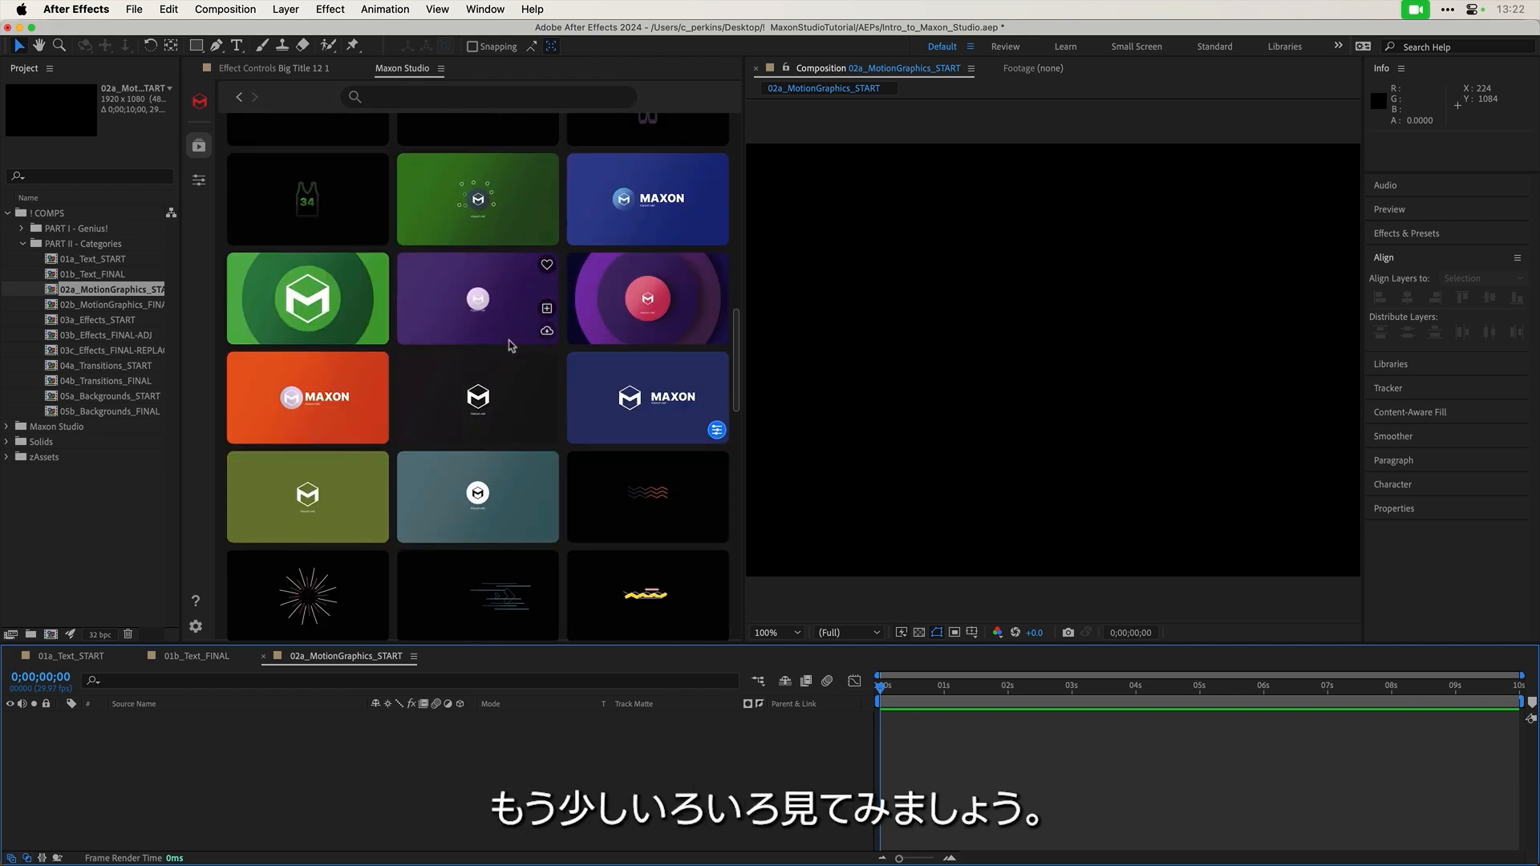
{"action": "mouse_move", "coordinate": [697, 430]}
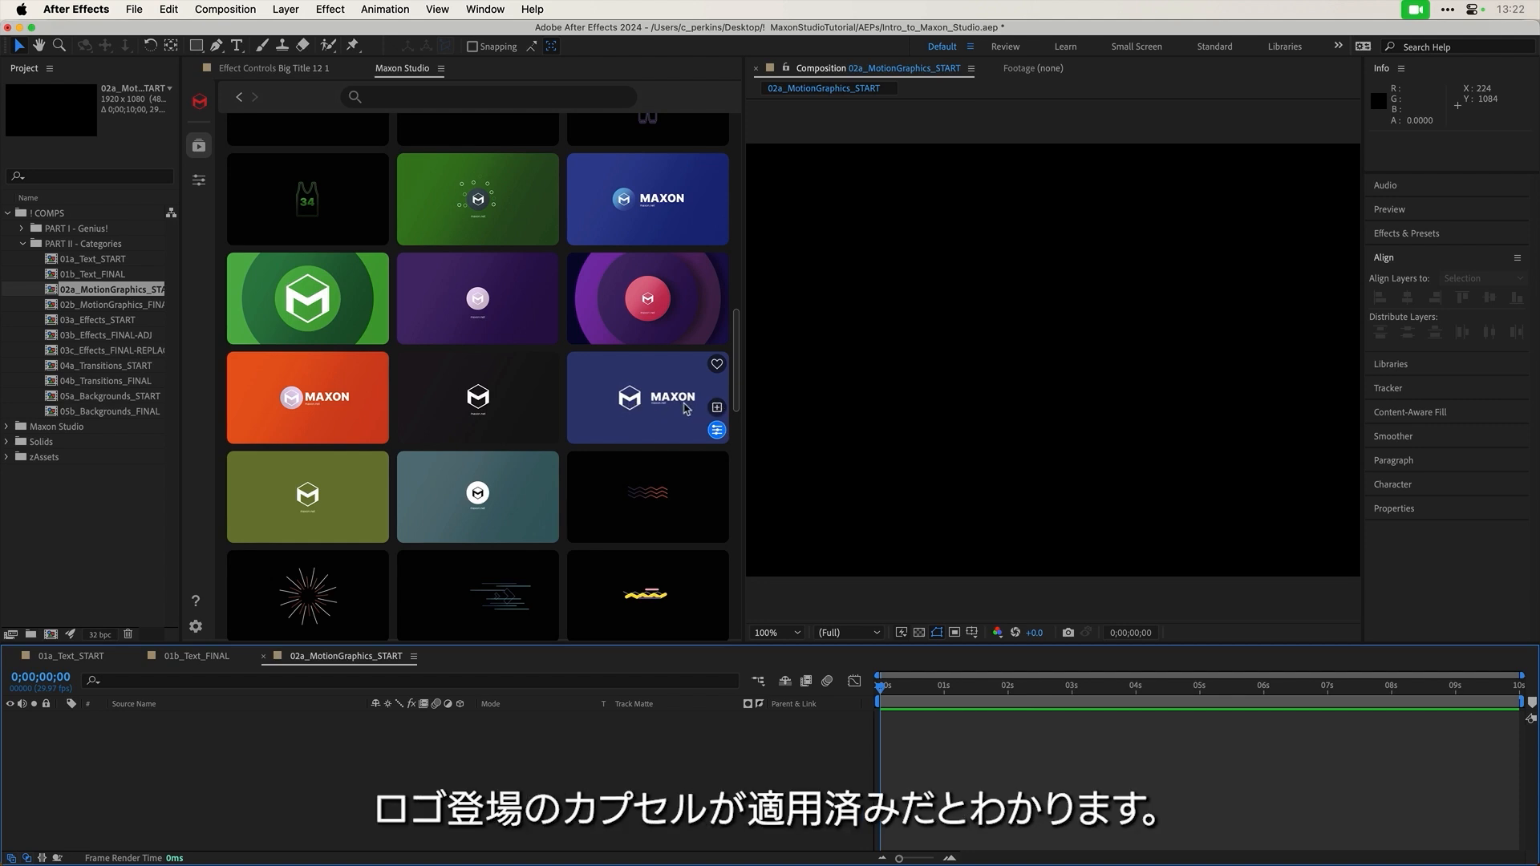
{"action": "scroll", "coordinate": [642, 377], "scroll_direction": "up", "scroll_amount": 5}
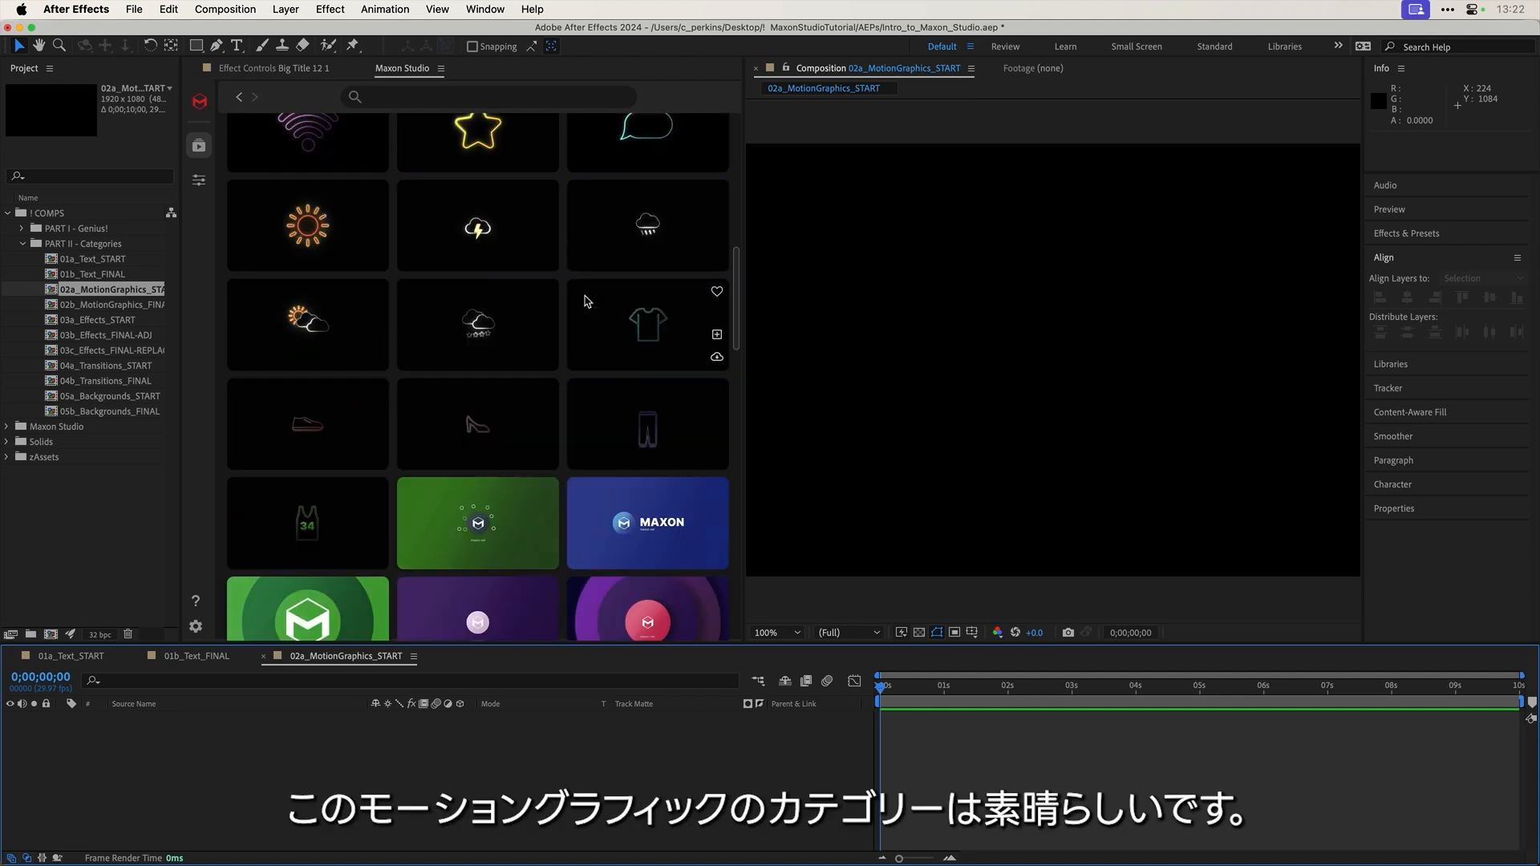
{"action": "scroll", "coordinate": [587, 301], "scroll_direction": "up", "scroll_amount": 2}
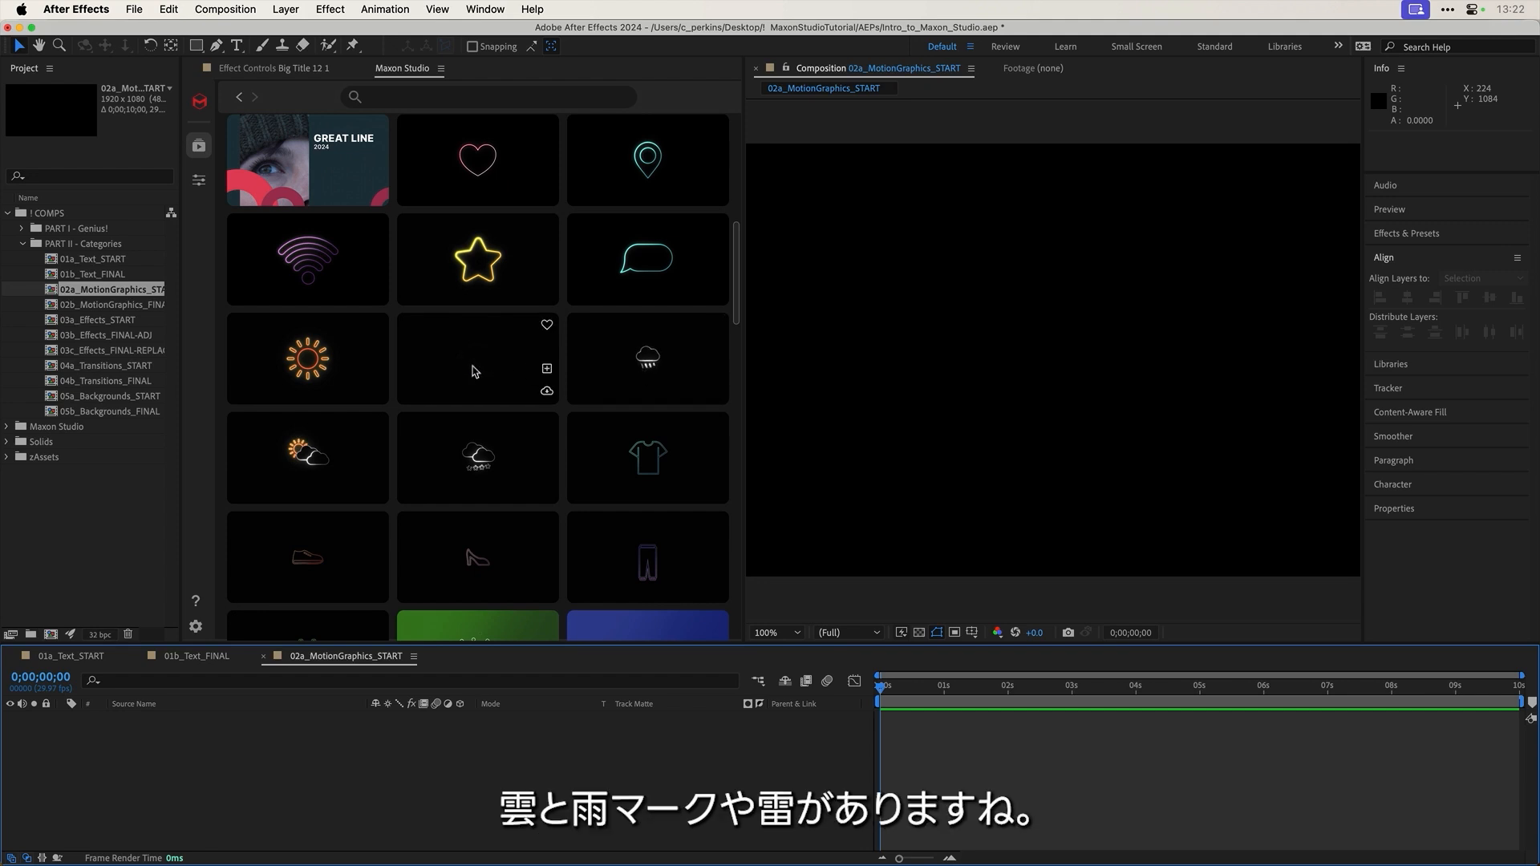
{"action": "scroll", "coordinate": [478, 368], "scroll_direction": "up", "scroll_amount": 5}
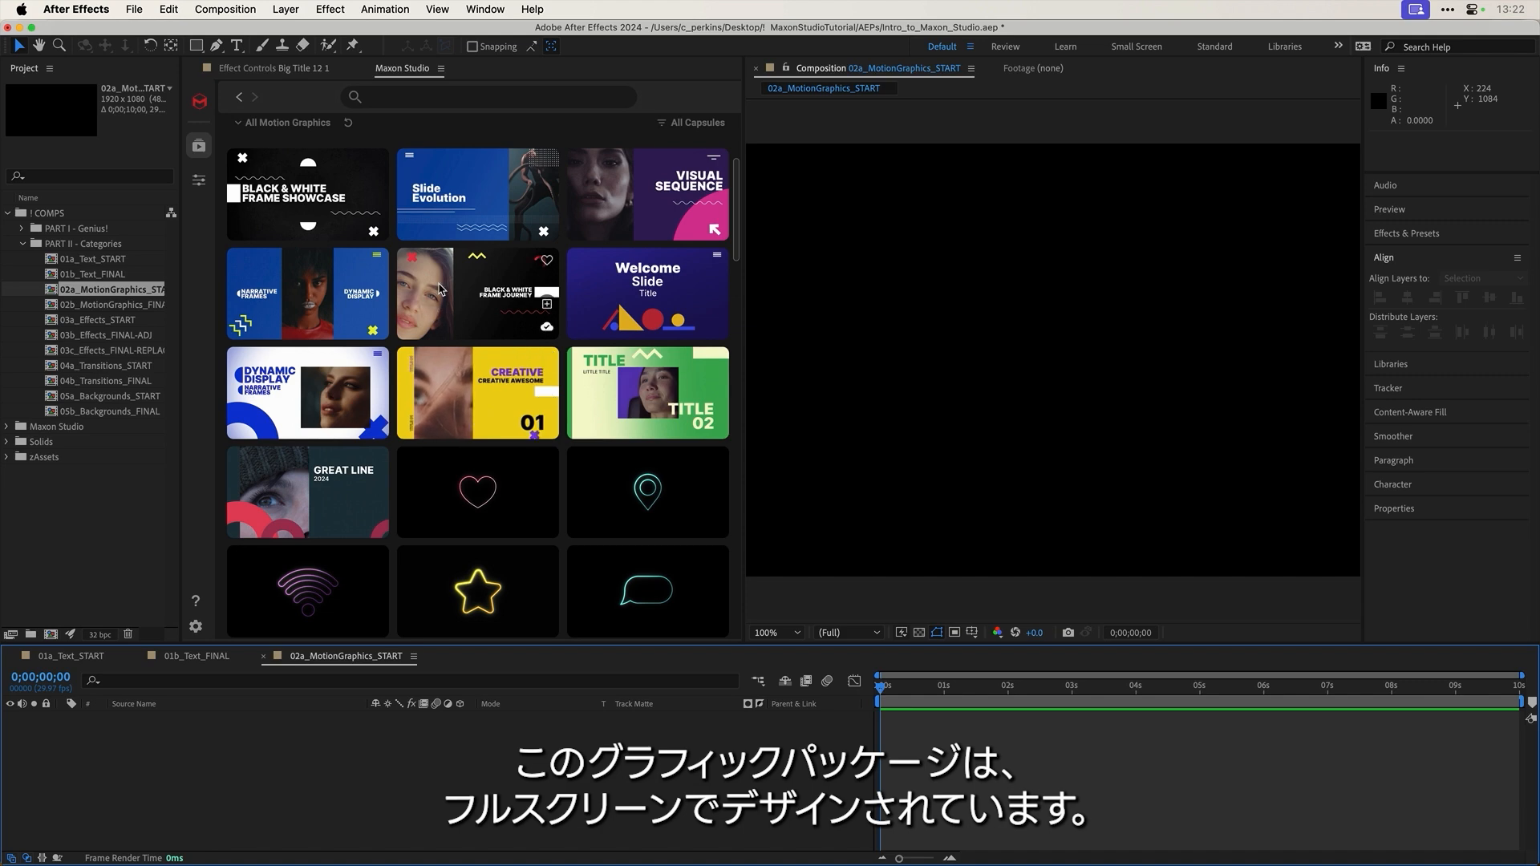
{"action": "scroll", "coordinate": [561, 385], "scroll_direction": "down", "scroll_amount": 10}
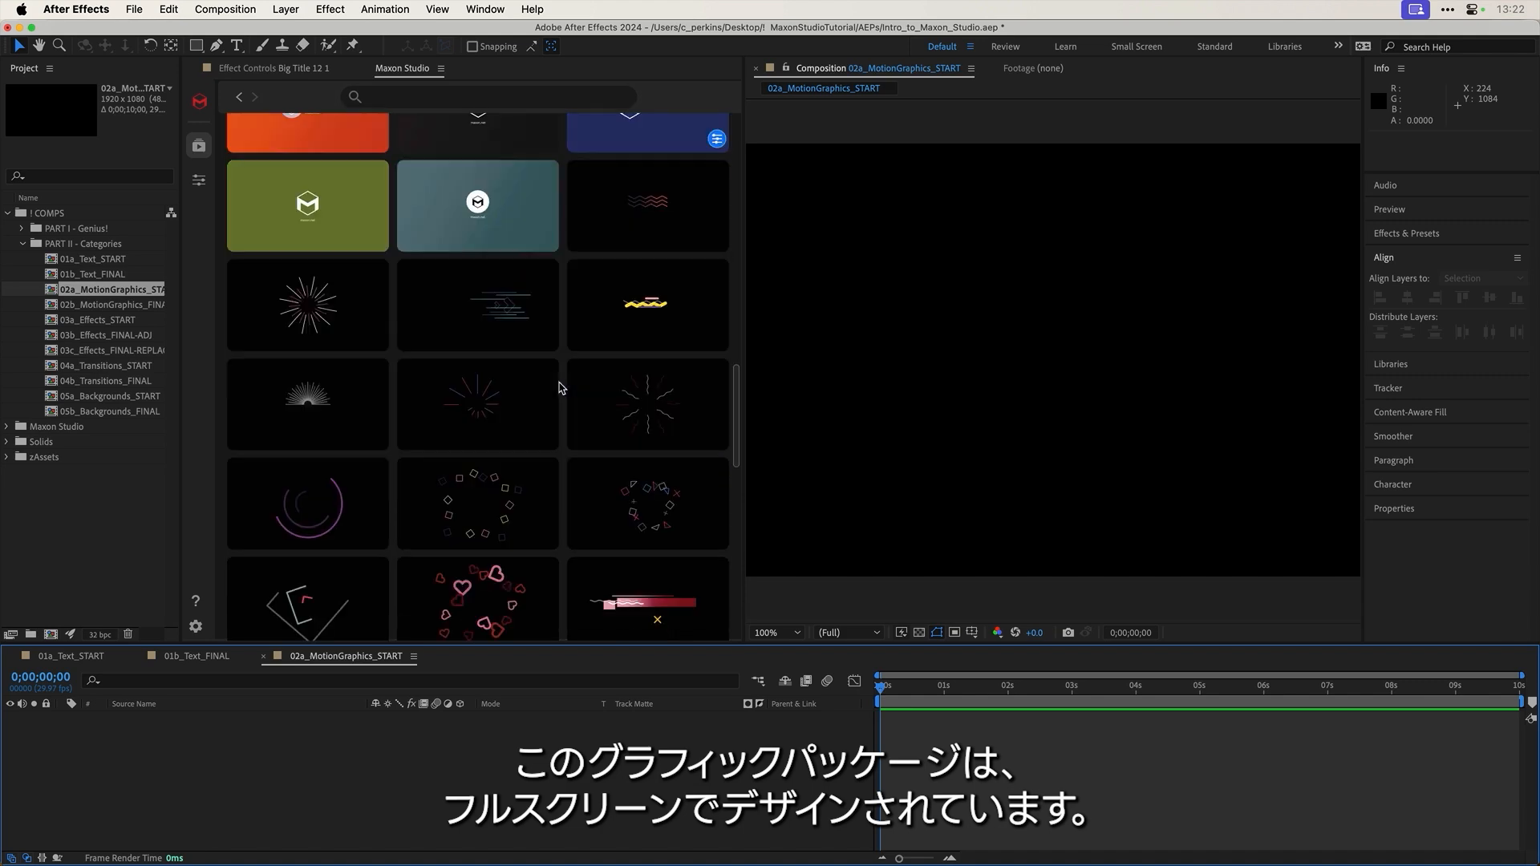
{"action": "scroll", "coordinate": [560, 388], "scroll_direction": "down", "scroll_amount": 2}
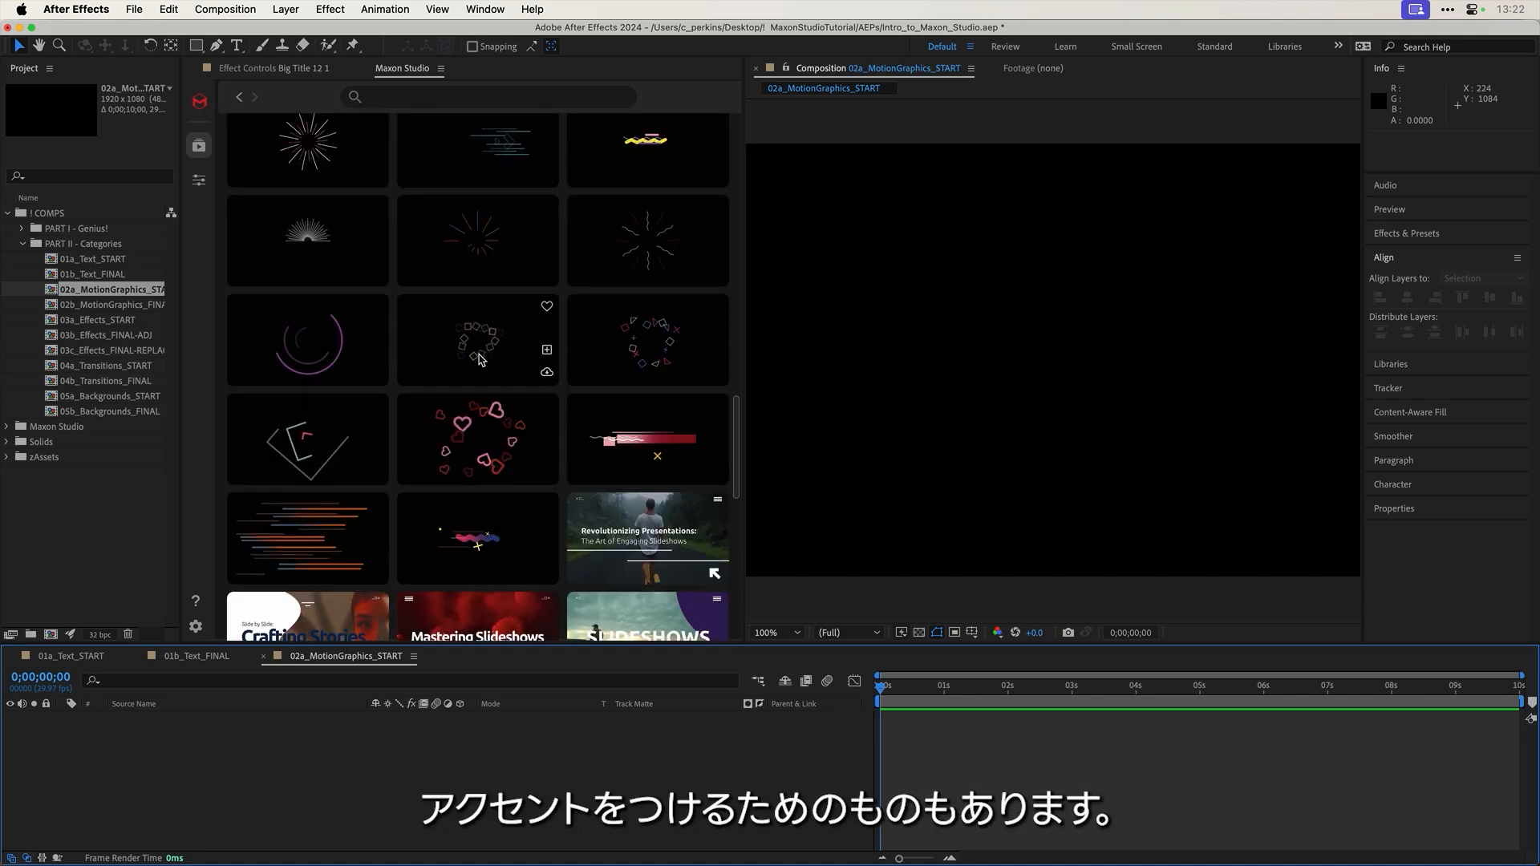
{"action": "scroll", "coordinate": [480, 359], "scroll_direction": "down", "scroll_amount": 5}
{"action": "scroll", "coordinate": [318, 315], "scroll_direction": "down", "scroll_amount": 3}
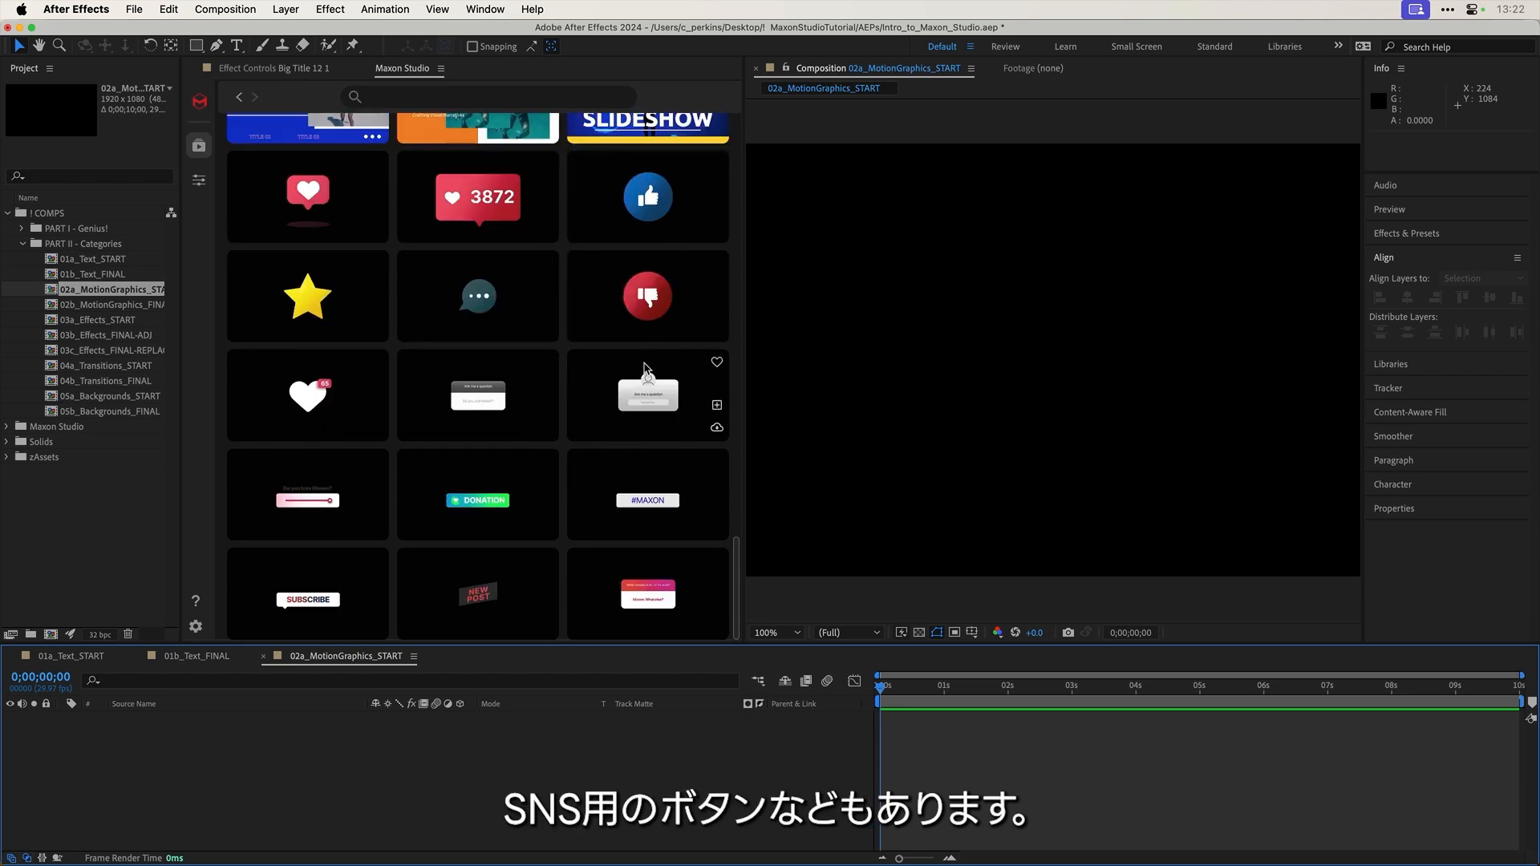
{"action": "scroll", "coordinate": [647, 361], "scroll_direction": "up", "scroll_amount": 5}
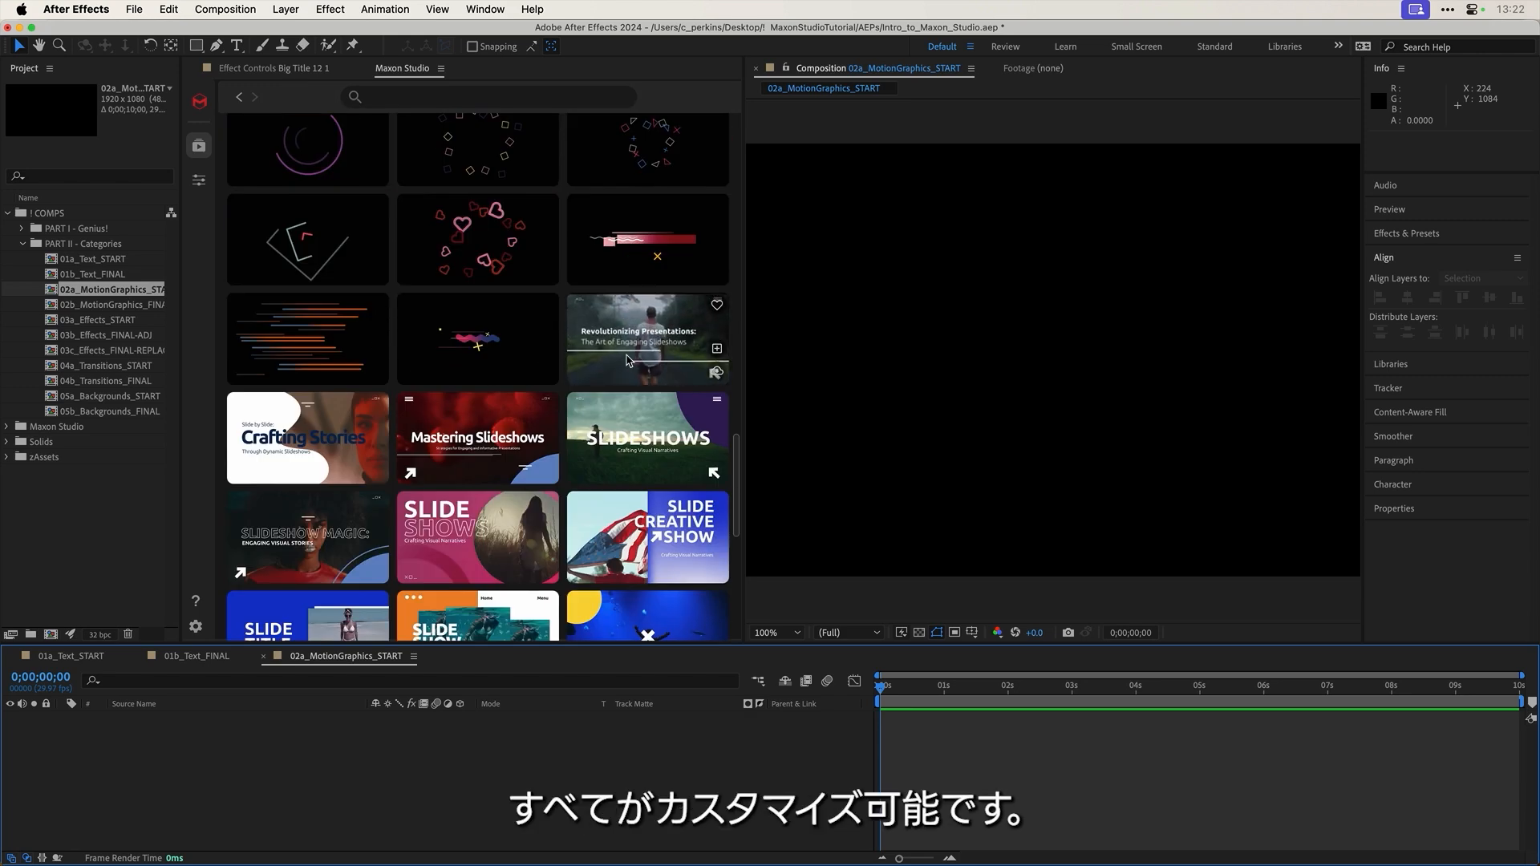
{"action": "scroll", "coordinate": [621, 362], "scroll_direction": "up", "scroll_amount": 2}
{"action": "scroll", "coordinate": [610, 377], "scroll_direction": "up", "scroll_amount": 8}
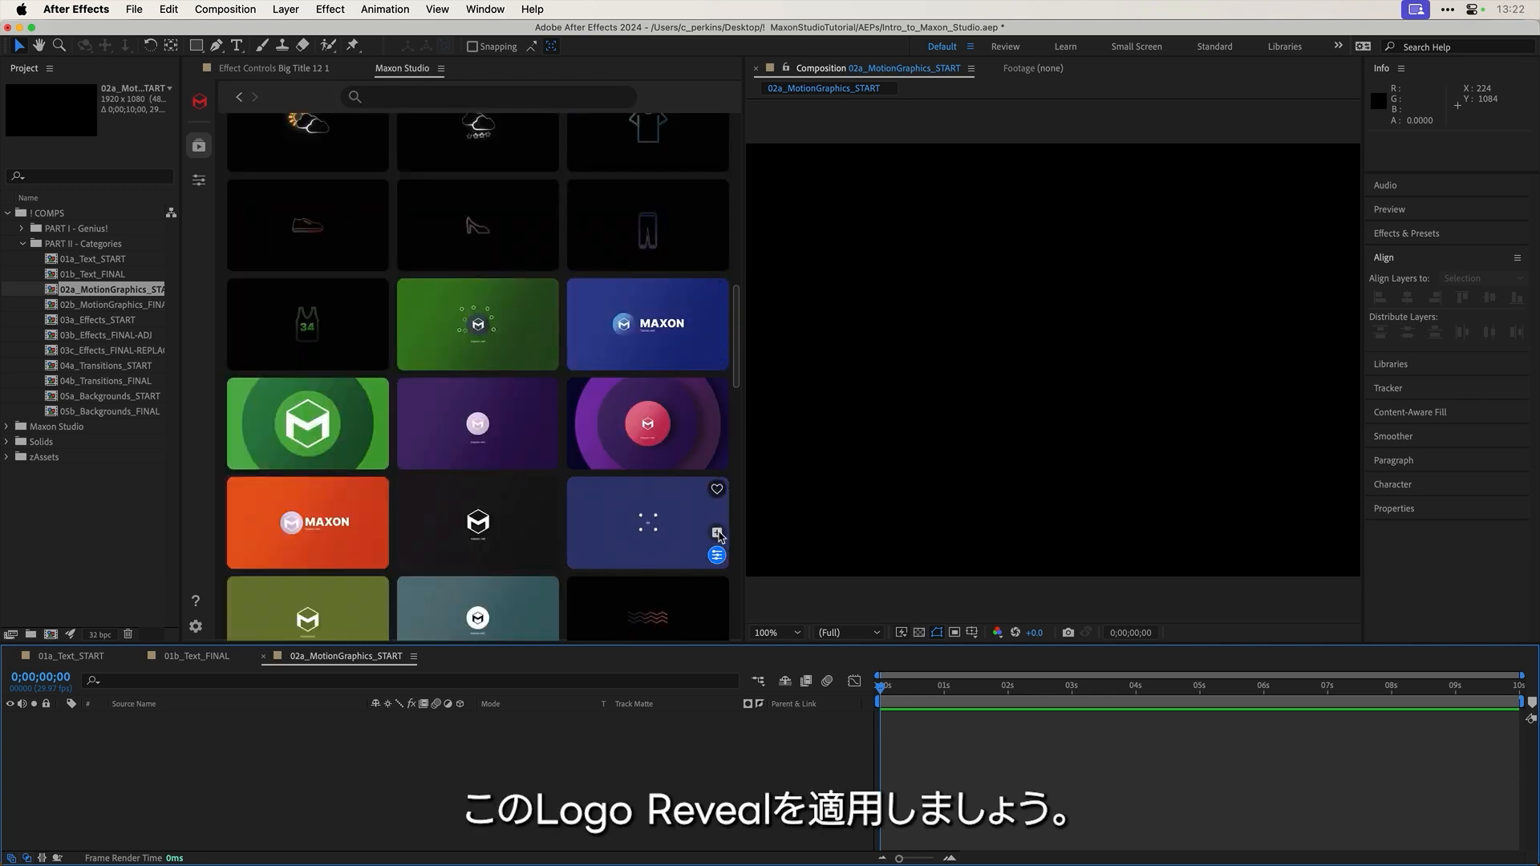
Step: Add the Logo Reveal 08 capsule, preview it, and bring up its Applied Capsules settings
{"action": "left_click", "coordinate": [718, 534]}
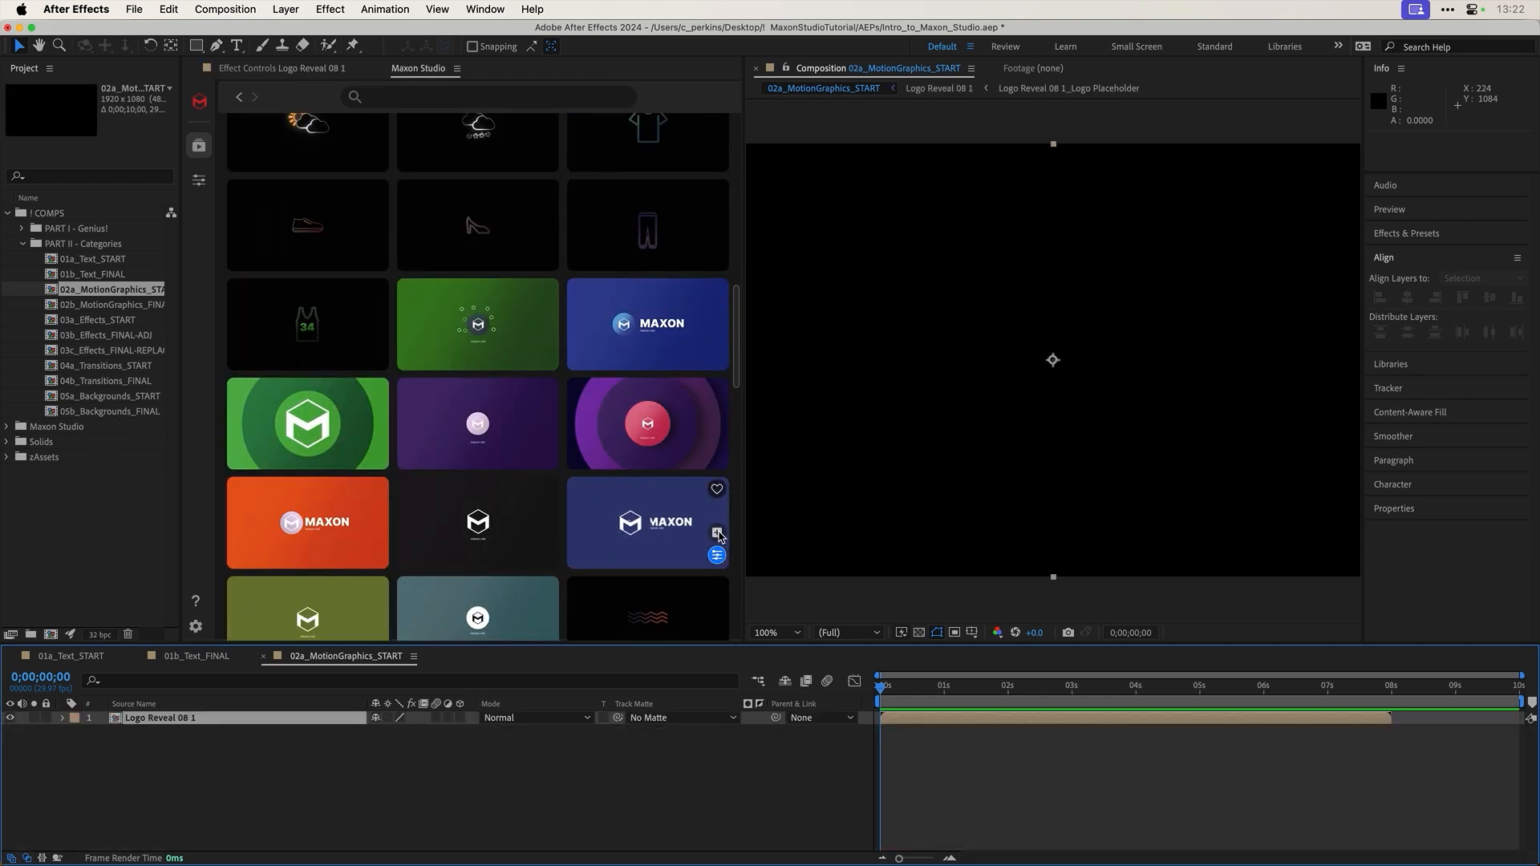
{"action": "left_click_drag", "start_coordinate": [885, 691], "coordinate": [1119, 680]}
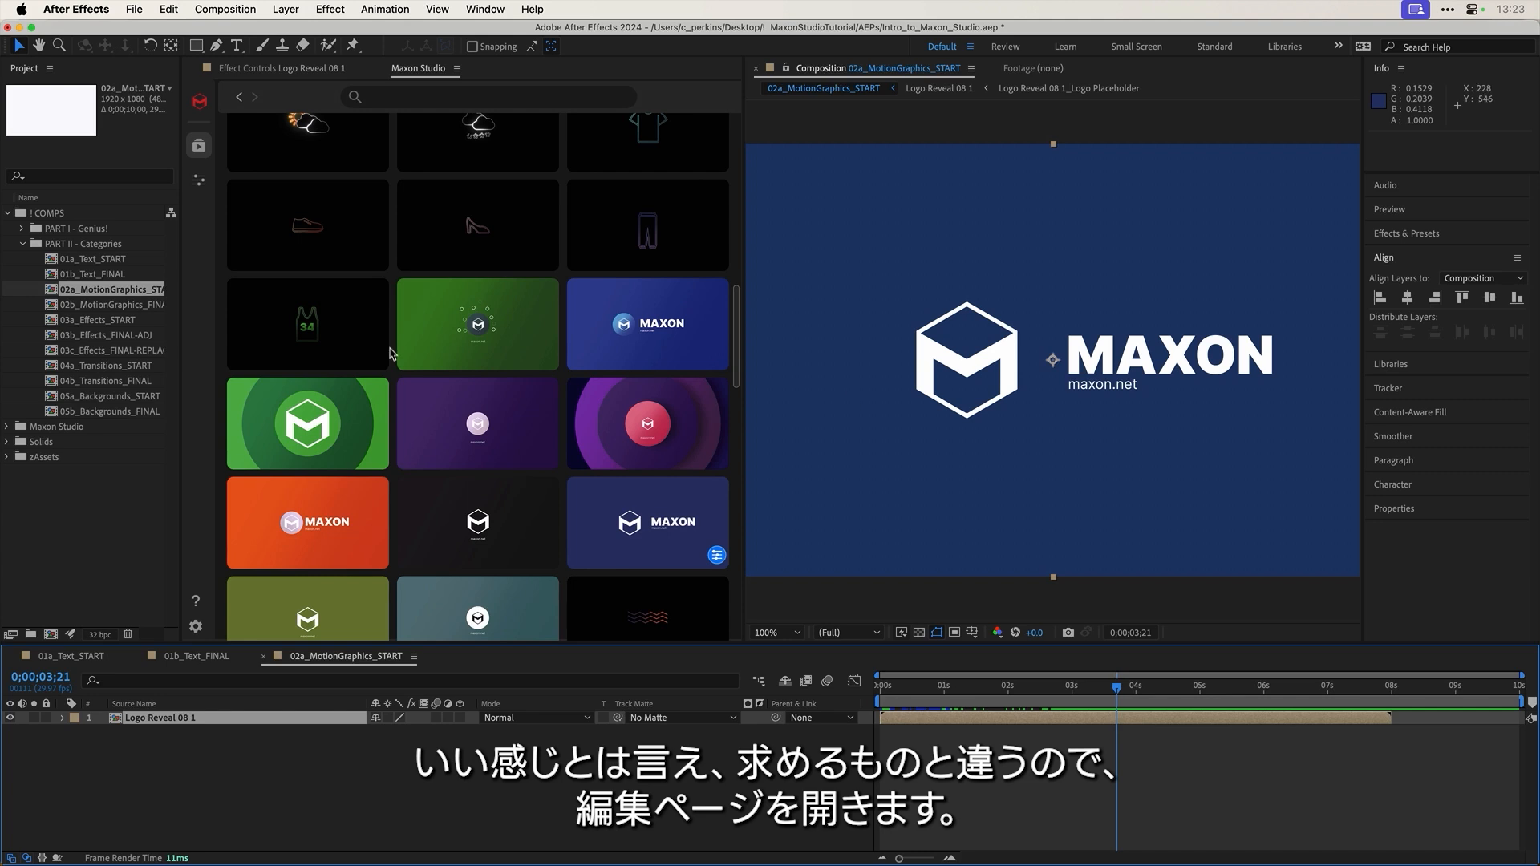
{"action": "left_click", "coordinate": [199, 180]}
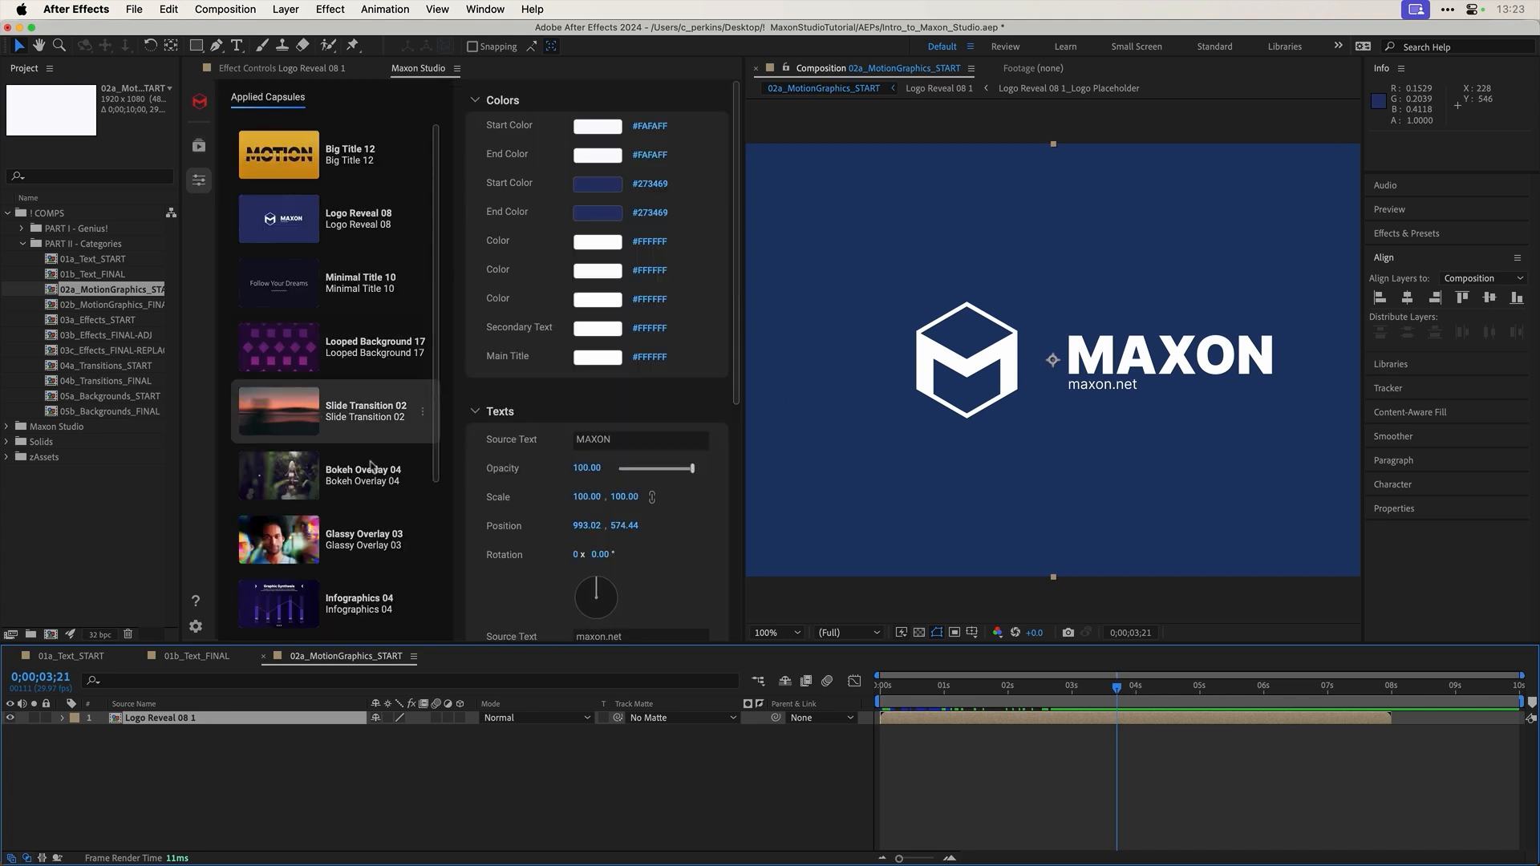
Step: Change the reveal's second Start Color to red #FF2D2D
{"action": "scroll", "coordinate": [482, 476], "scroll_direction": "down", "scroll_amount": 5}
{"action": "scroll", "coordinate": [484, 472], "scroll_direction": "up", "scroll_amount": 5}
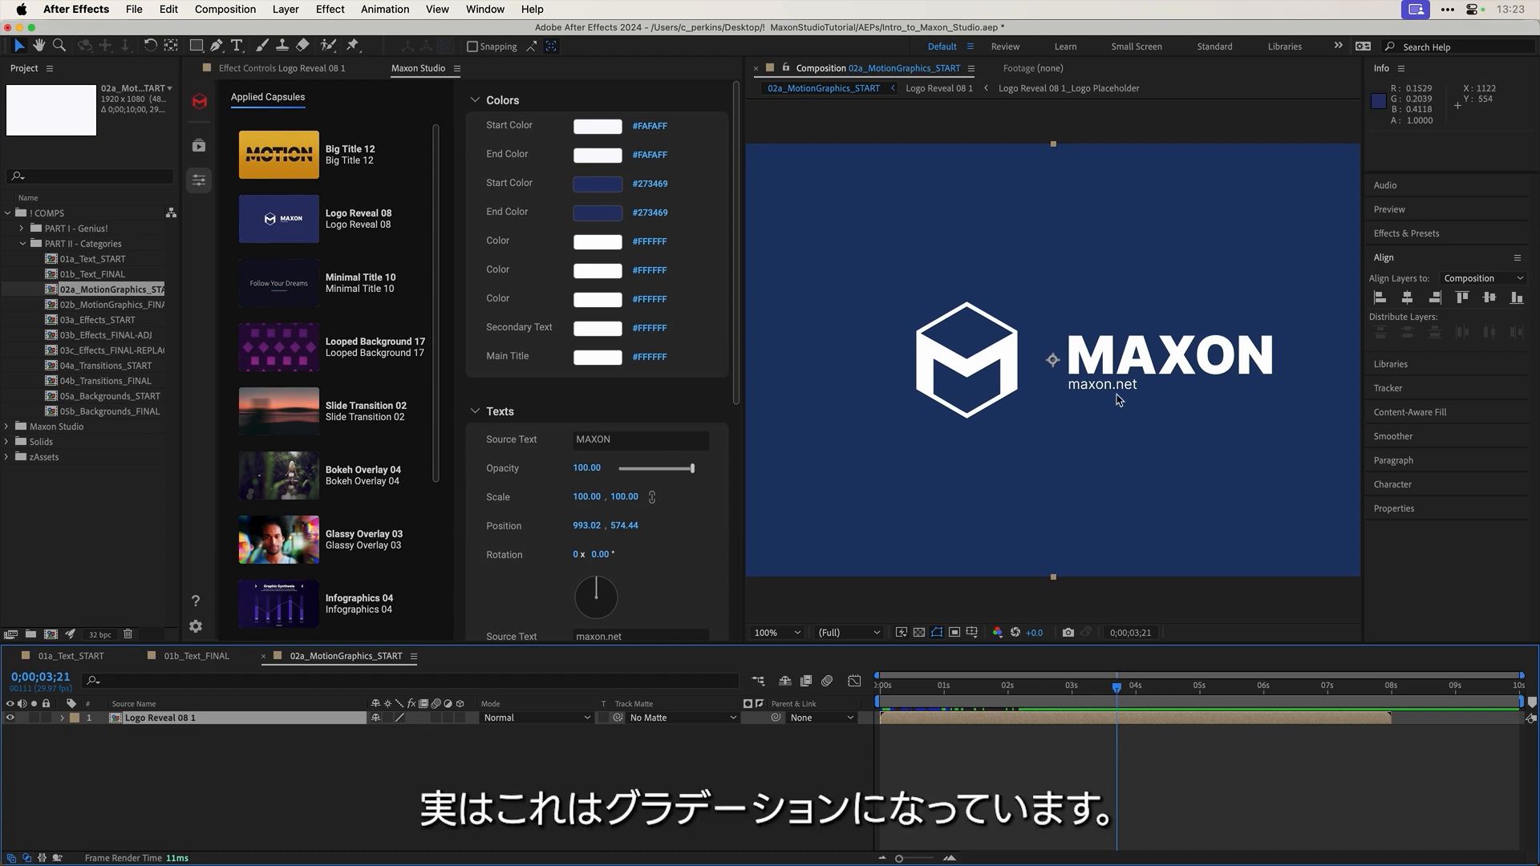
{"action": "left_click", "coordinate": [596, 186]}
{"action": "mouse_move", "coordinate": [510, 487]}
{"action": "left_mouse_down"}
{"action": "mouse_move", "coordinate": [508, 451]}
{"action": "mouse_move", "coordinate": [444, 451]}
{"action": "left_mouse_up"}
{"action": "left_click", "coordinate": [607, 462]}
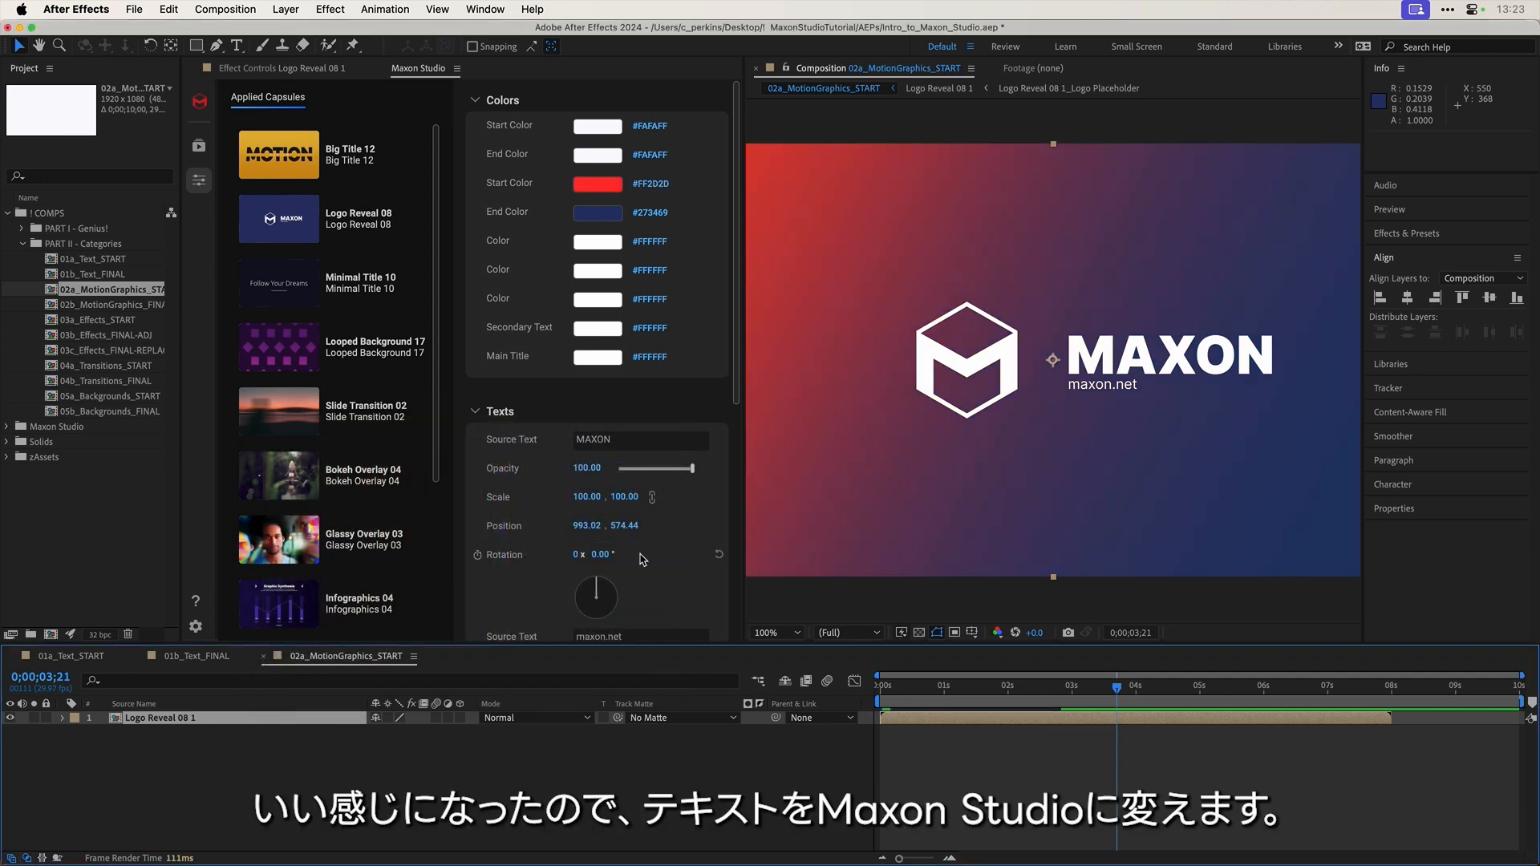
Step: Set the title to 'MAXON STUDIO' and the tagline to 'is really fun to play with!'
{"action": "left_click", "coordinate": [621, 438]}
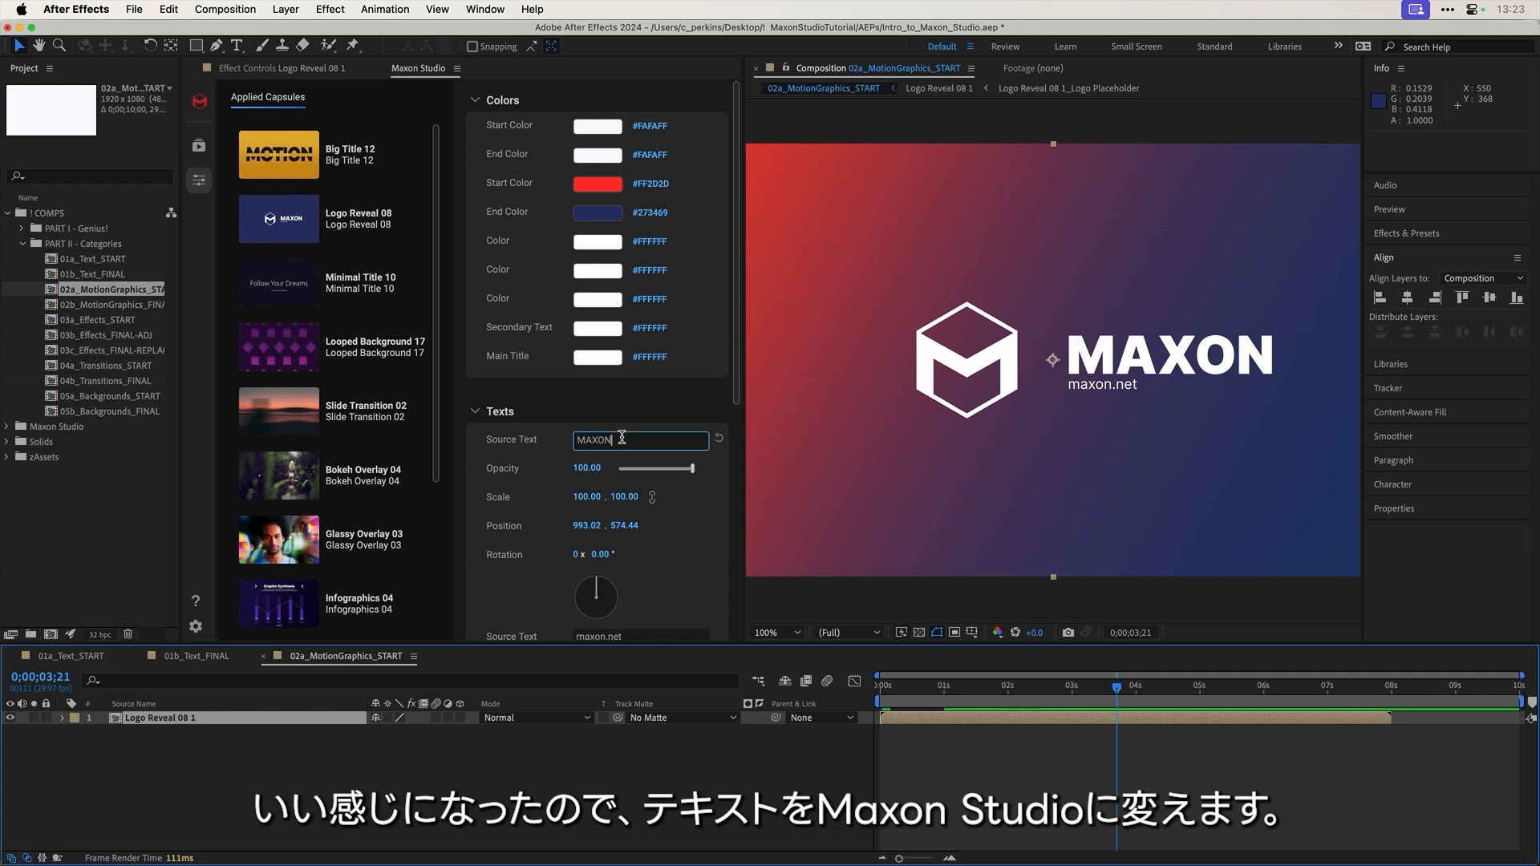
{"action": "type", "text": "STUDIO"}
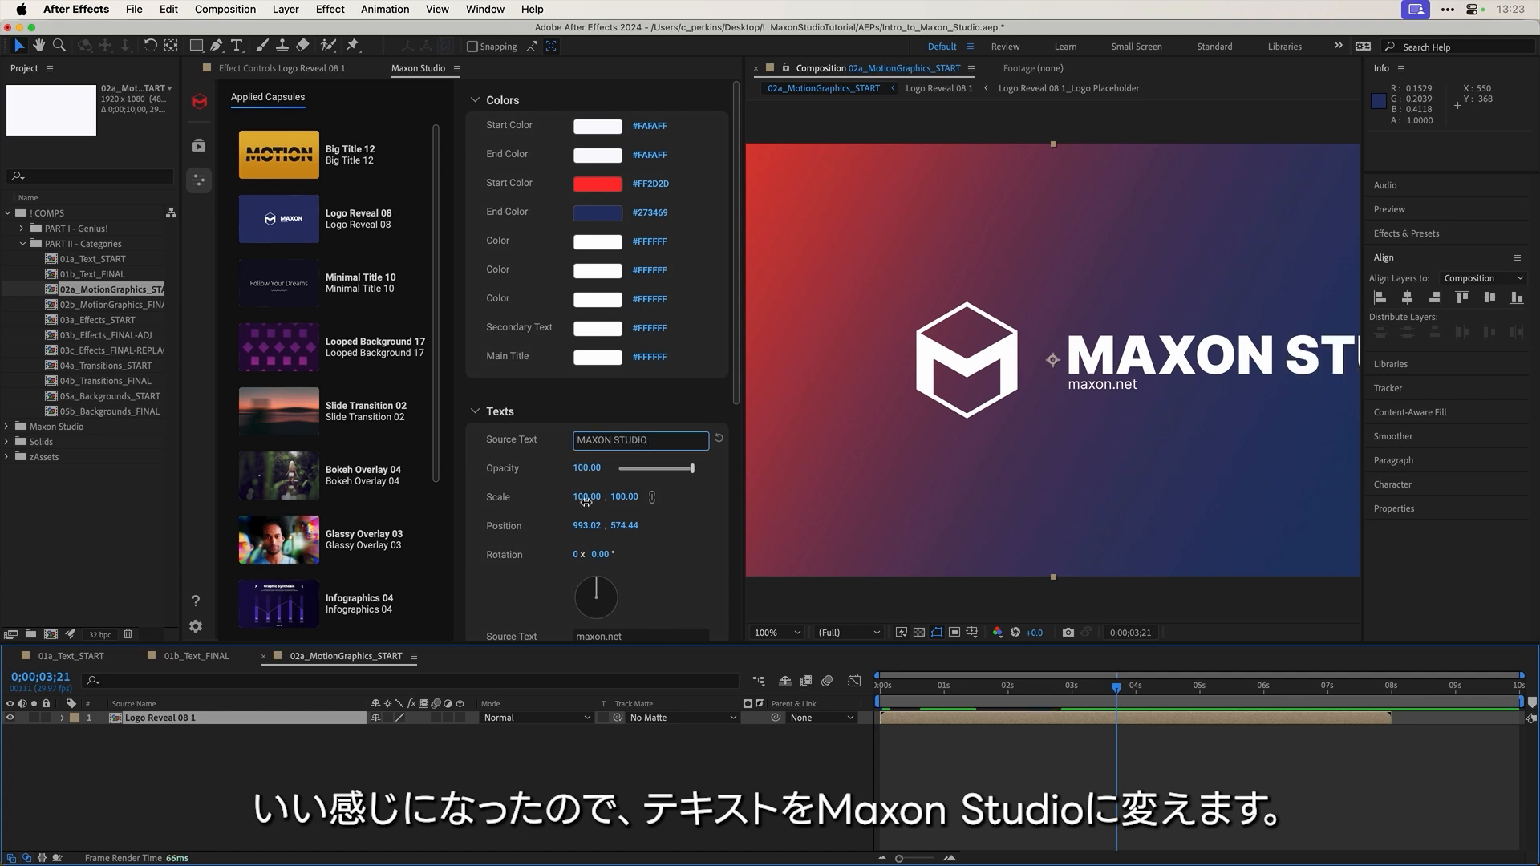
{"action": "left_click", "coordinate": [529, 409]}
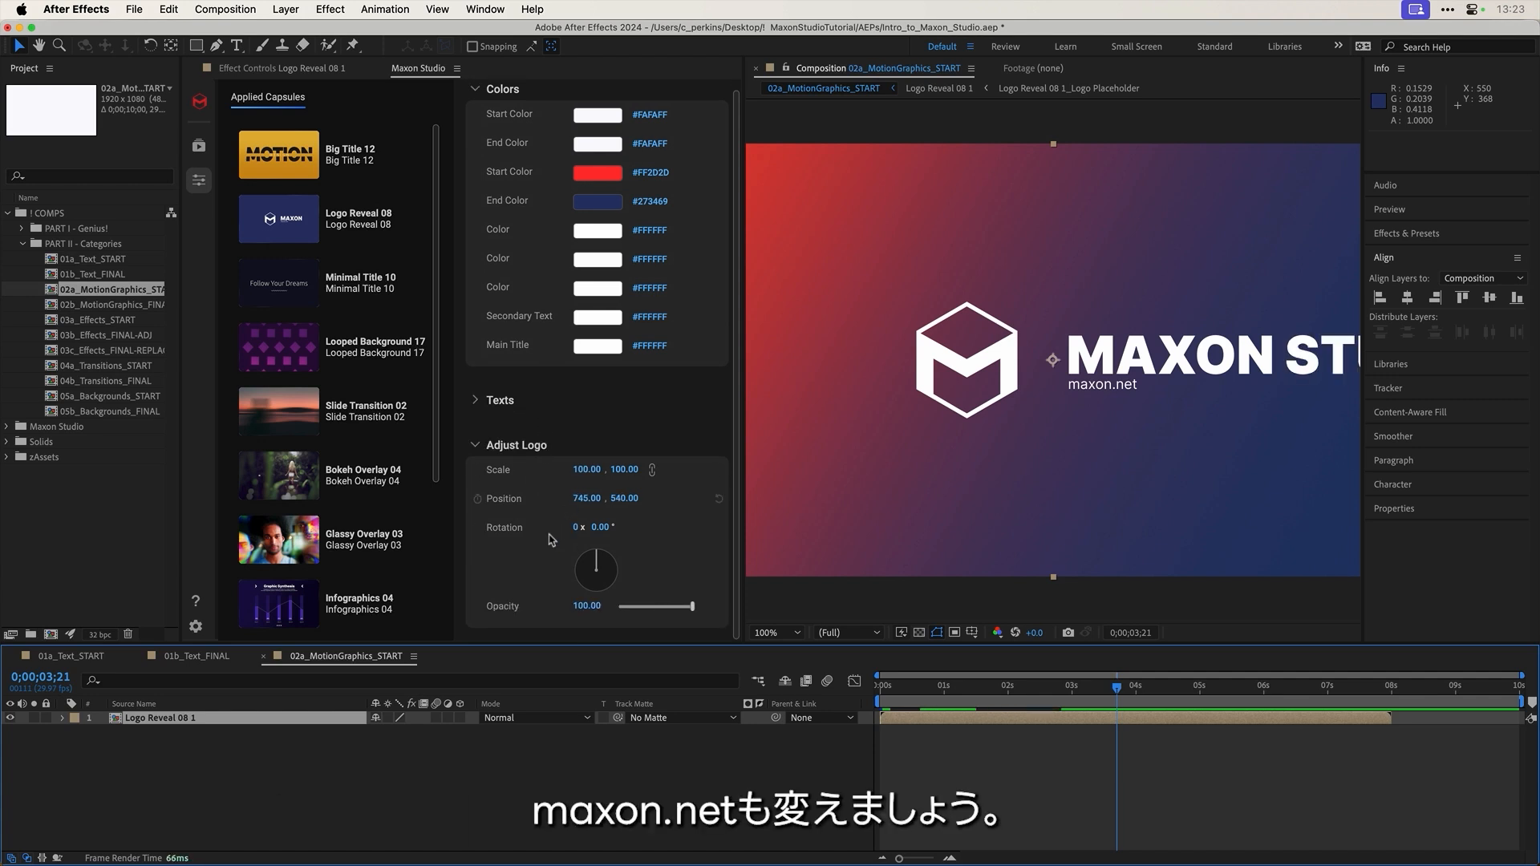
{"action": "scroll", "coordinate": [669, 491], "scroll_direction": "up", "scroll_amount": 1}
{"action": "left_click", "coordinate": [474, 412]}
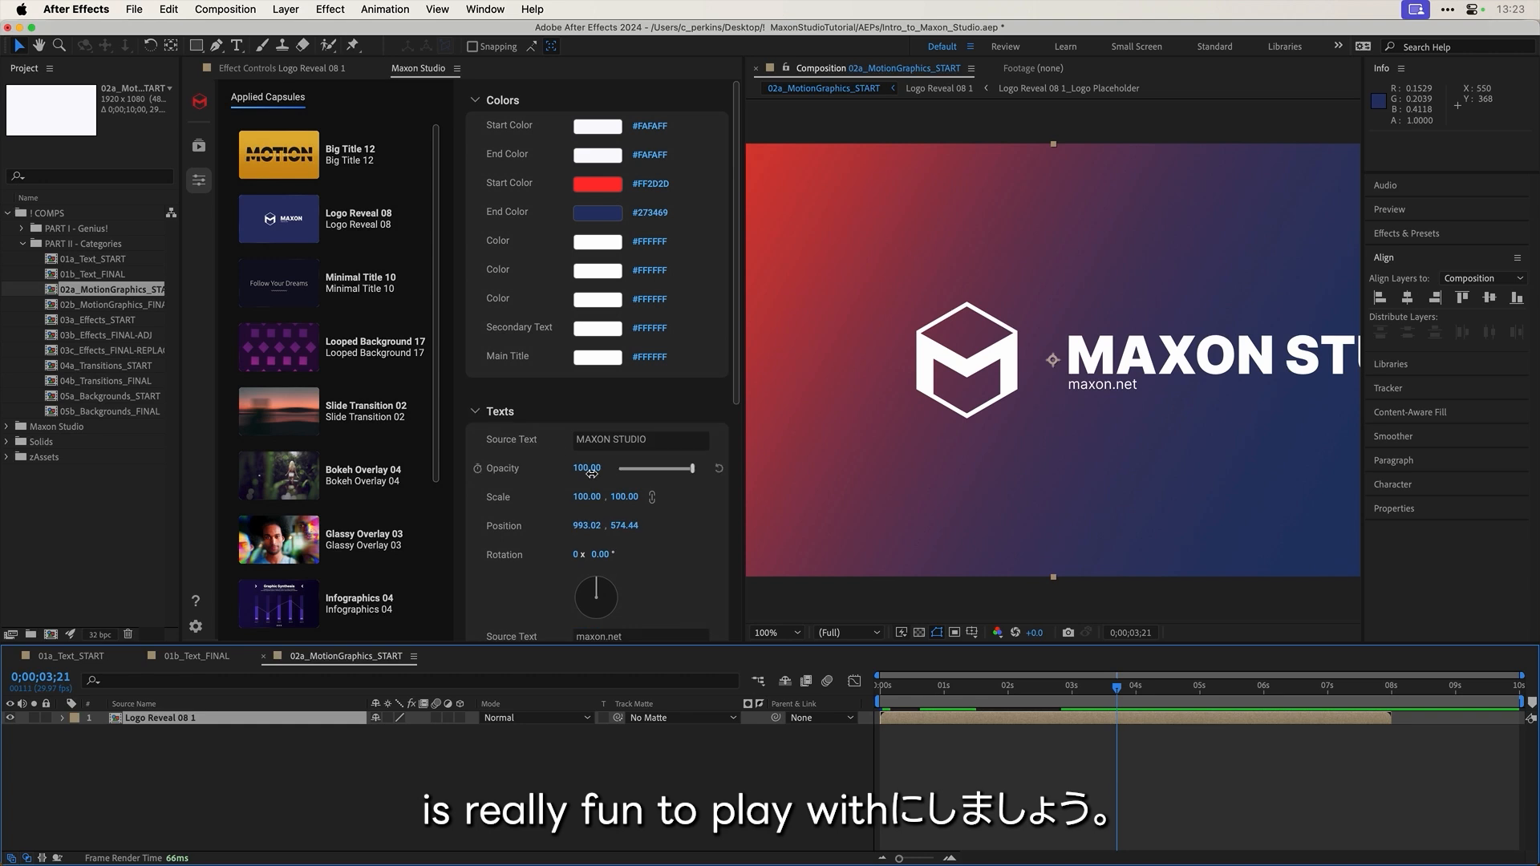
{"action": "scroll", "coordinate": [621, 503], "scroll_direction": "down", "scroll_amount": 5}
{"action": "left_click", "coordinate": [640, 324]}
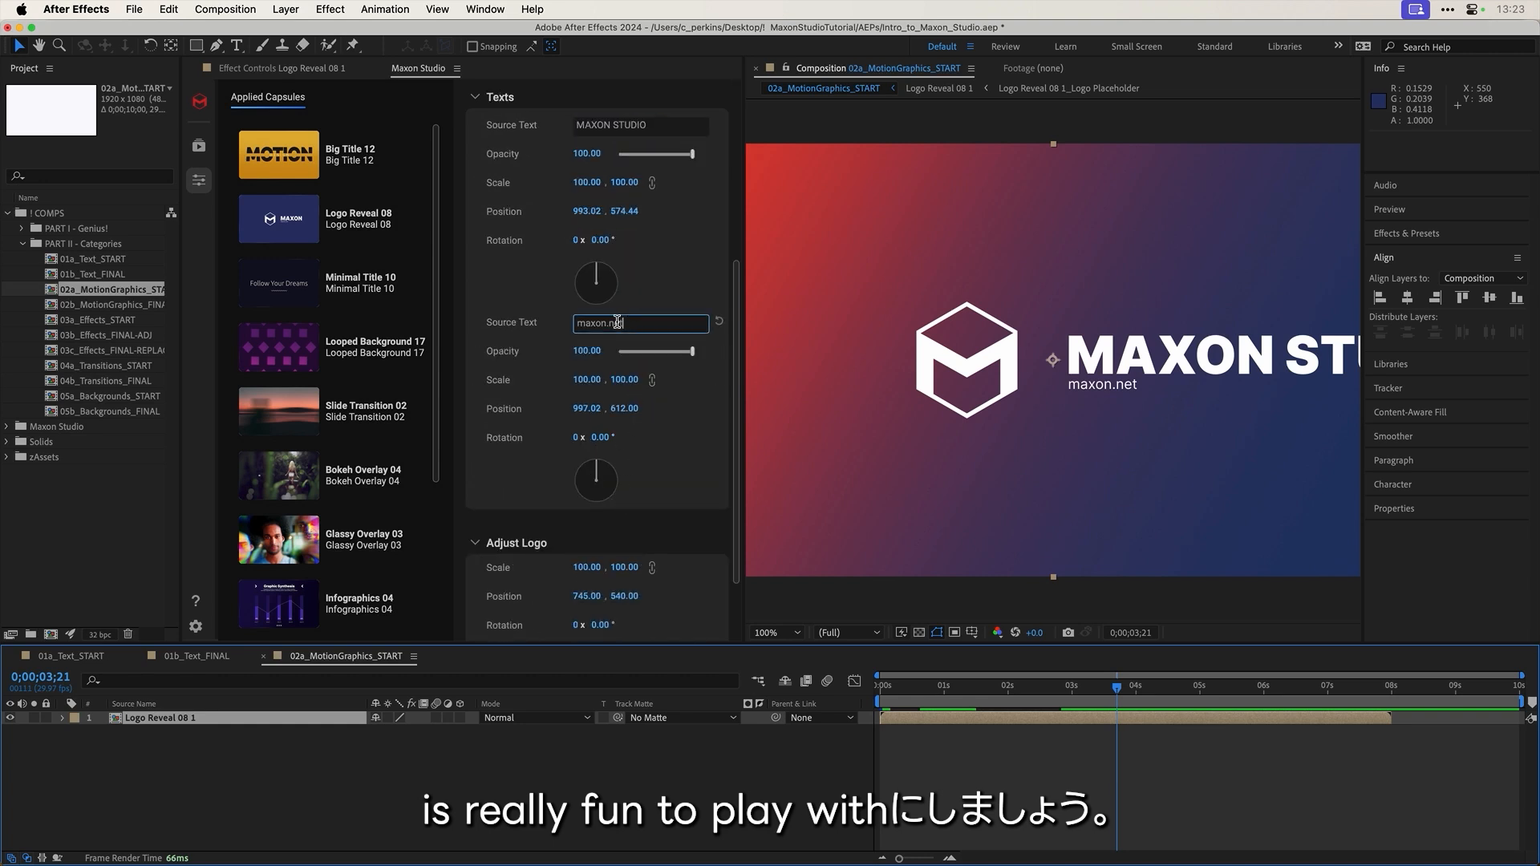
{"action": "type", "text": "is really fun to play with!"}
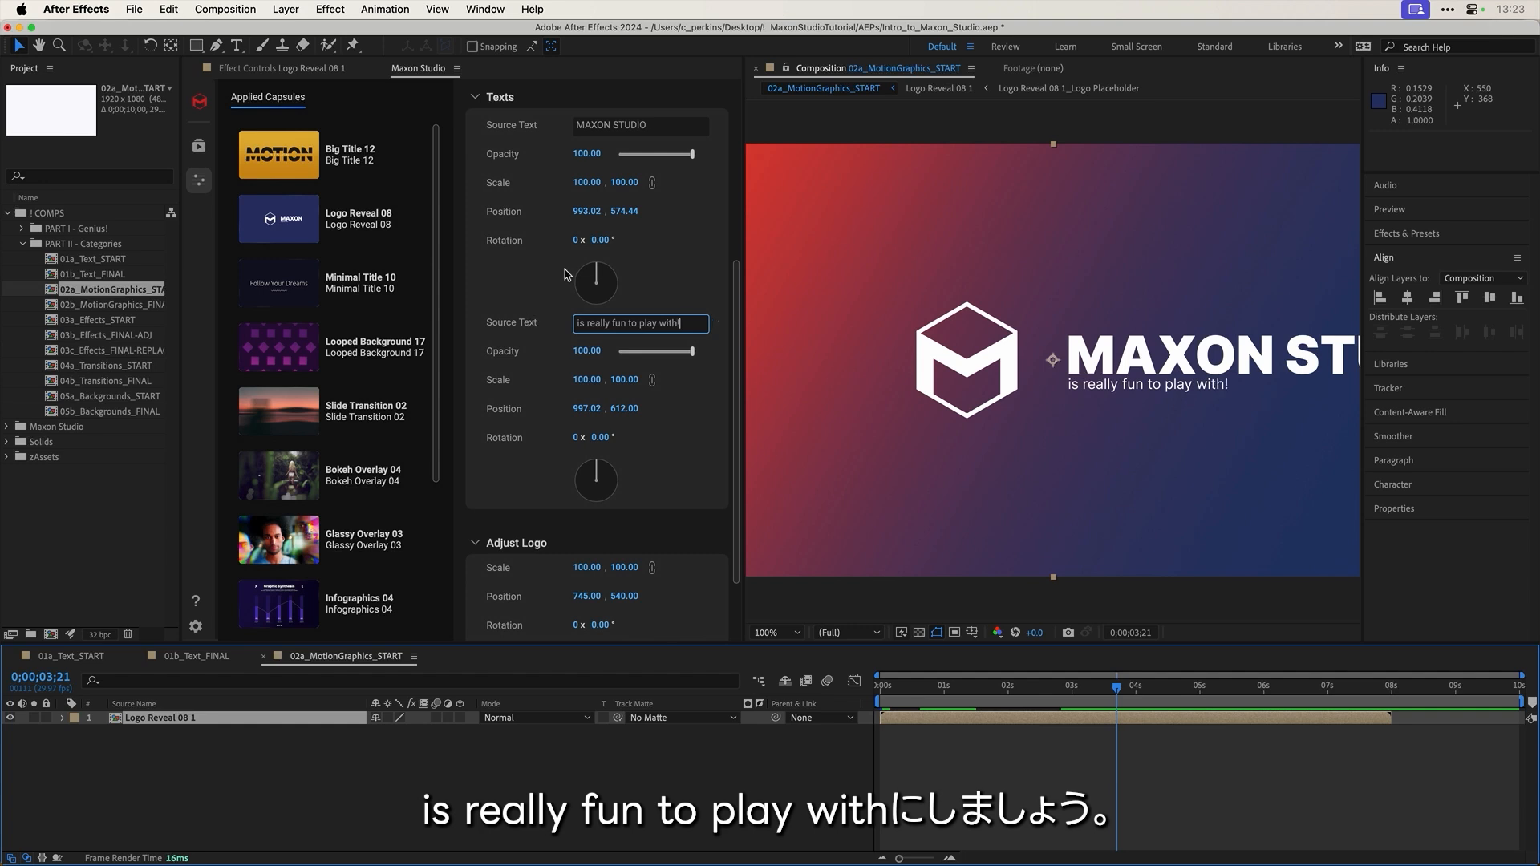
{"action": "left_click", "coordinate": [494, 278]}
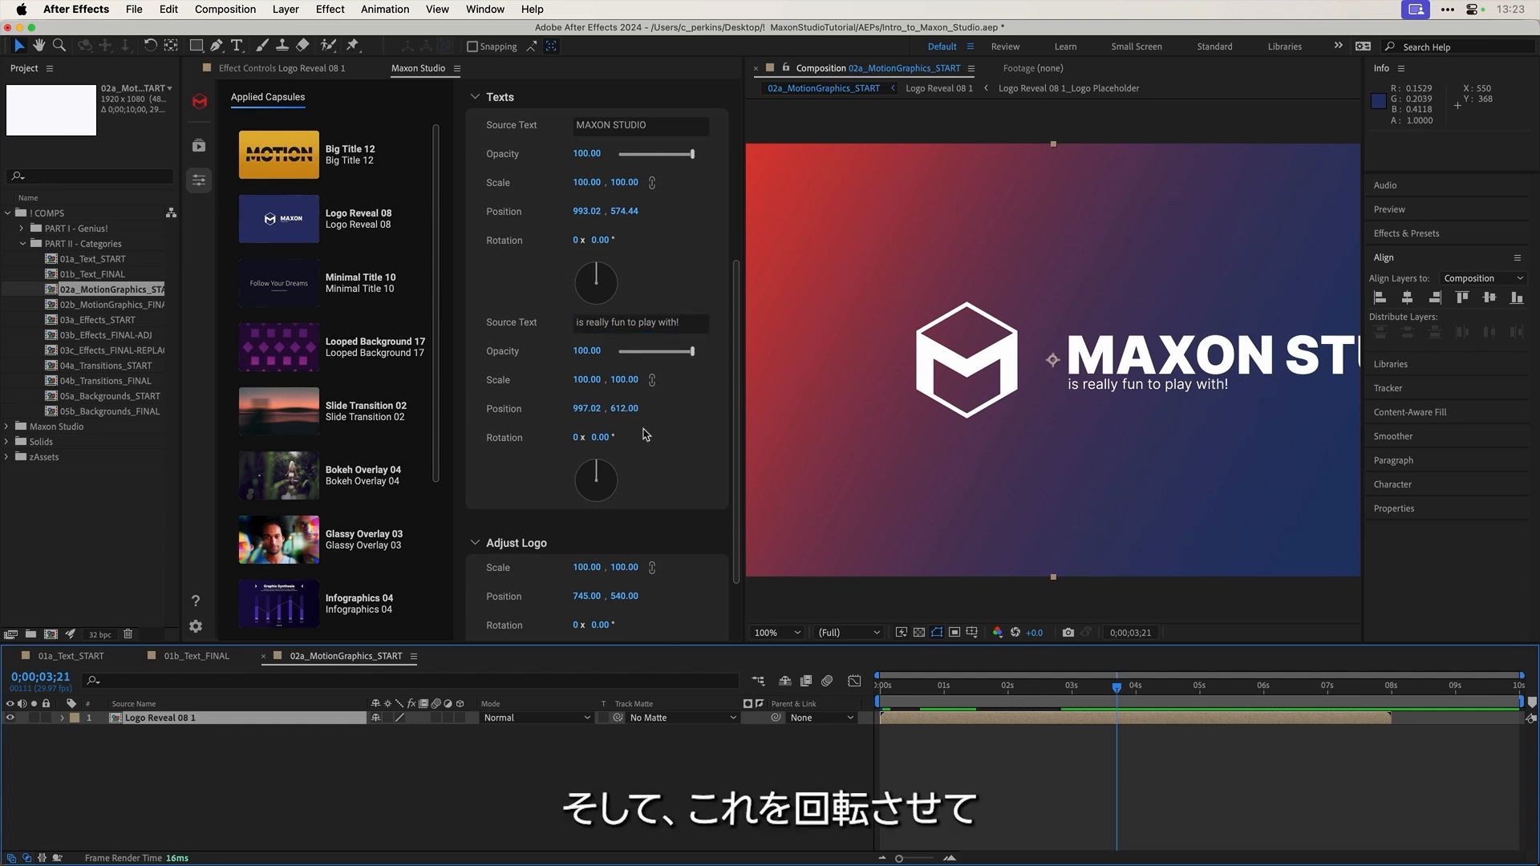
Step: Tilt the tagline to 9.40°, then open Logo Reveal 08 1 and select its Logo Placeholder layer
{"action": "left_click_drag", "start_coordinate": [600, 438], "coordinate": [675, 438]}
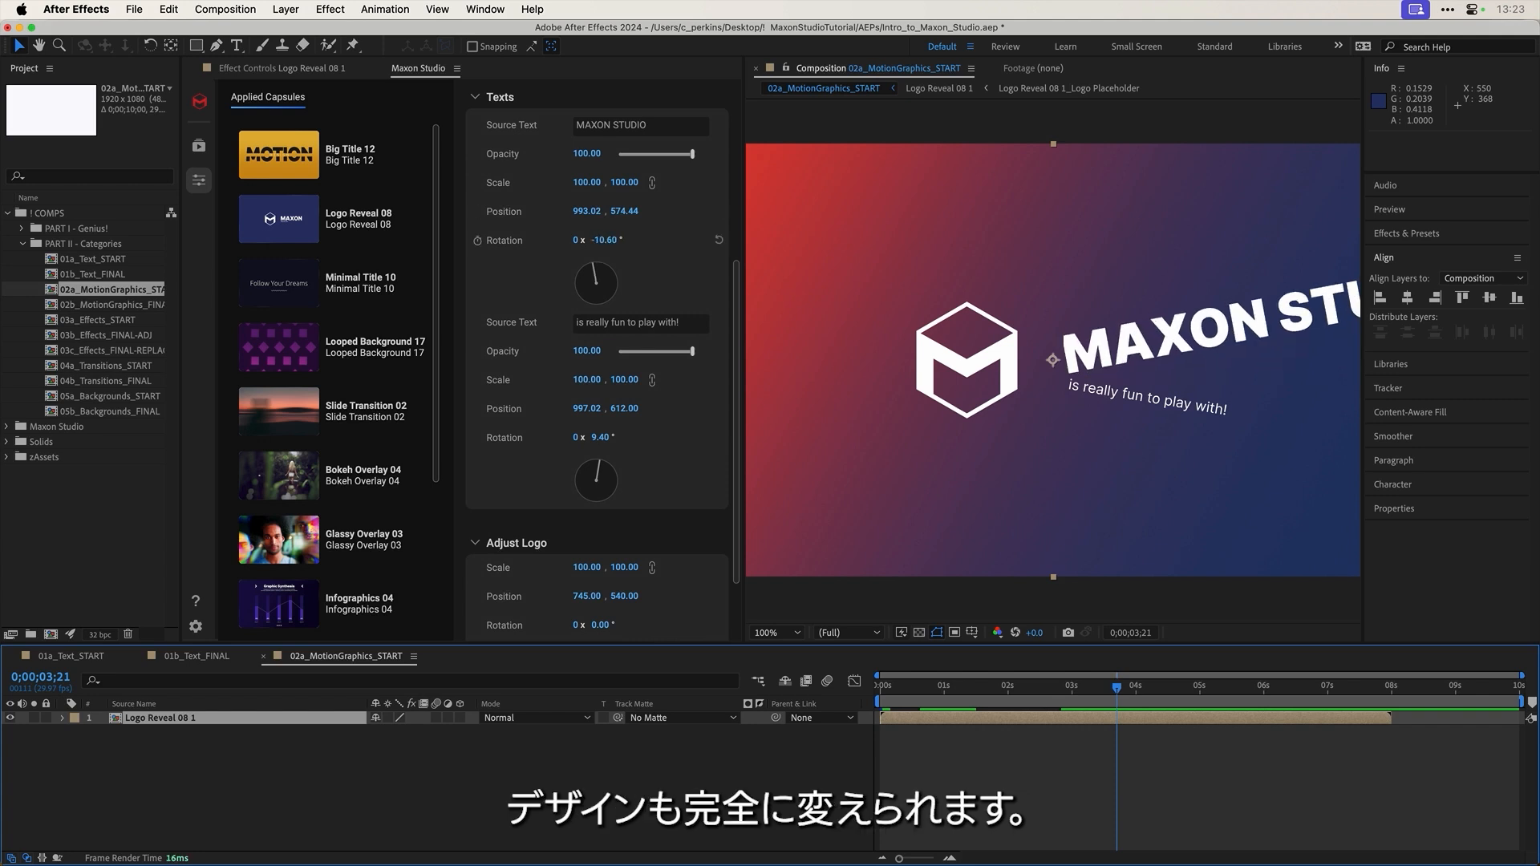
{"action": "double_click", "coordinate": [164, 721]}
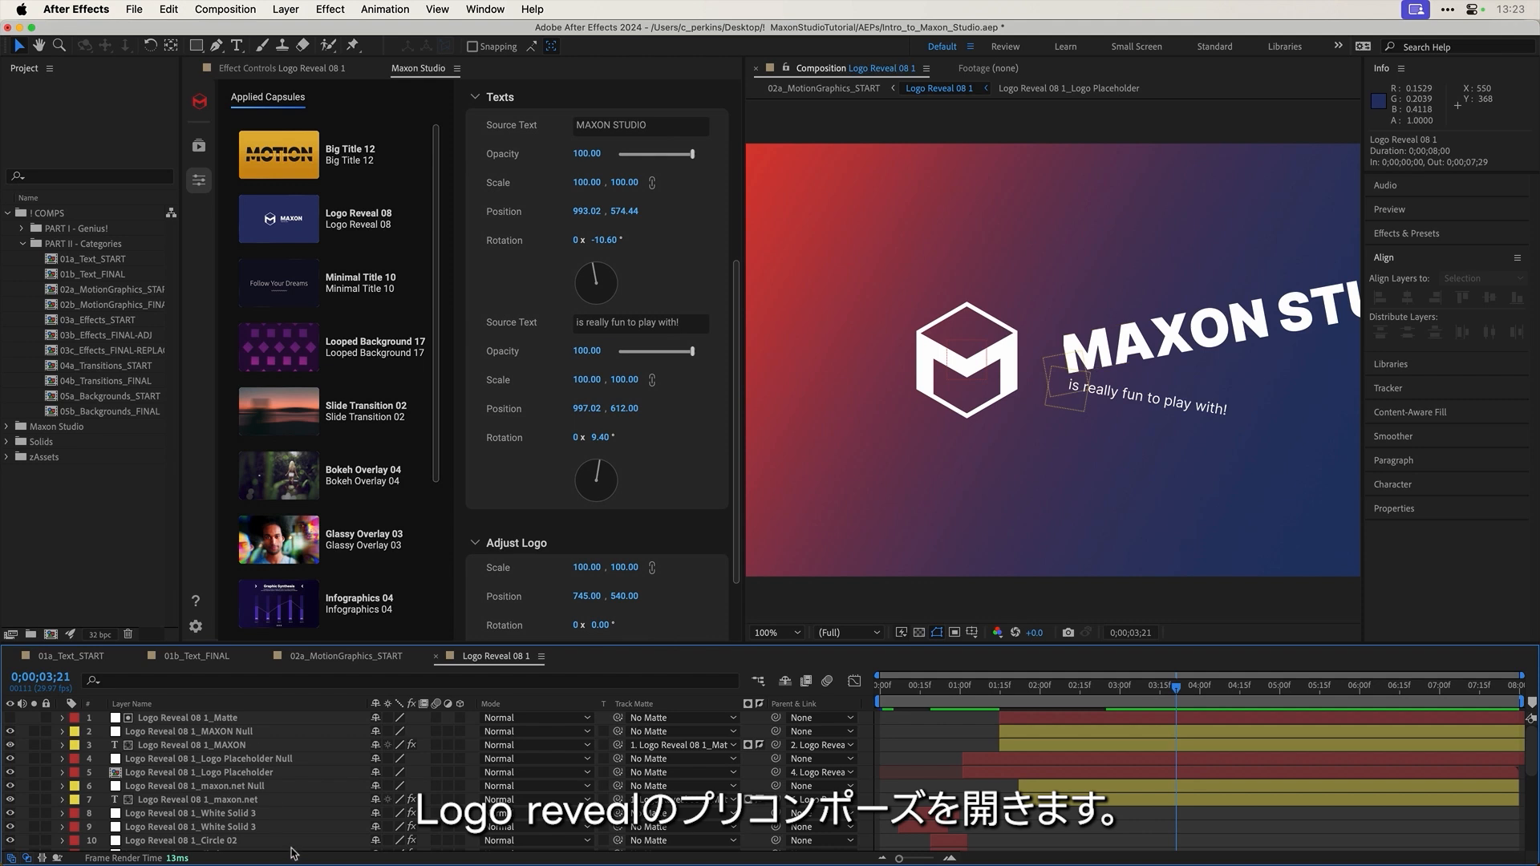
{"action": "left_click", "coordinate": [137, 775]}
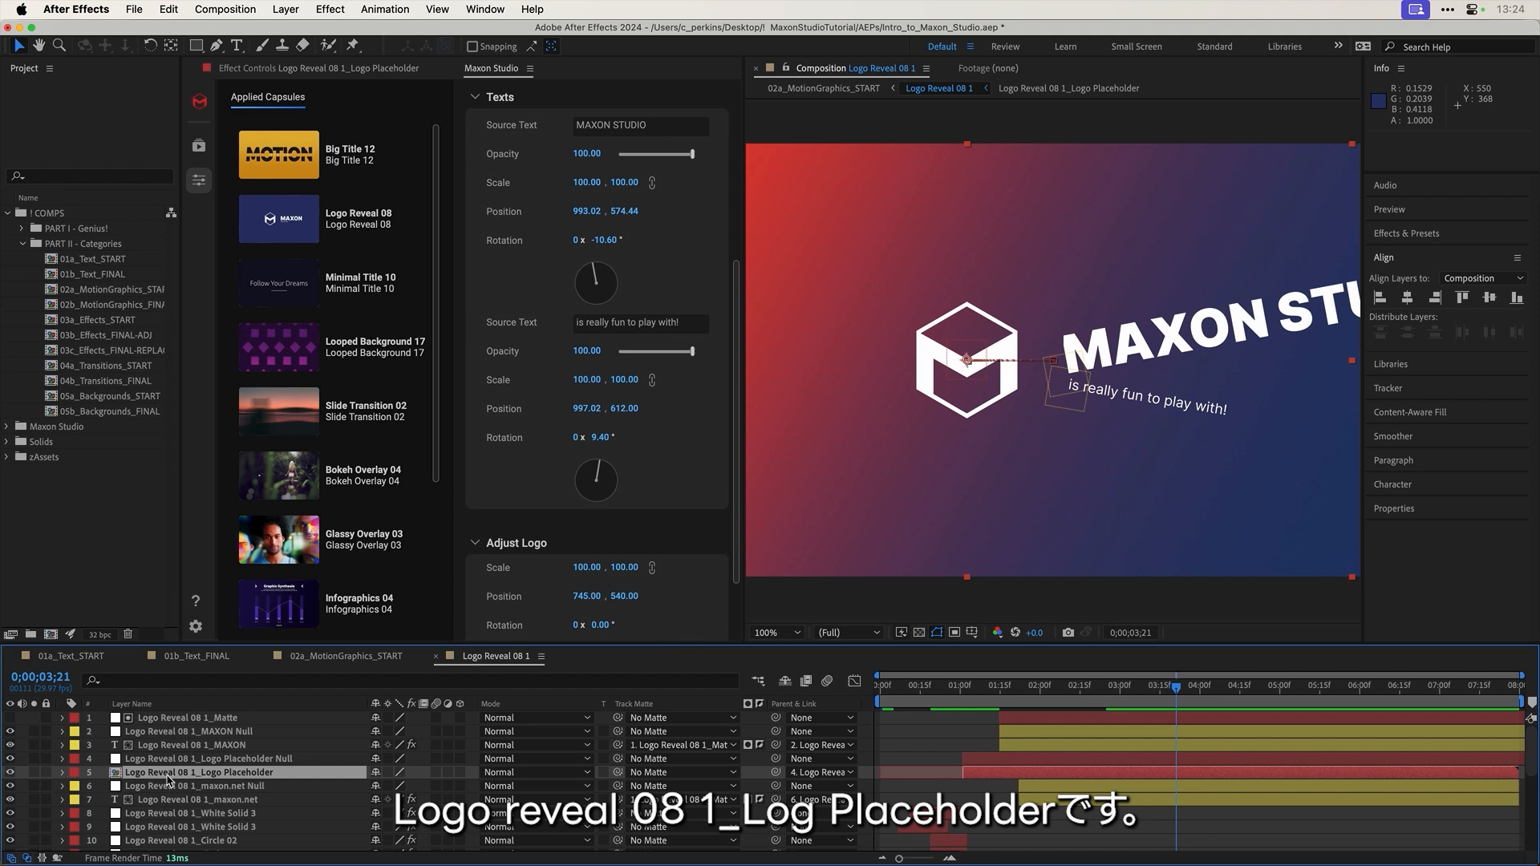
Step: Place PixelSkullCrossbones.png from zAssets into the Logo Placeholder comp and hide the original Maxon logo
{"action": "double_click", "coordinate": [234, 775]}
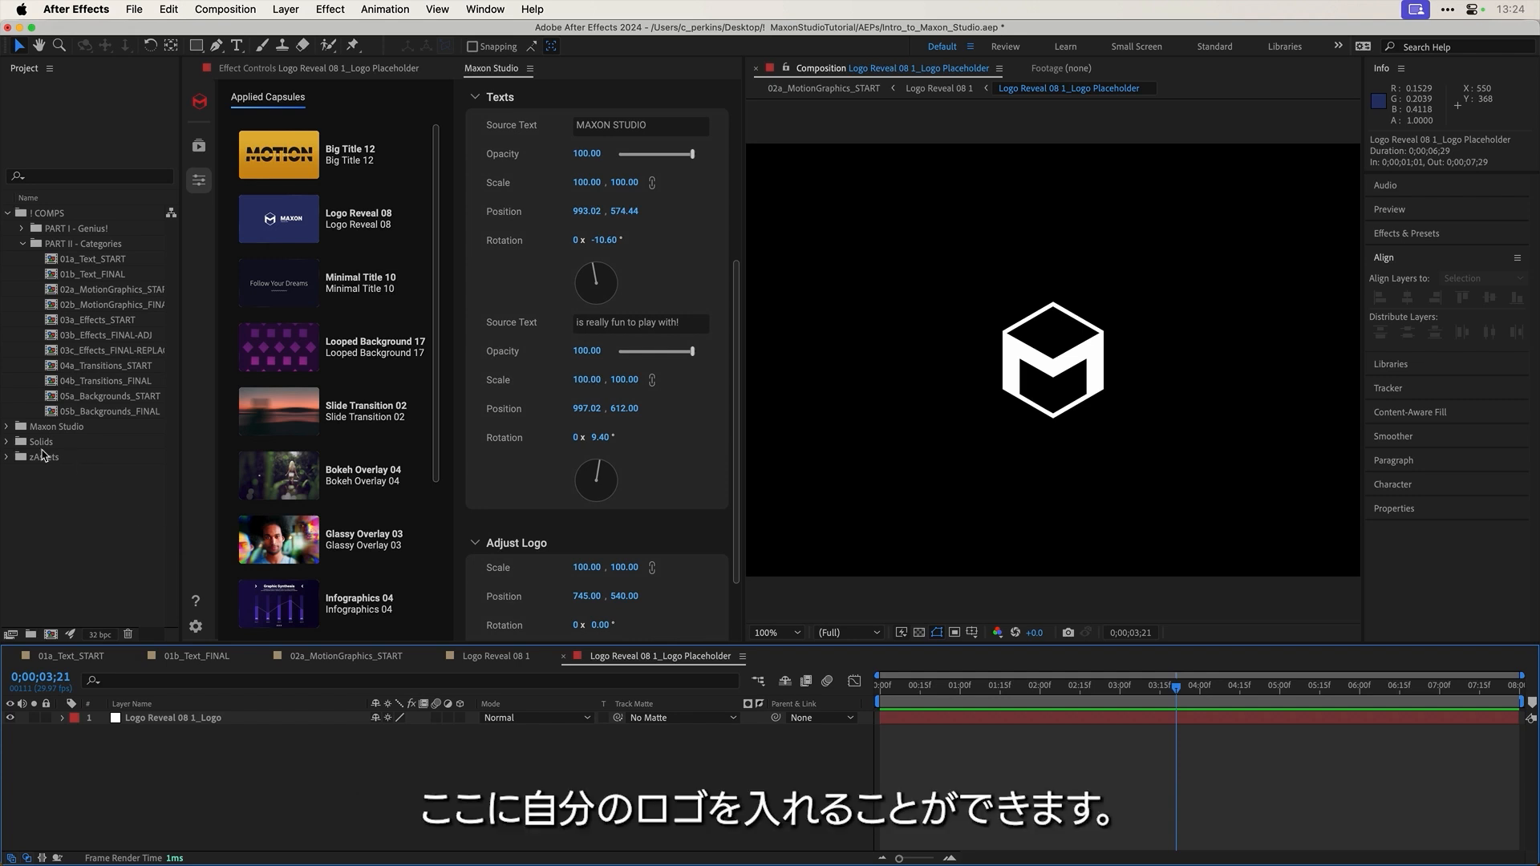
{"action": "left_click", "coordinate": [7, 458]}
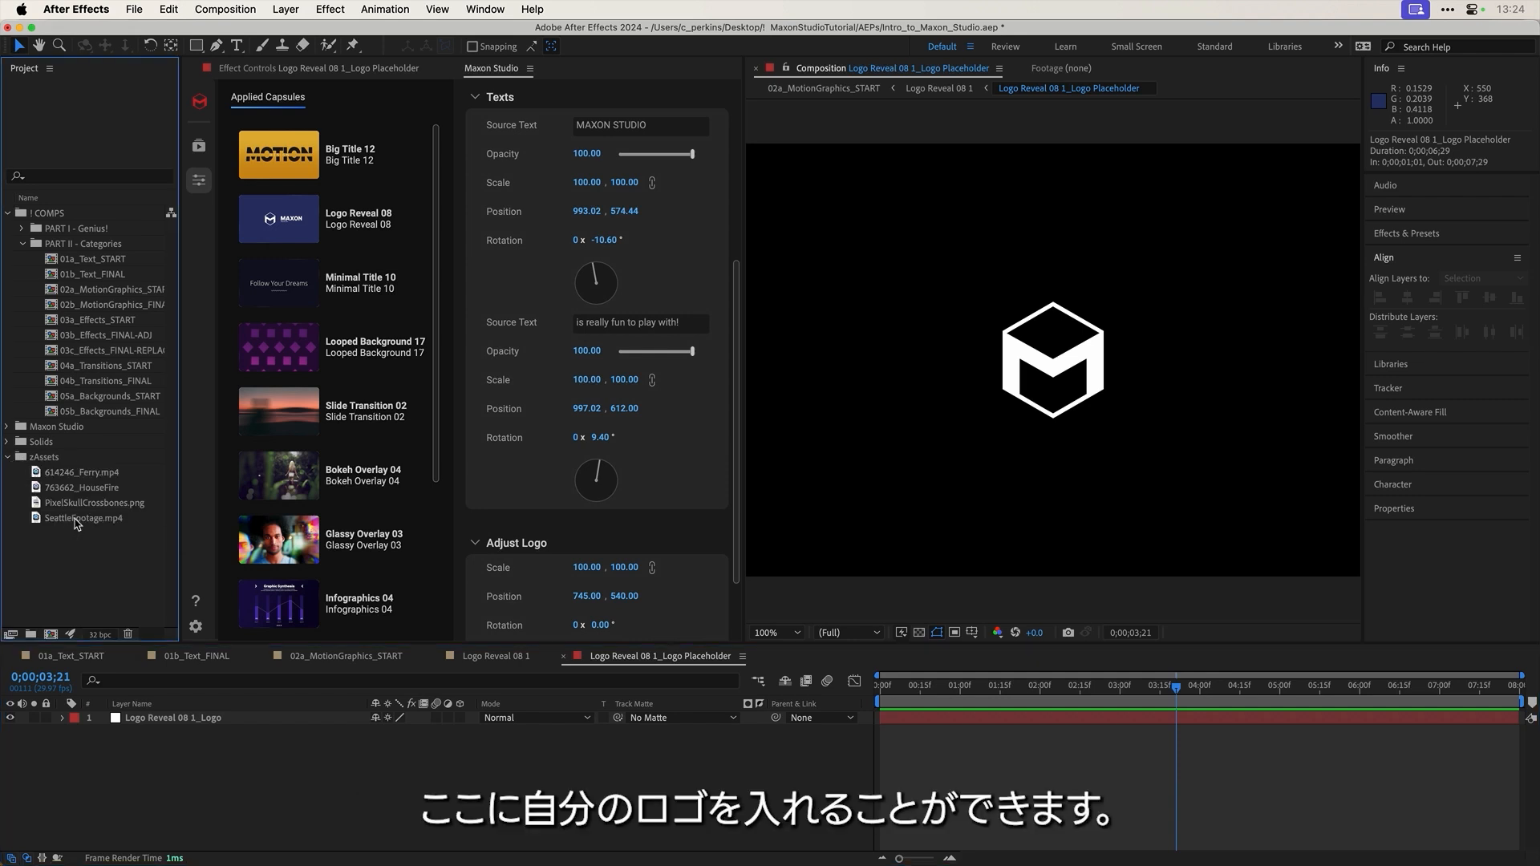
{"action": "left_click_drag", "start_coordinate": [90, 510], "coordinate": [175, 716]}
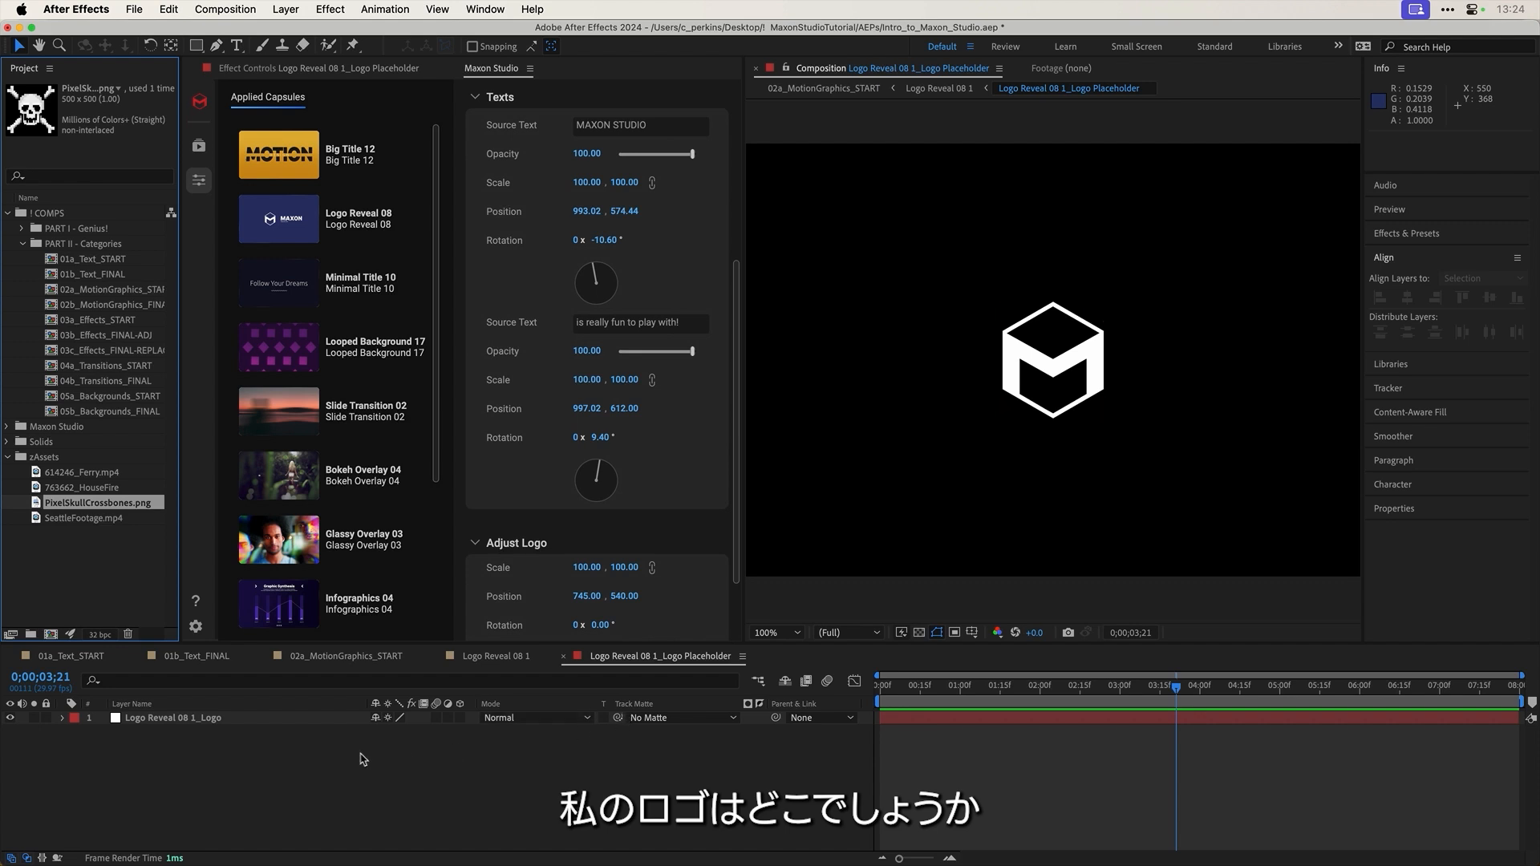
{"action": "left_click_drag", "start_coordinate": [98, 506], "coordinate": [189, 716]}
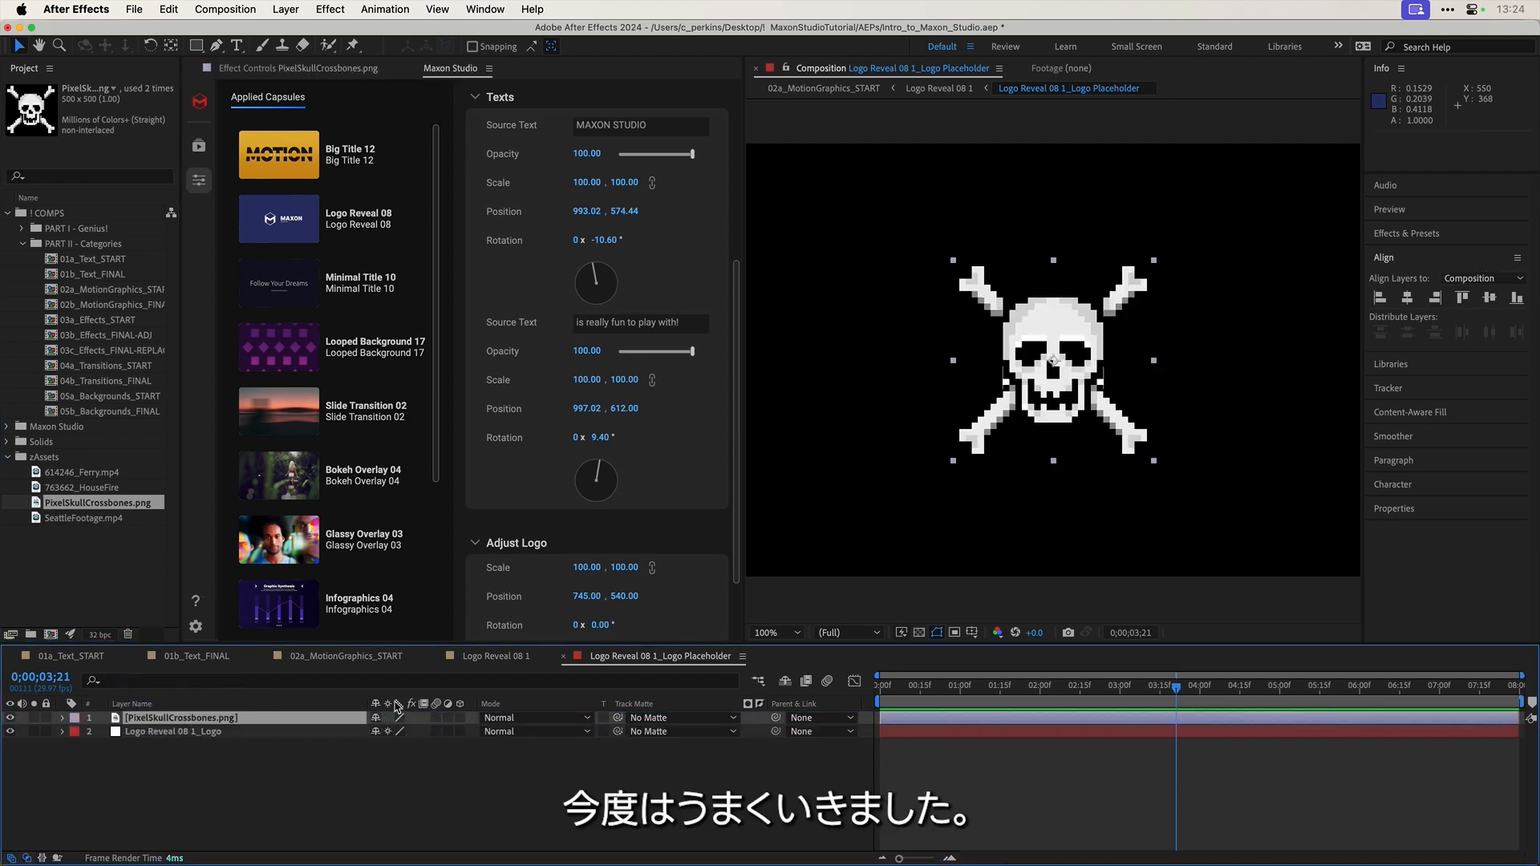
{"action": "left_click", "coordinate": [11, 732]}
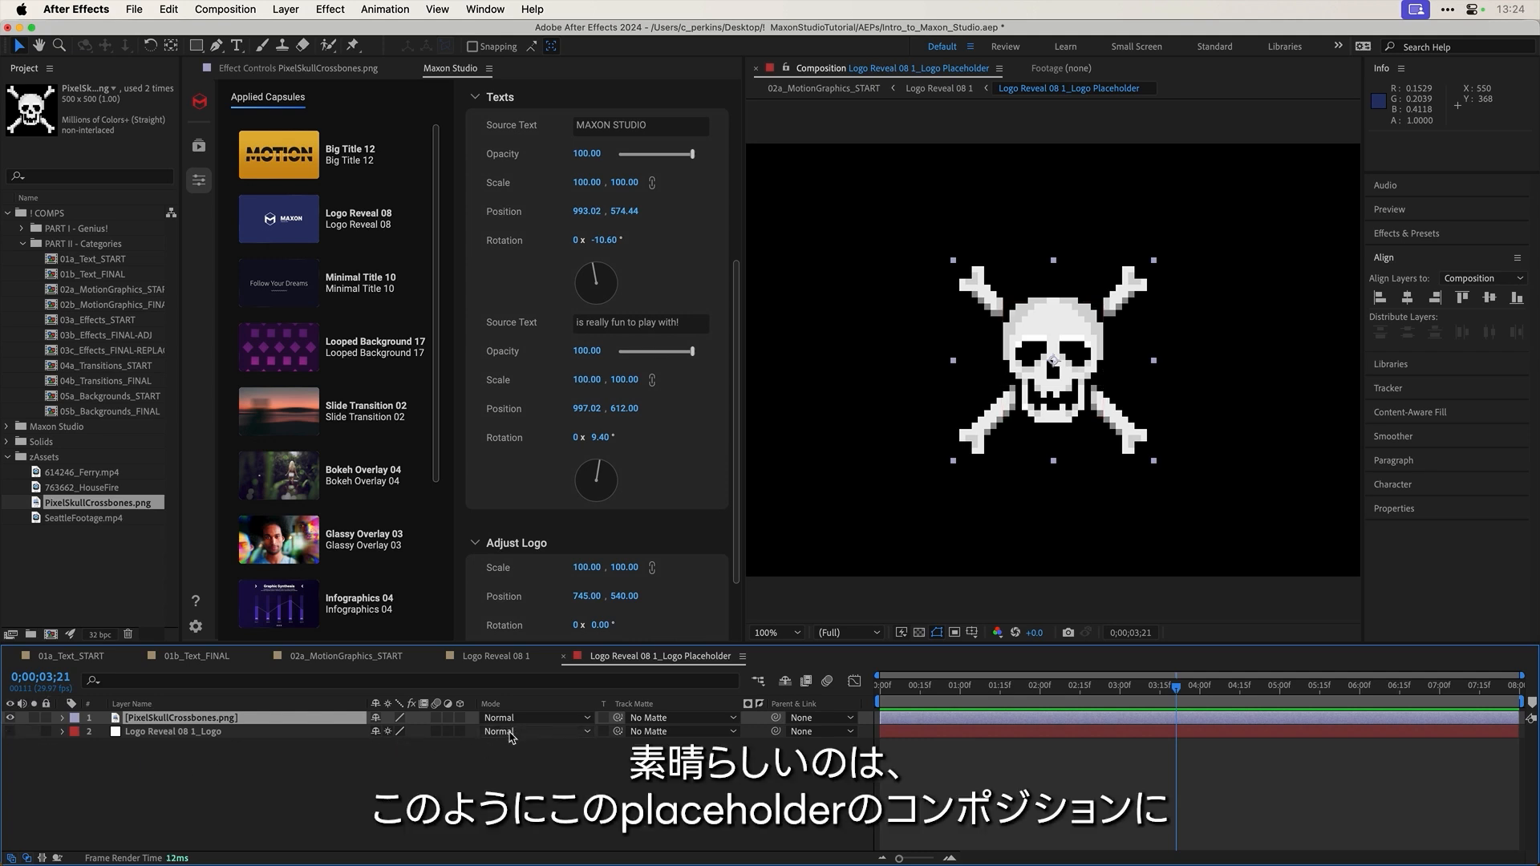
{"action": "key", "text": "Tab"}
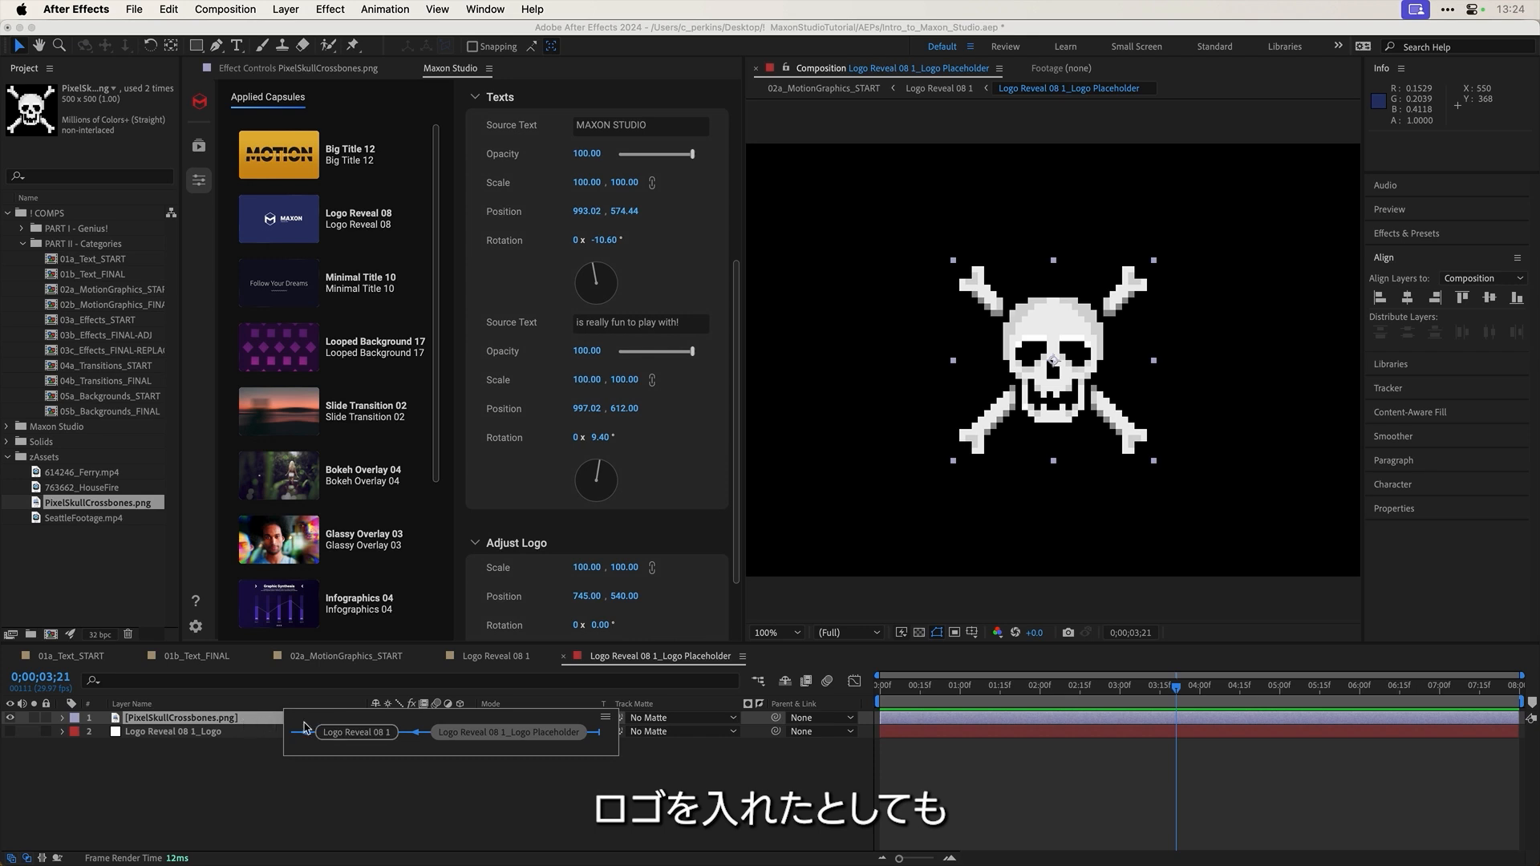
Step: Back in Logo Reveal 08 1, scale the skull logo down to 76 and scrub the reveal's start
{"action": "left_click", "coordinate": [355, 733]}
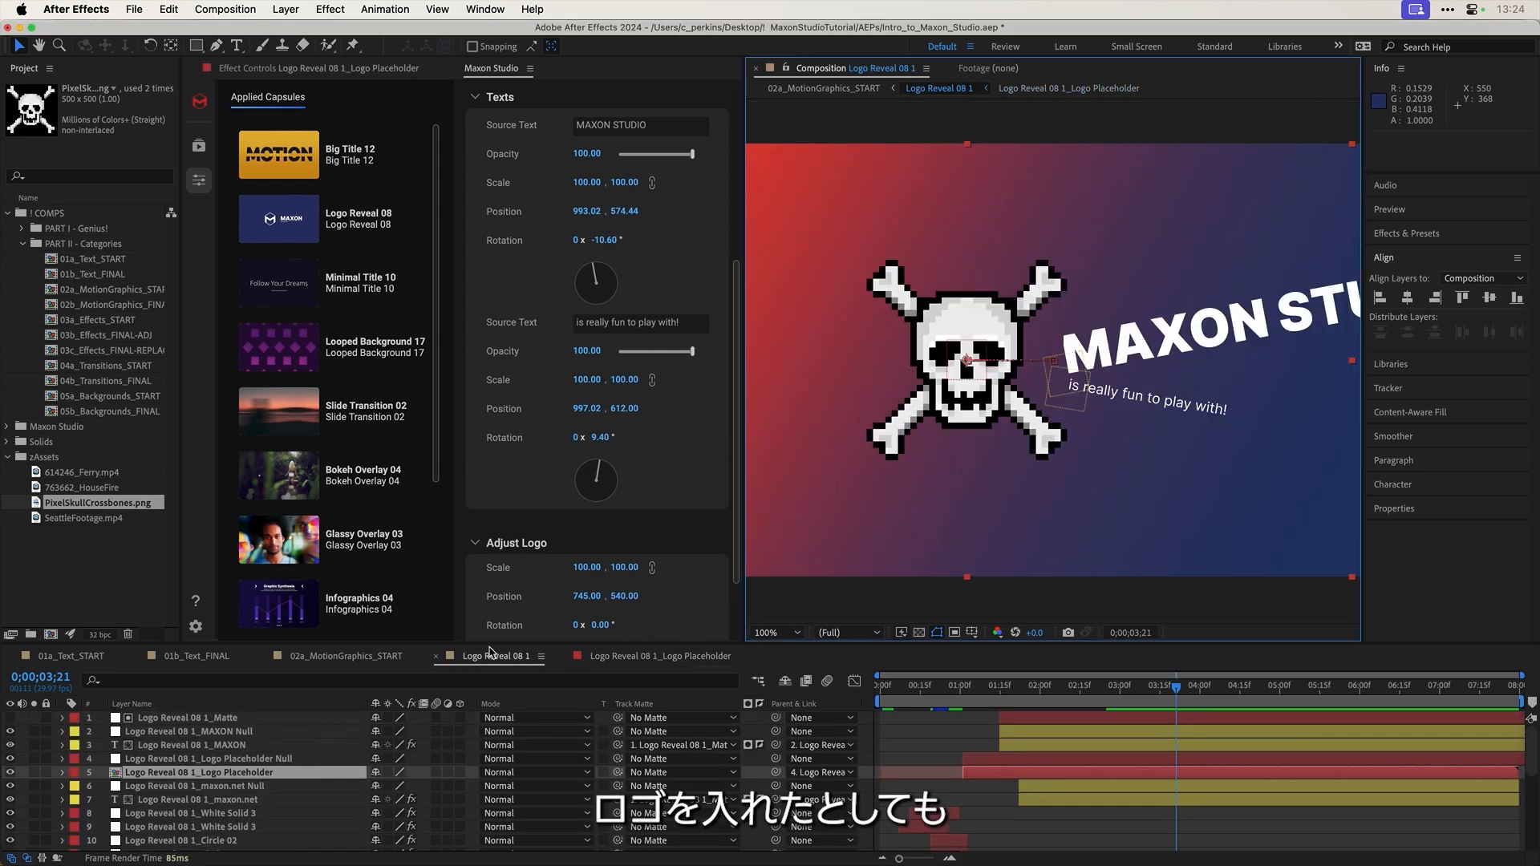
{"action": "scroll", "coordinate": [506, 429], "scroll_direction": "down", "scroll_amount": 3}
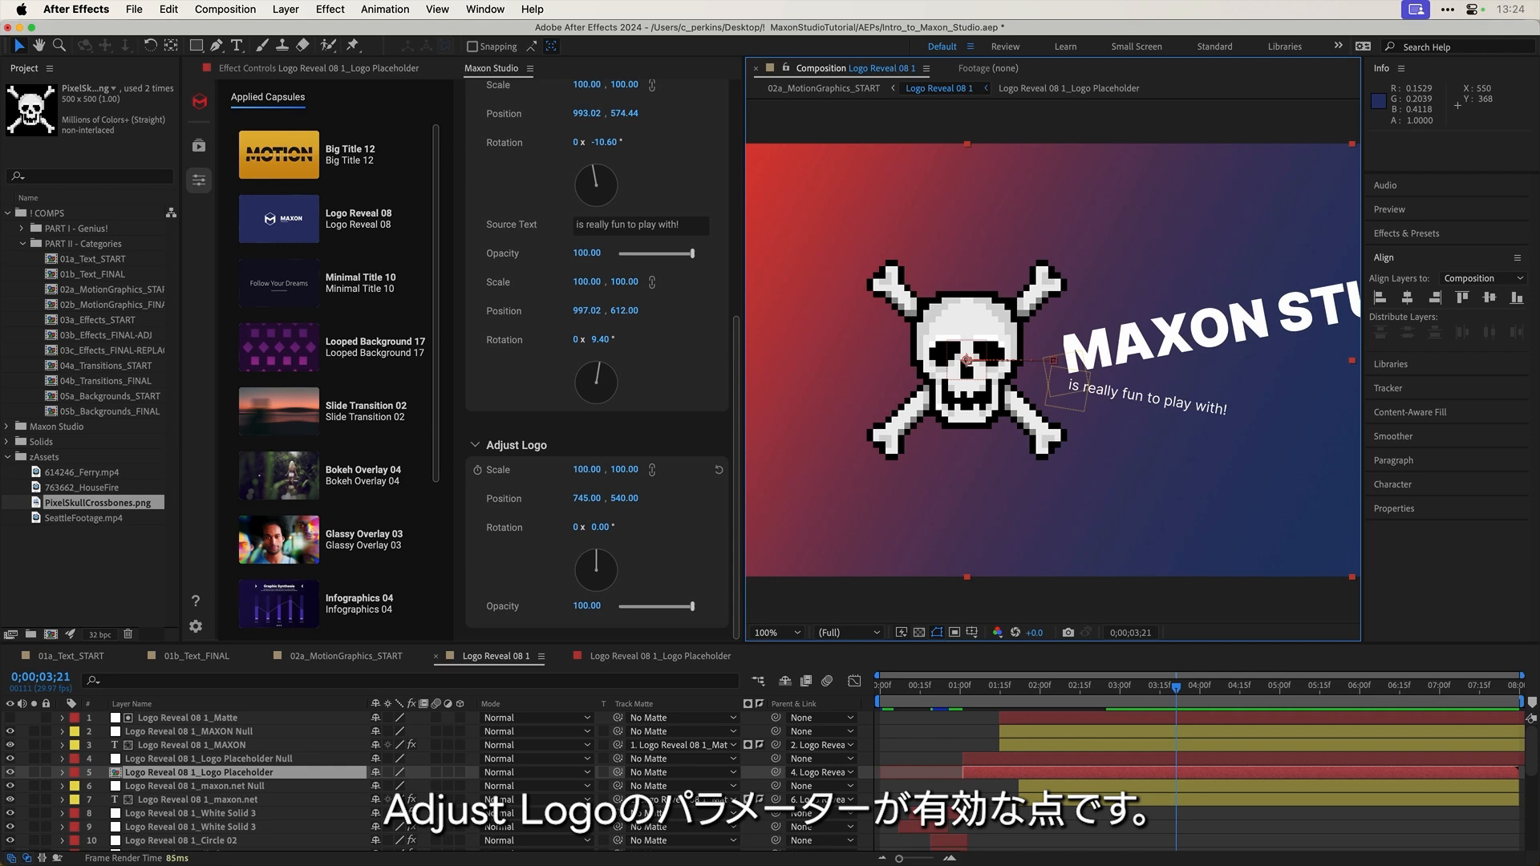
{"action": "left_click_drag", "start_coordinate": [619, 471], "coordinate": [593, 527]}
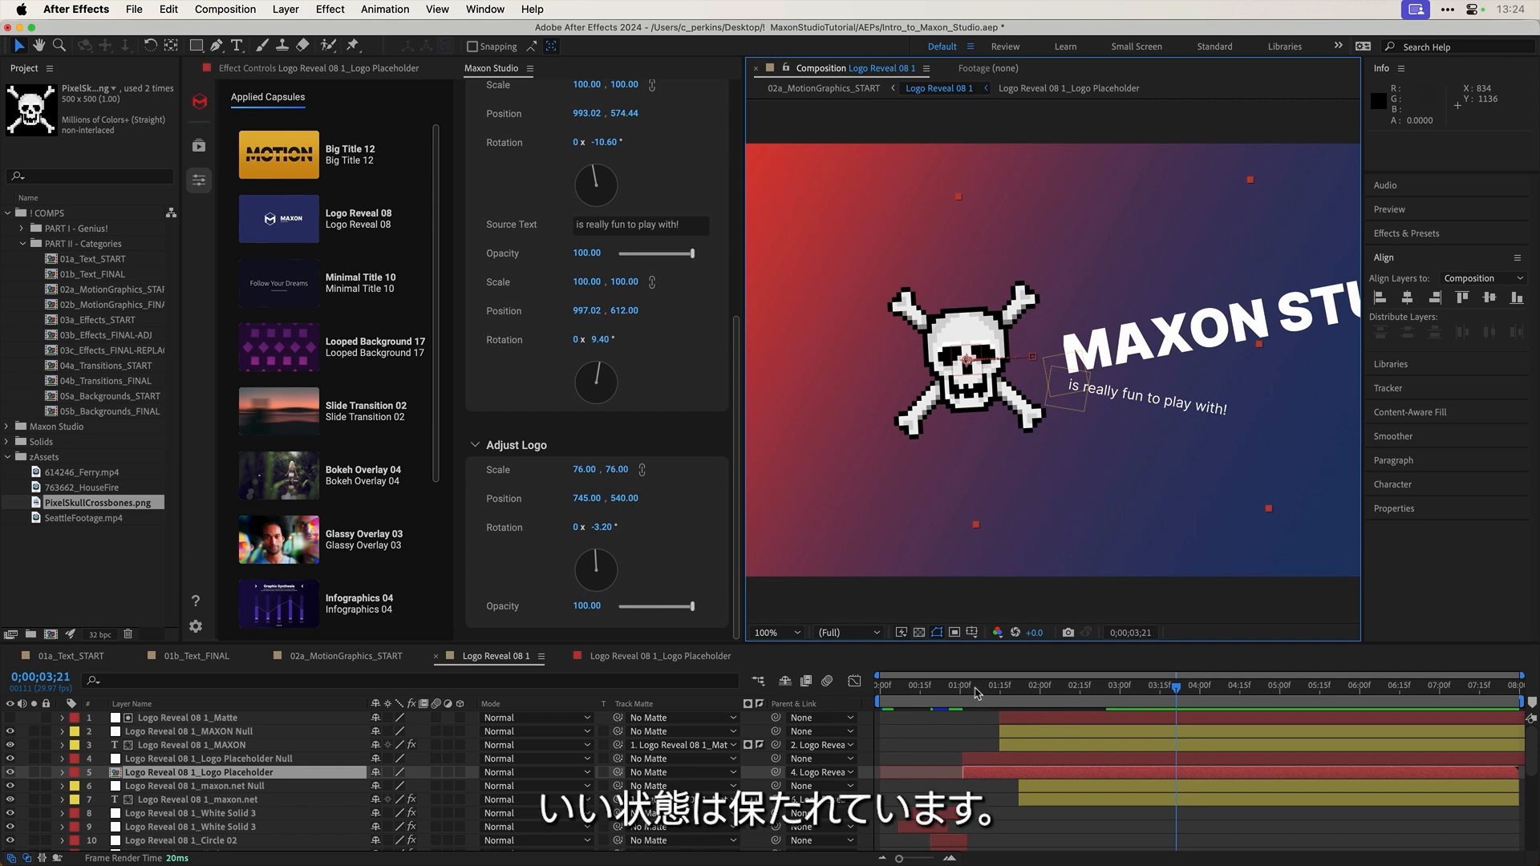
{"action": "left_click", "coordinate": [924, 688]}
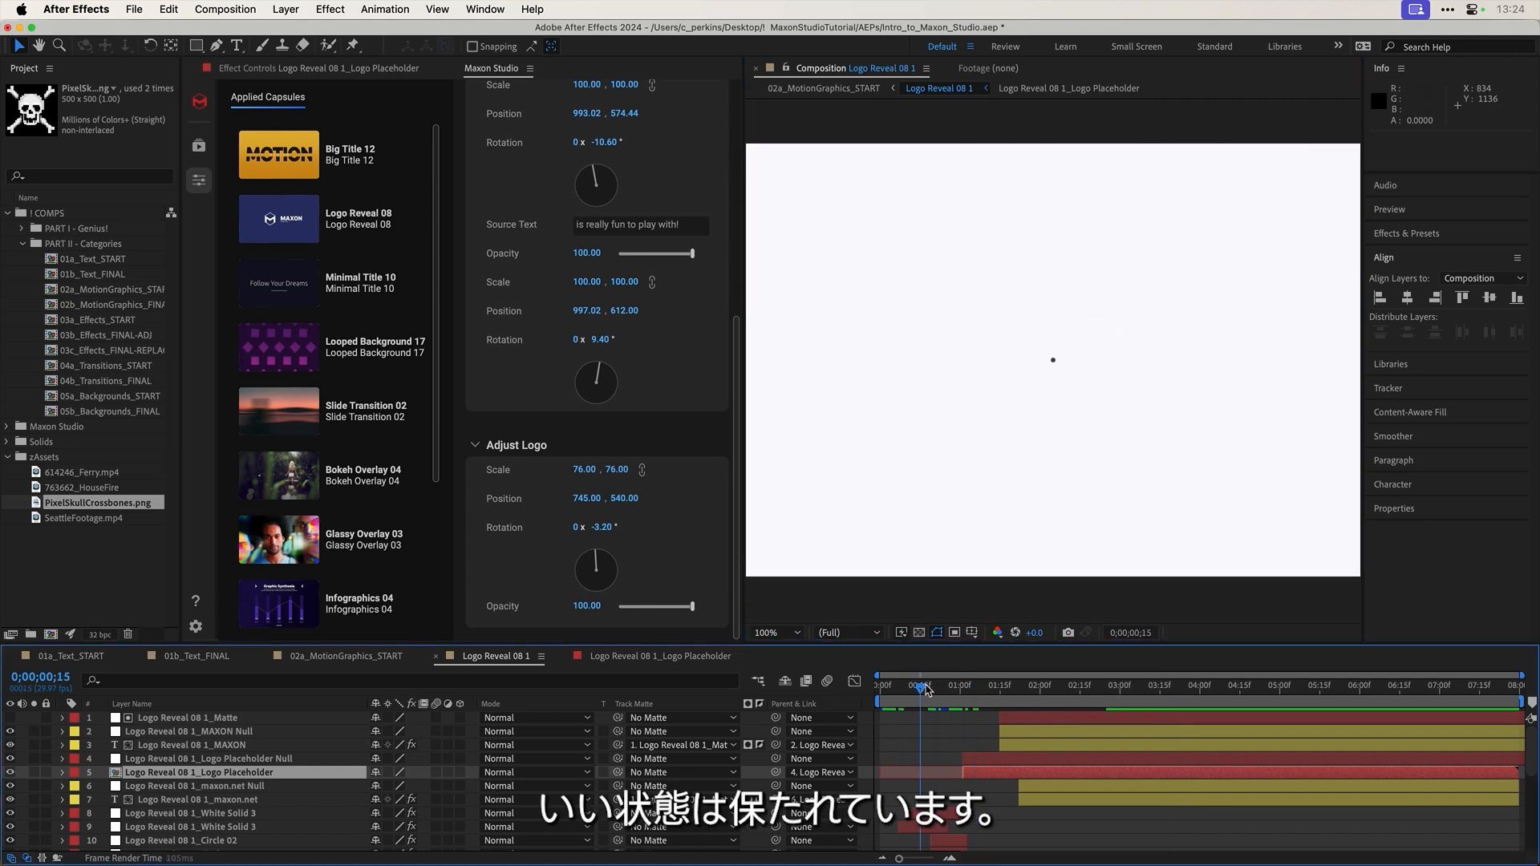
{"action": "left_click_drag", "start_coordinate": [926, 688], "coordinate": [982, 690]}
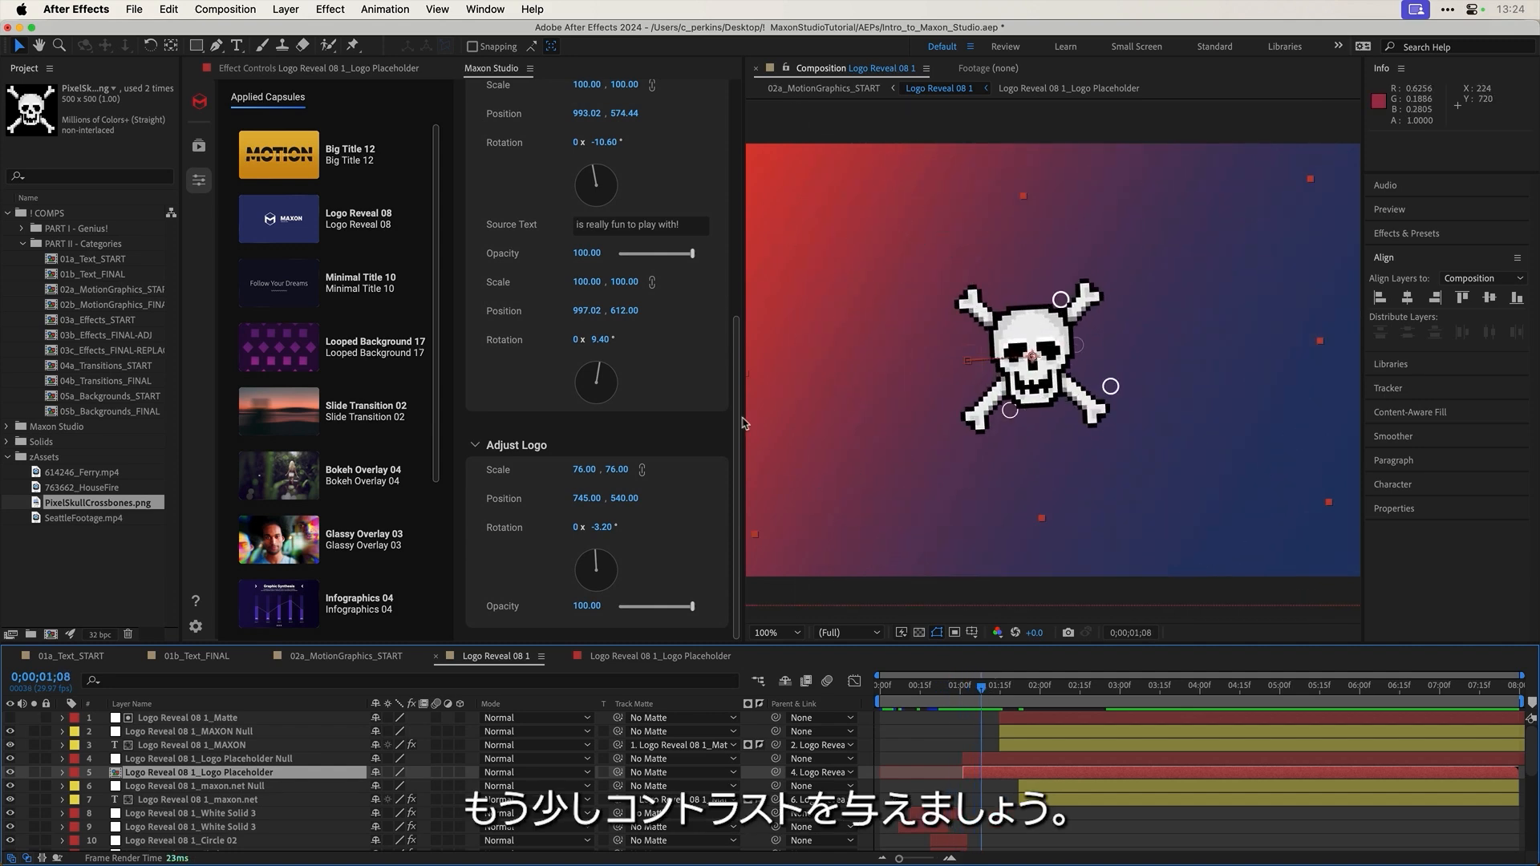
Step: Change the third Color to mint #8DFFD2 and play through the reveal to check it
{"action": "scroll", "coordinate": [724, 378], "scroll_direction": "up", "scroll_amount": 5}
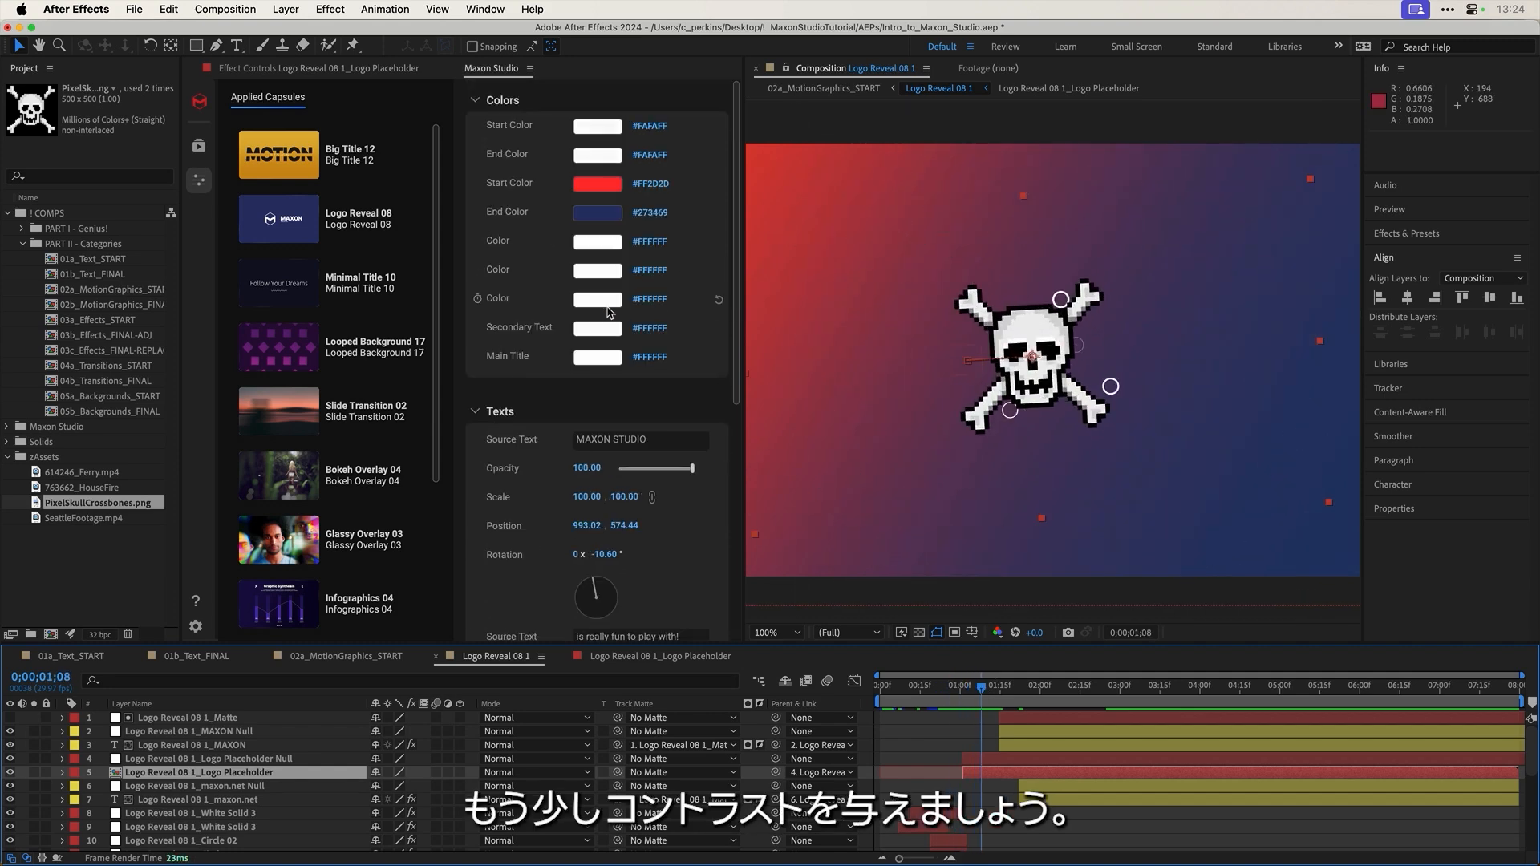
{"action": "left_click", "coordinate": [606, 305]}
{"action": "left_click", "coordinate": [502, 587]}
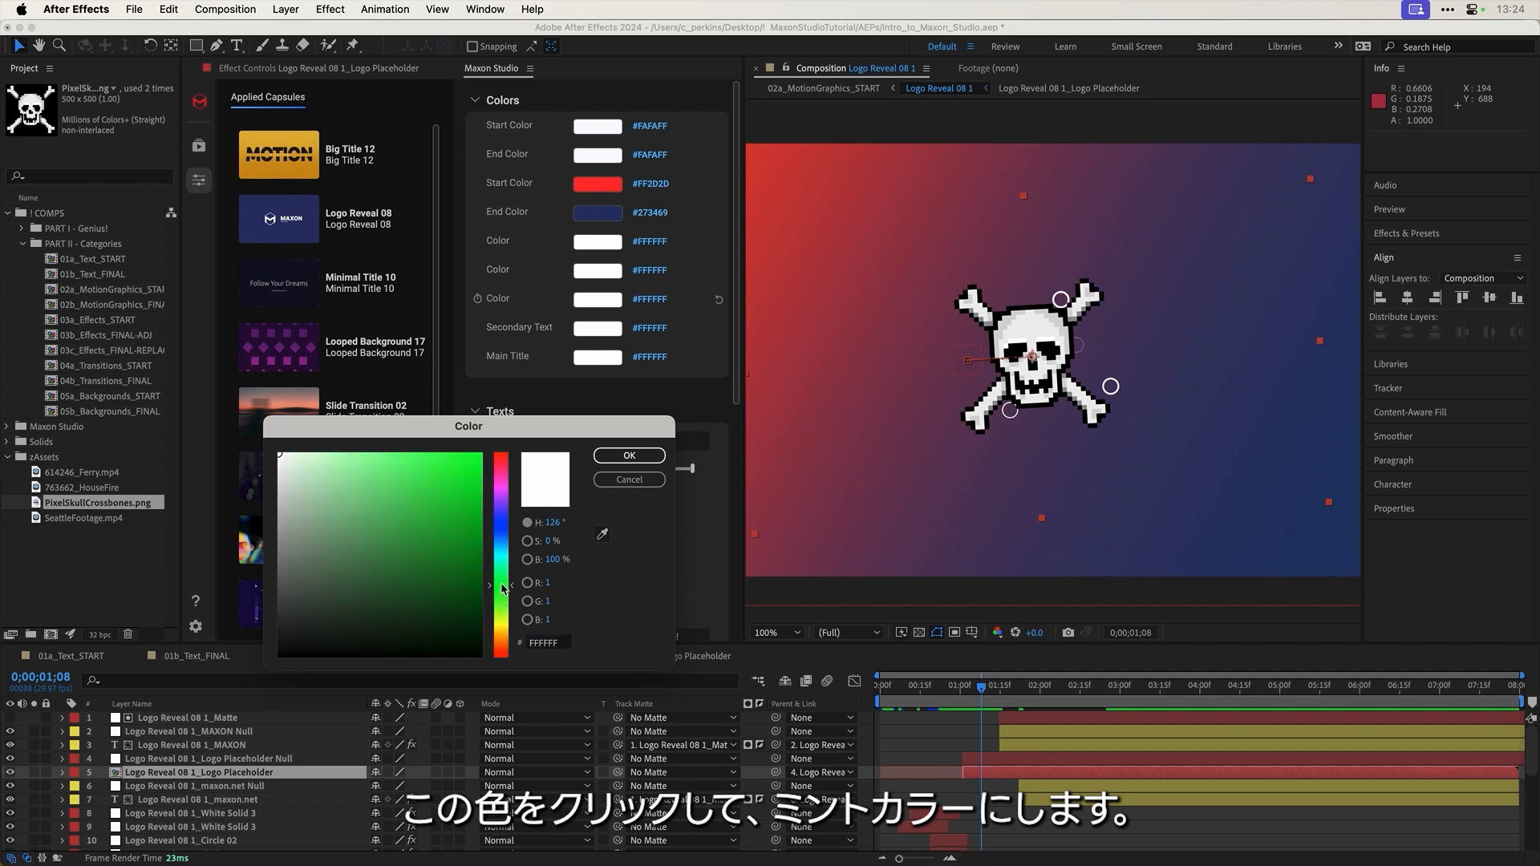
{"action": "left_click", "coordinate": [368, 454]}
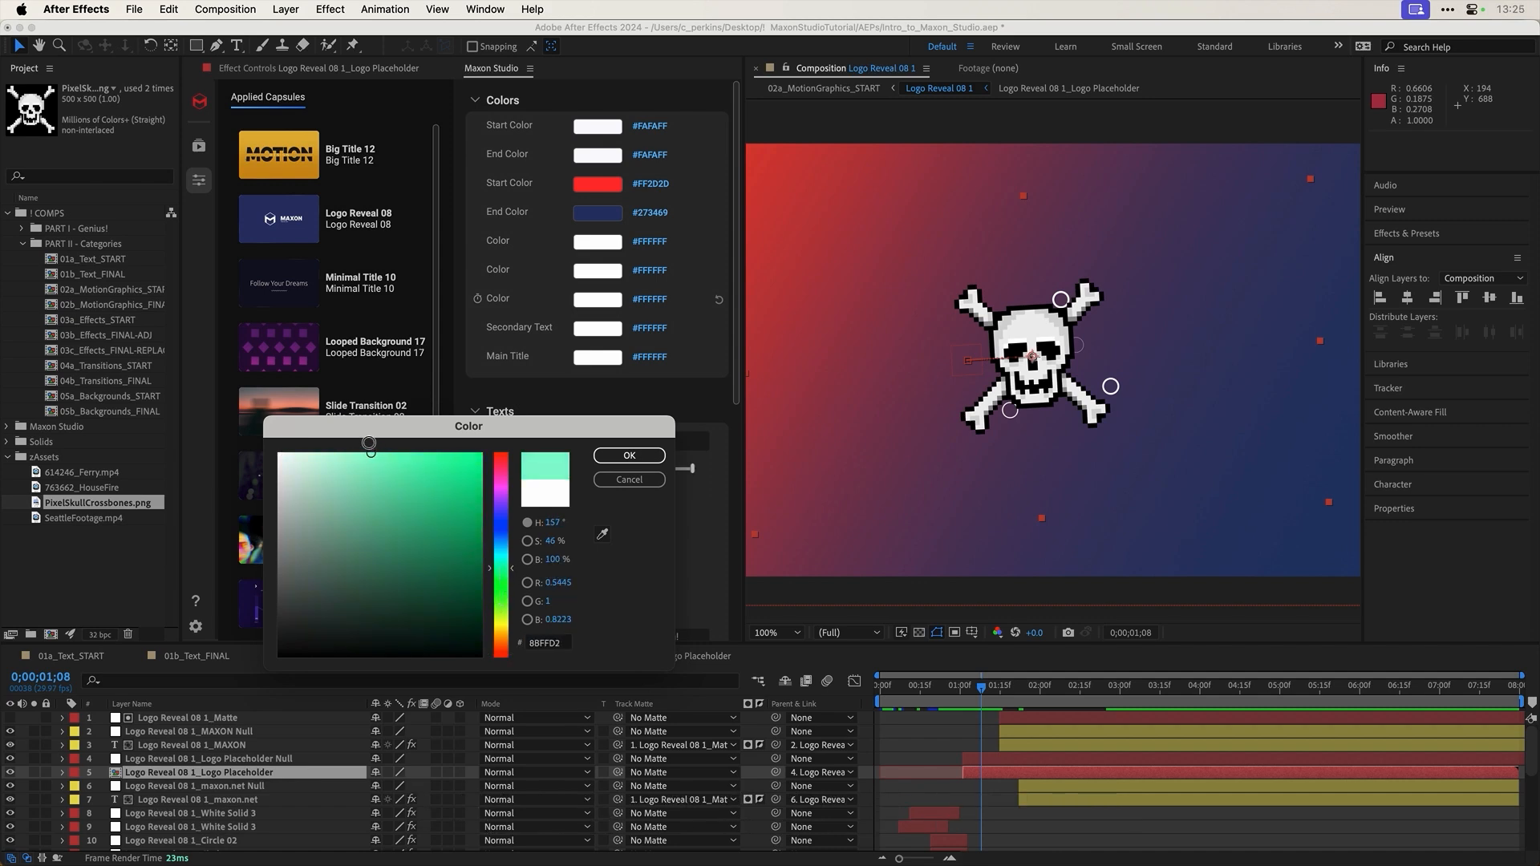
{"action": "left_click", "coordinate": [628, 455]}
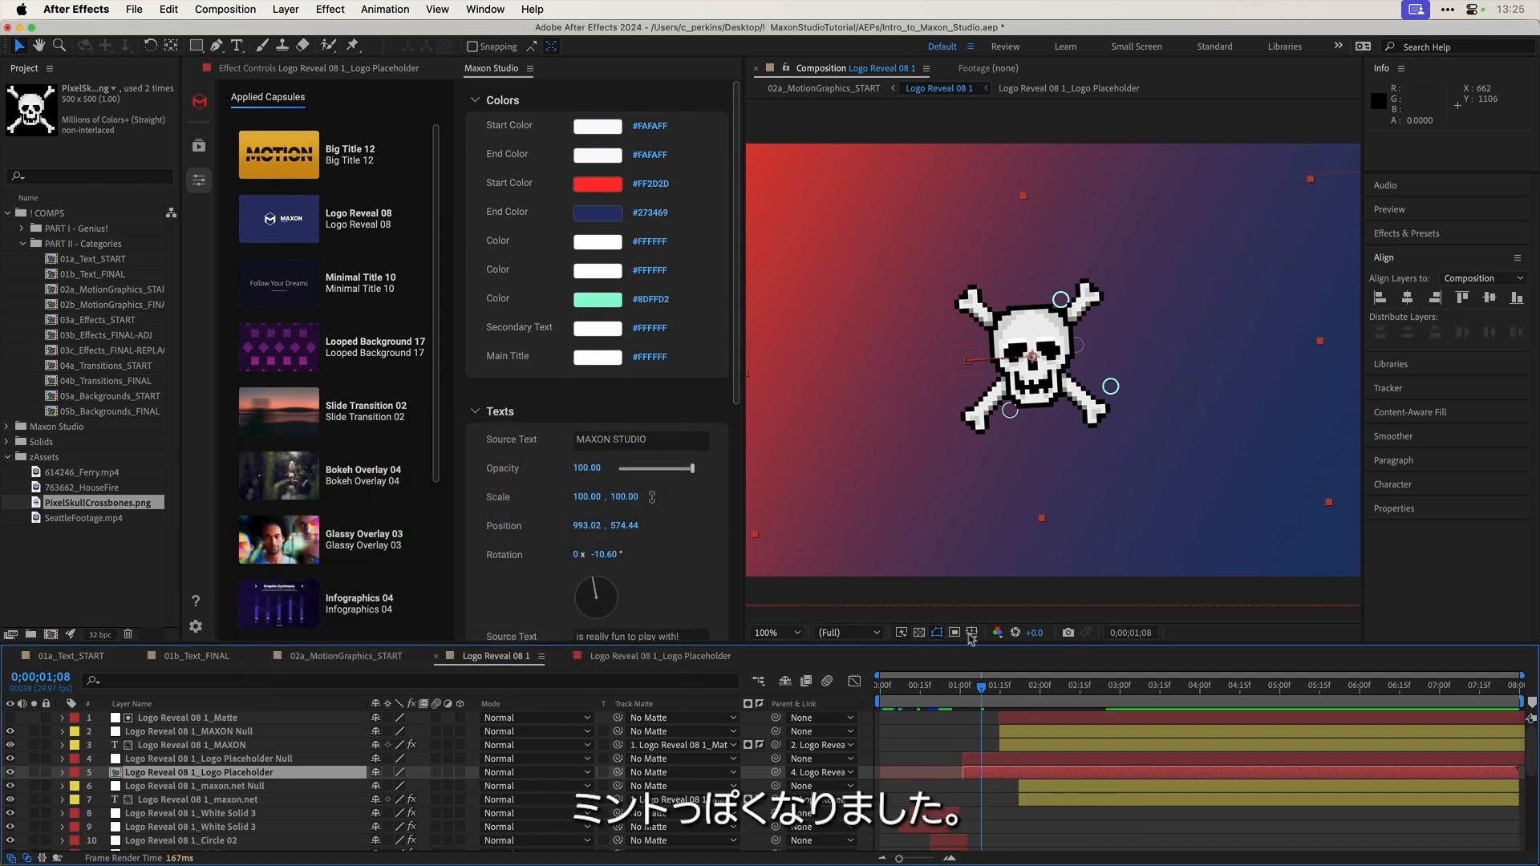
{"action": "left_click", "coordinate": [966, 687]}
{"action": "left_click_drag", "start_coordinate": [966, 688], "coordinate": [1127, 687]}
{"action": "mouse_move", "coordinate": [498, 246]}
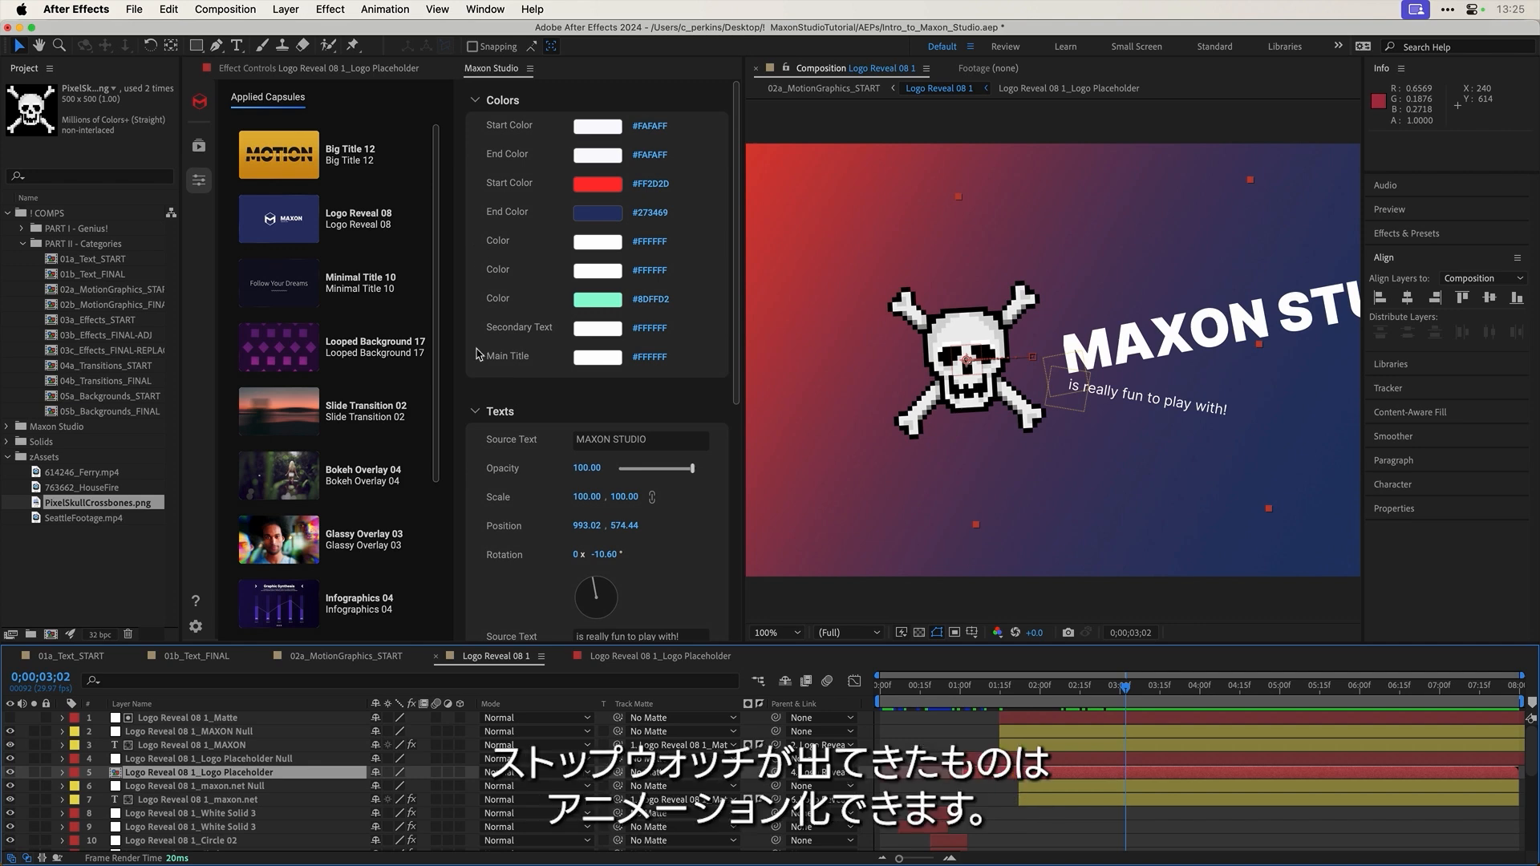
{"action": "left_click_drag", "start_coordinate": [1033, 690], "coordinate": [1258, 691]}
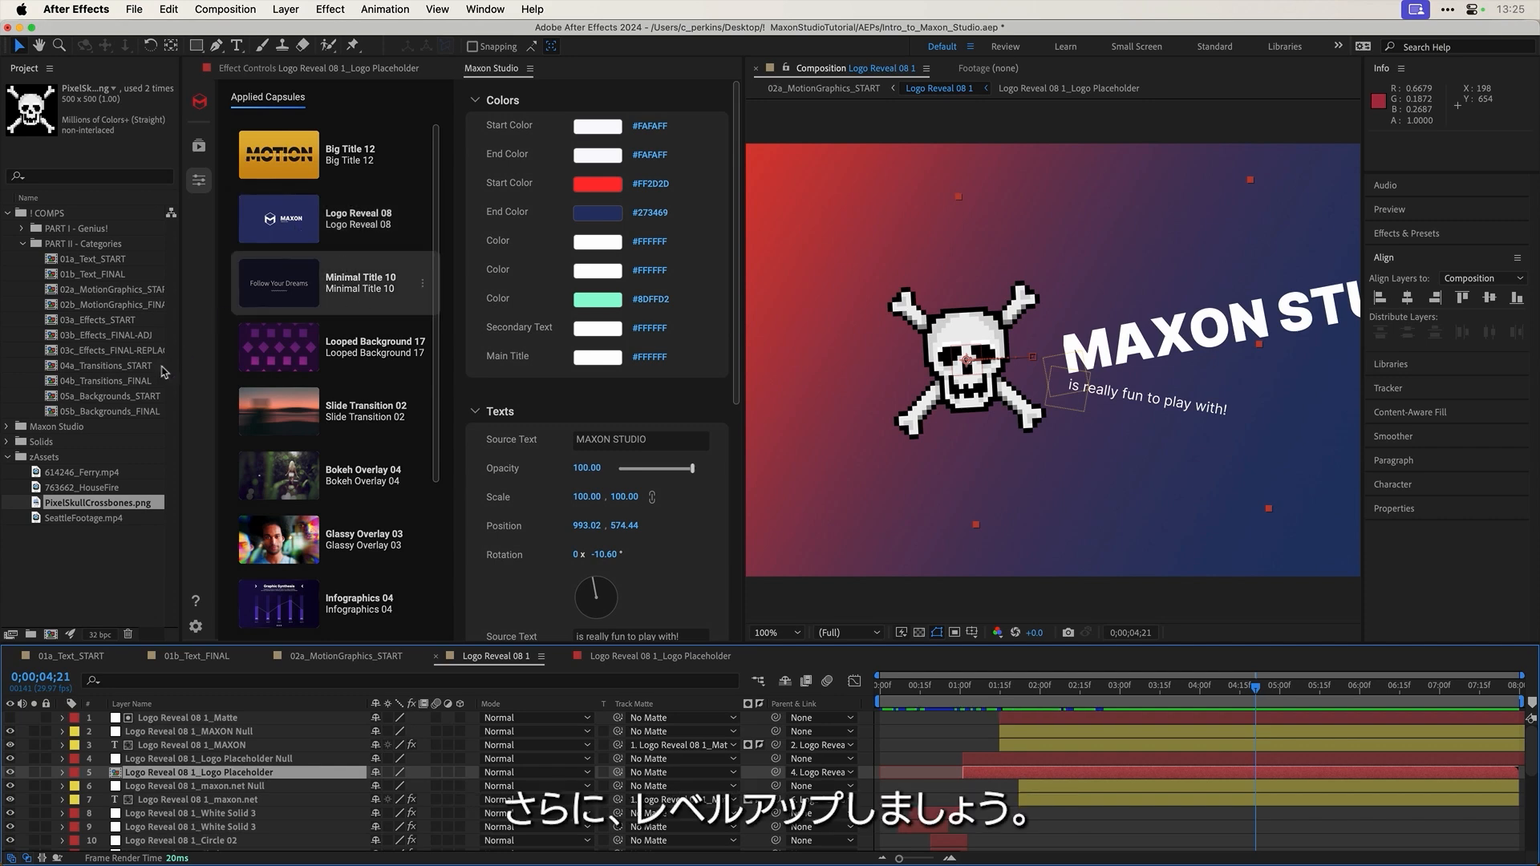
Step: Open the 03a_Effects_START composition and browse Maxon Studio's Effect Capsules category
{"action": "double_click", "coordinate": [94, 320]}
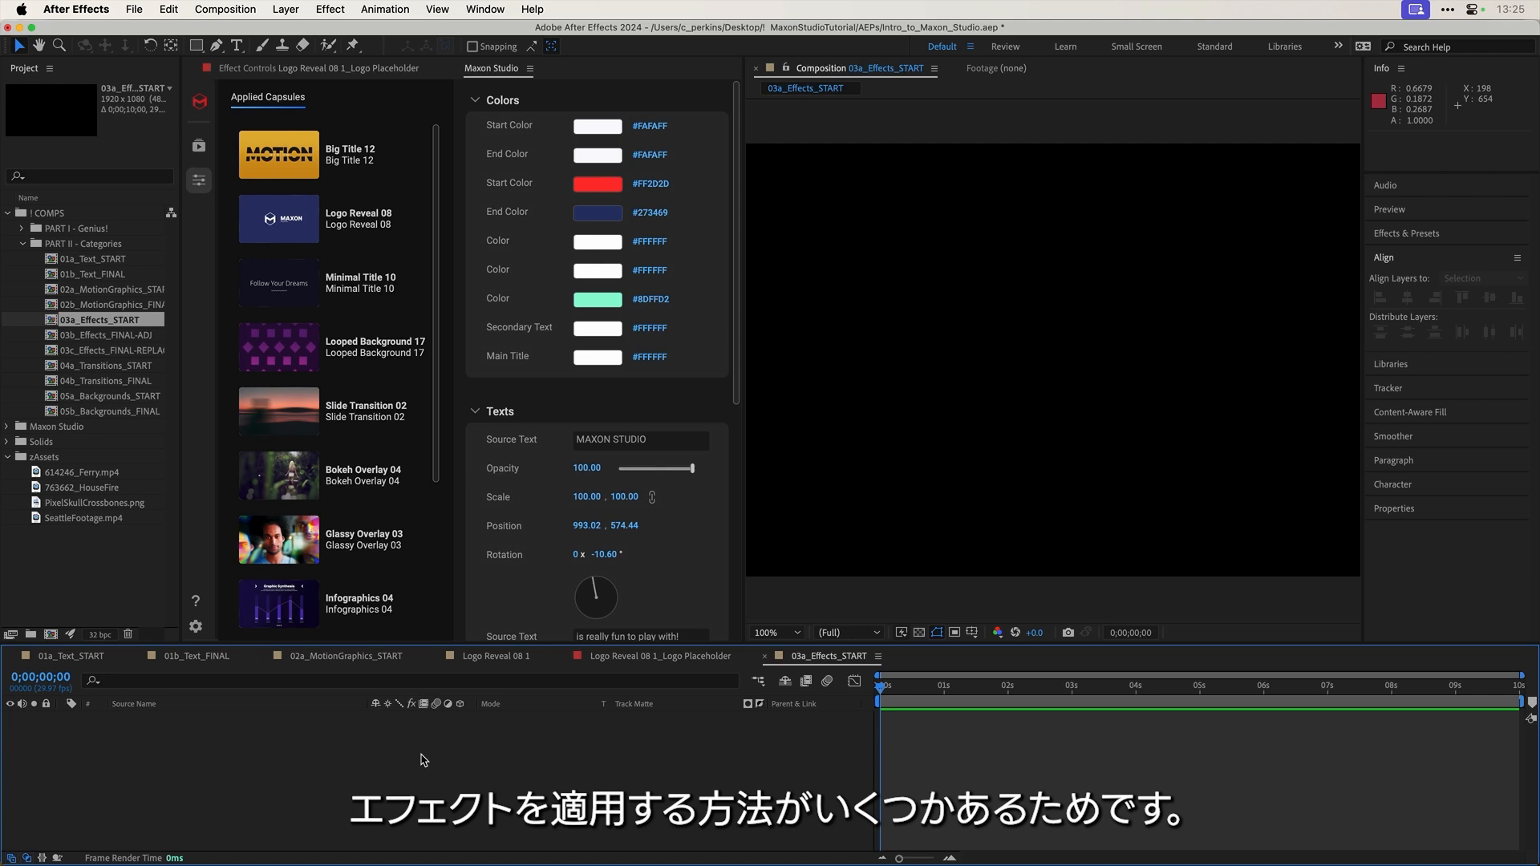
{"action": "left_click", "coordinate": [199, 146]}
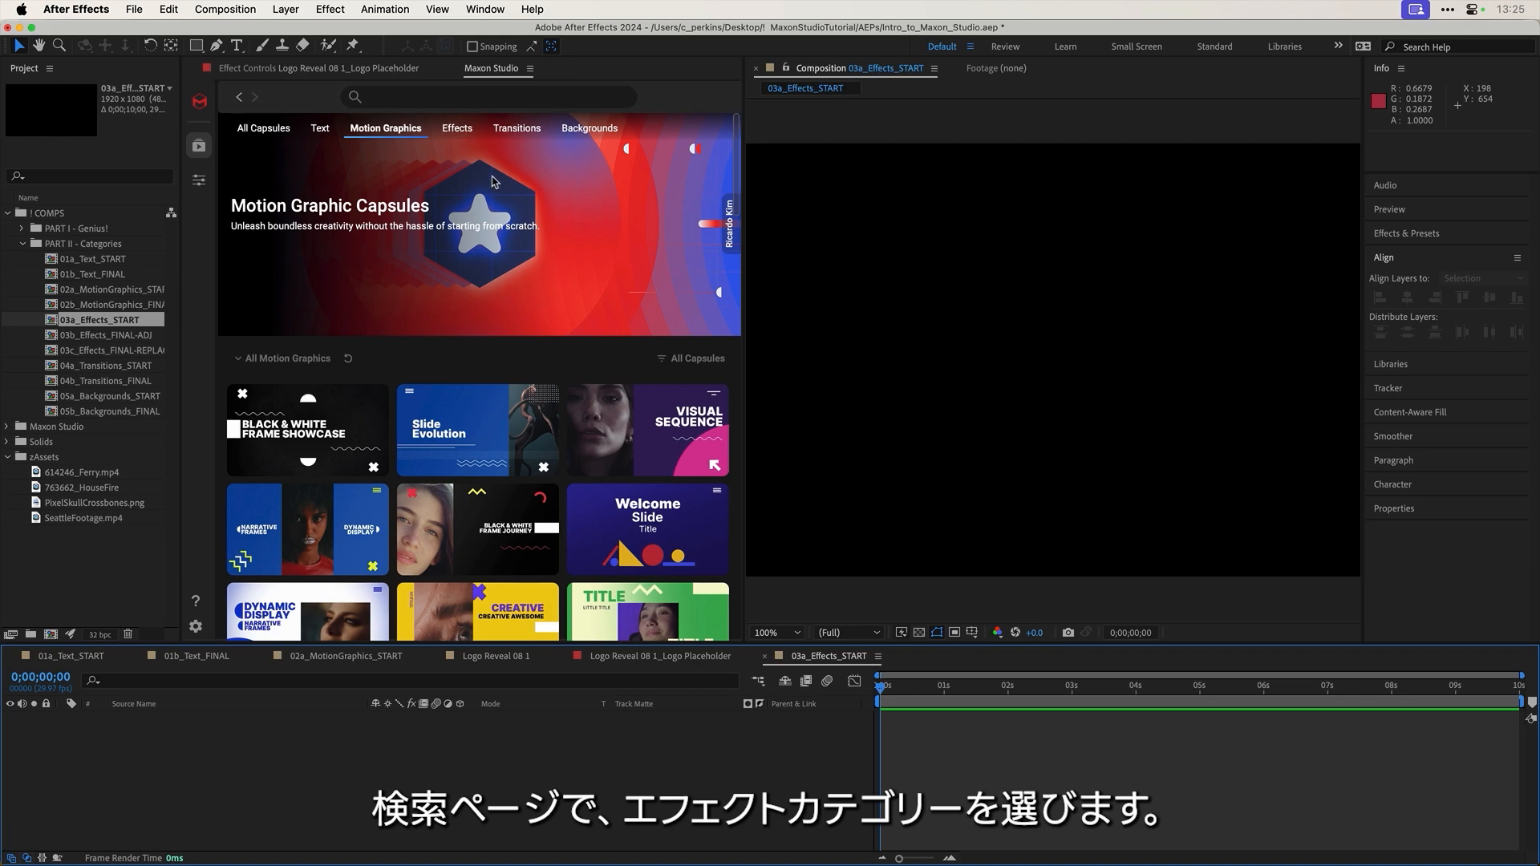
{"action": "left_click", "coordinate": [457, 130]}
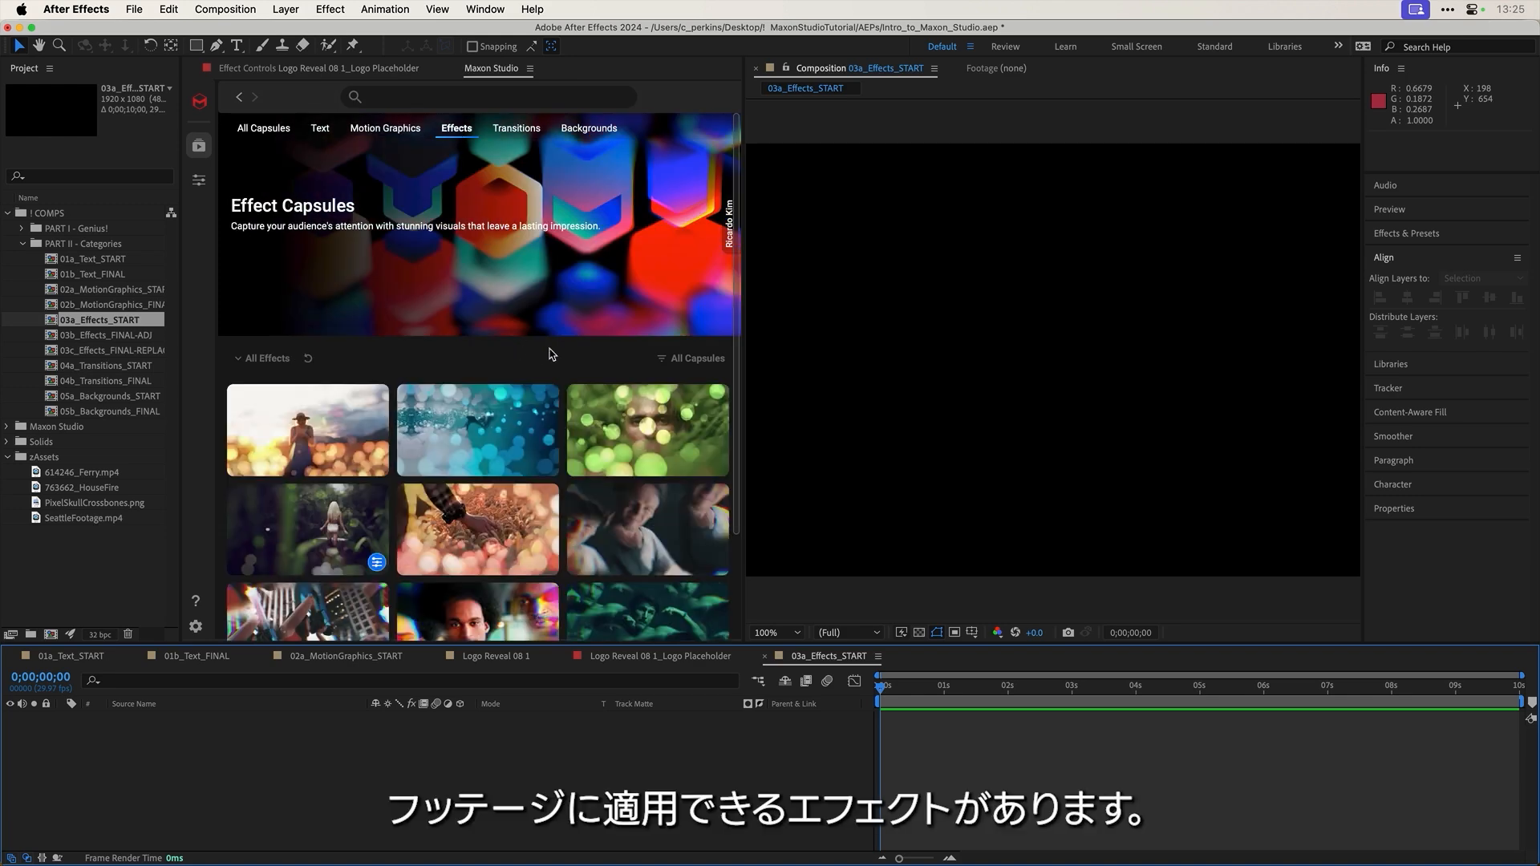
{"action": "scroll", "coordinate": [566, 366], "scroll_direction": "down", "scroll_amount": 3}
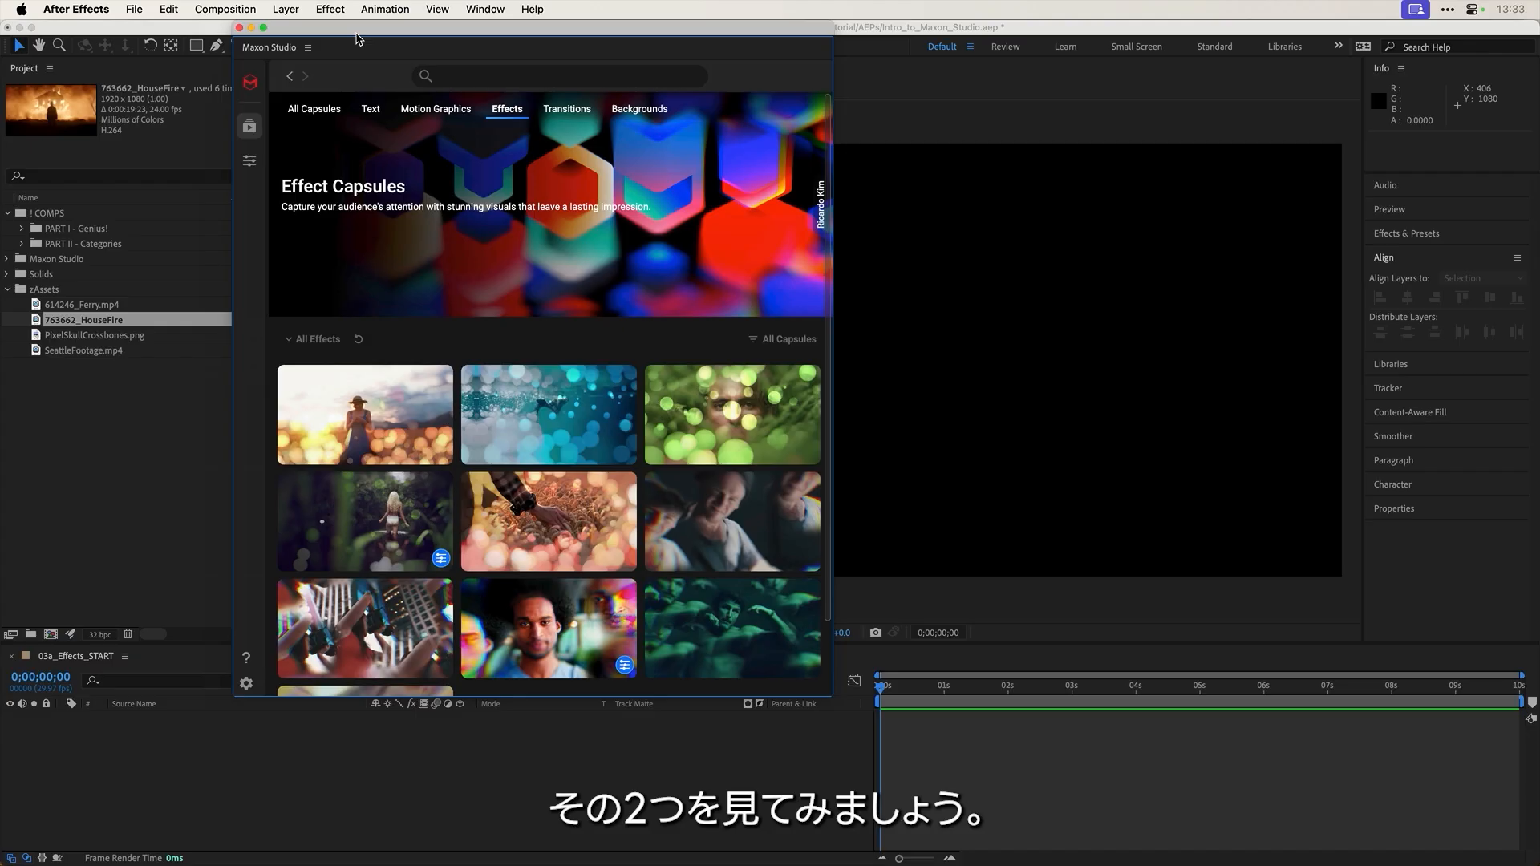
Step: Add the 763662_HouseFire footage to the comp and apply the Bokeh Overlay 04 capsule over it
{"action": "left_click", "coordinate": [86, 321]}
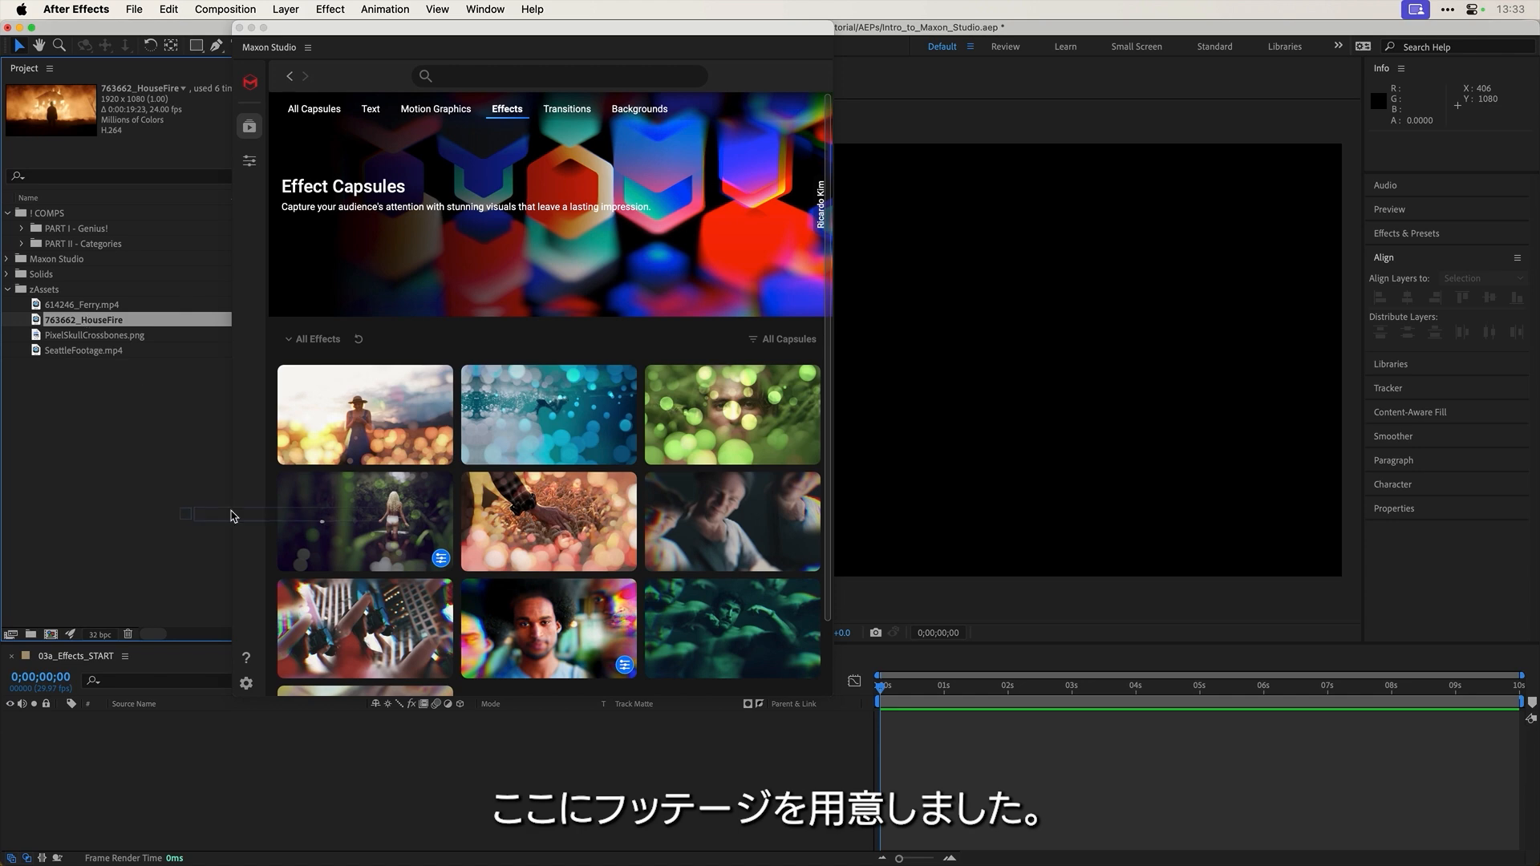
{"action": "mouse_move", "coordinate": [233, 516]}
{"action": "left_mouse_down"}
{"action": "mouse_move", "coordinate": [245, 734]}
{"action": "mouse_move", "coordinate": [275, 749]}
{"action": "left_mouse_up"}
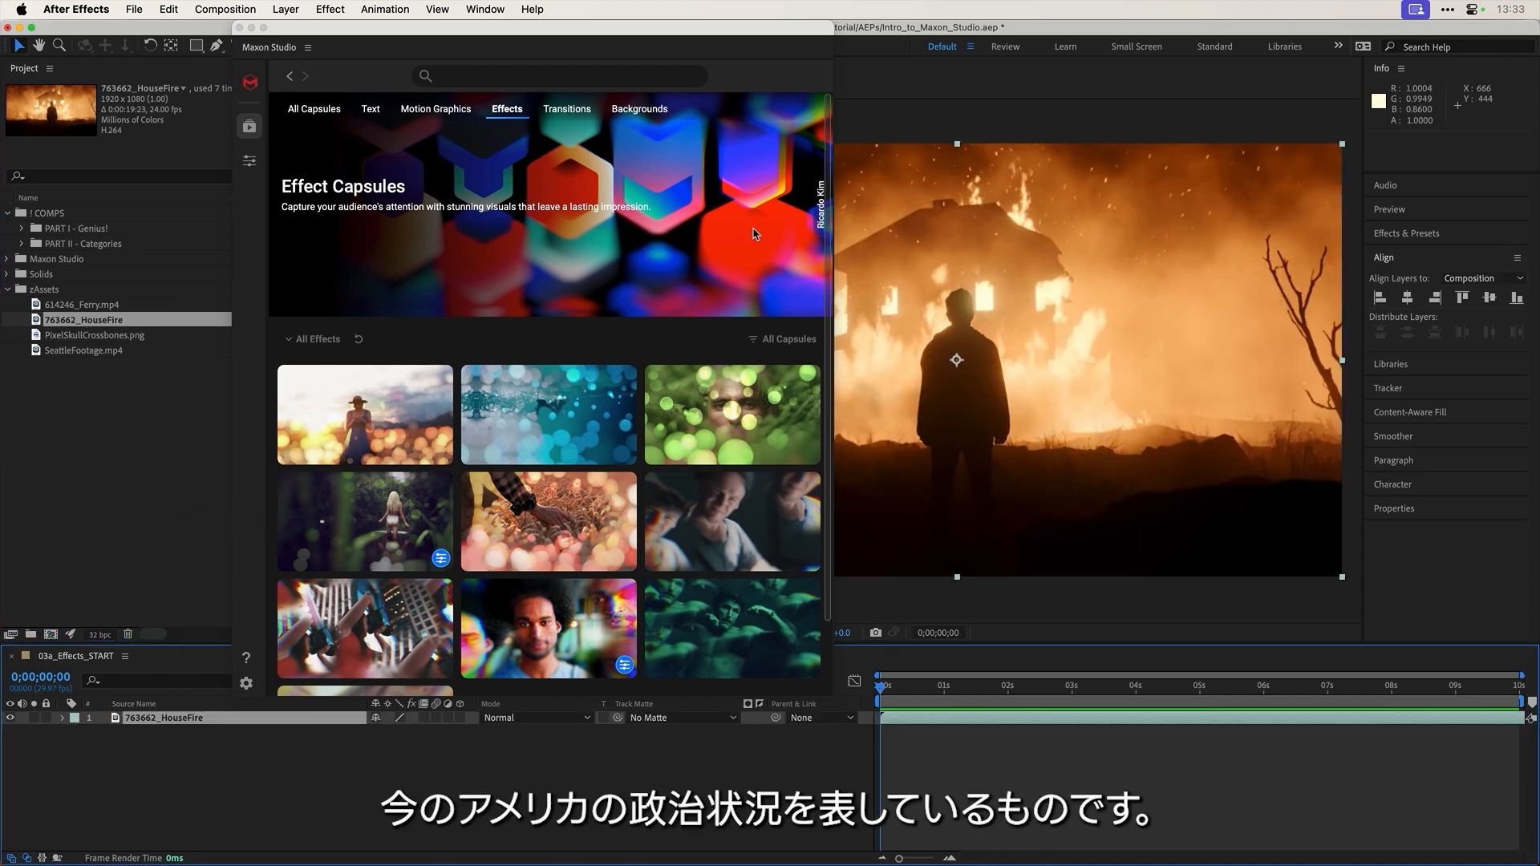
{"action": "left_click_drag", "start_coordinate": [746, 47], "coordinate": [611, 62]}
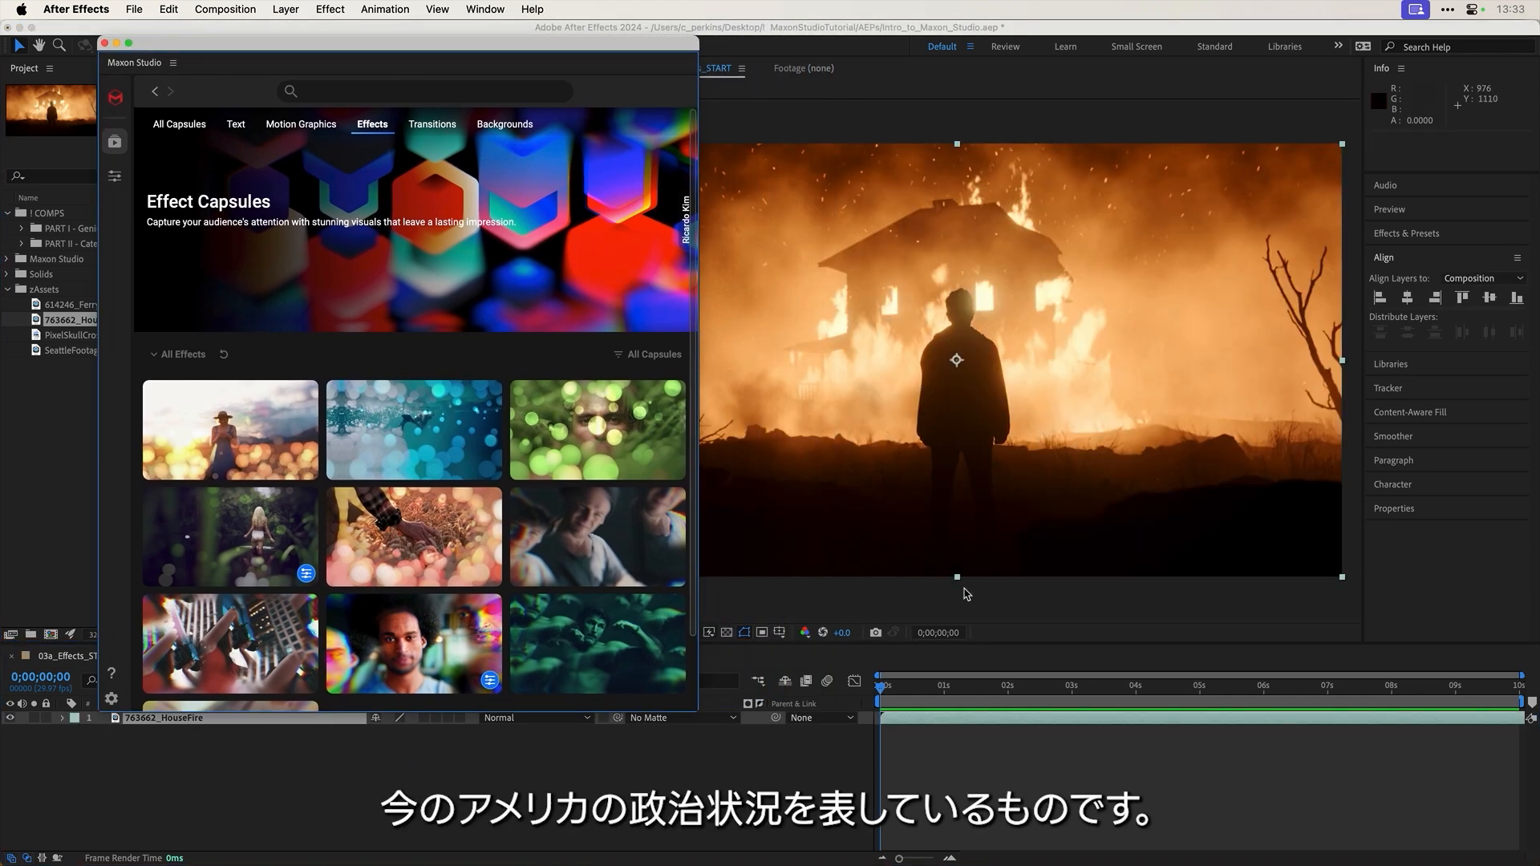
{"action": "left_click_drag", "start_coordinate": [916, 687], "coordinate": [967, 690]}
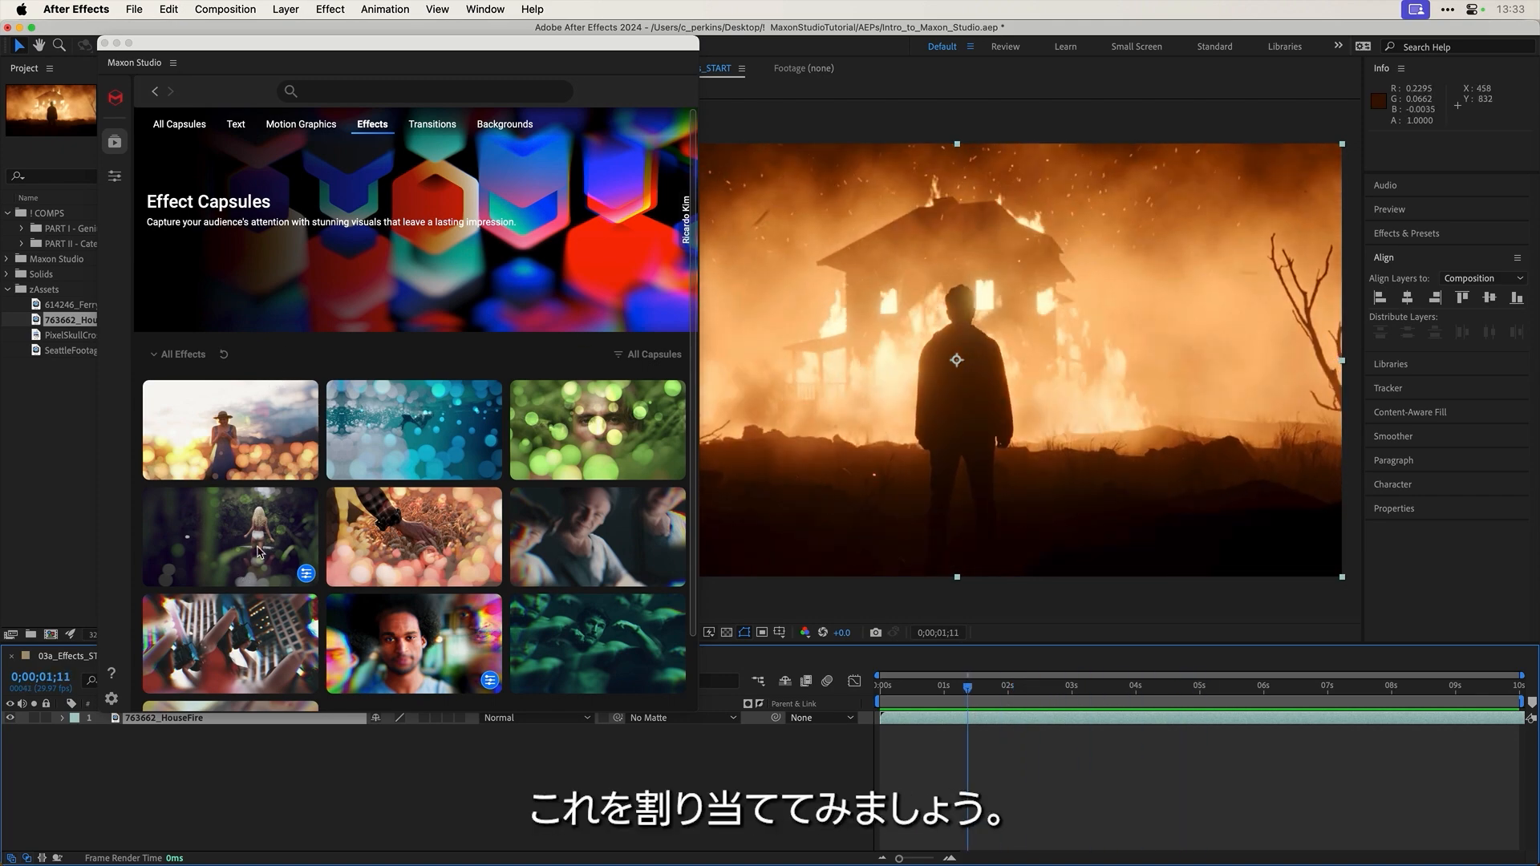
{"action": "left_click", "coordinate": [264, 553]}
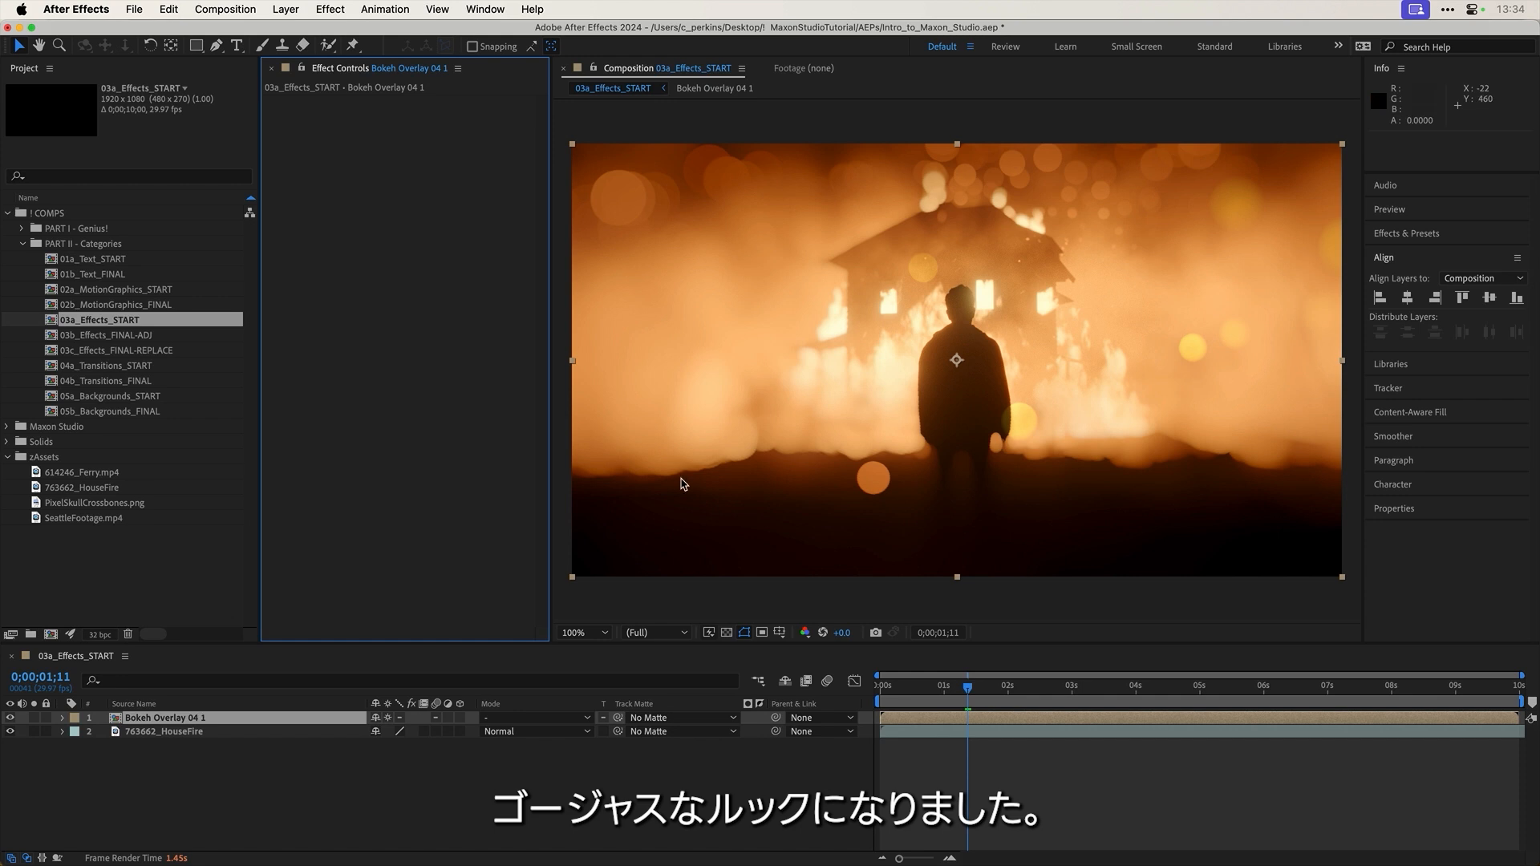
{"action": "left_click_drag", "start_coordinate": [941, 691], "coordinate": [922, 692]}
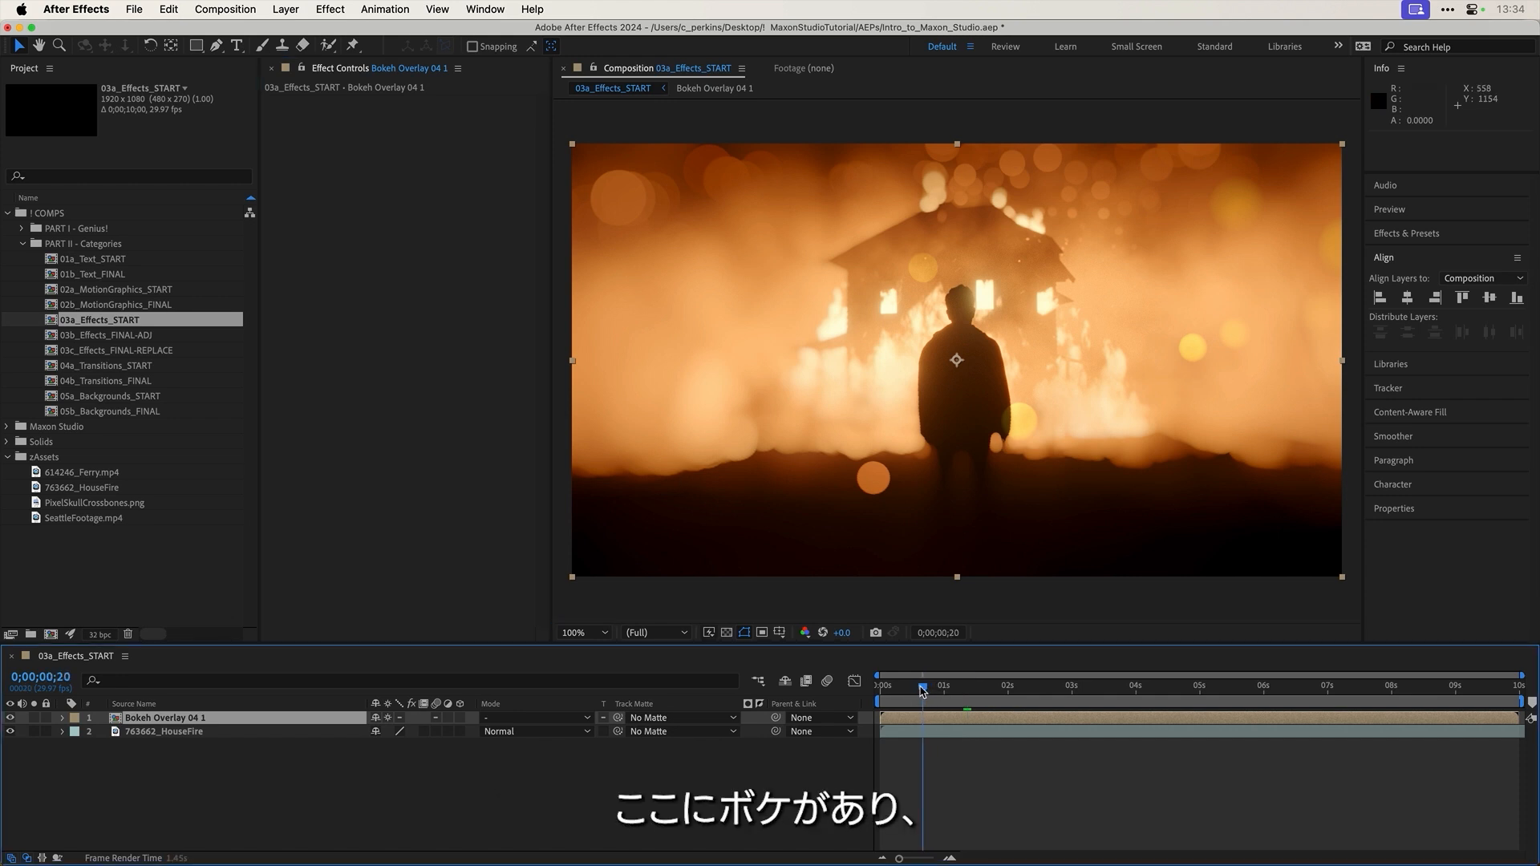
{"action": "left_click", "coordinate": [909, 691]}
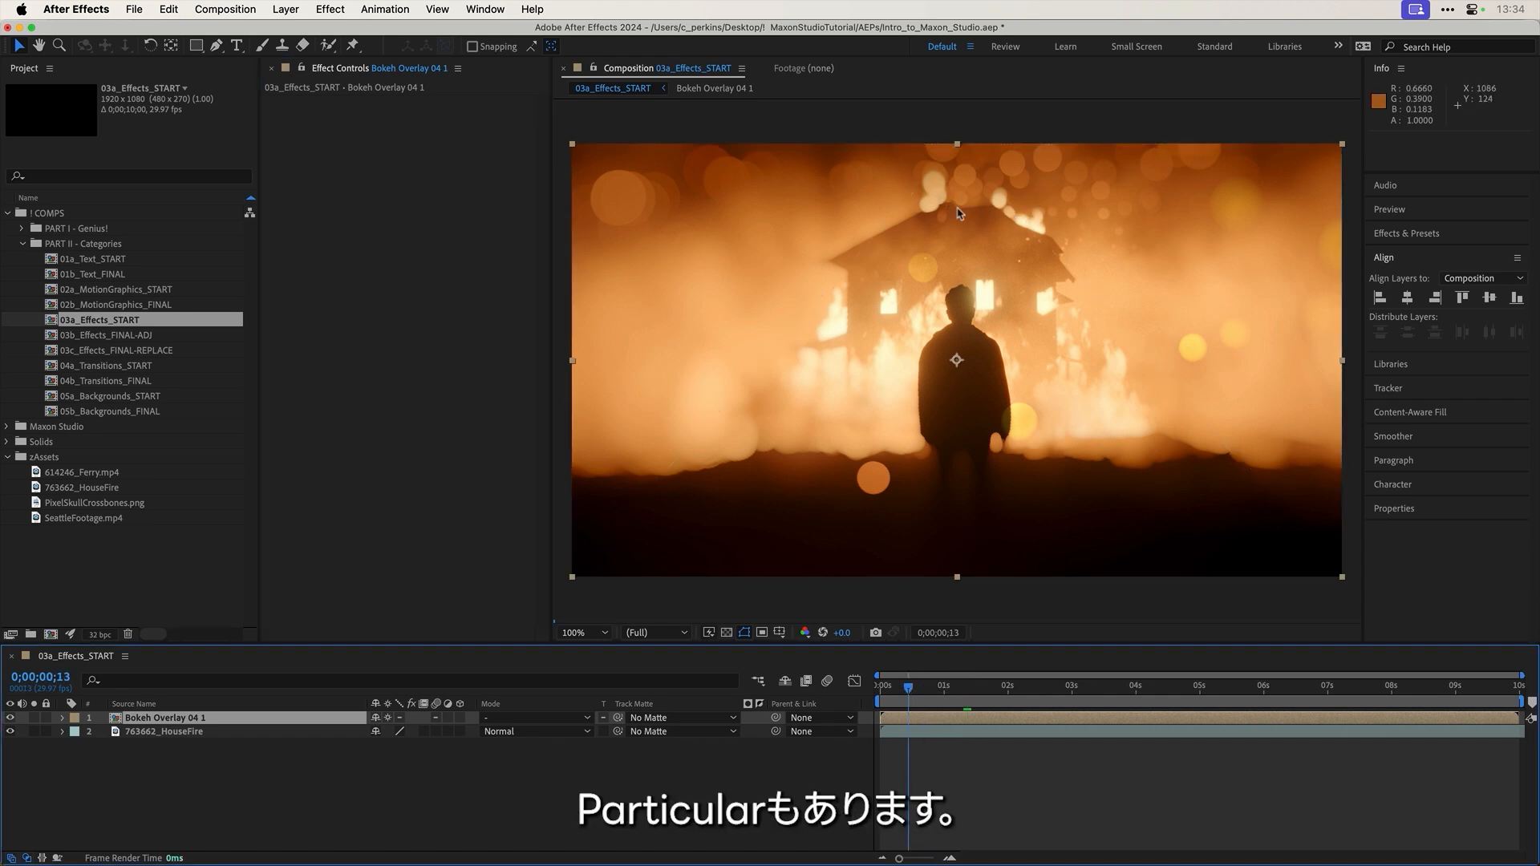
{"action": "left_click", "coordinate": [895, 691]}
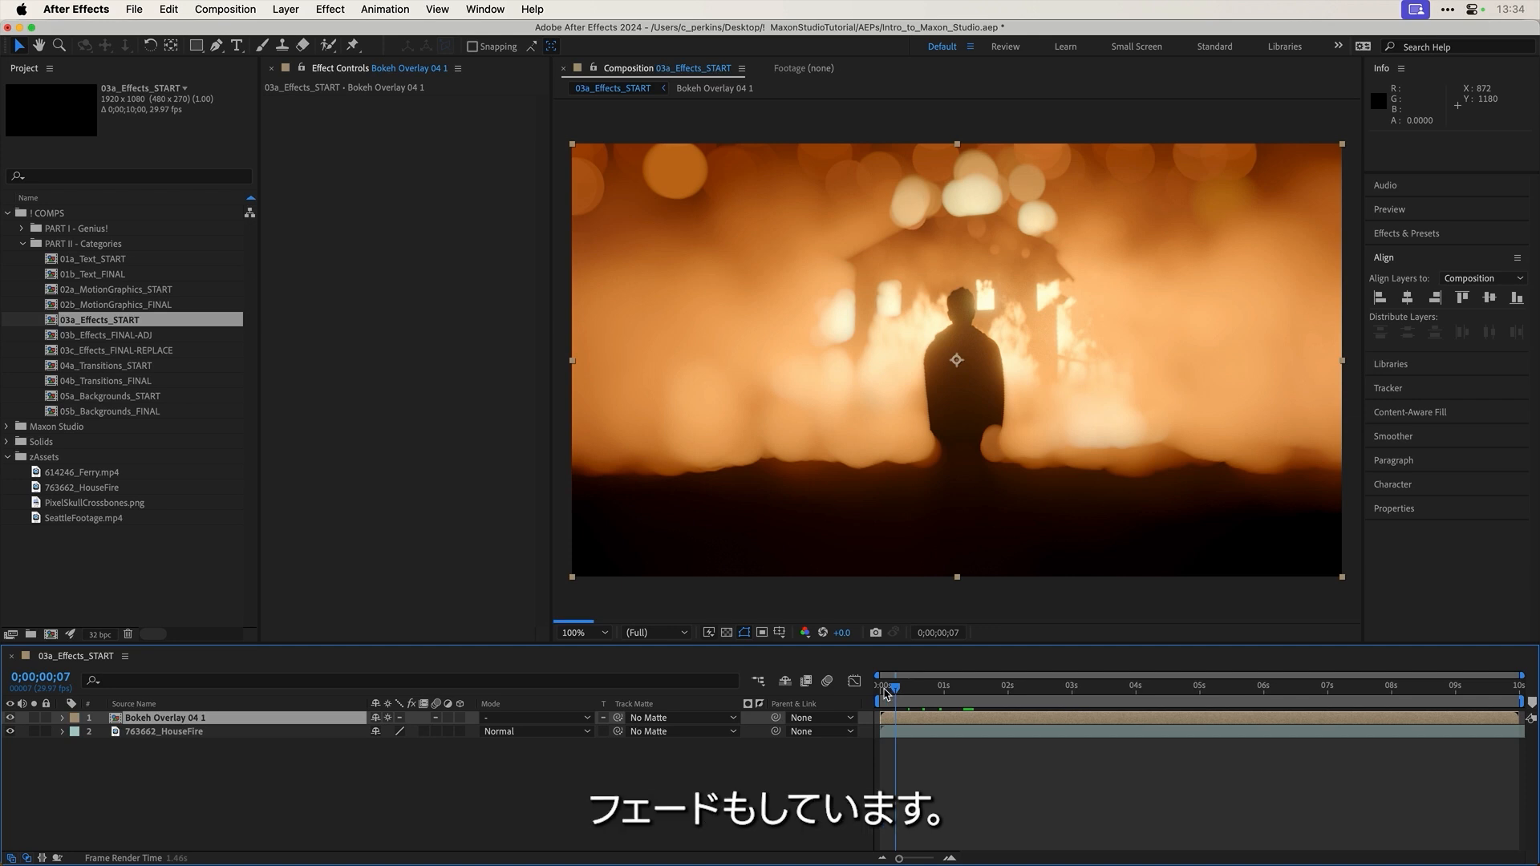
{"action": "left_click", "coordinate": [891, 691]}
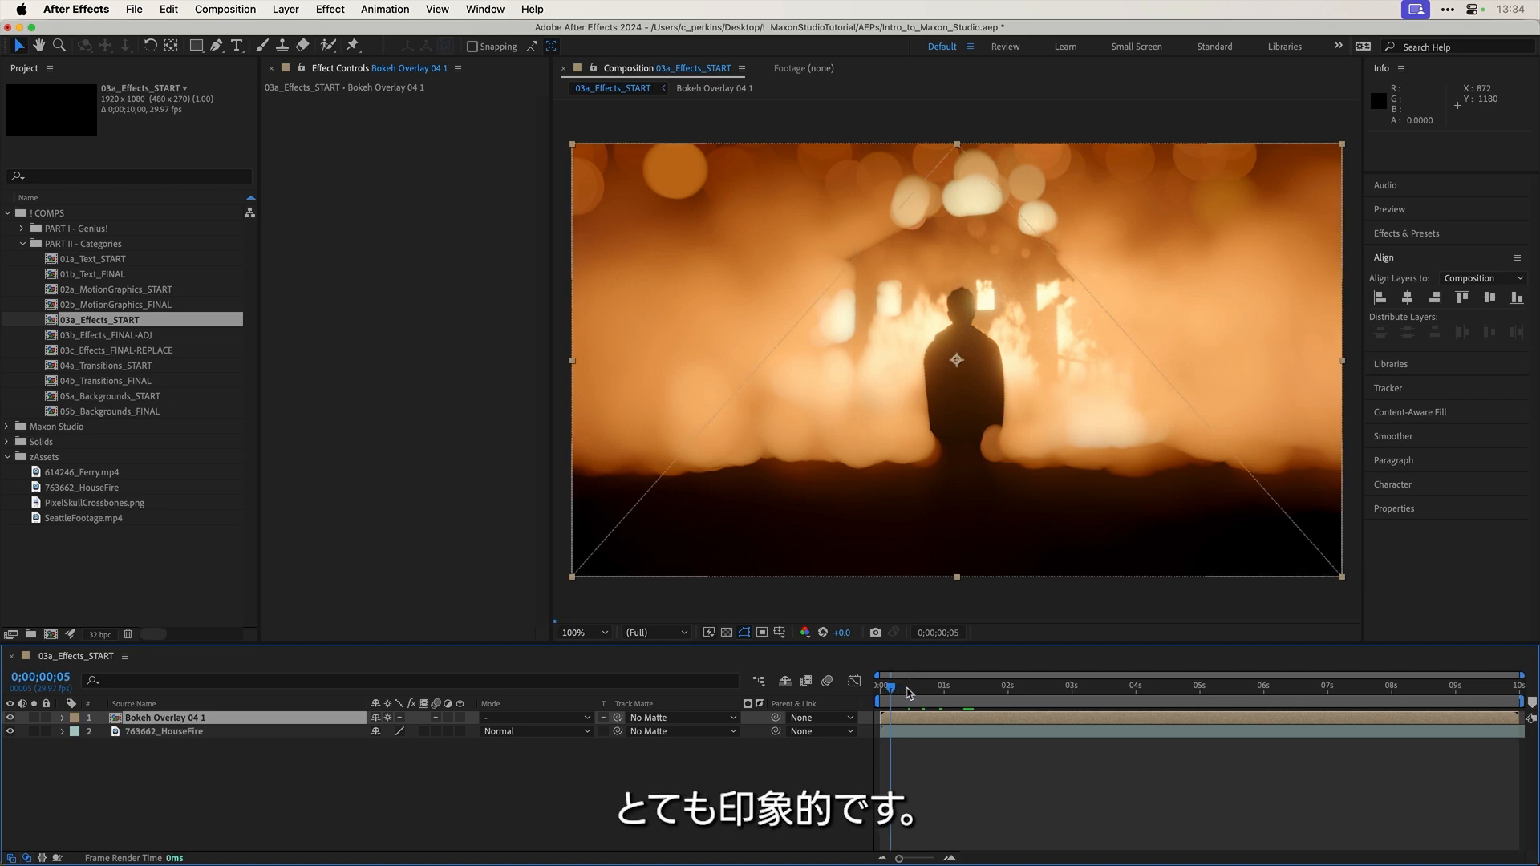
{"action": "left_click", "coordinate": [932, 691]}
{"action": "left_click", "coordinate": [954, 691]}
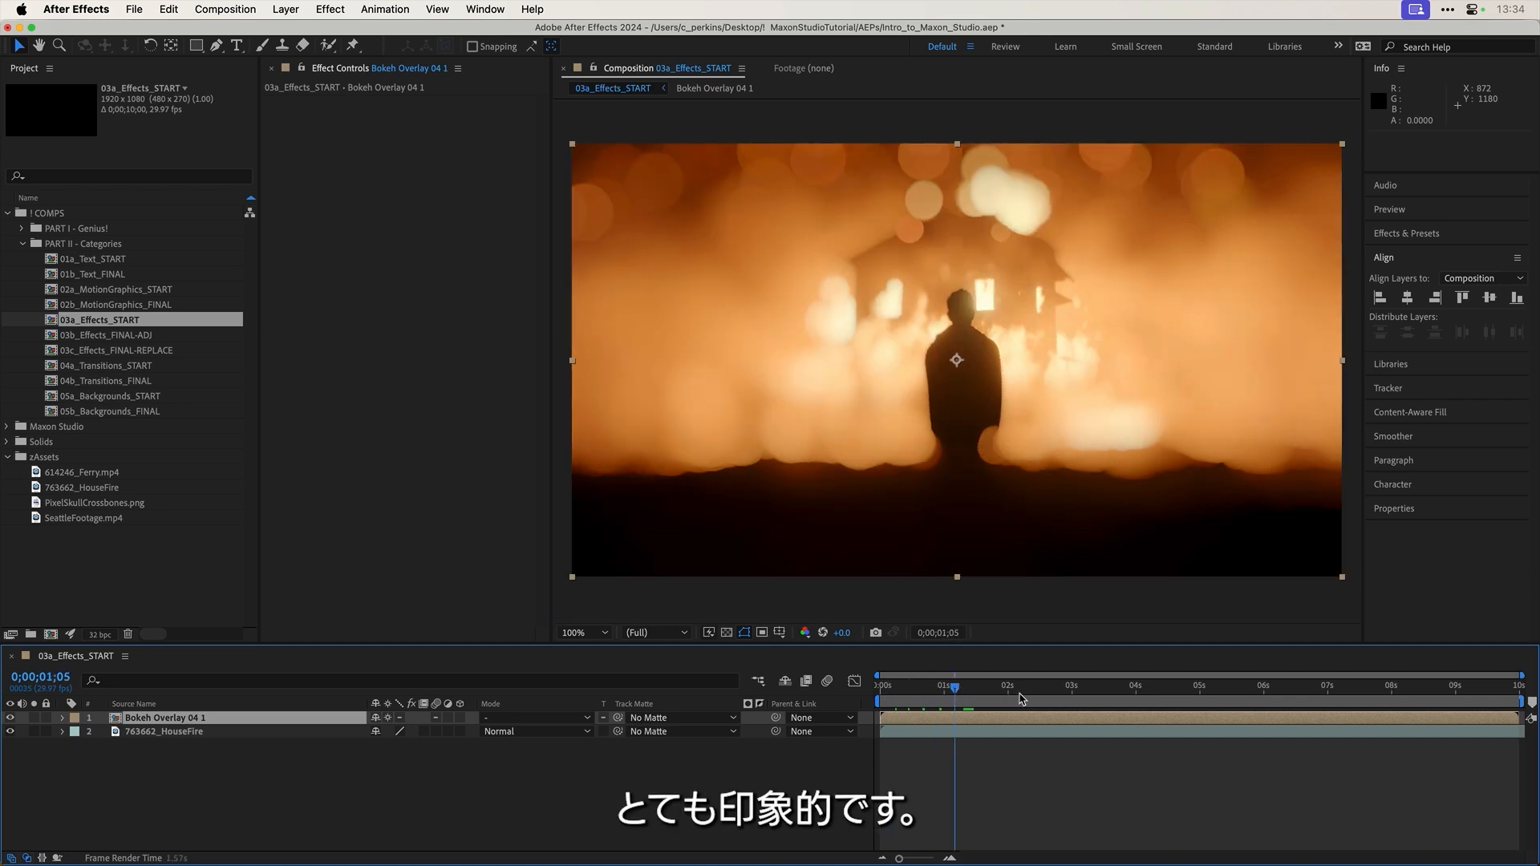
{"action": "left_click", "coordinate": [1021, 695]}
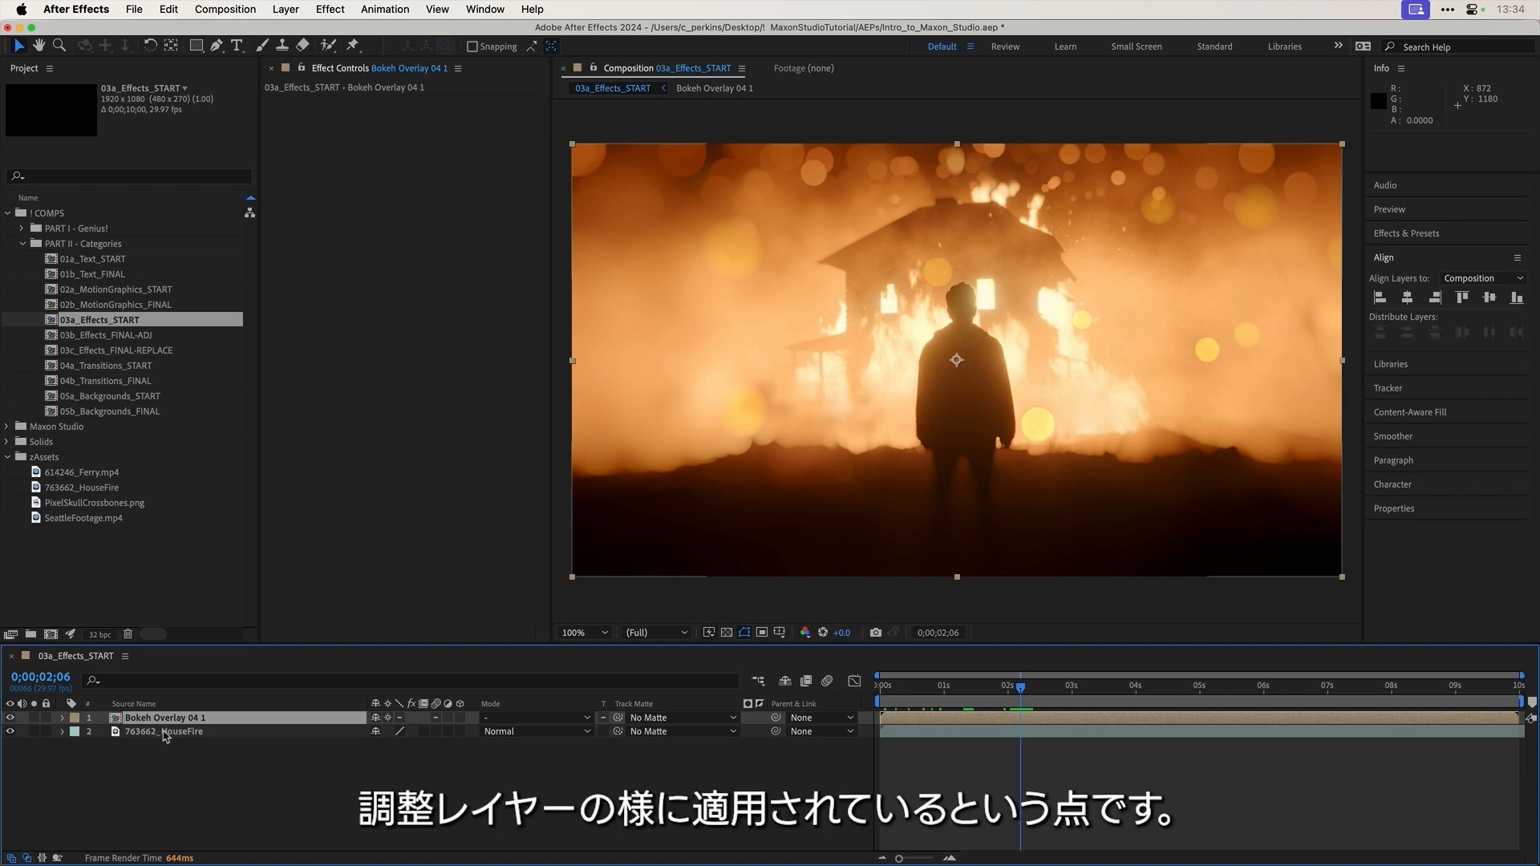
{"action": "left_click", "coordinate": [170, 734]}
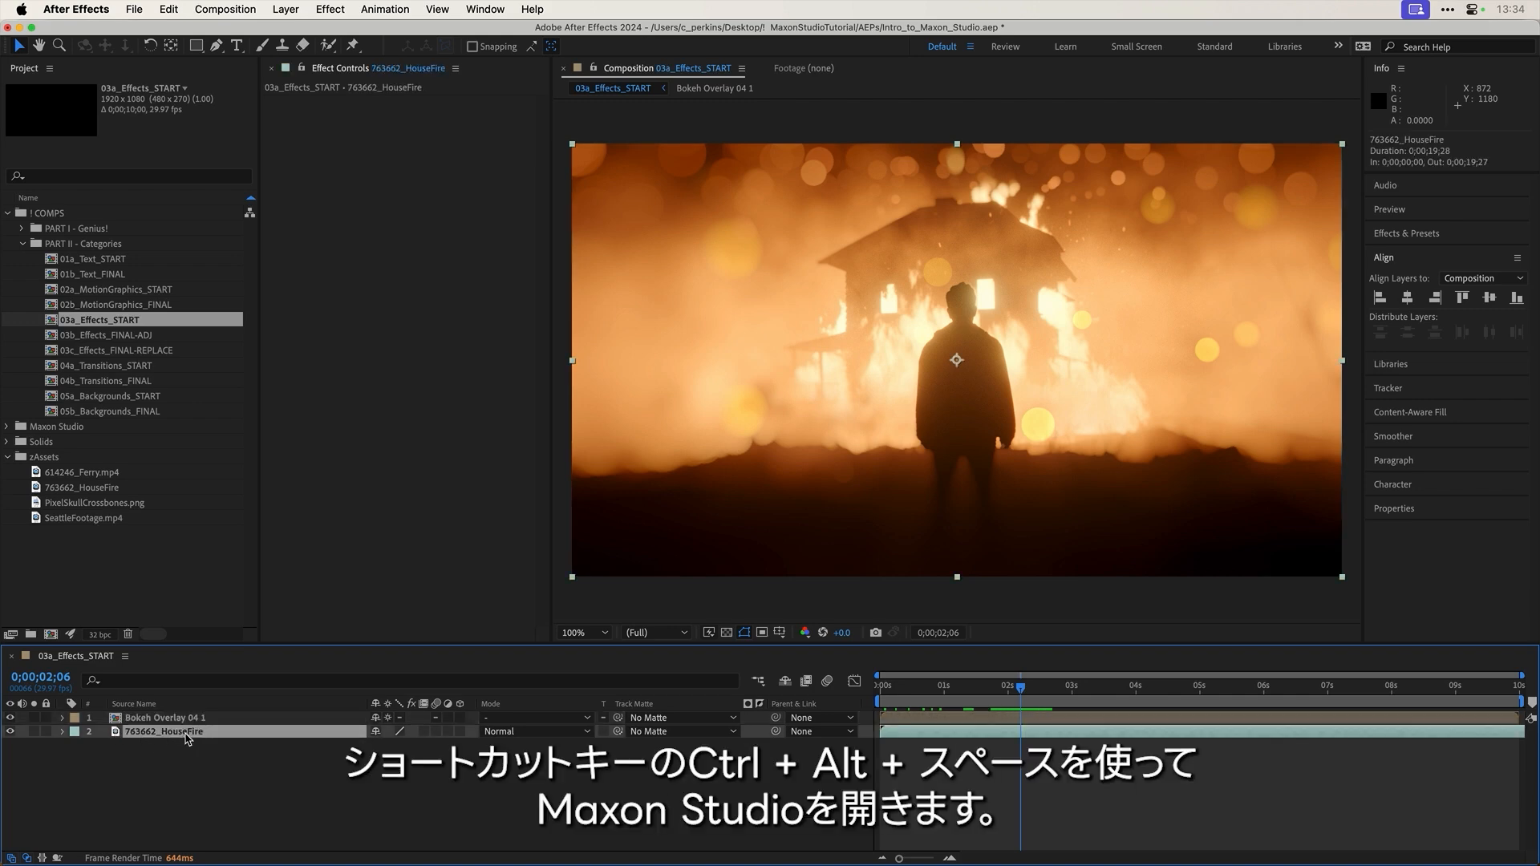
Step: Open Maxon Studio, browse the Transitions and Effects capsules, and reposition its window
{"action": "key", "text": "ctrl+alt+space"}
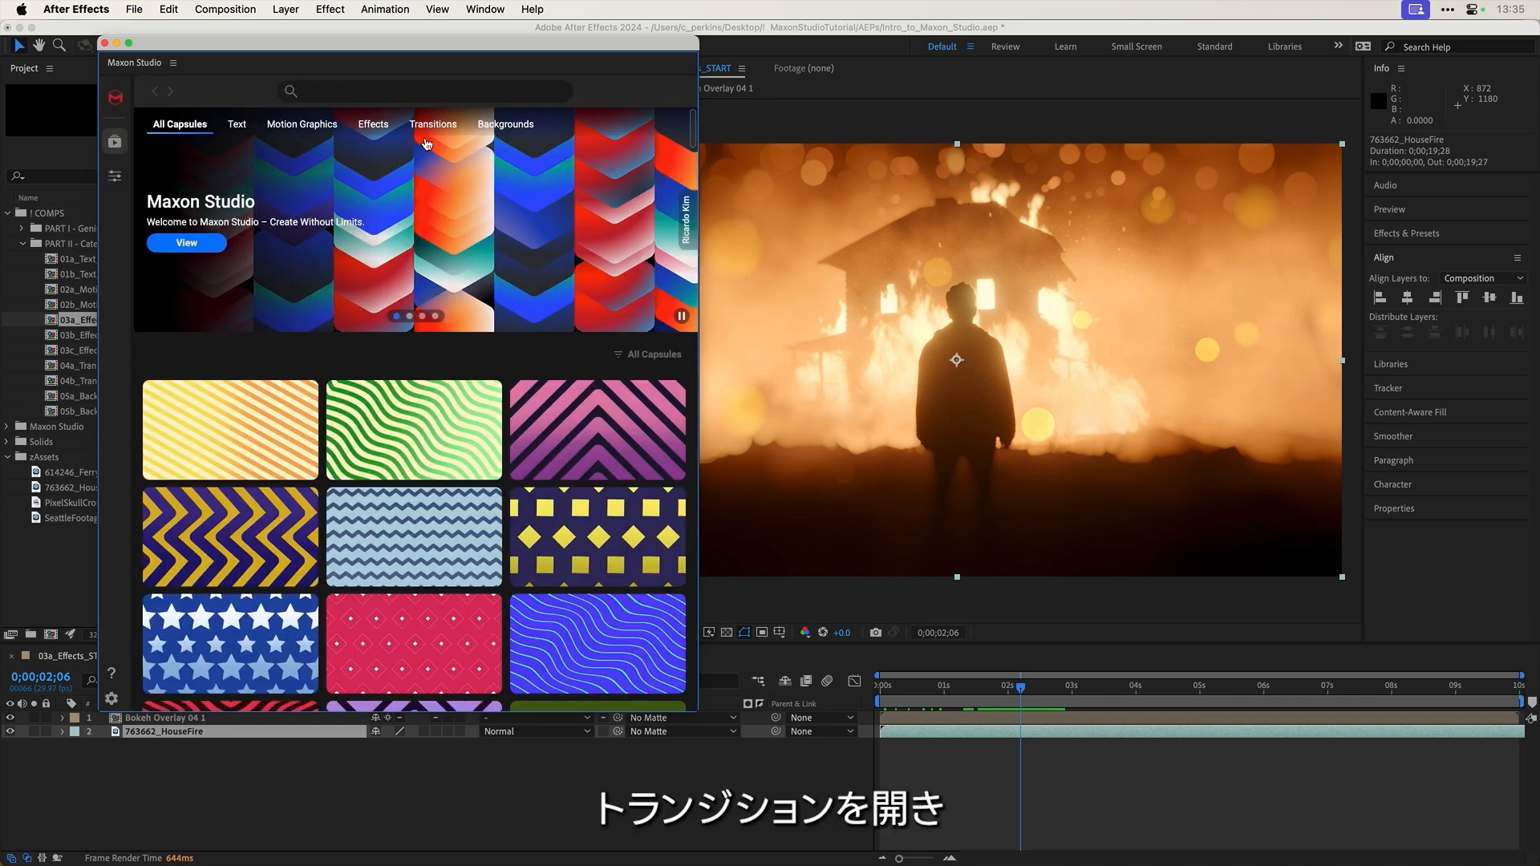
{"action": "left_click", "coordinate": [435, 126]}
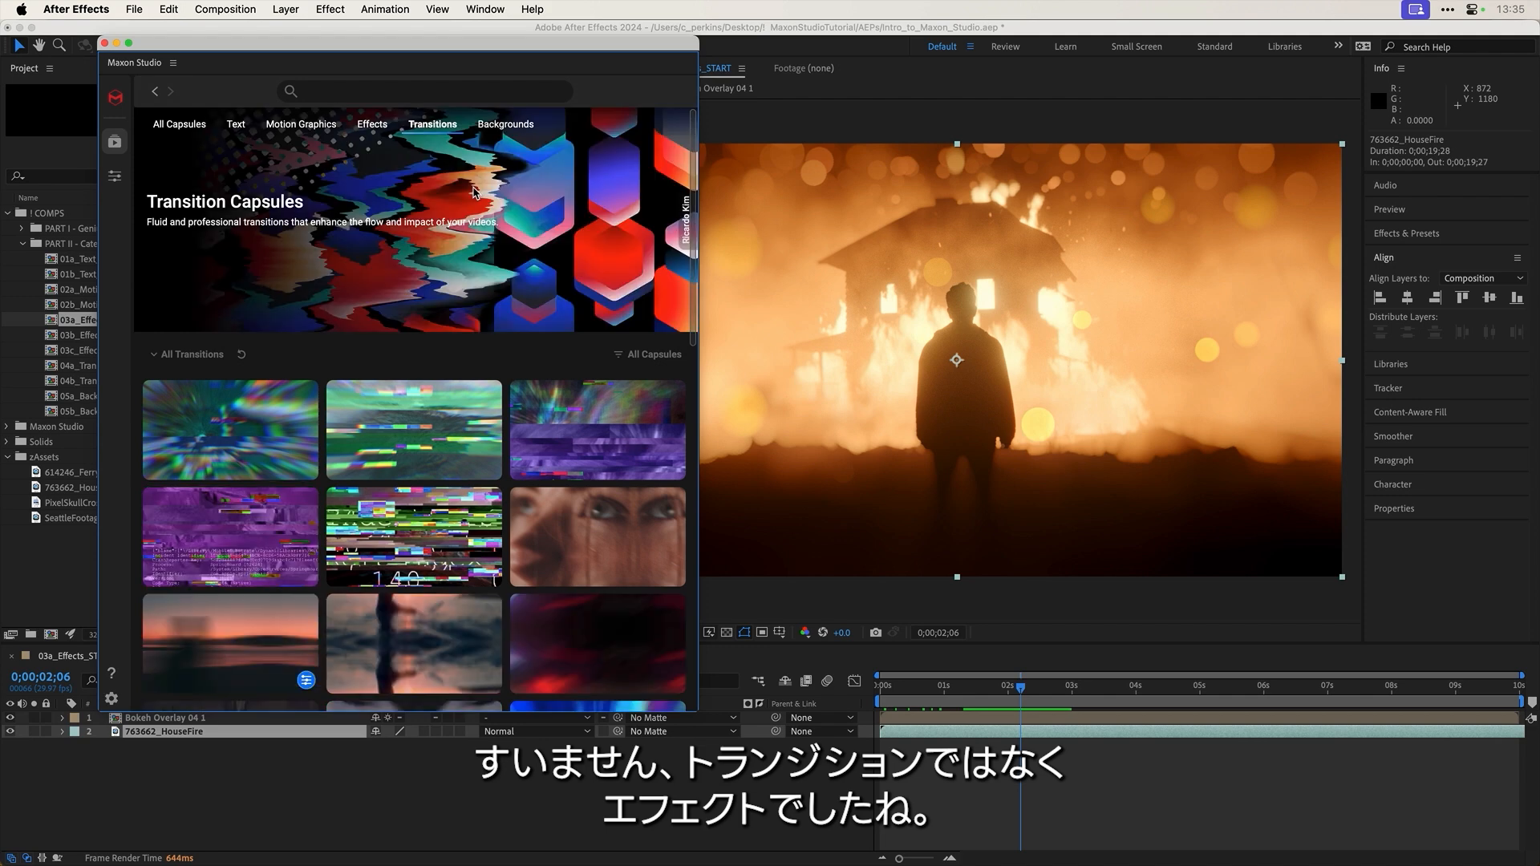
{"action": "left_click", "coordinate": [363, 130]}
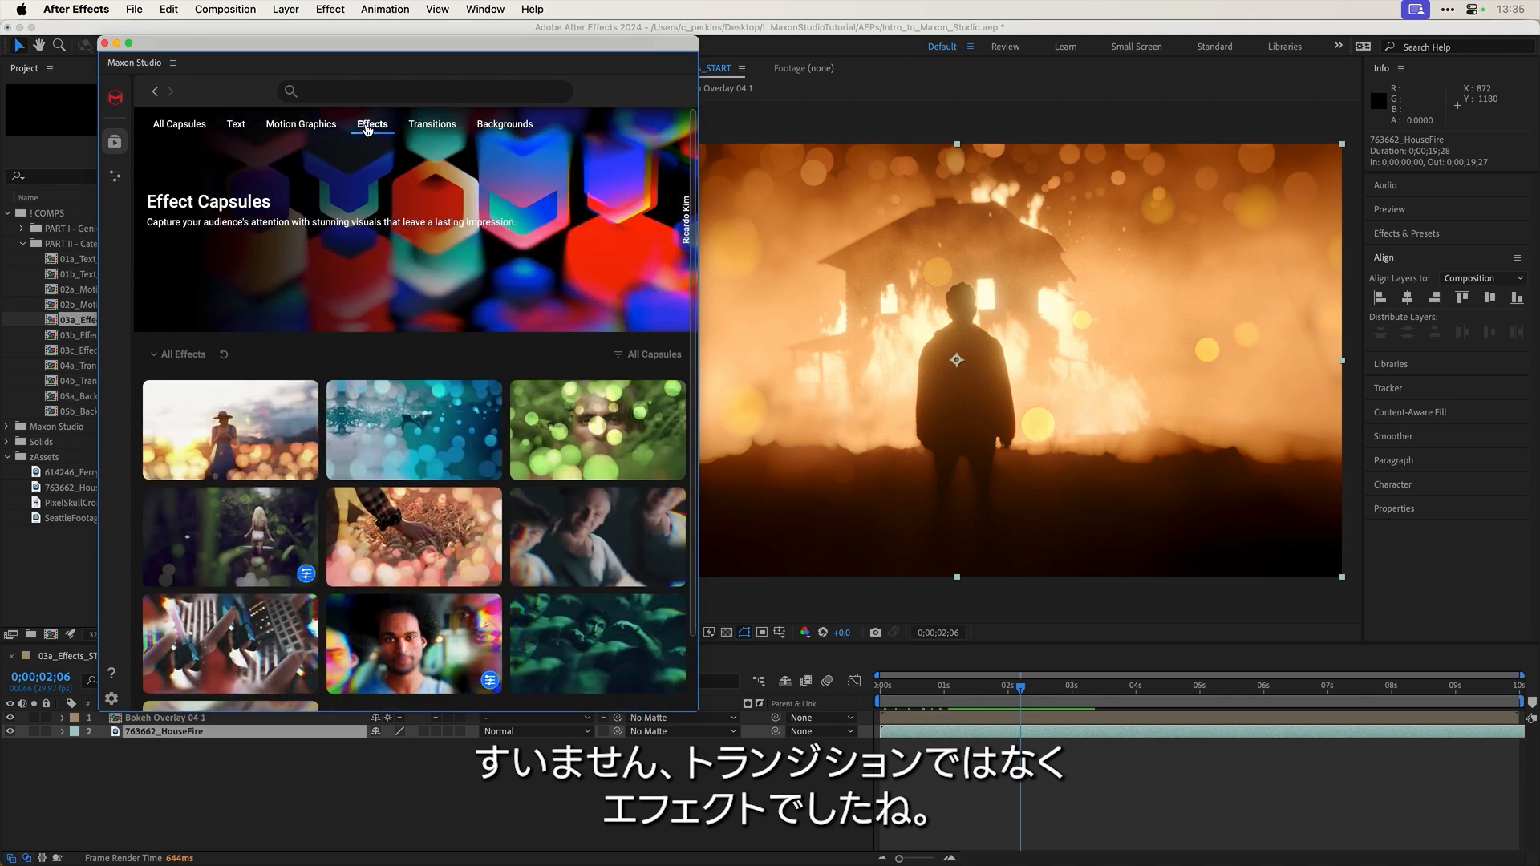
{"action": "scroll", "coordinate": [531, 270], "scroll_direction": "down", "scroll_amount": 2}
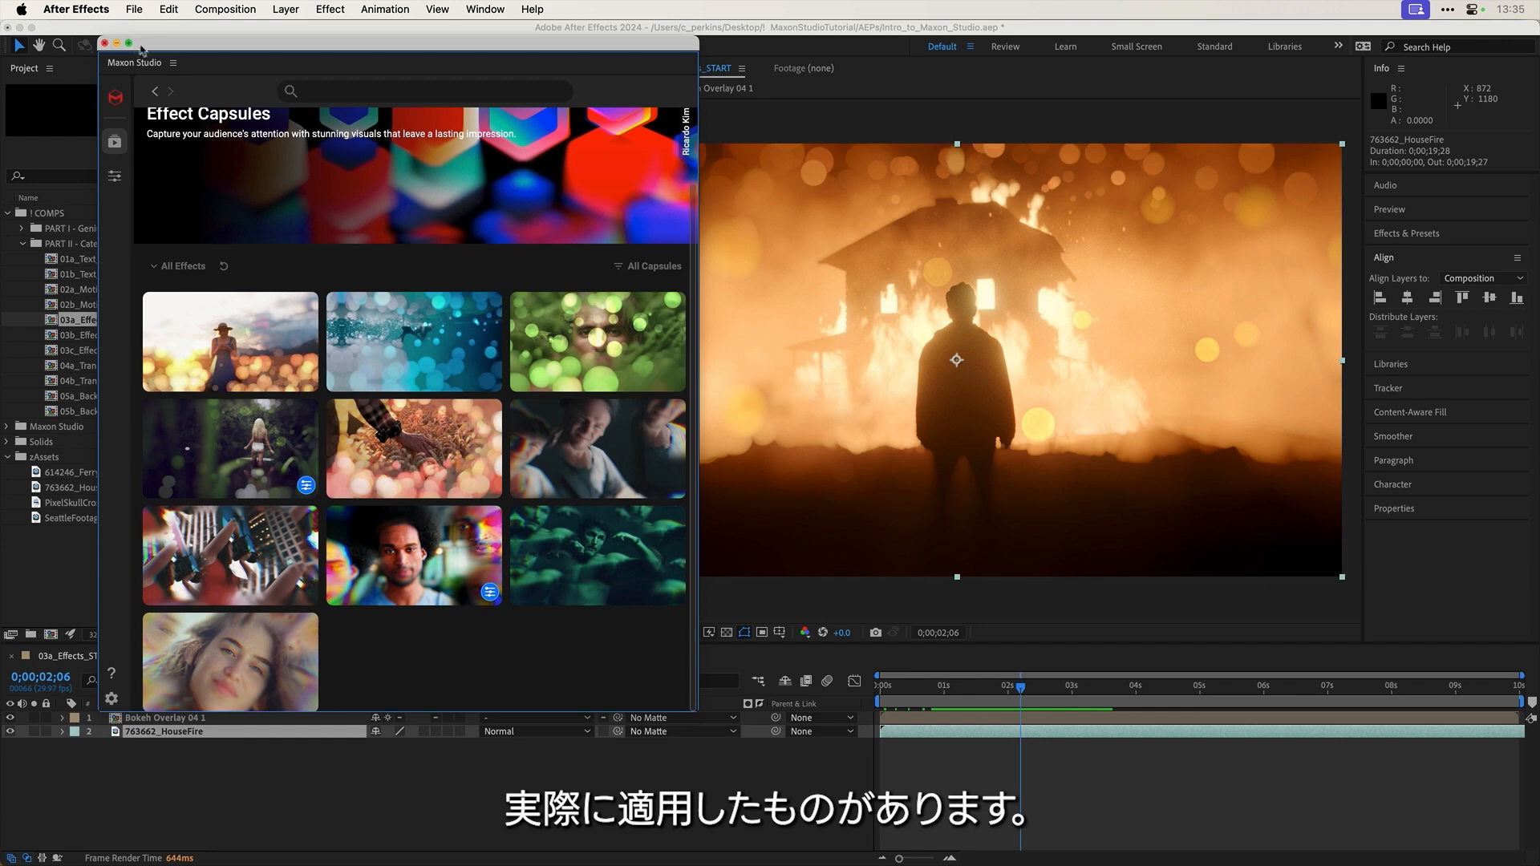
{"action": "left_click_drag", "start_coordinate": [184, 53], "coordinate": [244, 64]}
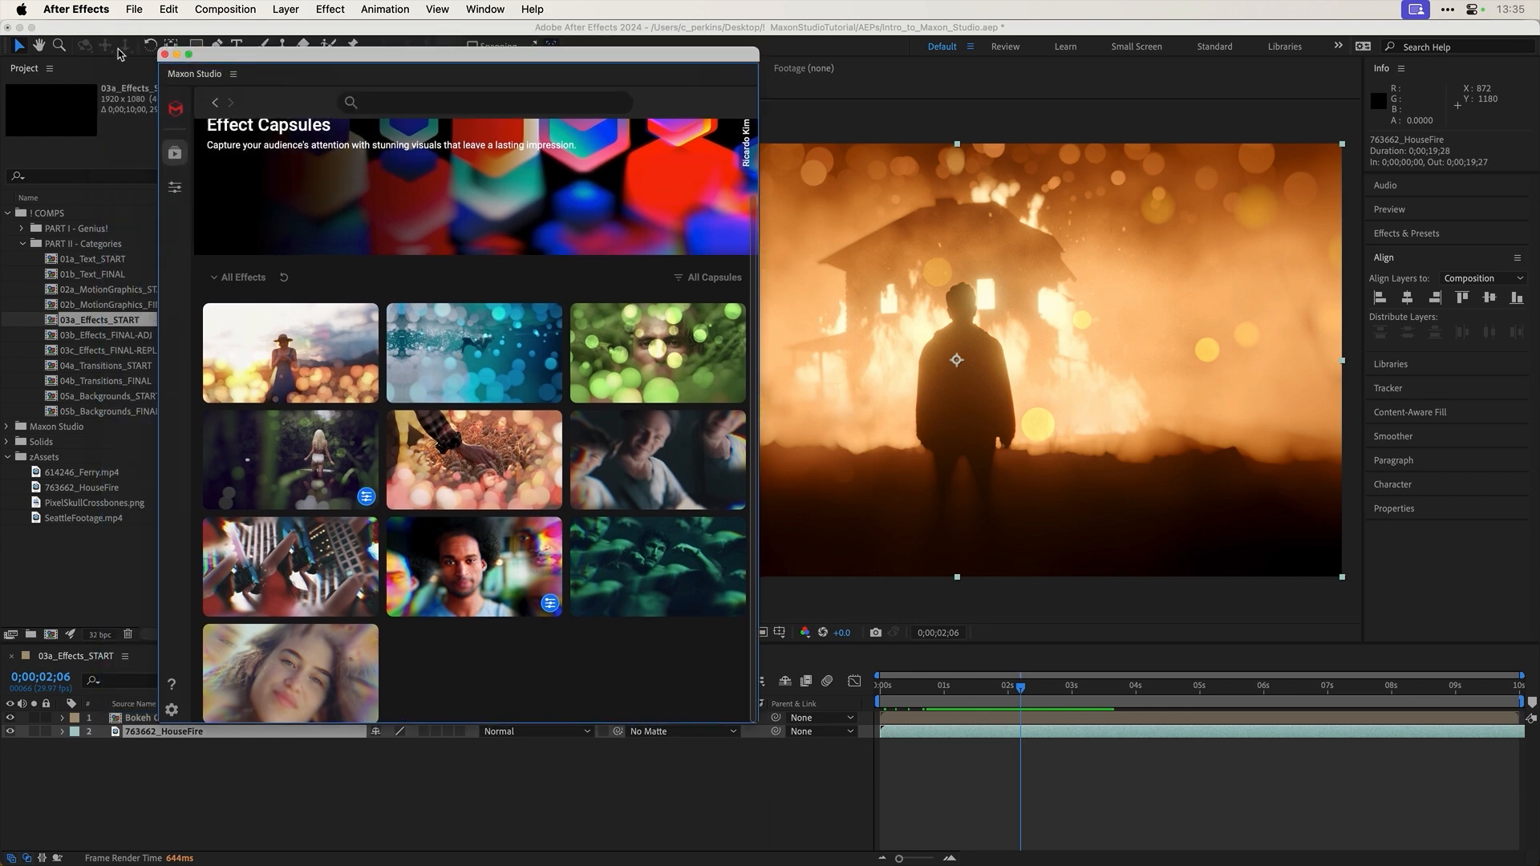
{"action": "left_click_drag", "start_coordinate": [119, 53], "coordinate": [135, 52]}
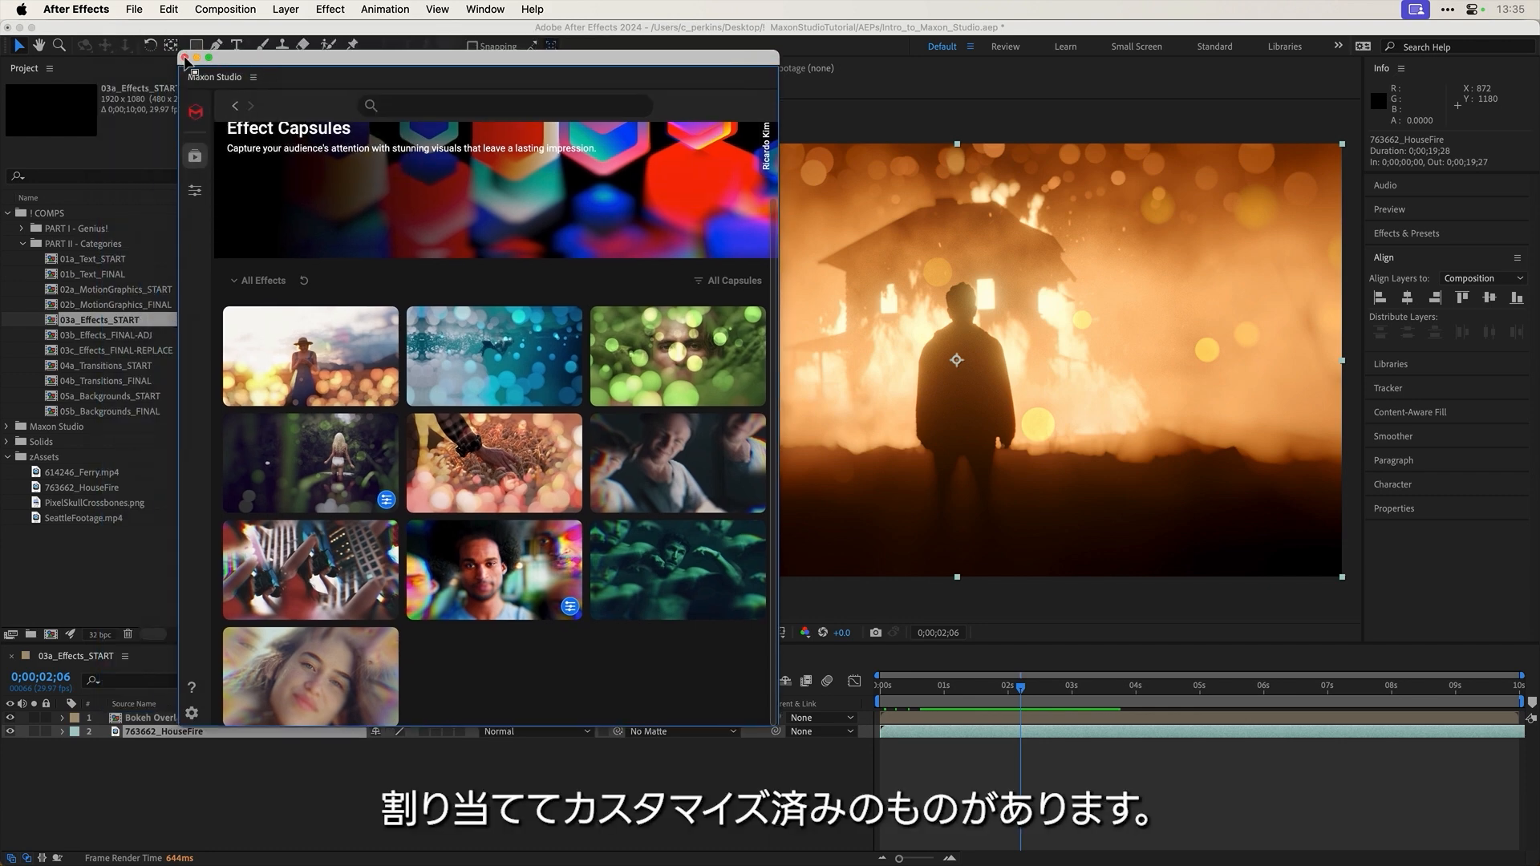
Step: Close Maxon Studio and open 03c_Effects_FINAL-REPLACE down to its Glassy Overlay 03_Placeholder precomp
{"action": "left_click", "coordinate": [184, 58]}
{"action": "double_click", "coordinate": [142, 351]}
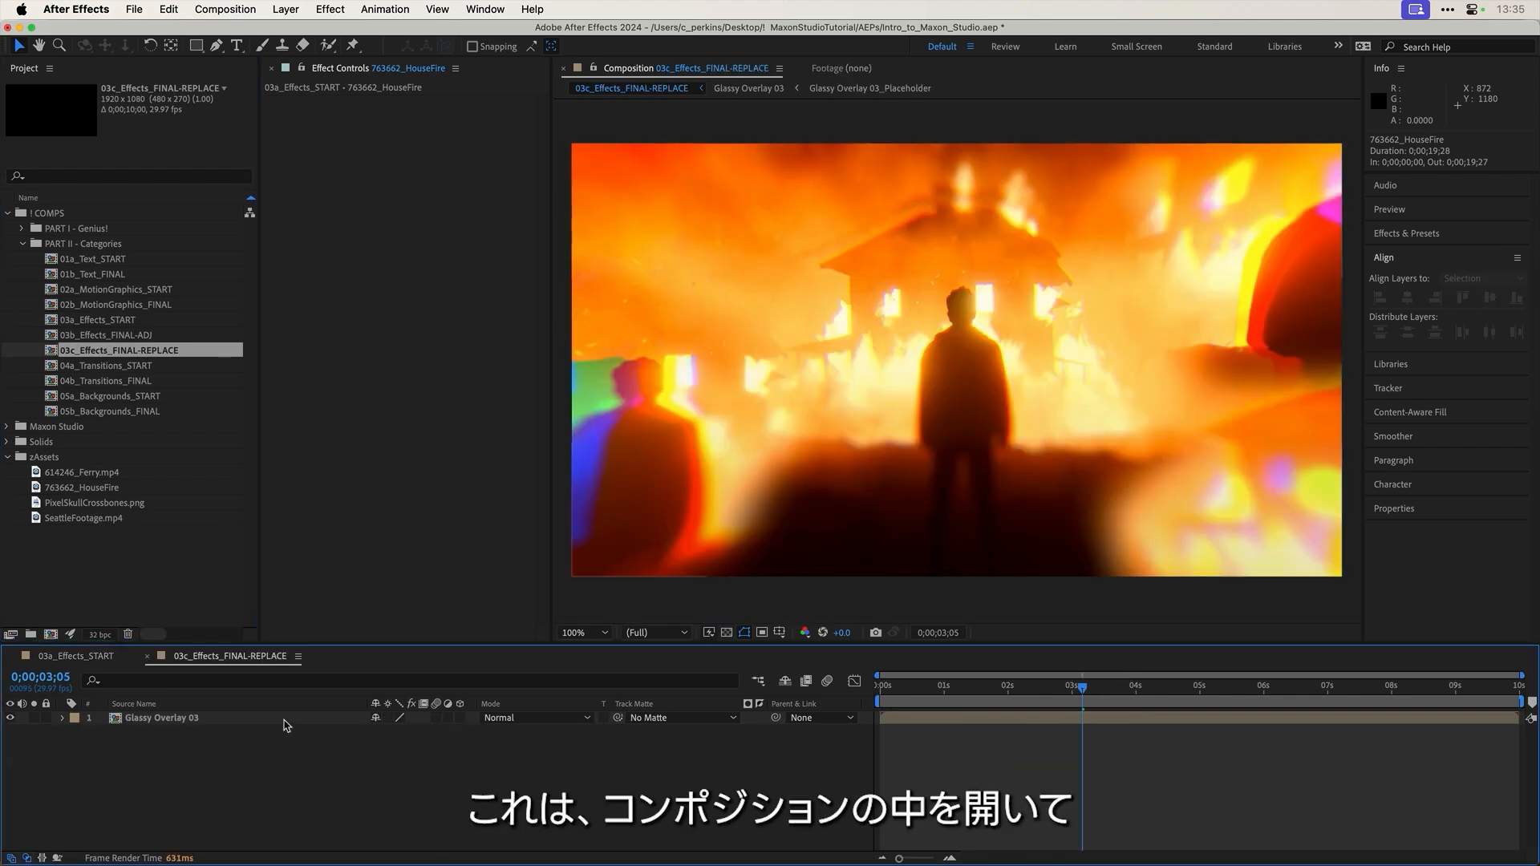
{"action": "double_click", "coordinate": [287, 719]}
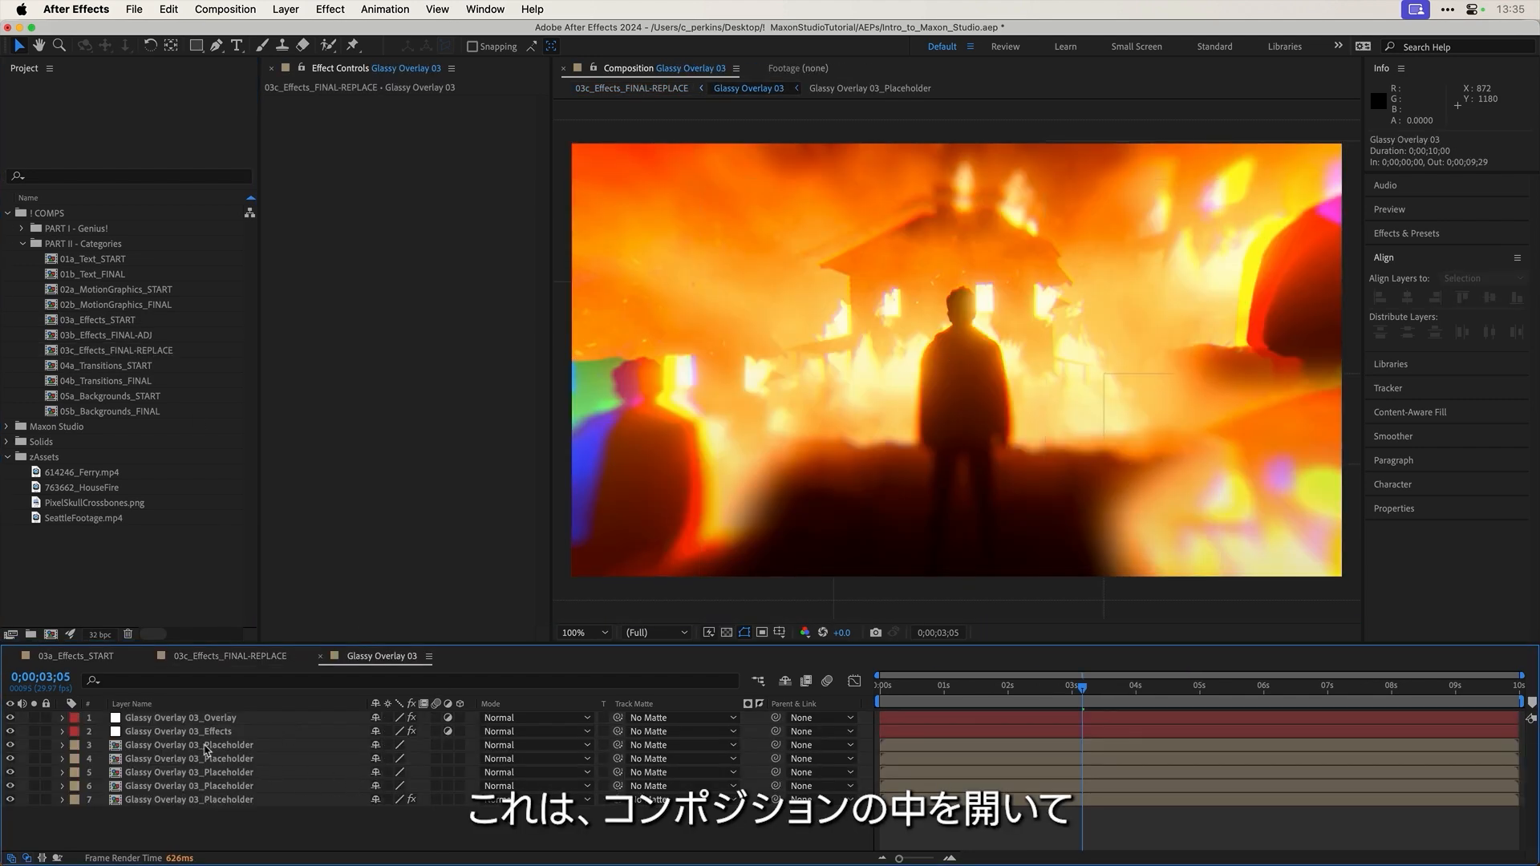
{"action": "double_click", "coordinate": [245, 751]}
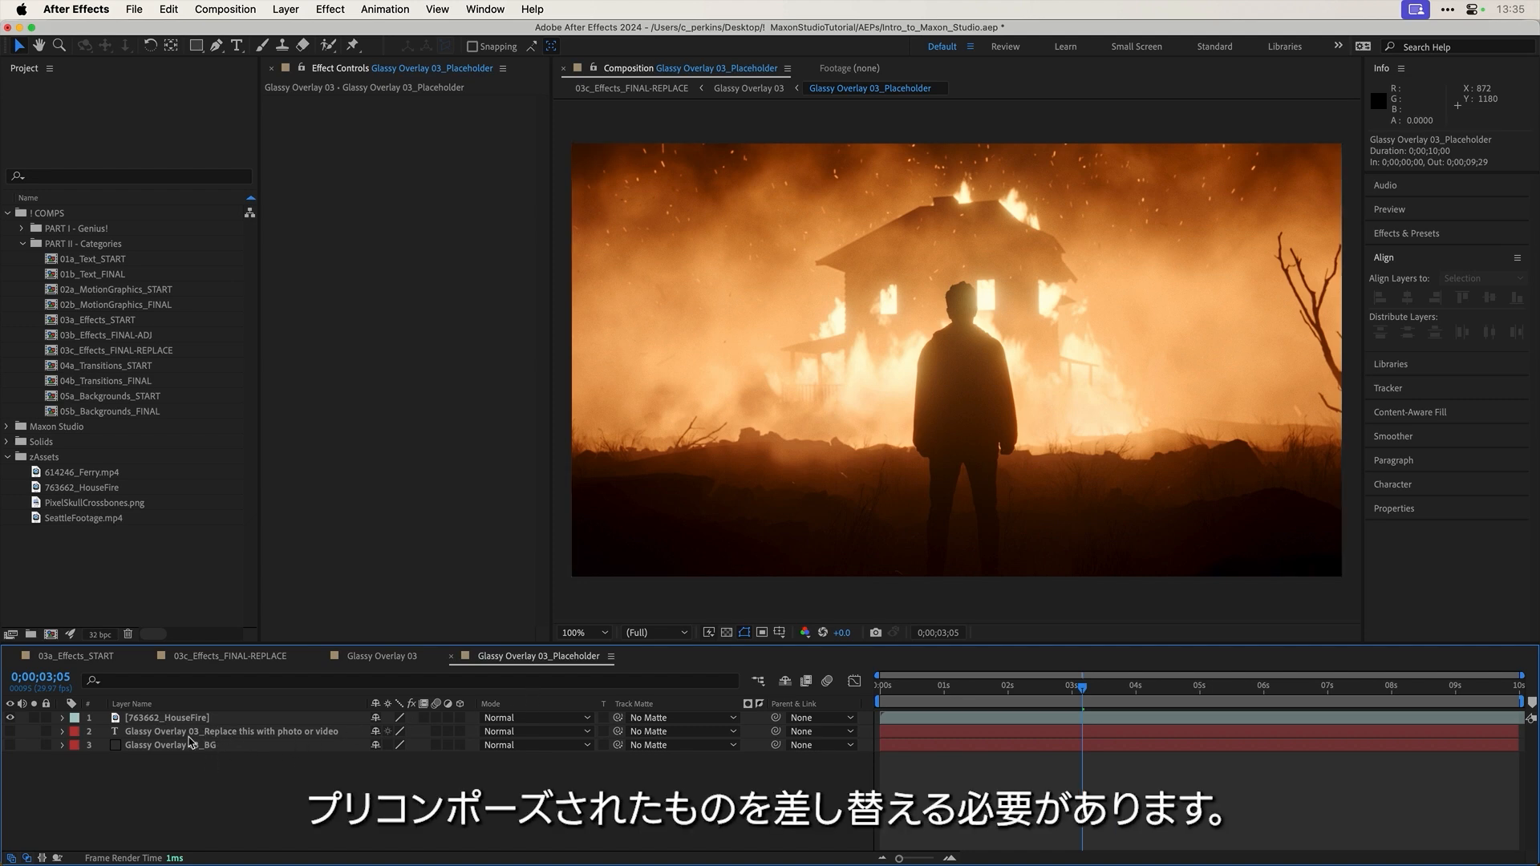
Step: Toggle the house-fire footage and placeholder layers' visibility, then return to the parent comp via the flowchart
{"action": "left_click", "coordinate": [10, 718]}
{"action": "left_click_drag", "start_coordinate": [9, 731], "coordinate": [10, 745]}
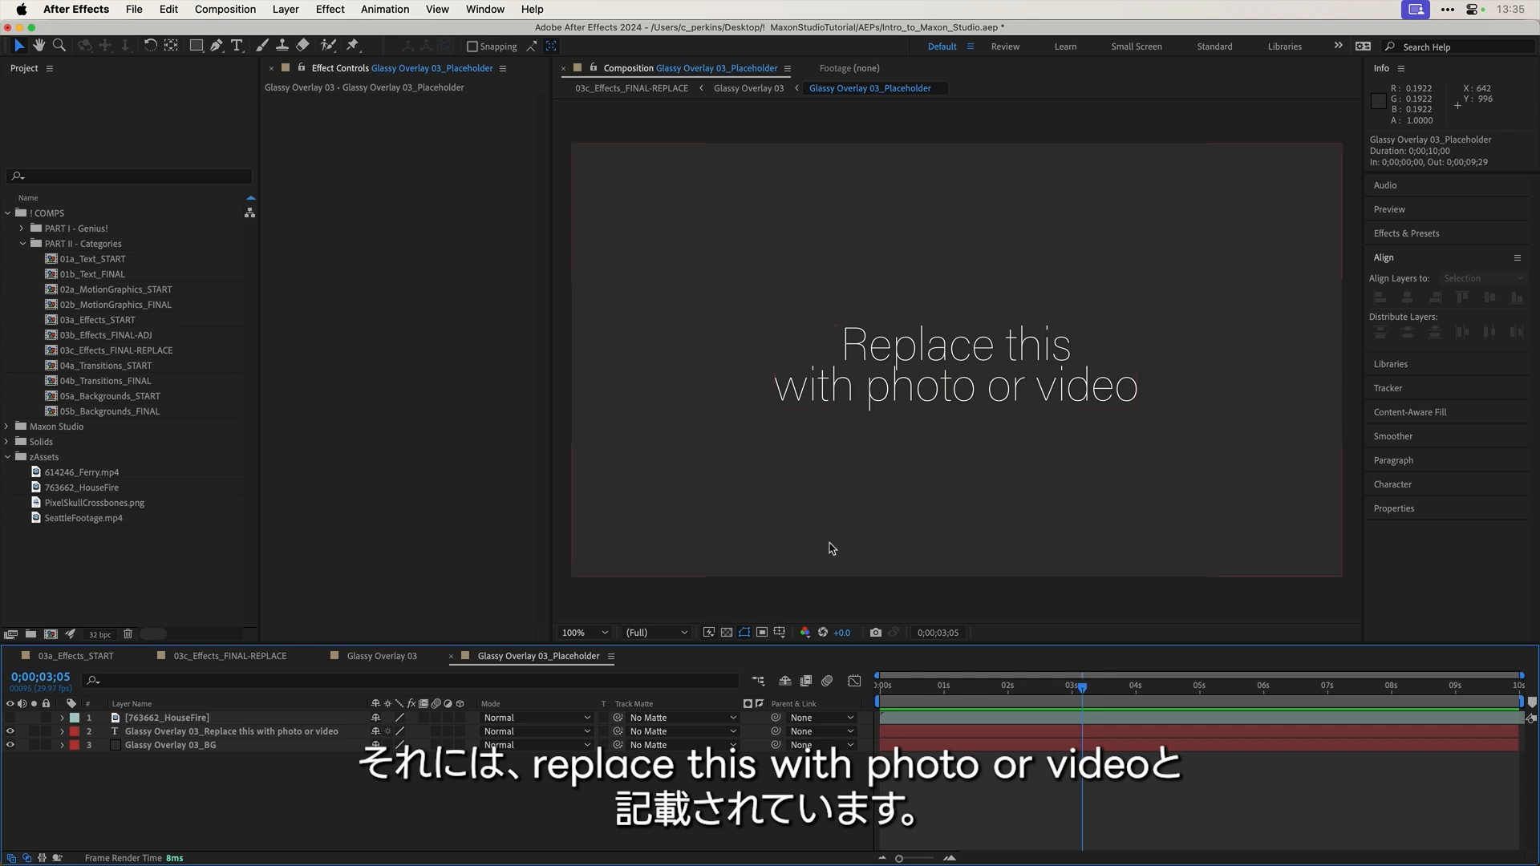
{"action": "left_click", "coordinate": [9, 718]}
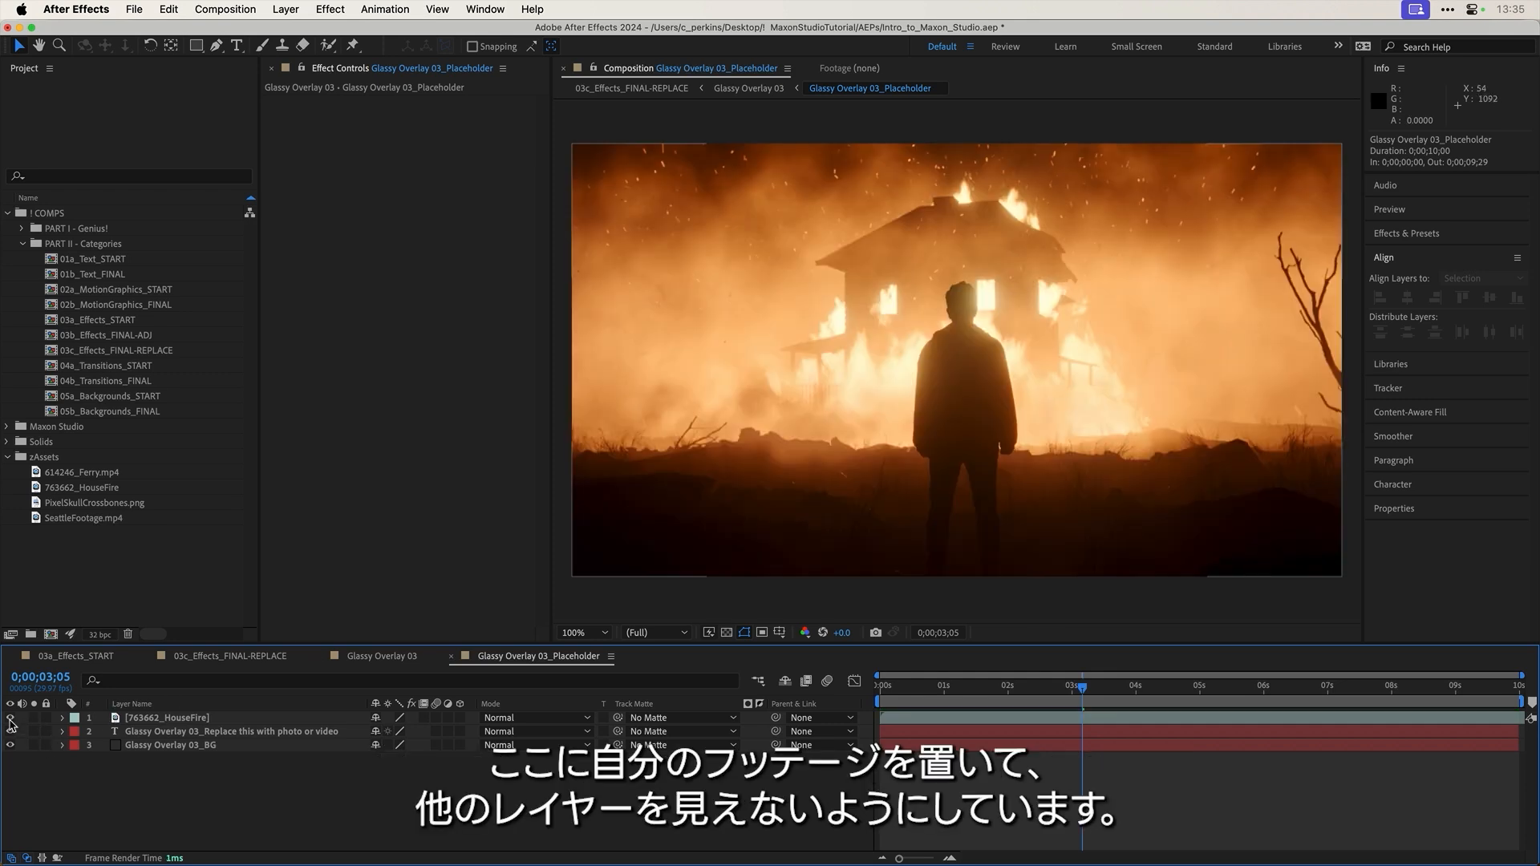
{"action": "left_click_drag", "start_coordinate": [10, 731], "coordinate": [9, 745]}
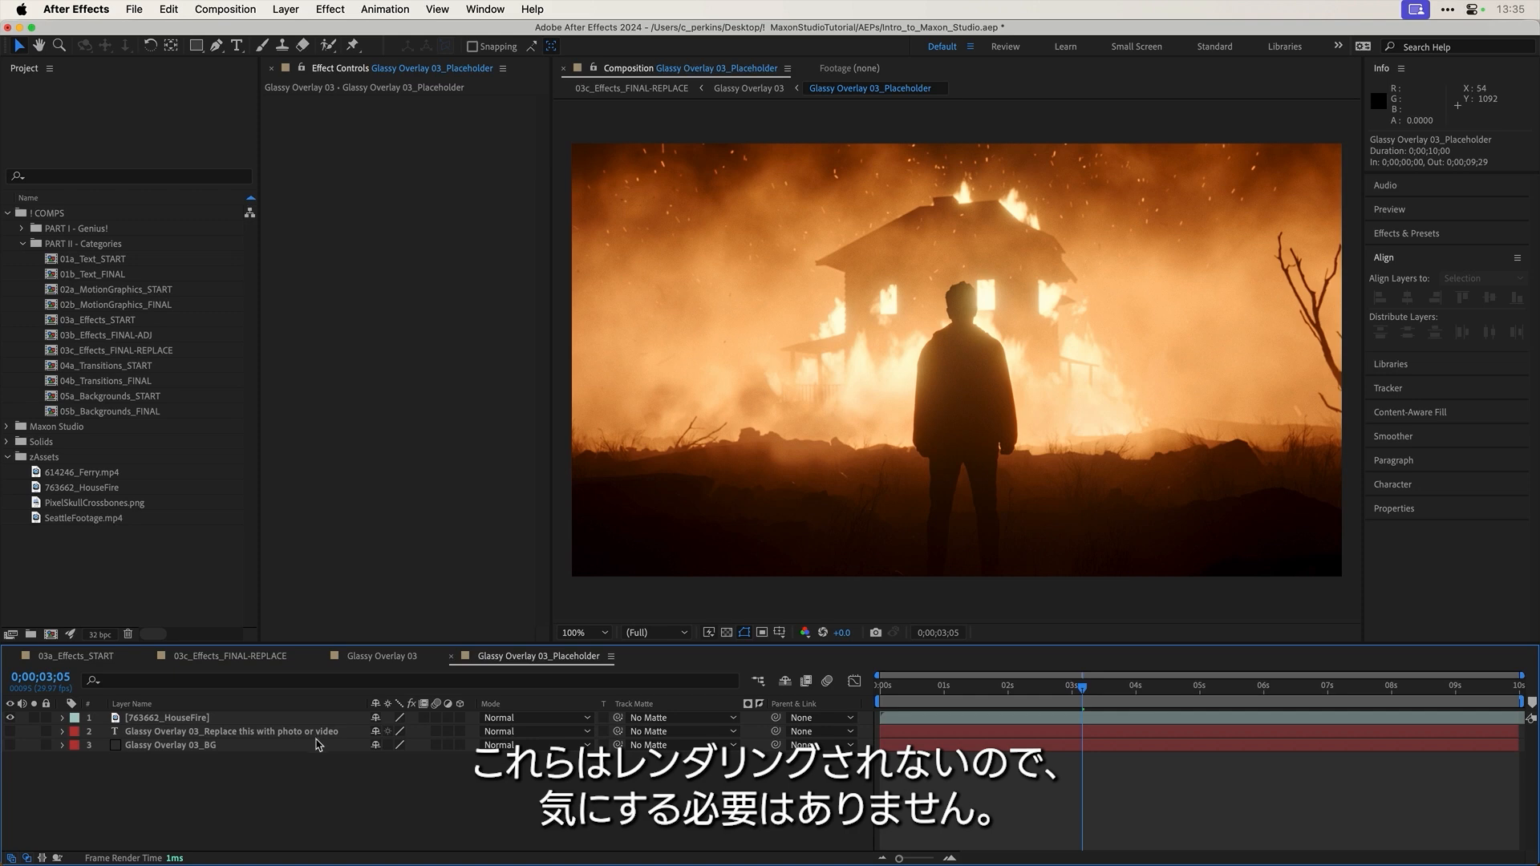
{"action": "left_click", "coordinate": [394, 658]}
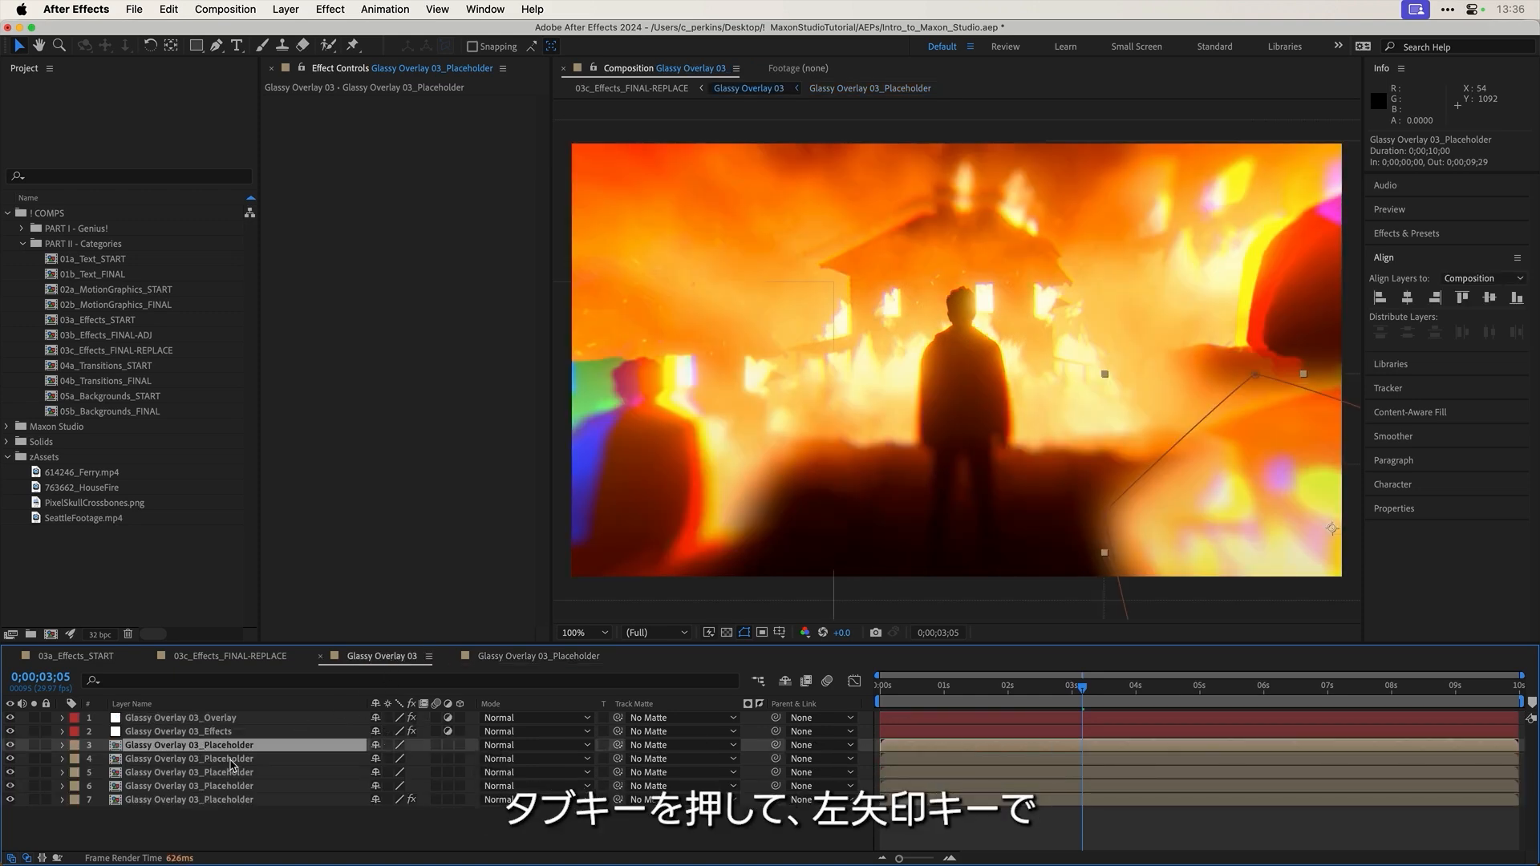
{"action": "key", "text": "Tab"}
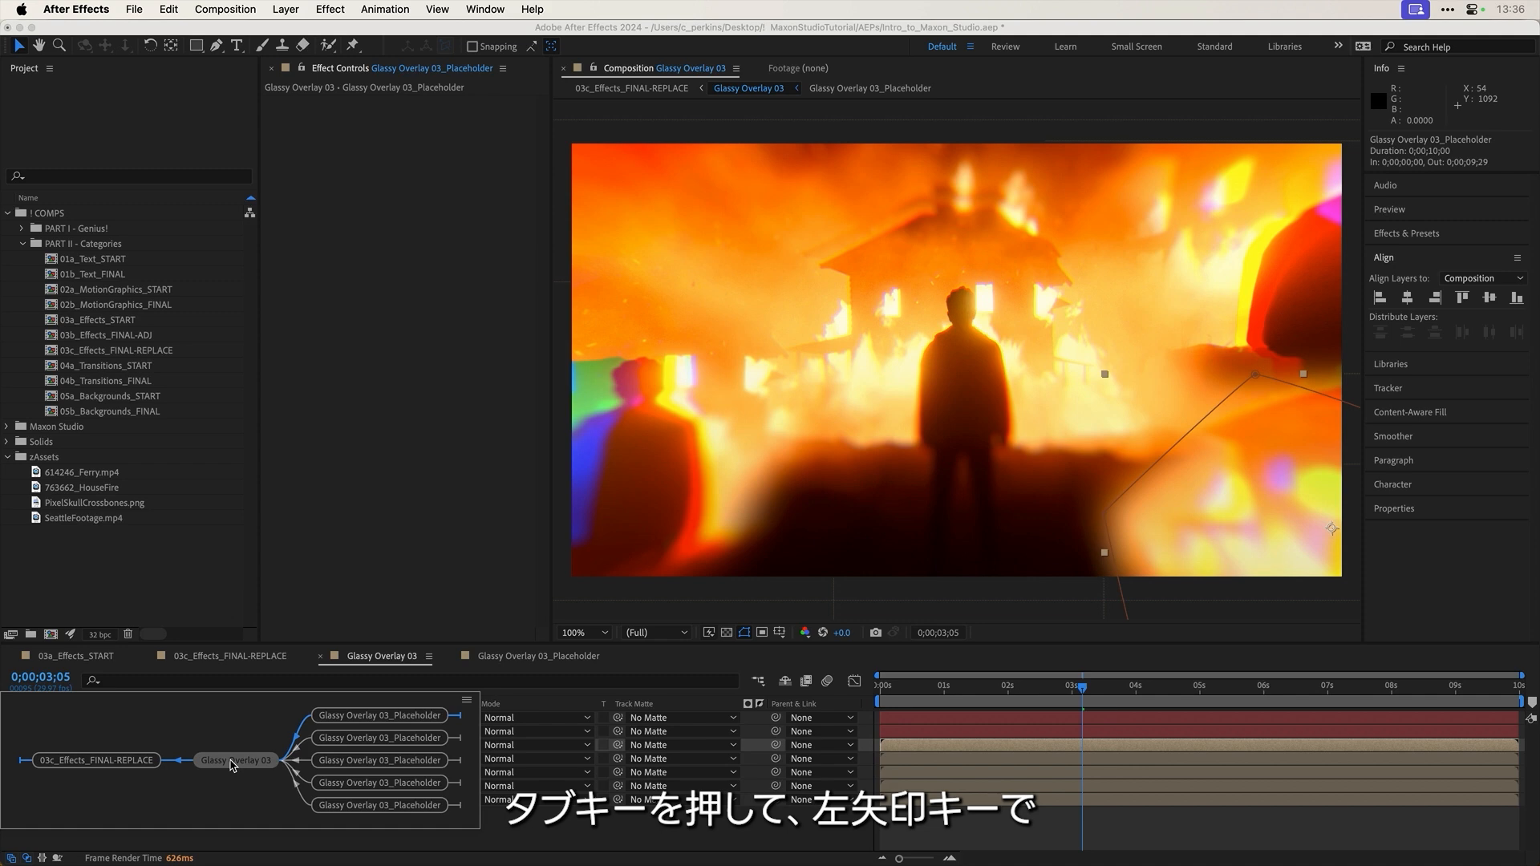
{"action": "key", "text": "Left"}
Step: Switch to 03c_Effects_FINAL-REPLACE and scrub to 0;00;02;25 to view the glassy overlay
{"action": "left_click", "coordinate": [231, 761]}
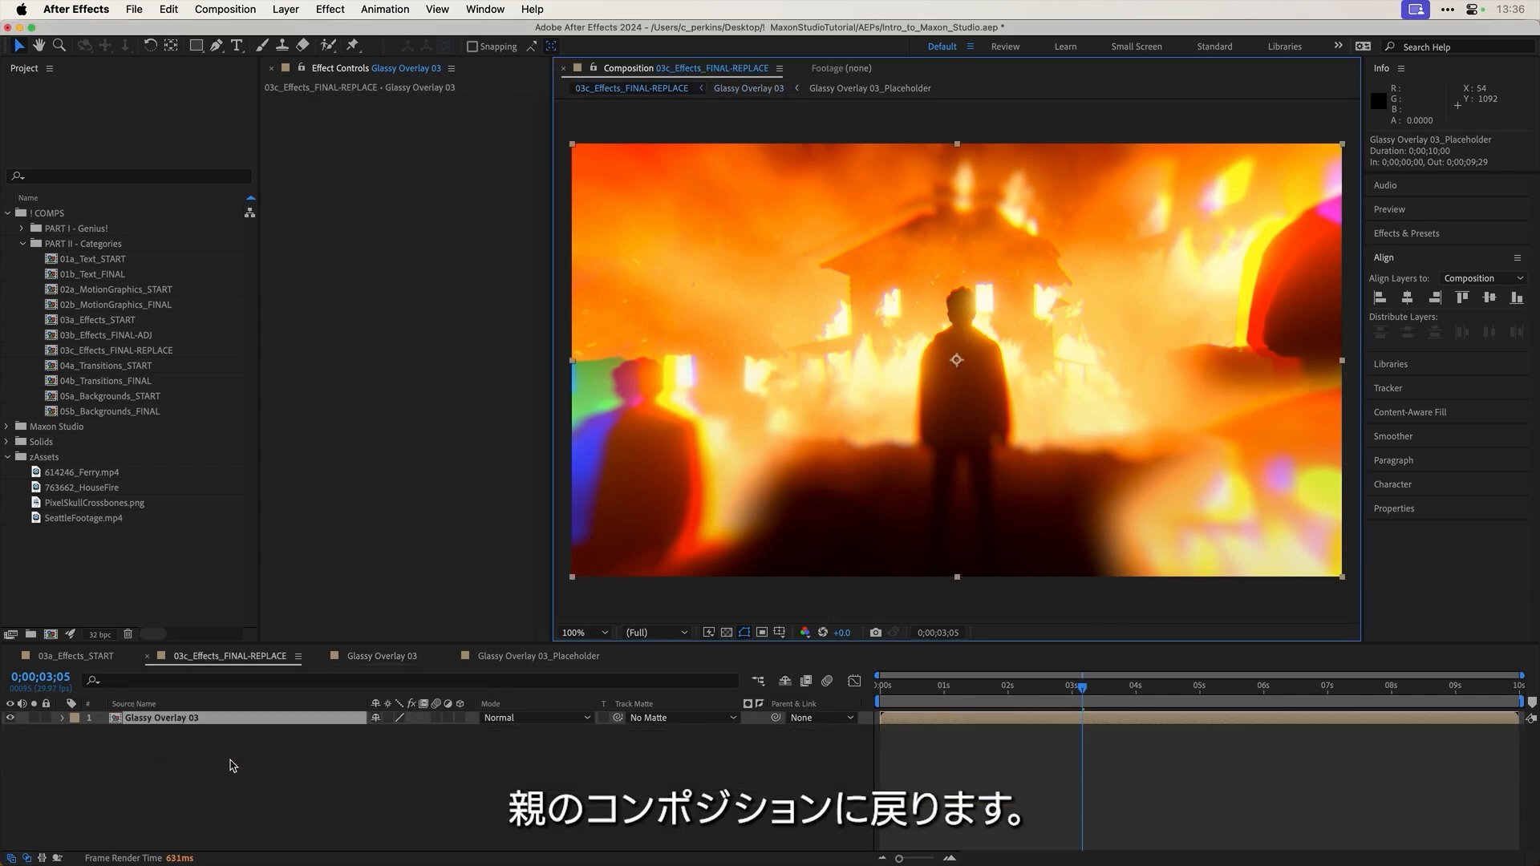
{"action": "left_click_drag", "start_coordinate": [917, 688], "coordinate": [1063, 697]}
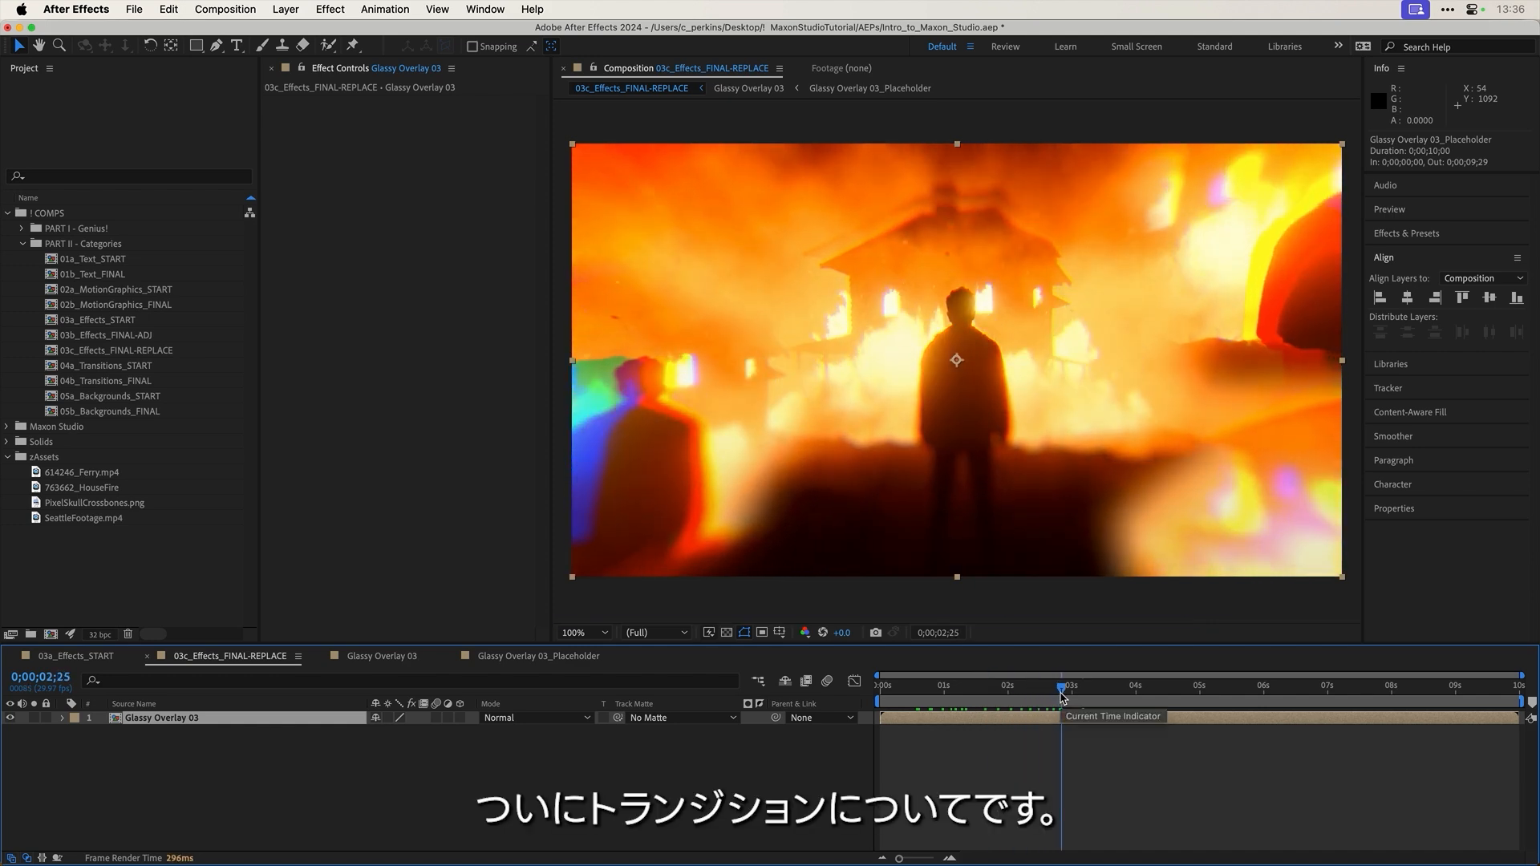
Step: In 04a_Transitions_START, apply a Slide Transition 03 capsule, shift it six frames later, and move Maxon Studio aside
{"action": "double_click", "coordinate": [150, 367]}
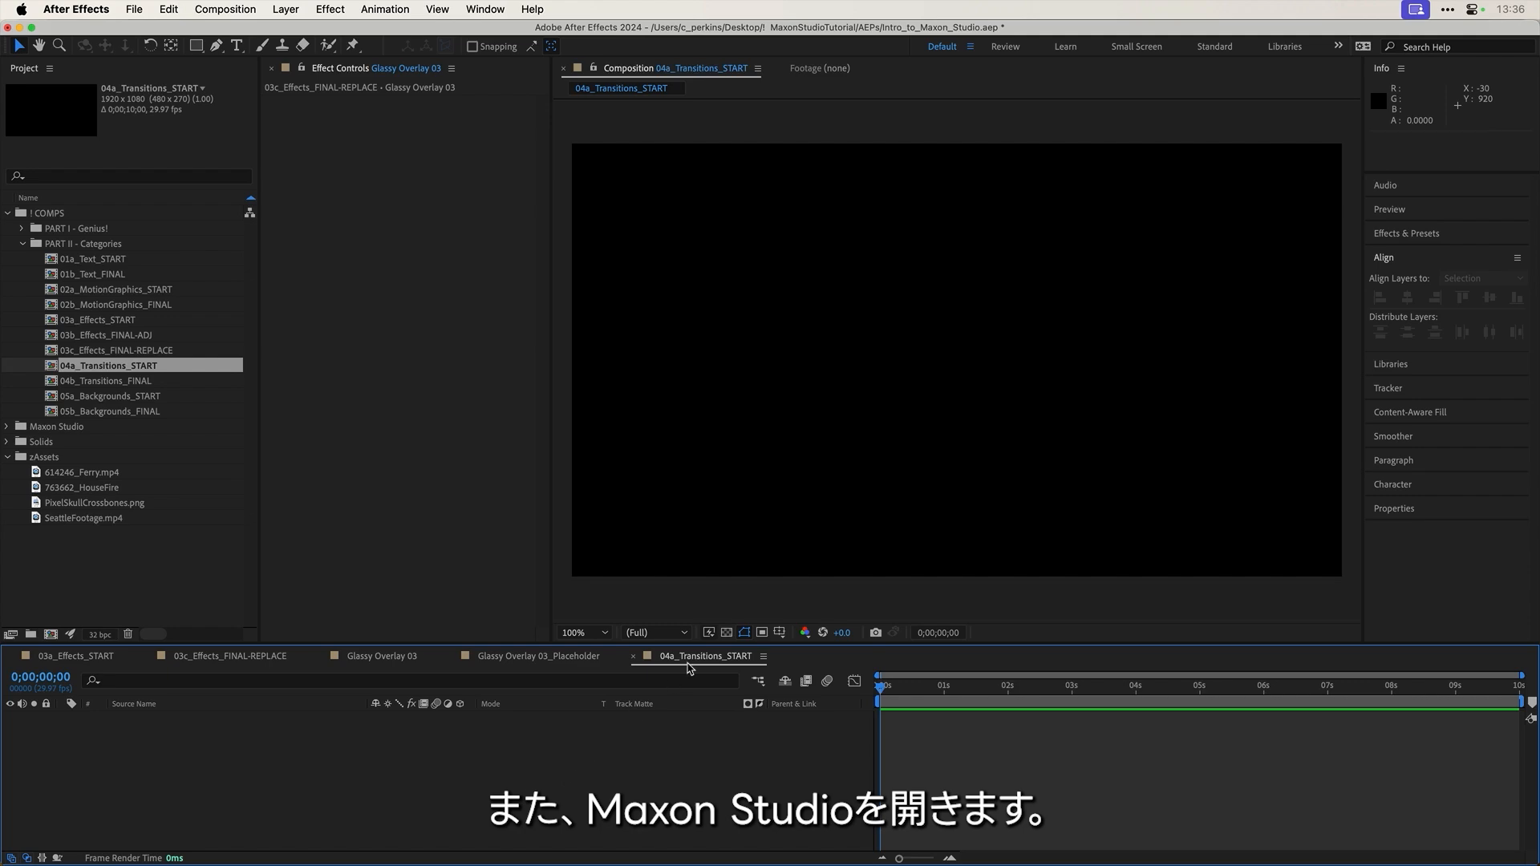
{"action": "key", "text": "super+shift+m"}
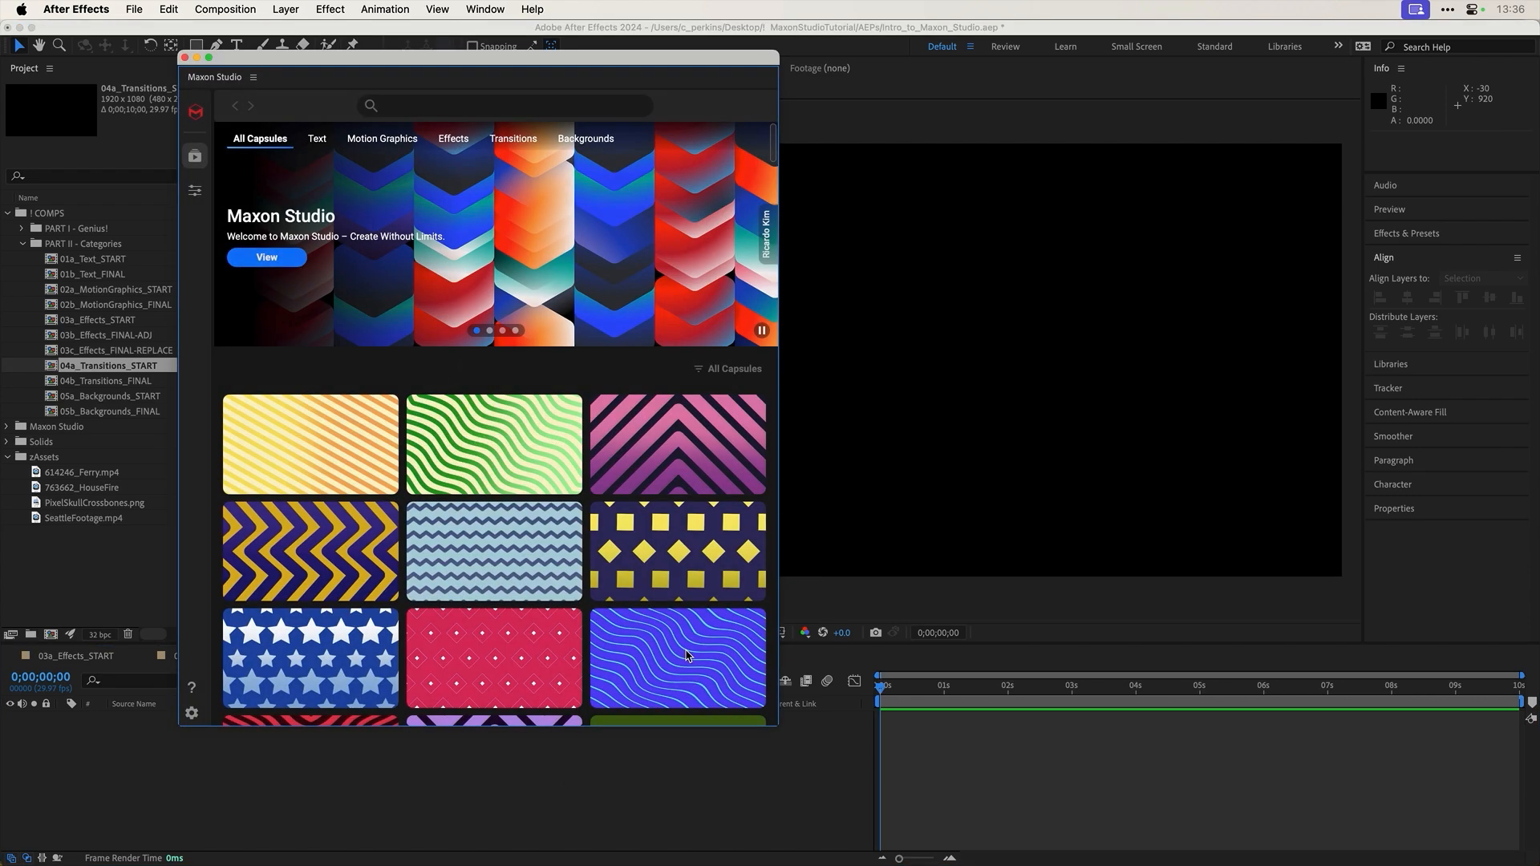
{"action": "left_click", "coordinate": [514, 140]}
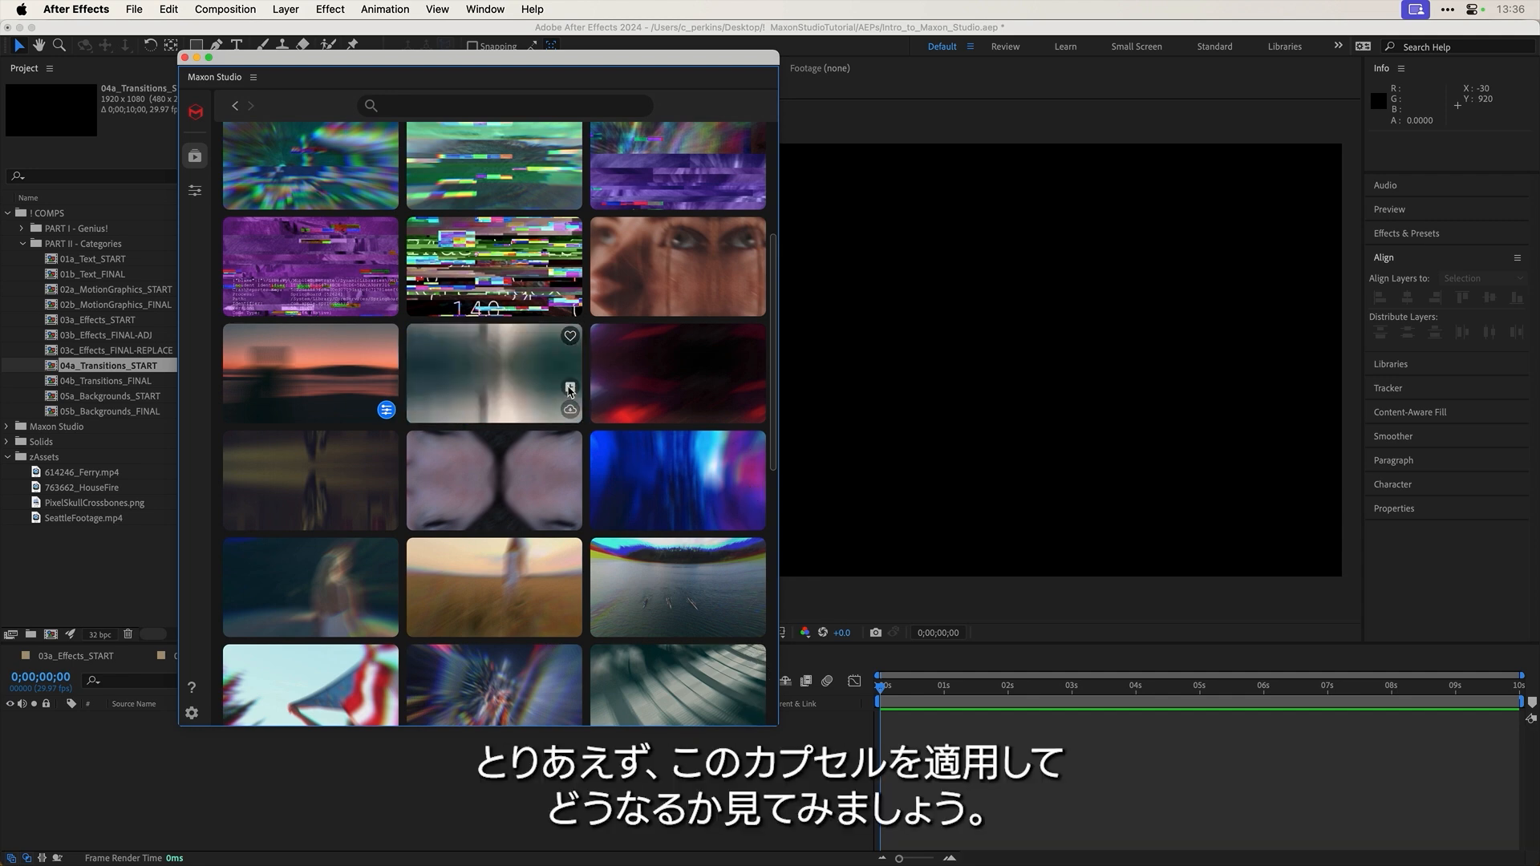
{"action": "left_click", "coordinate": [571, 408]}
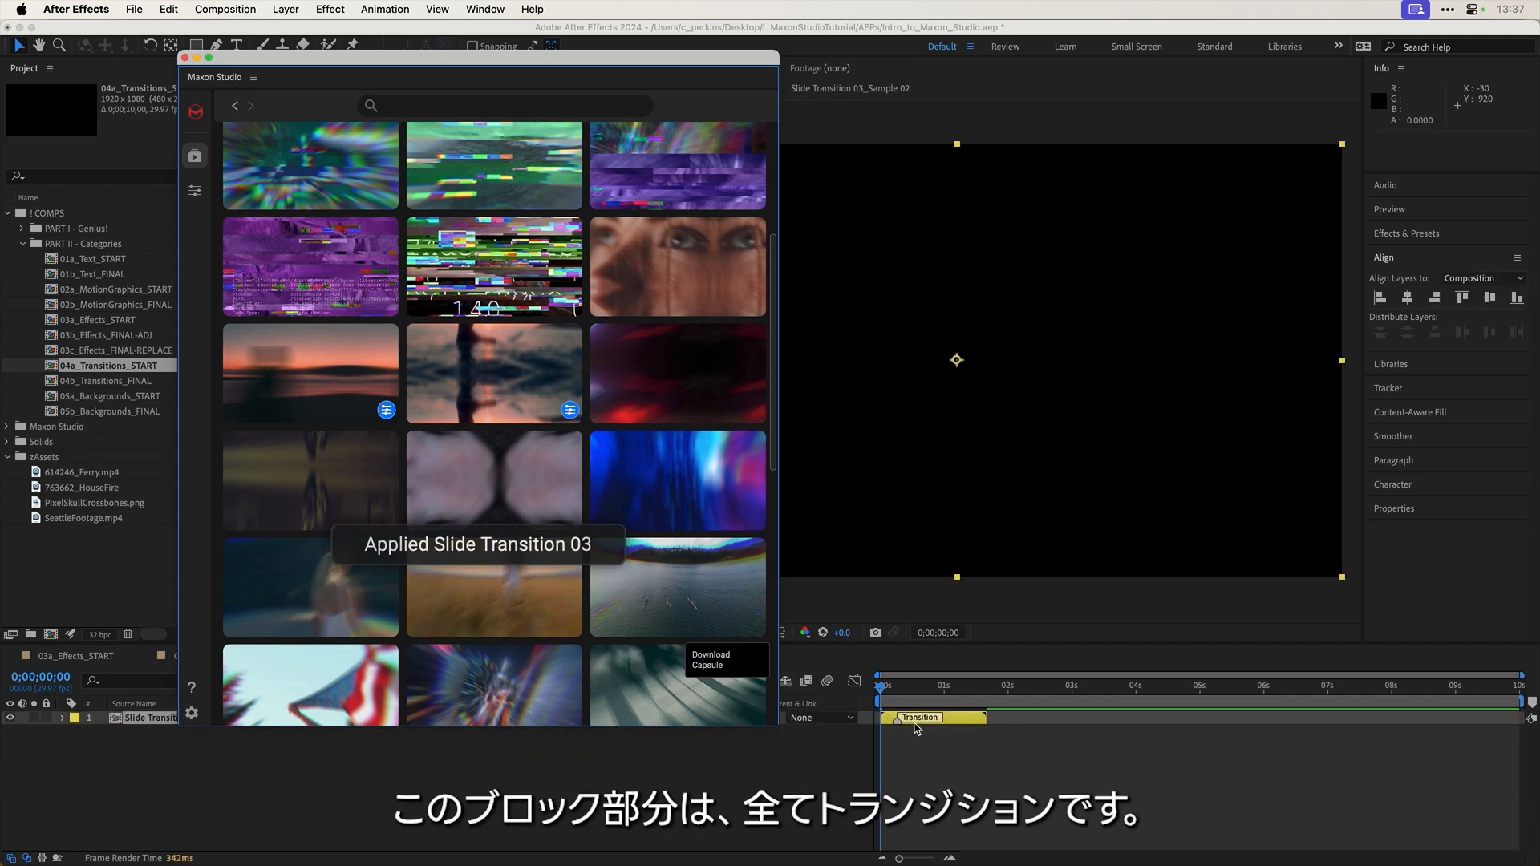
{"action": "left_click_drag", "start_coordinate": [958, 722], "coordinate": [1001, 726]}
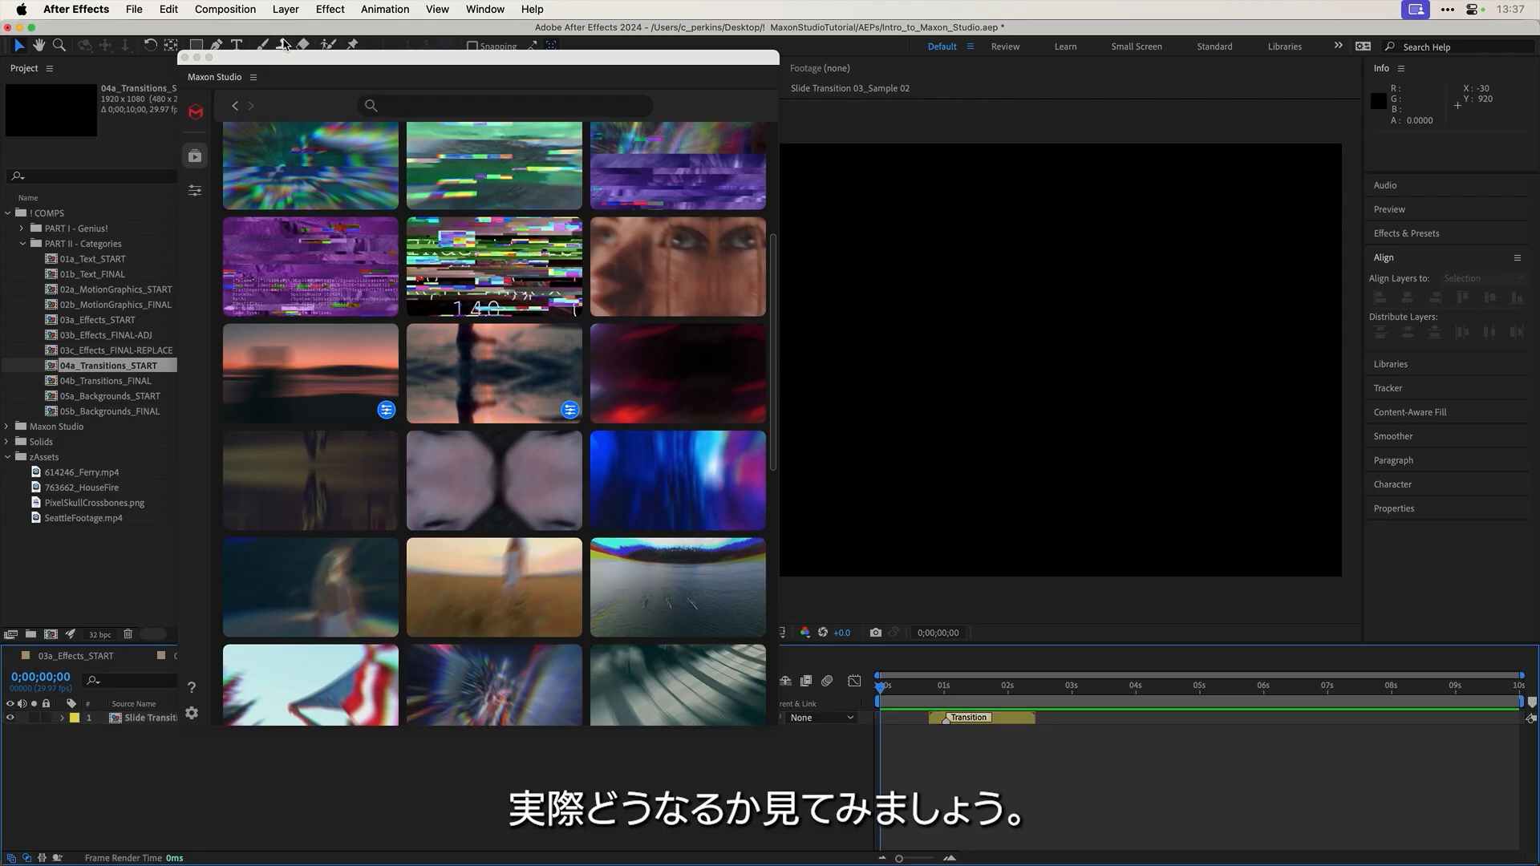
{"action": "left_click_drag", "start_coordinate": [268, 57], "coordinate": [1539, 71]}
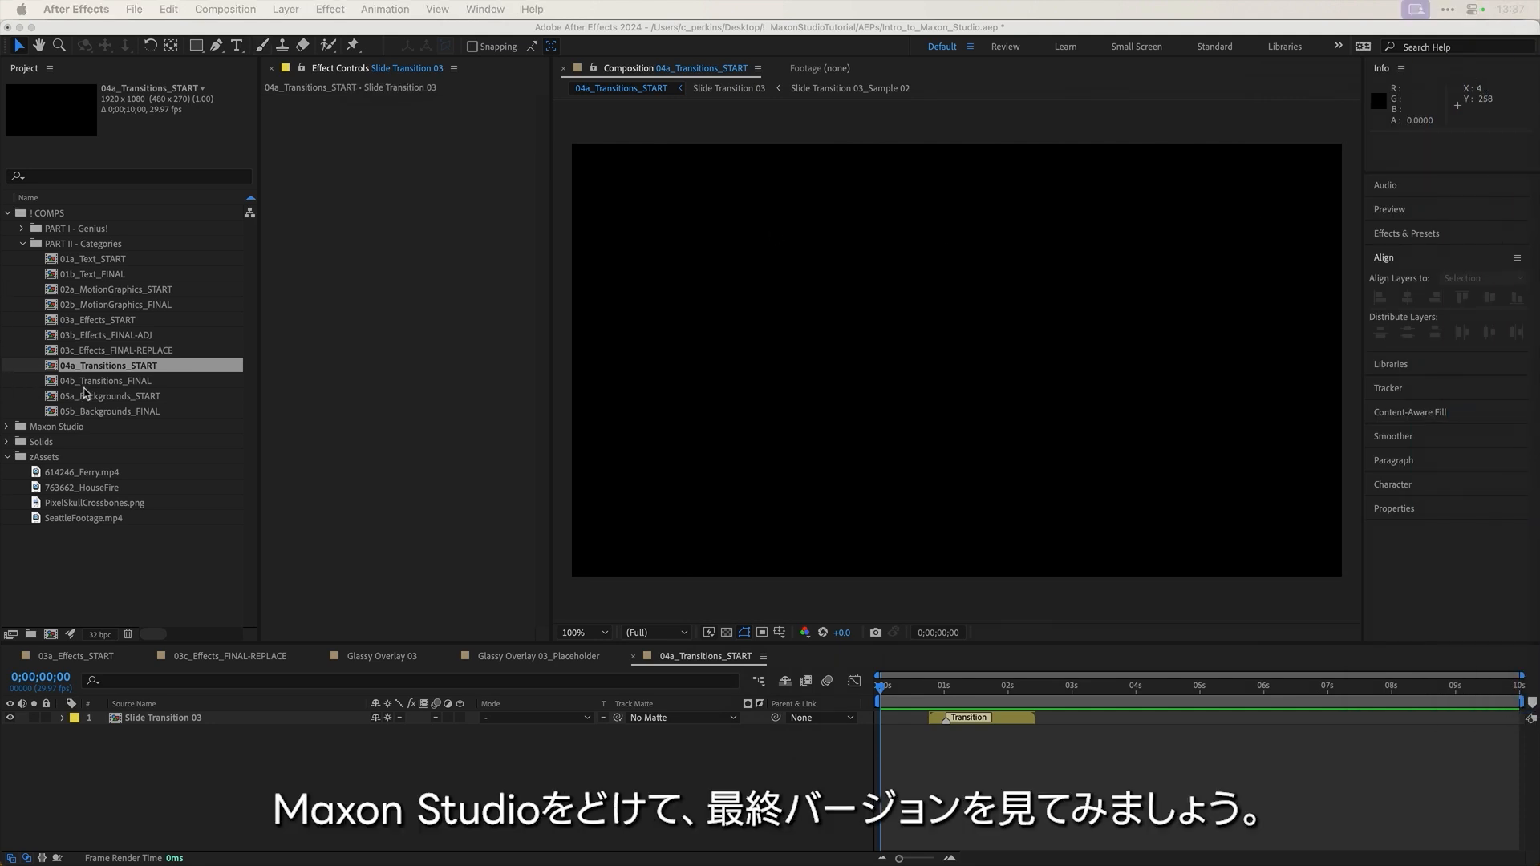
Step: Open 04b_Transitions_FINAL and snap the SeattleFootage.mp4 layer's start to the transition marker
{"action": "double_click", "coordinate": [89, 381]}
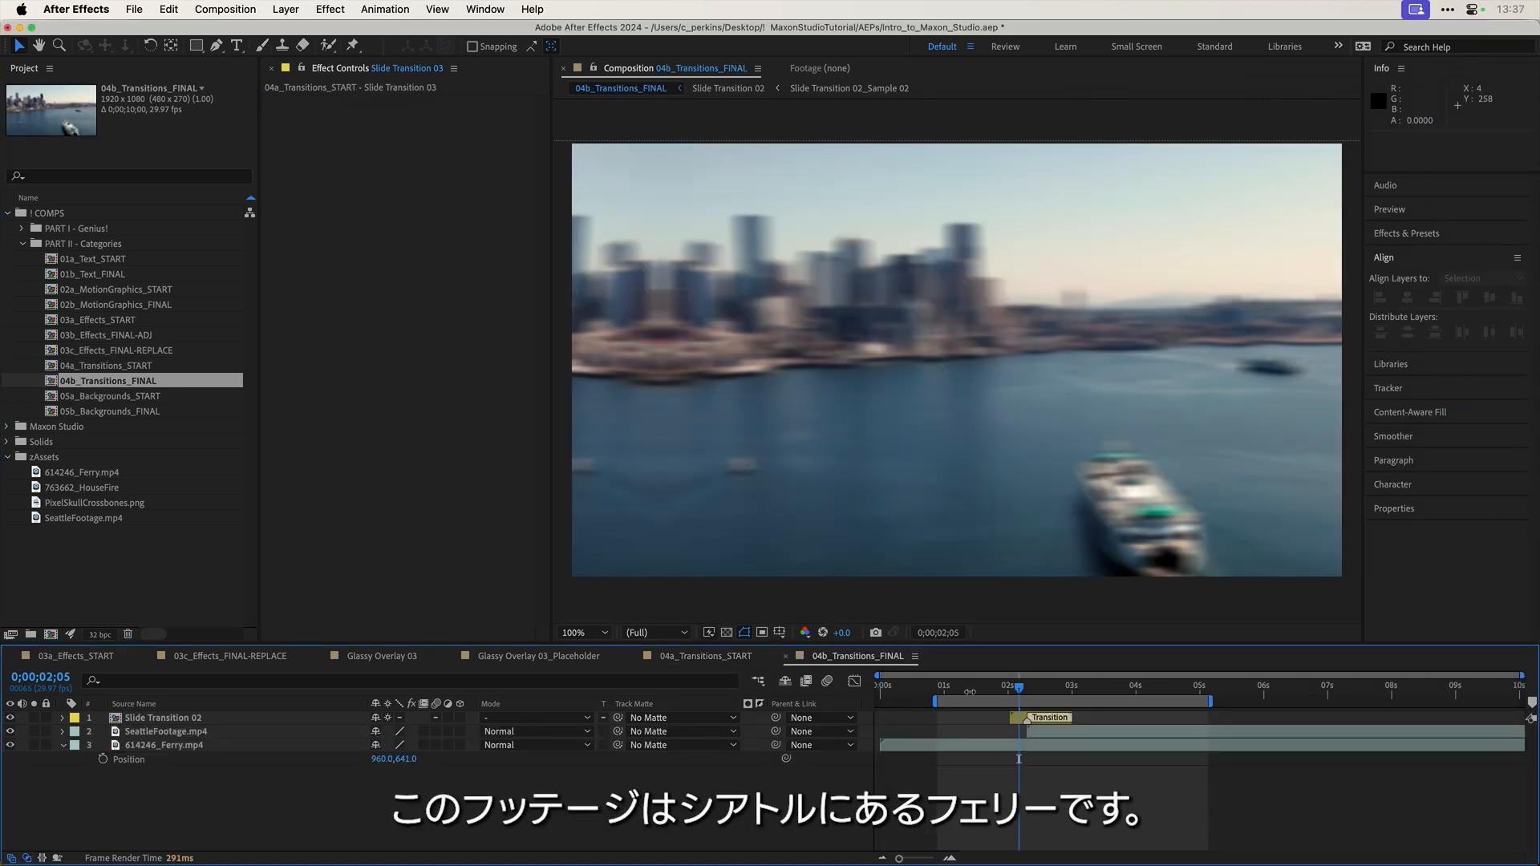
{"action": "left_click_drag", "start_coordinate": [970, 691], "coordinate": [1156, 697]}
{"action": "scroll", "coordinate": [1023, 756], "scroll_direction": "up", "scroll_amount": 5}
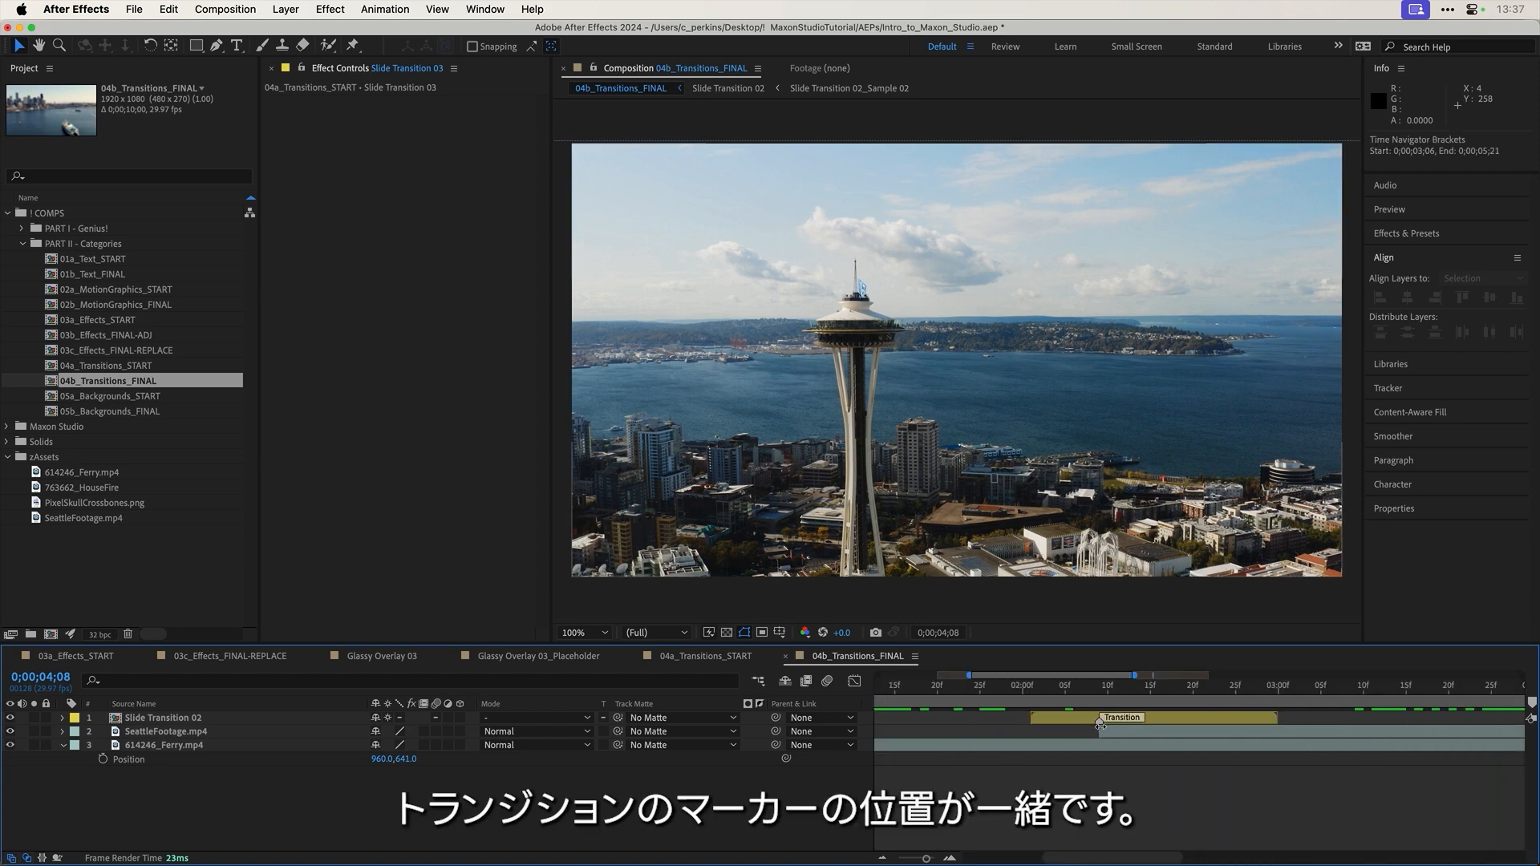
{"action": "scroll", "coordinate": [1104, 737], "scroll_direction": "up", "scroll_amount": 2}
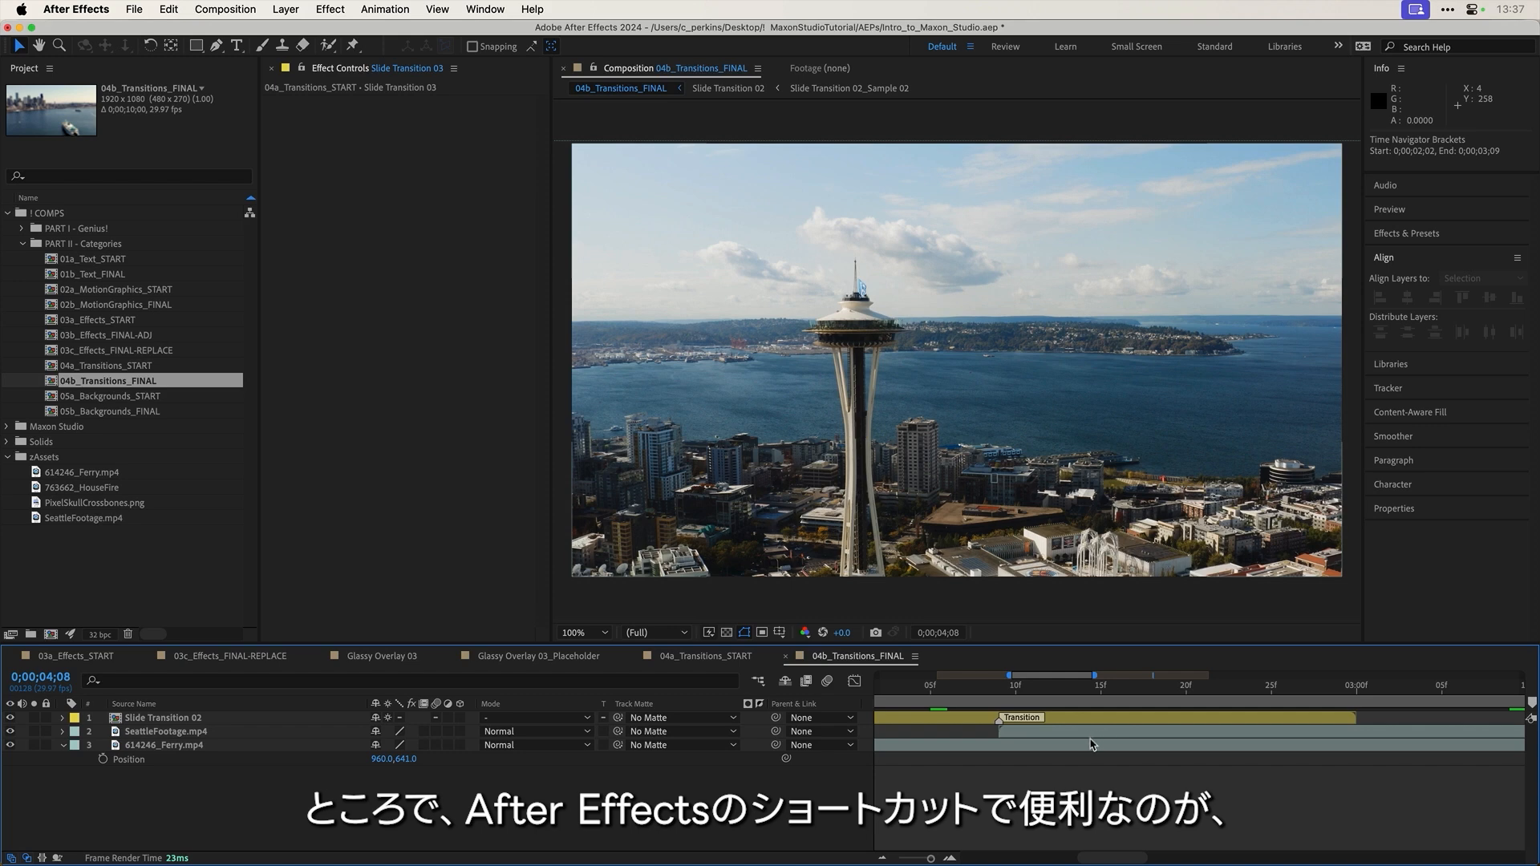
{"action": "left_click", "coordinate": [1058, 736]}
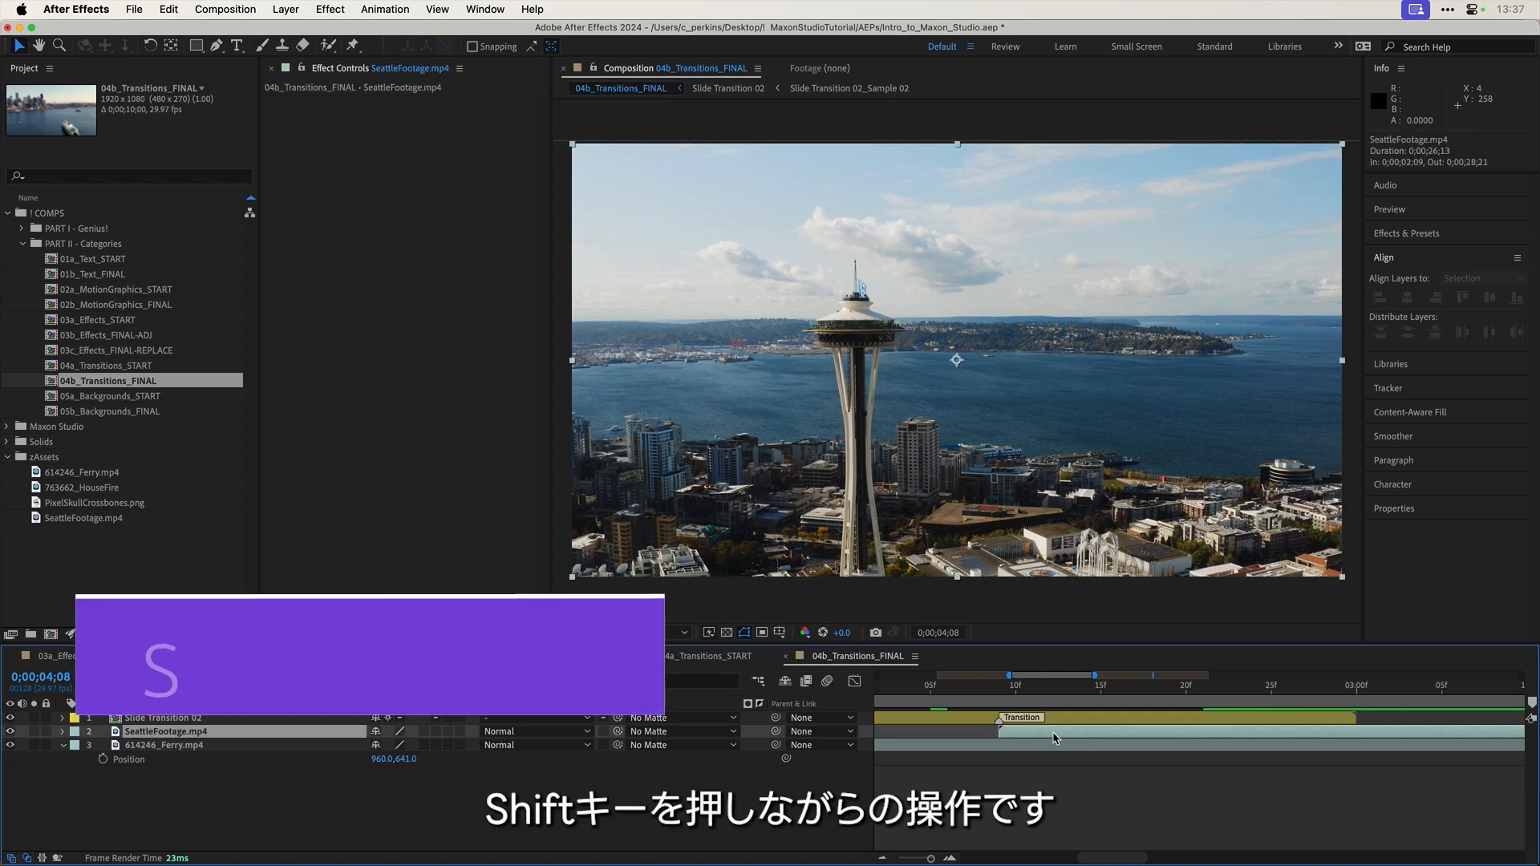
{"action": "mouse_move", "coordinate": [1059, 736]}
{"action": "left_mouse_down"}
{"action": "mouse_move", "coordinate": [1017, 739]}
{"action": "mouse_move", "coordinate": [1065, 741]}
{"action": "left_mouse_up"}
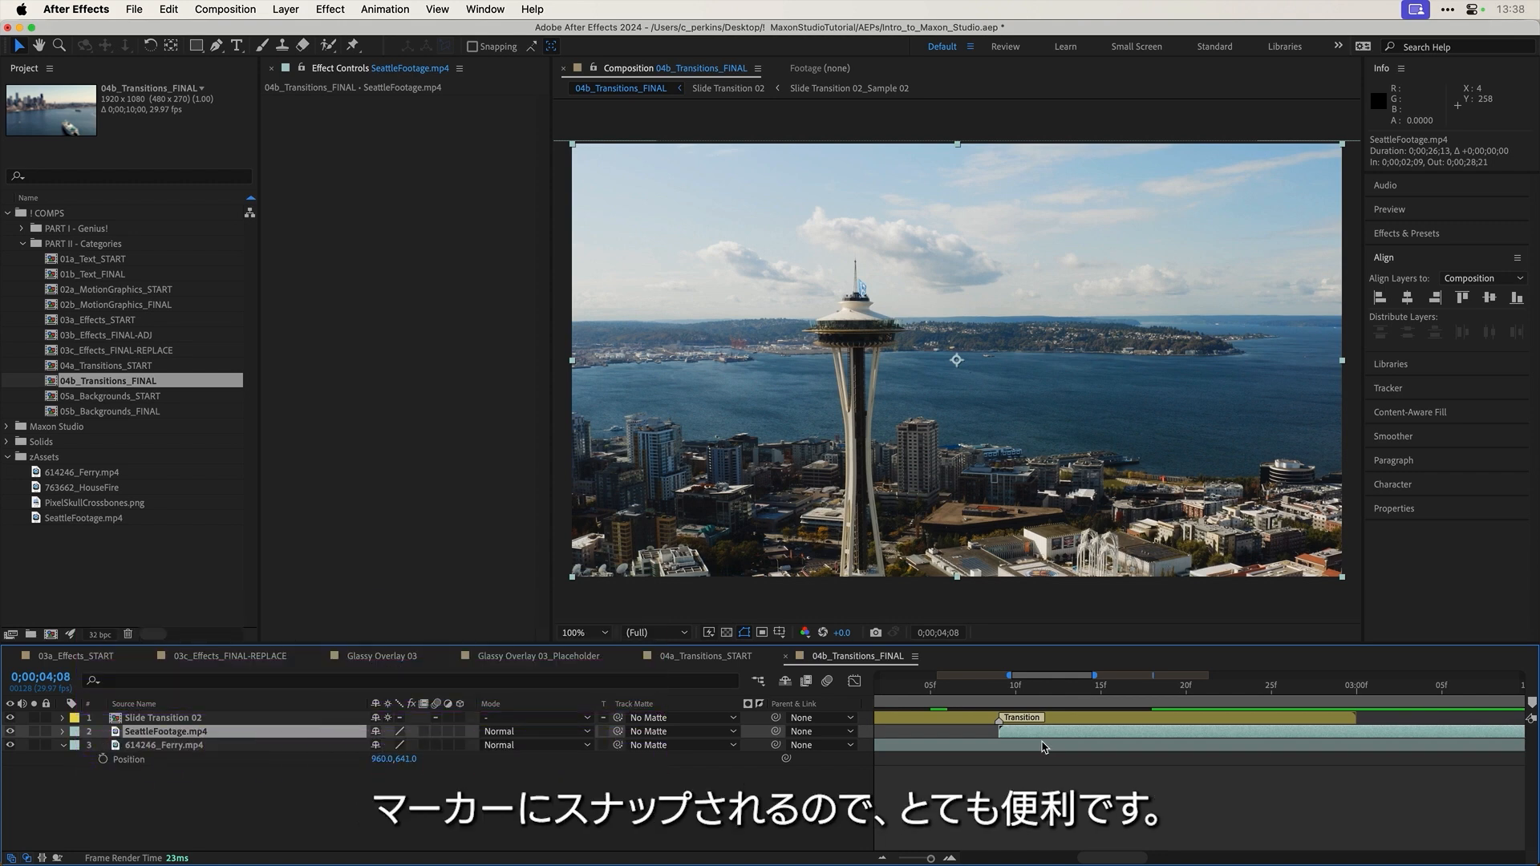
Step: Preview the full comp, then scrub Slide Transition 02's blur around the Space Needle frame at 0;00;02;13
{"action": "key", "text": "minus"}
{"action": "key", "text": "minus"}
{"action": "key", "text": "minus"}
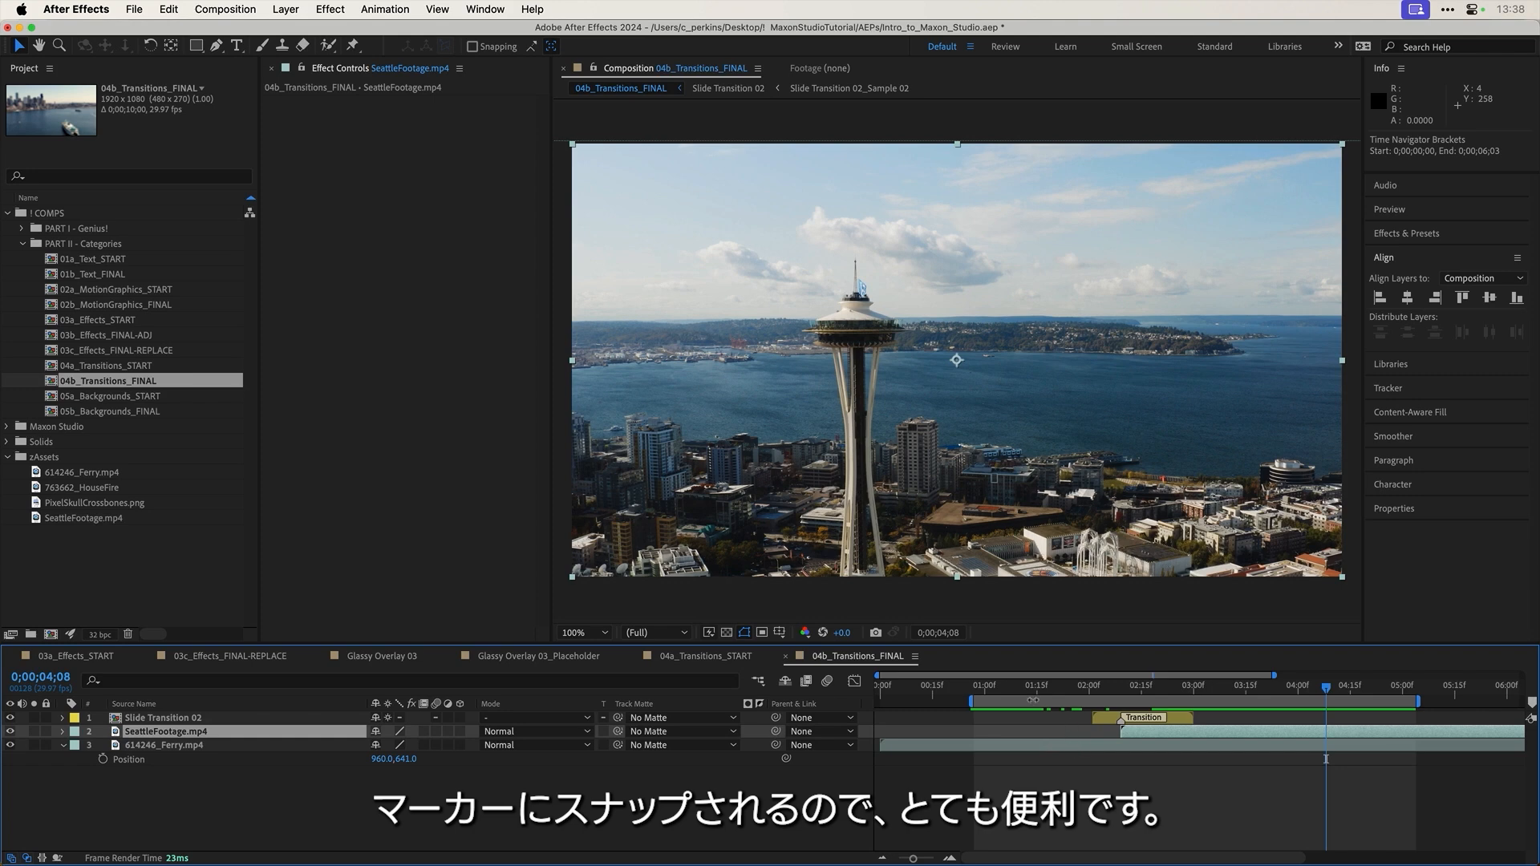
{"action": "key", "text": "space"}
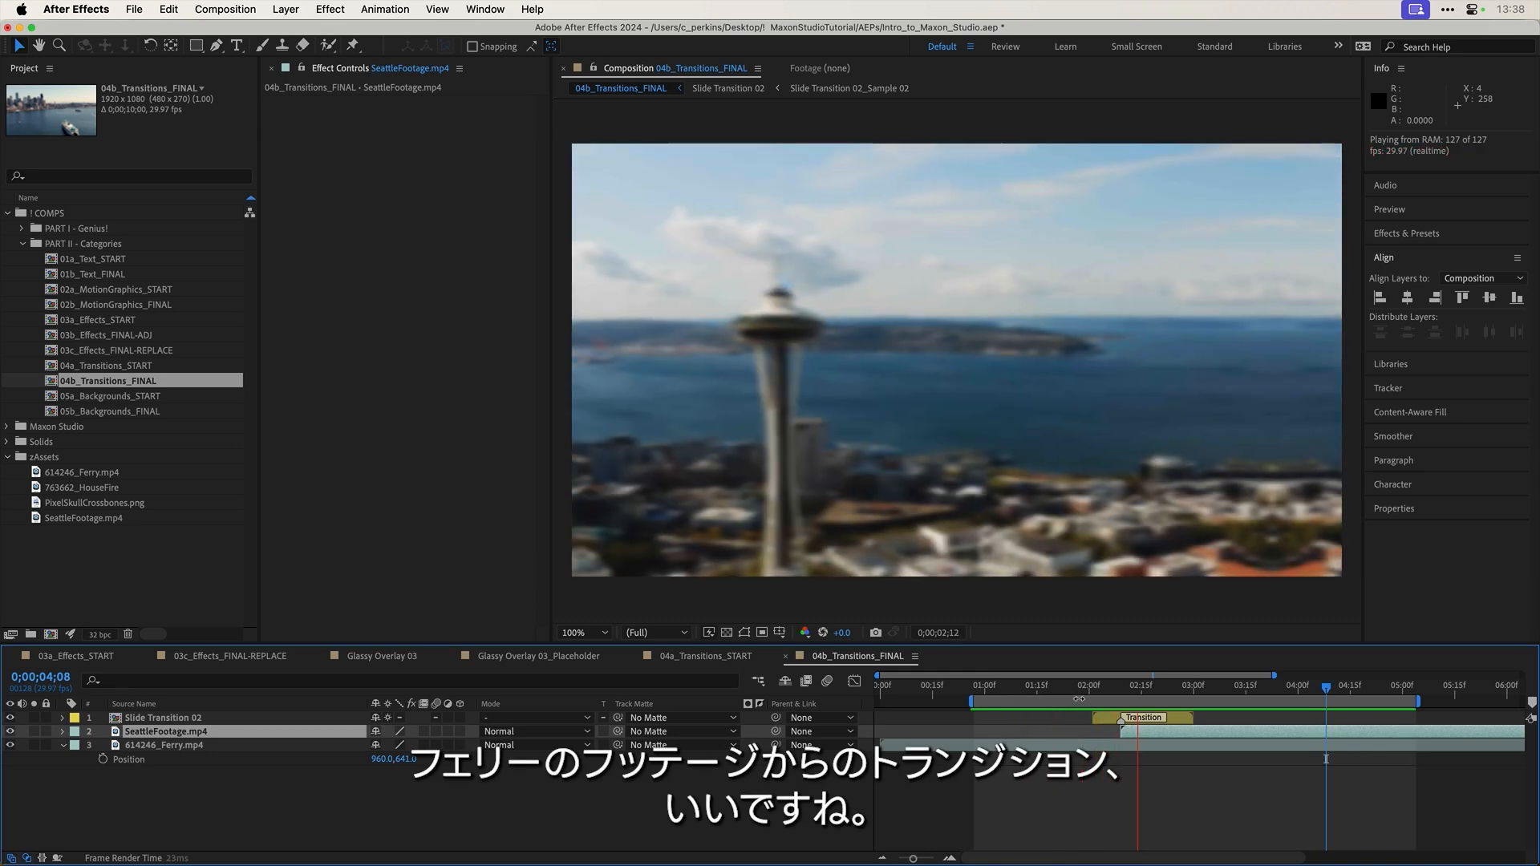
{"action": "left_click_drag", "start_coordinate": [1195, 691], "coordinate": [1106, 694]}
{"action": "left_click", "coordinate": [1180, 721]}
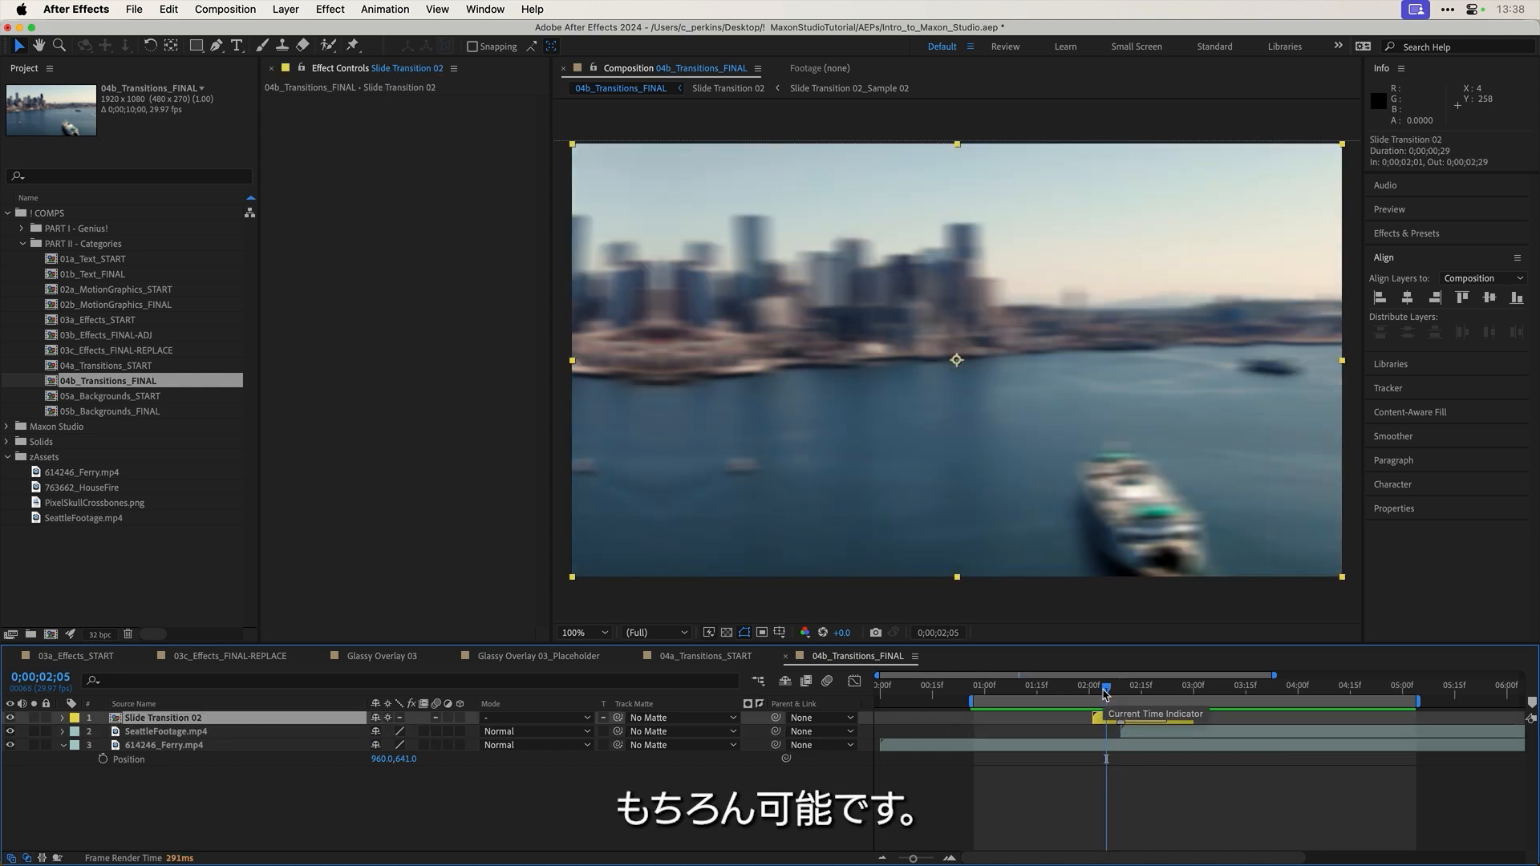
{"action": "left_click_drag", "start_coordinate": [1103, 693], "coordinate": [1117, 695]}
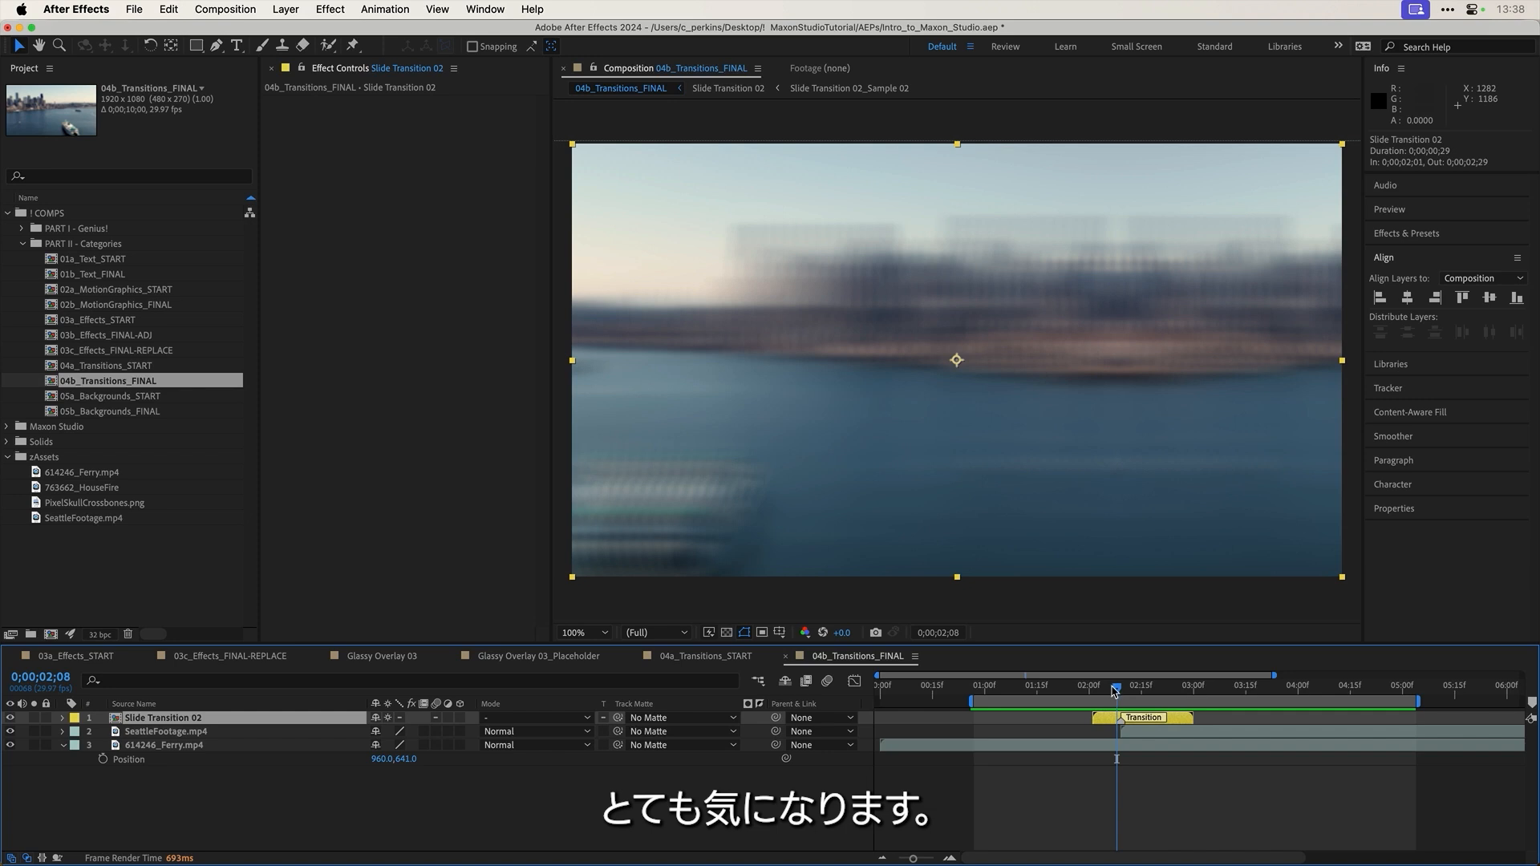
{"action": "mouse_move", "coordinate": [1115, 690]}
{"action": "left_mouse_down"}
{"action": "mouse_move", "coordinate": [1129, 690]}
{"action": "mouse_move", "coordinate": [1090, 688]}
{"action": "mouse_move", "coordinate": [1119, 687]}
{"action": "left_mouse_up"}
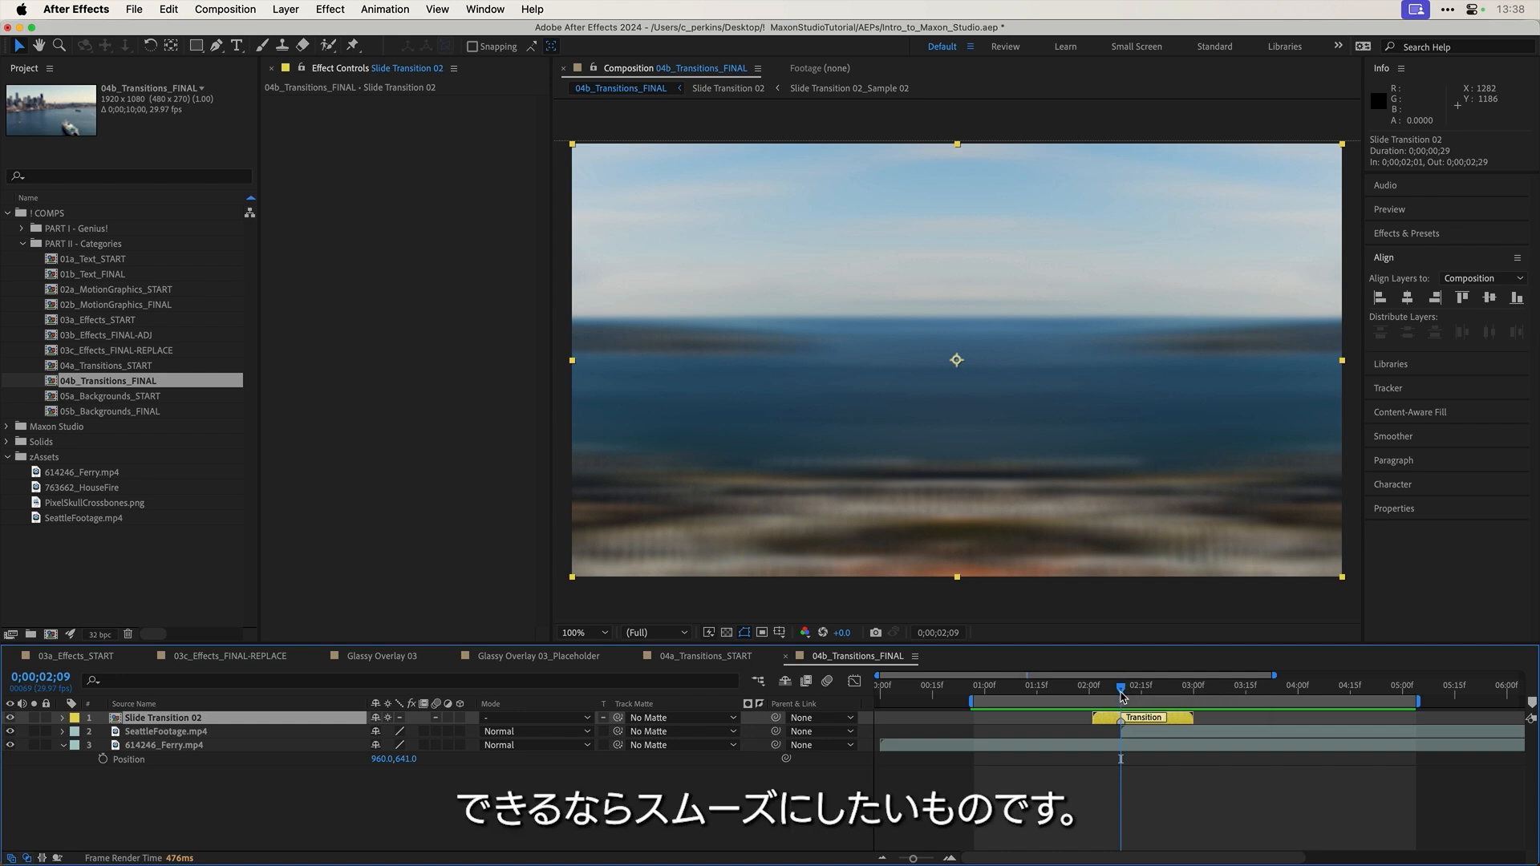
{"action": "left_click", "coordinate": [1133, 688]}
{"action": "left_click_drag", "start_coordinate": [1133, 694], "coordinate": [1116, 699]}
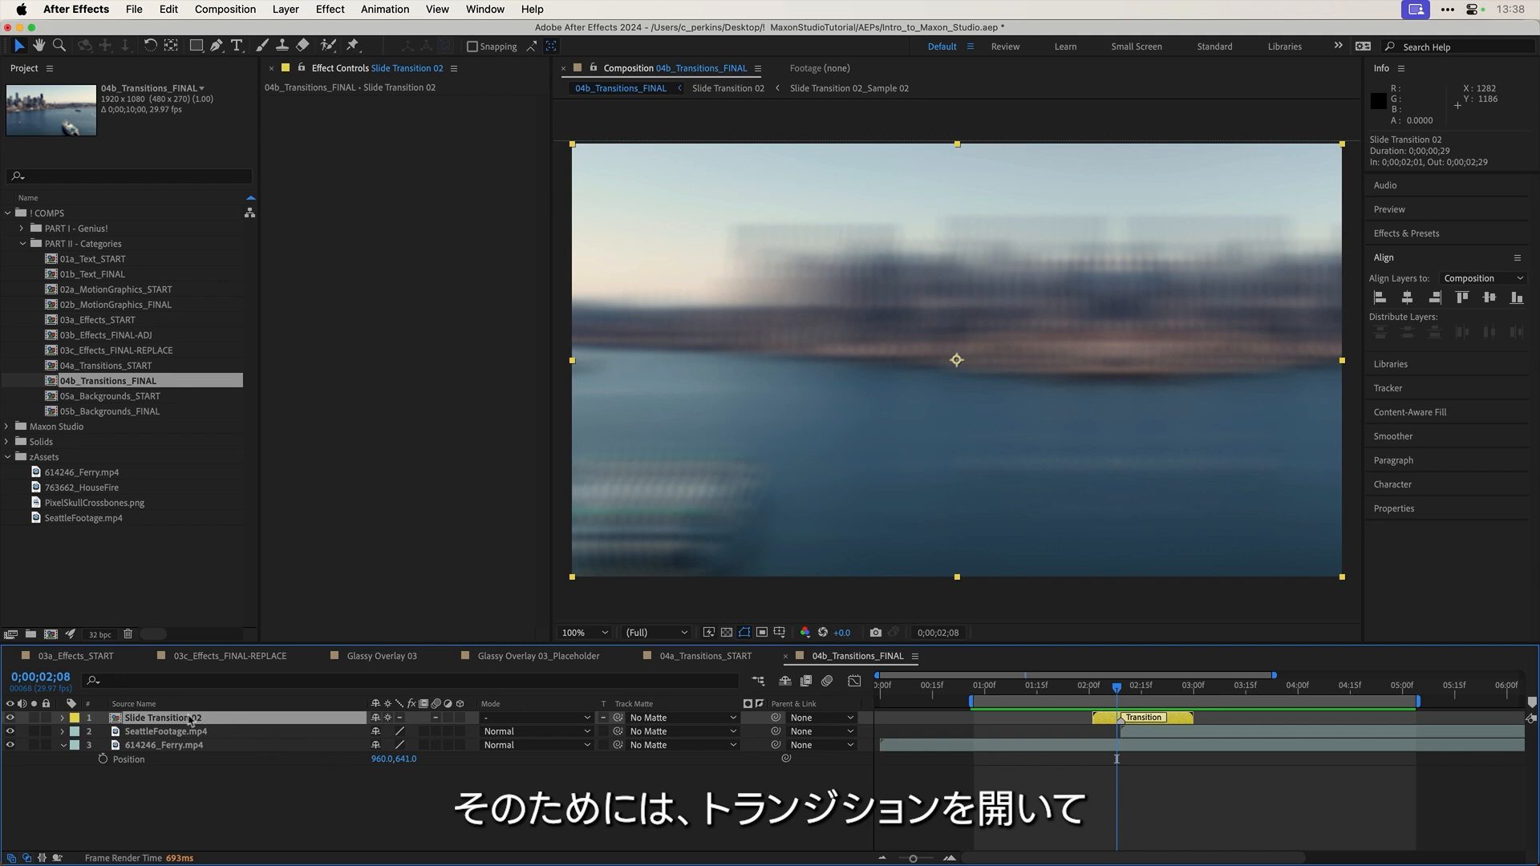
Step: In the Slide Transition 02 precomp, set the Blur layer's Fast Box Blur Iterations to 7, then 3, then 38
{"action": "double_click", "coordinate": [188, 719]}
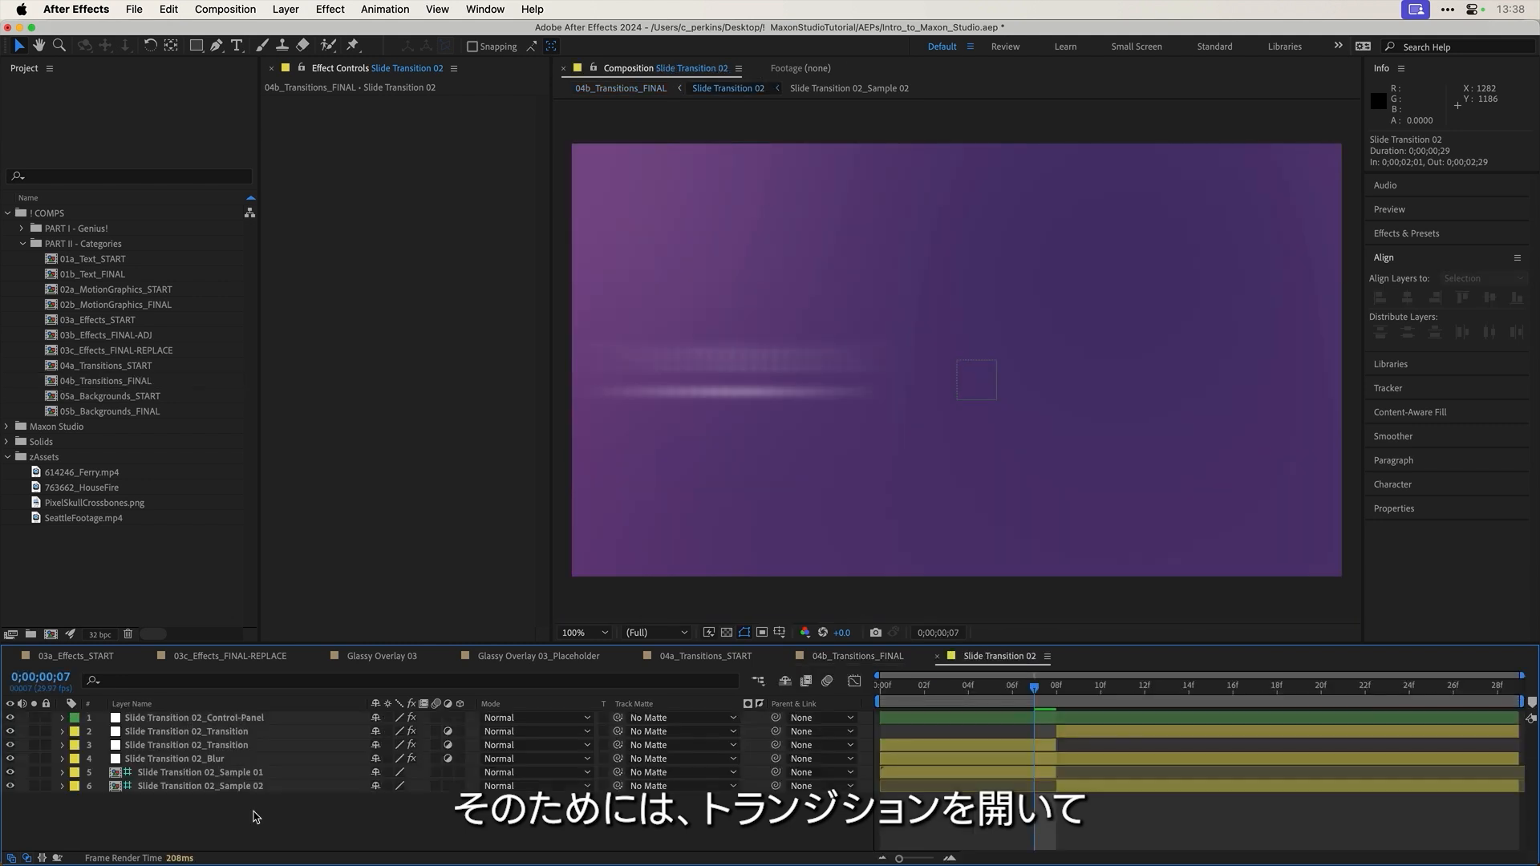
{"action": "left_click", "coordinate": [212, 761]}
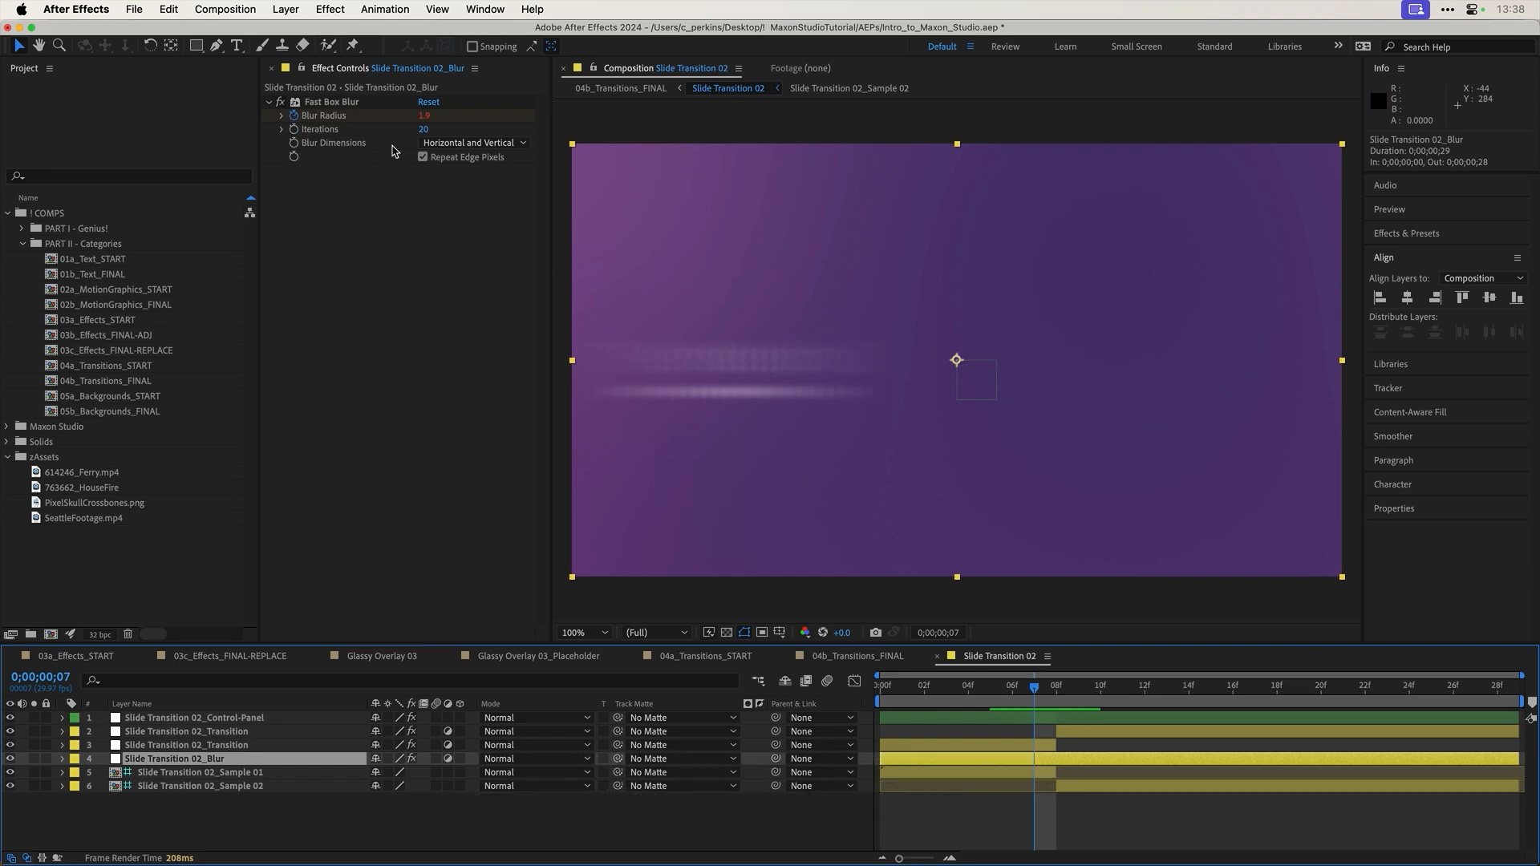
{"action": "left_click", "coordinate": [423, 130]}
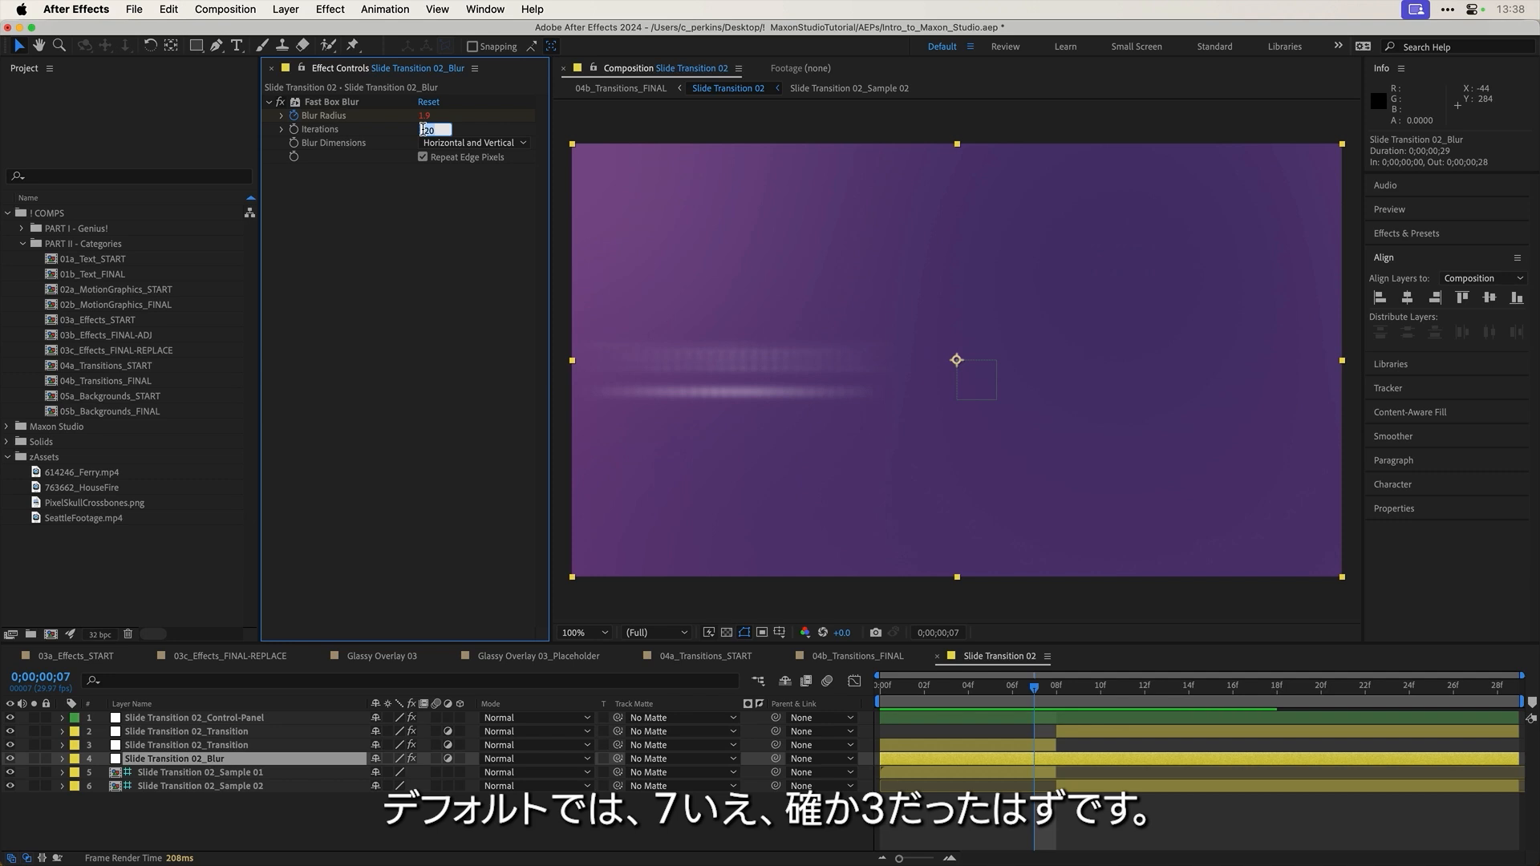
{"action": "type", "text": "7"}
{"action": "key", "text": "Return"}
{"action": "left_click", "coordinate": [426, 131]}
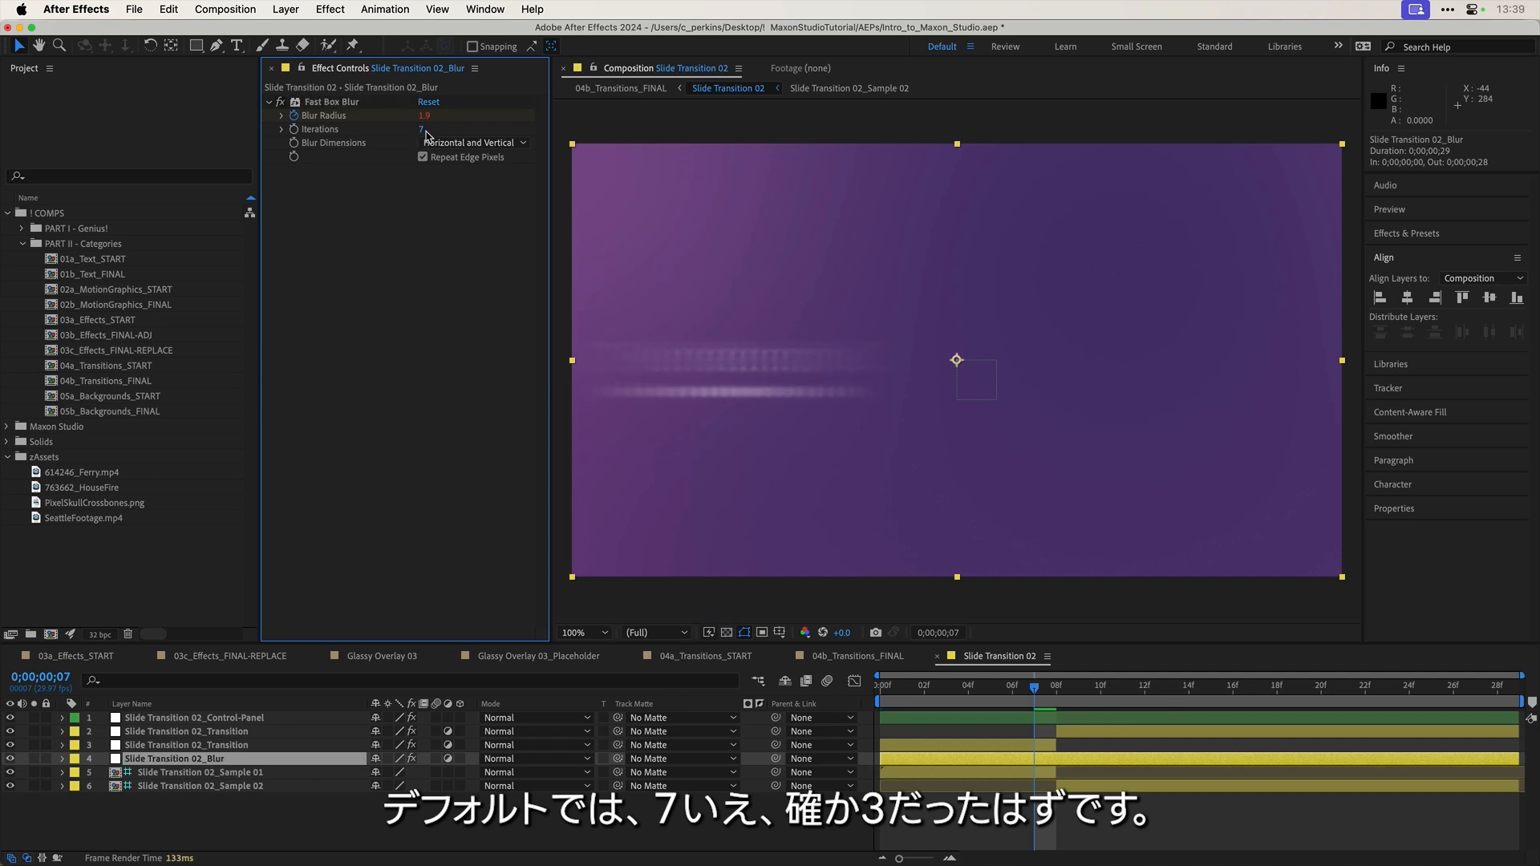
{"action": "left_click", "coordinate": [423, 130]}
{"action": "key", "text": "Return"}
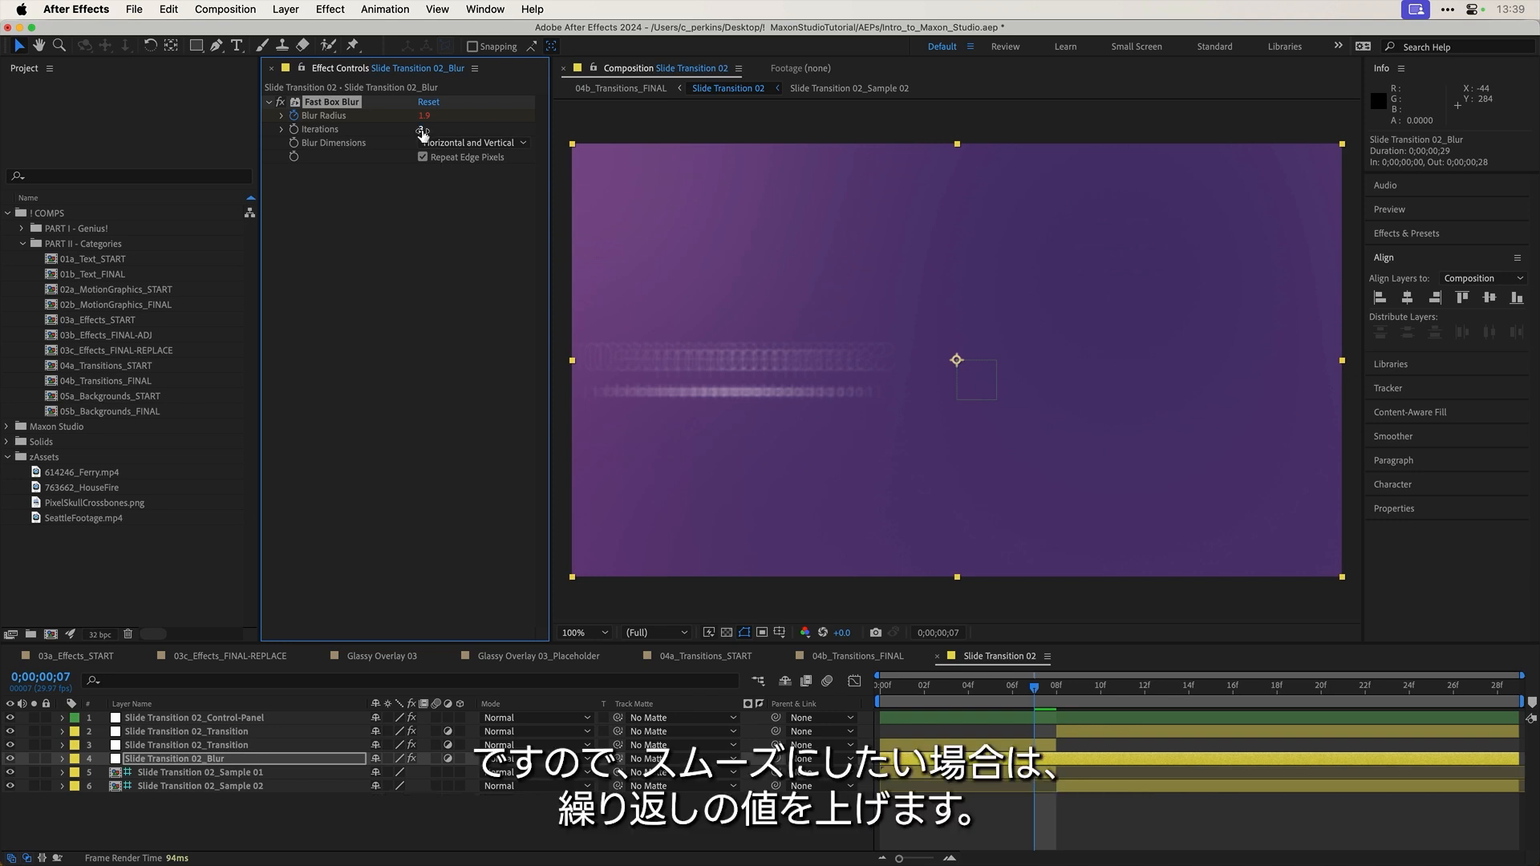
{"action": "left_click_drag", "start_coordinate": [453, 130], "coordinate": [454, 137]}
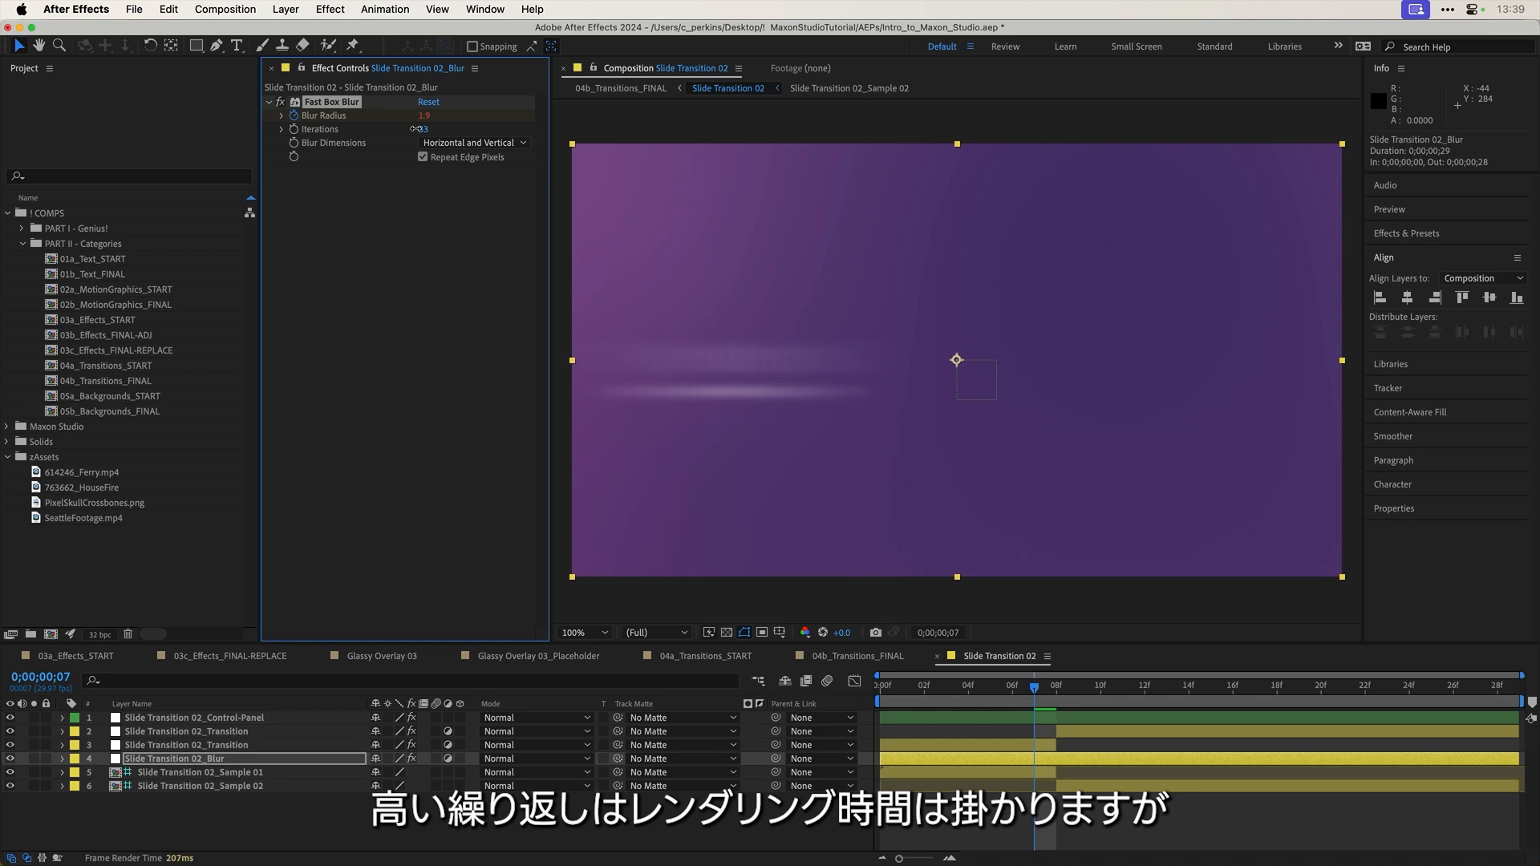
{"action": "left_click_drag", "start_coordinate": [412, 129], "coordinate": [417, 129]}
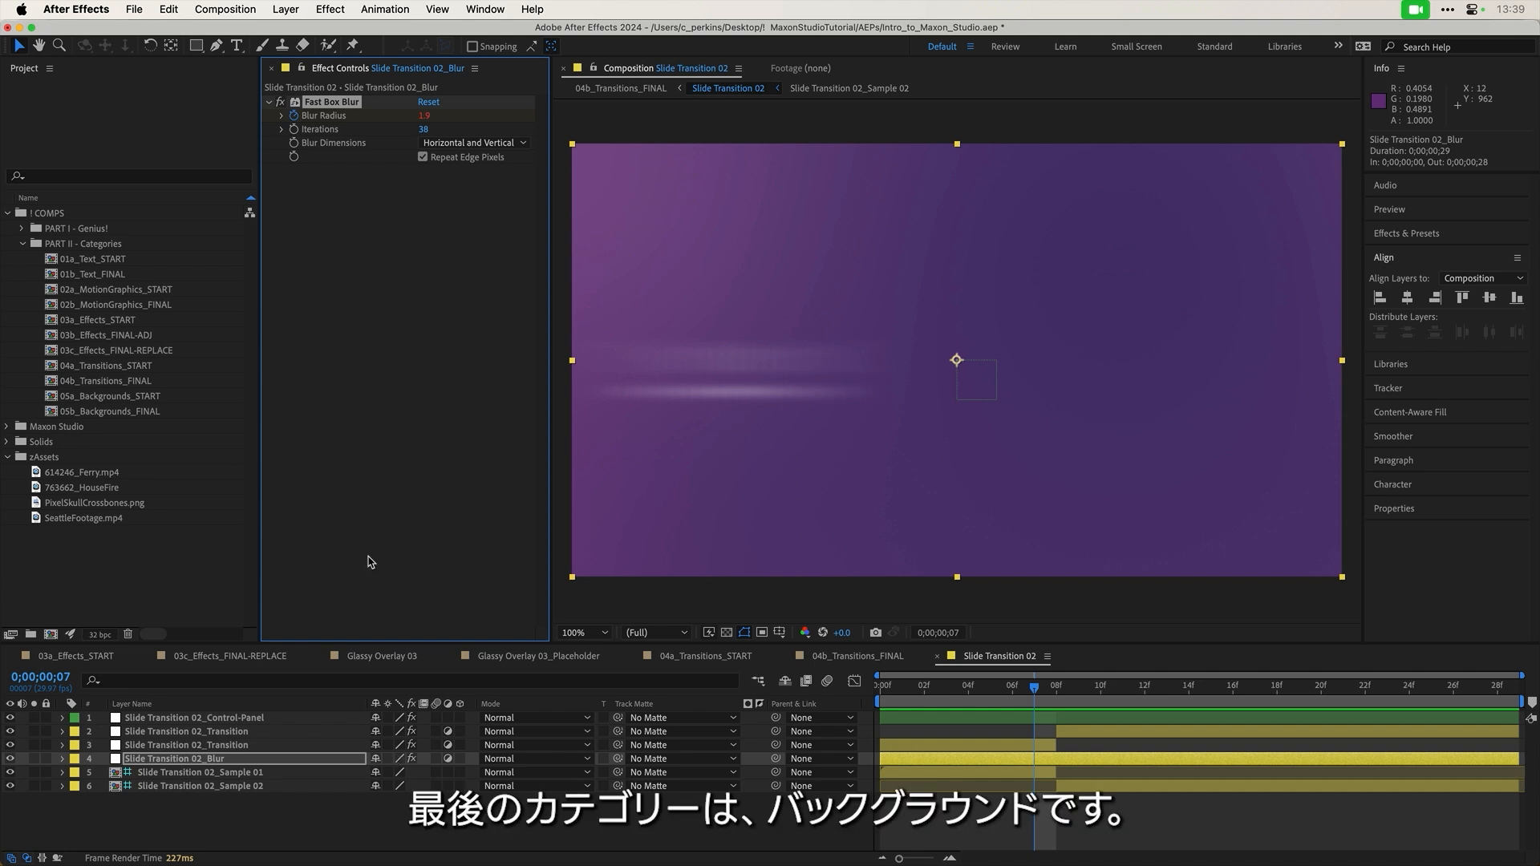
Step: Open the empty 05a_Backgrounds_START comp and browse Maxon Studio's Backgrounds capsules from the home page
{"action": "double_click", "coordinate": [125, 399]}
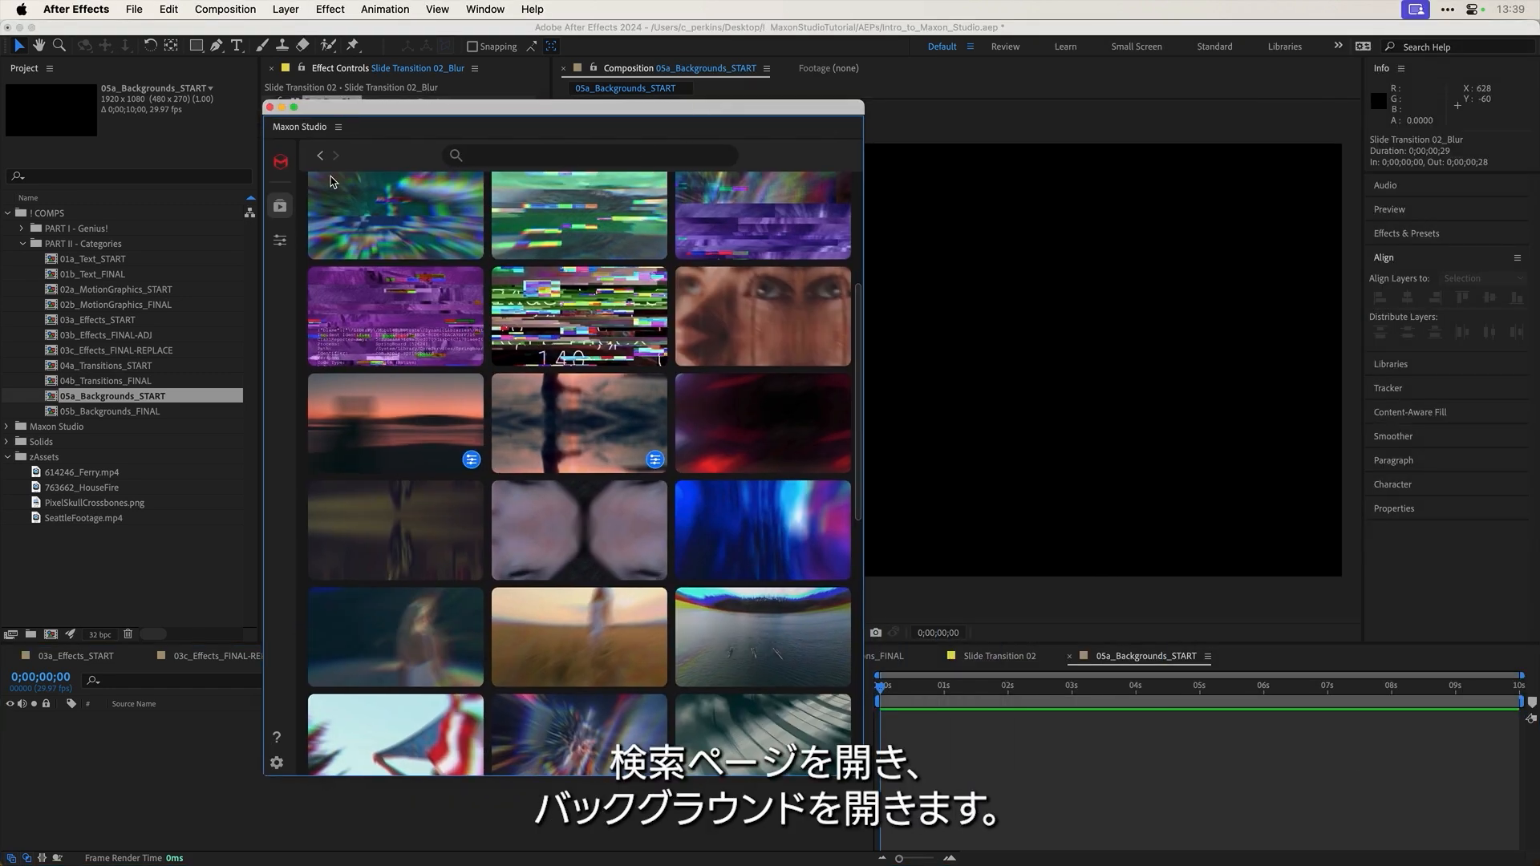
{"action": "left_click", "coordinate": [279, 209]}
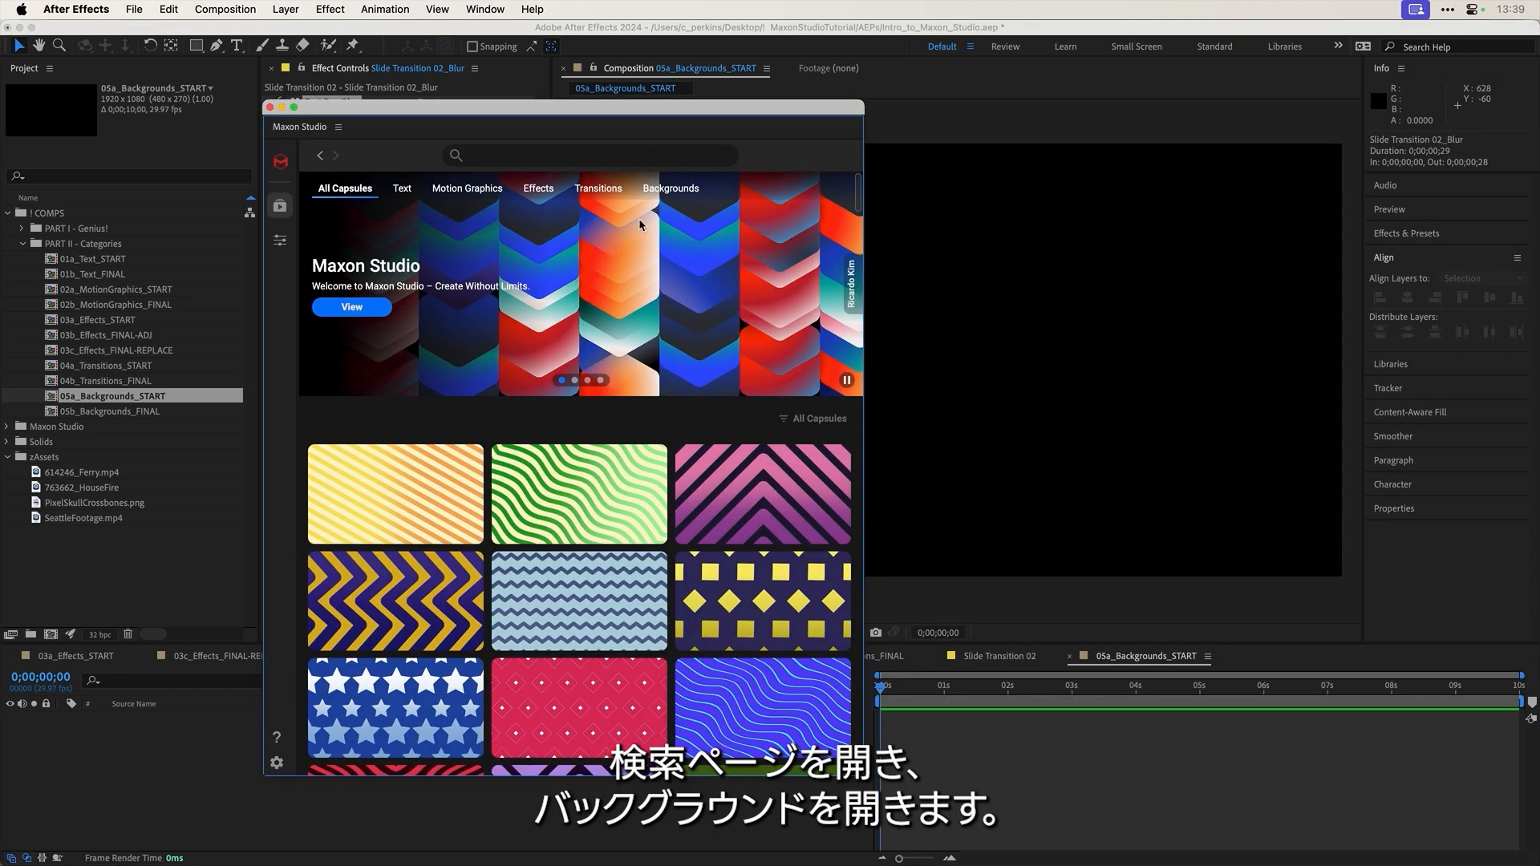
{"action": "left_click", "coordinate": [685, 193]}
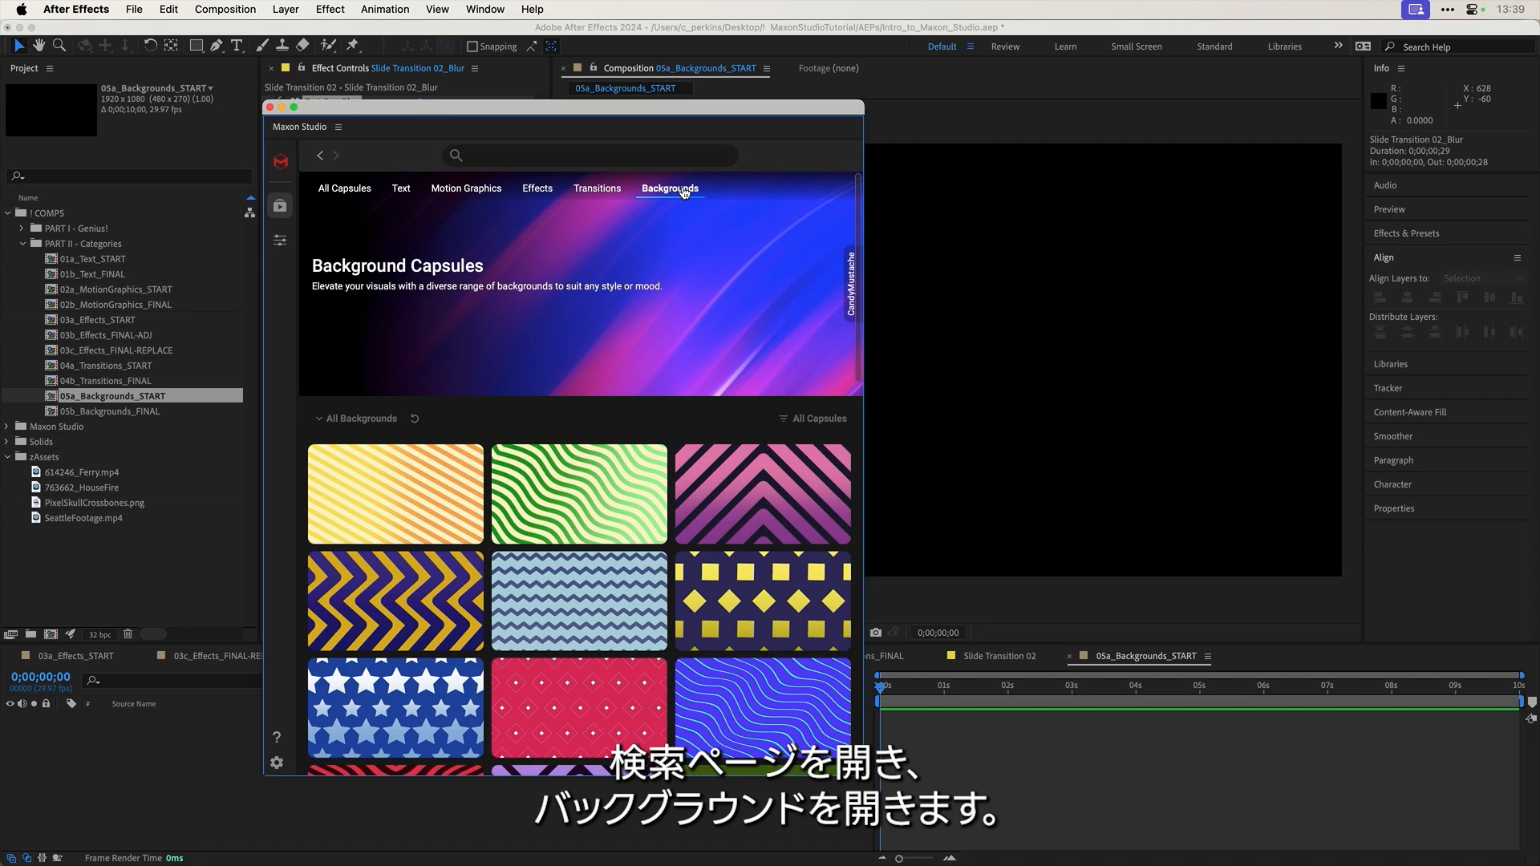
{"action": "scroll", "coordinate": [592, 395], "scroll_direction": "down", "scroll_amount": 3}
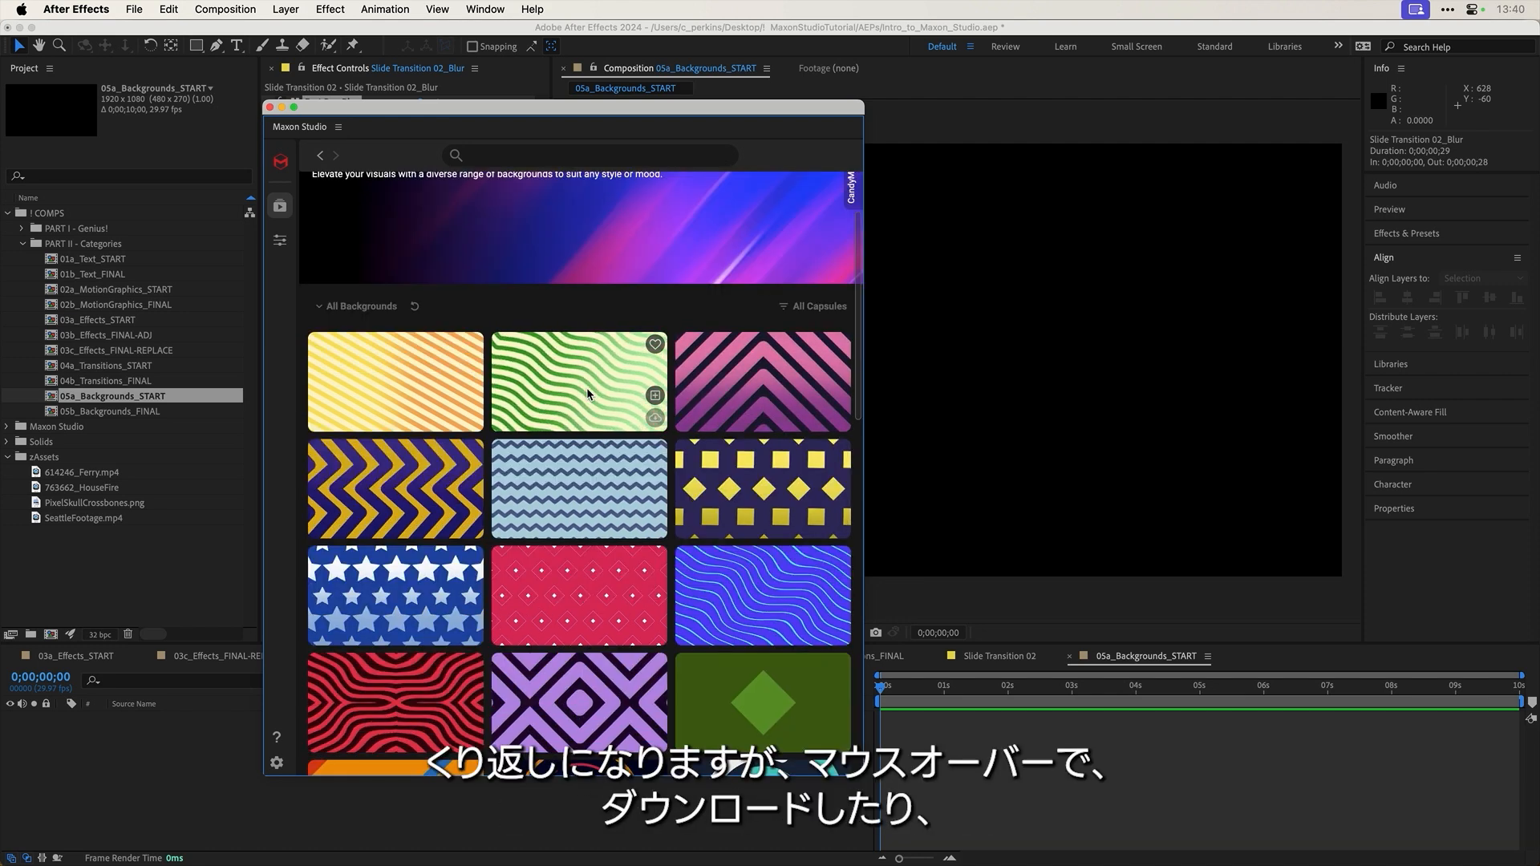
{"action": "mouse_move", "coordinate": [595, 503]}
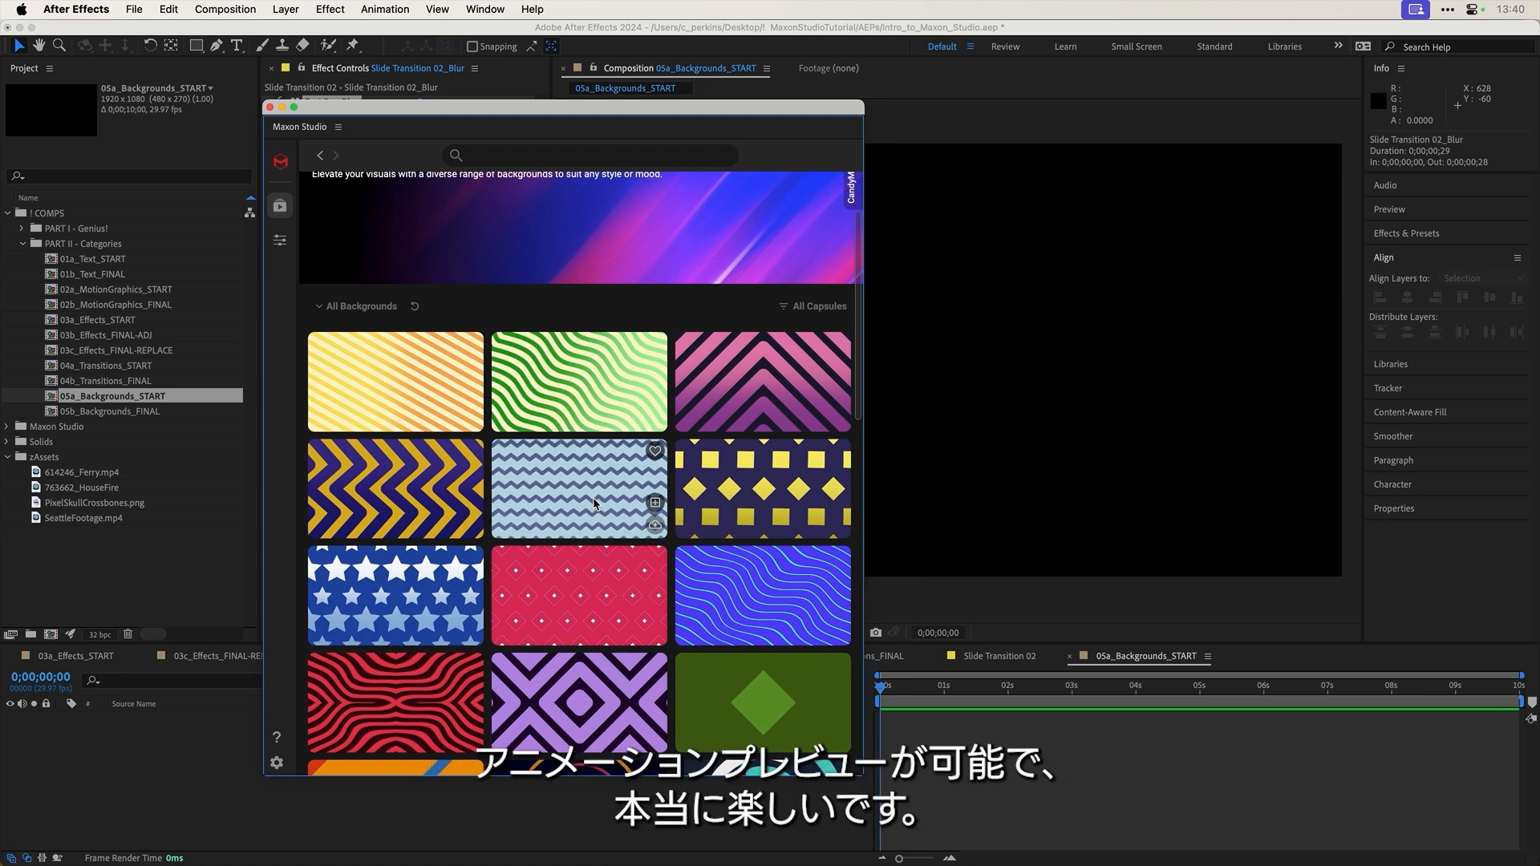
{"action": "mouse_move", "coordinate": [437, 500]}
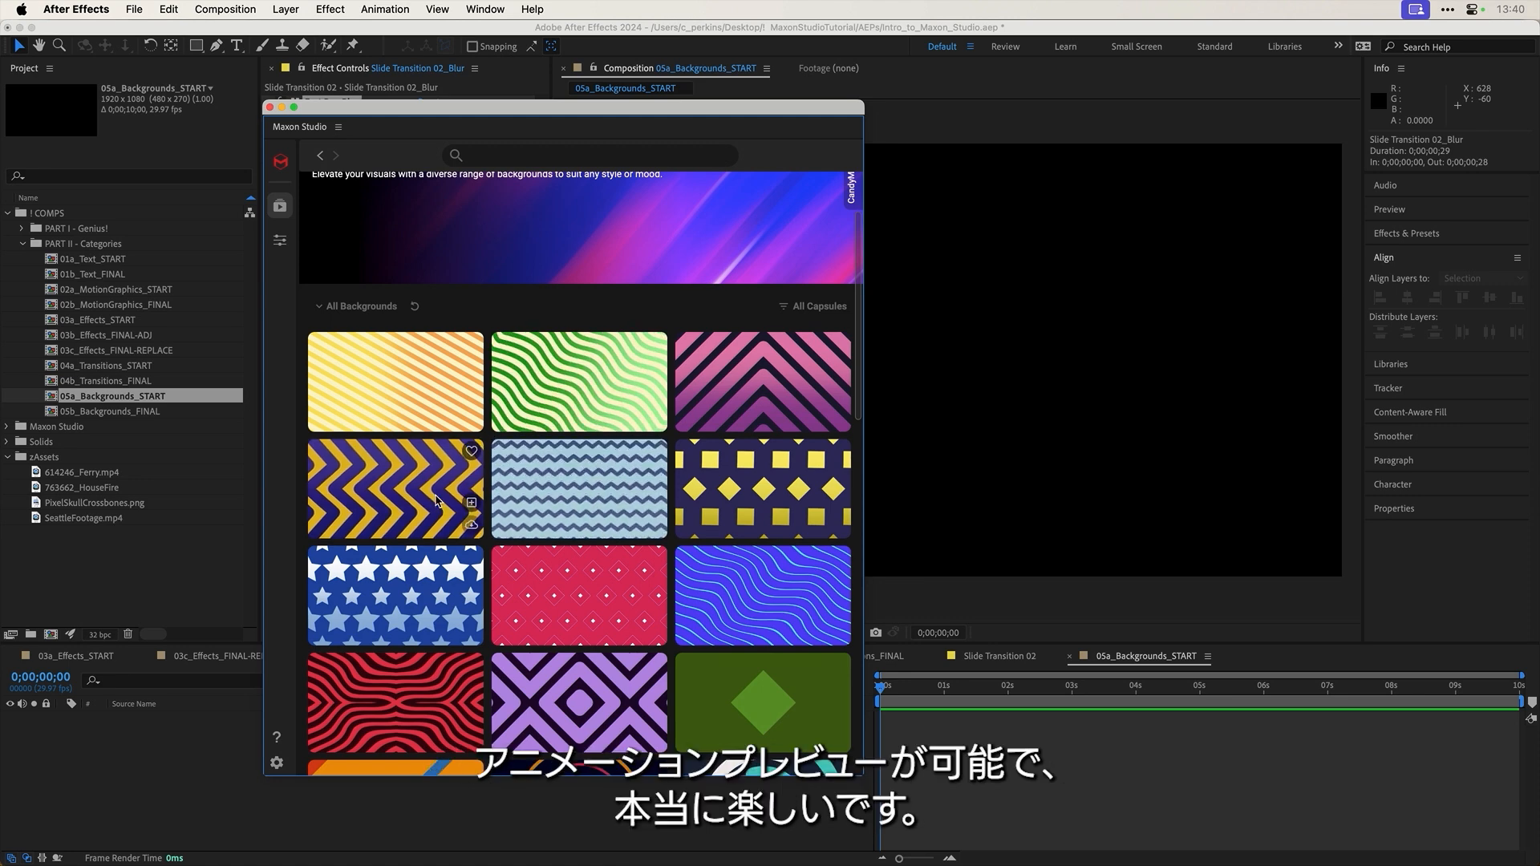
{"action": "scroll", "coordinate": [438, 586], "scroll_direction": "down", "scroll_amount": 3}
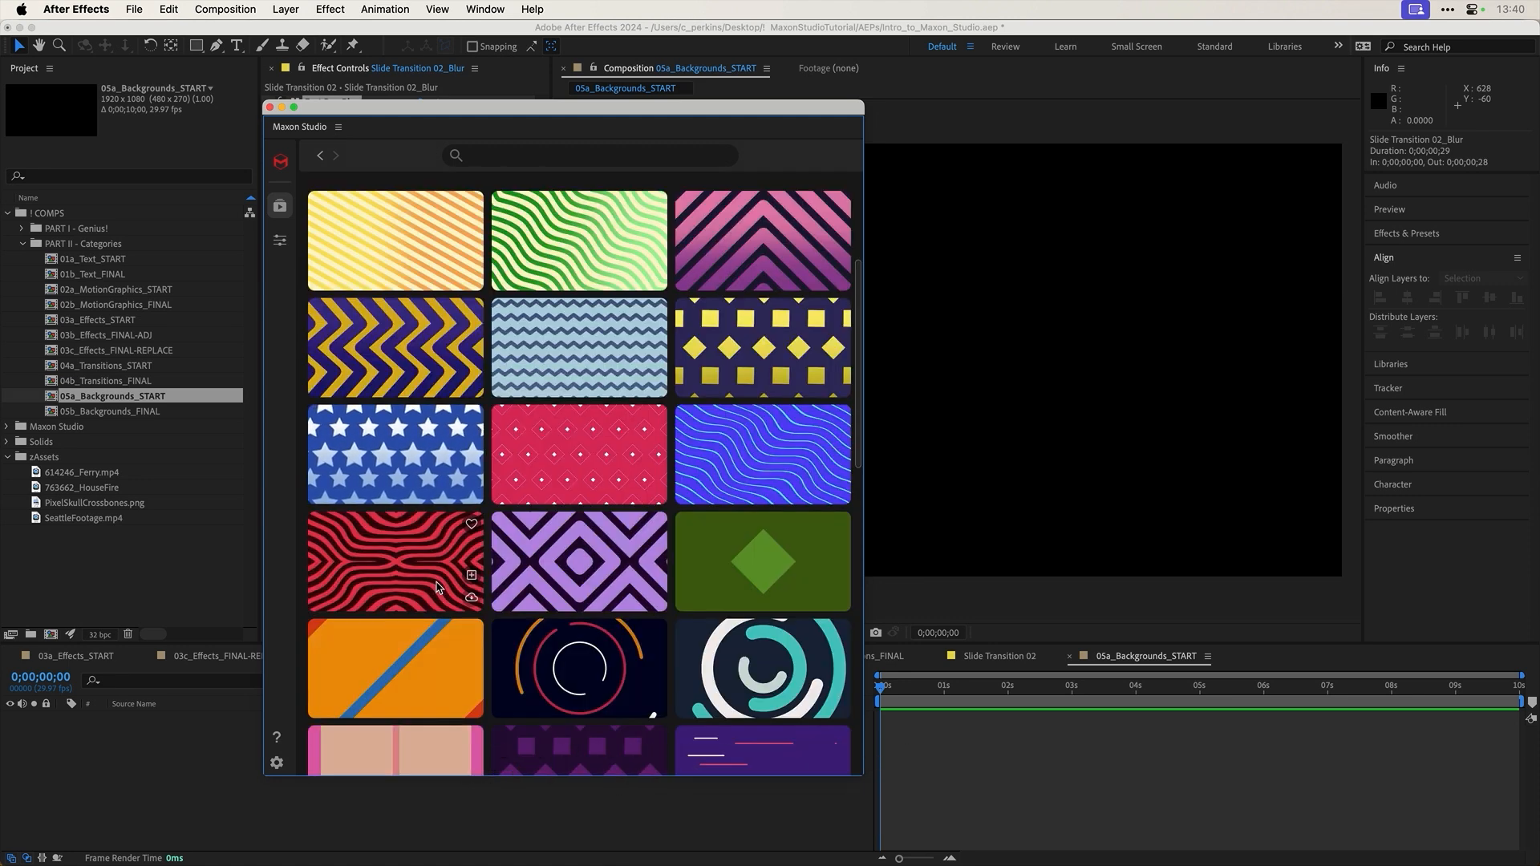
{"action": "scroll", "coordinate": [437, 586], "scroll_direction": "down", "scroll_amount": 2}
{"action": "scroll", "coordinate": [562, 590], "scroll_direction": "down", "scroll_amount": 3}
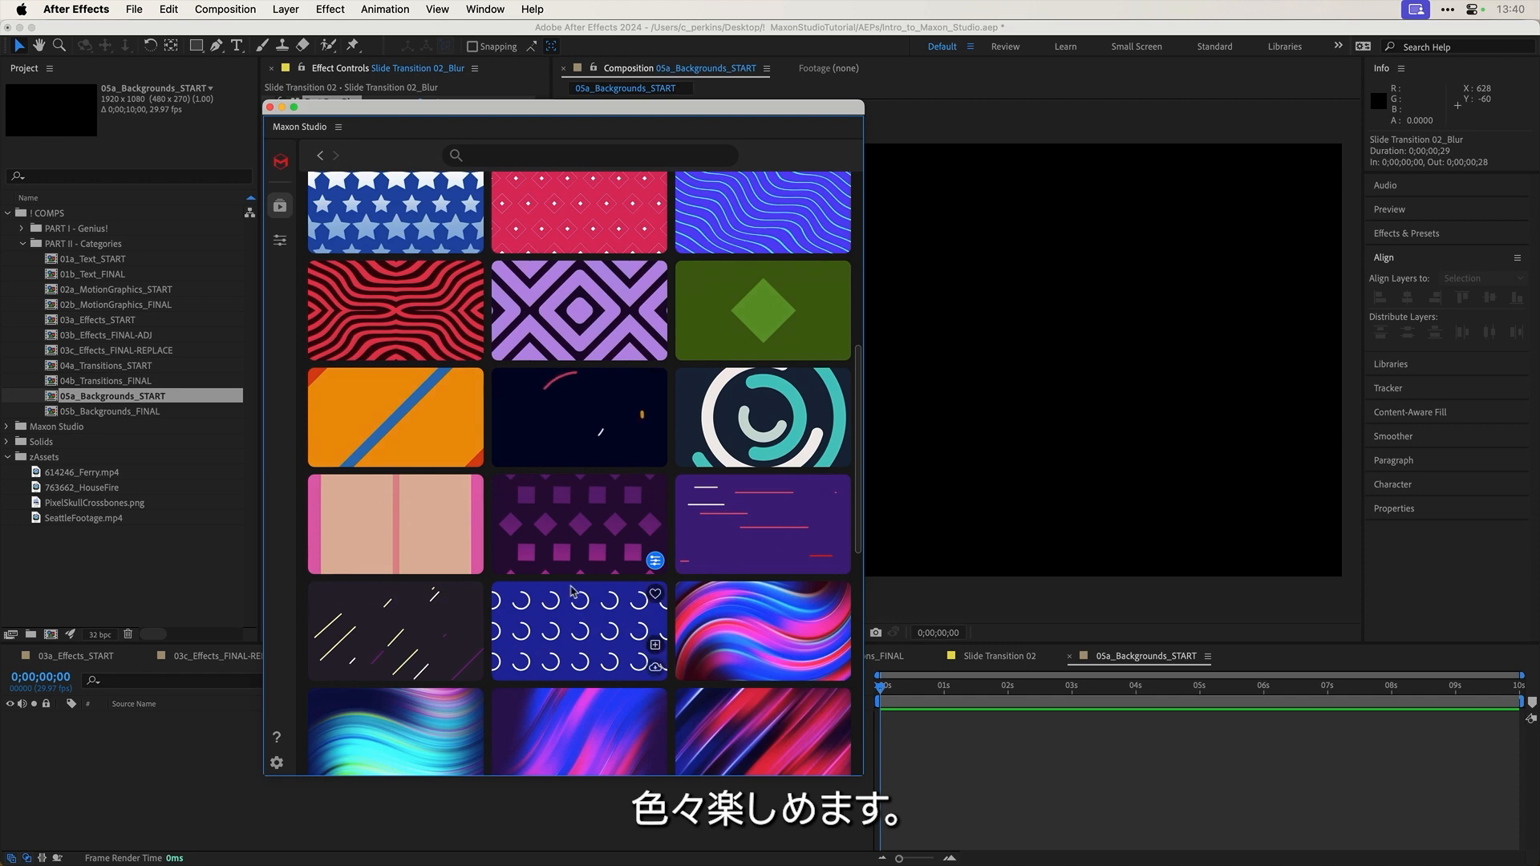
{"action": "mouse_move", "coordinate": [582, 546]}
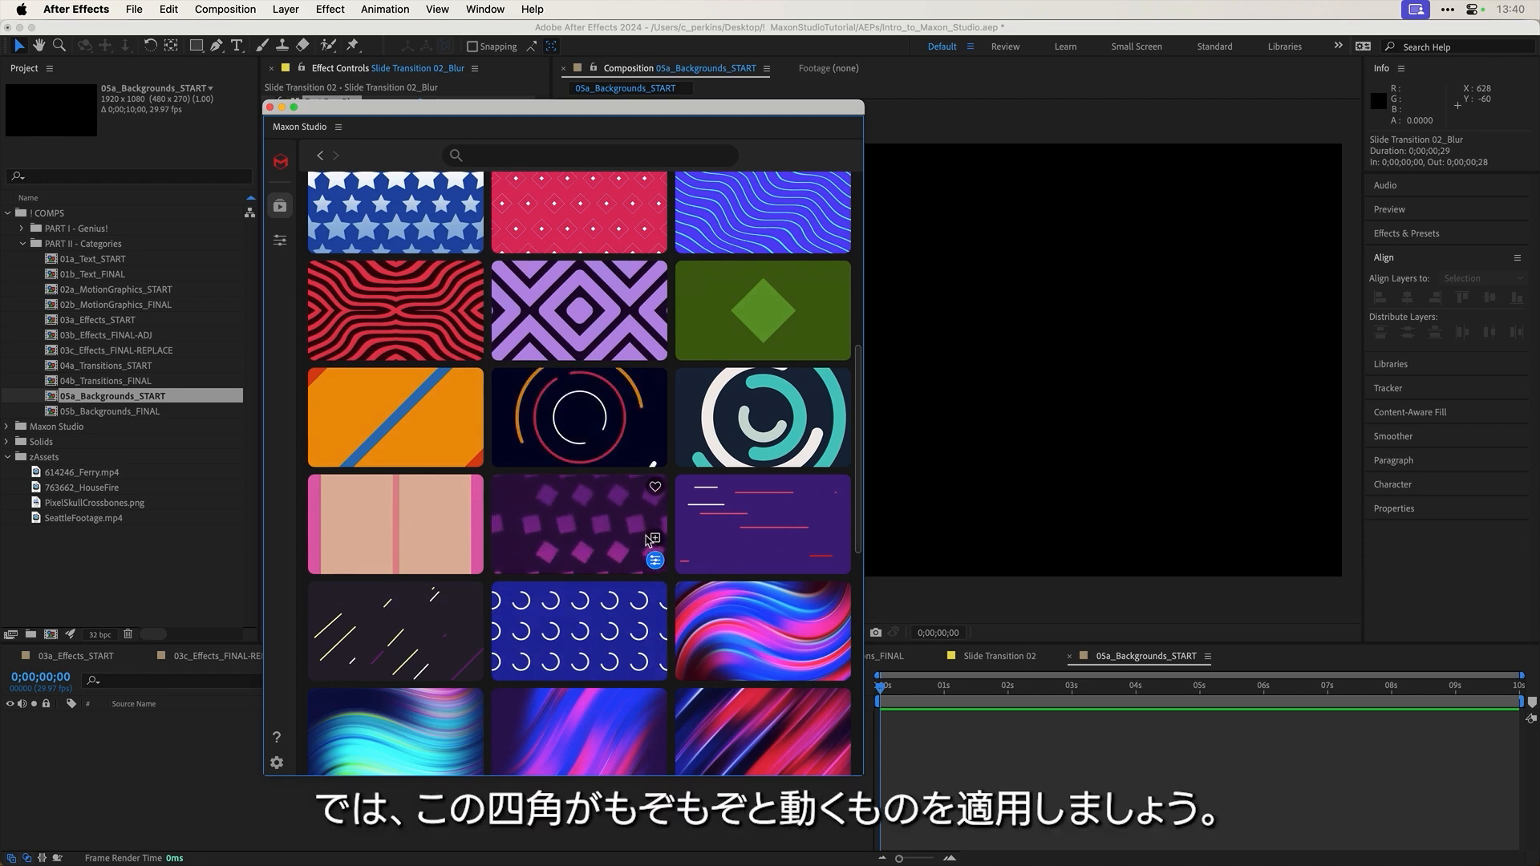
Step: Apply the purple-squares Looped Background 17 capsule and scrub the preview to 0;00;03;15
{"action": "left_click", "coordinate": [652, 538]}
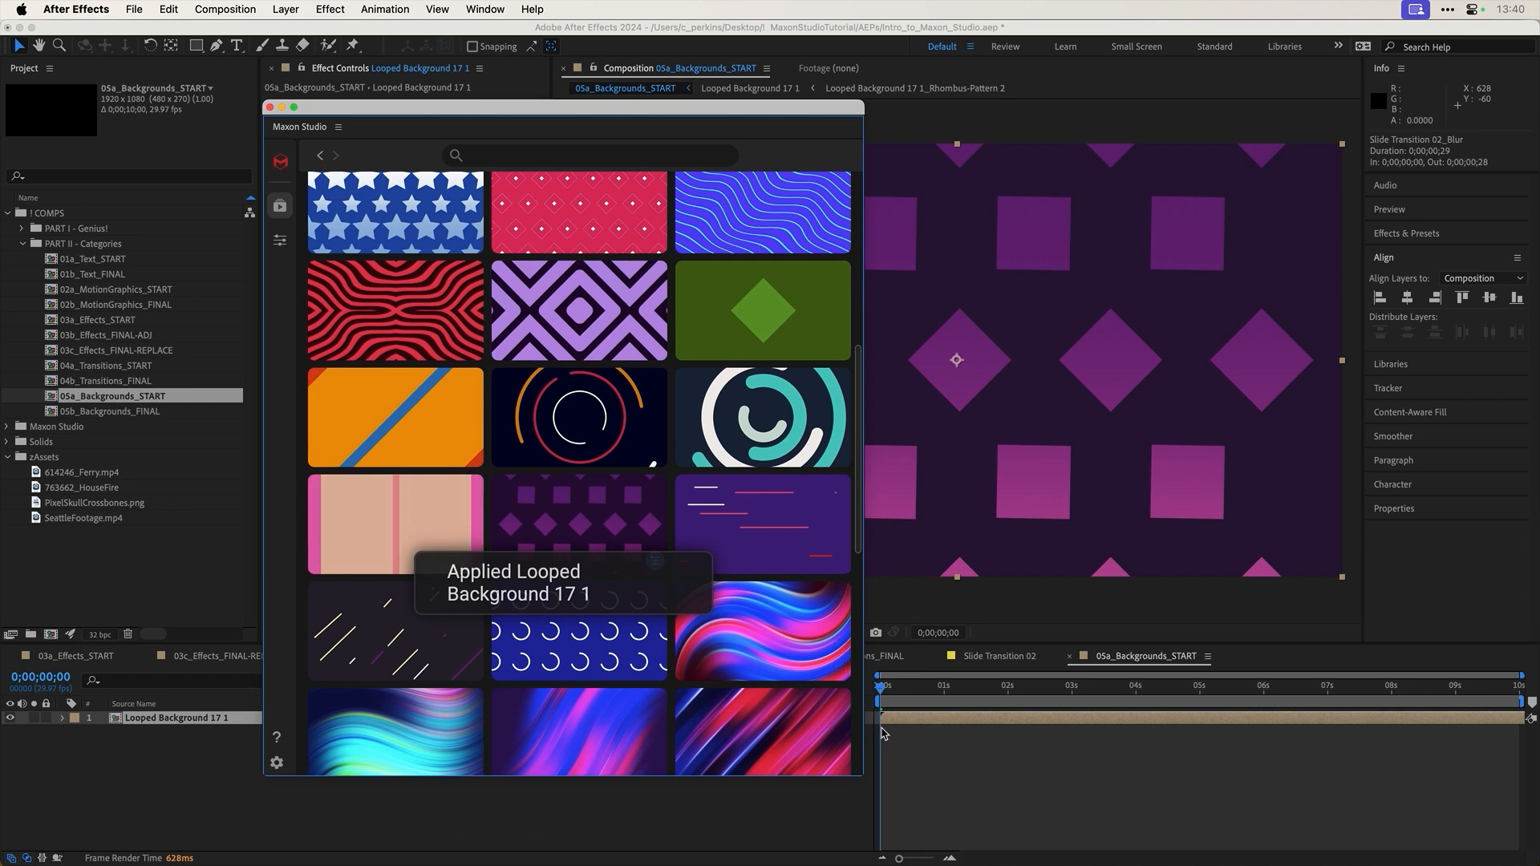
{"action": "left_click_drag", "start_coordinate": [881, 687], "coordinate": [1055, 689]}
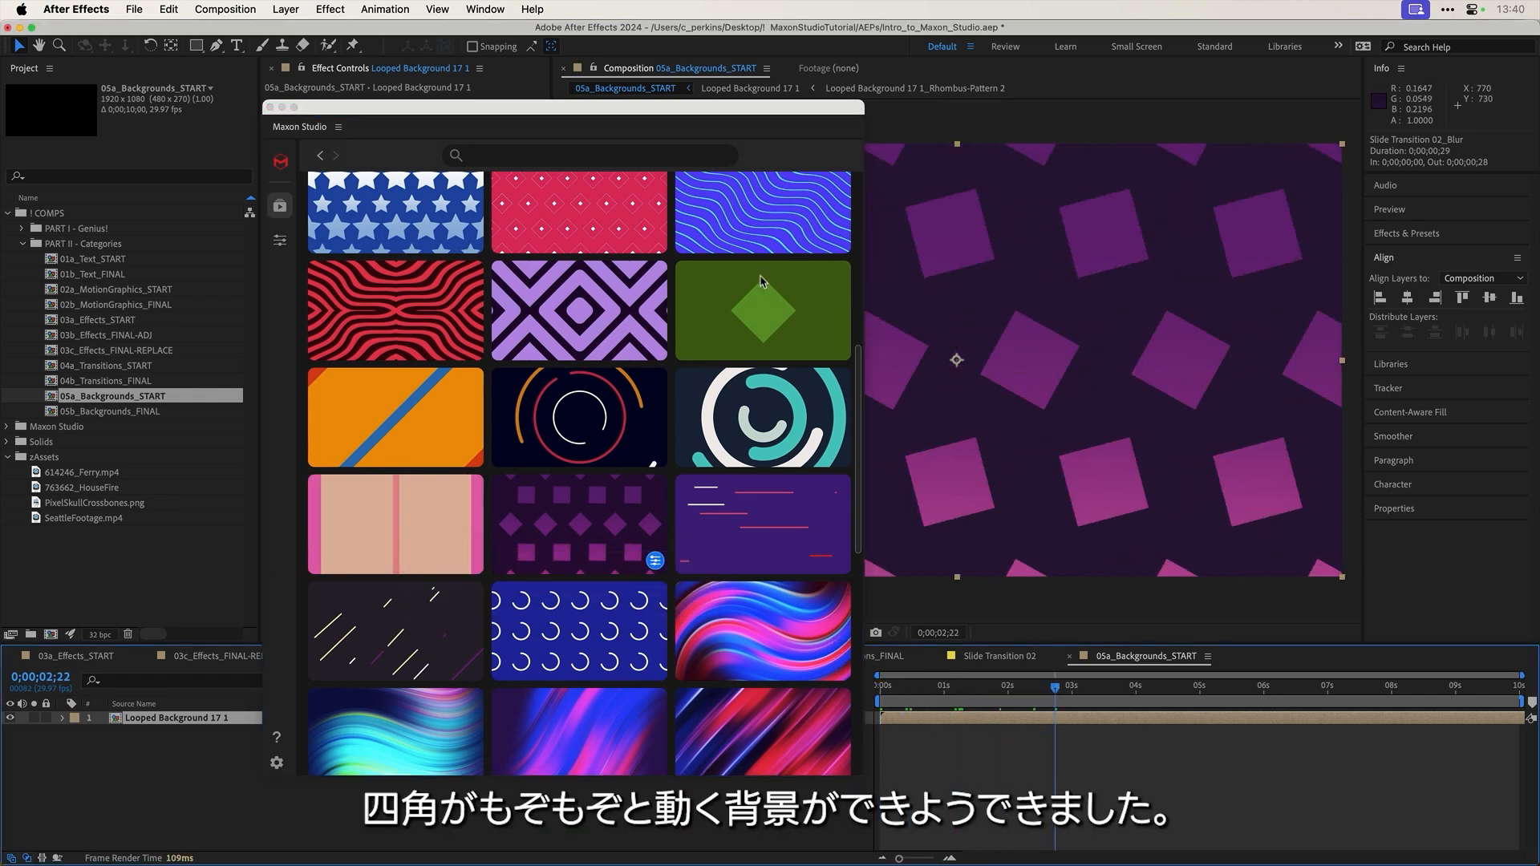
{"action": "left_click_drag", "start_coordinate": [762, 114], "coordinate": [559, 94]}
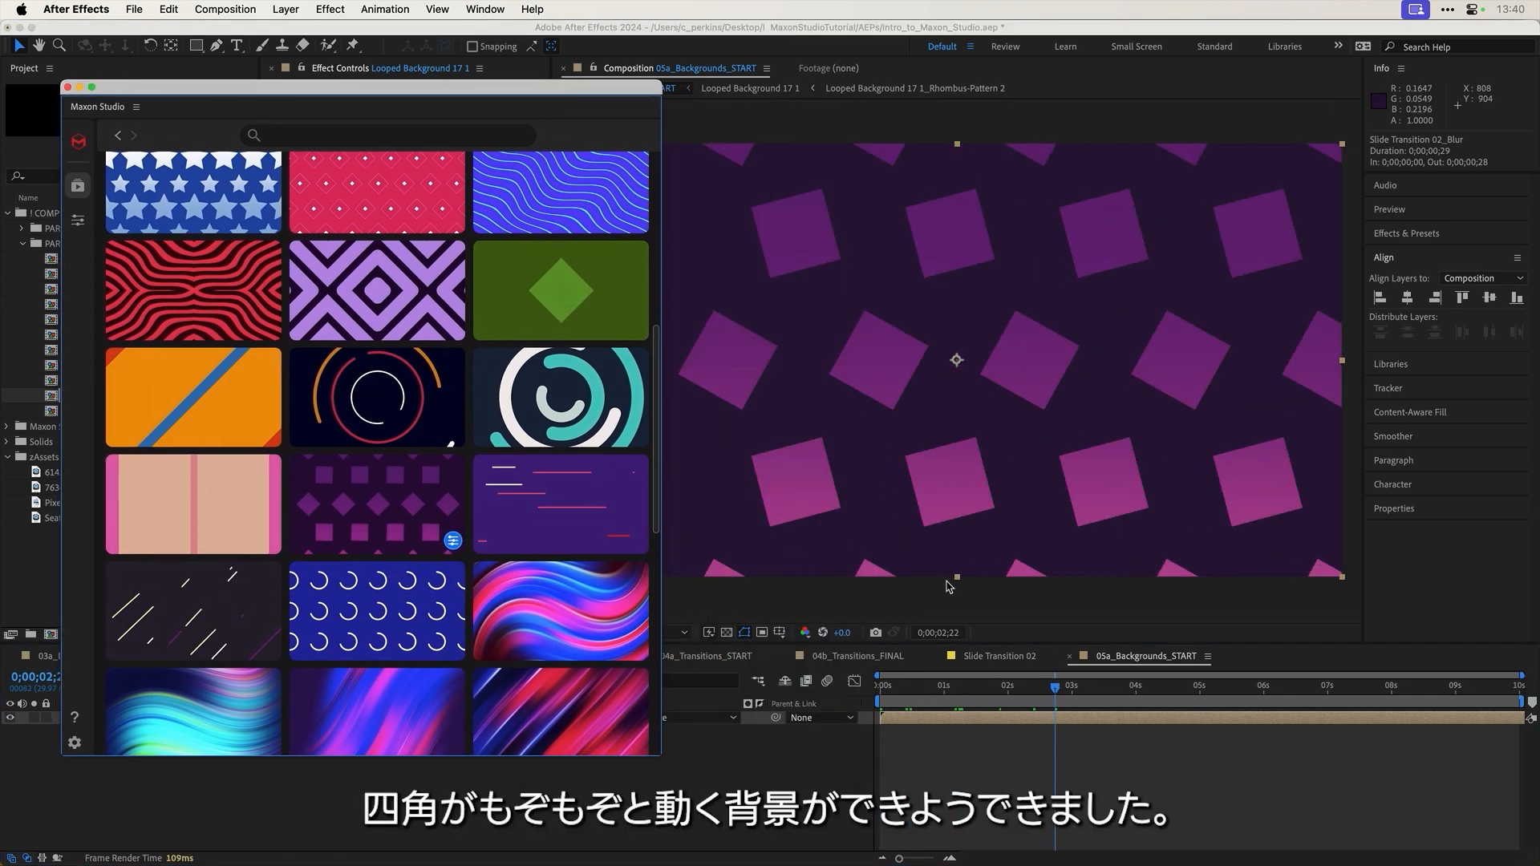
{"action": "left_click", "coordinate": [1104, 688]}
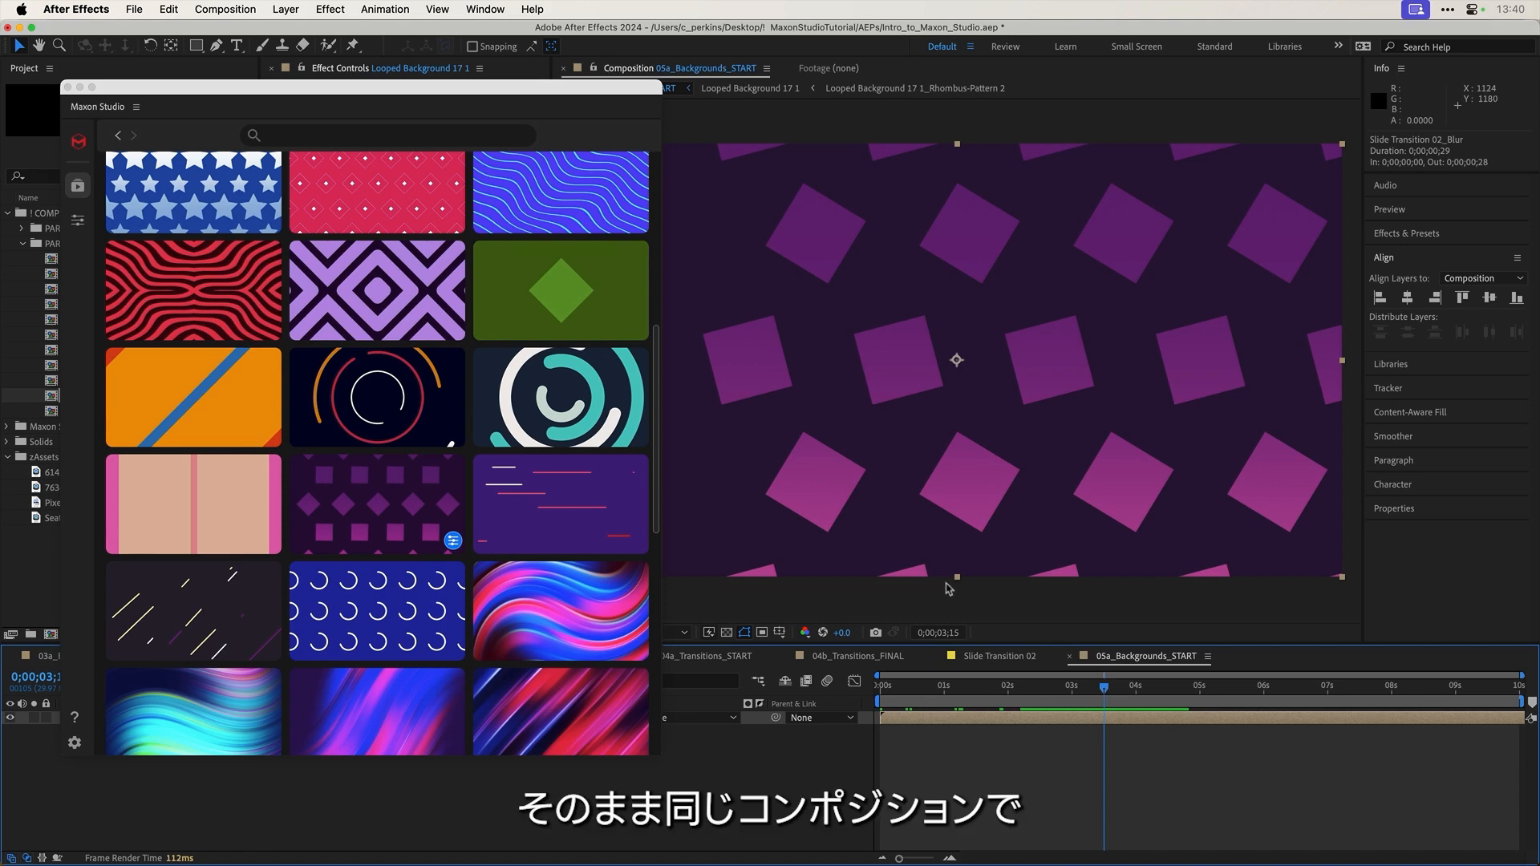
{"action": "scroll", "coordinate": [513, 417], "scroll_direction": "up", "scroll_amount": 6}
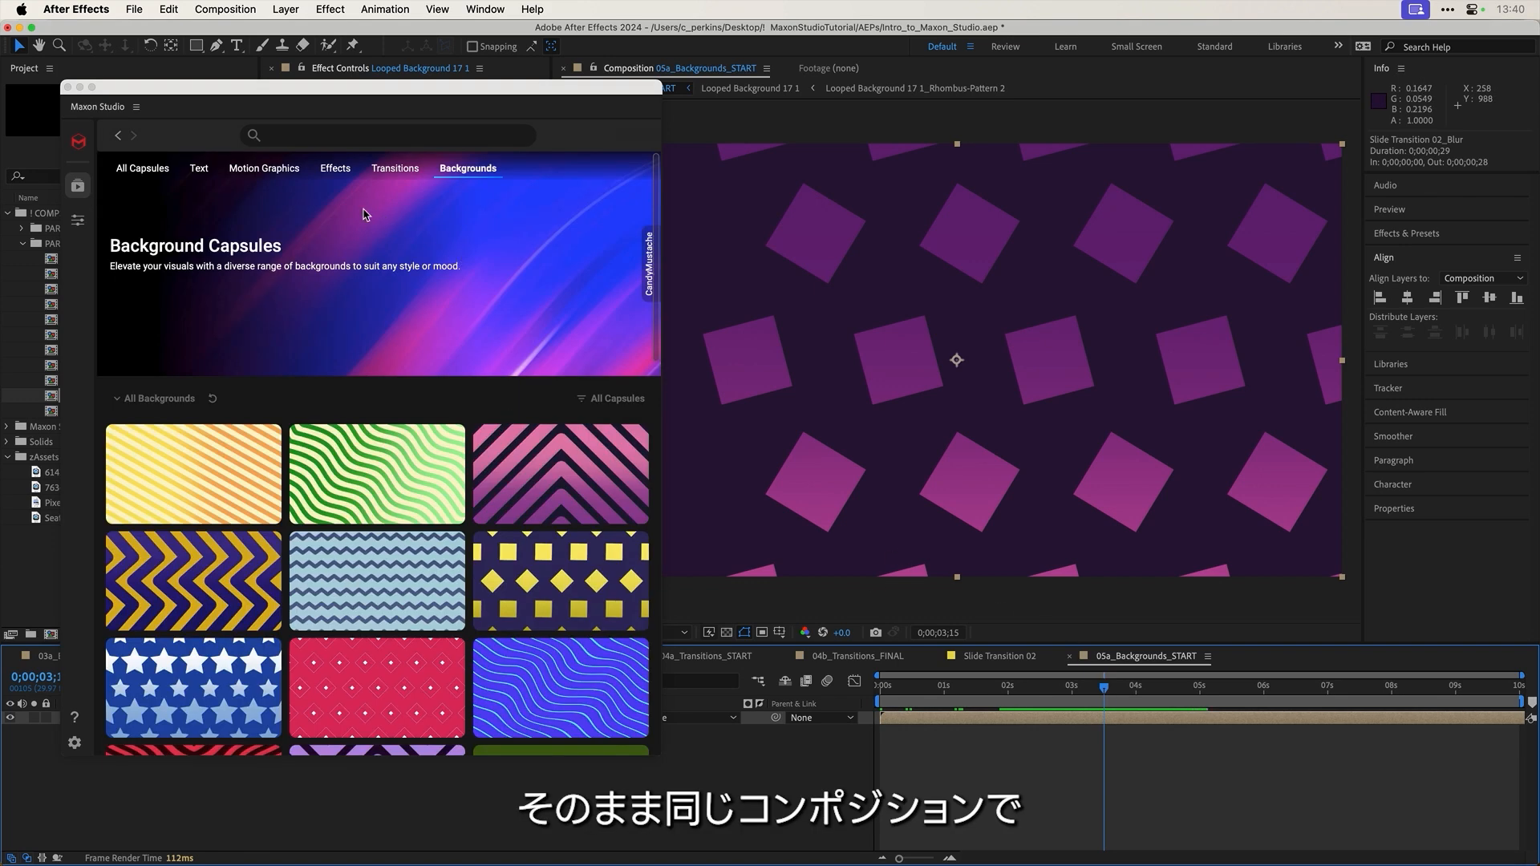
Step: Add the 'Follow Your Dreams' Minimal Title 10 capsule from Maxon Studio's Text capsules
{"action": "left_click", "coordinate": [202, 174]}
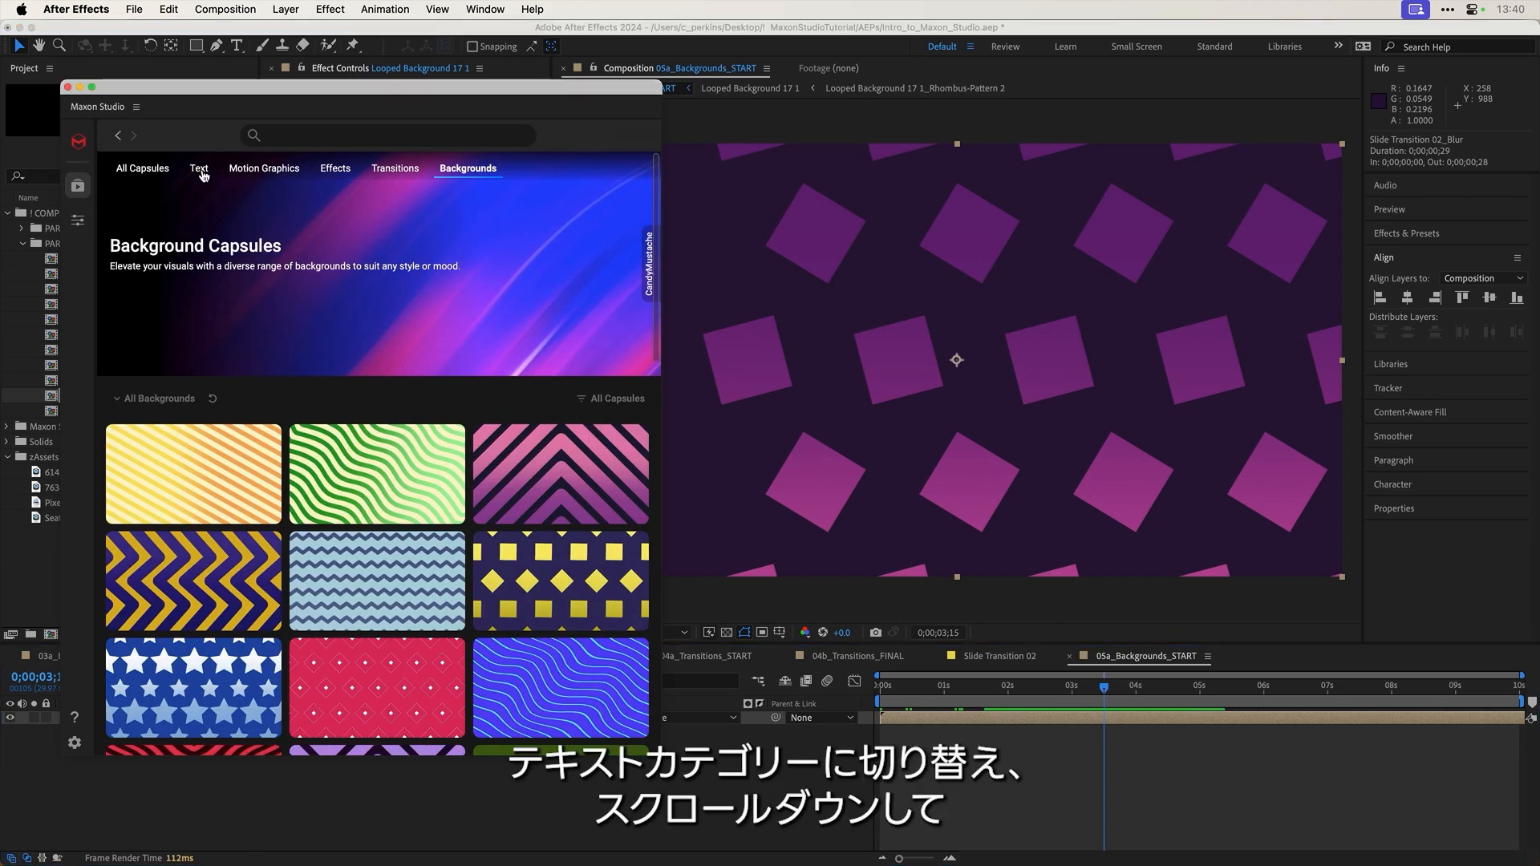
{"action": "left_click", "coordinate": [200, 169]}
{"action": "scroll", "coordinate": [452, 337], "scroll_direction": "down", "scroll_amount": 20}
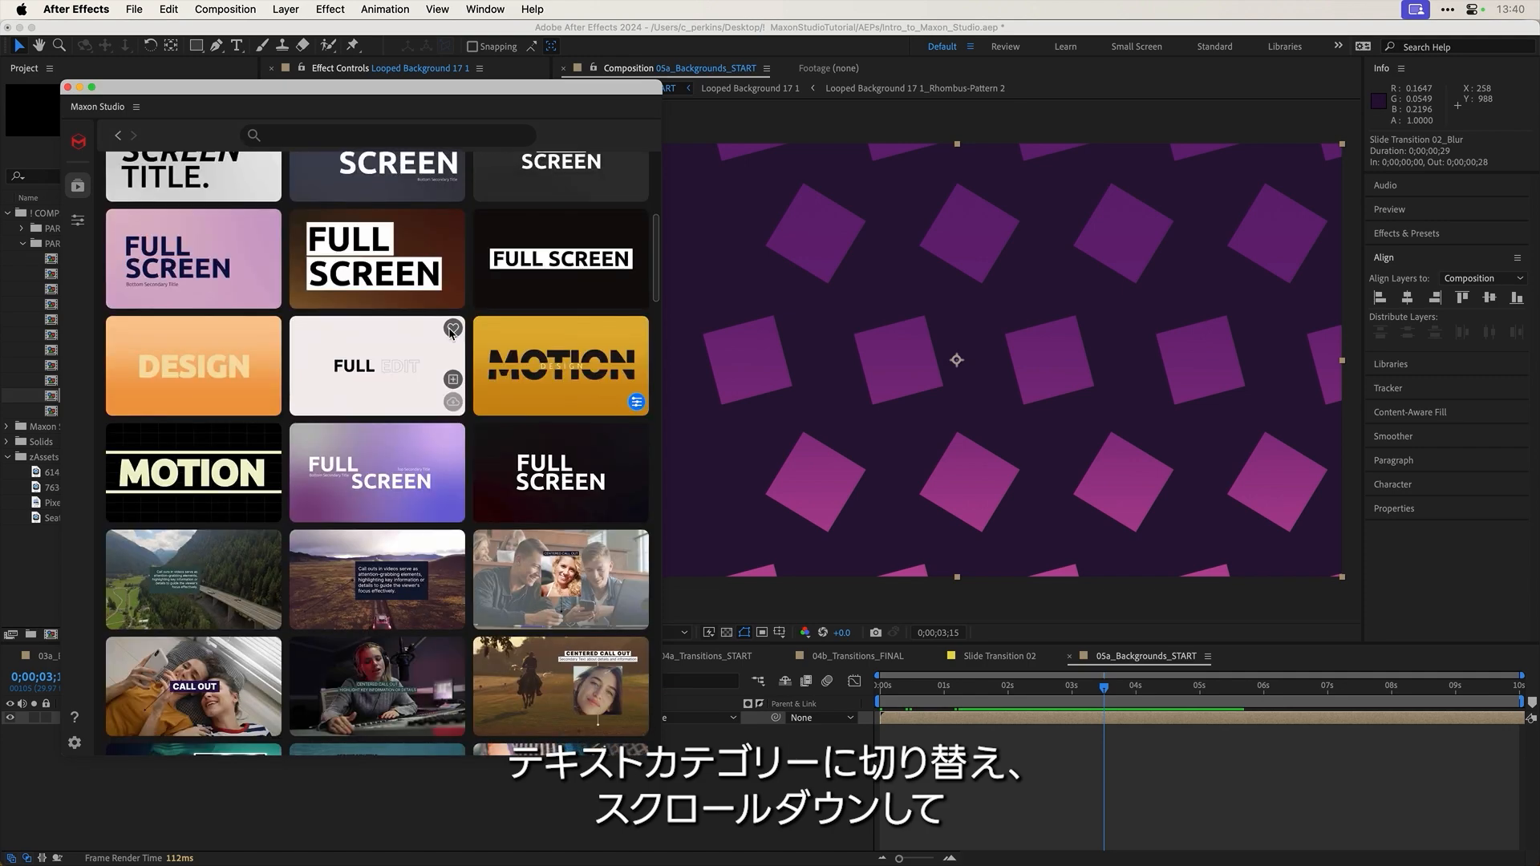
{"action": "scroll", "coordinate": [451, 333], "scroll_direction": "down", "scroll_amount": 15}
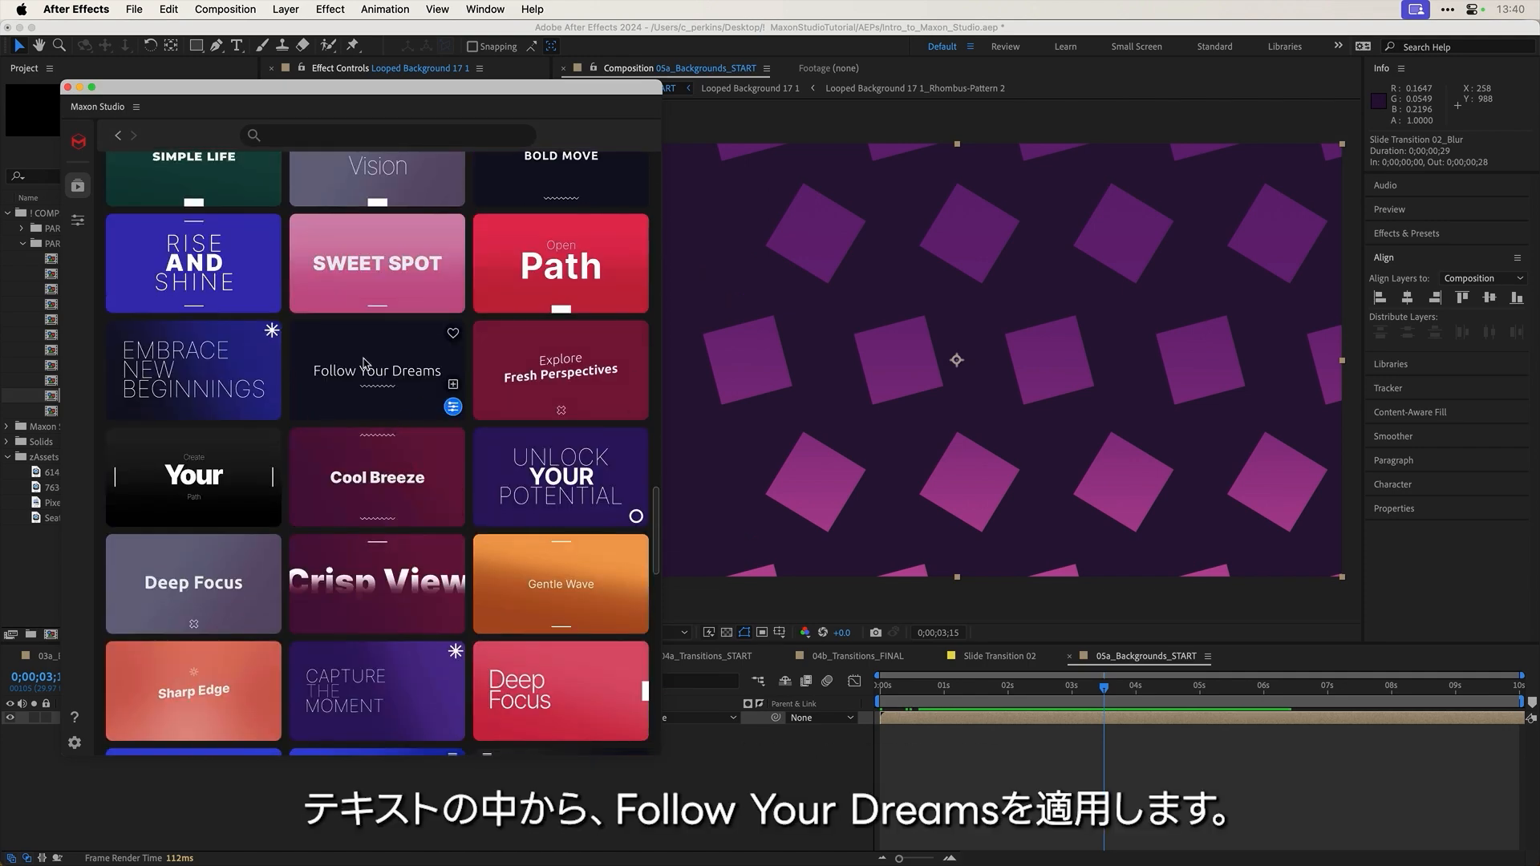
{"action": "left_click", "coordinate": [453, 388]}
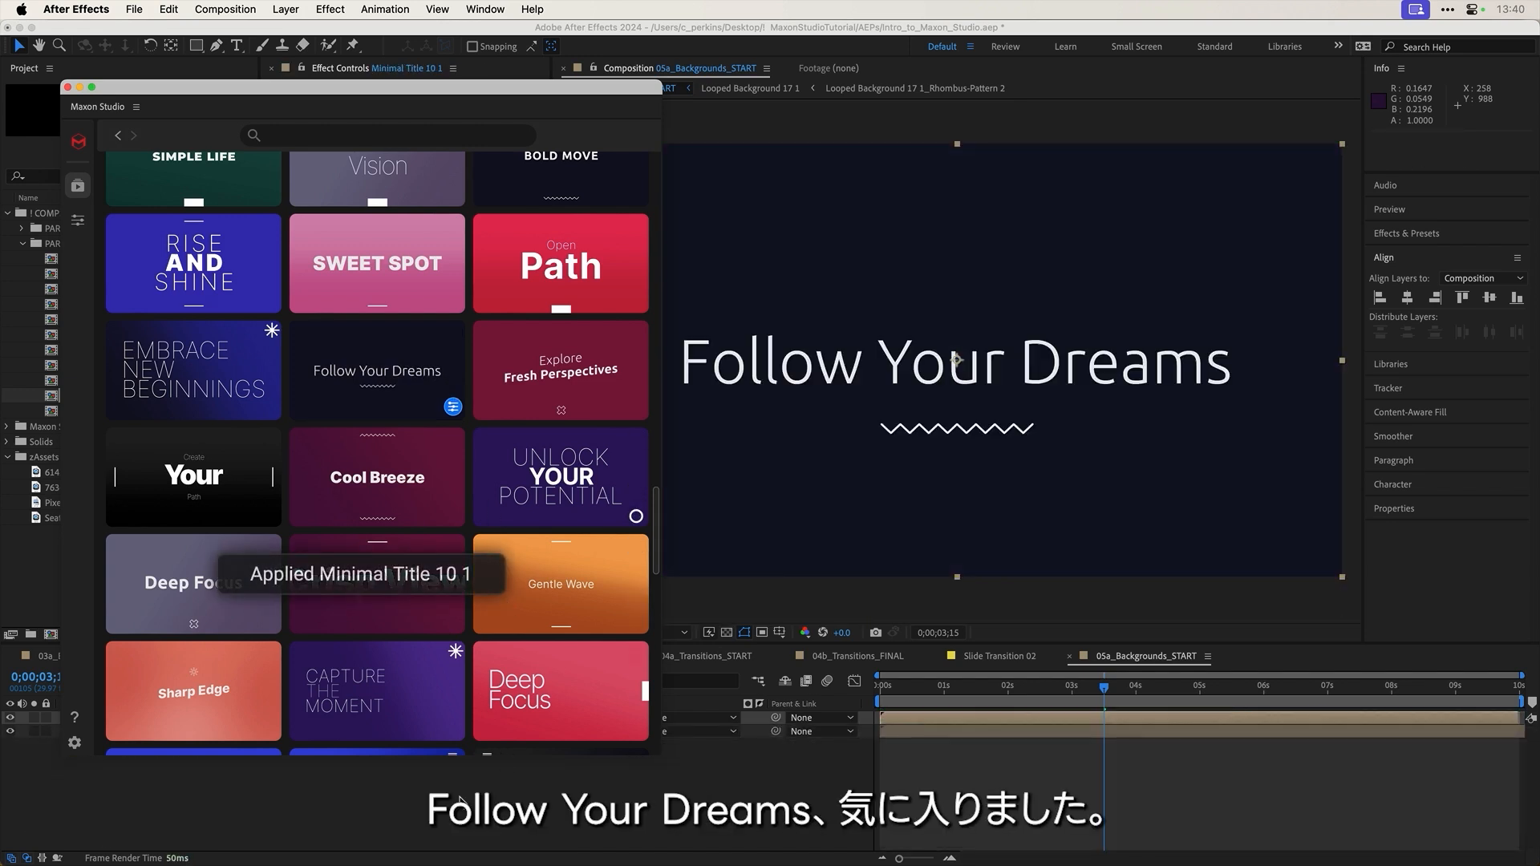
{"action": "left_click_drag", "start_coordinate": [343, 93], "coordinate": [407, 52]}
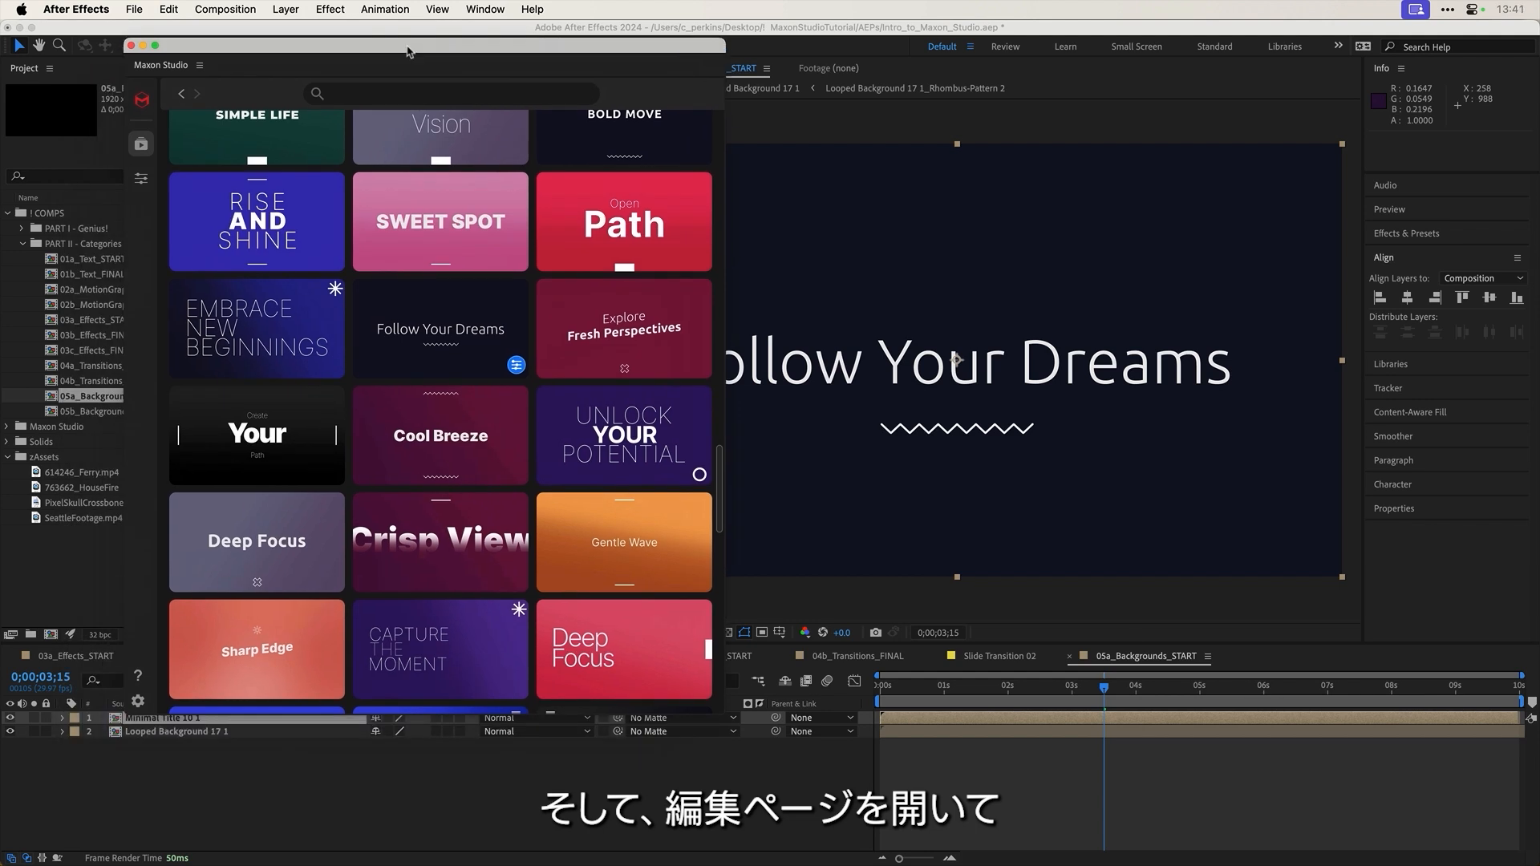
Step: Set Minimal Title 10 1's Background Opacity to 0 in Maxon Studio's editor, then scrub from 0;00;00;16
{"action": "left_click", "coordinate": [141, 181]}
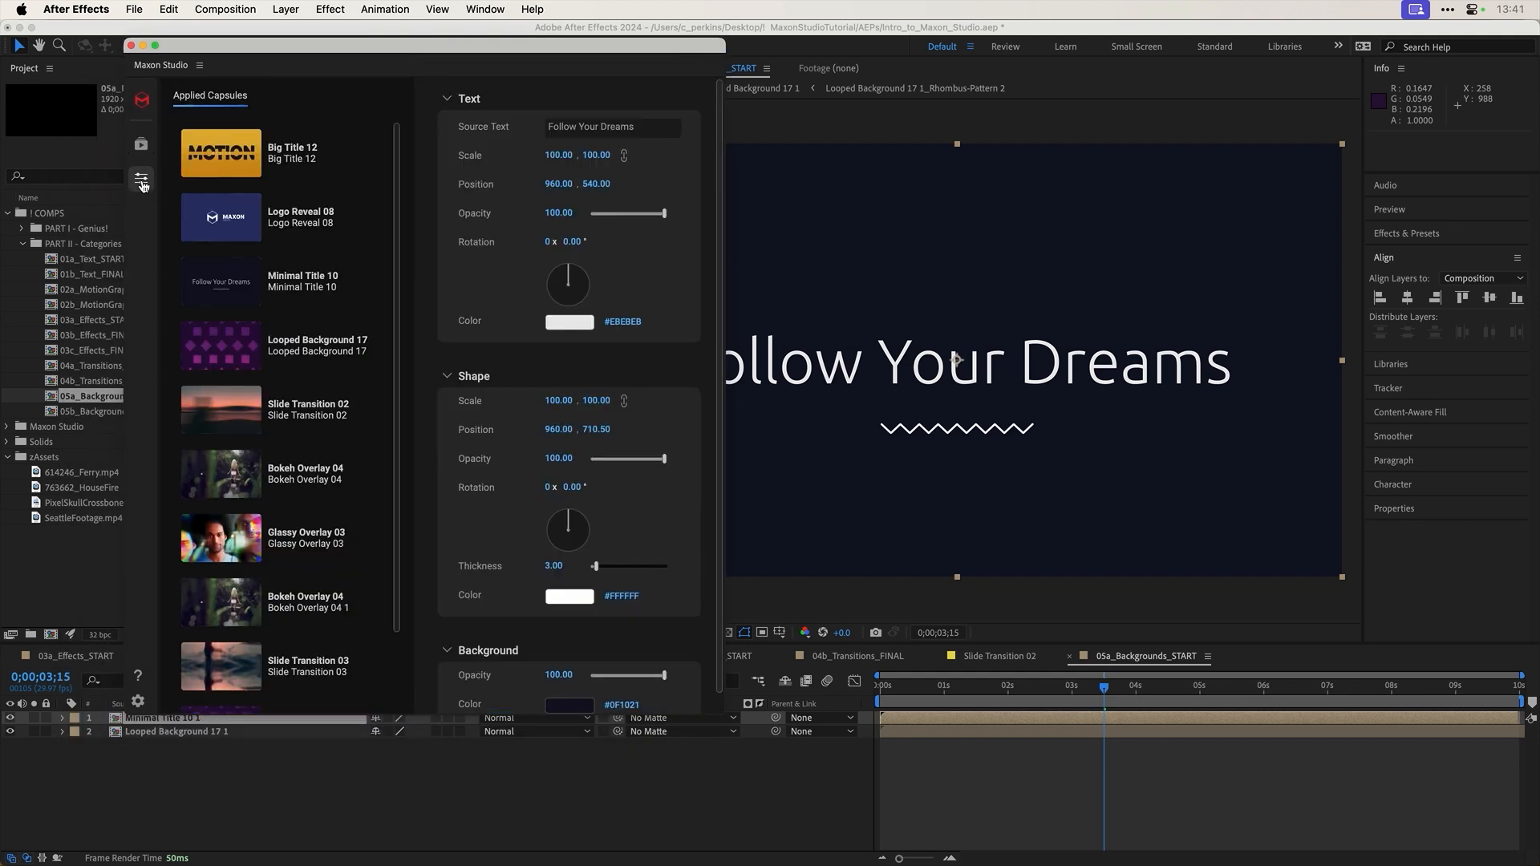
{"action": "scroll", "coordinate": [358, 545], "scroll_direction": "down", "scroll_amount": 3}
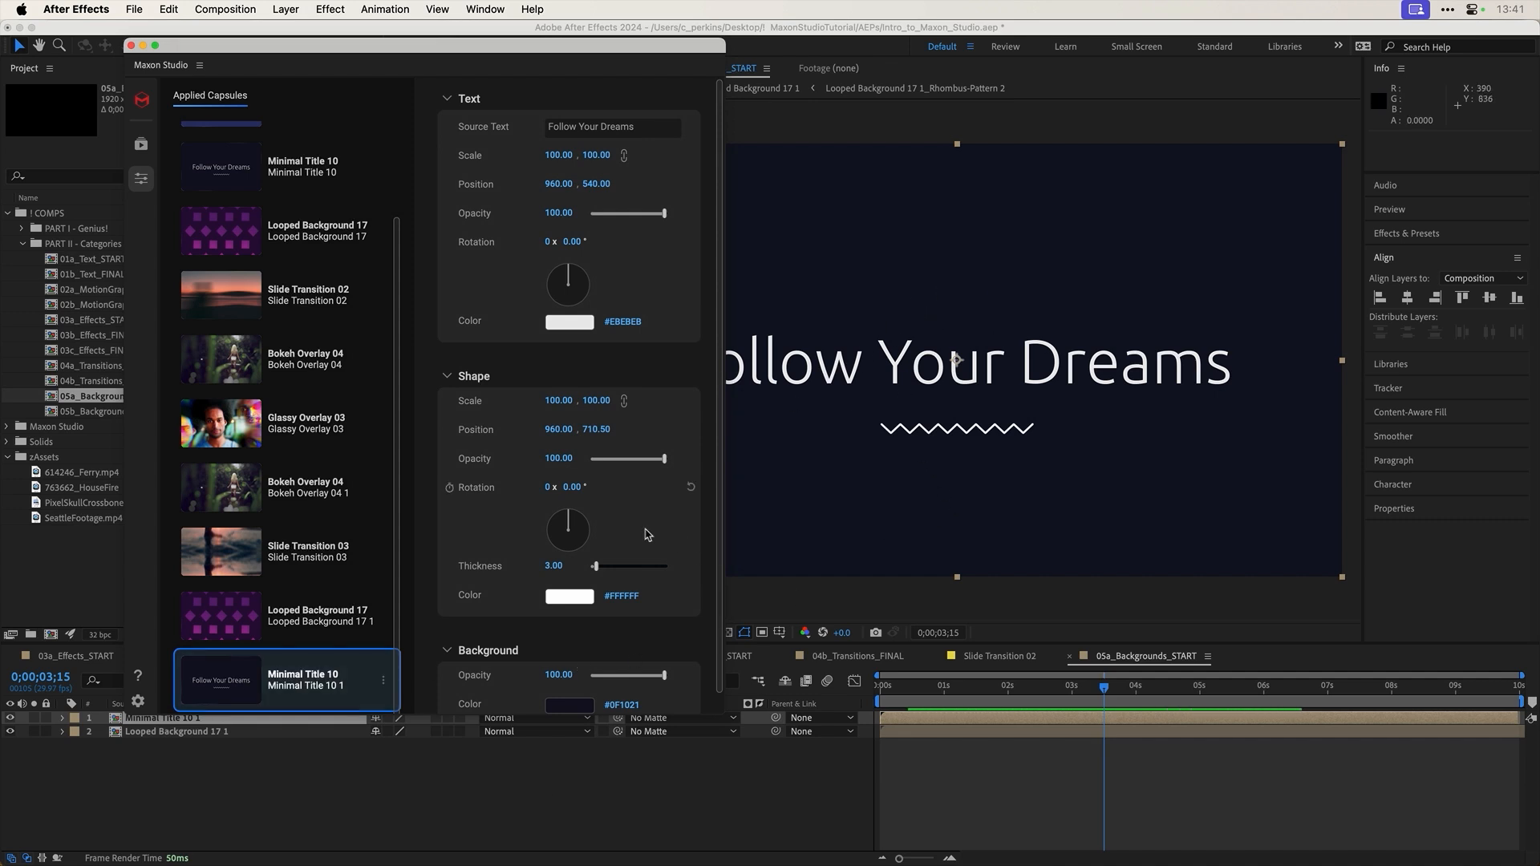
{"action": "scroll", "coordinate": [505, 658], "scroll_direction": "down", "scroll_amount": 1}
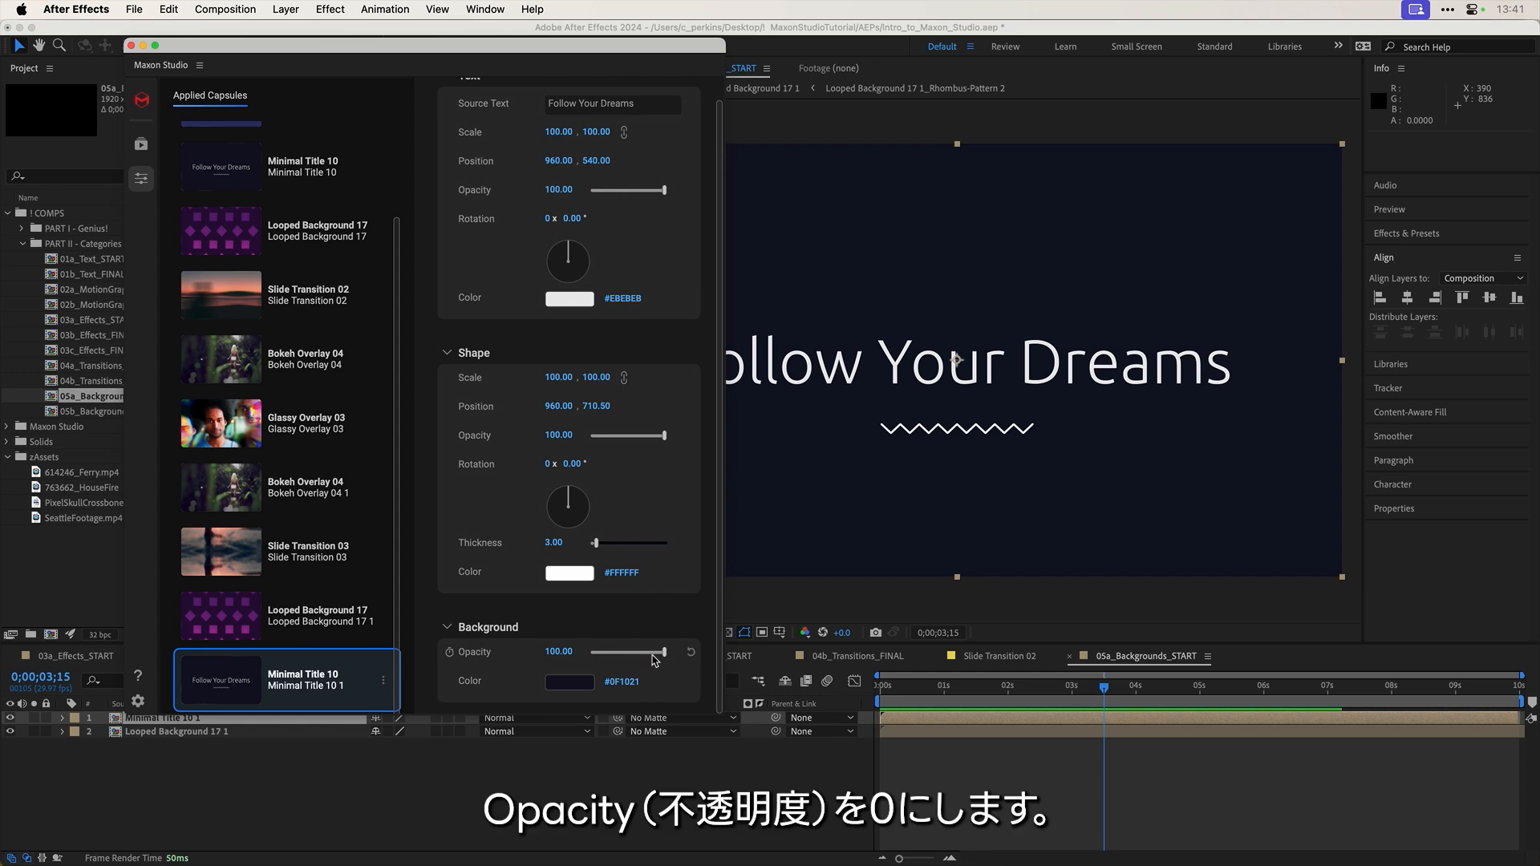
{"action": "left_click_drag", "start_coordinate": [654, 658], "coordinate": [575, 656]}
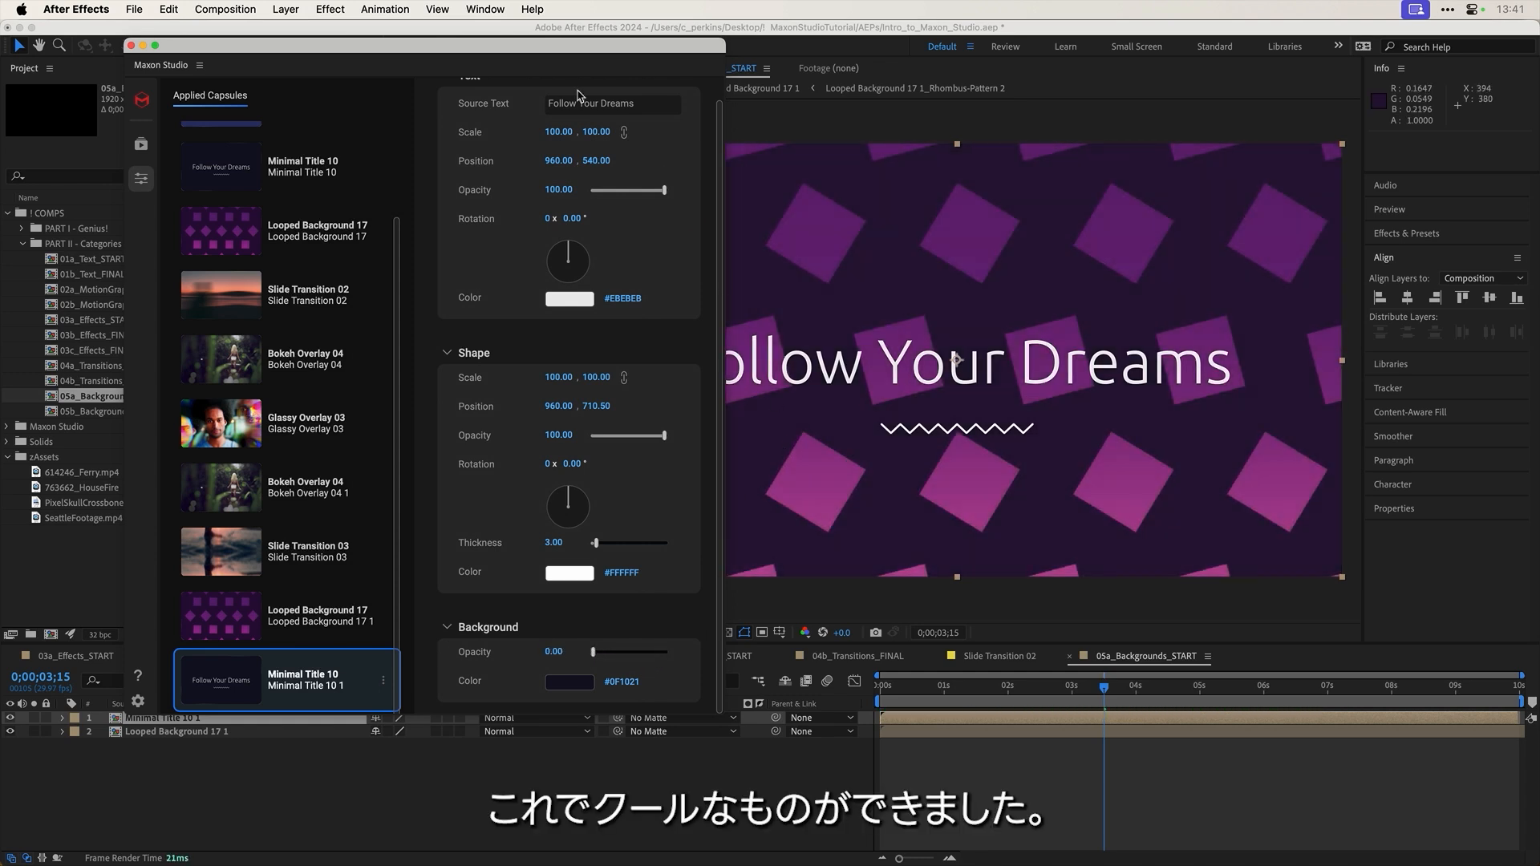
{"action": "left_click_drag", "start_coordinate": [535, 50], "coordinate": [413, 32]}
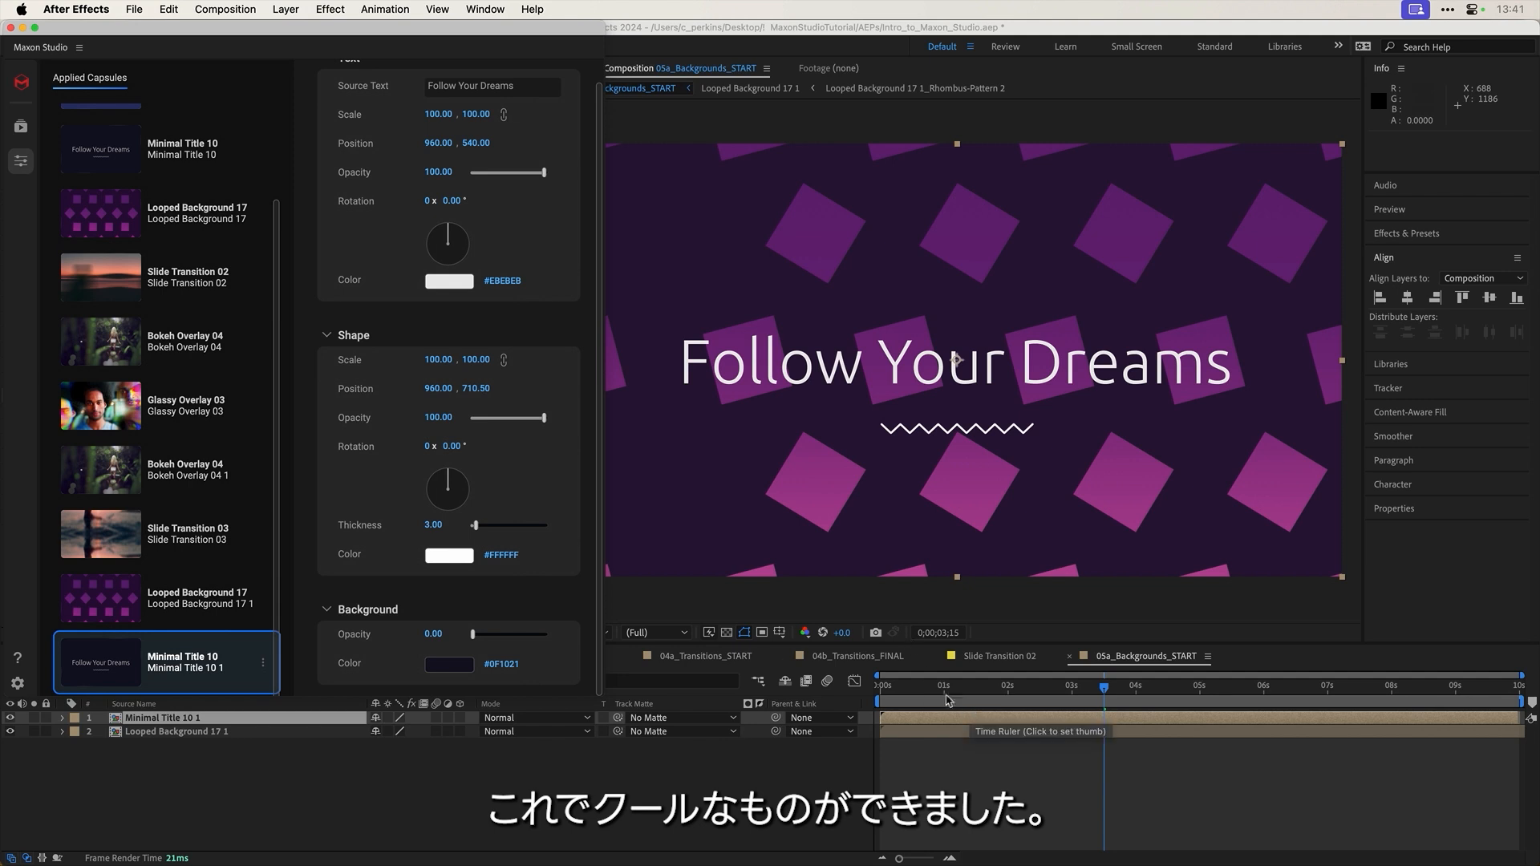
{"action": "left_click", "coordinate": [915, 687]}
{"action": "left_click_drag", "start_coordinate": [917, 691], "coordinate": [1075, 697]}
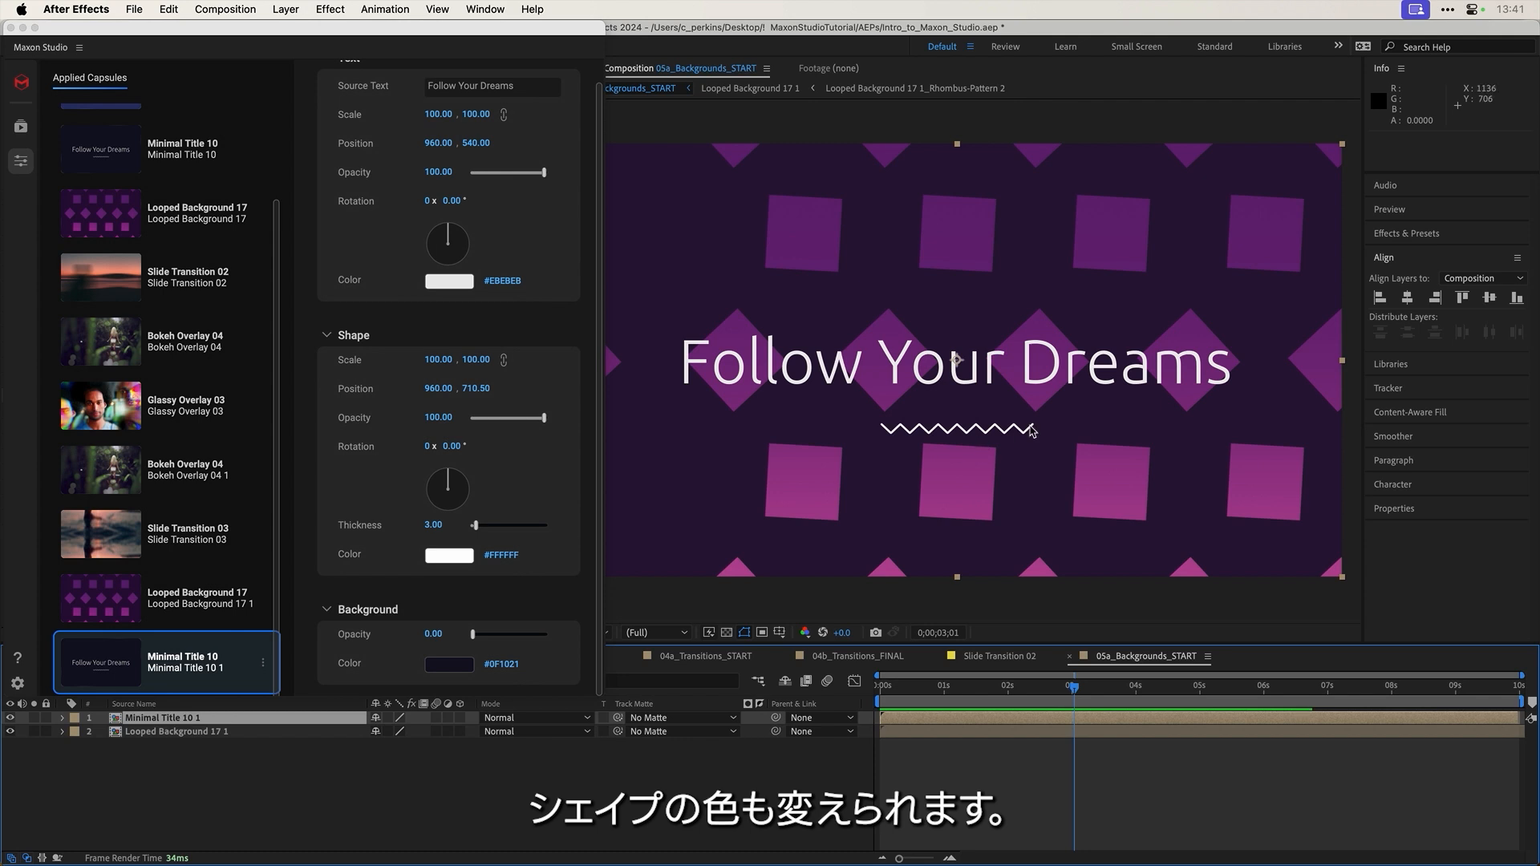
Step: Set the squiggle's Shape Color to mint green (#9AFFE2)
{"action": "left_click", "coordinate": [462, 561]}
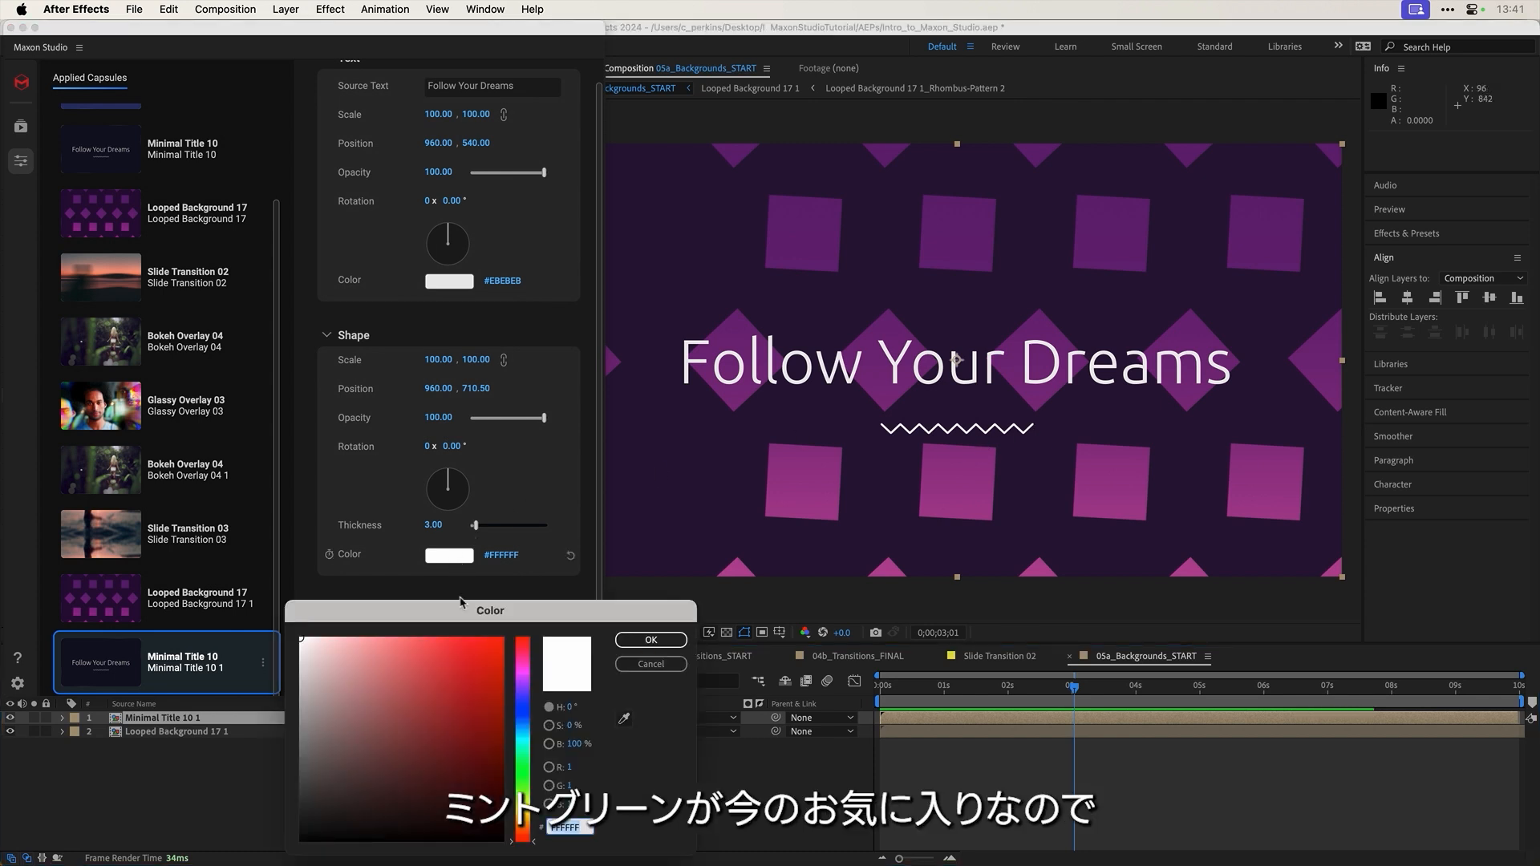
{"action": "left_click", "coordinate": [521, 756]}
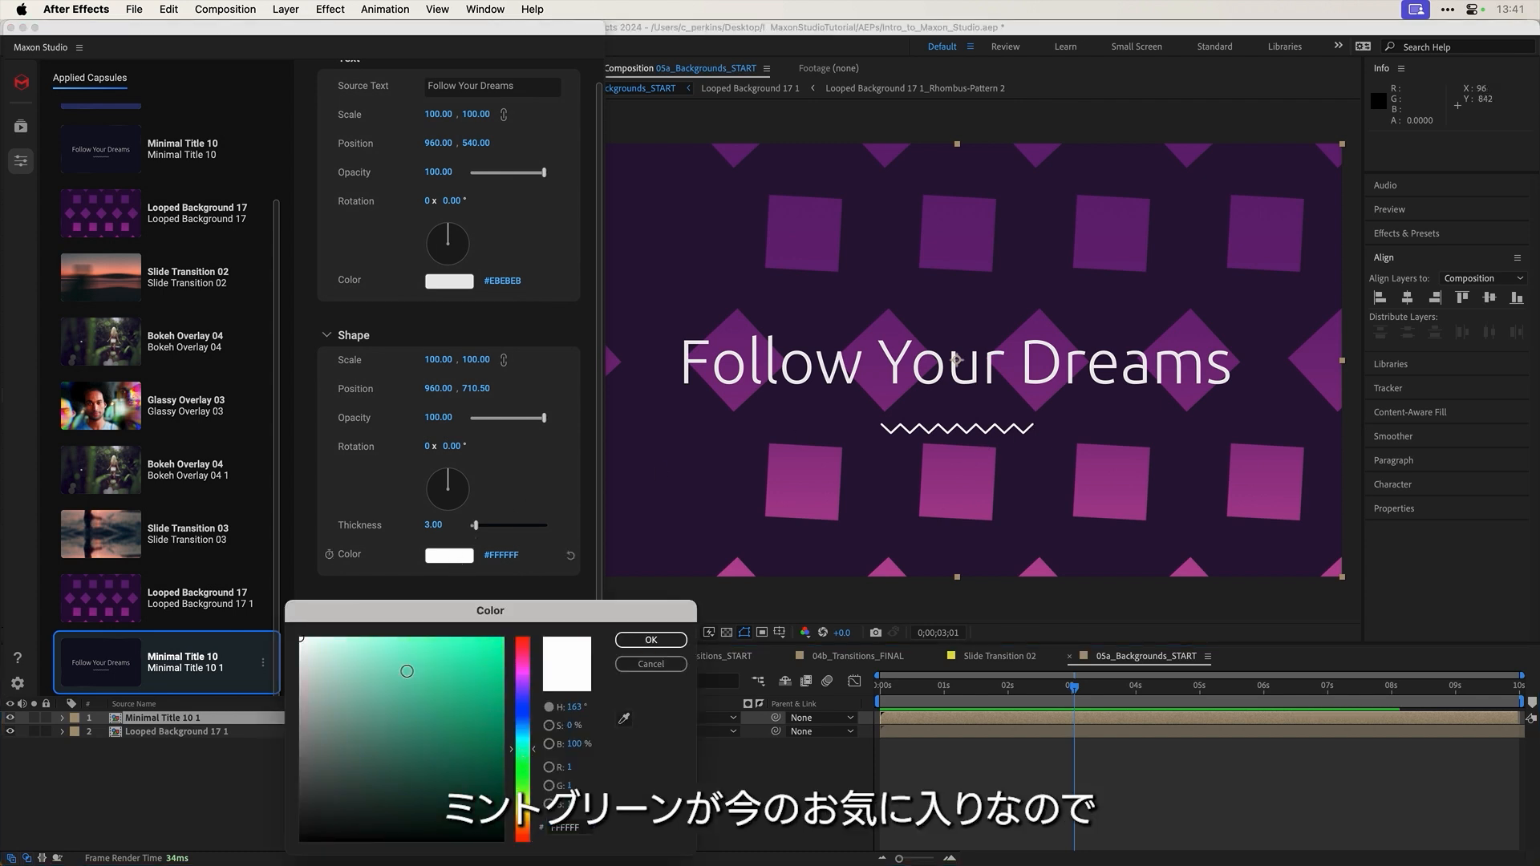
{"action": "left_click", "coordinate": [385, 634]}
{"action": "left_click", "coordinate": [650, 639]}
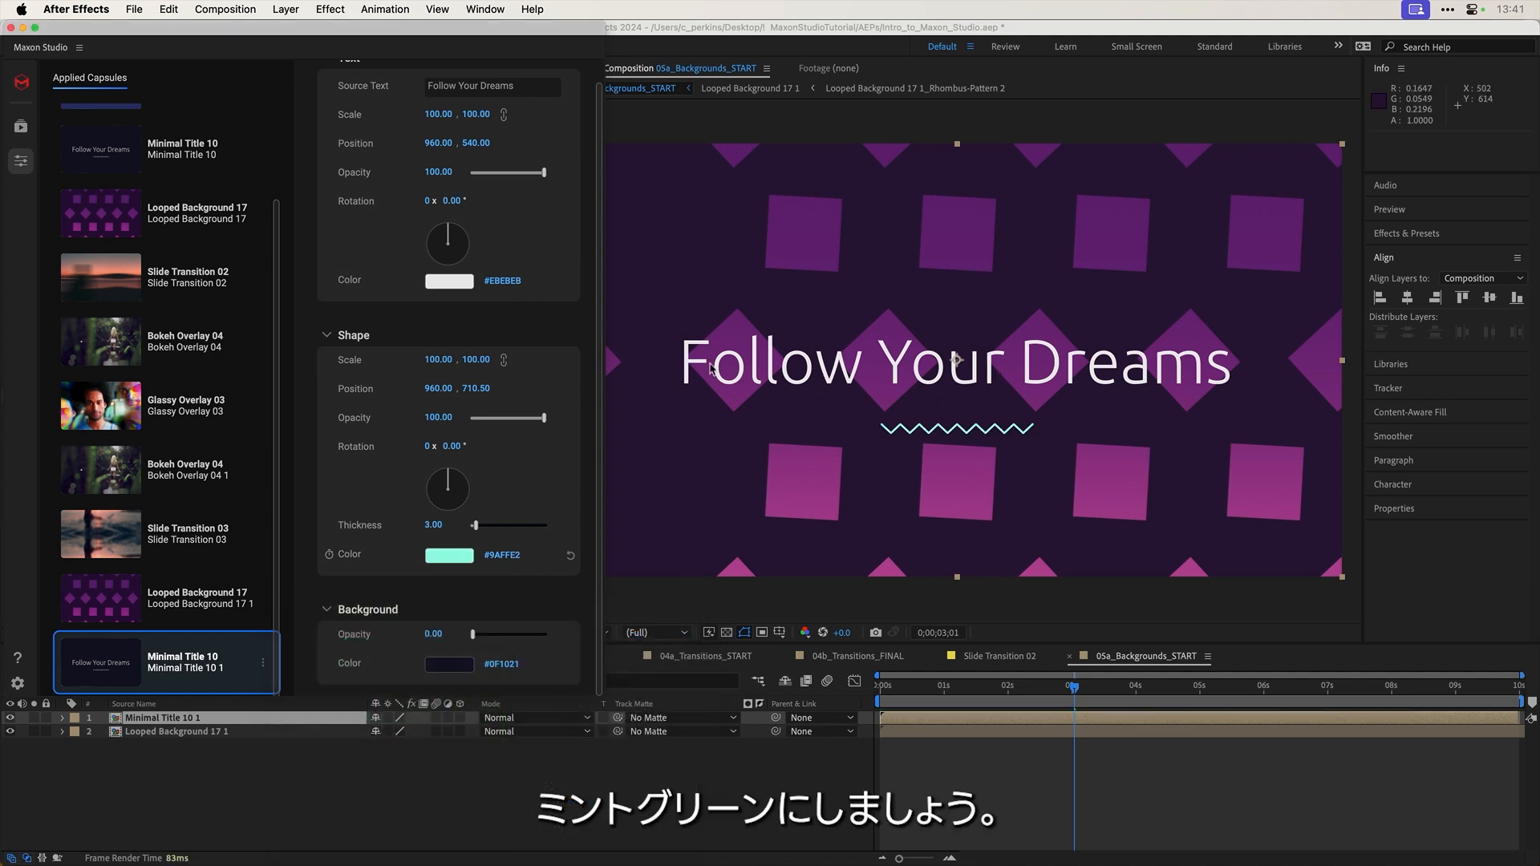
Step: Replace the title's Source Text with JUST GIVE UP and preview the animation
{"action": "scroll", "coordinate": [404, 211], "scroll_direction": "up", "scroll_amount": 1}
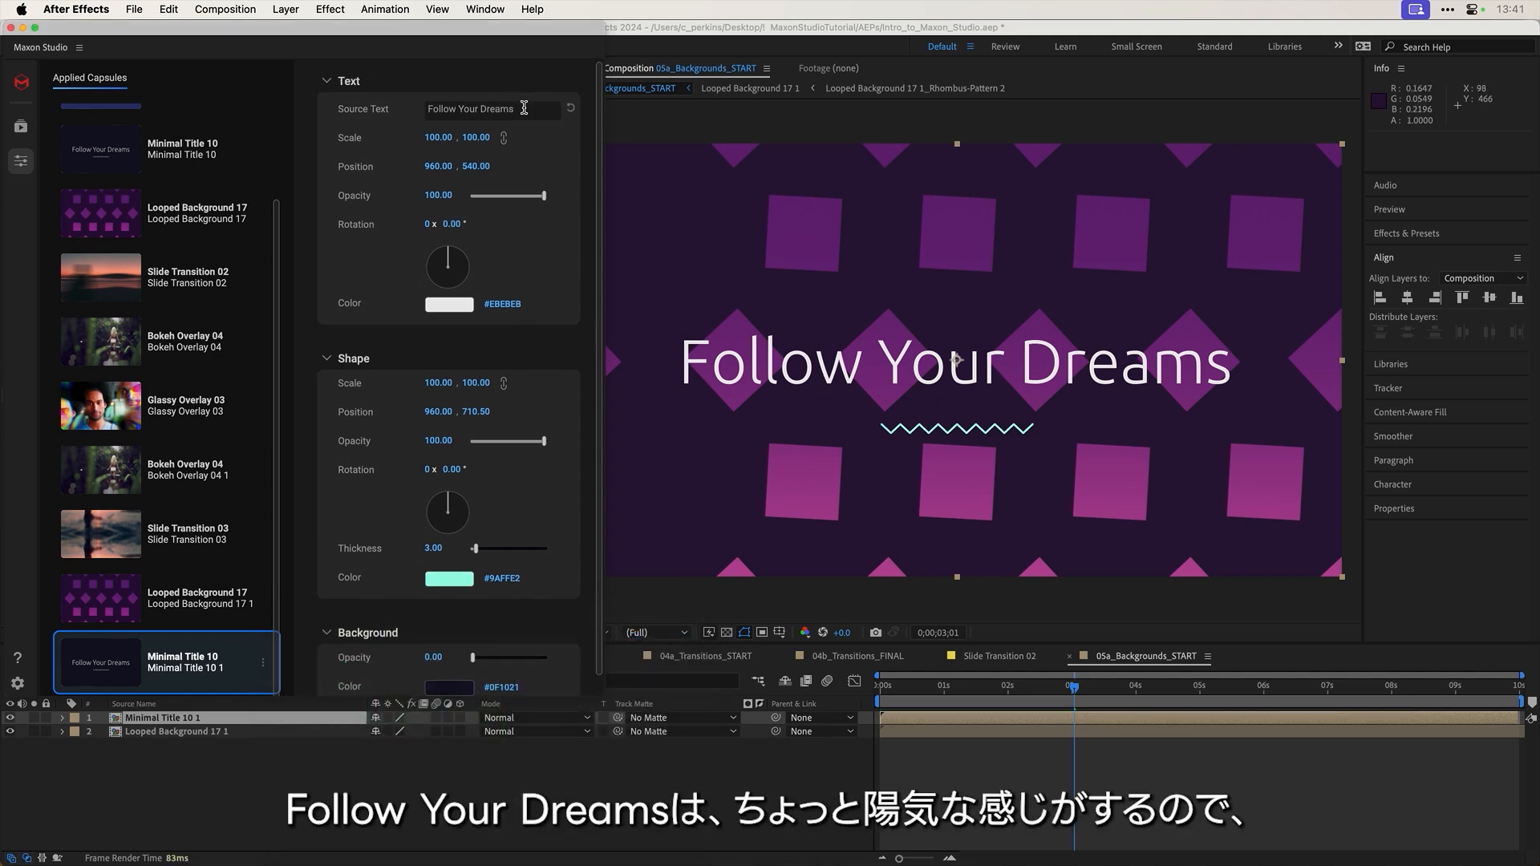
{"action": "left_click_drag", "start_coordinate": [524, 107], "coordinate": [428, 101]}
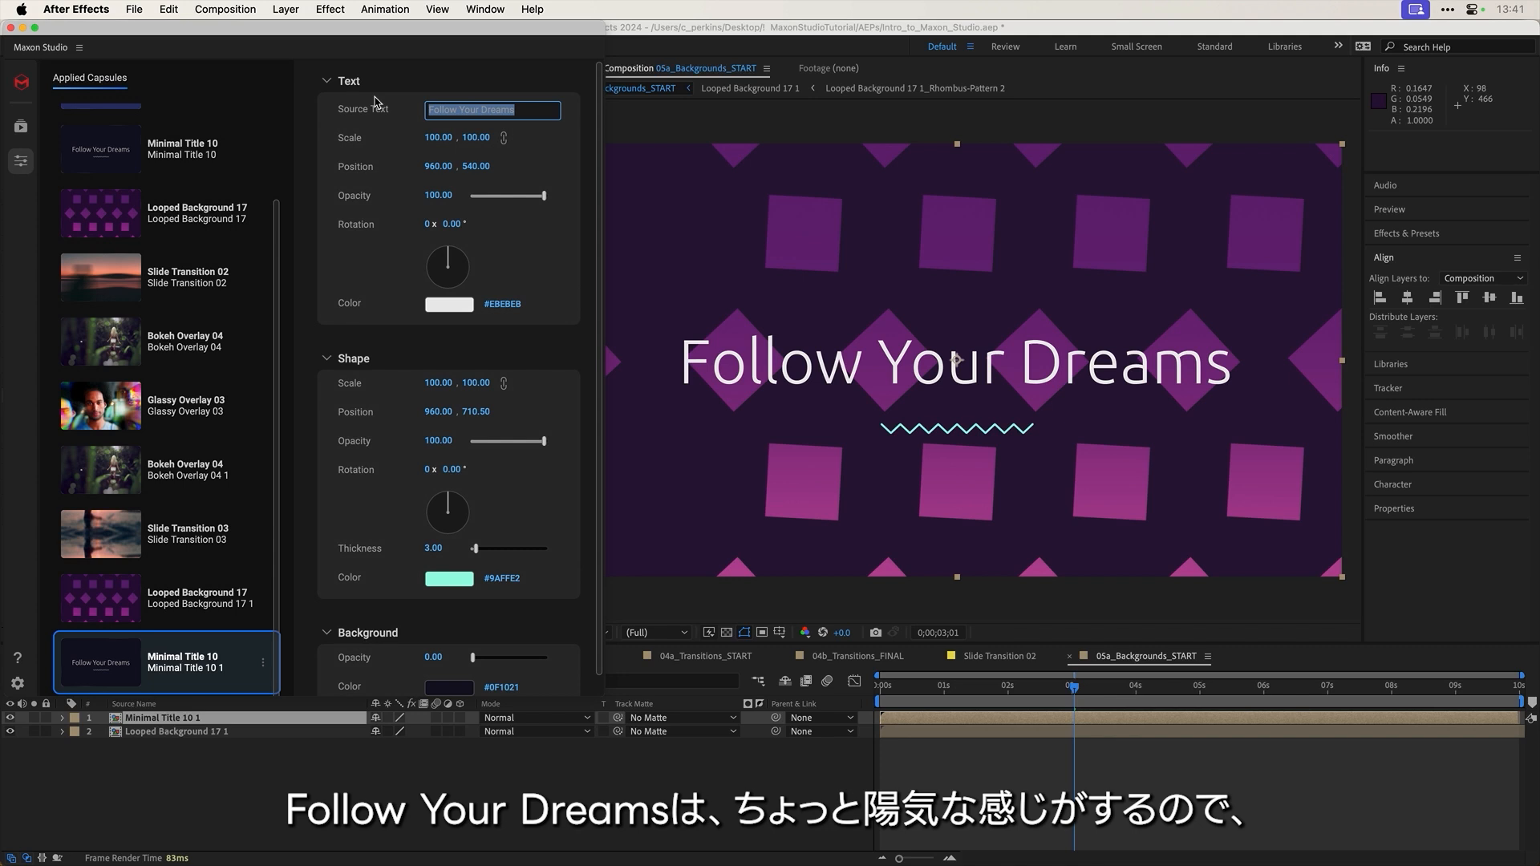
{"action": "type", "text": "JUST GIVE UP"}
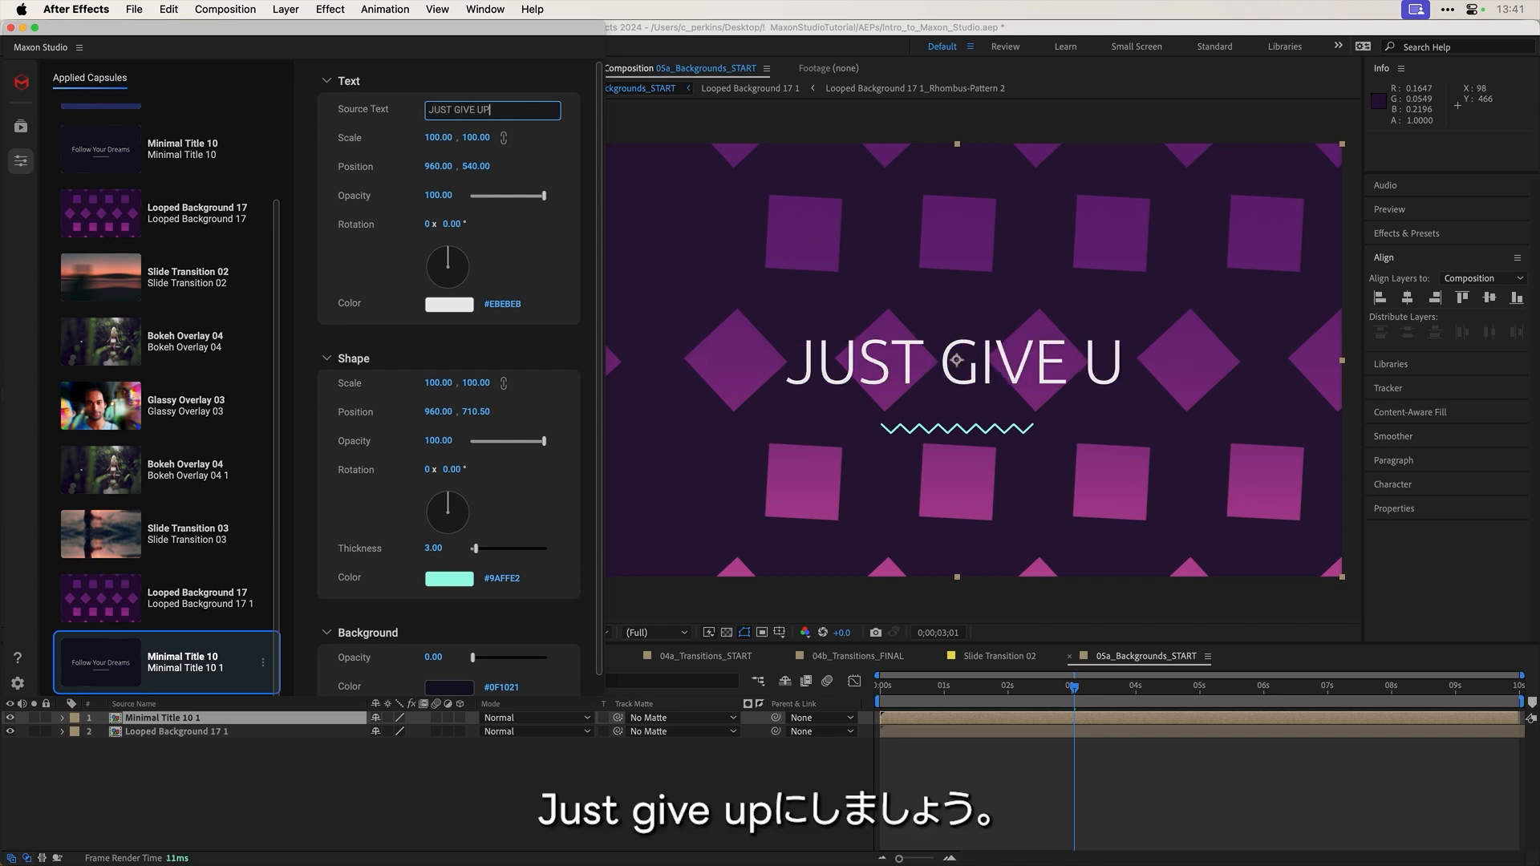
{"action": "left_click_drag", "start_coordinate": [907, 702], "coordinate": [1048, 687]}
{"action": "key", "text": "space"}
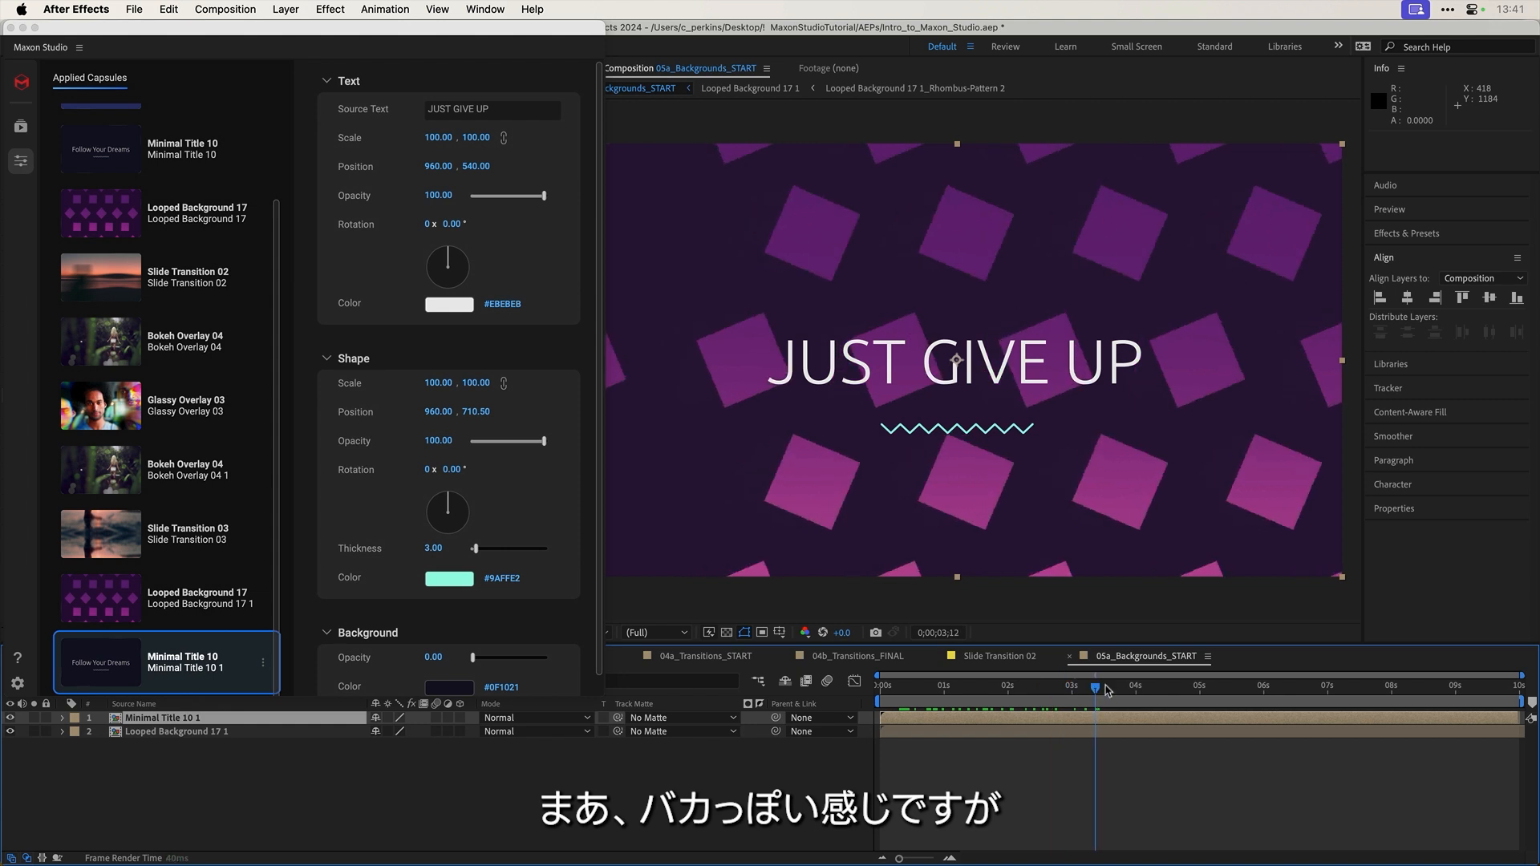
{"action": "left_click_drag", "start_coordinate": [1171, 690], "coordinate": [1064, 678]}
{"action": "key", "text": "space"}
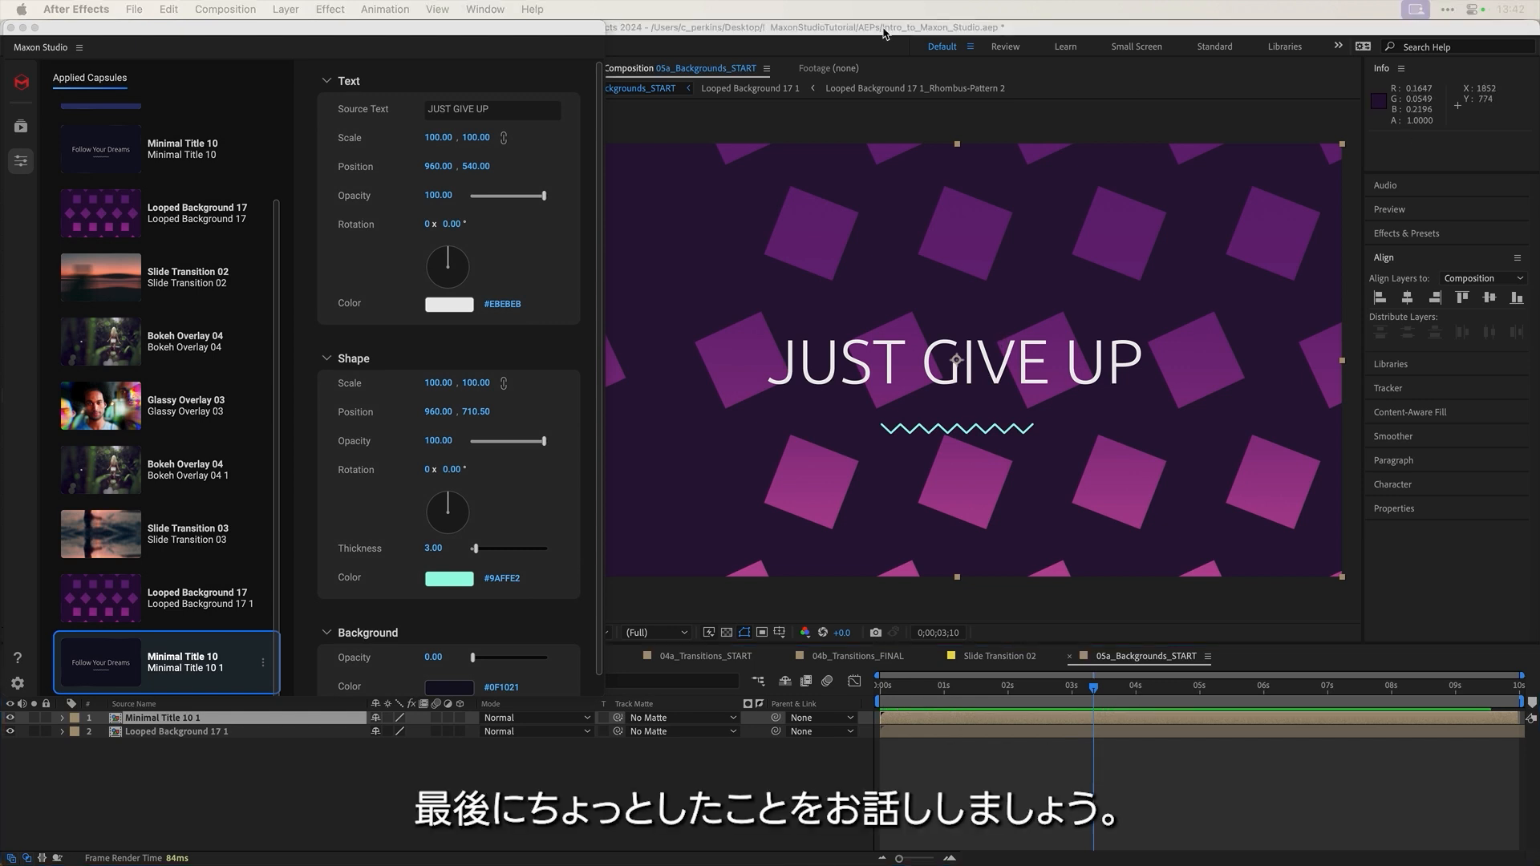
Step: Move the Maxon Studio panel beside the Project panel and browse All Capsules and its filter options
{"action": "left_click_drag", "start_coordinate": [403, 32], "coordinate": [764, 44]}
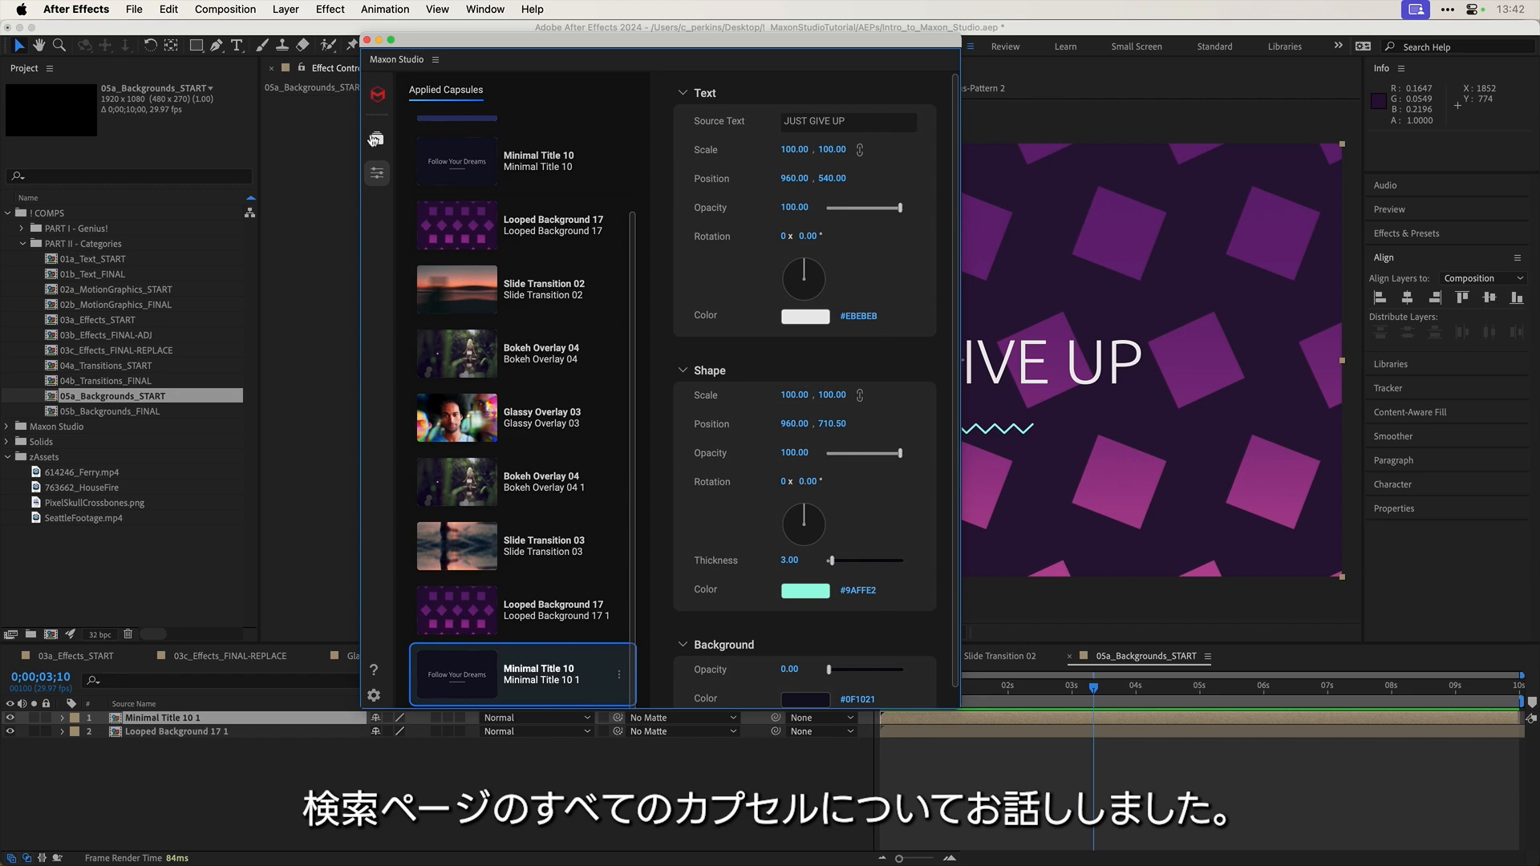
{"action": "left_click", "coordinate": [375, 140]}
{"action": "left_click", "coordinate": [437, 123]}
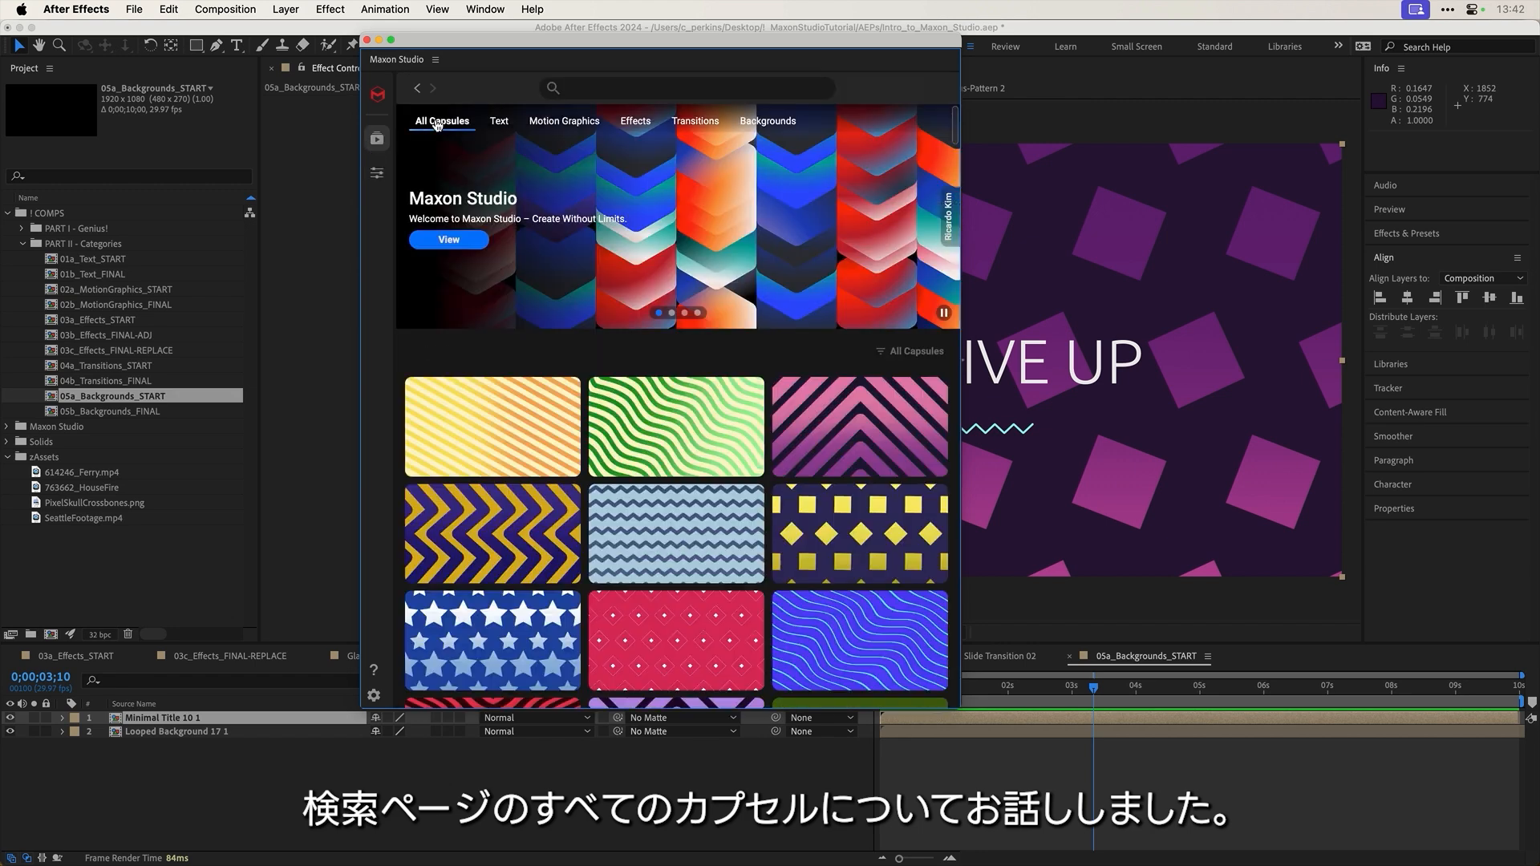
{"action": "left_click", "coordinate": [909, 353]}
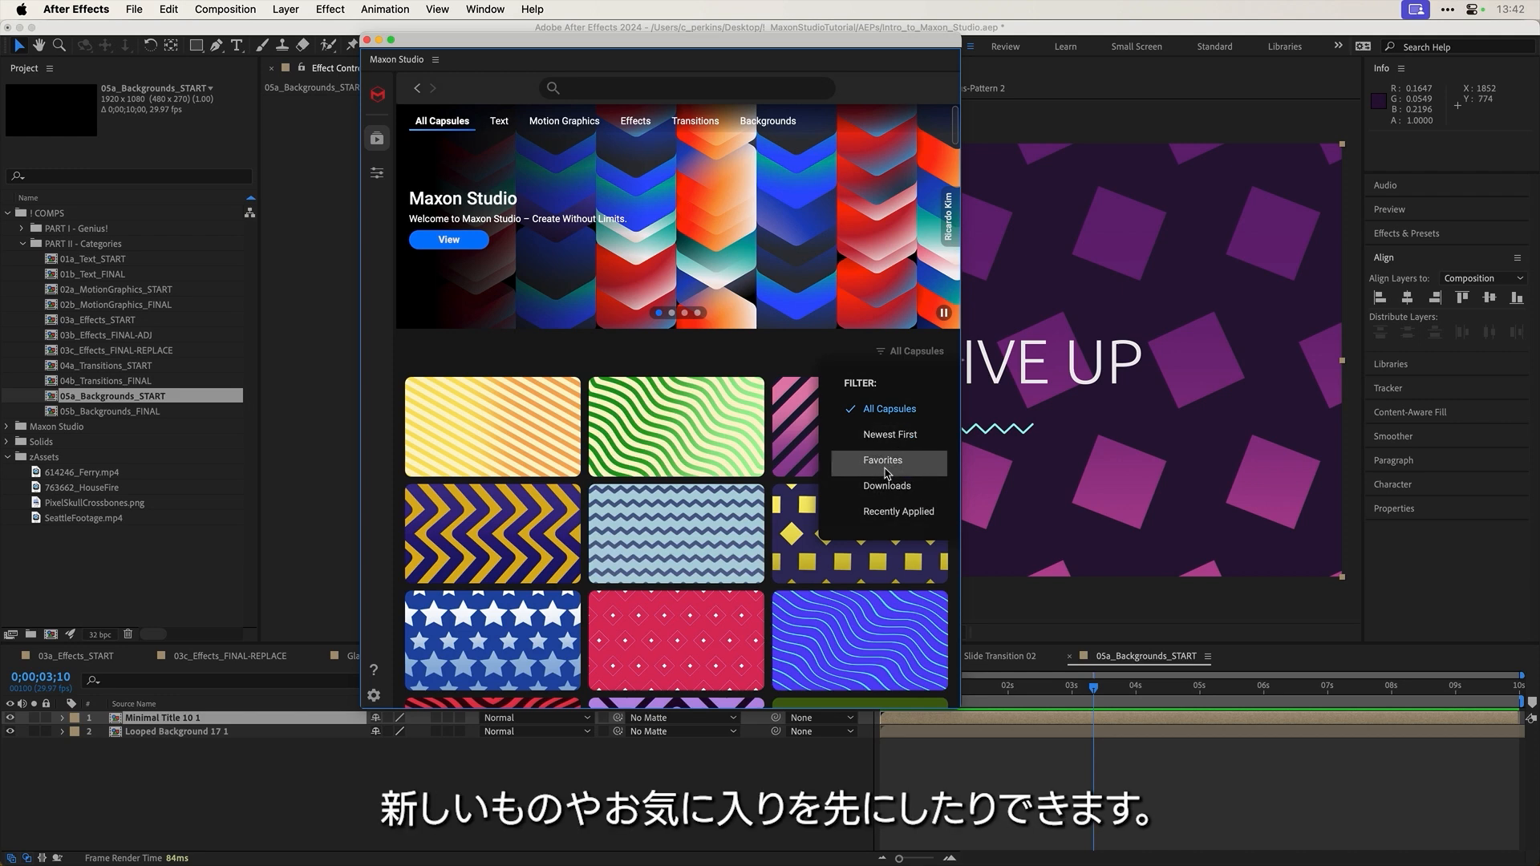
{"action": "left_click", "coordinate": [863, 413]}
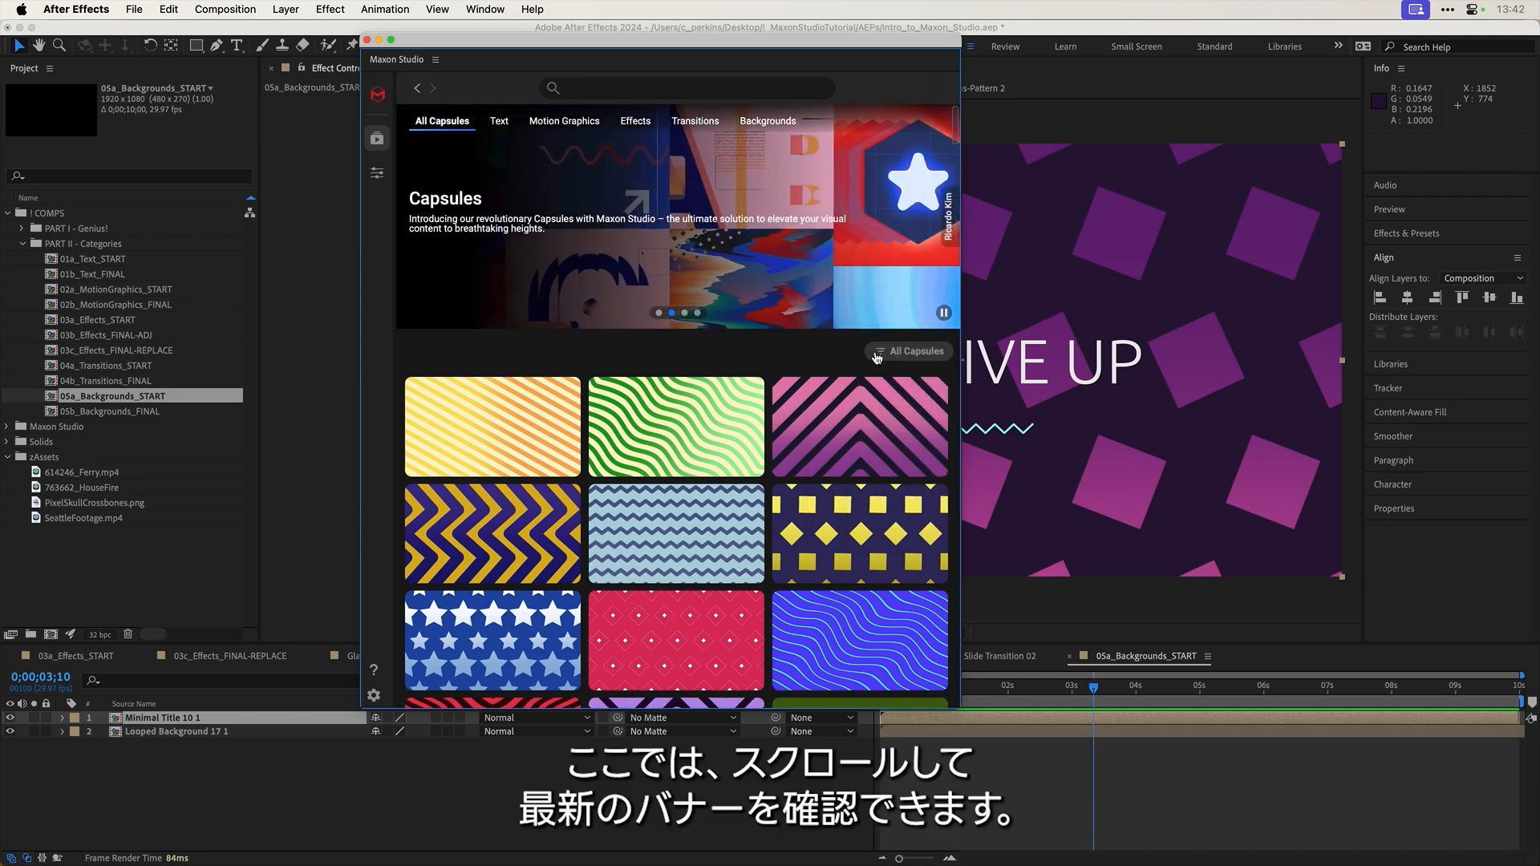
{"action": "left_click_drag", "start_coordinate": [830, 208], "coordinate": [727, 203]}
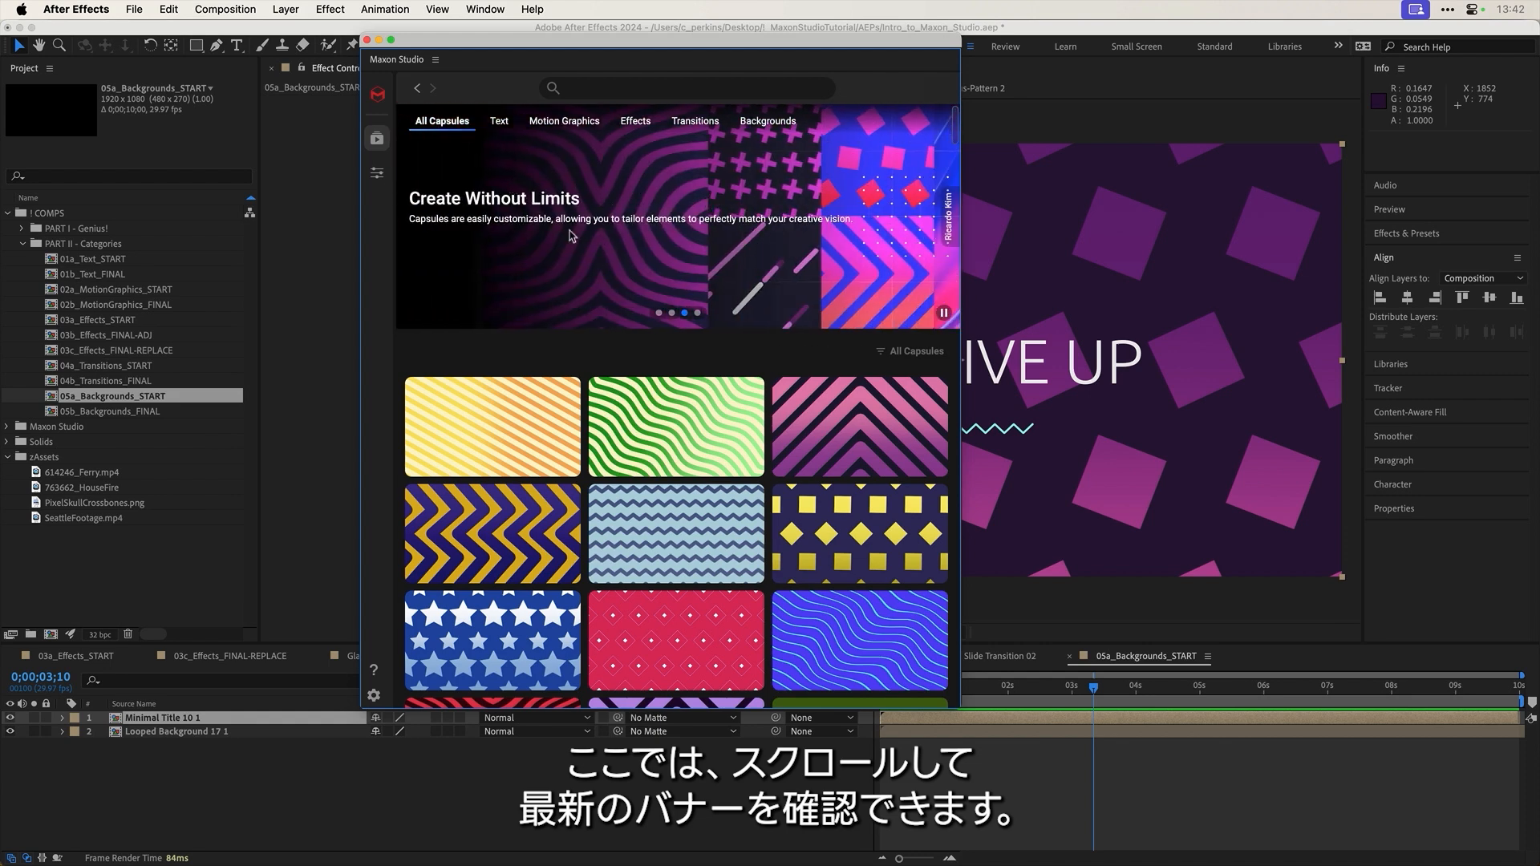
{"action": "left_click", "coordinate": [376, 172]}
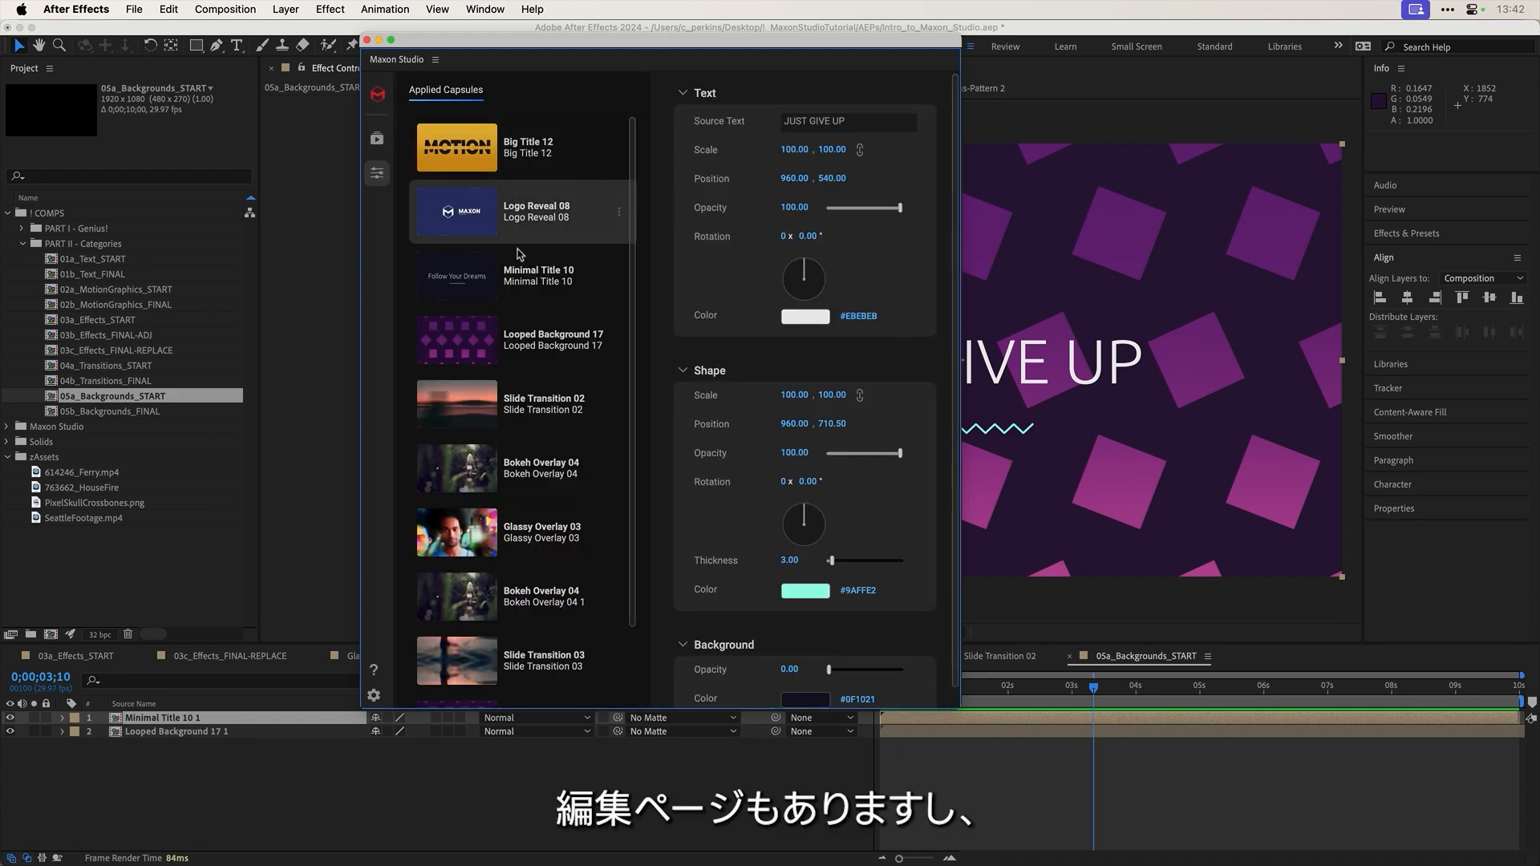
Step: View the Maxon Studio Help and Settings pages, then return to the capsule browser
{"action": "left_click", "coordinate": [375, 671]}
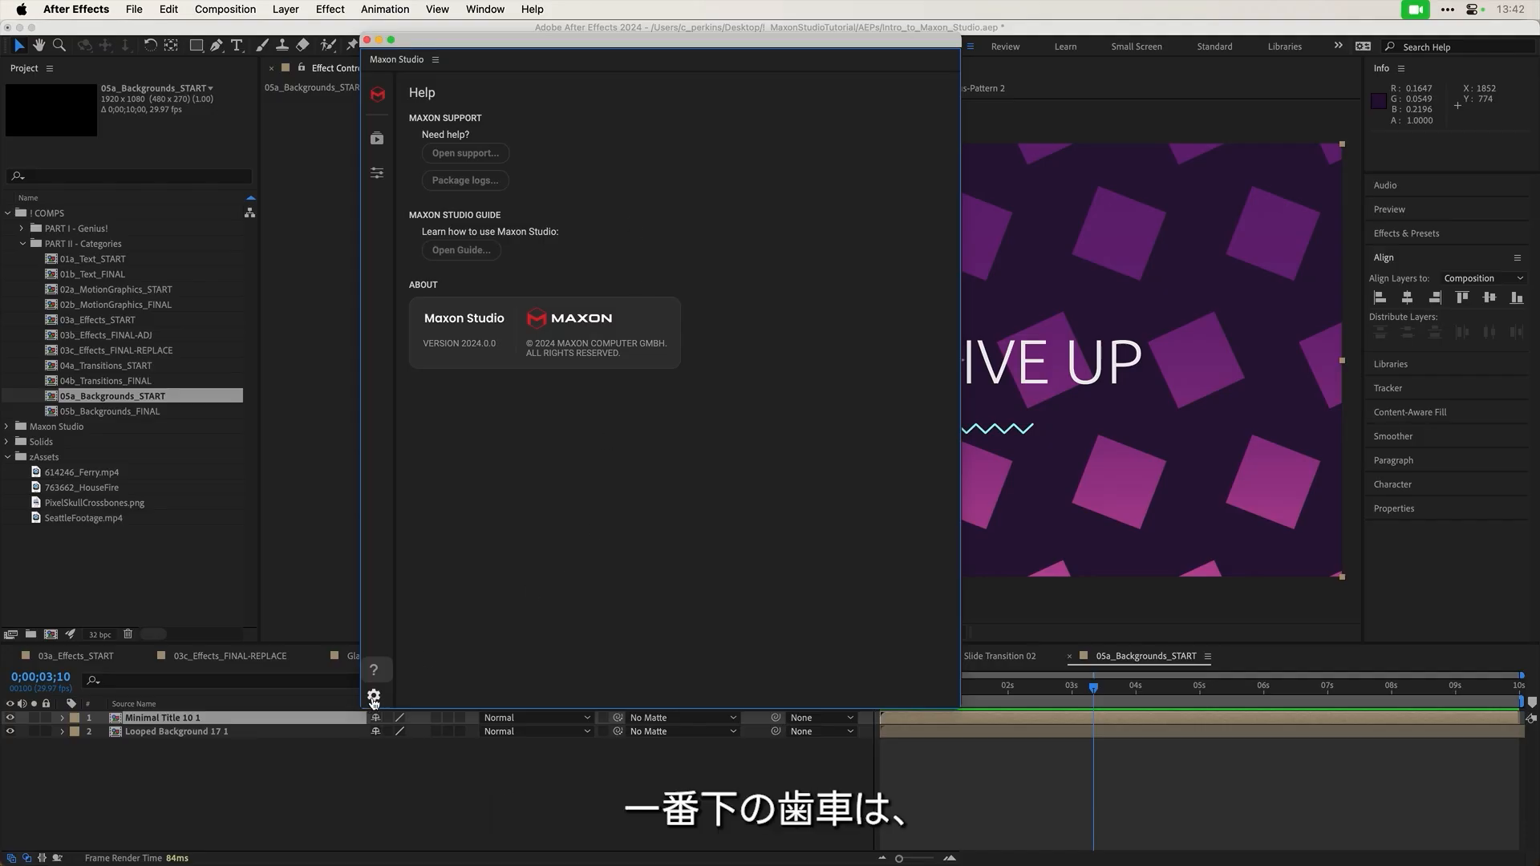
{"action": "left_click", "coordinate": [374, 696]}
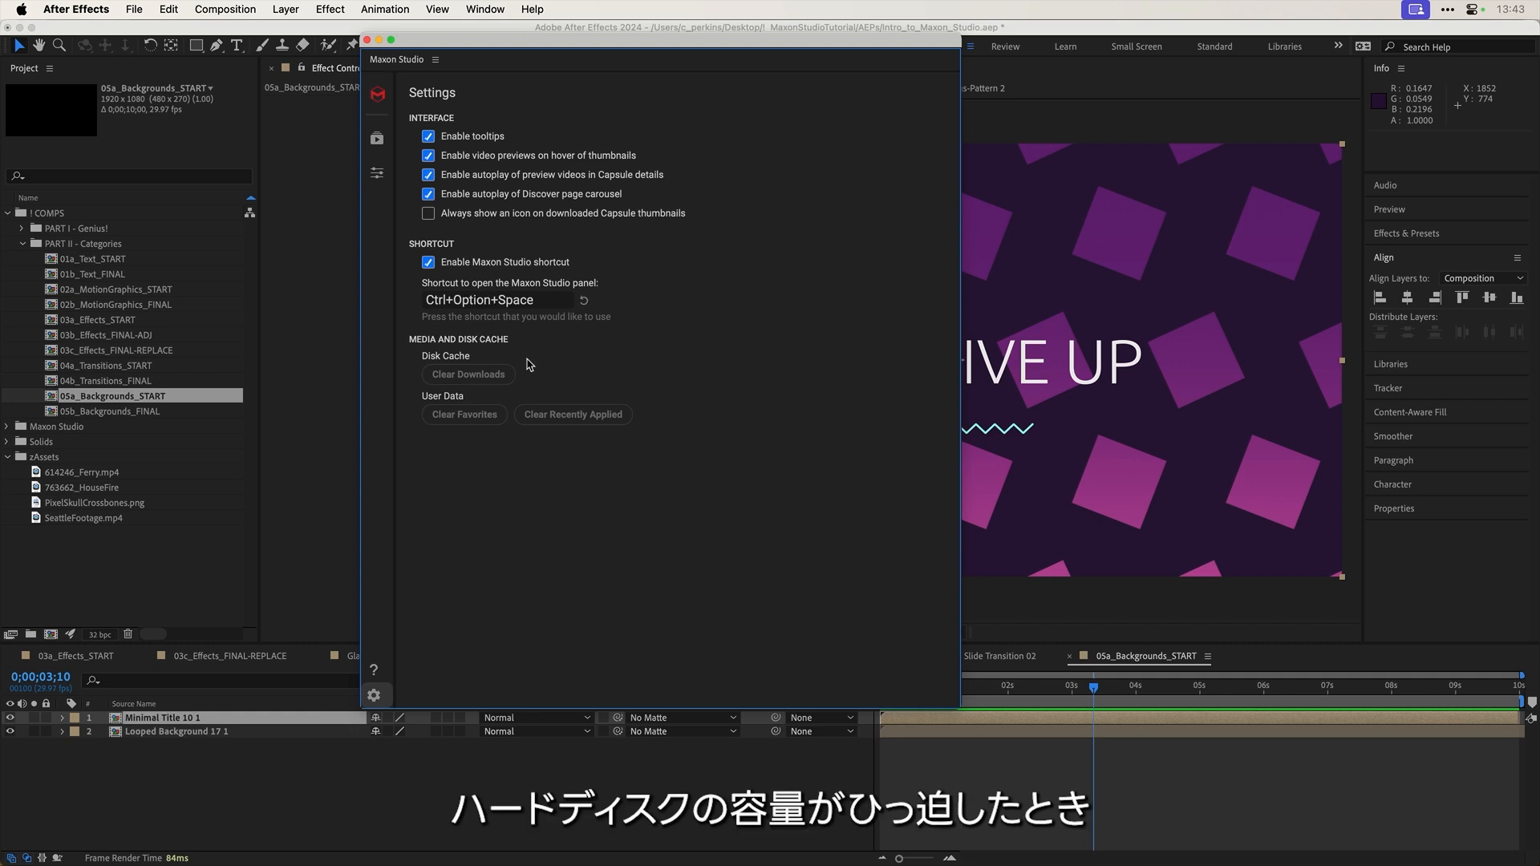
{"action": "left_click", "coordinate": [375, 138]}
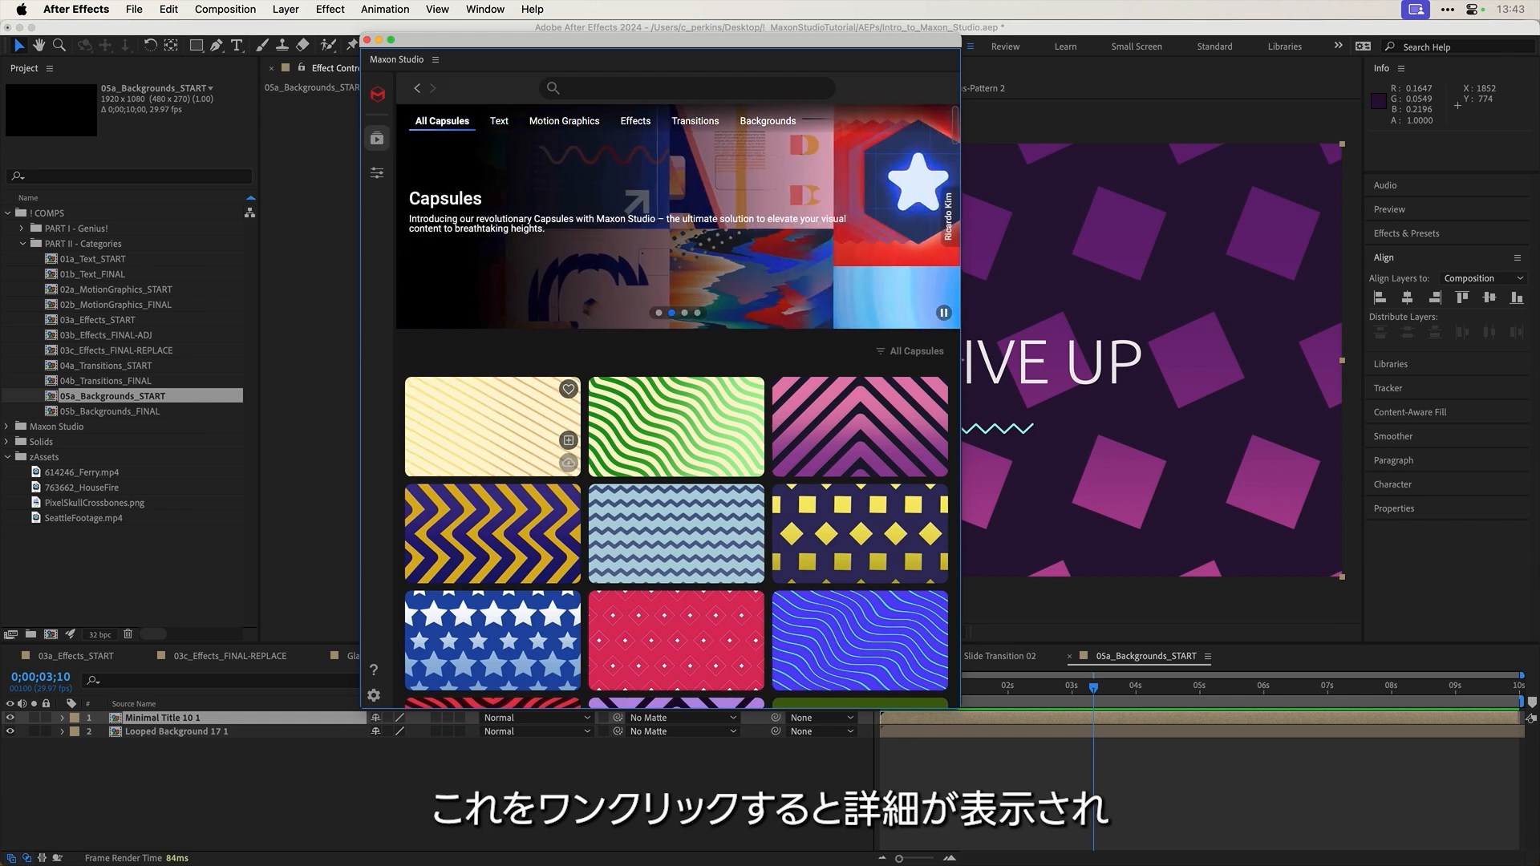
Step: Open Looped Background 01's details in a wider panel and watch its preview full size
{"action": "left_click", "coordinate": [483, 425]}
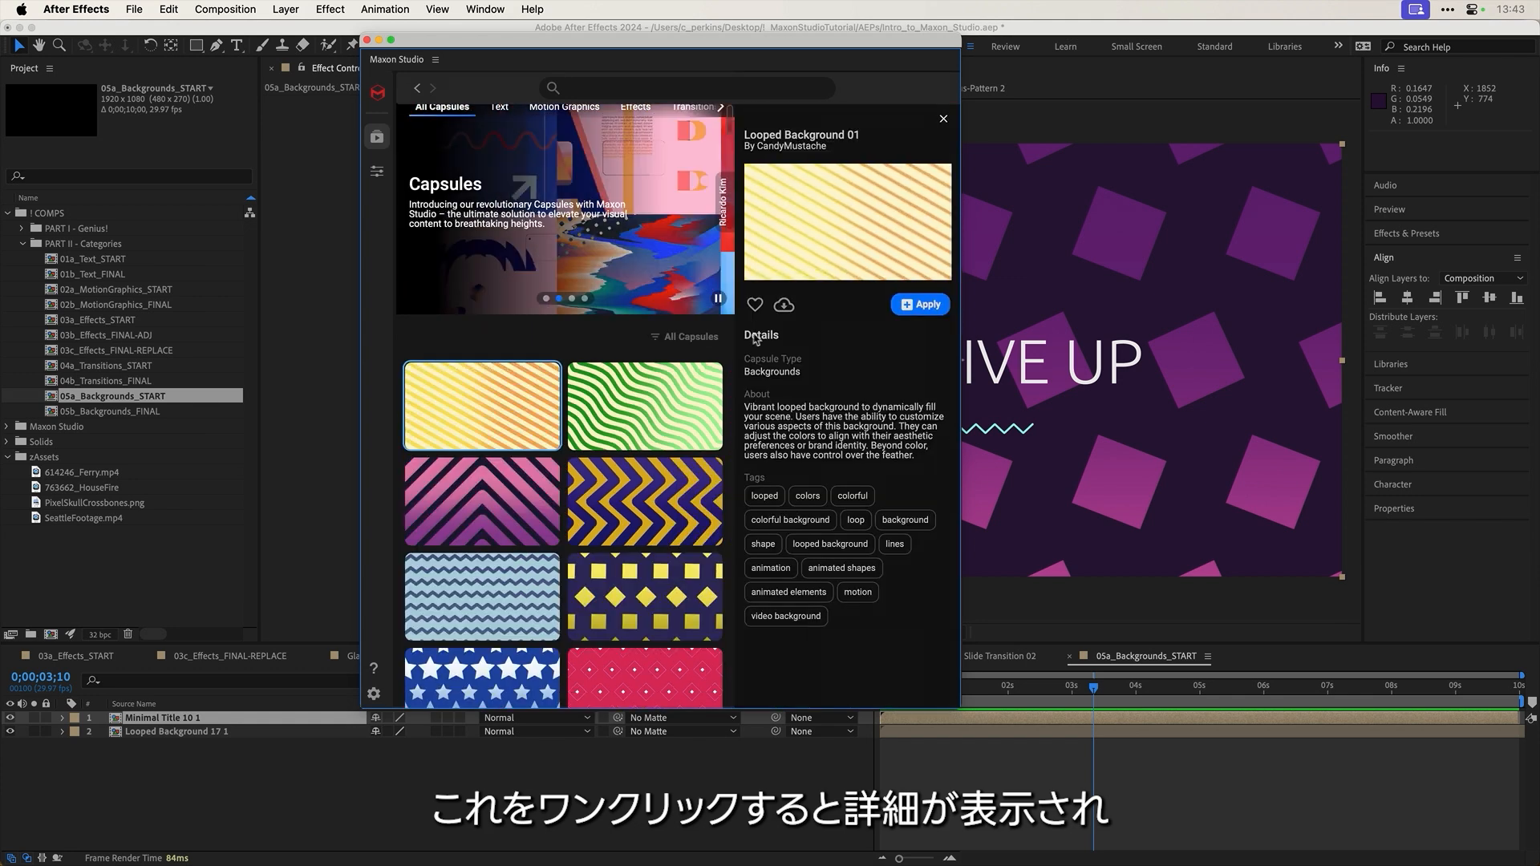
{"action": "left_click_drag", "start_coordinate": [960, 379], "coordinate": [1108, 379]}
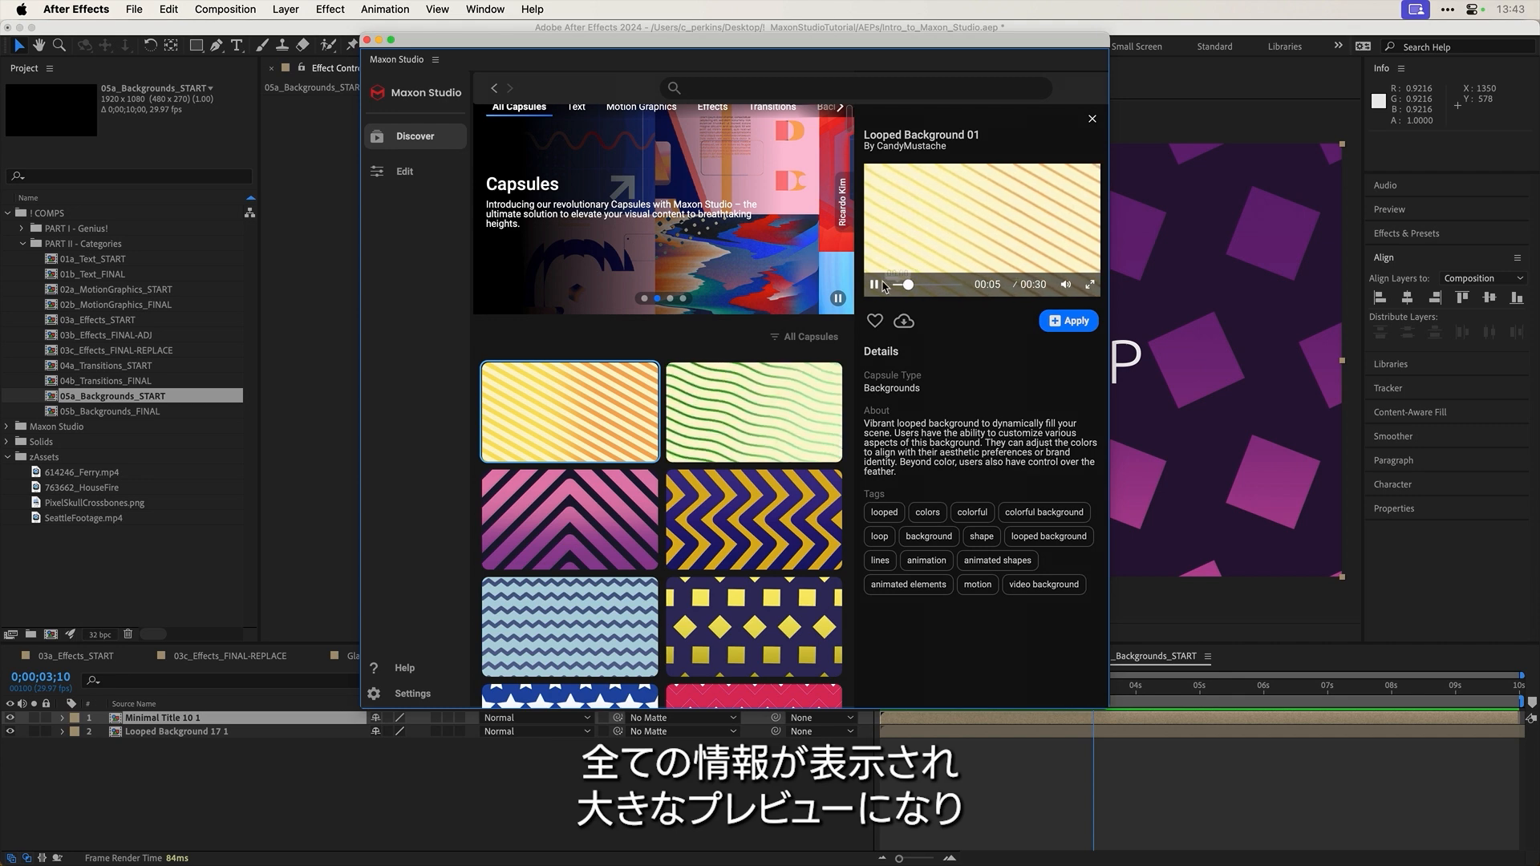
{"action": "left_click", "coordinate": [875, 285]}
{"action": "left_click_drag", "start_coordinate": [912, 286], "coordinate": [919, 287]}
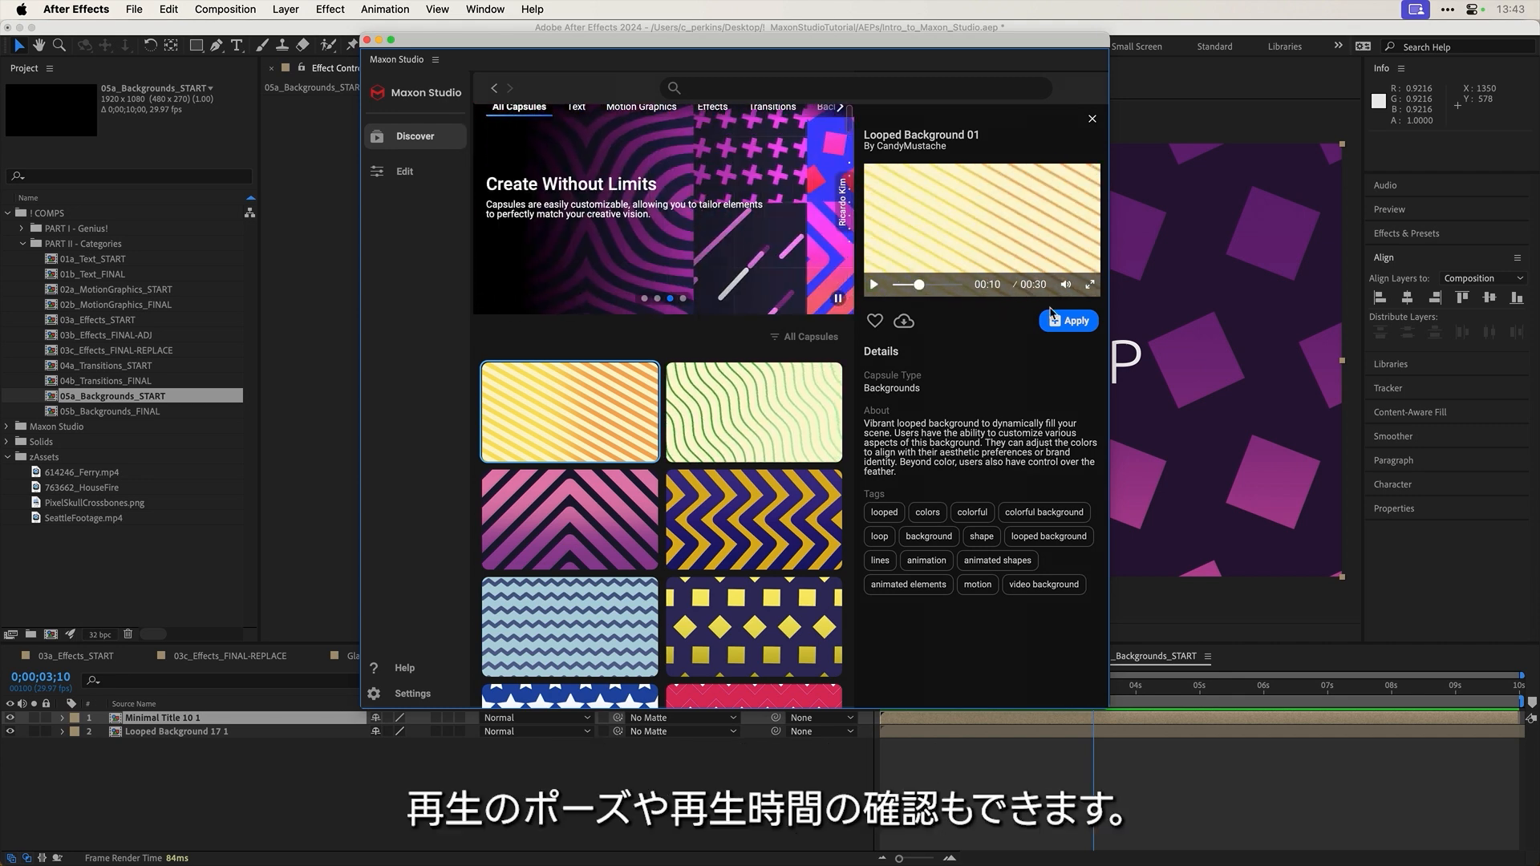
{"action": "left_click", "coordinate": [1090, 285]}
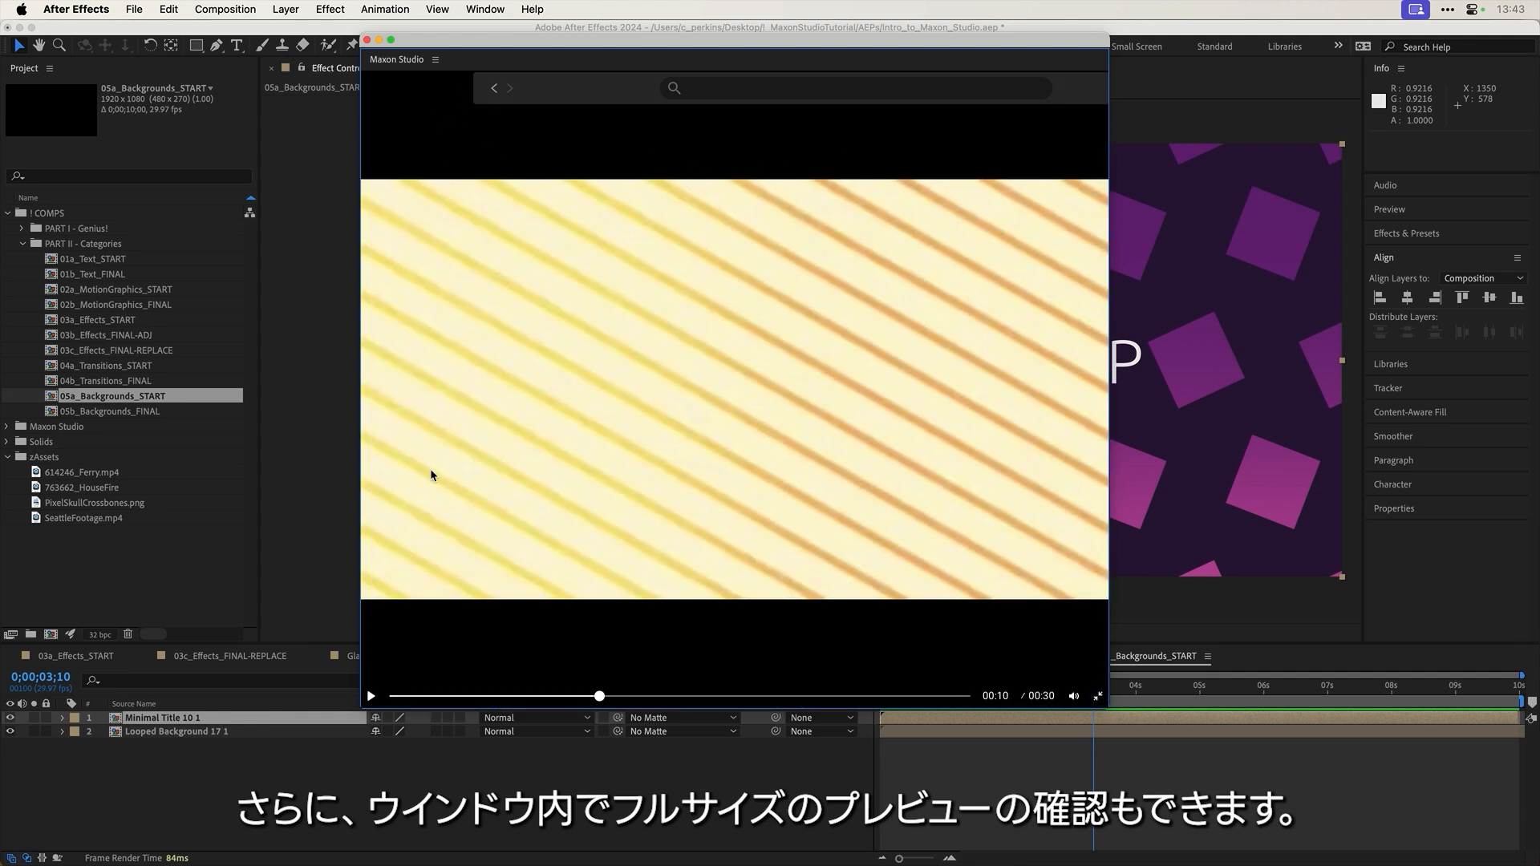
{"action": "left_click", "coordinate": [1097, 698]}
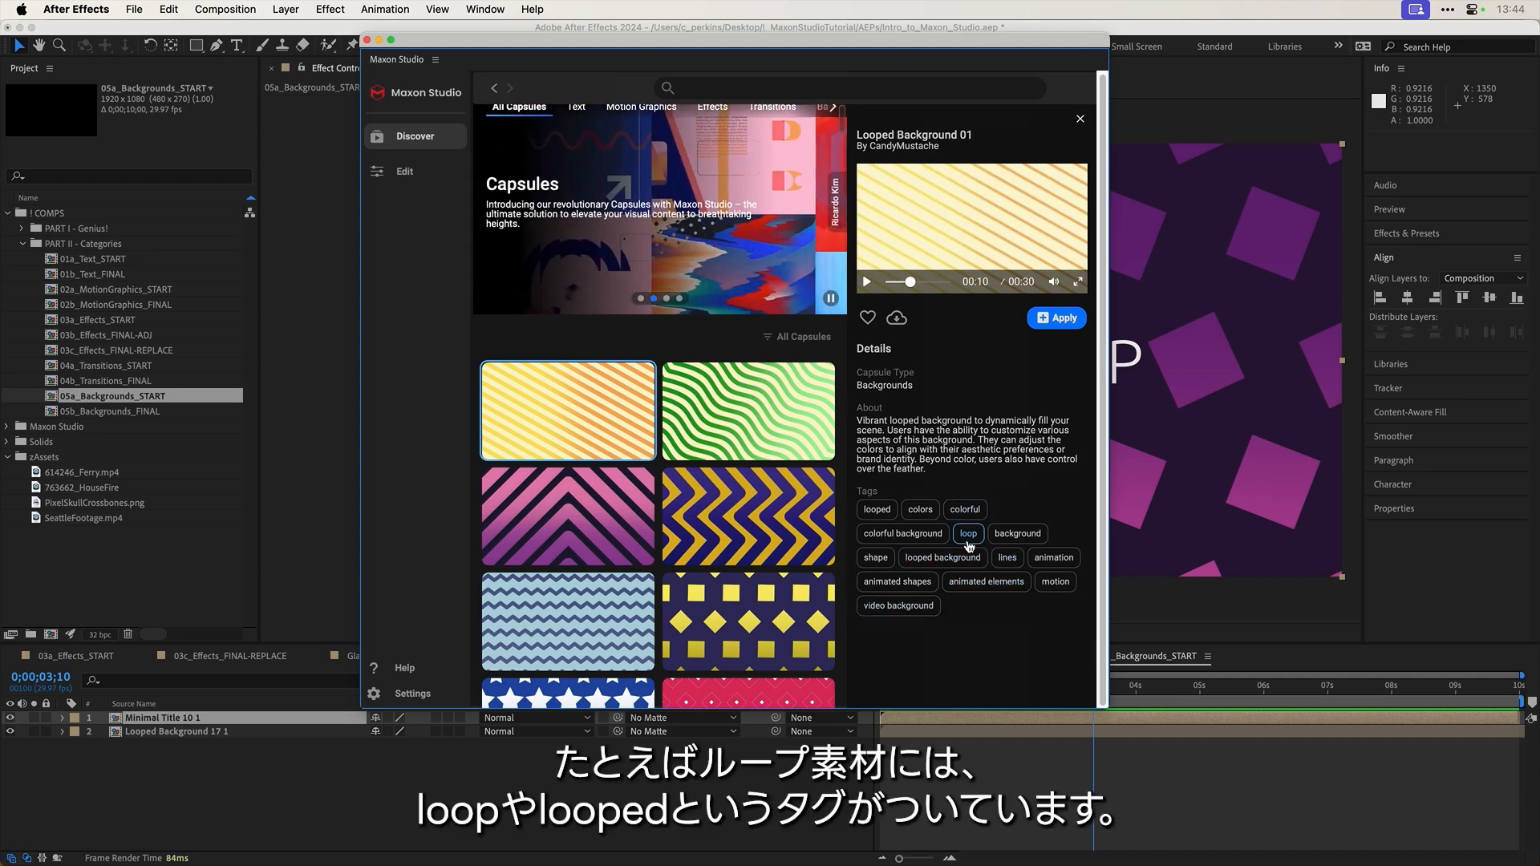
Step: Search the capsule library for 'loop' and scroll through the results
{"action": "left_click", "coordinate": [710, 84]}
{"action": "type", "text": "loop"}
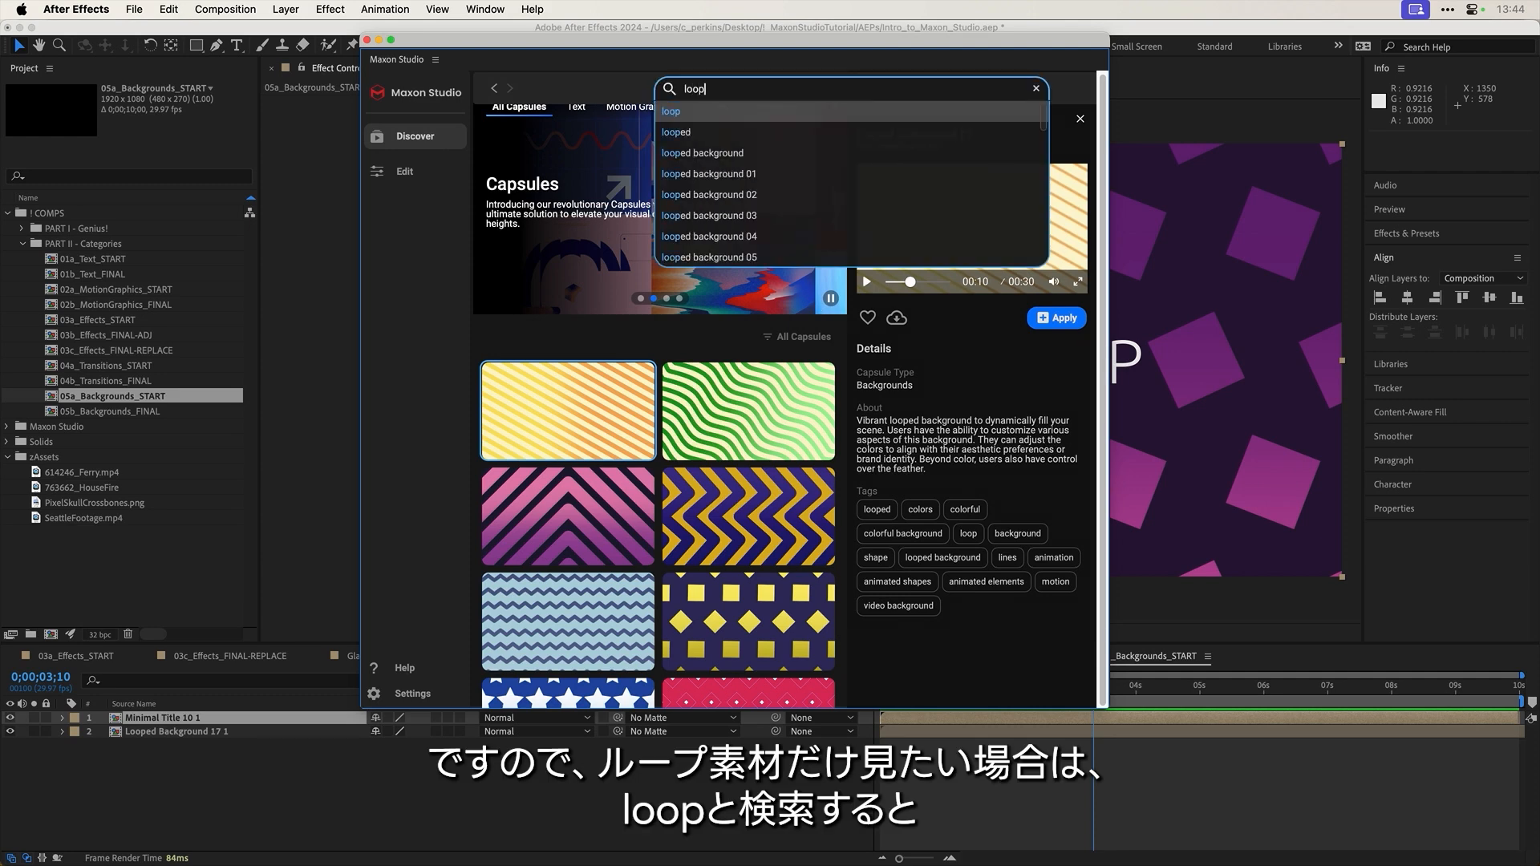
{"action": "key", "text": "Return"}
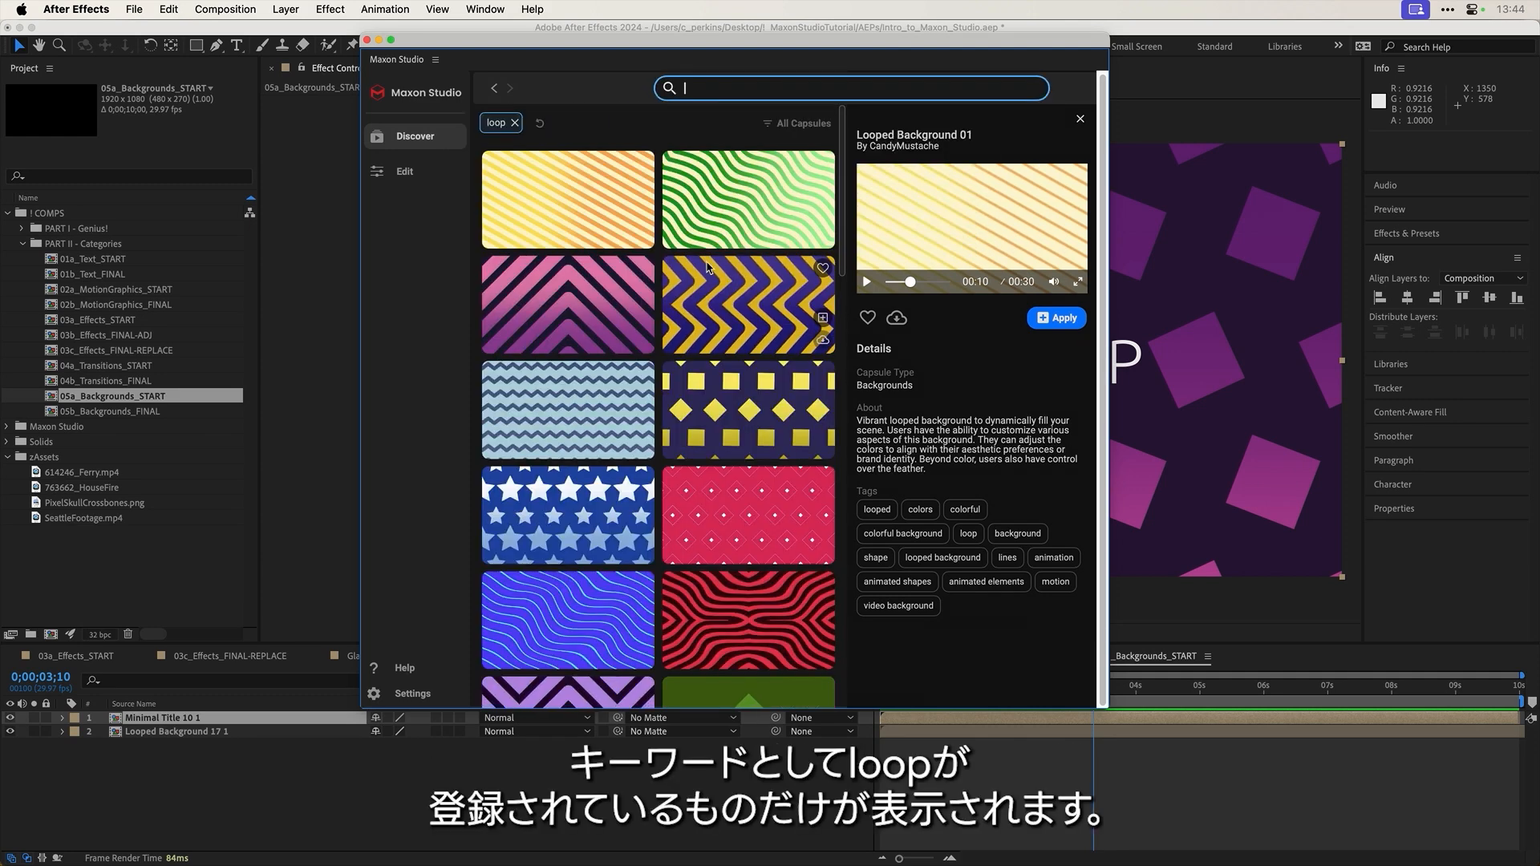
{"action": "scroll", "coordinate": [775, 267], "scroll_direction": "down", "scroll_amount": 15}
{"action": "scroll", "coordinate": [709, 267], "scroll_direction": "down", "scroll_amount": 4}
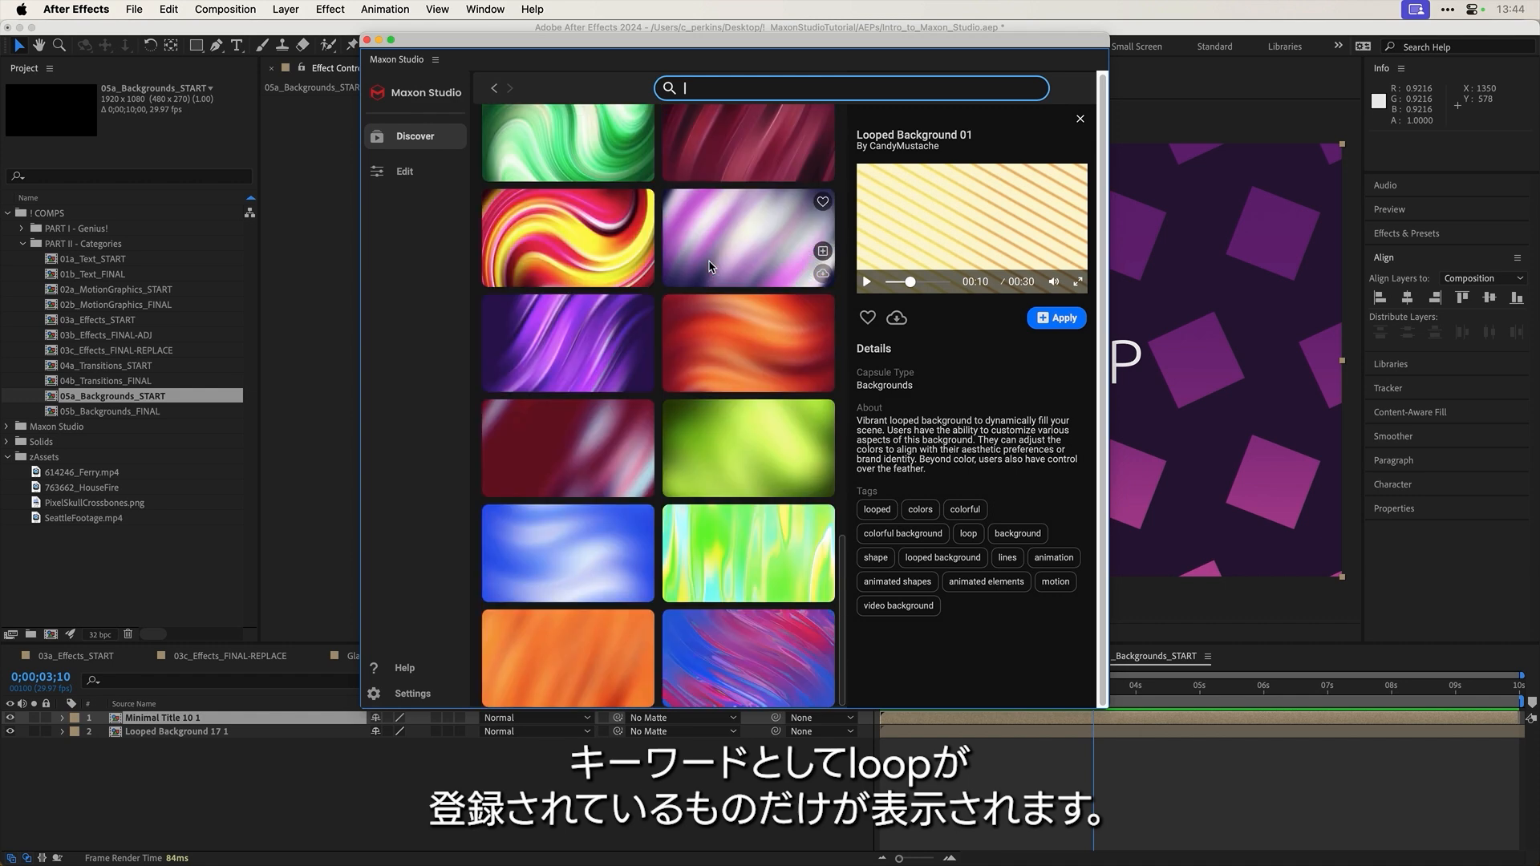
{"action": "scroll", "coordinate": [733, 329], "scroll_direction": "up", "scroll_amount": 15}
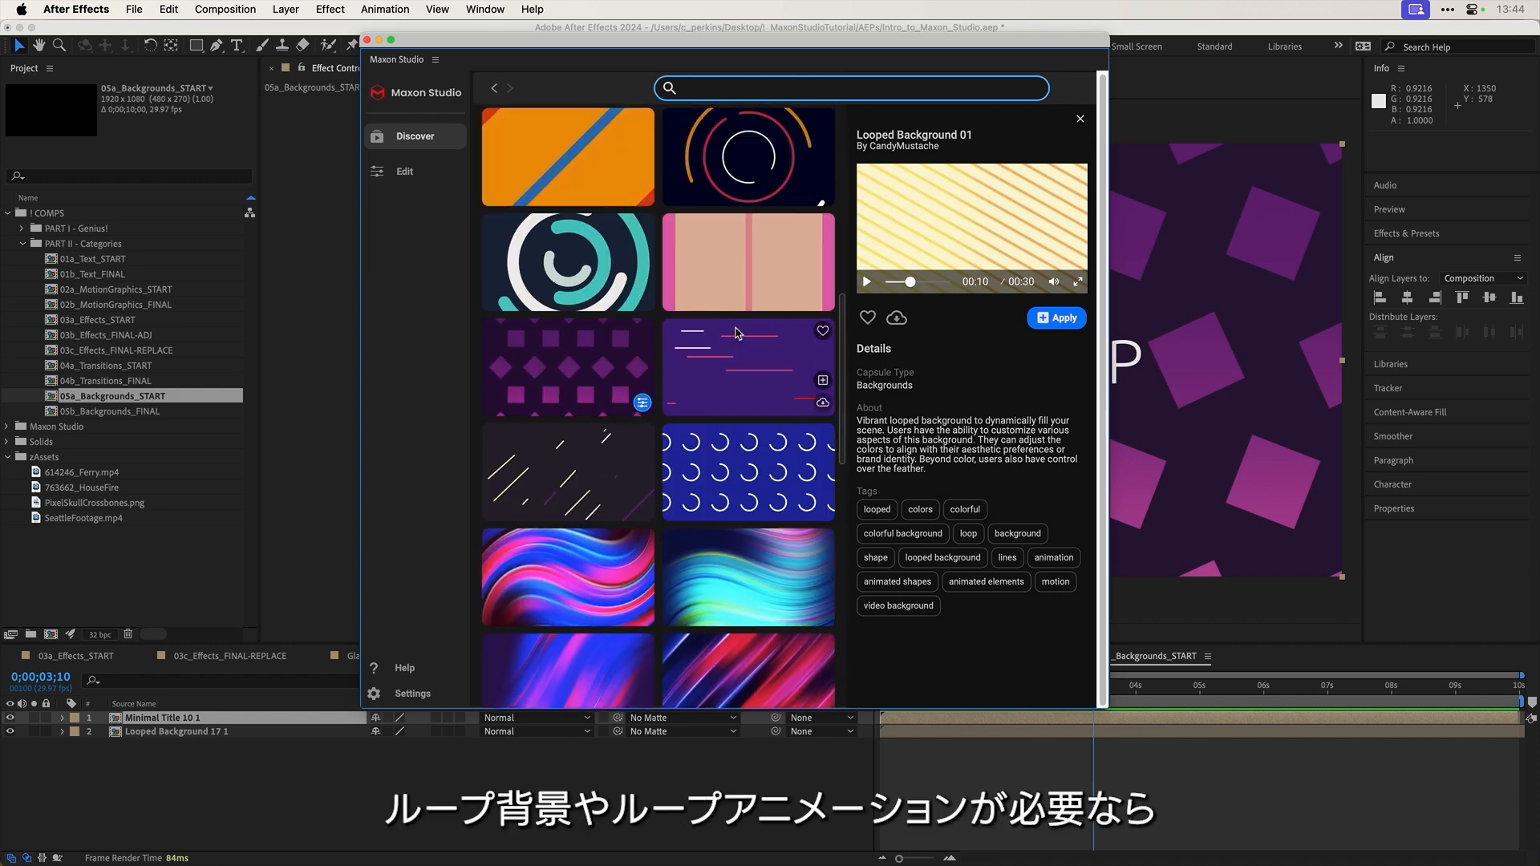
{"action": "scroll", "coordinate": [736, 332], "scroll_direction": "up", "scroll_amount": 2}
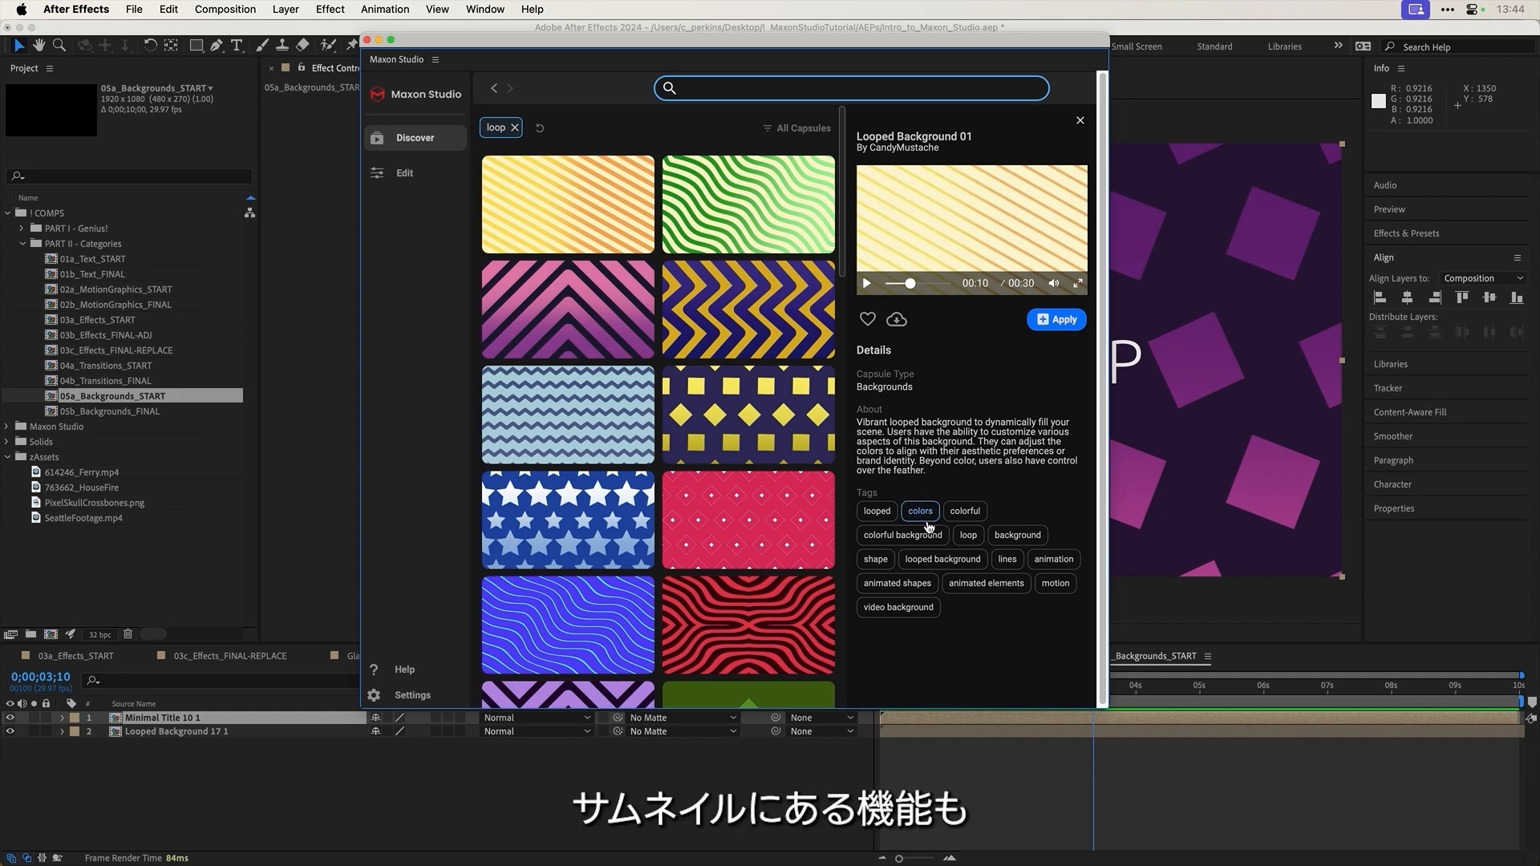
{"action": "mouse_move", "coordinate": [646, 324]}
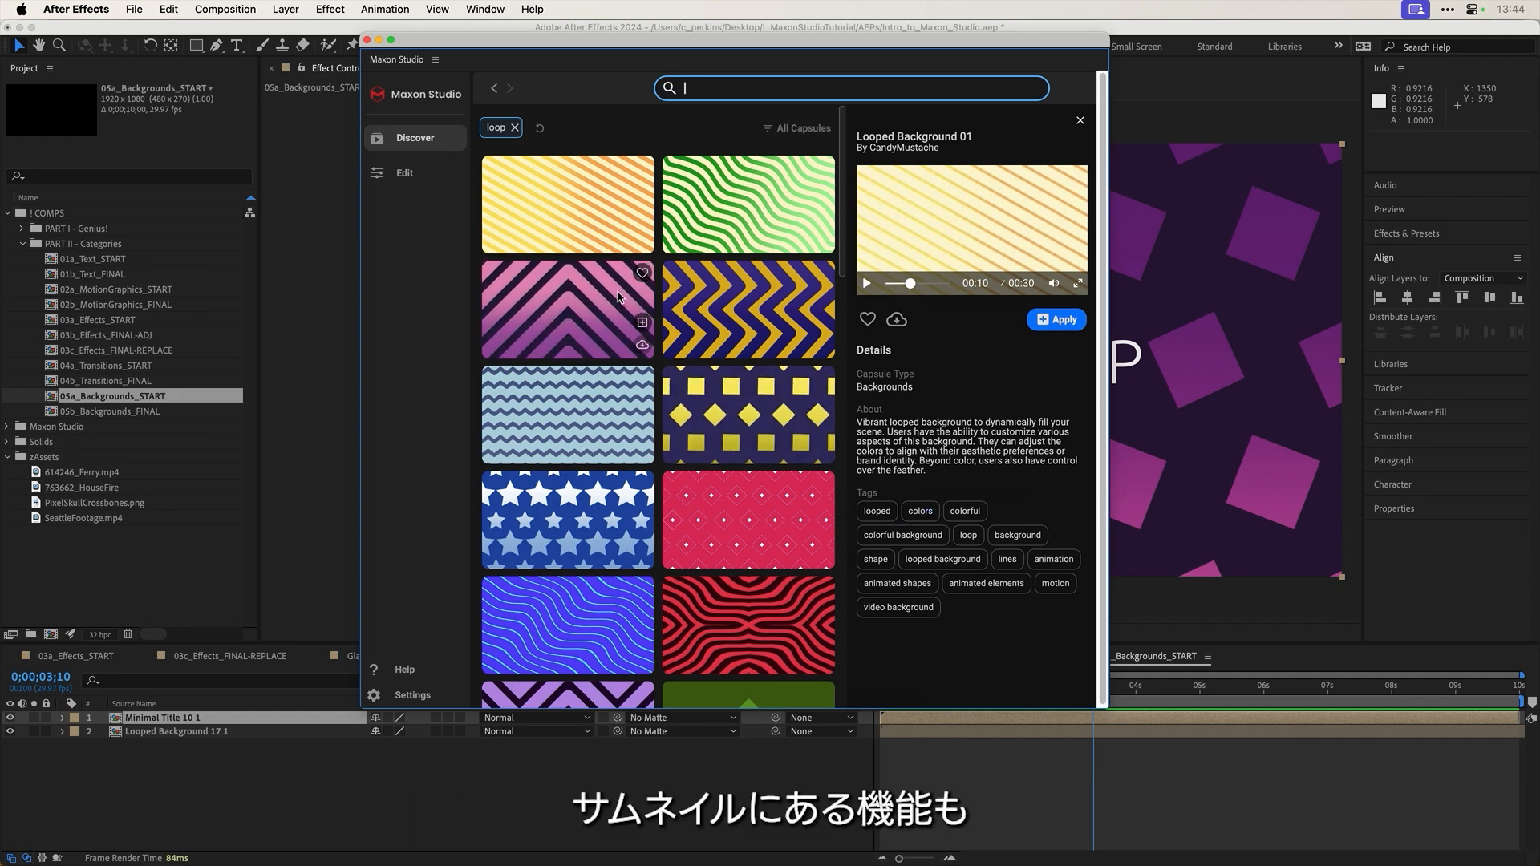